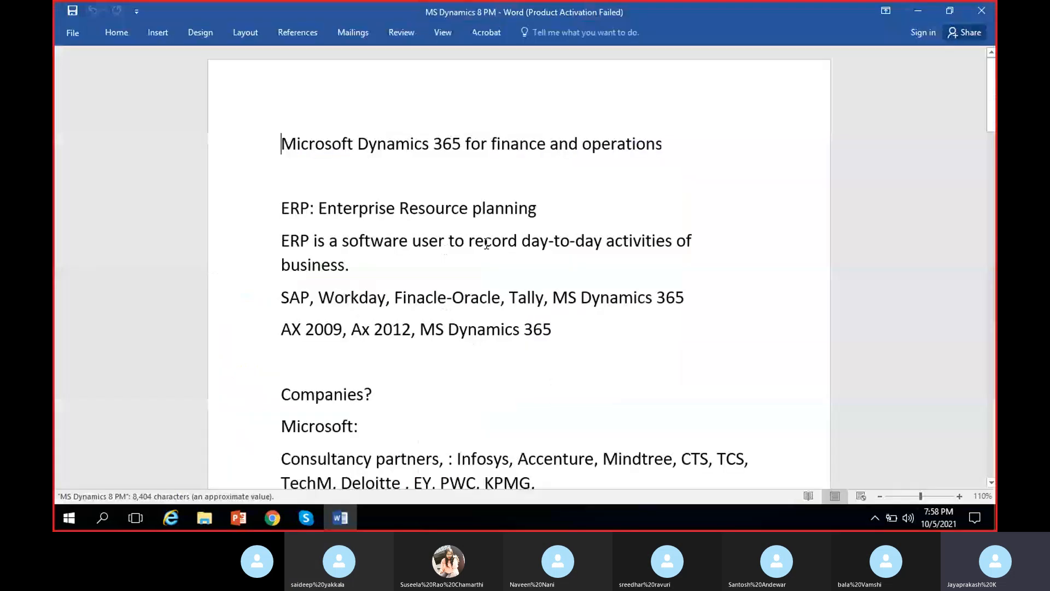
Add two blank lines below "Bank Ac CR 1000" at the end of the MS Dynamics 8 PM document.
scroll(793, 276, down, 3)
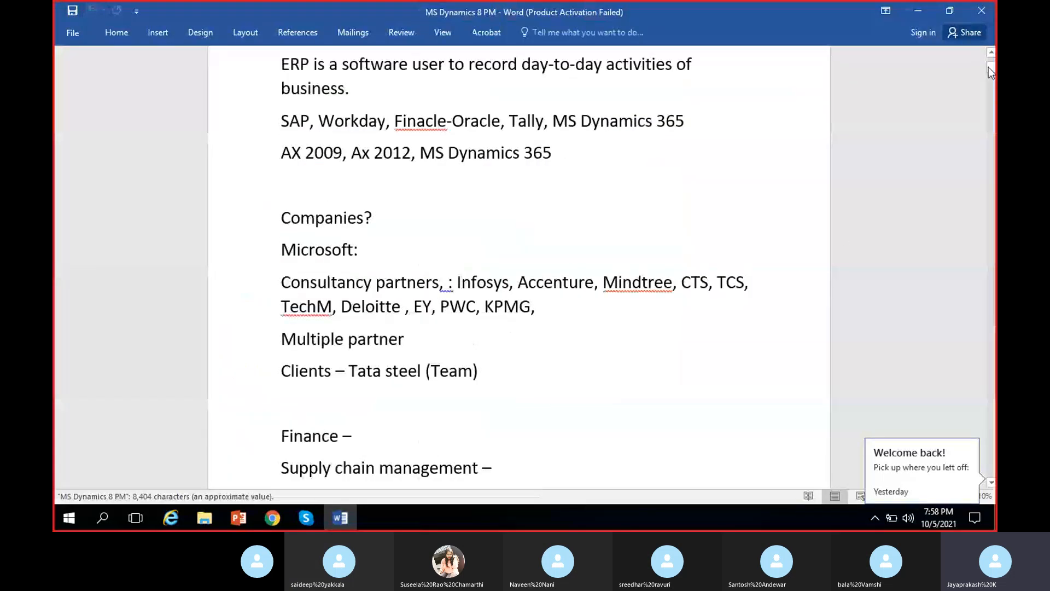
click(687, 389)
scroll(691, 384, down, 3)
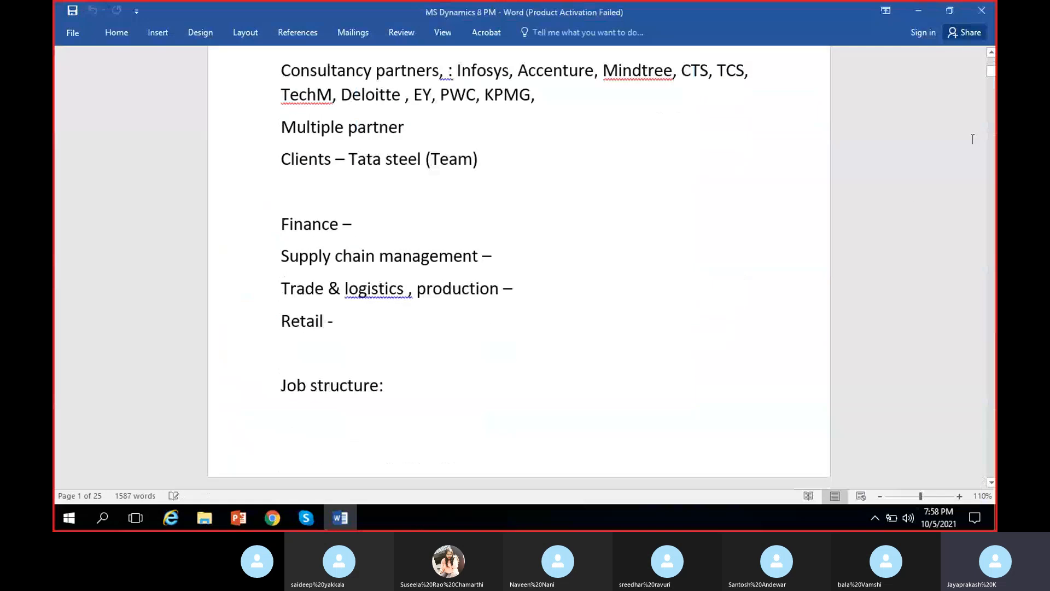
drag(991, 75, 918, 424)
scroll(471, 405, down, 15)
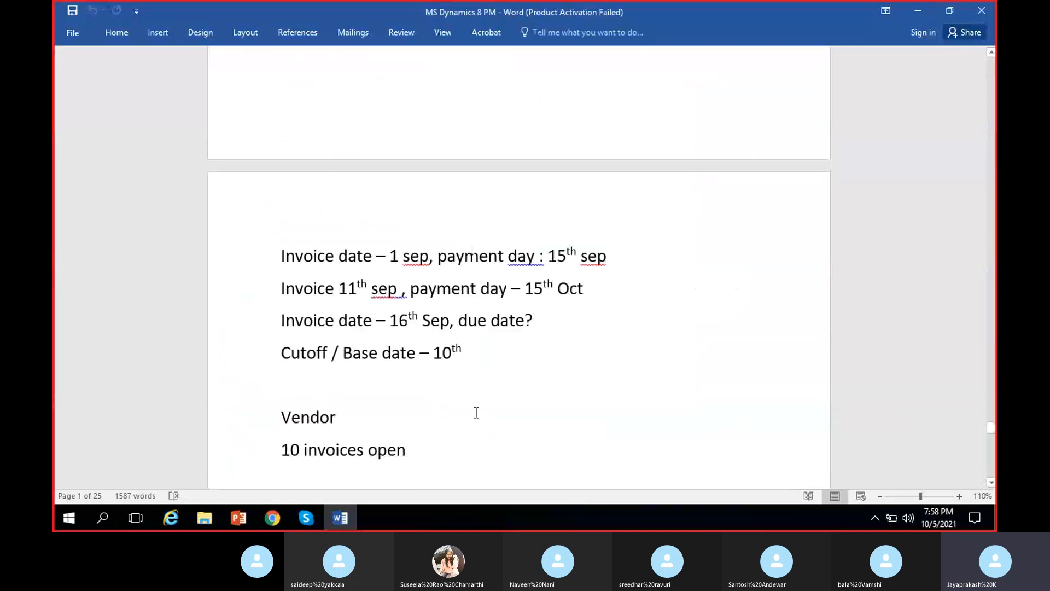
scroll(465, 416, down, 10)
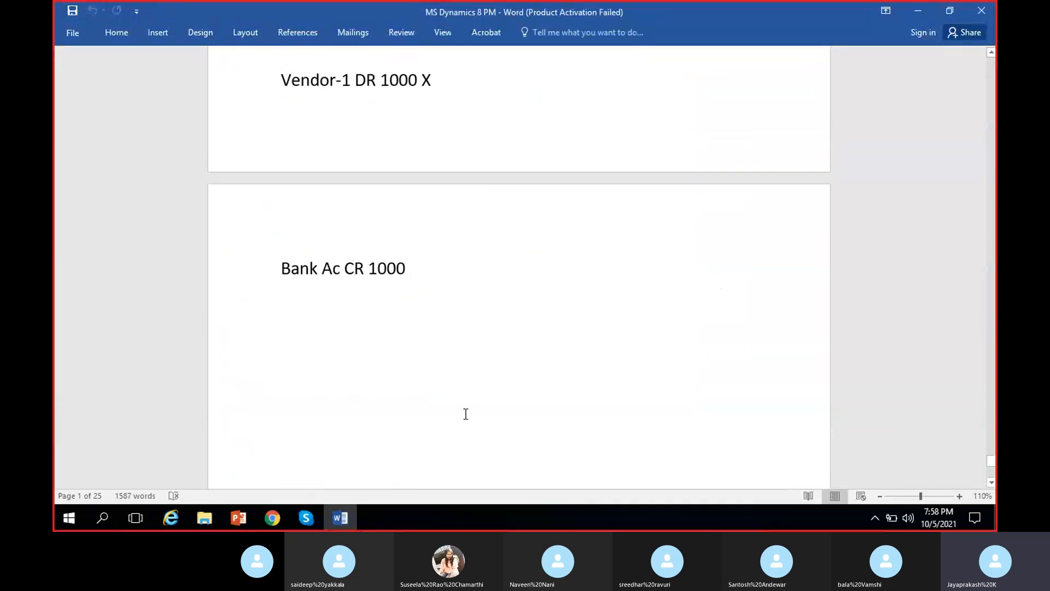
scroll(461, 415, up, 3)
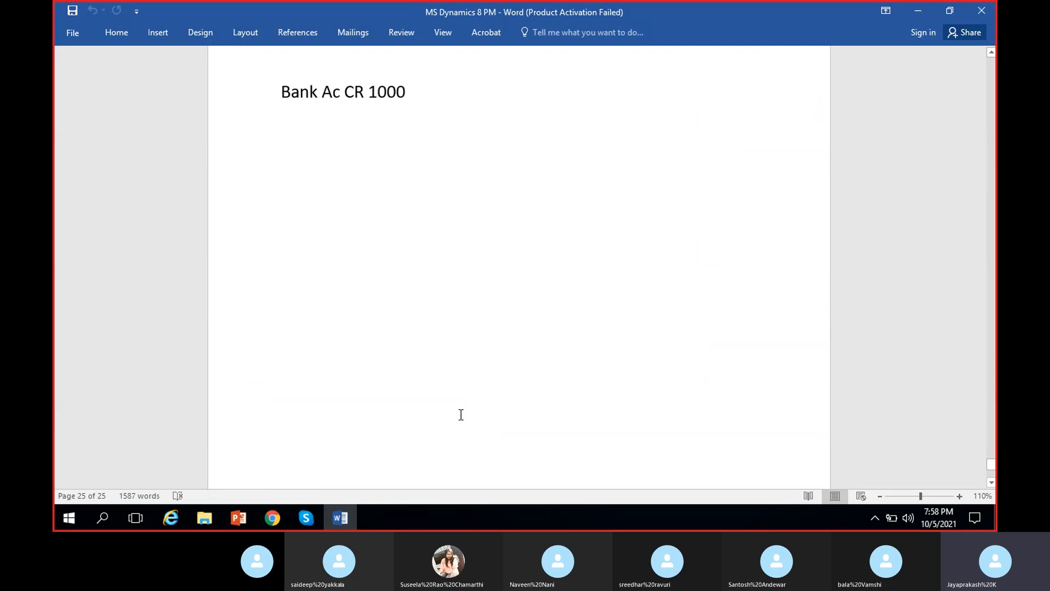
key(Return)
key(Return)
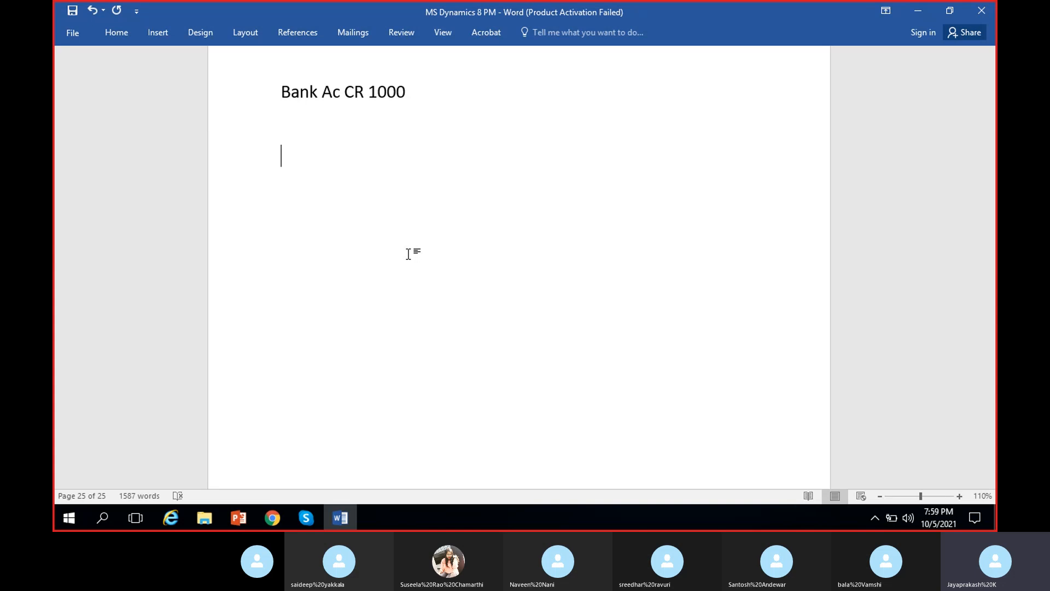
scroll(408, 254, up, 3)
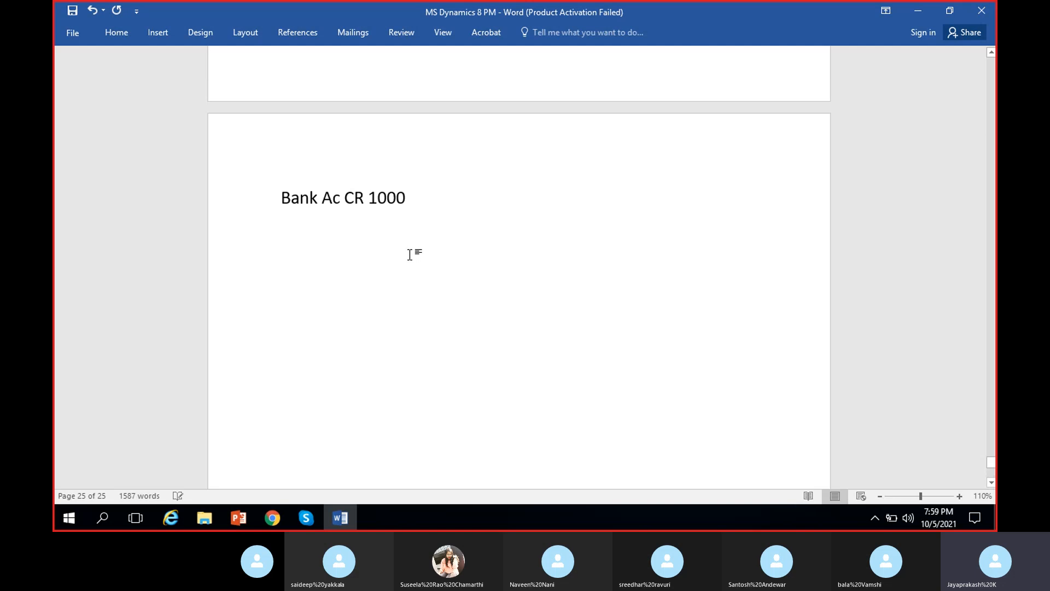
Switch to Dynamics 365 Finance and Operations in Chrome and open the Accounts payable invoice journal.
click(272, 515)
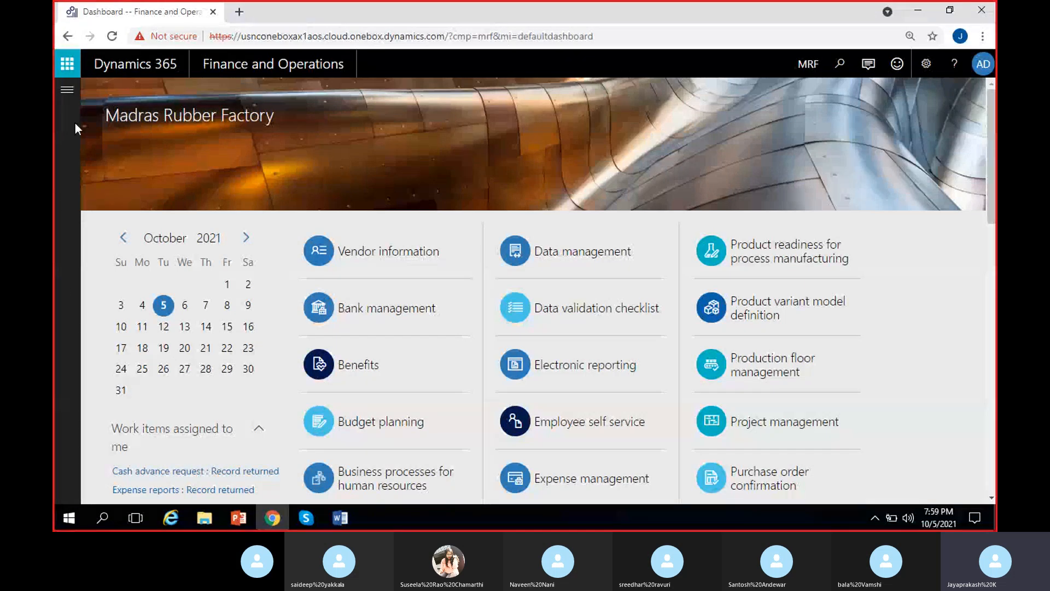
click(67, 89)
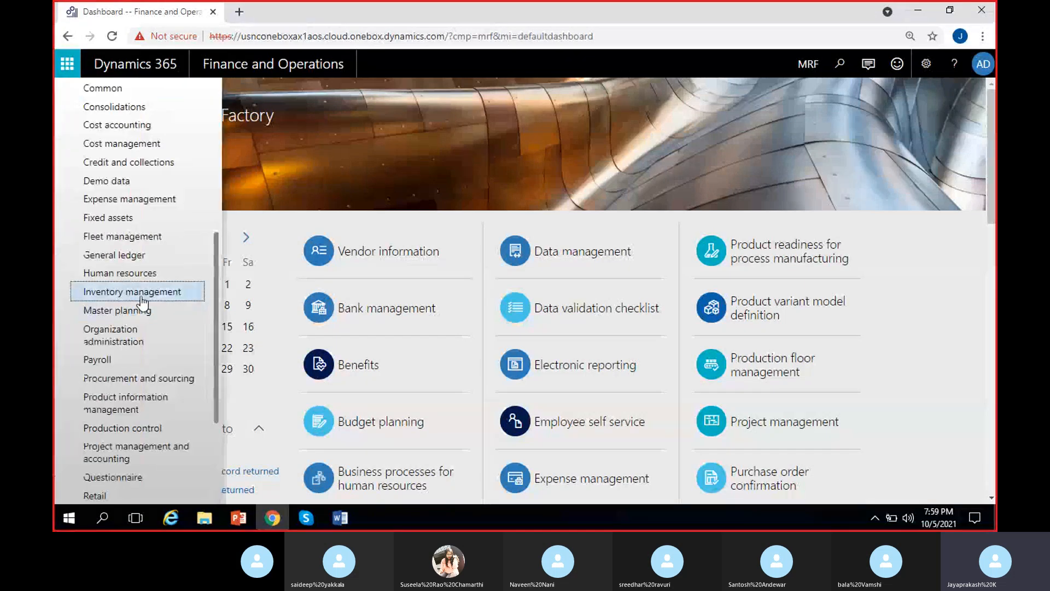
scroll(137, 285, up, 4)
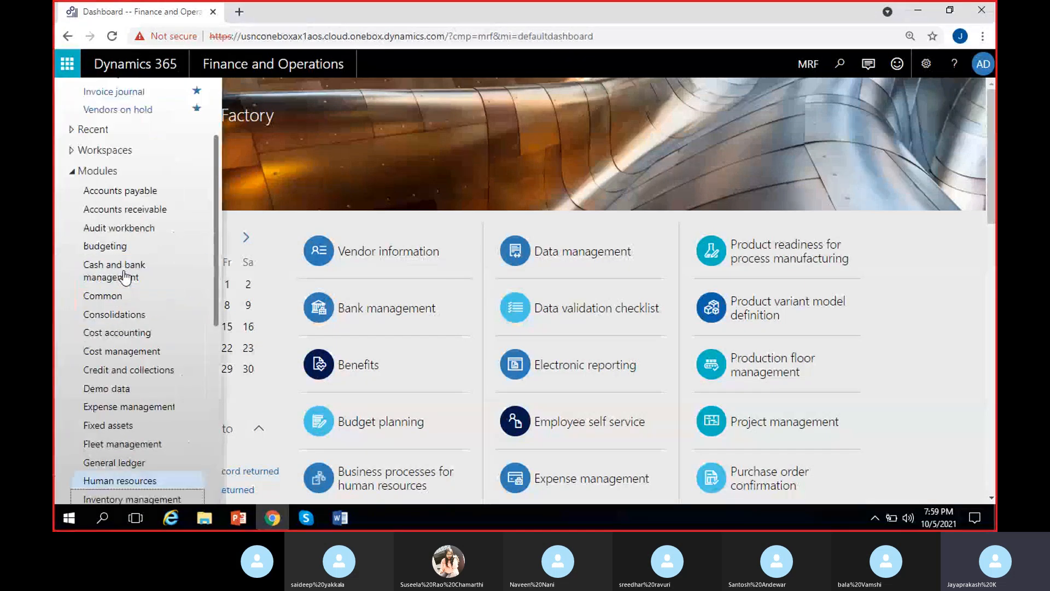
click(121, 191)
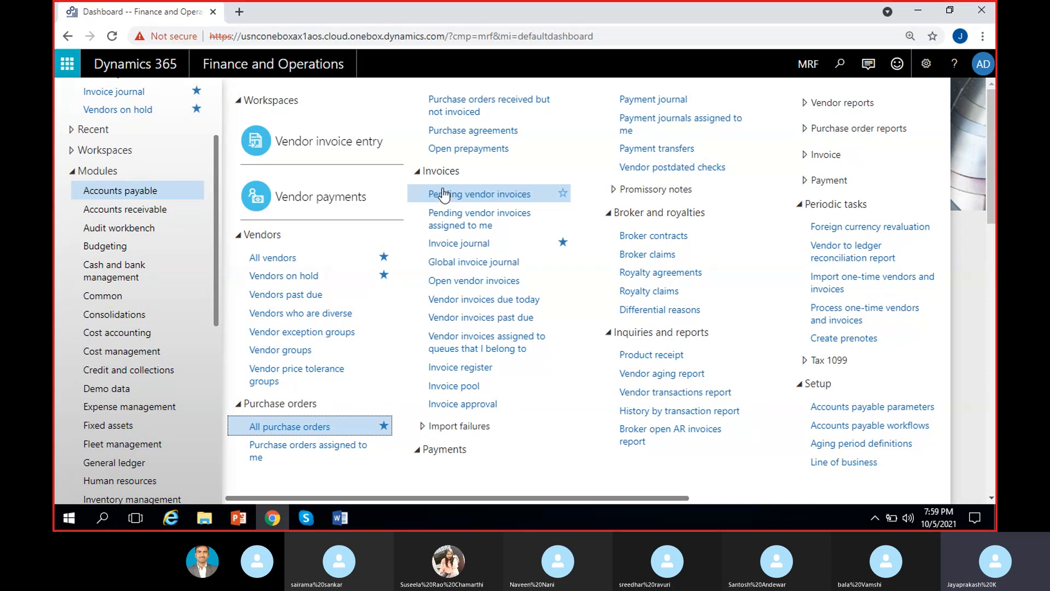
click(462, 246)
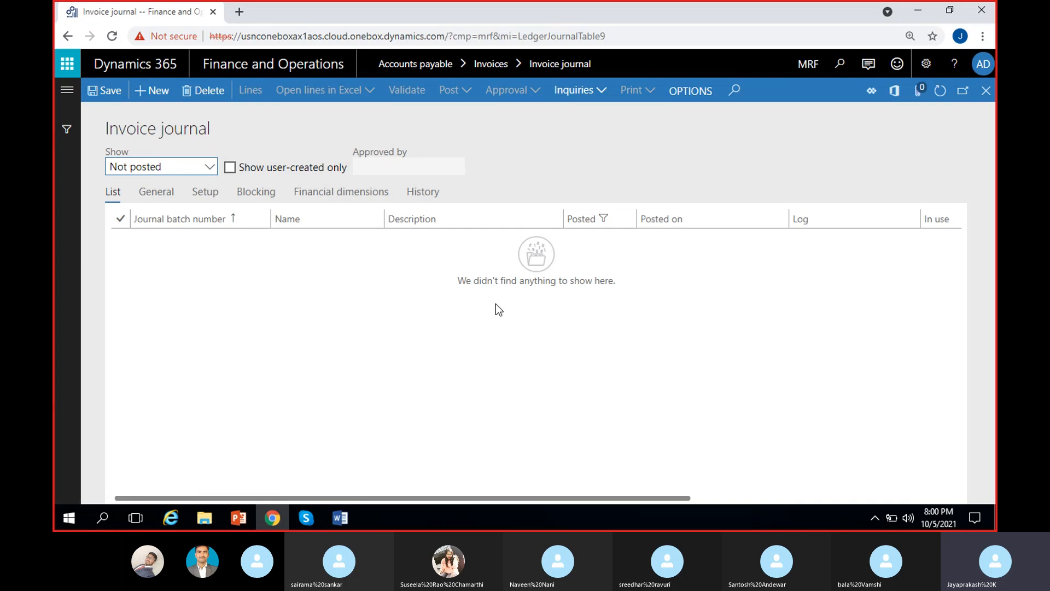
Create a new invoice journal with the journal name VendInvJou.
click(146, 91)
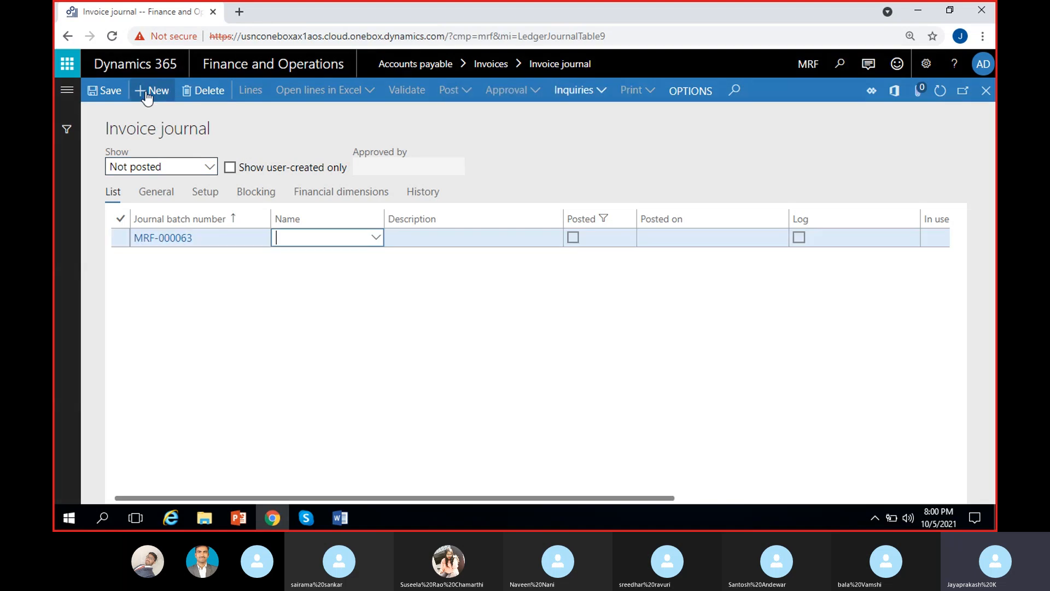
click(377, 239)
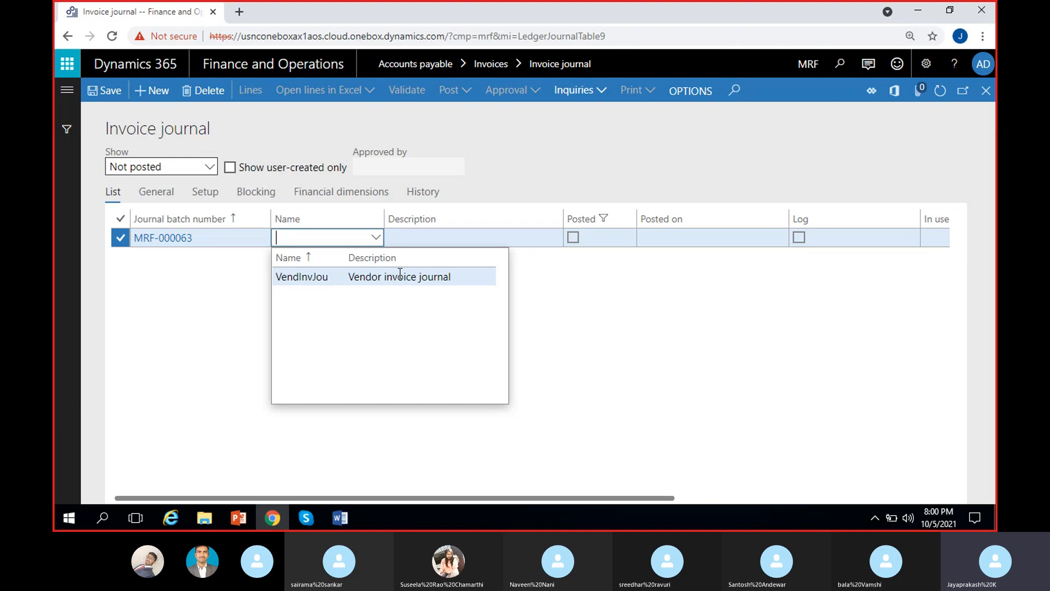
click(399, 275)
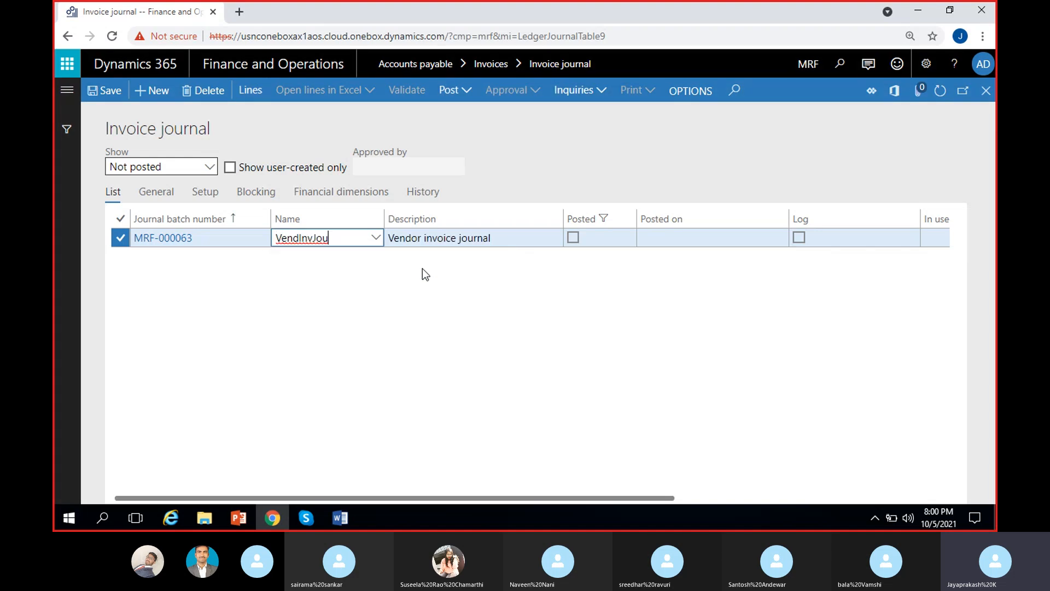
click(422, 268)
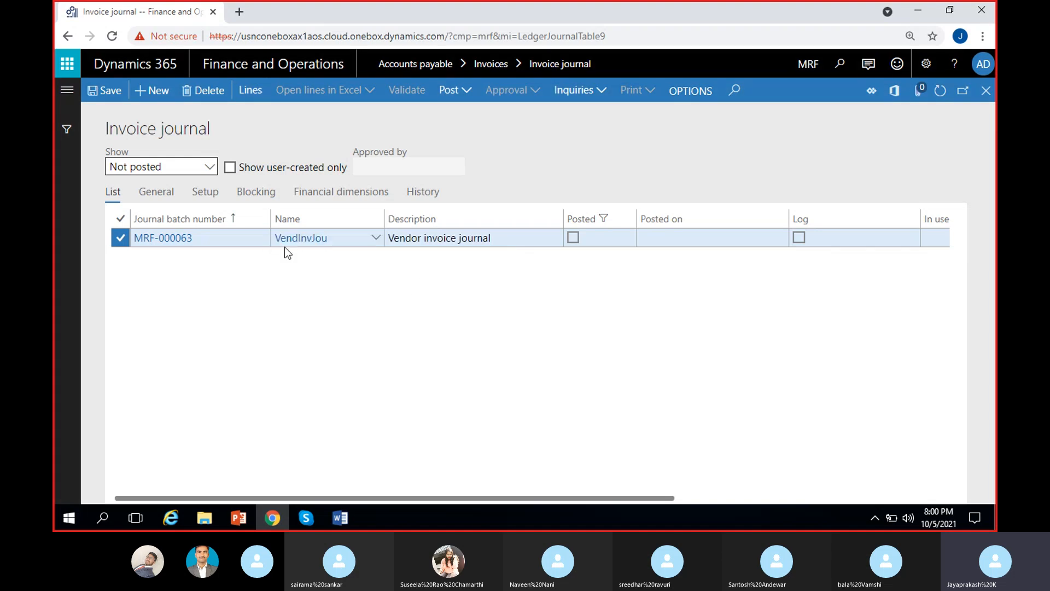
Open the lines of the new journal and select Tata motors as the vendor account on the first line.
click(261, 94)
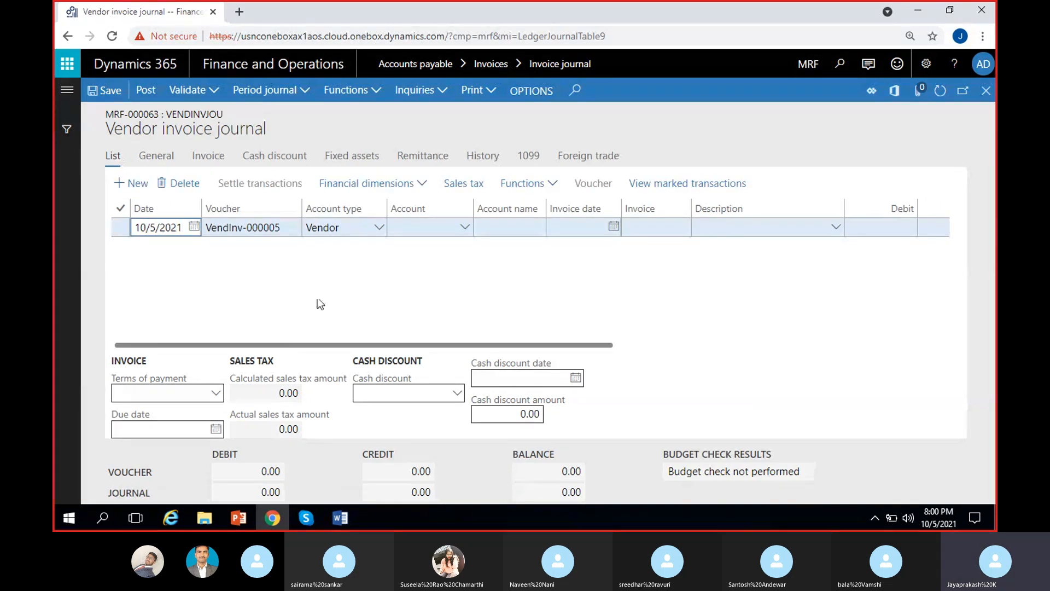
click(372, 269)
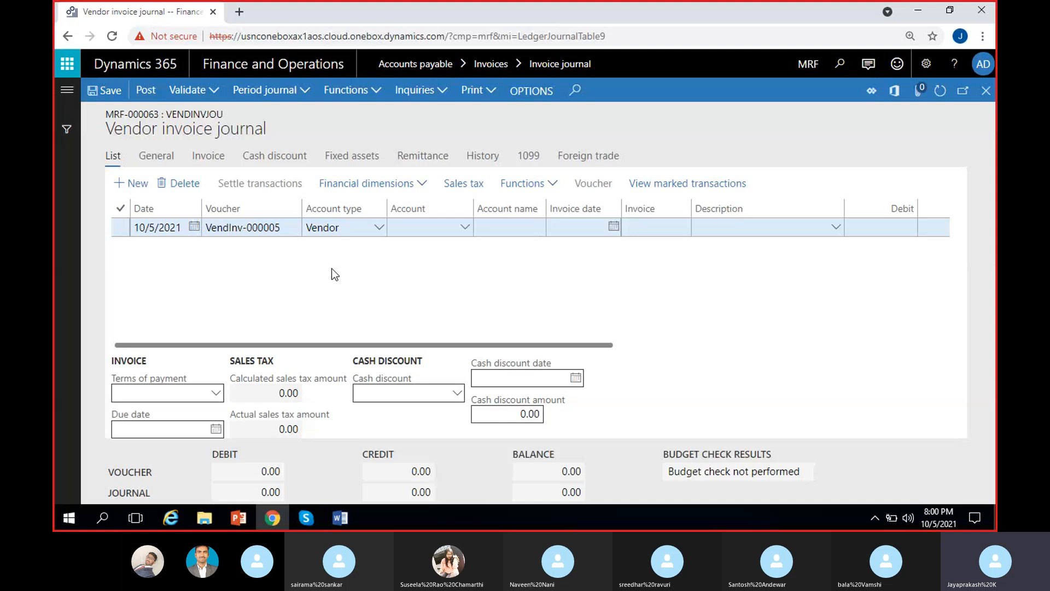
click(378, 234)
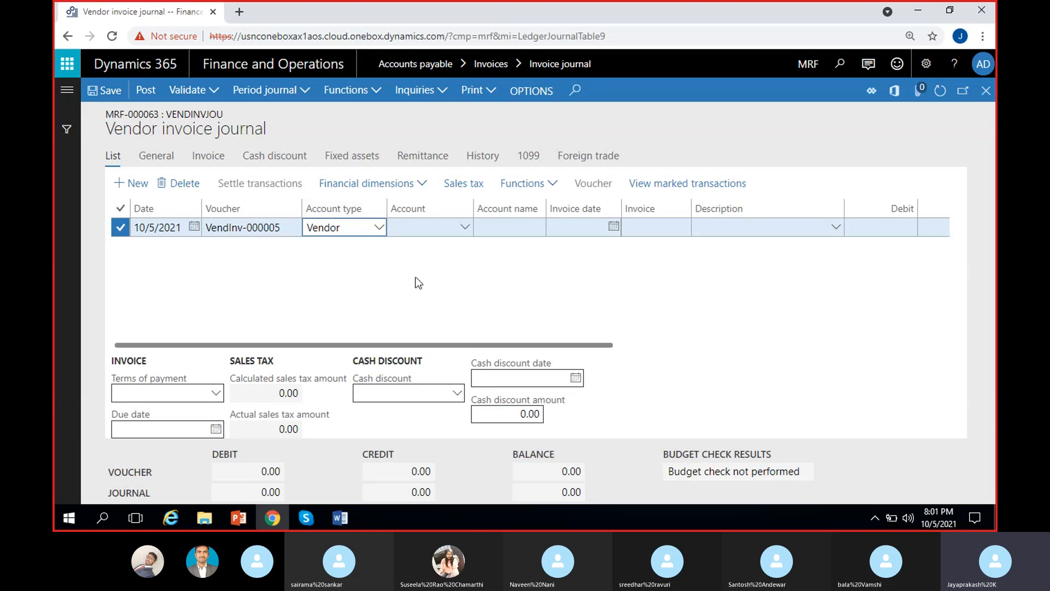
click(391, 281)
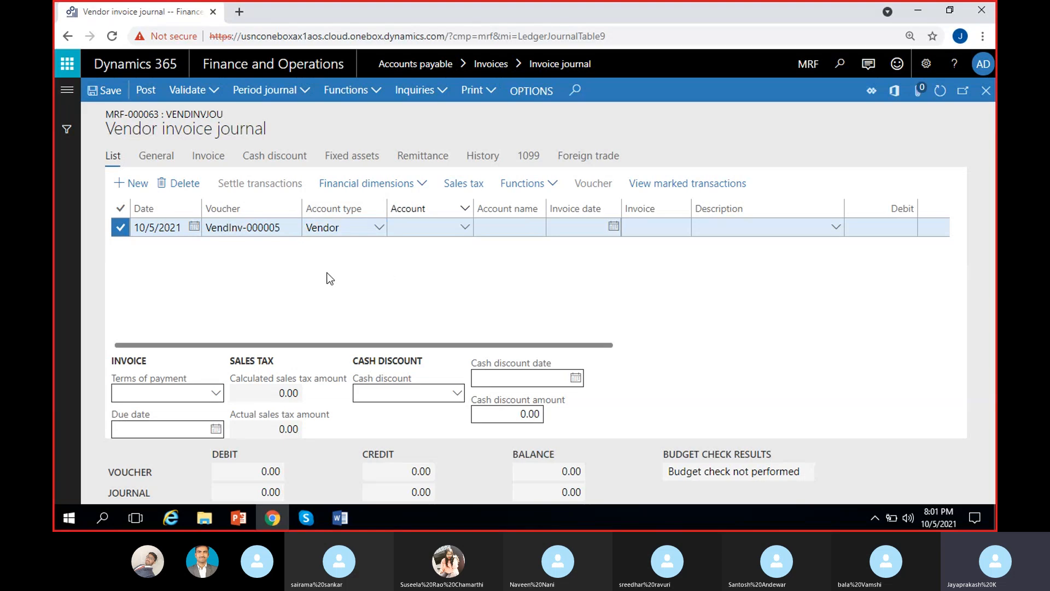
click(464, 230)
click(465, 231)
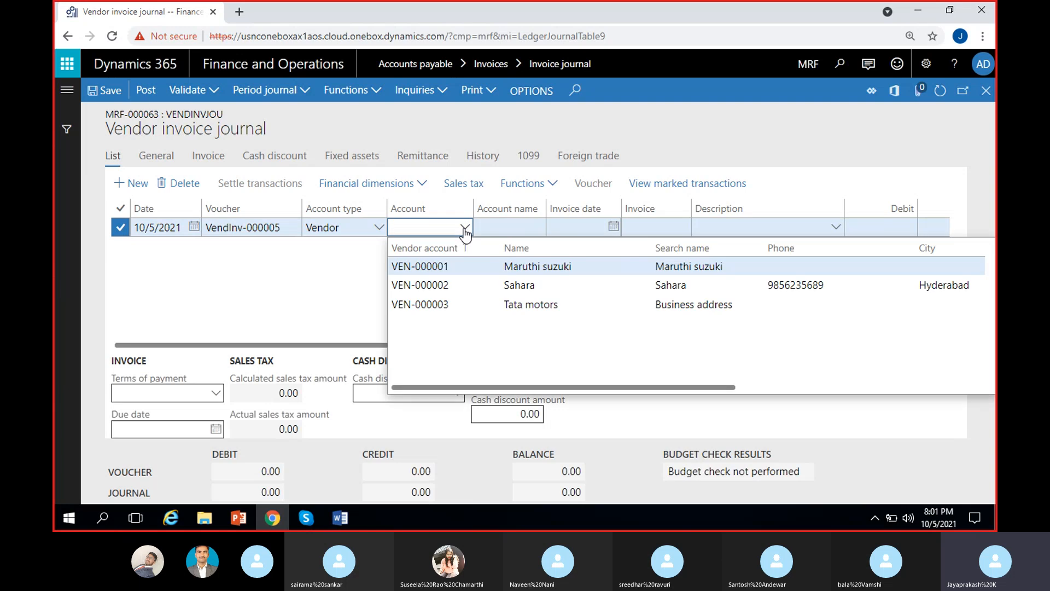
click(524, 308)
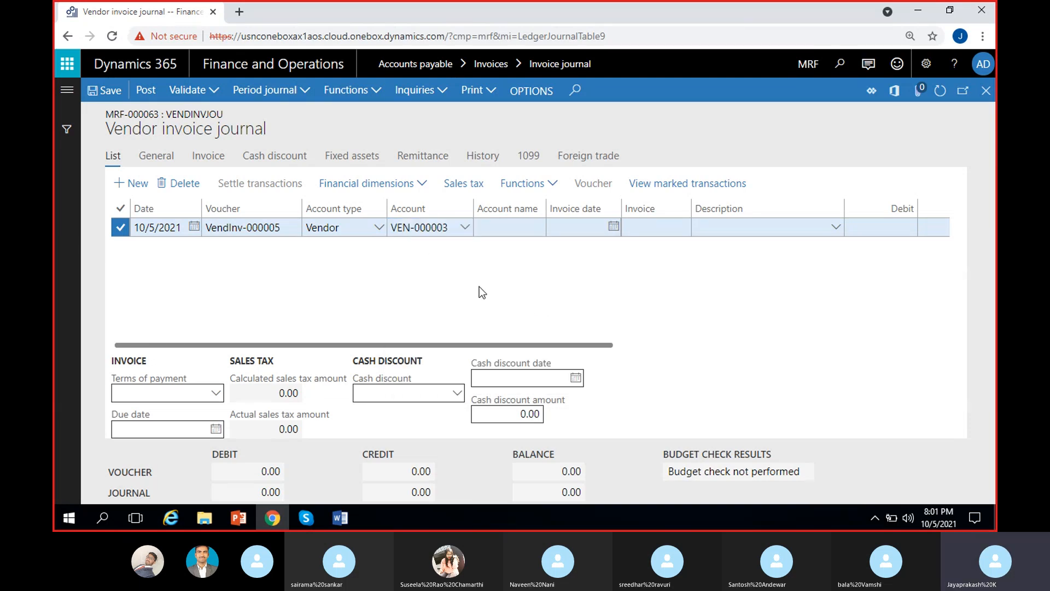
scroll(479, 287, right, 2)
scroll(479, 287, right, 2)
scroll(319, 285, left, 2)
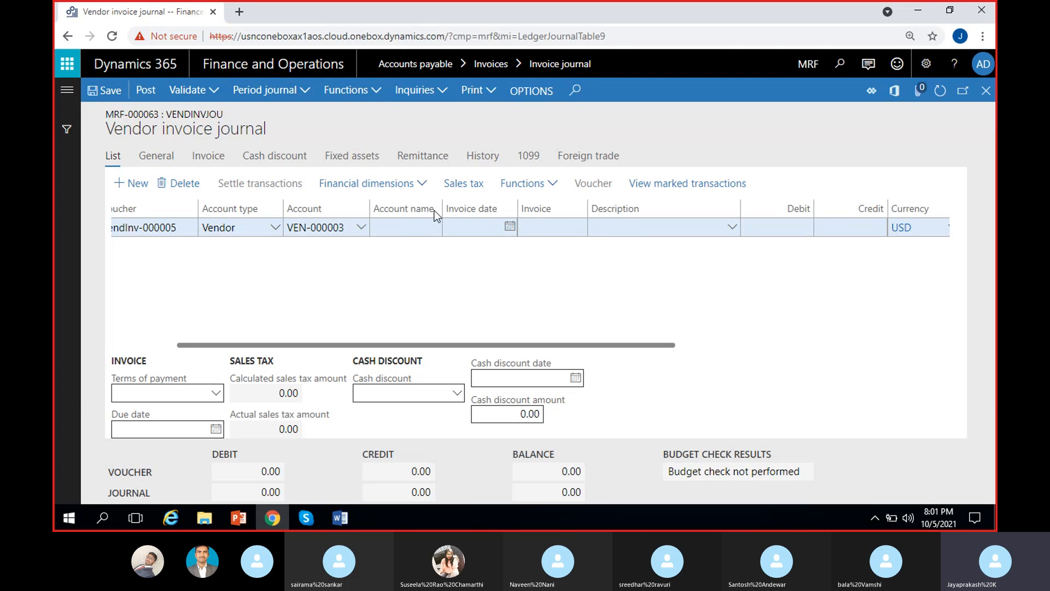
click(496, 288)
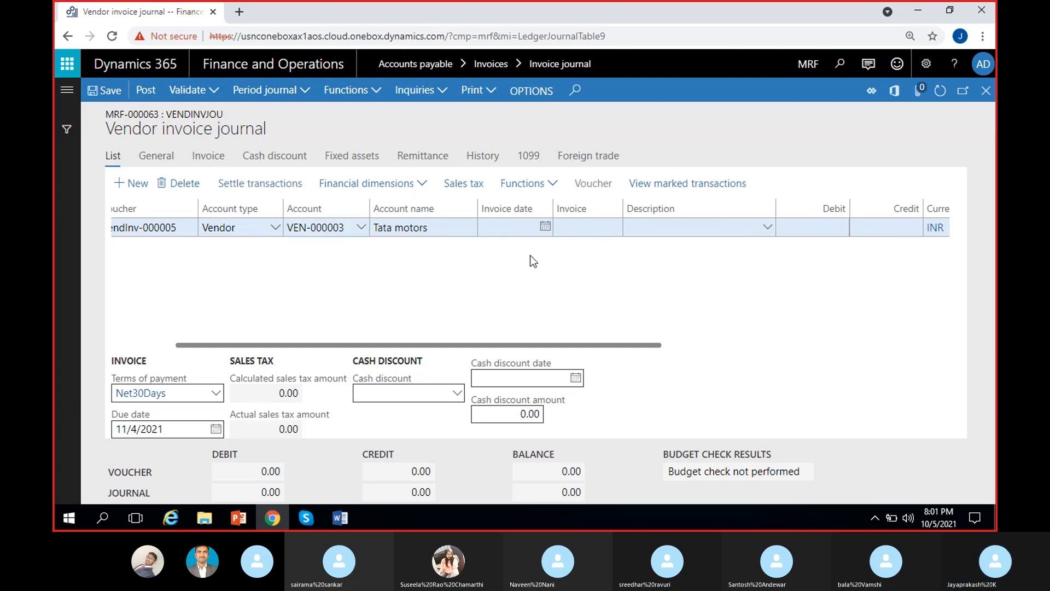
Set the line's invoice date to 10/1/2021 and its invoice number to TATA-21.
click(544, 228)
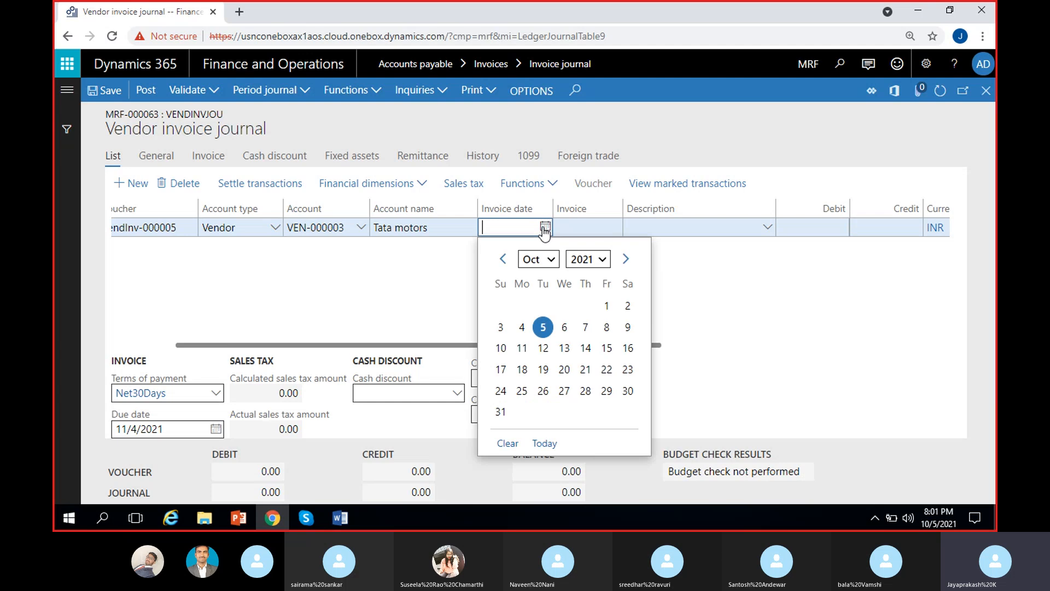
click(606, 304)
key(Tab)
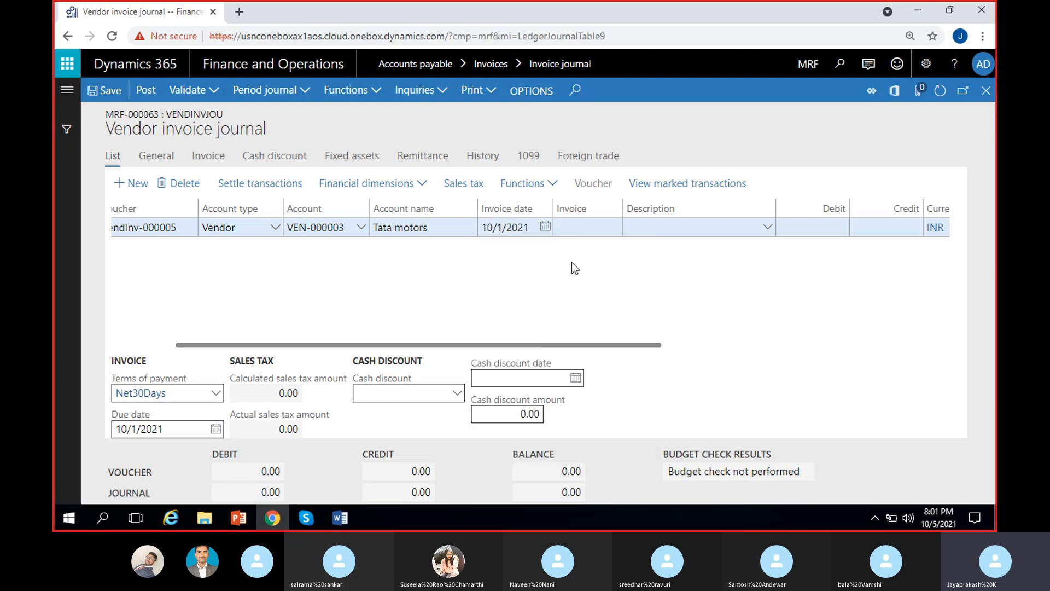
text(TATA)
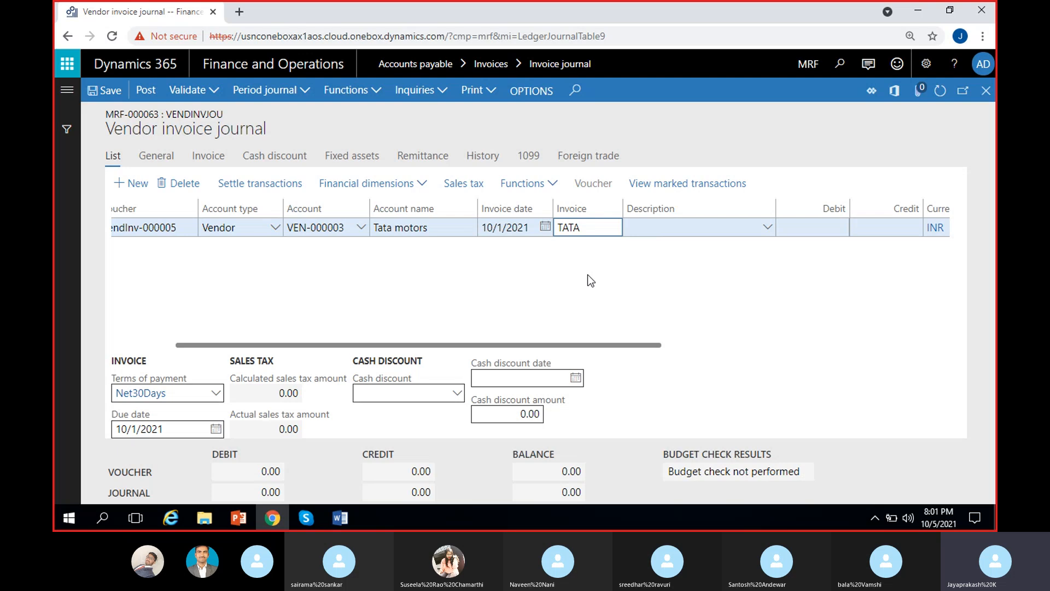
text(-21)
click(591, 281)
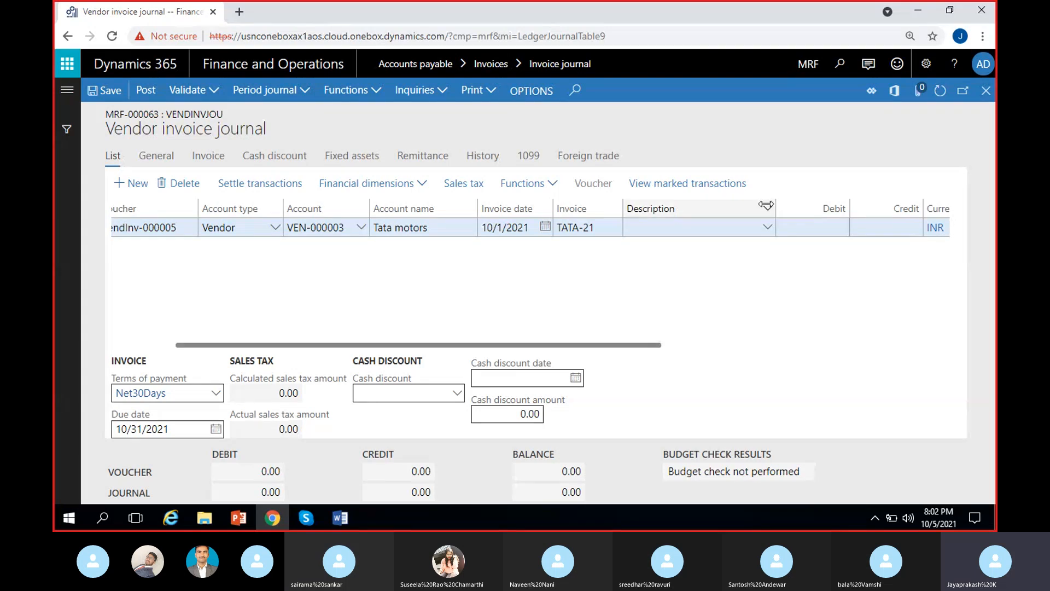
Narrow the Description column and enter a credit amount of 2,000 on the Tata motors line.
drag(765, 205, 733, 205)
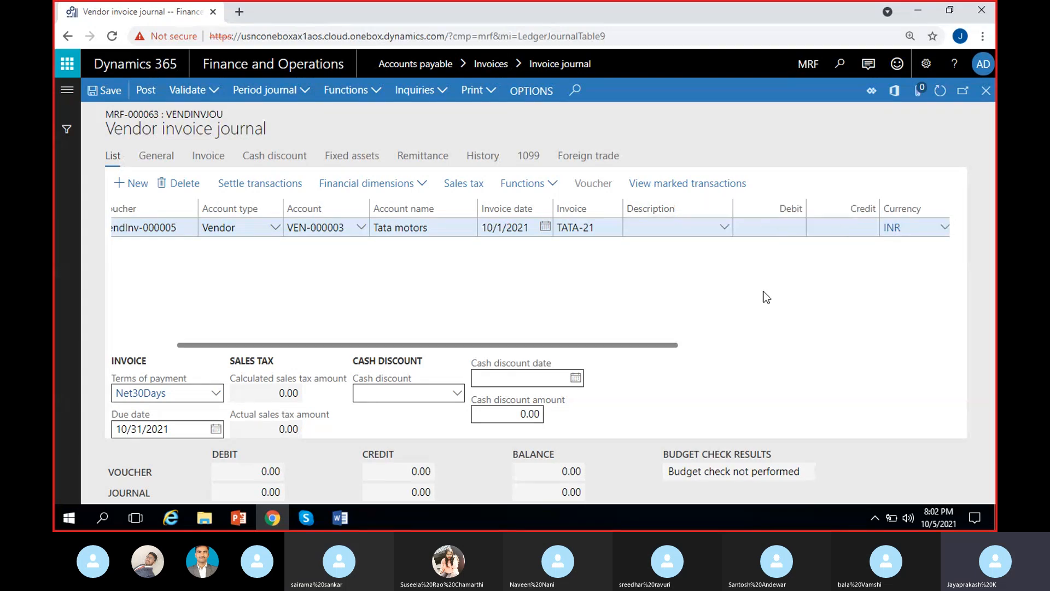
click(836, 228)
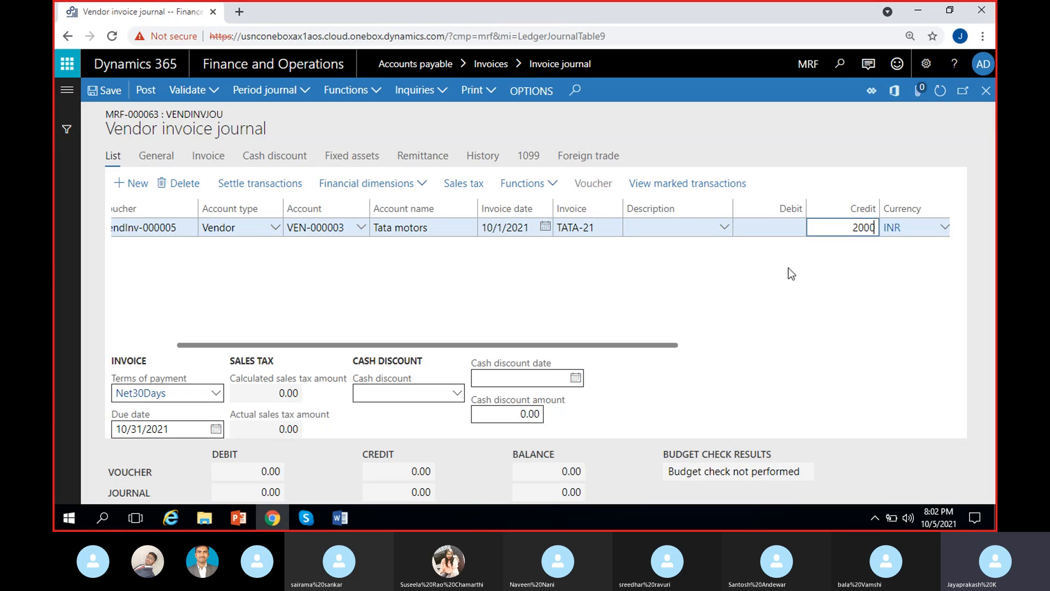
scroll(788, 267, right, 2)
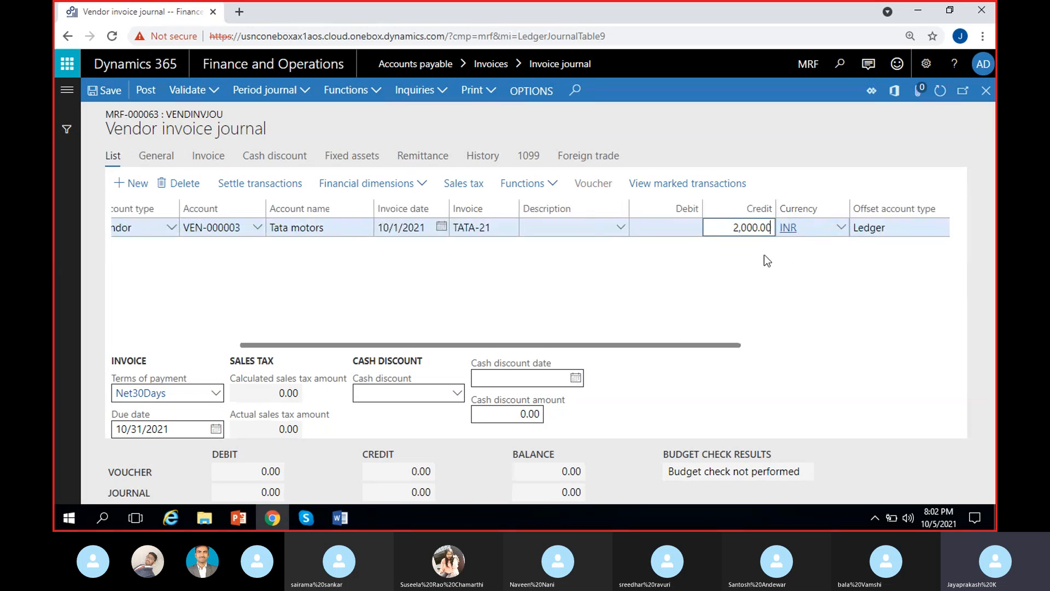
click(733, 293)
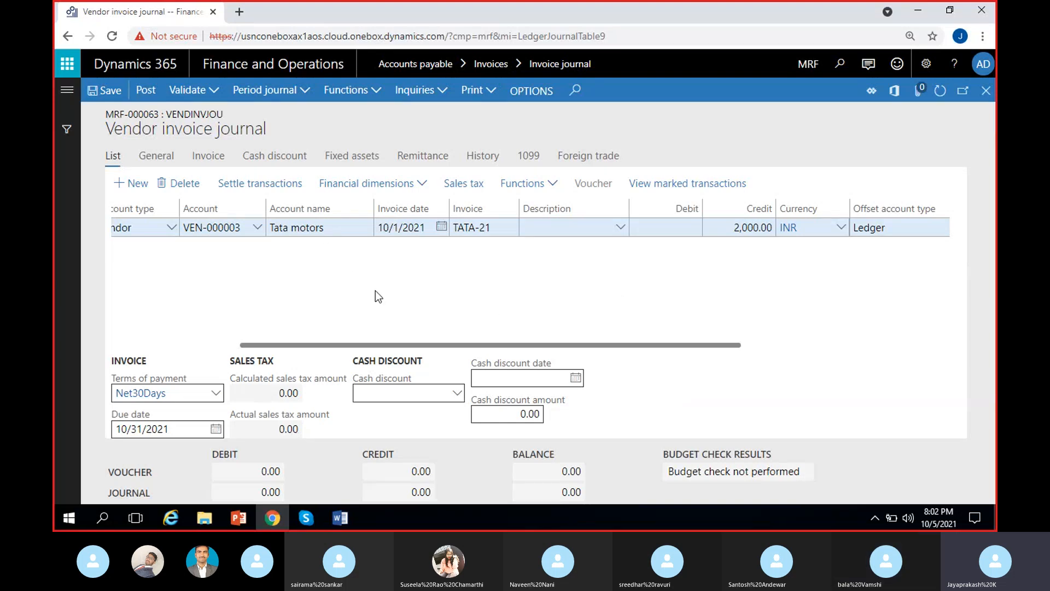
Change the credit amount of the Tata motors line to 20,000.
click(335, 230)
click(340, 280)
click(757, 228)
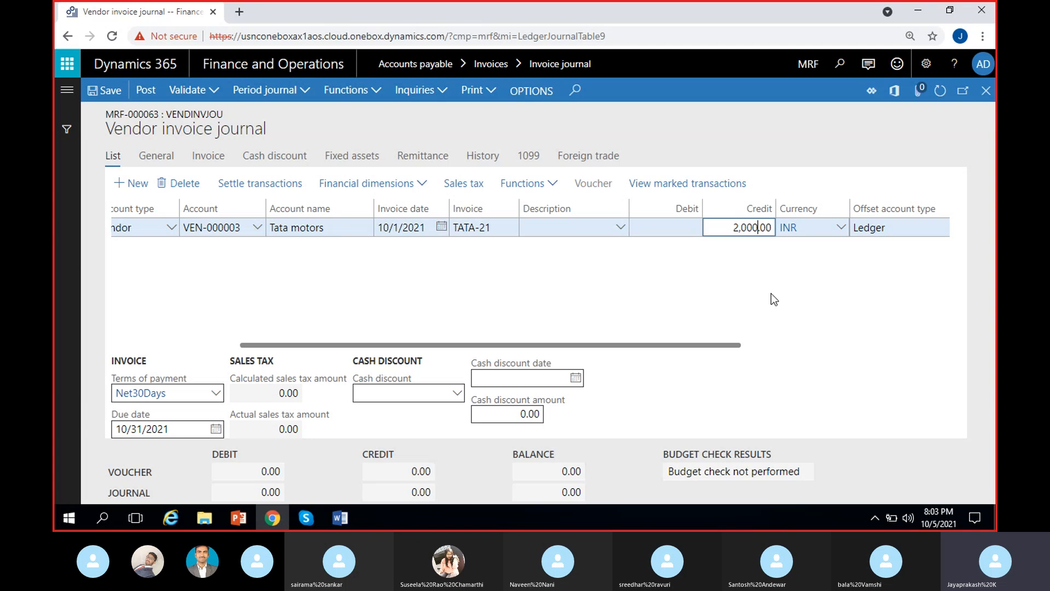
text(0)
click(699, 294)
click(773, 265)
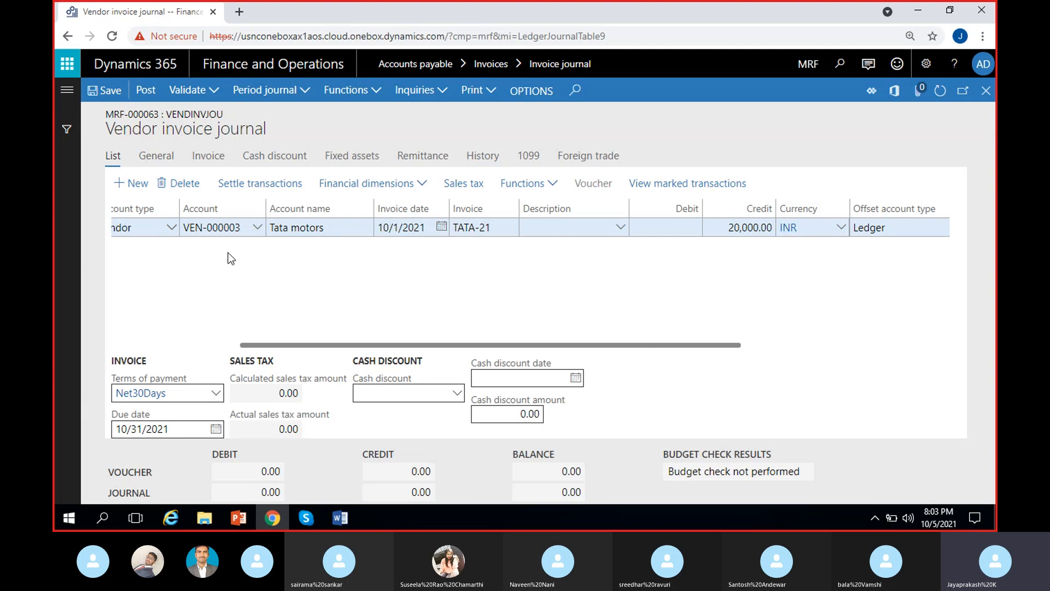
Open the vendor details of Tata motors from the invoice line and check the currency under Purchasing demographics.
right_click(263, 236)
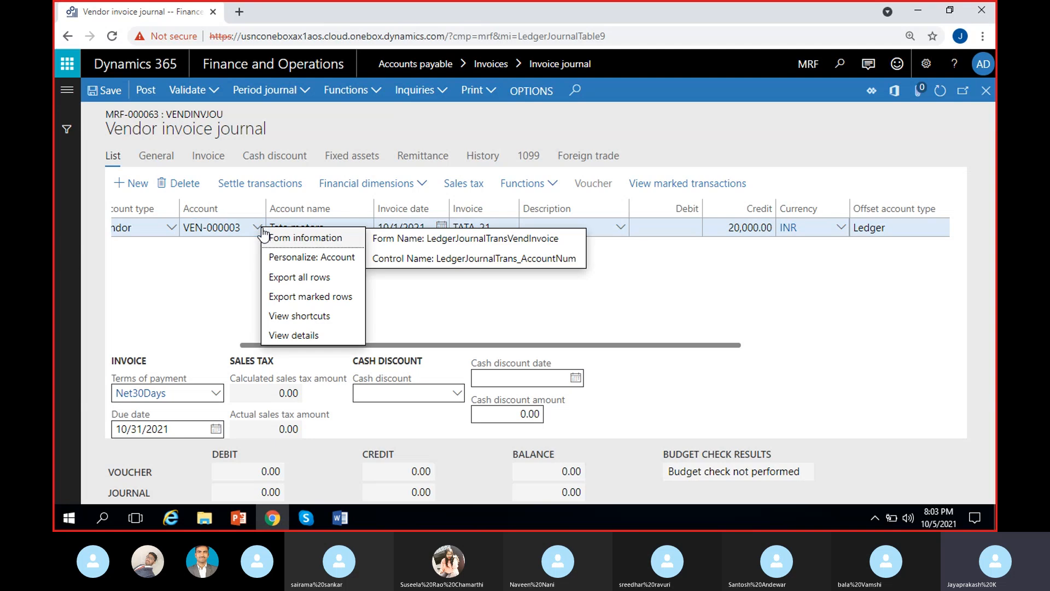
click(329, 339)
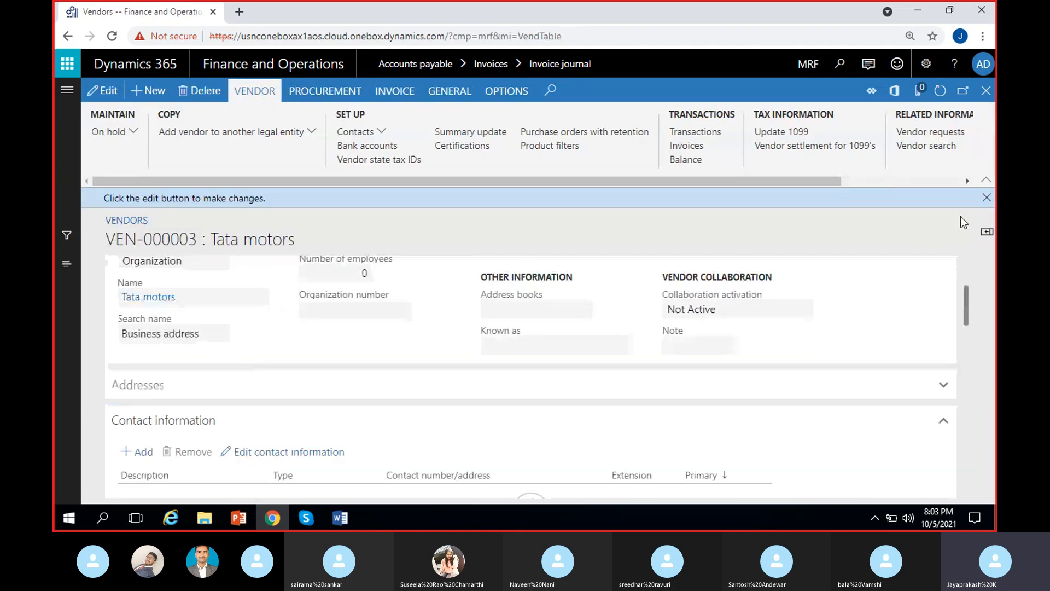
click(987, 198)
scroll(594, 375, down, 6)
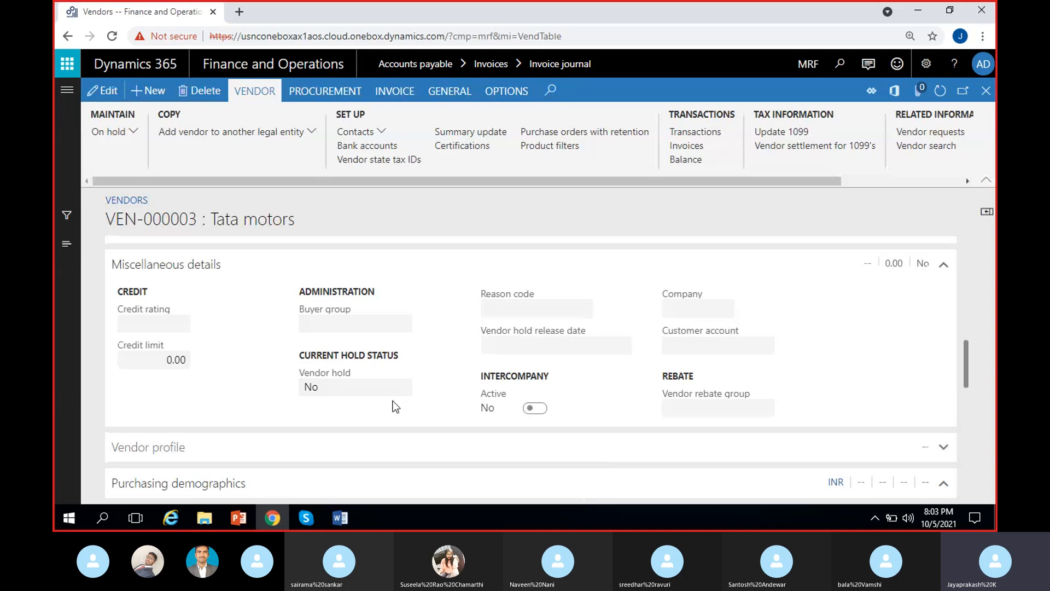
scroll(392, 403, down, 4)
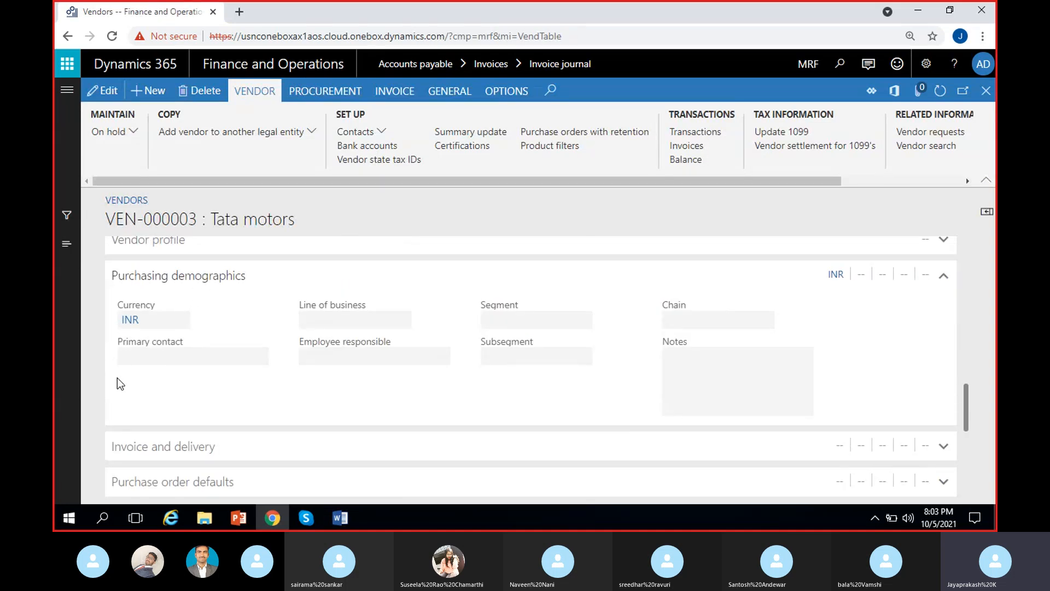
Put the Tata motors vendor record in edit mode, review its purchasing currency field, and return to the invoice journal.
click(102, 90)
drag(289, 219, 363, 343)
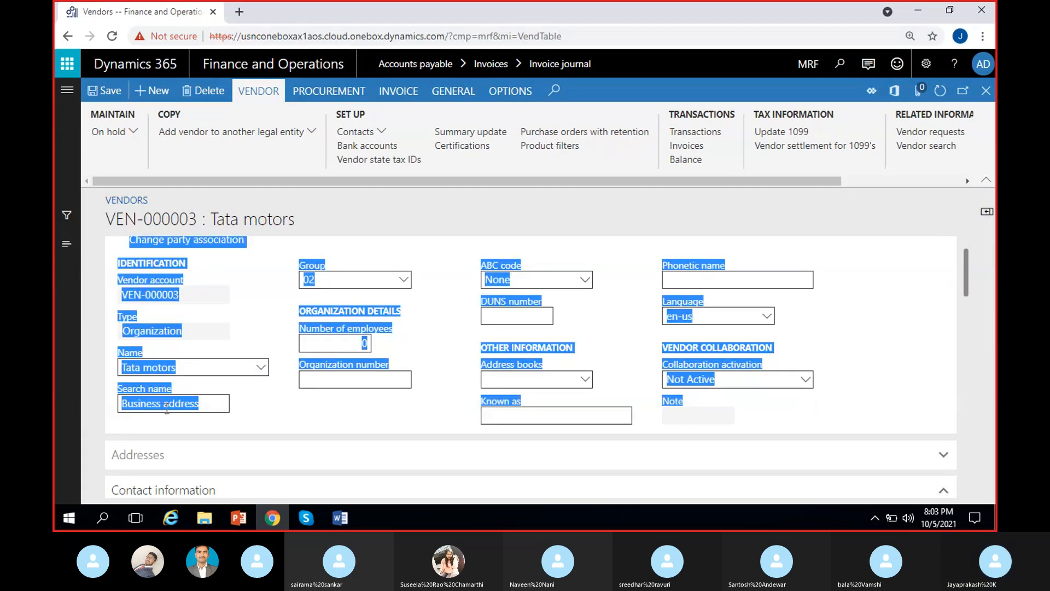
click(244, 429)
scroll(255, 419, down, 8)
scroll(255, 422, down, 4)
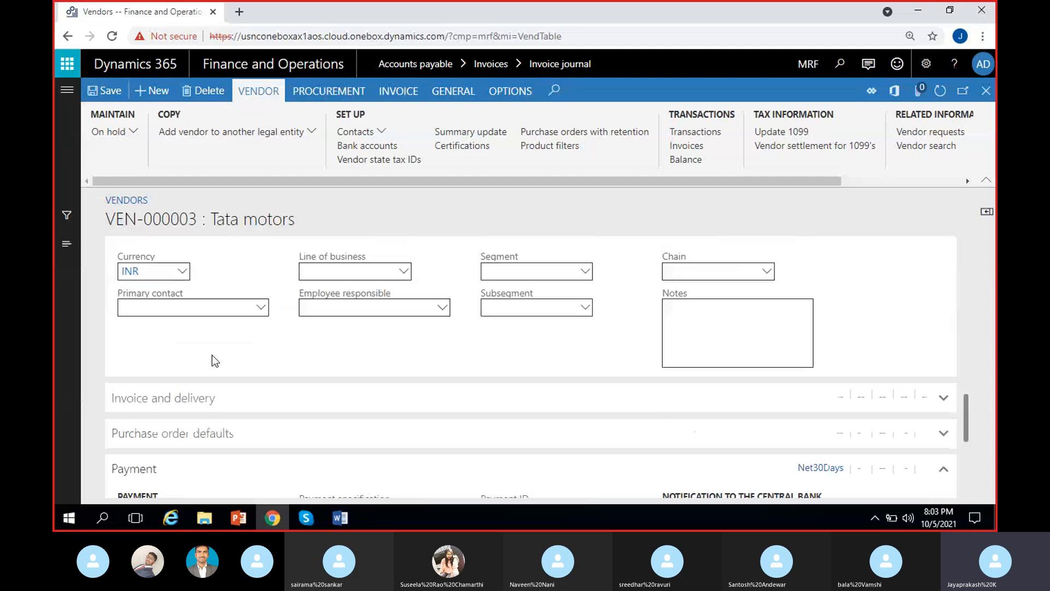
click(987, 90)
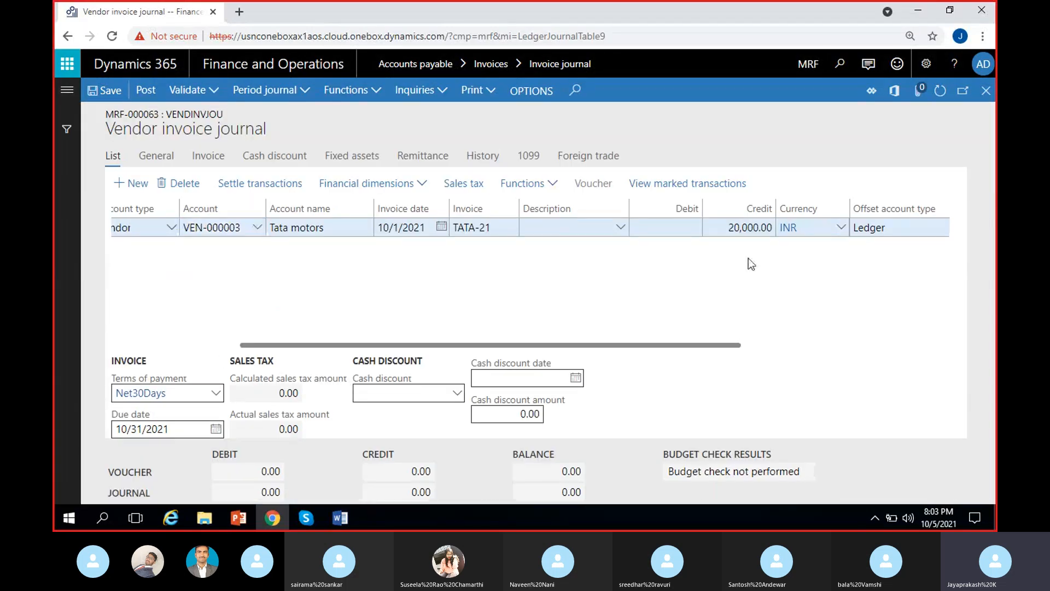
Check the list of currencies available for the Tata motors line and keep the current choice.
click(842, 231)
click(841, 228)
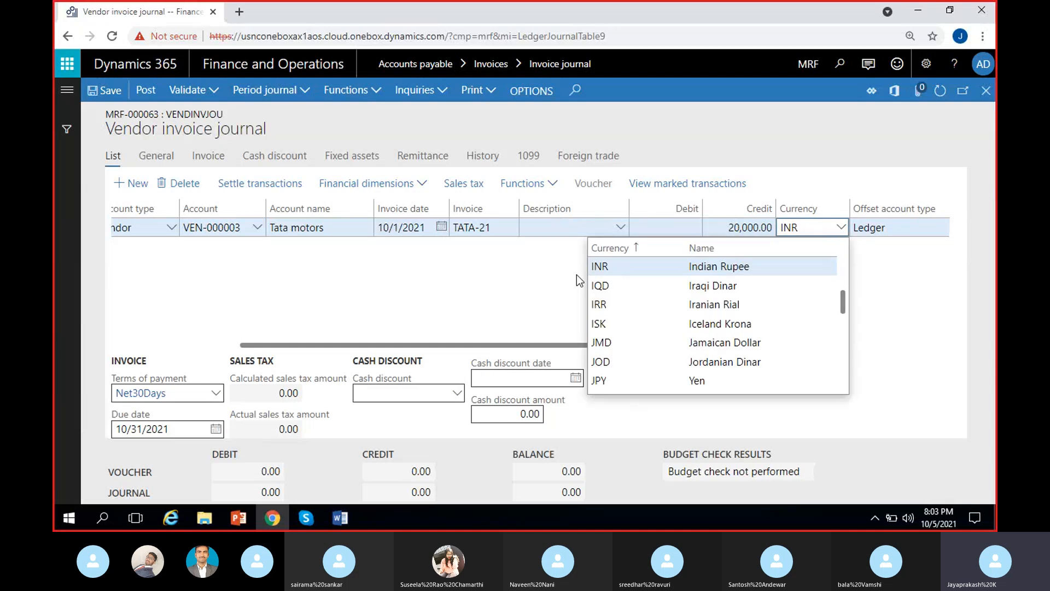
click(520, 307)
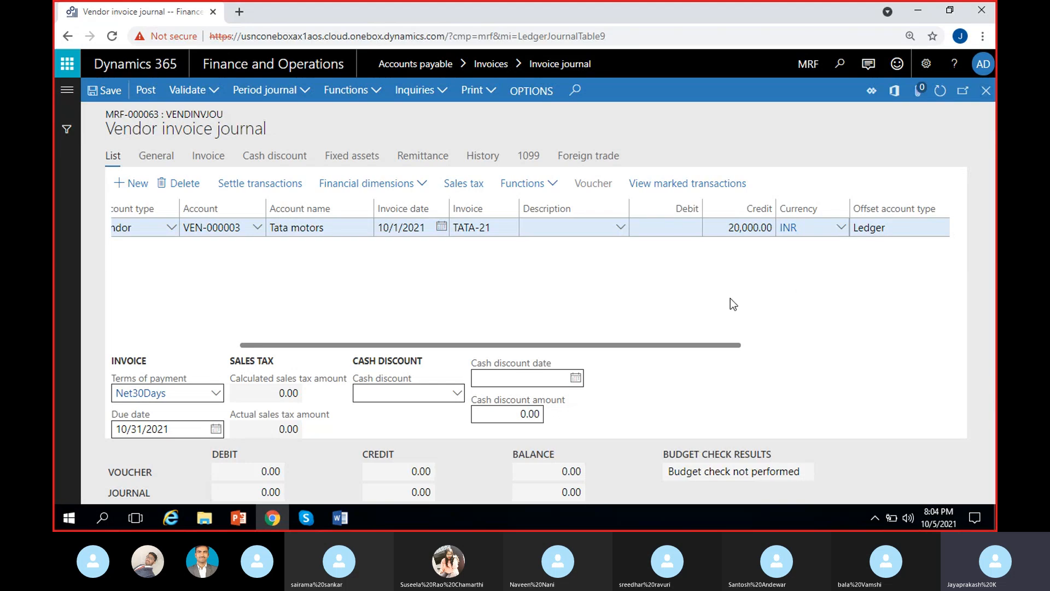
Set the line's offset account to main account 500005 (miscellaneous expenses) and save the journal.
scroll(731, 299, right, 5)
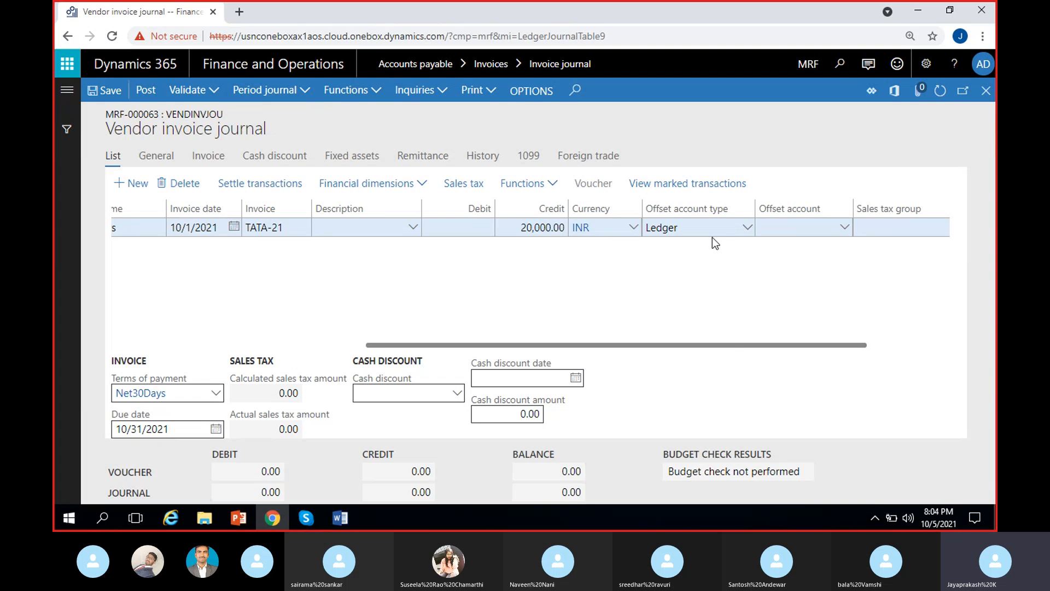
click(848, 231)
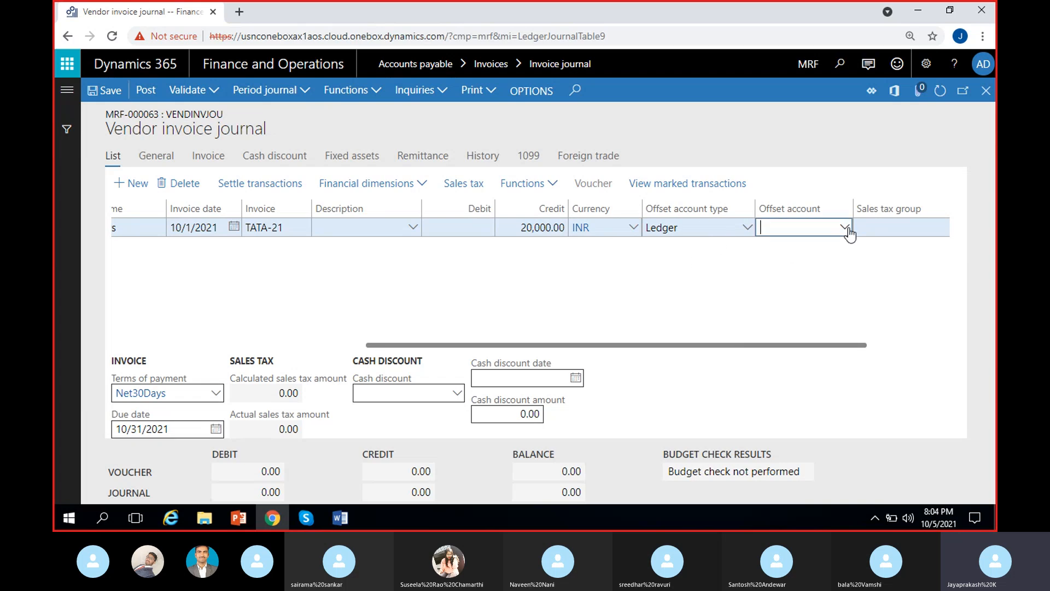
click(845, 228)
click(642, 260)
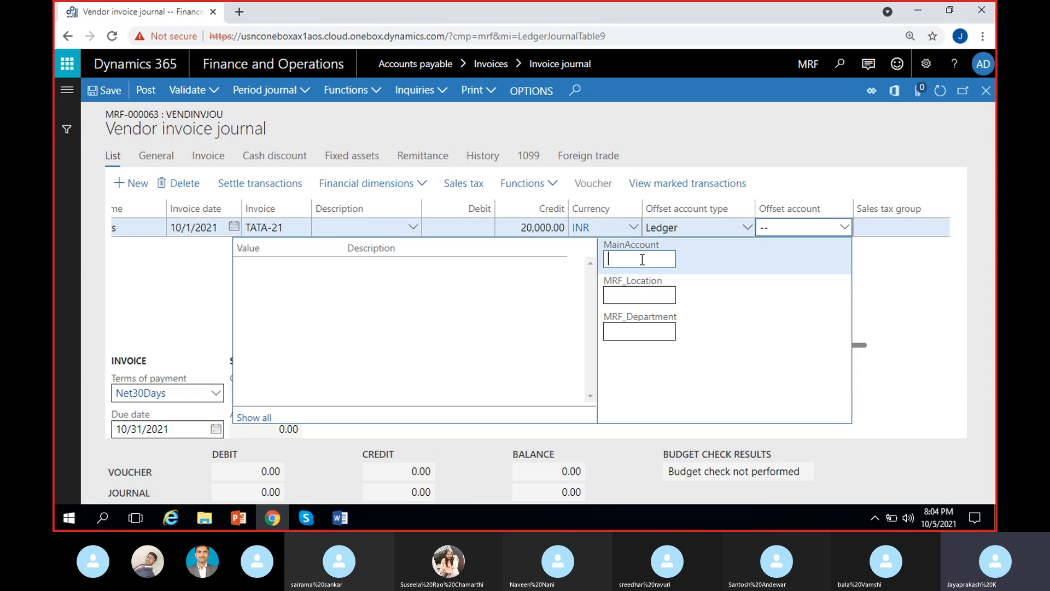
text(5)
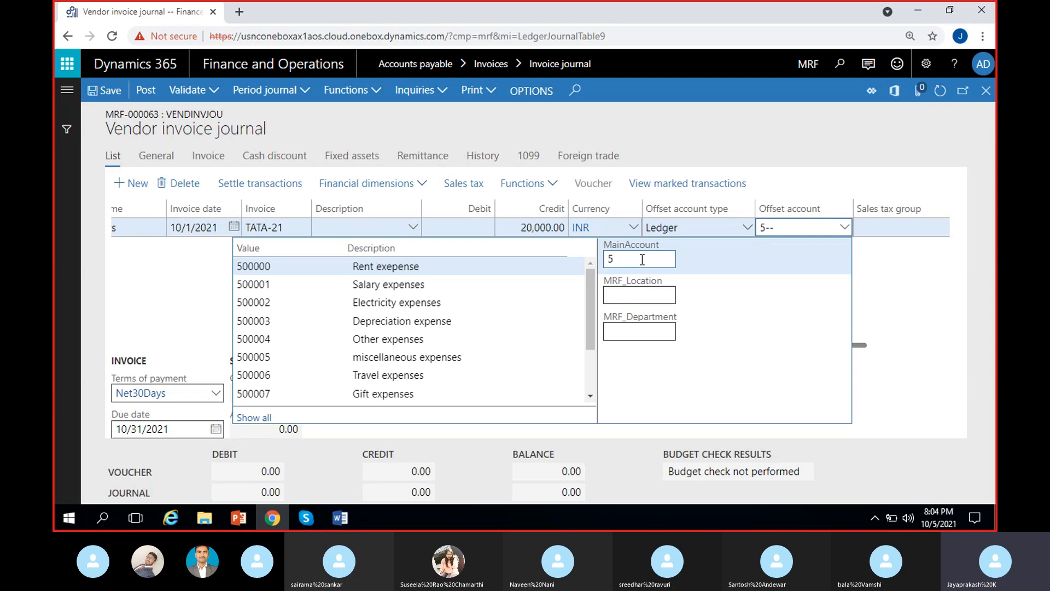
scroll(453, 379, down, 1)
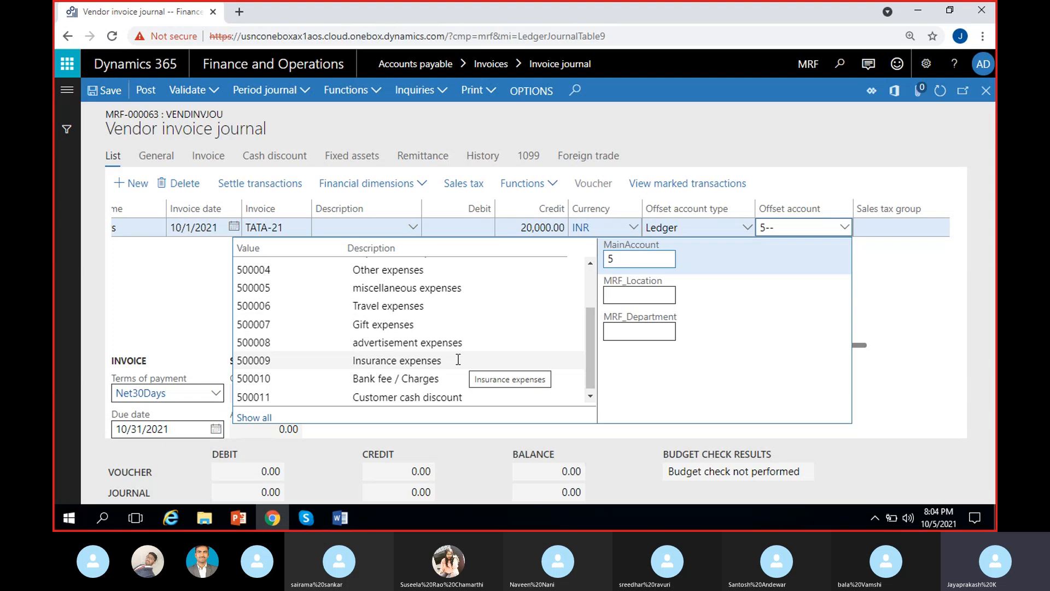
click(411, 289)
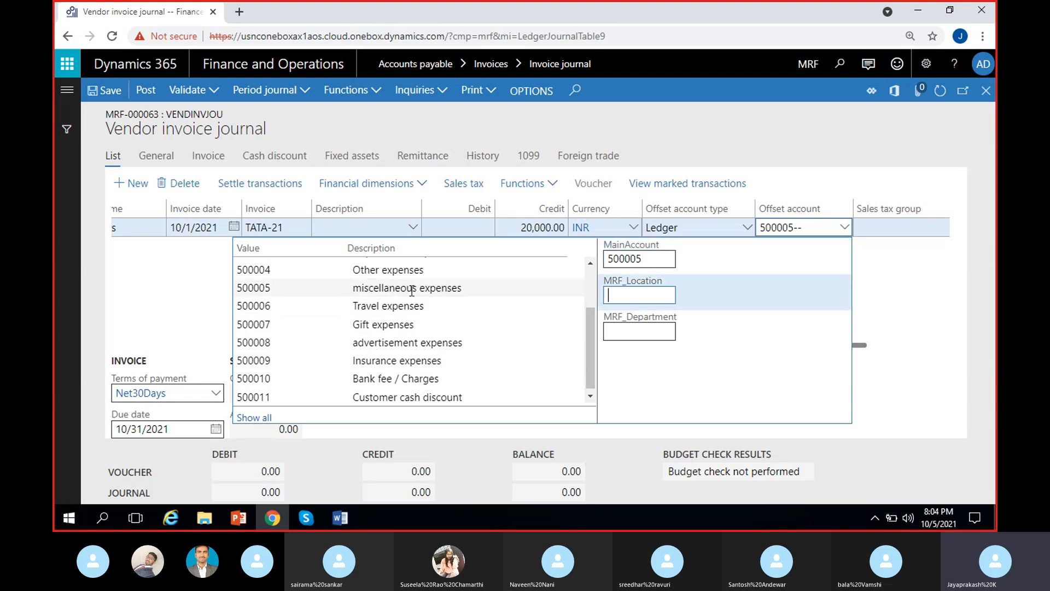
click(905, 282)
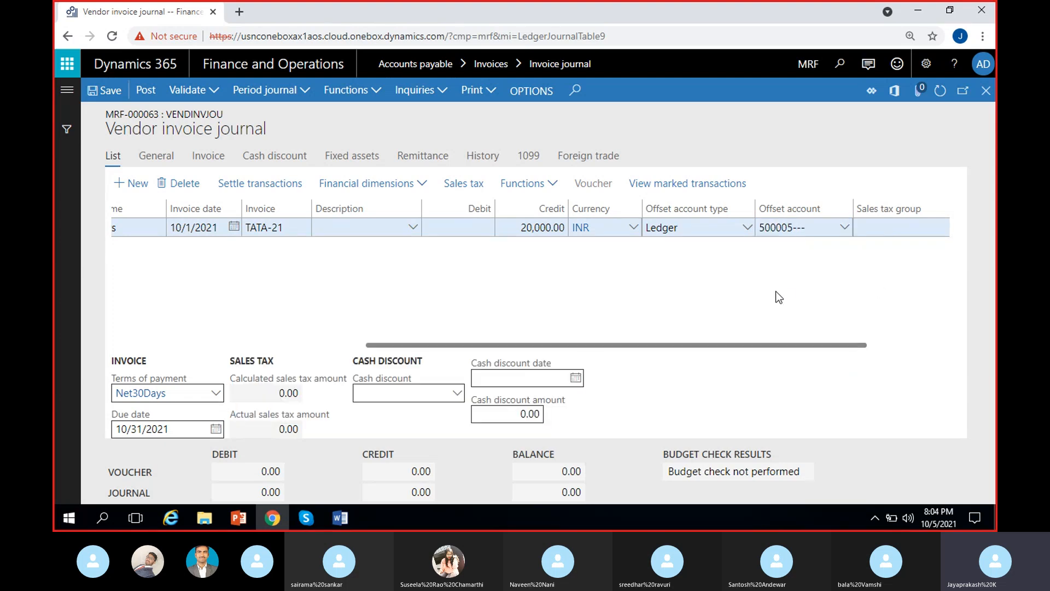
click(104, 90)
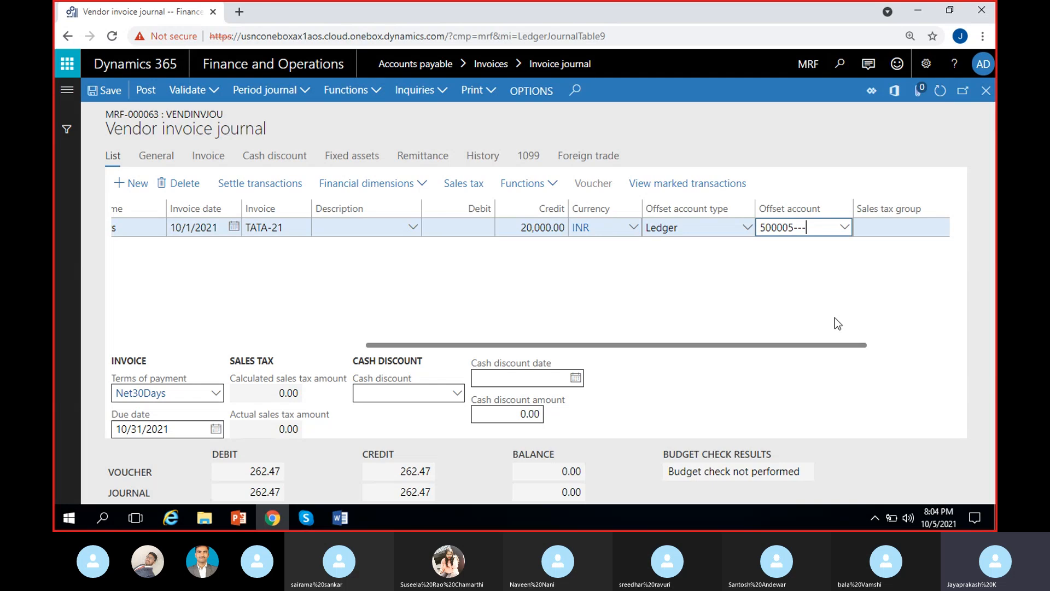
Examine the voucher's debit total against the credit amount on the Tata motors line.
click(790, 293)
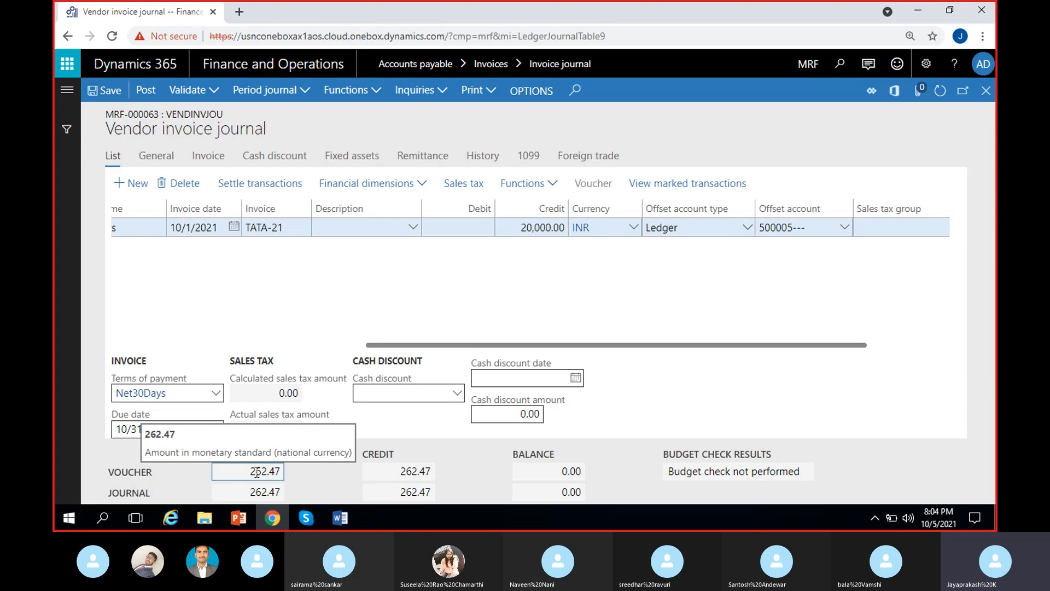
double_click(277, 471)
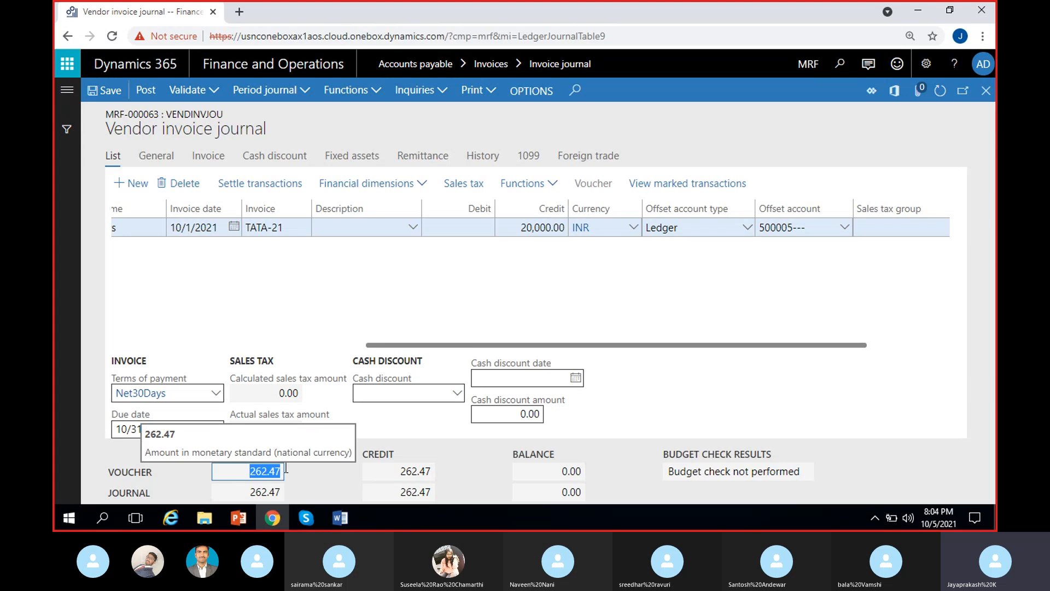
click(373, 275)
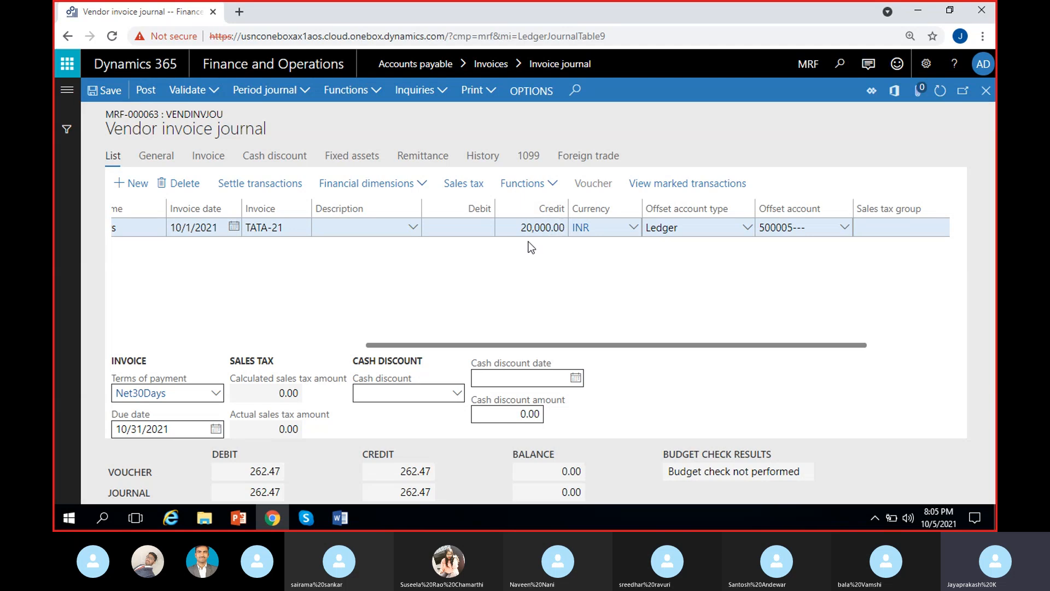
click(262, 472)
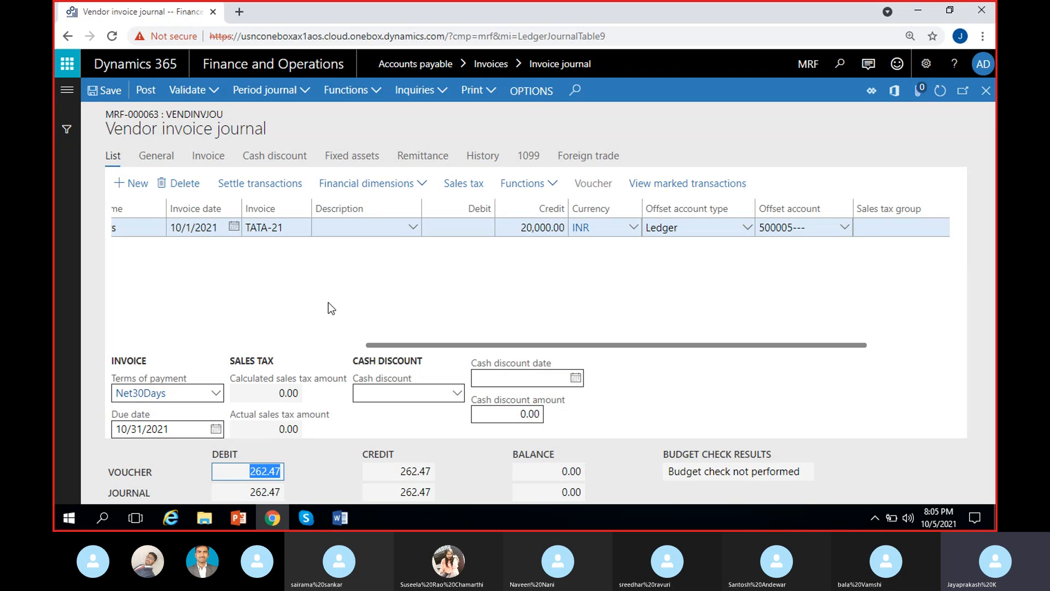
click(306, 322)
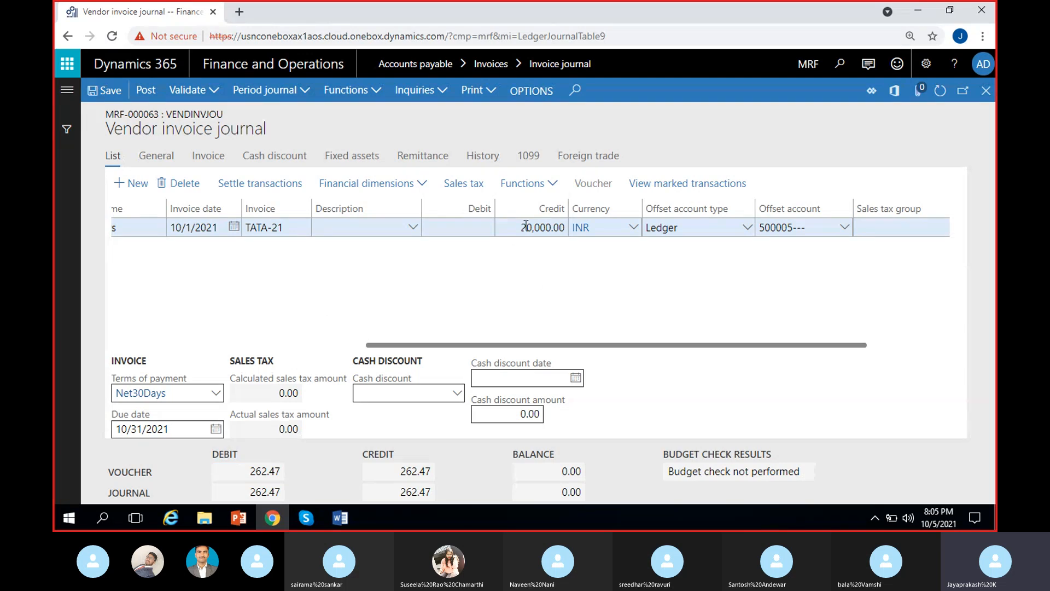
click(270, 472)
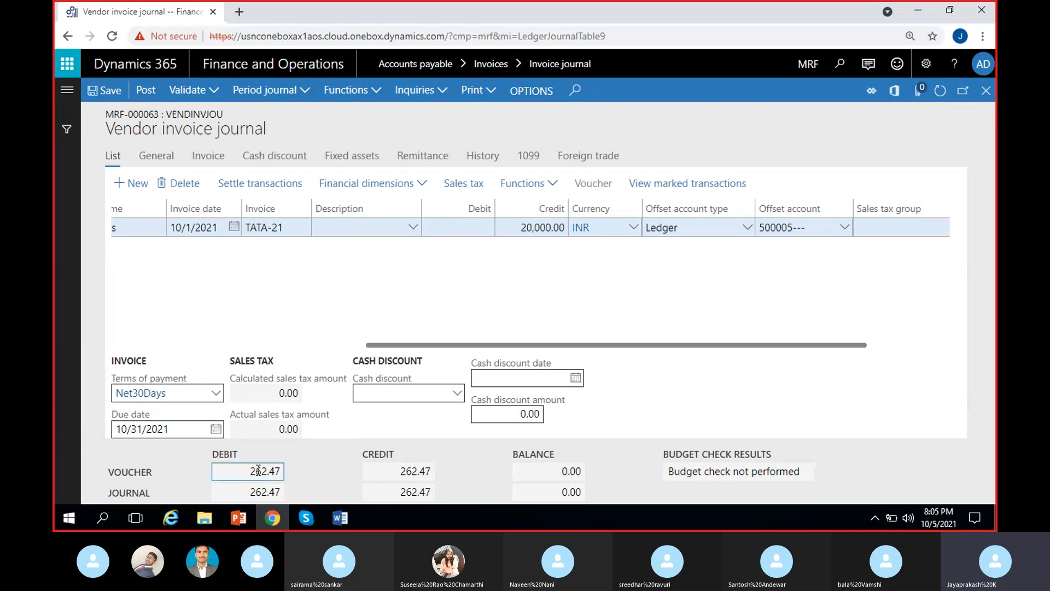
click(308, 475)
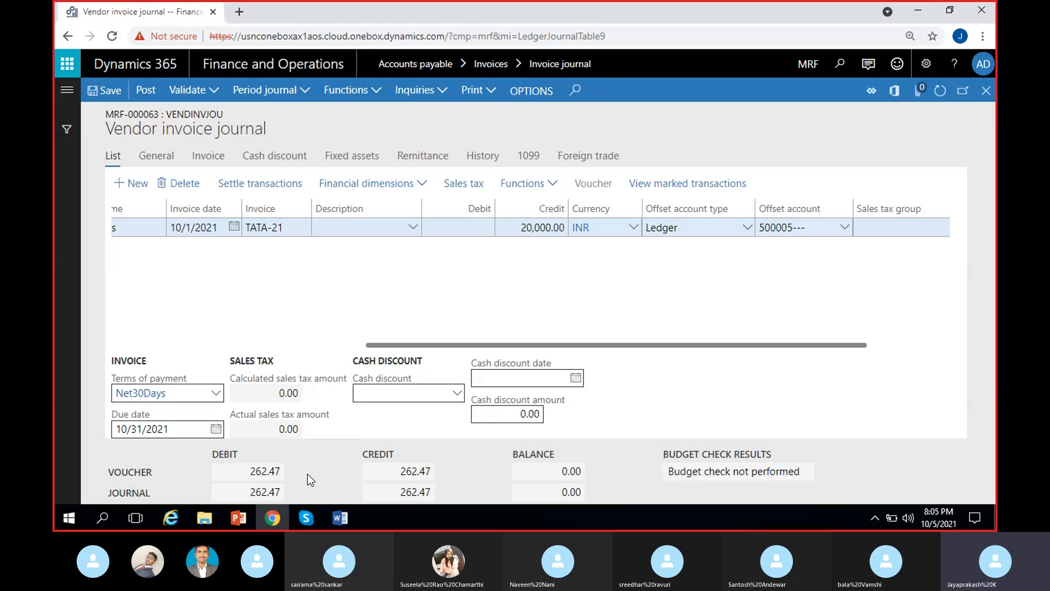
click(253, 471)
Open the general details of the invoice line and examine its exchange rate, cross rate and calculation method.
click(162, 158)
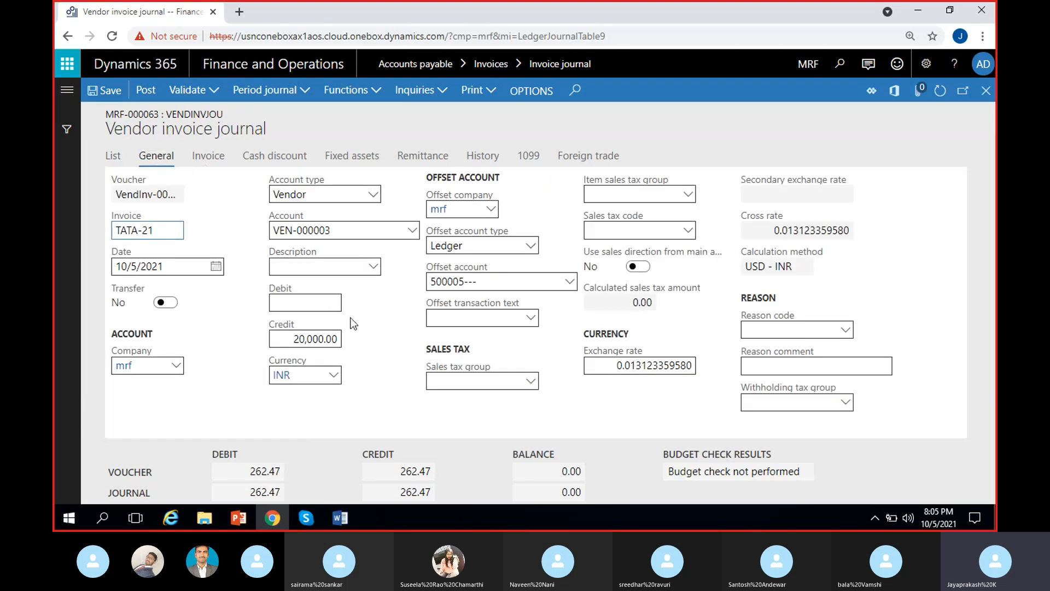
click(609, 366)
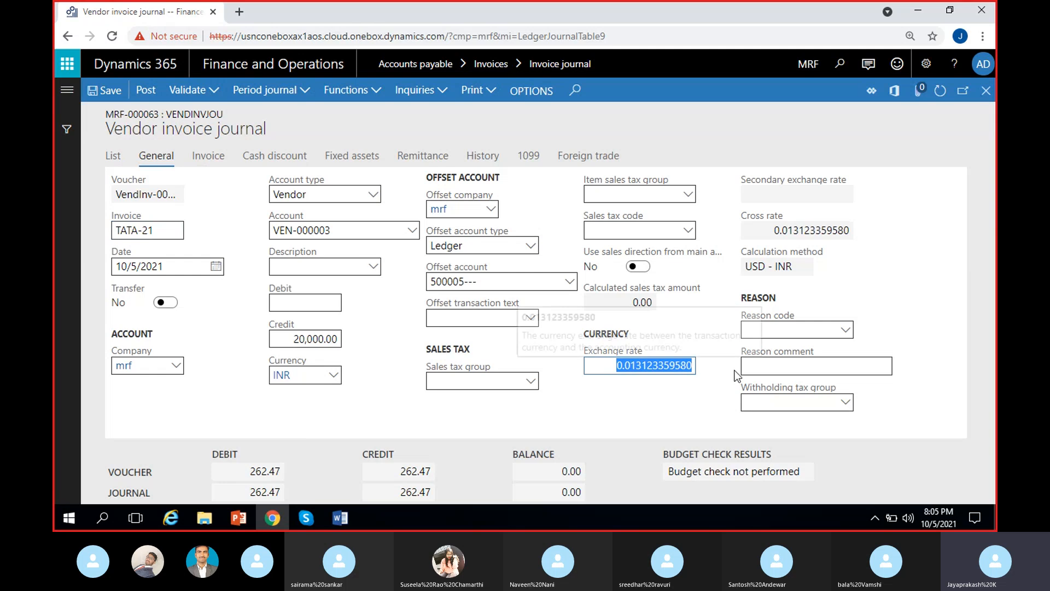
click(720, 382)
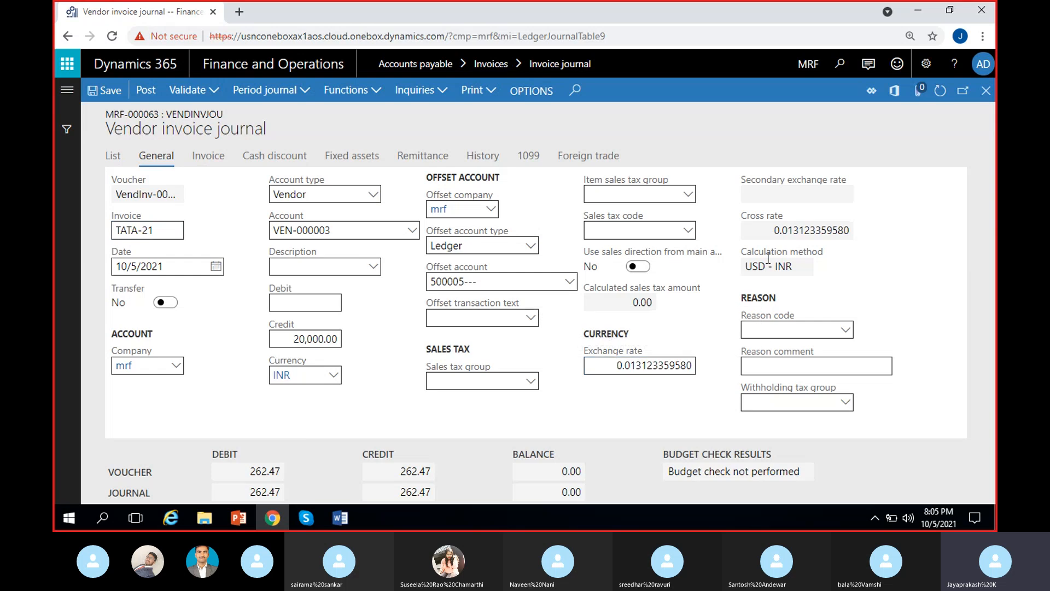
click(749, 266)
key(shift+Tab)
click(870, 288)
click(777, 229)
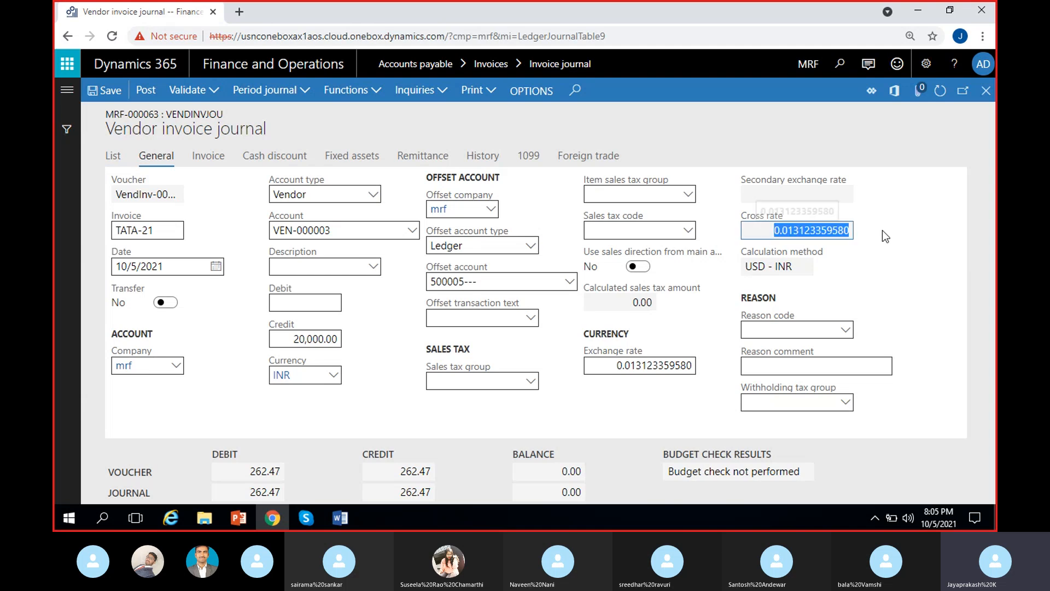
double_click(785, 266)
click(854, 275)
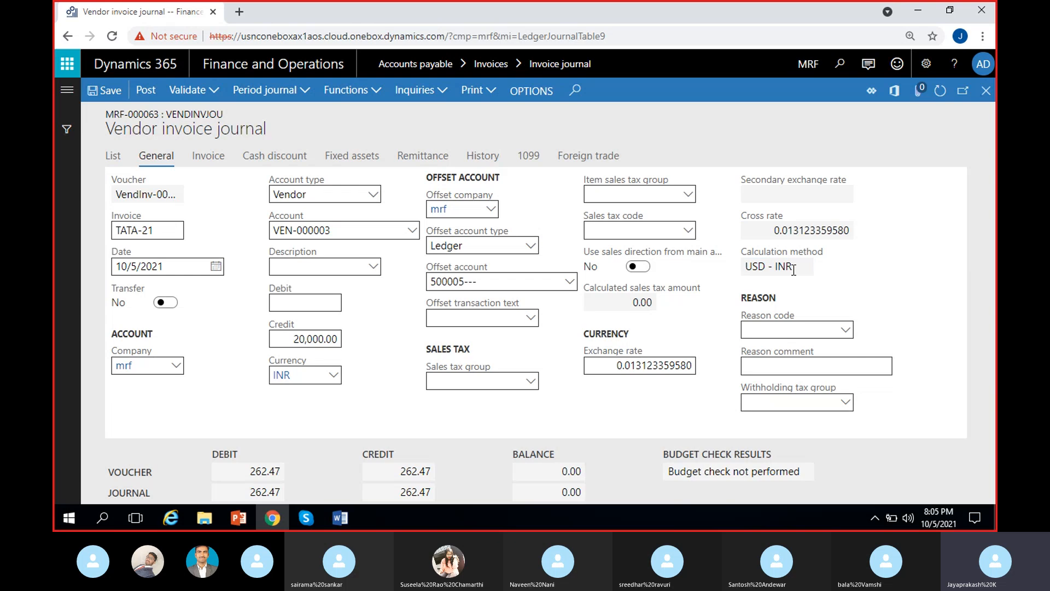
Compare the cross rate with the voucher's debit total, and return to the list of journal lines.
click(769, 230)
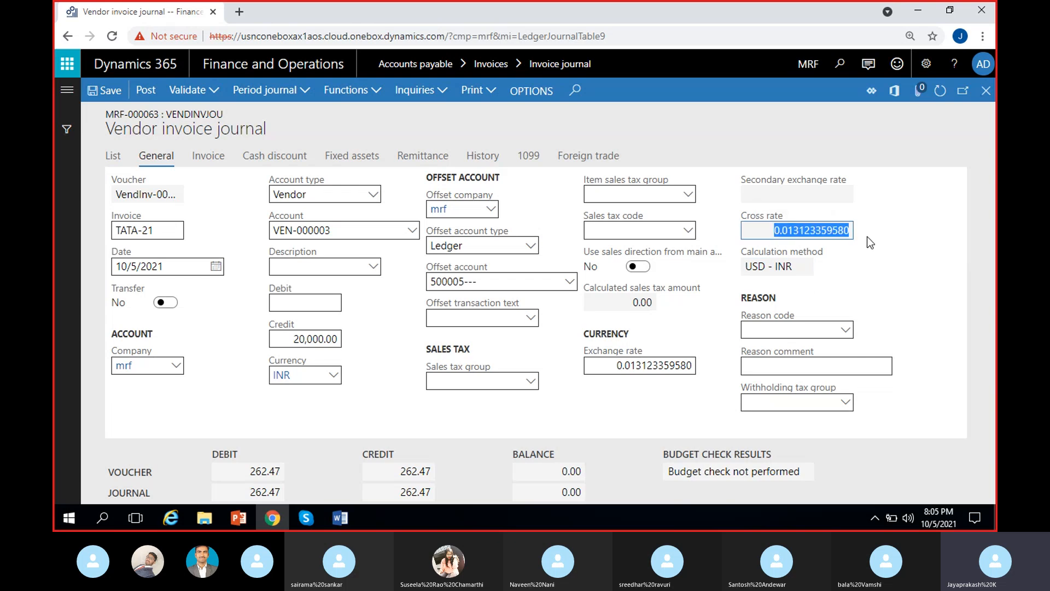
click(249, 471)
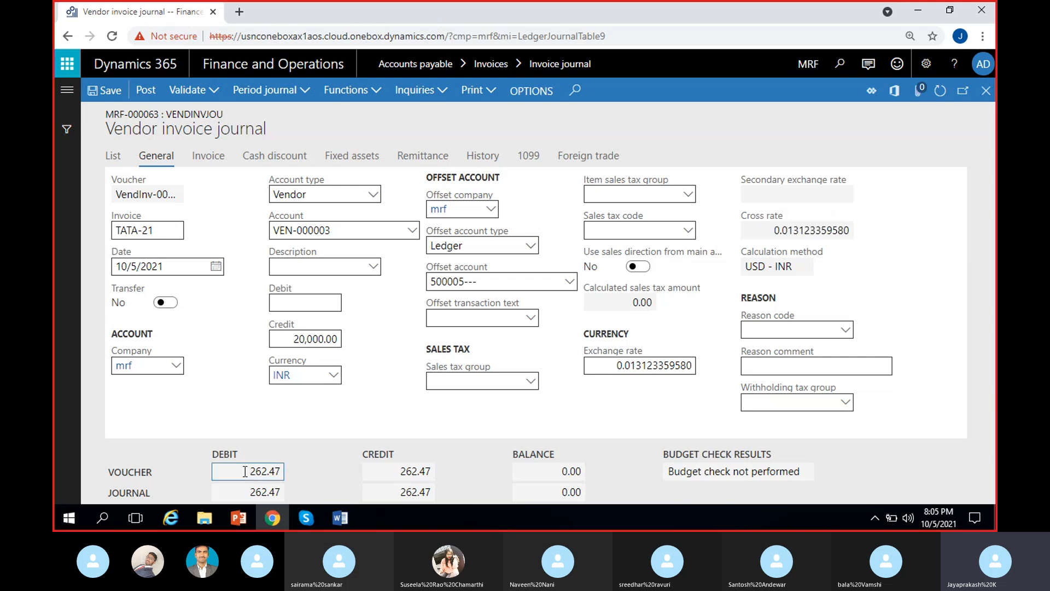
click(320, 480)
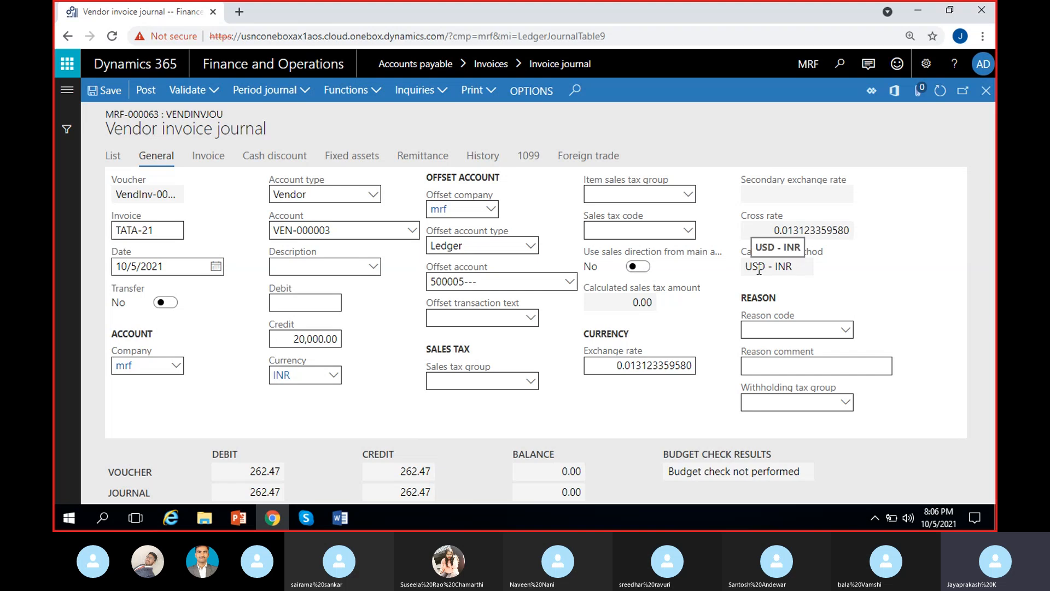
click(852, 232)
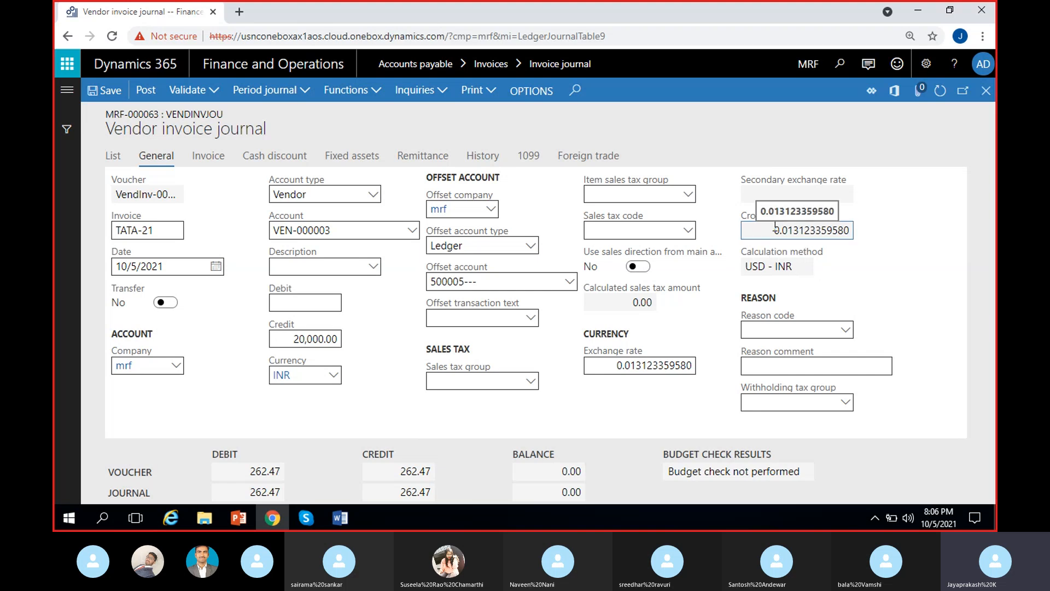
click(863, 246)
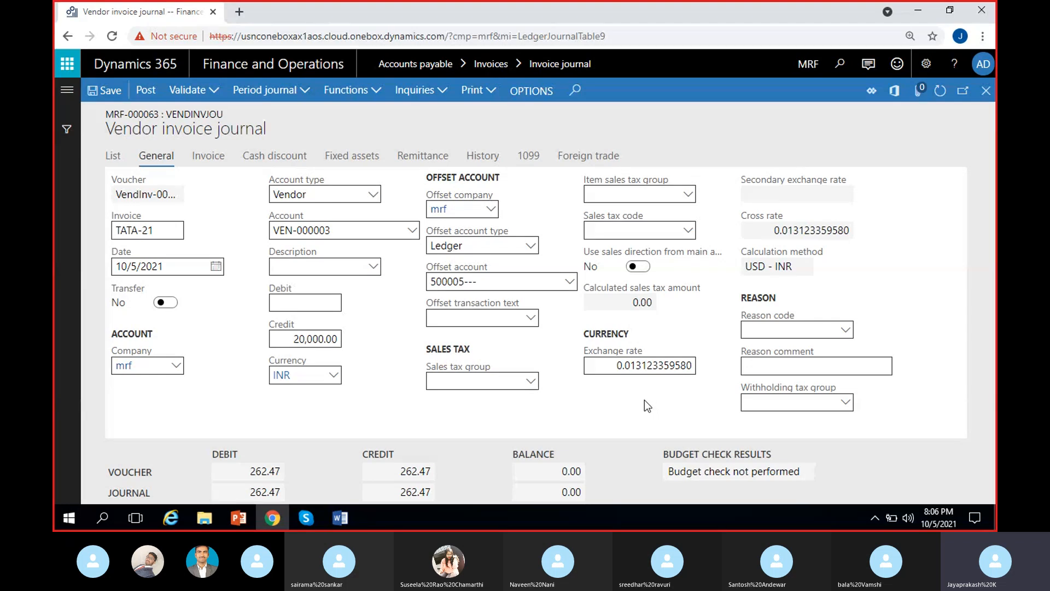
click(112, 158)
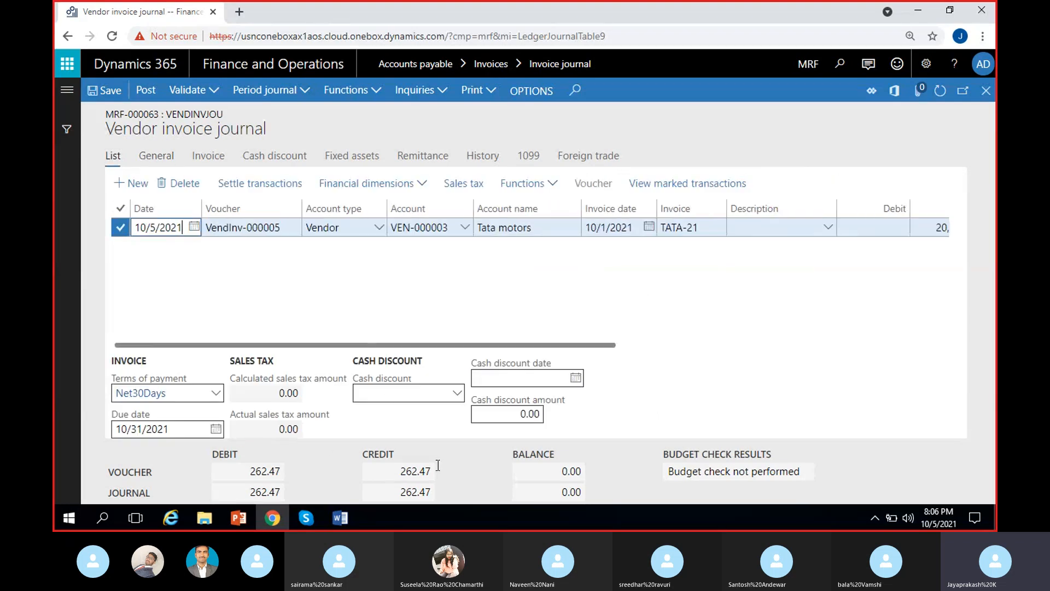
Set the Tata motors line's cash discount to 5%_20days and check the line's credit amount.
click(423, 393)
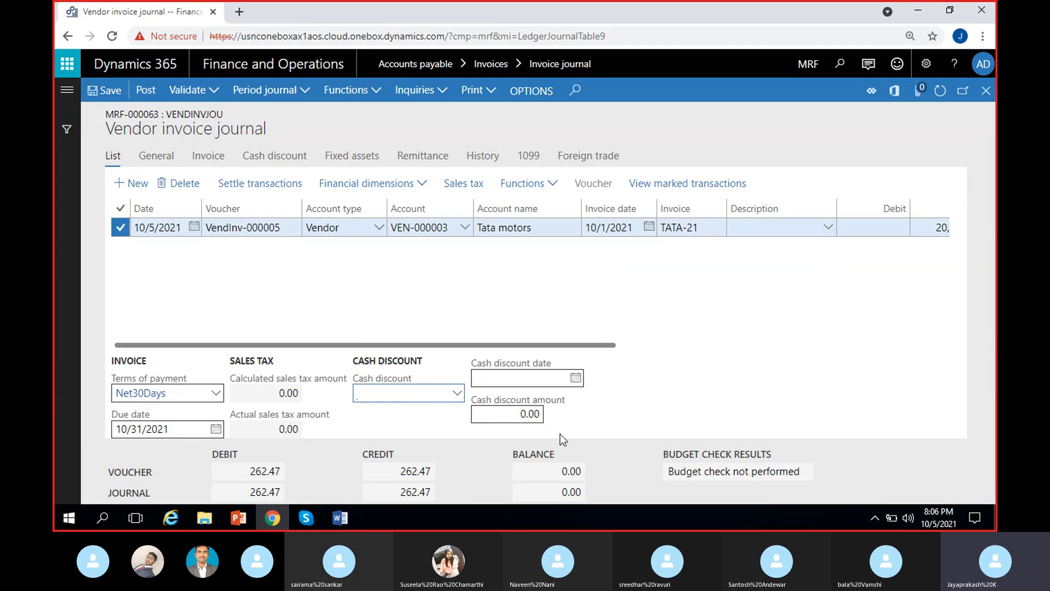
click(456, 395)
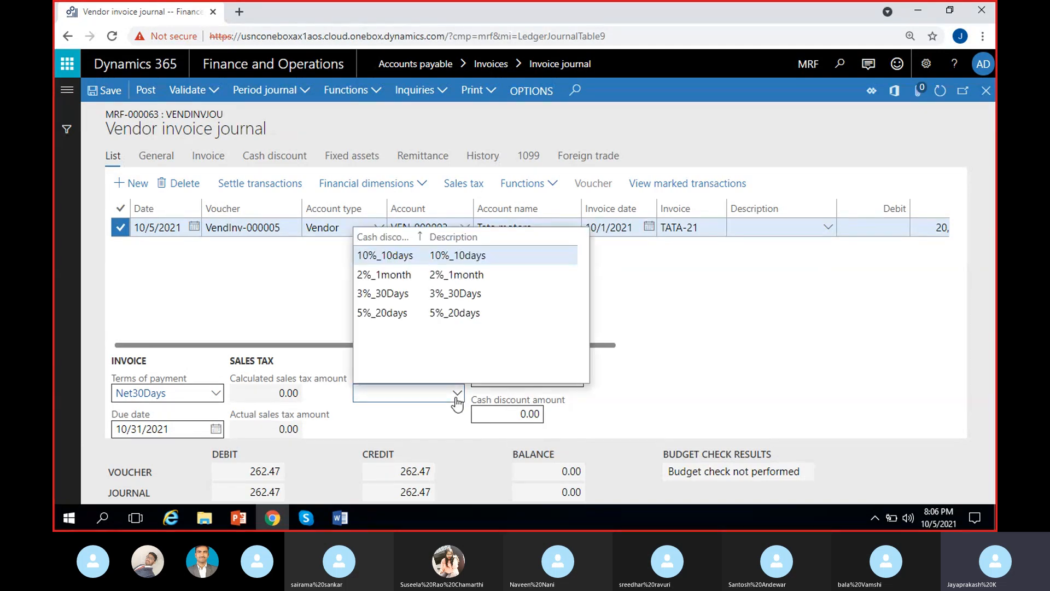
click(441, 313)
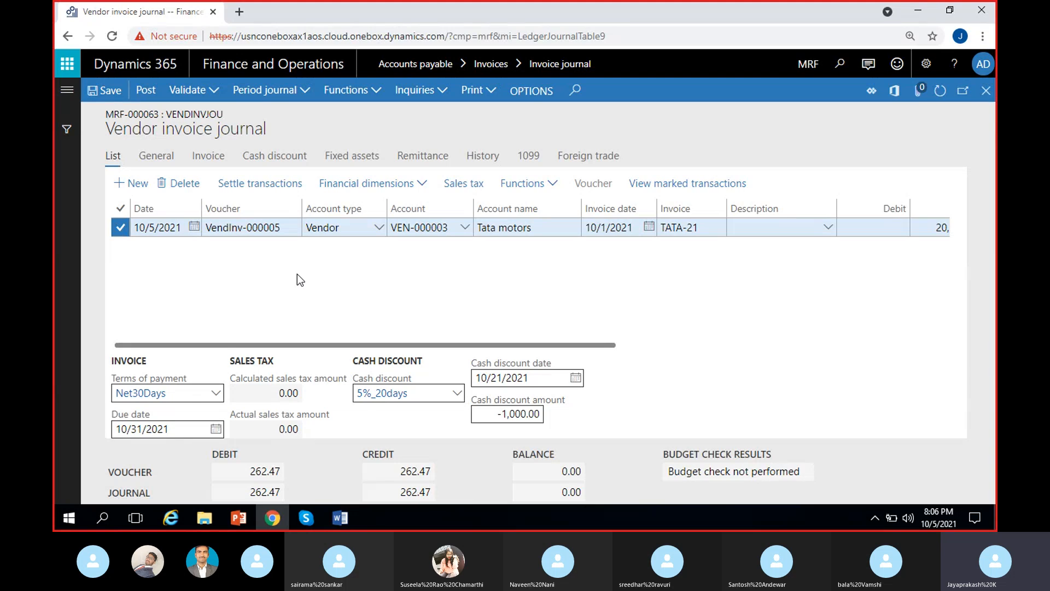
scroll(297, 275, right, 5)
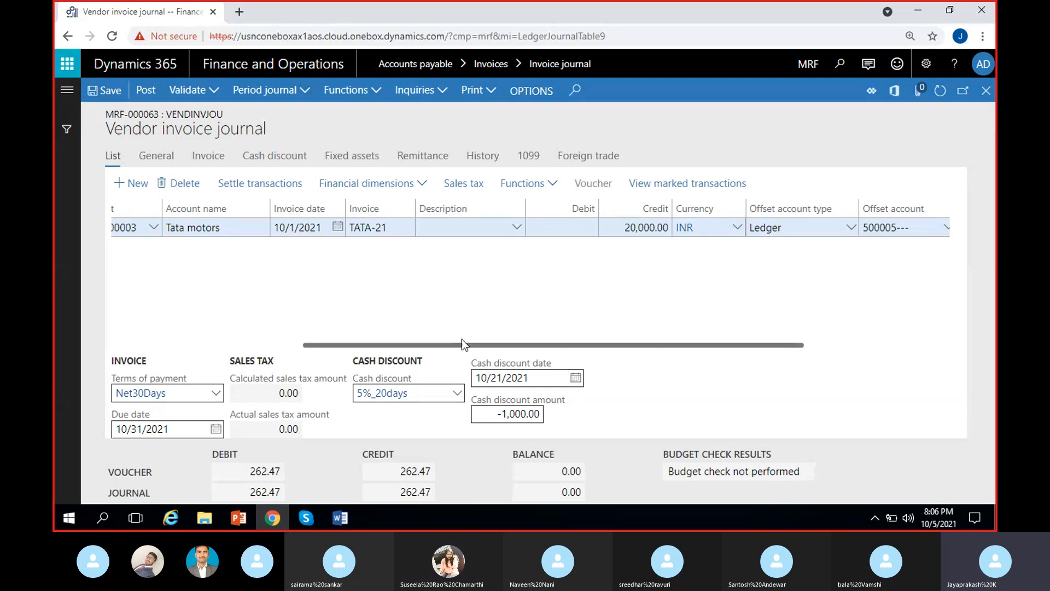
Open the invoice details of the journal line and examine the available posting profiles.
click(202, 165)
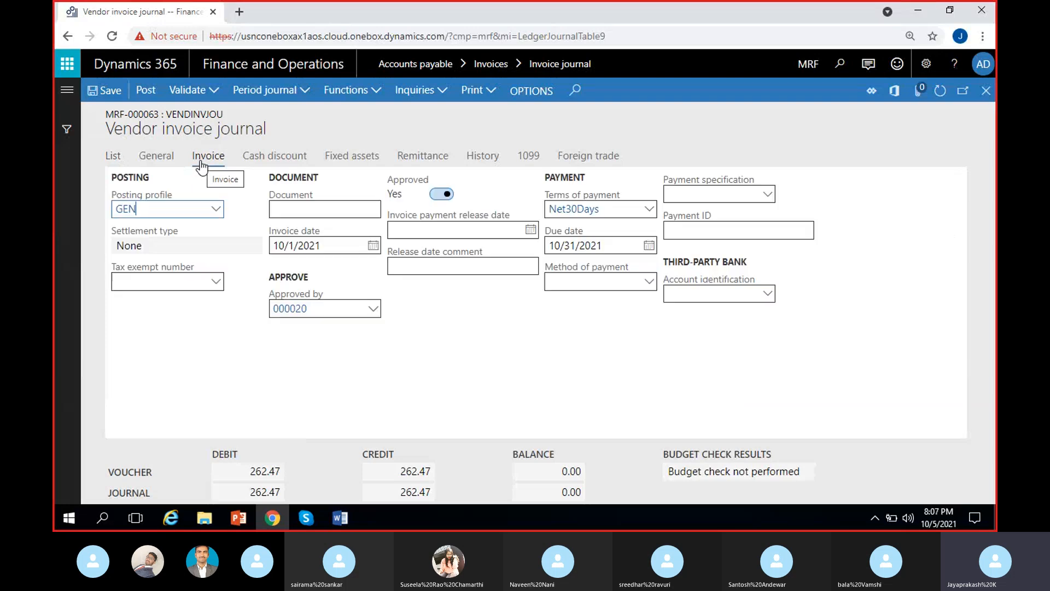
click(225, 364)
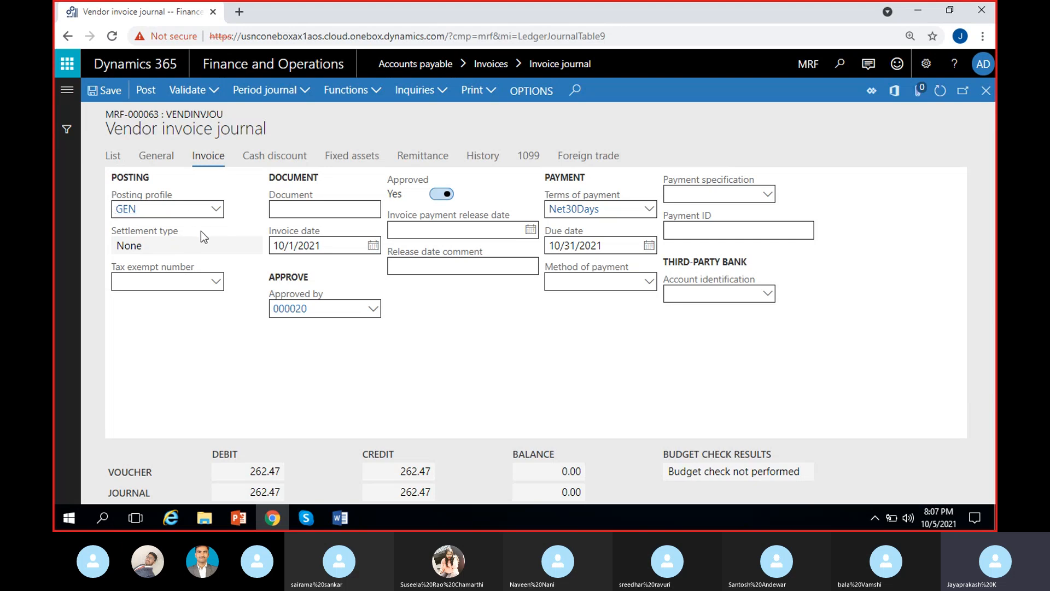
mouse_move(201, 232)
click(216, 209)
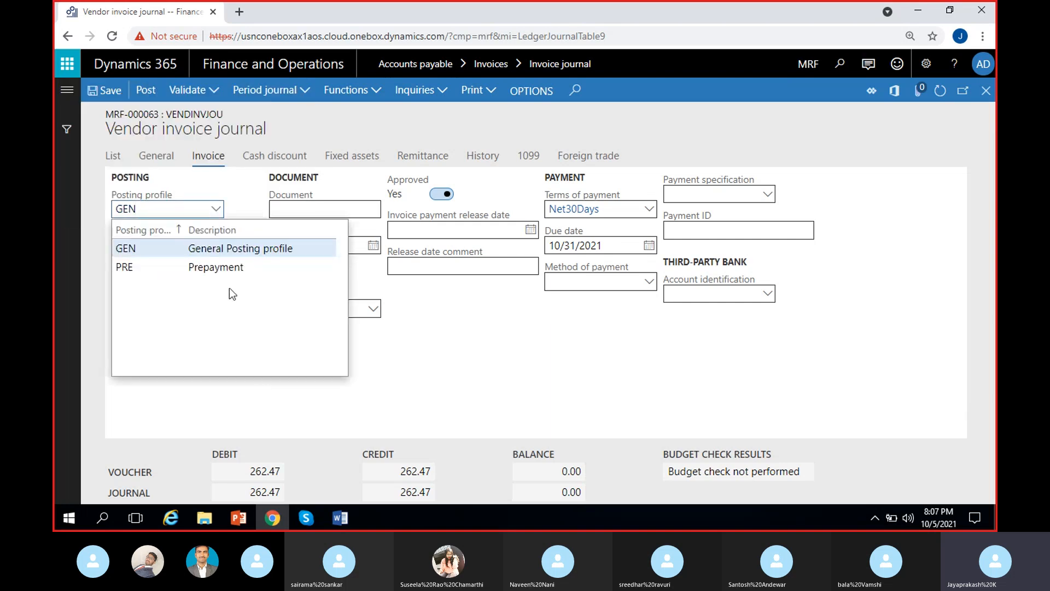
click(221, 399)
mouse_move(237, 230)
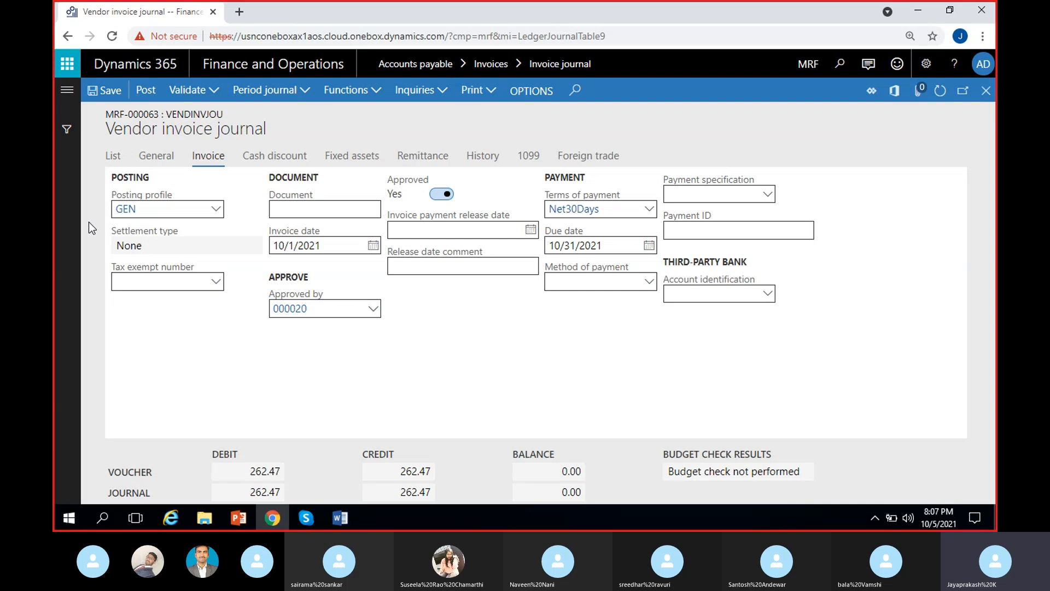
Review the columns of the Tata motors journal line, and recheck the posting profile choices in its invoice details.
click(112, 156)
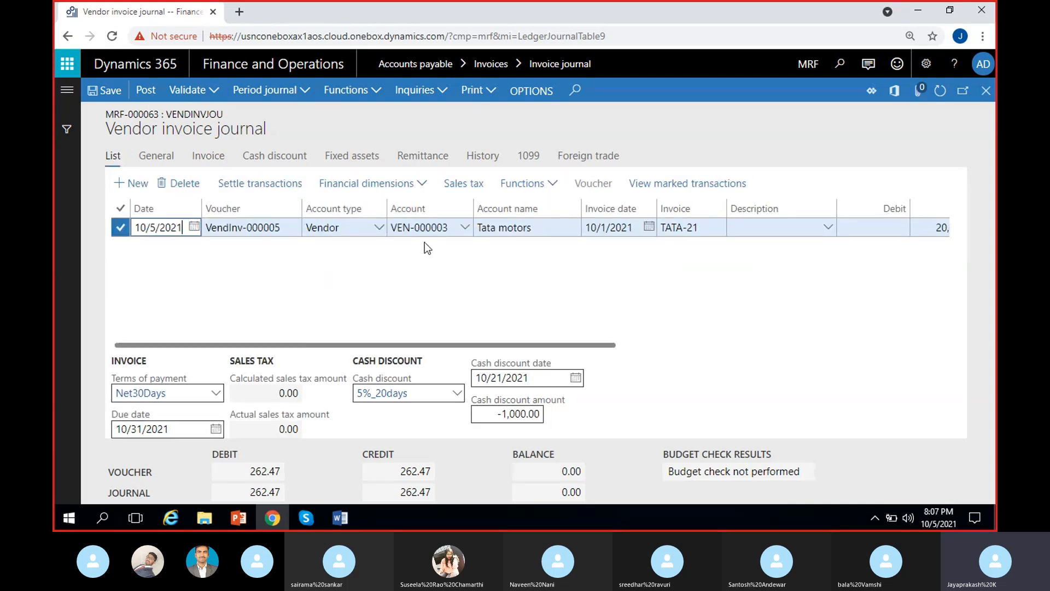
scroll(548, 291, right, 4)
scroll(634, 283, left, 4)
click(208, 157)
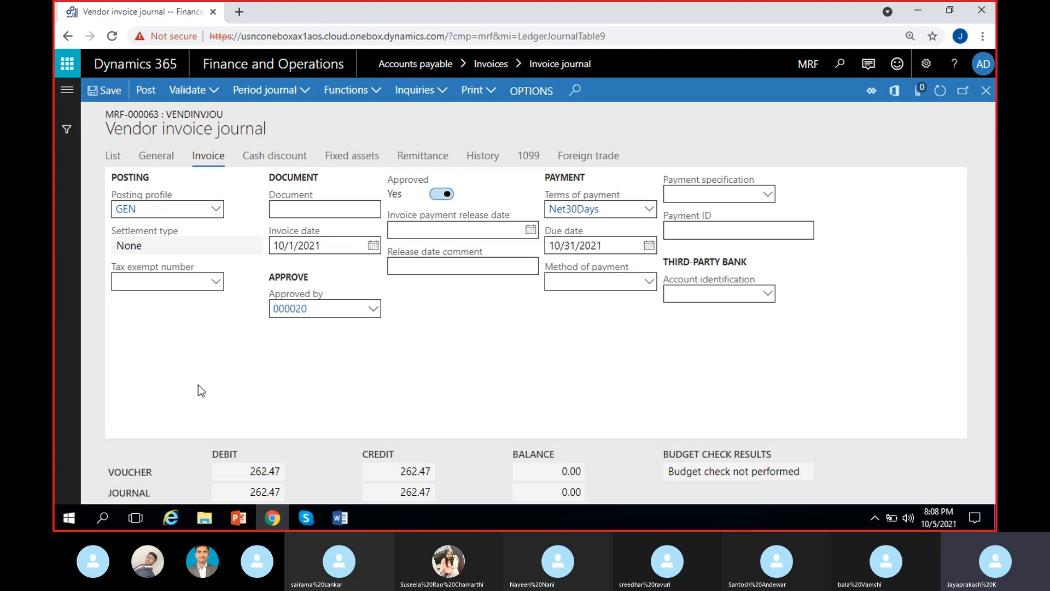
click(216, 211)
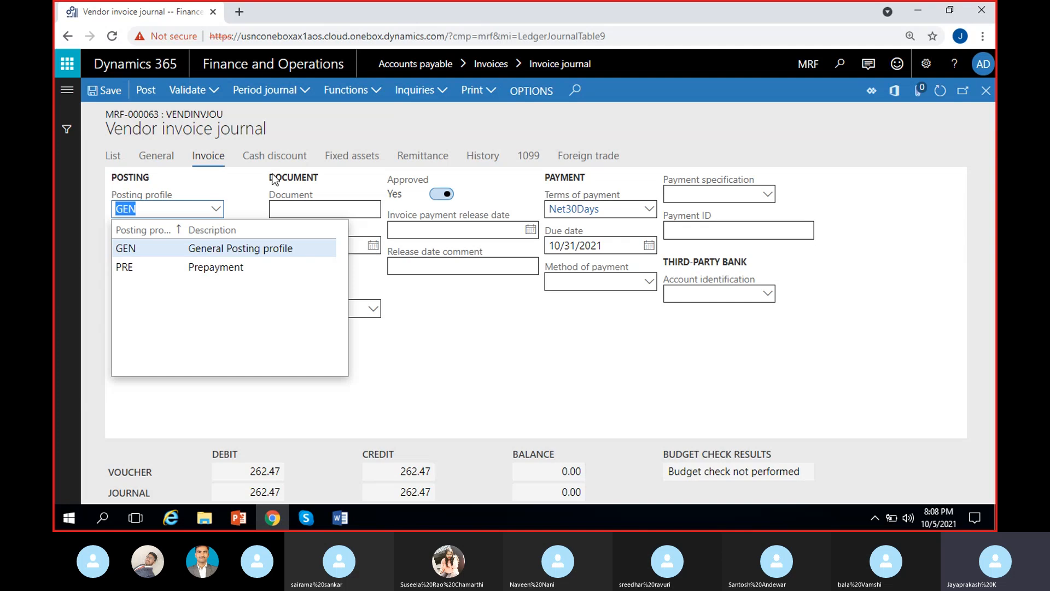
click(260, 193)
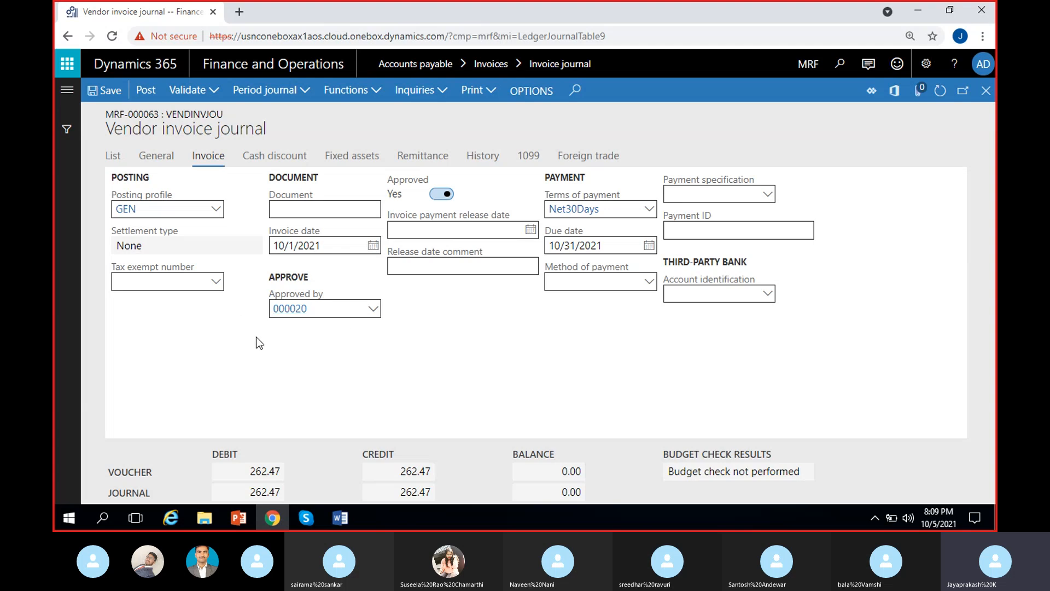
Examine the approver lookup and the invoice payment release date and release date comment fields.
click(375, 312)
click(374, 310)
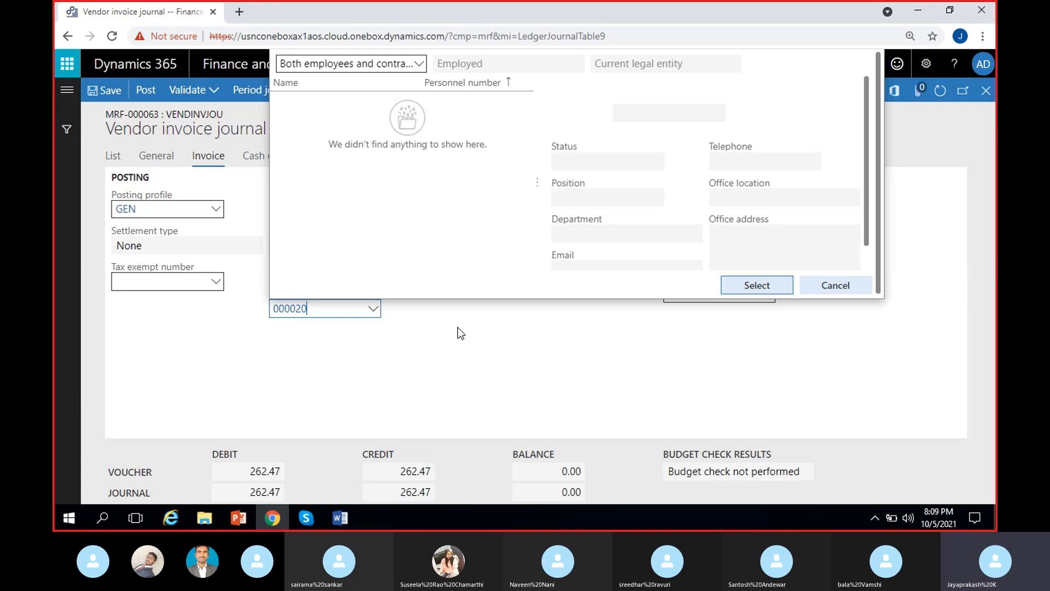
click(462, 334)
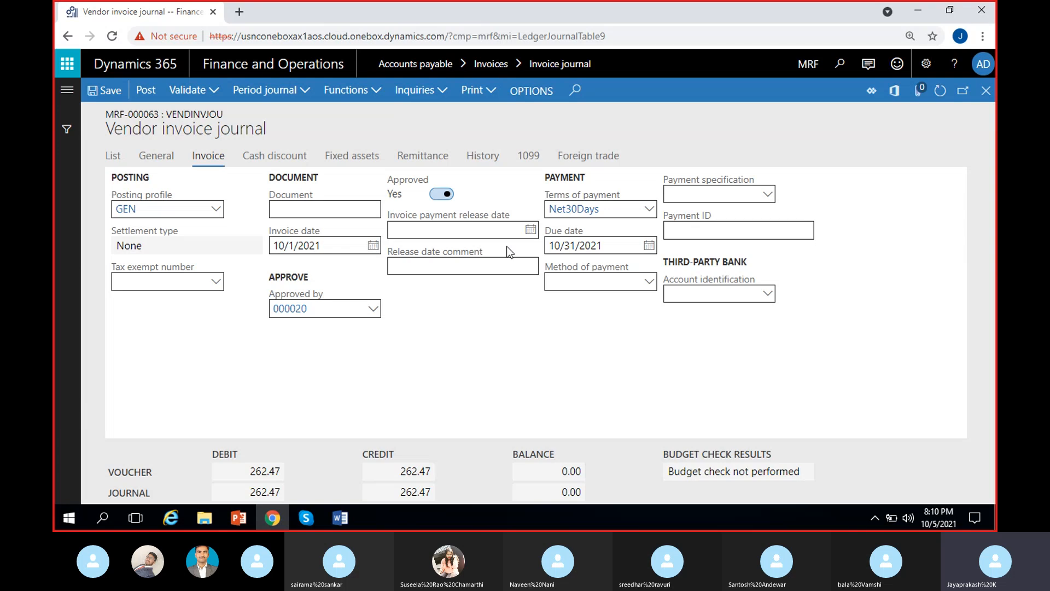
click(522, 230)
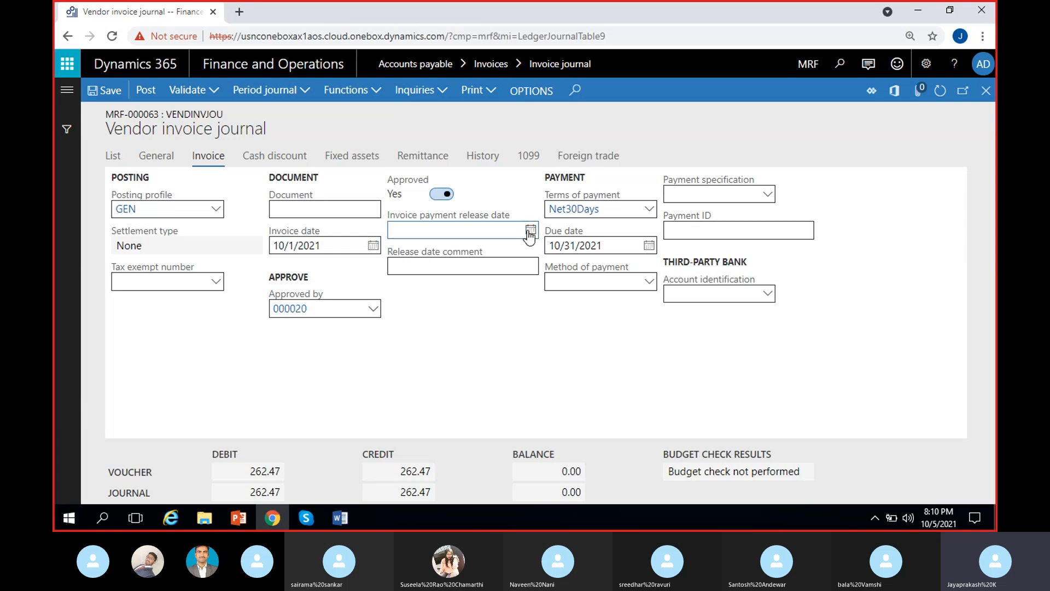
click(530, 230)
click(493, 245)
click(451, 264)
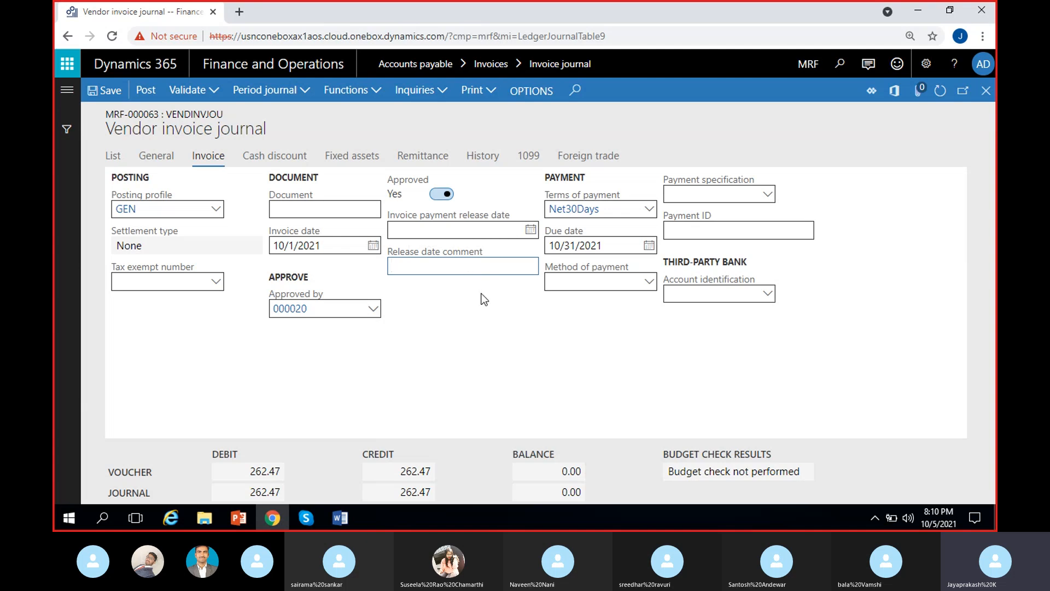
Set the invoice's method of payment to Check and look up the third-party bank account identification.
click(112, 156)
click(156, 157)
click(213, 161)
click(649, 282)
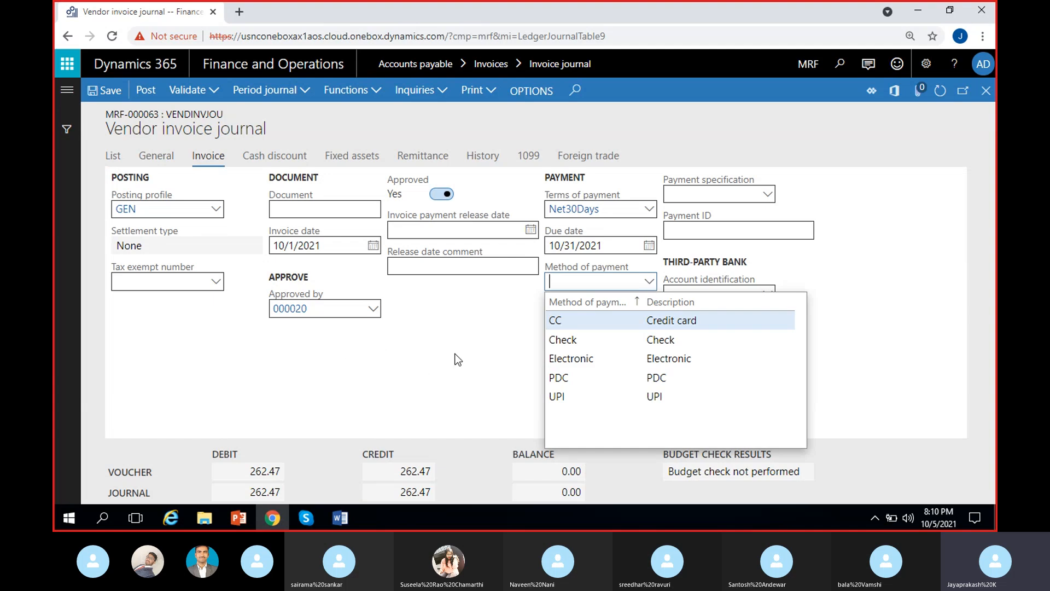
click(603, 342)
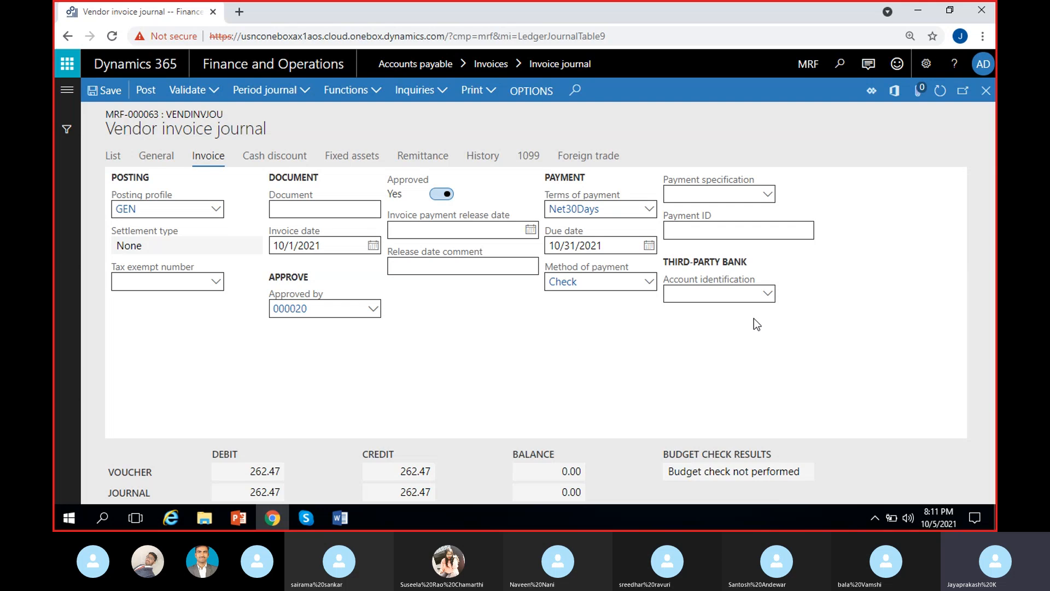
click(767, 294)
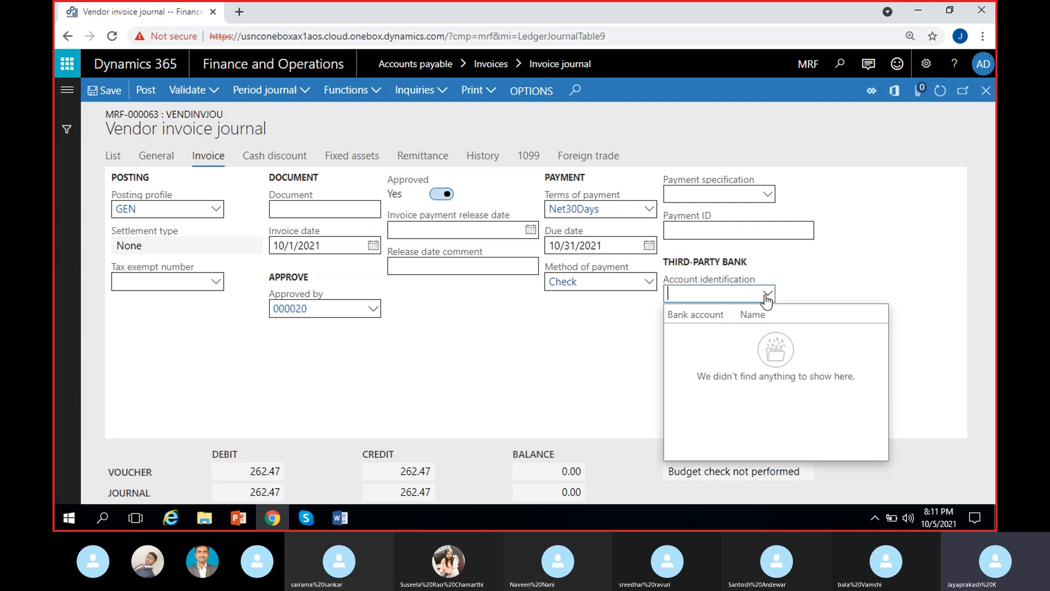
click(627, 344)
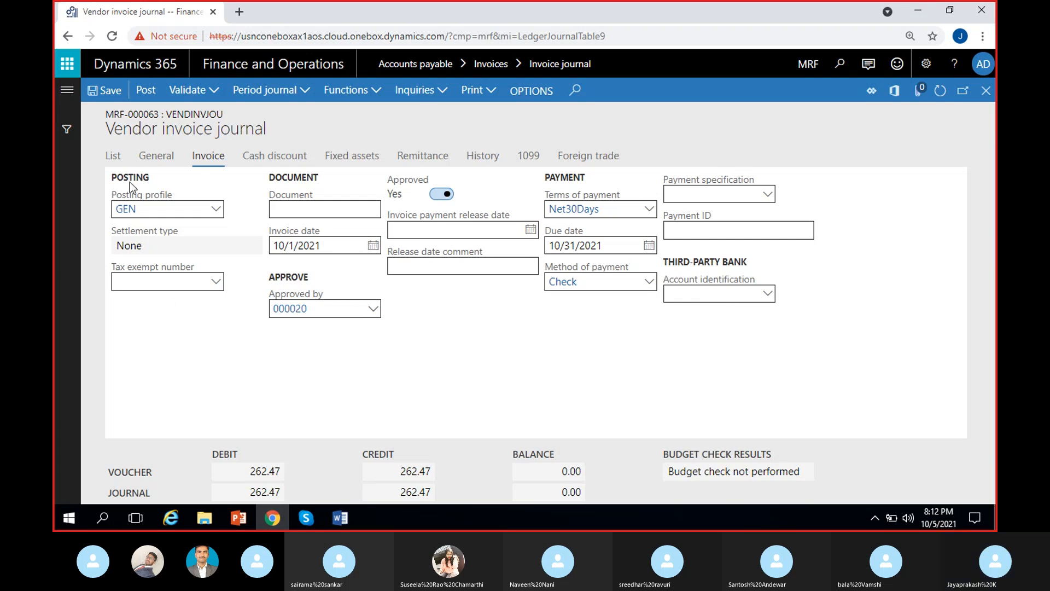
Check the line's cash discount schedule, and compare its cash discount amount with the credit amount in the journal list.
click(268, 157)
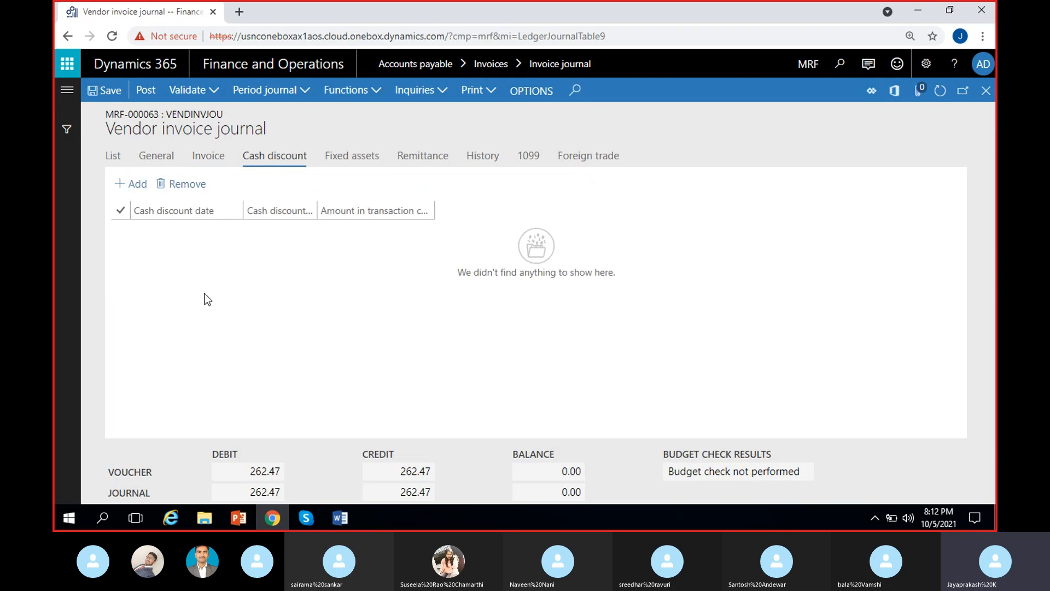
click(111, 159)
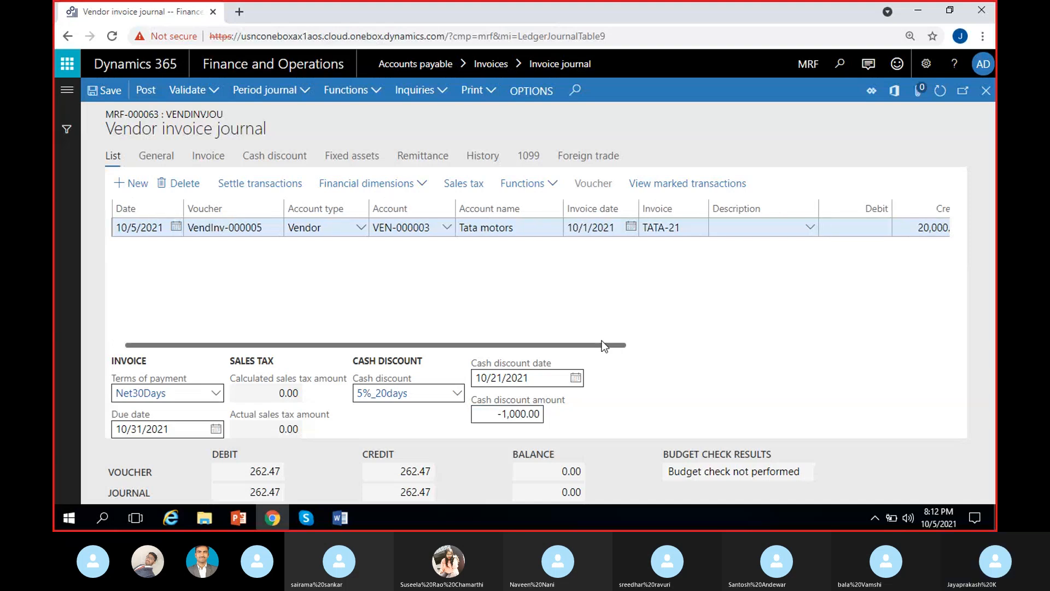
drag(587, 341, 657, 345)
click(503, 414)
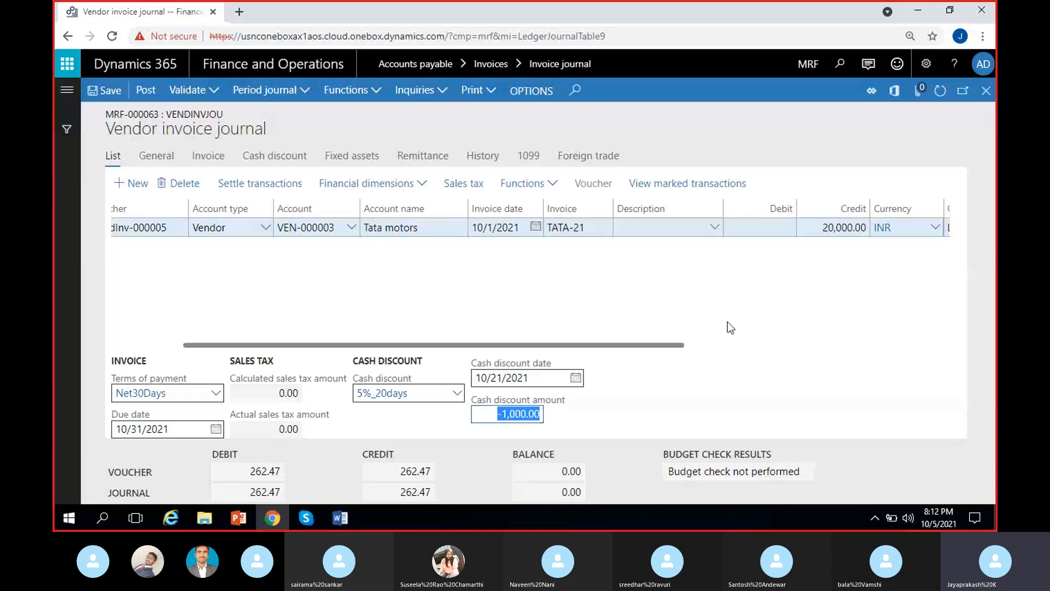
click(583, 419)
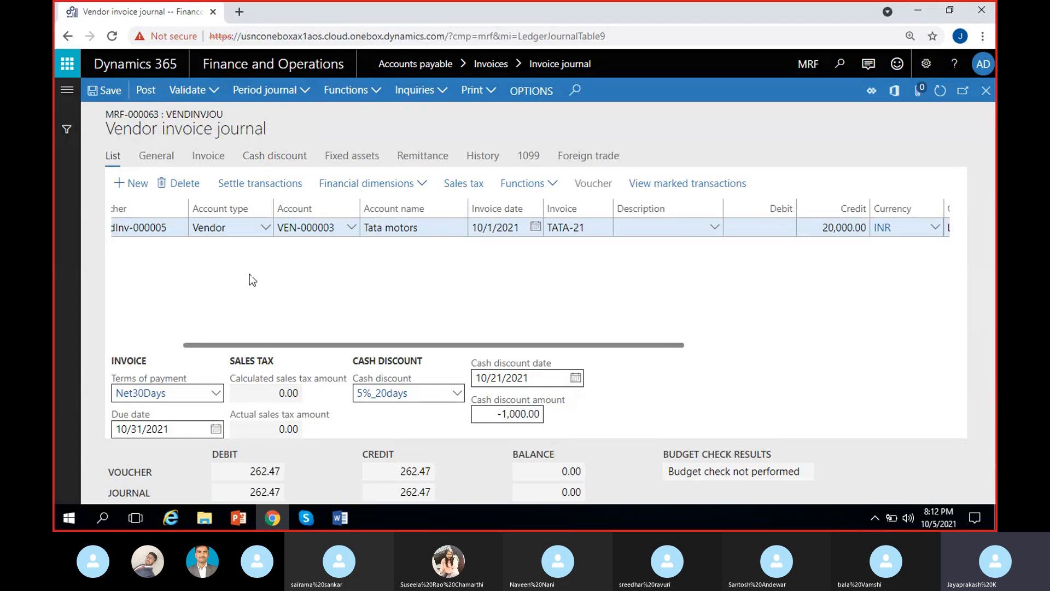
Post the vendor invoice journal and dismiss the resulting messages.
click(269, 159)
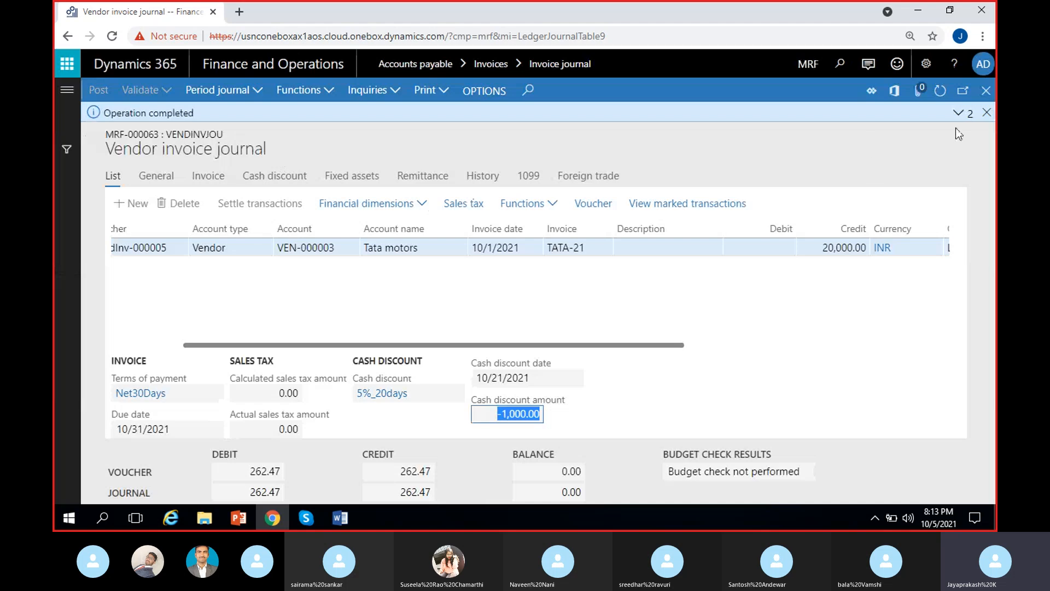
click(987, 112)
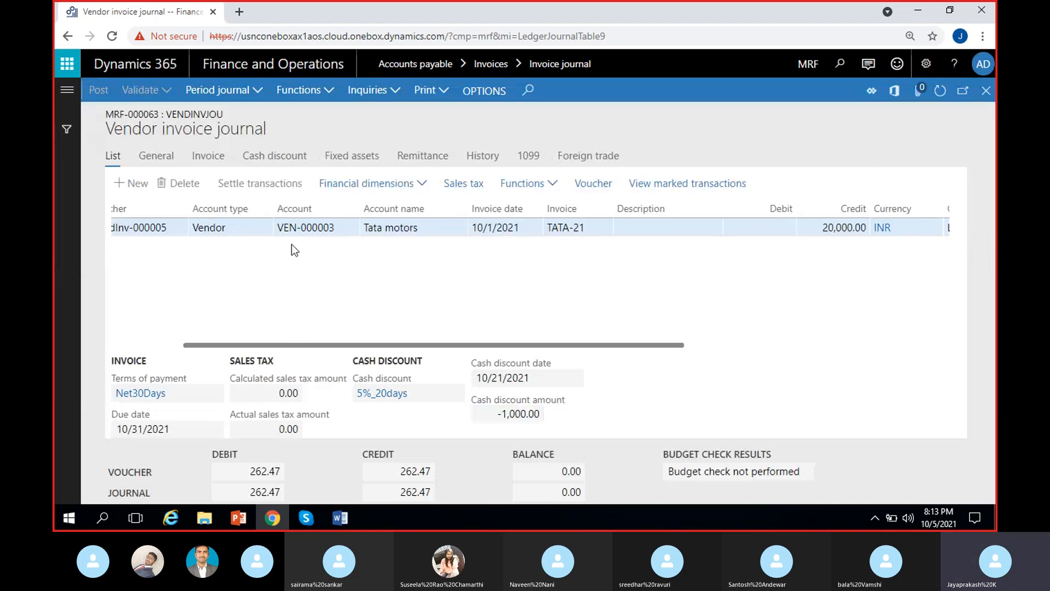
Open the posted line's cash discount schedule and examine the date and discount amount of the first row.
click(275, 157)
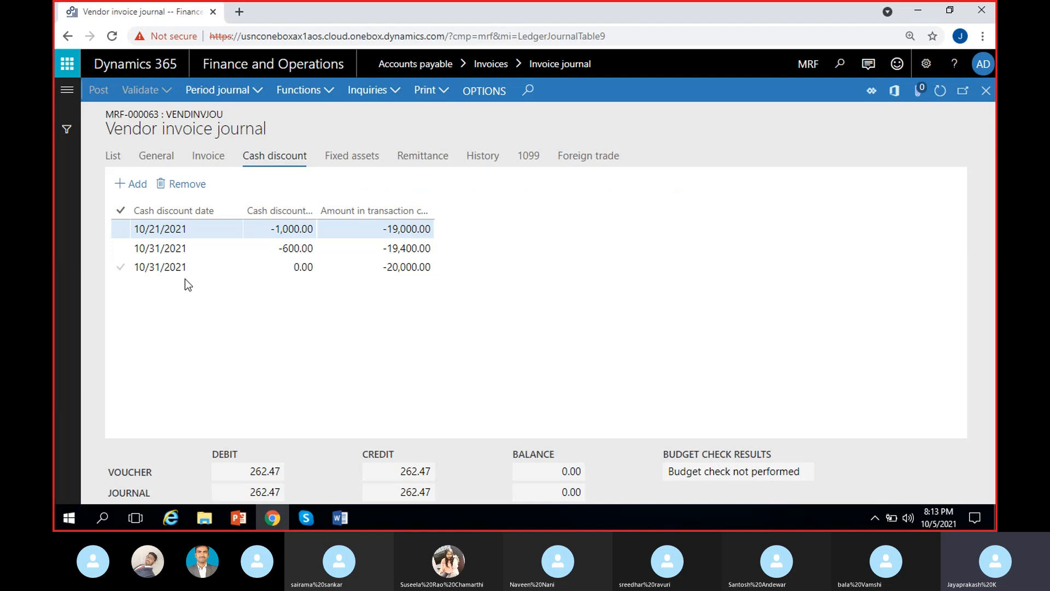
click(196, 229)
drag(197, 230, 91, 336)
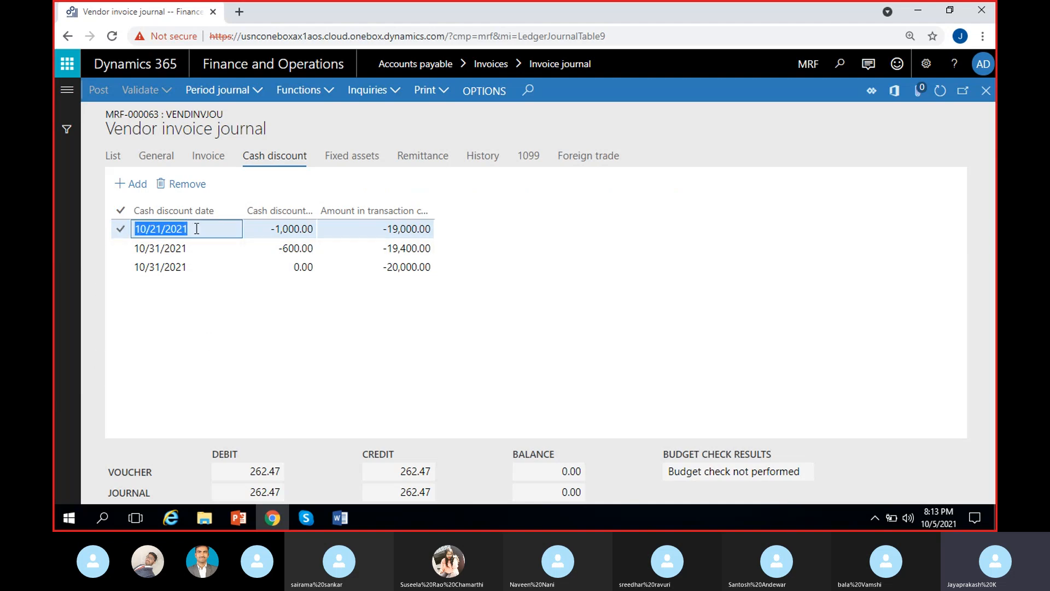
drag(197, 228, 138, 229)
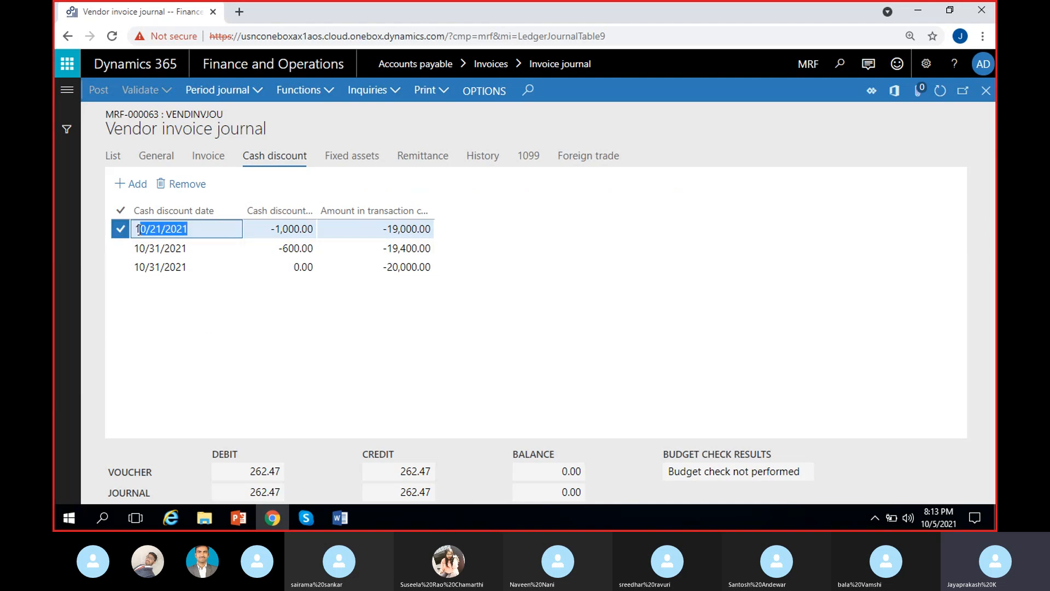
click(256, 230)
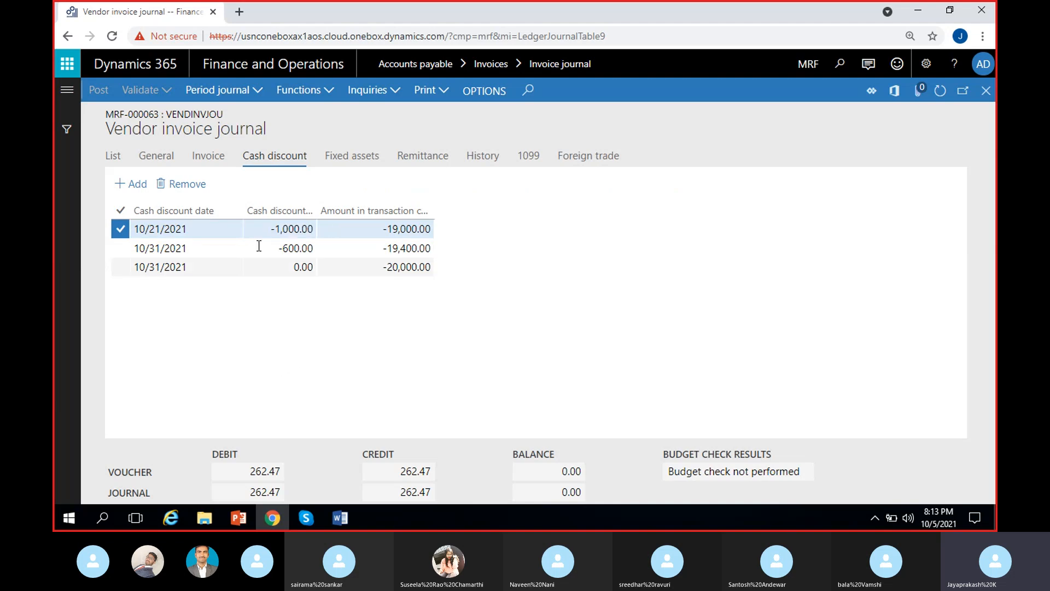
drag(276, 356, 185, 277)
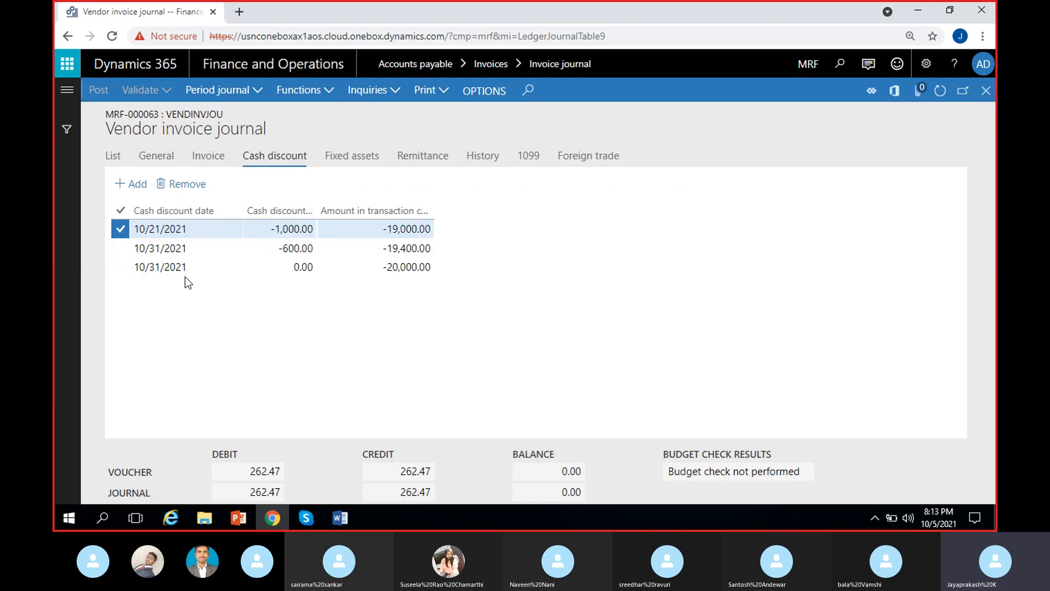
Examine the date, discount amount and transaction amount of the second row in the cash discount schedule.
click(186, 248)
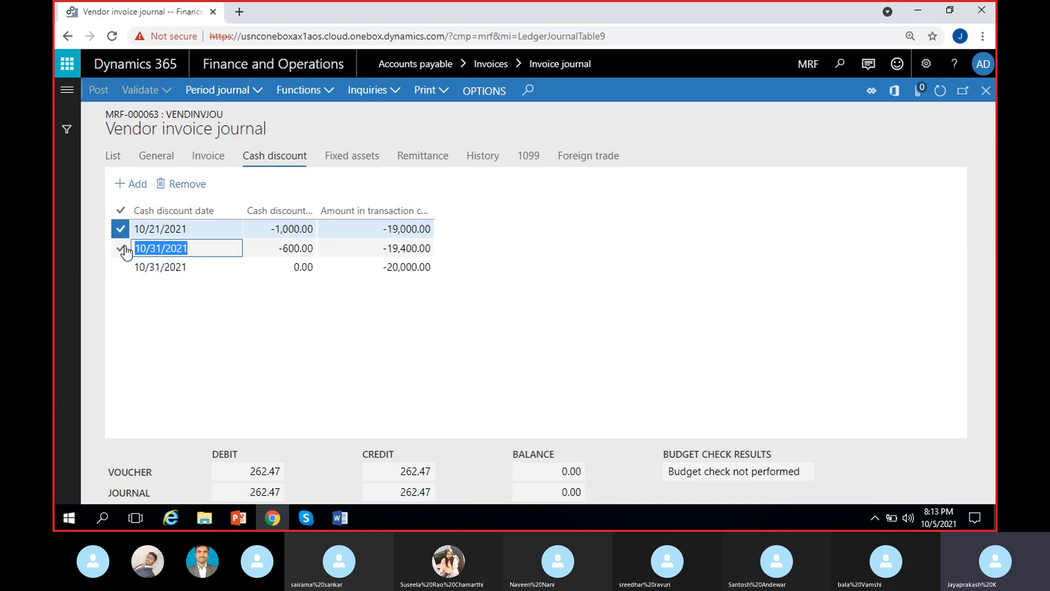
click(282, 247)
click(290, 364)
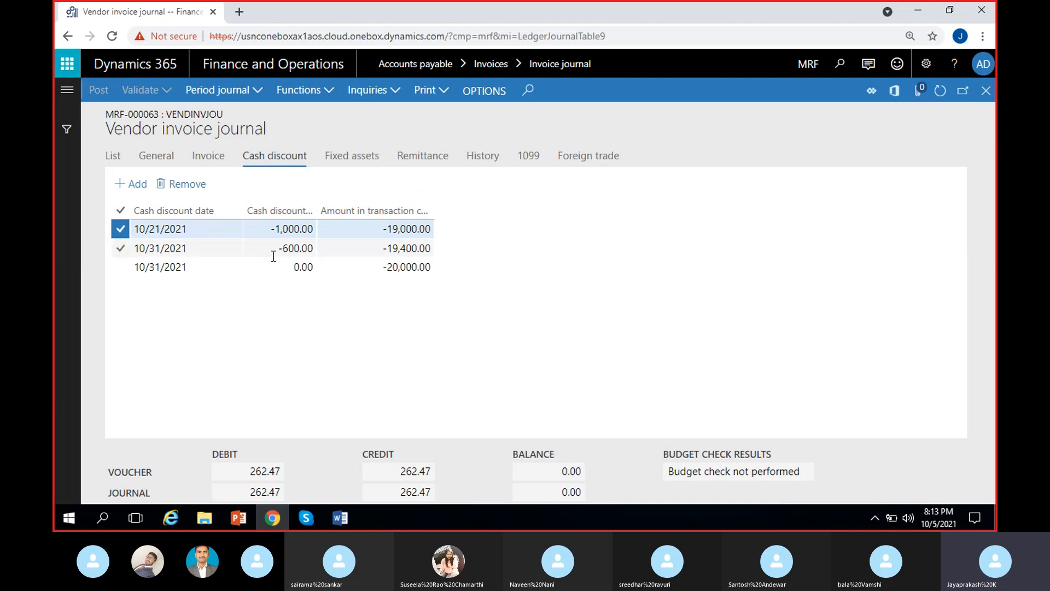
click(281, 250)
click(294, 350)
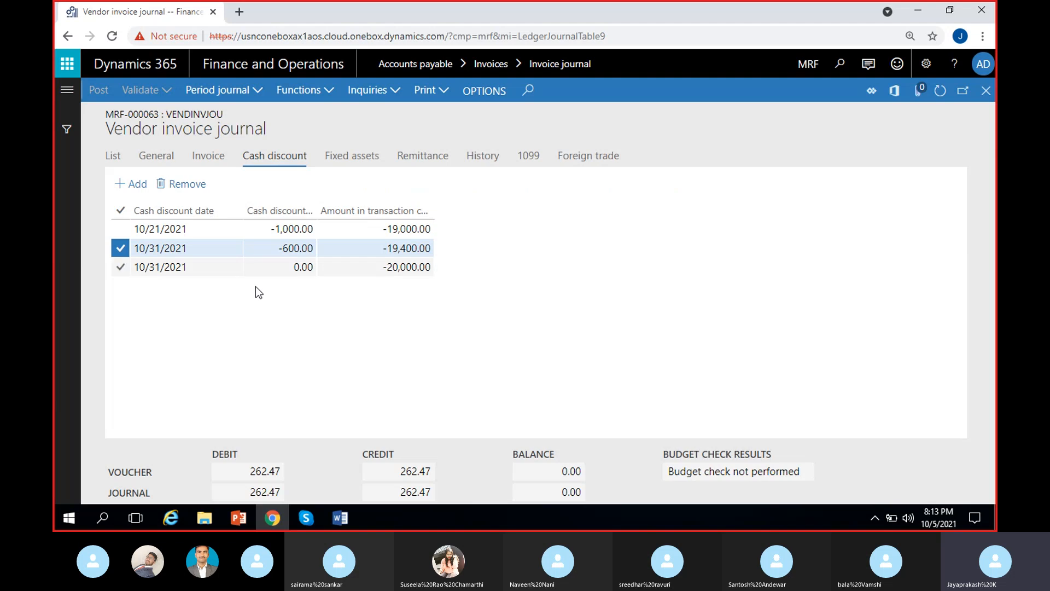
click(111, 251)
click(449, 300)
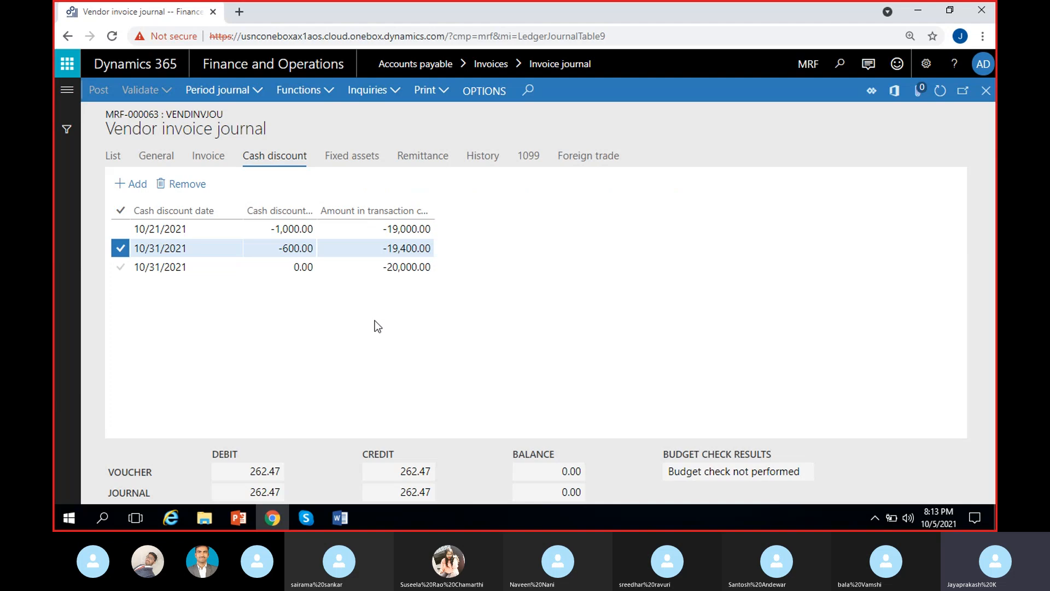
Check the posted line in the journal list and return to its cash discount schedule.
click(112, 156)
click(256, 157)
click(430, 311)
Switch to the Skype call window to check the call, and minimize it to return to the vendor invoice journal.
click(306, 518)
click(306, 520)
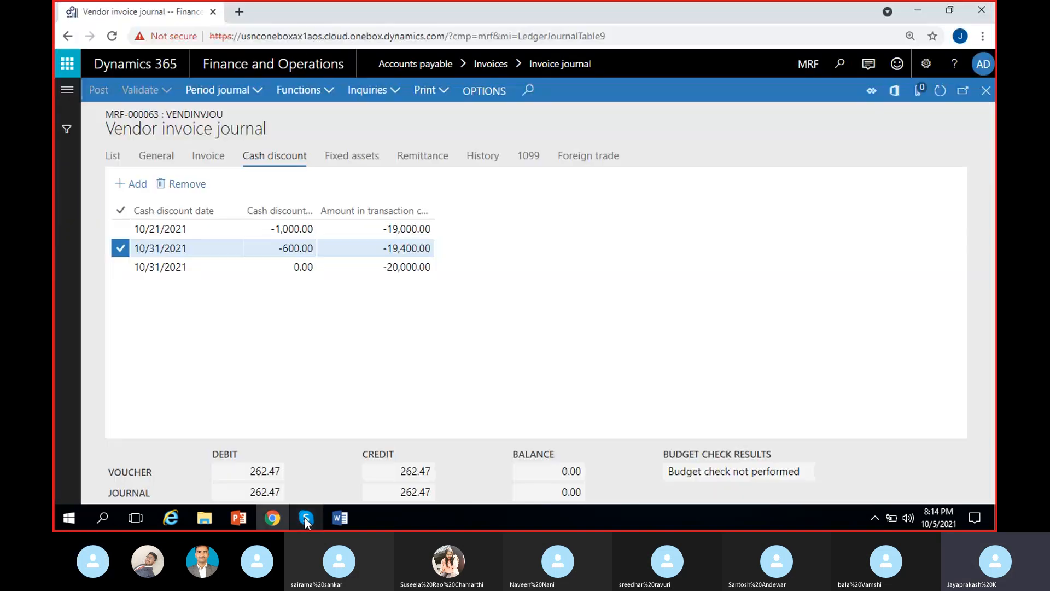
click(838, 145)
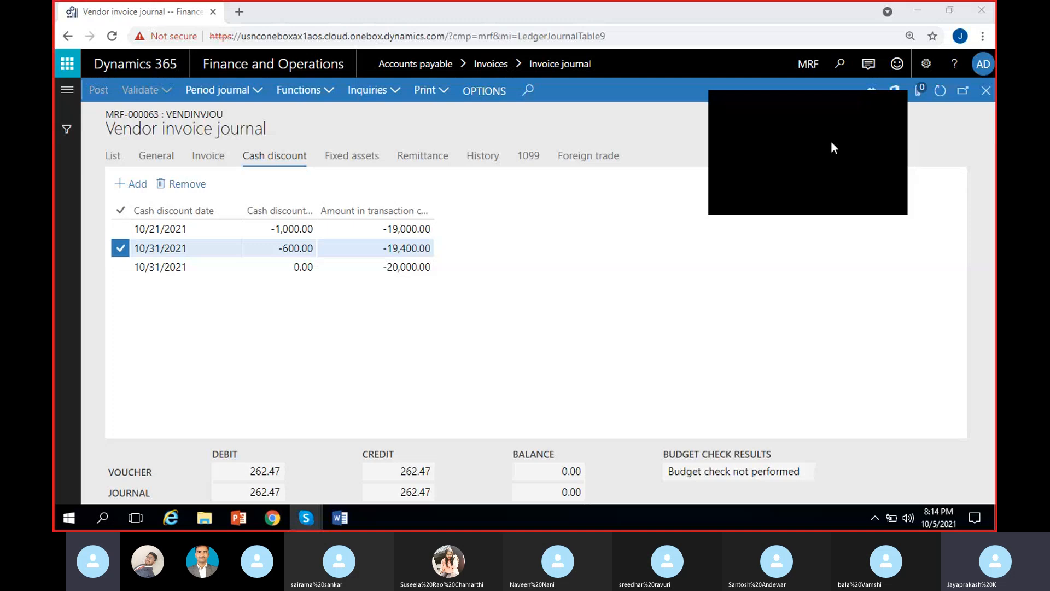
double_click(795, 160)
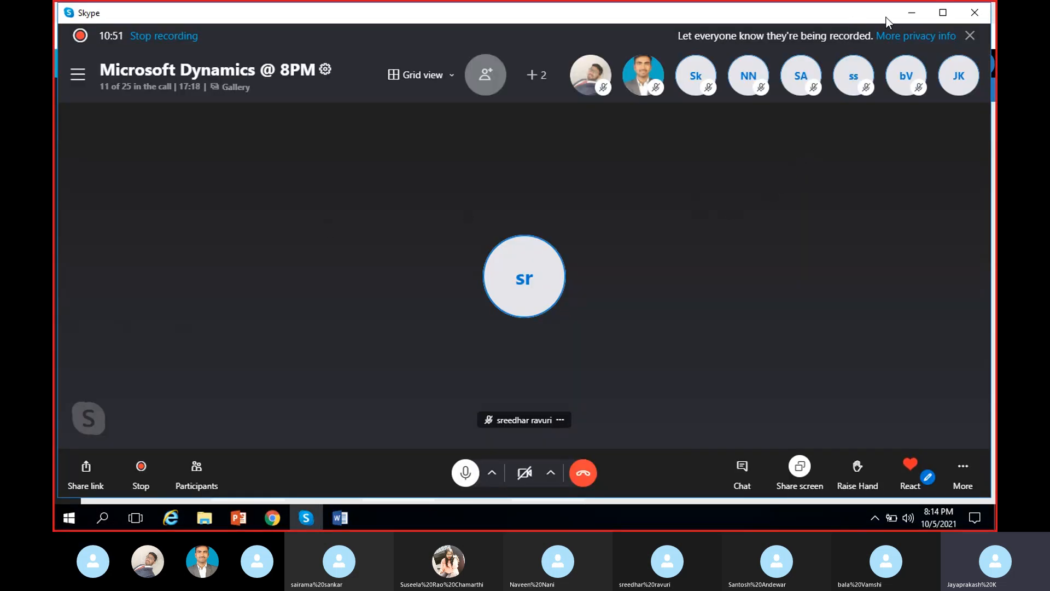
click(910, 12)
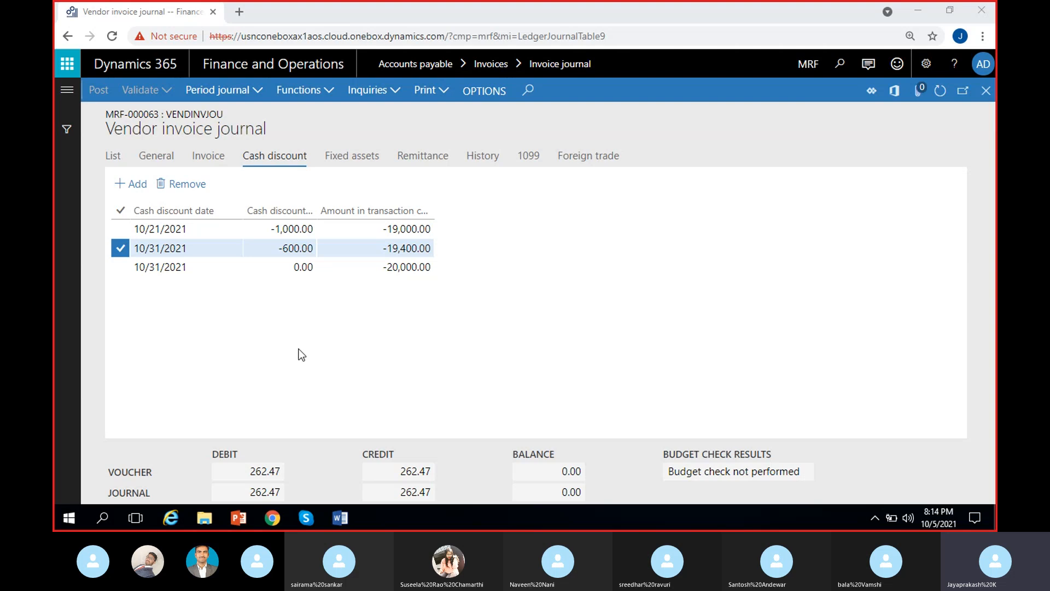
Review the posted Tata motors invoice line in the journal list, including its credit amount and currency.
click(112, 157)
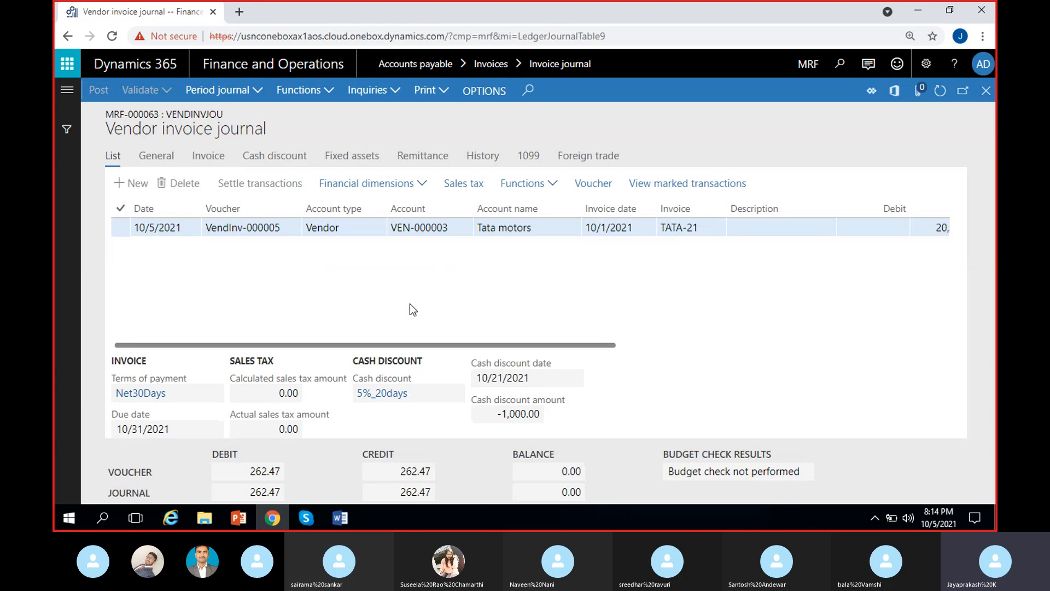
scroll(409, 304, right, 2)
scroll(409, 304, left, 2)
scroll(410, 305, right, 2)
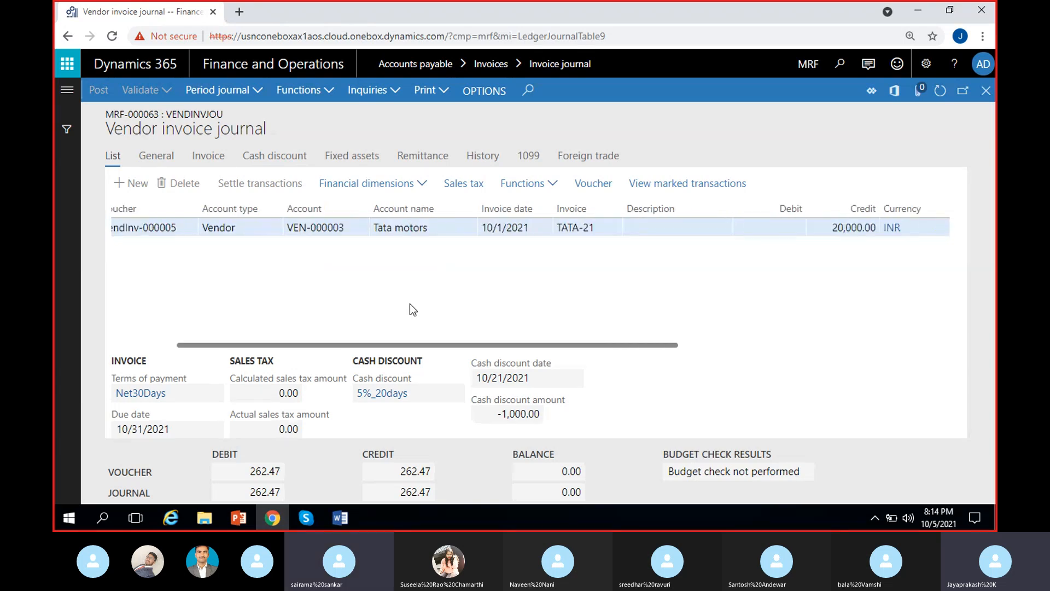
scroll(410, 305, left, 2)
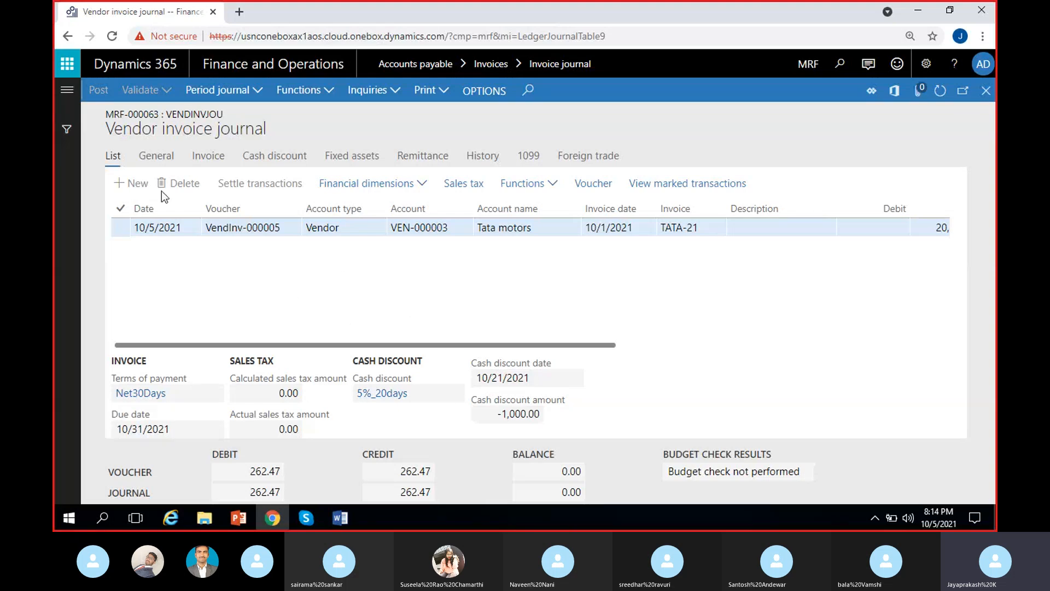
Open the posted line's voucher and examine the transaction-currency amounts of the miscellaneous expenses and accounts payable entries.
click(598, 182)
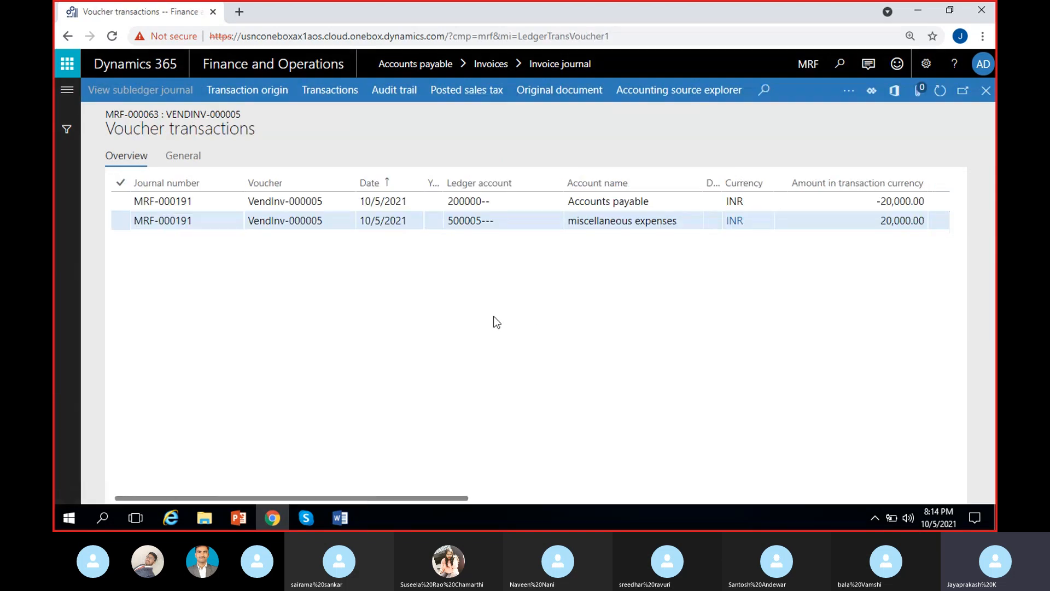
scroll(493, 316, right, 3)
click(566, 224)
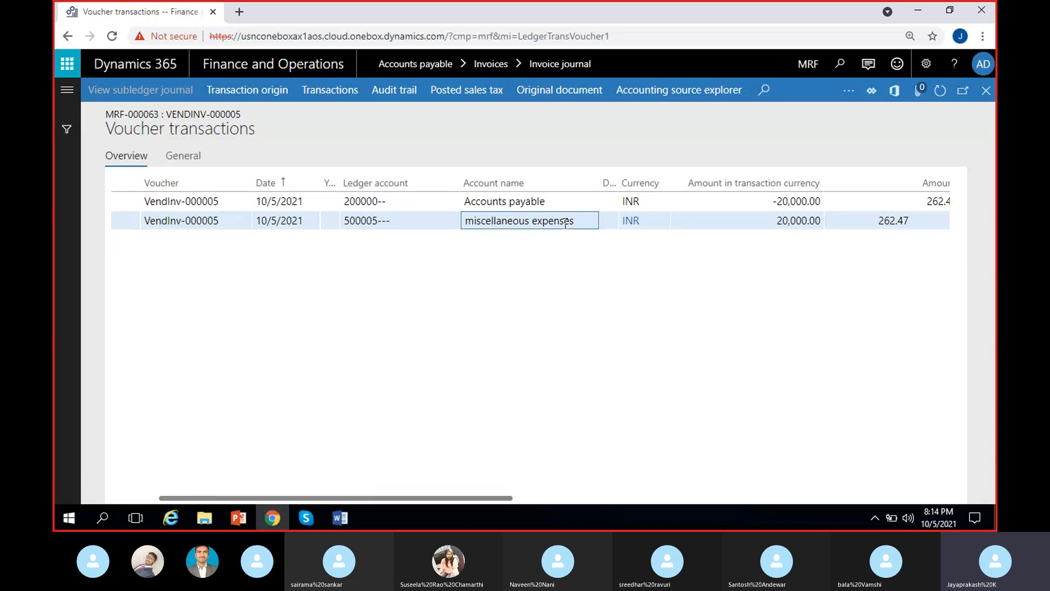
scroll(502, 283, right, 3)
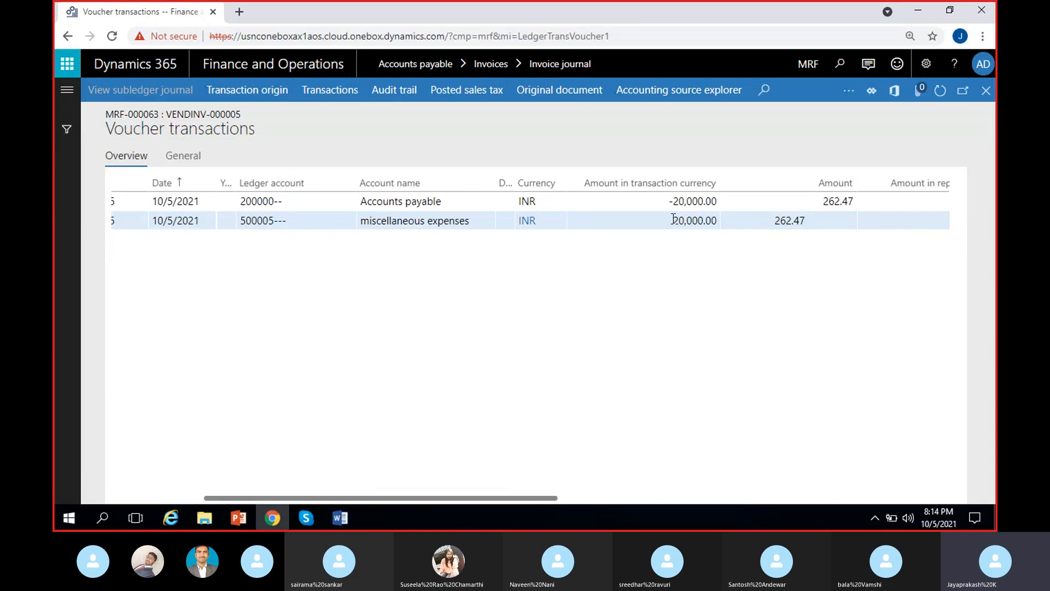
click(711, 221)
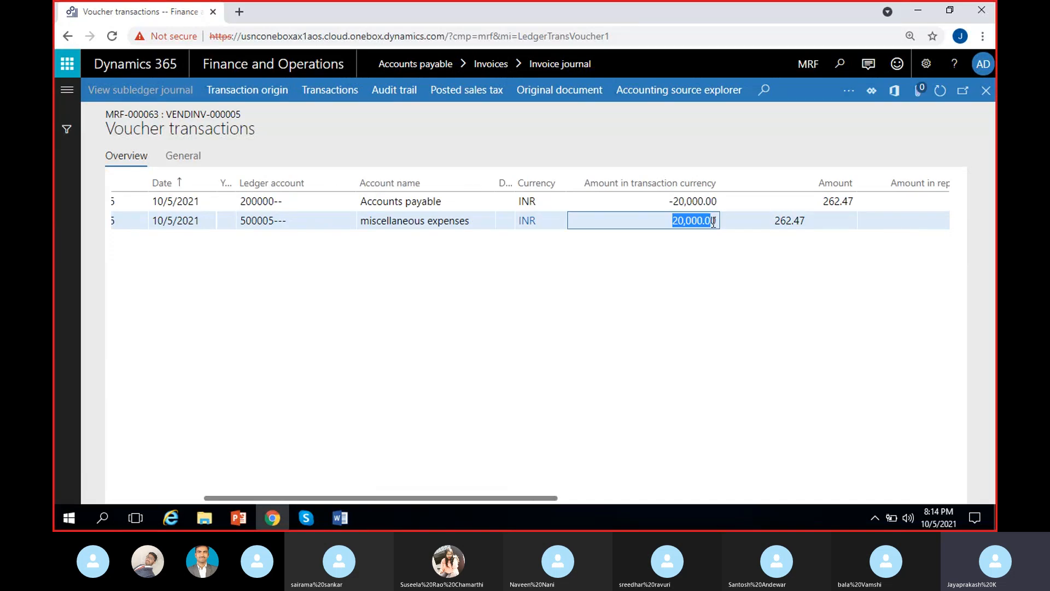
click(714, 256)
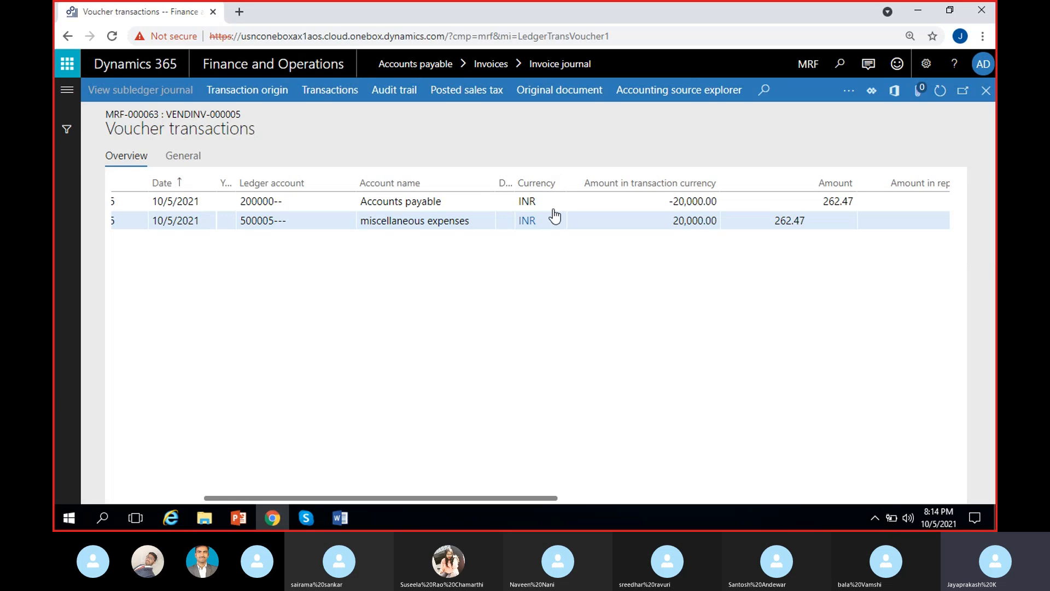
click(676, 220)
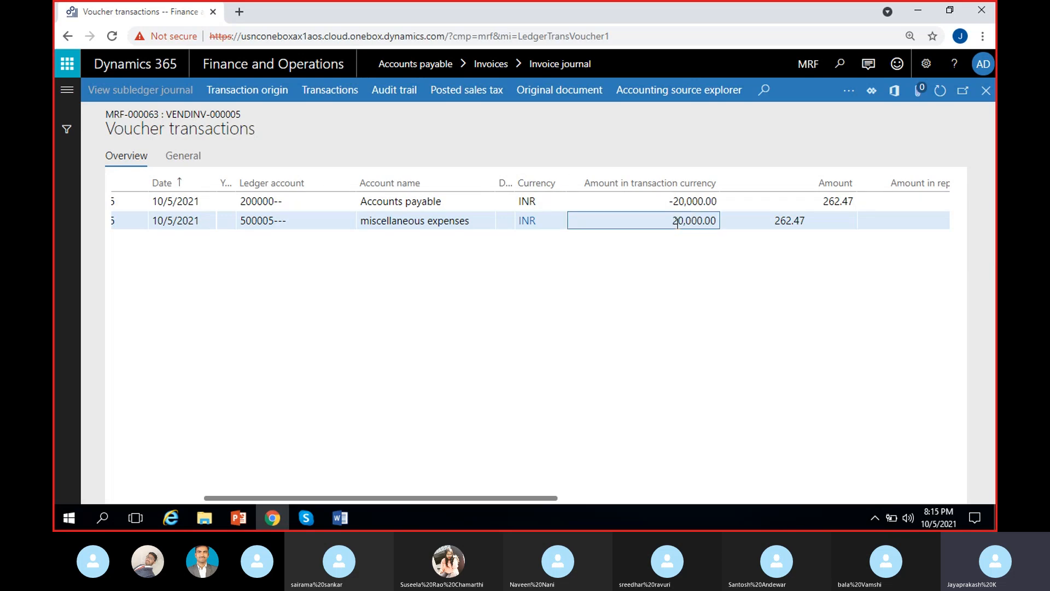
click(707, 252)
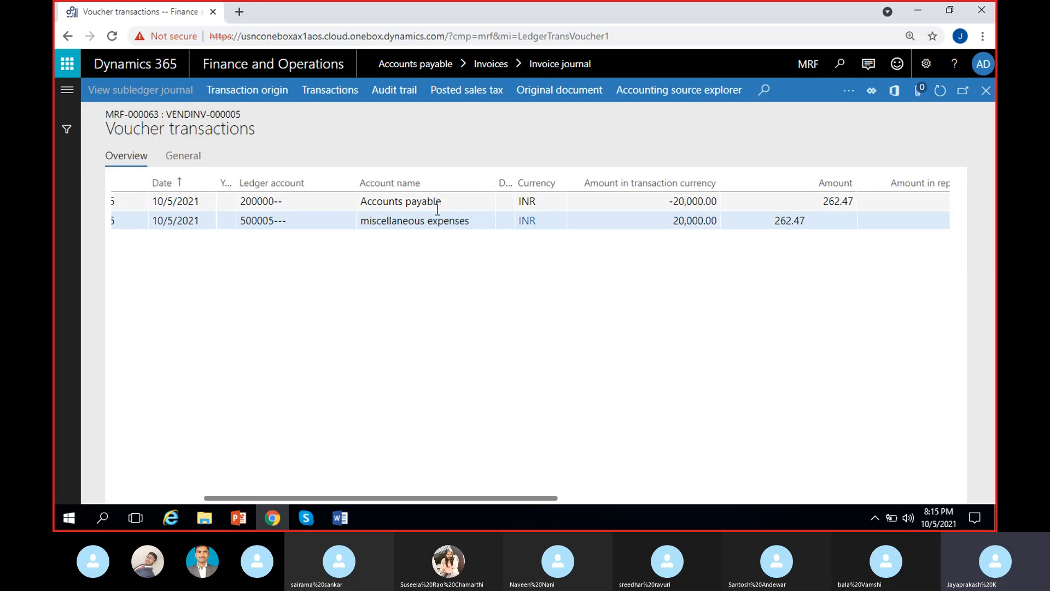
click(665, 200)
click(682, 250)
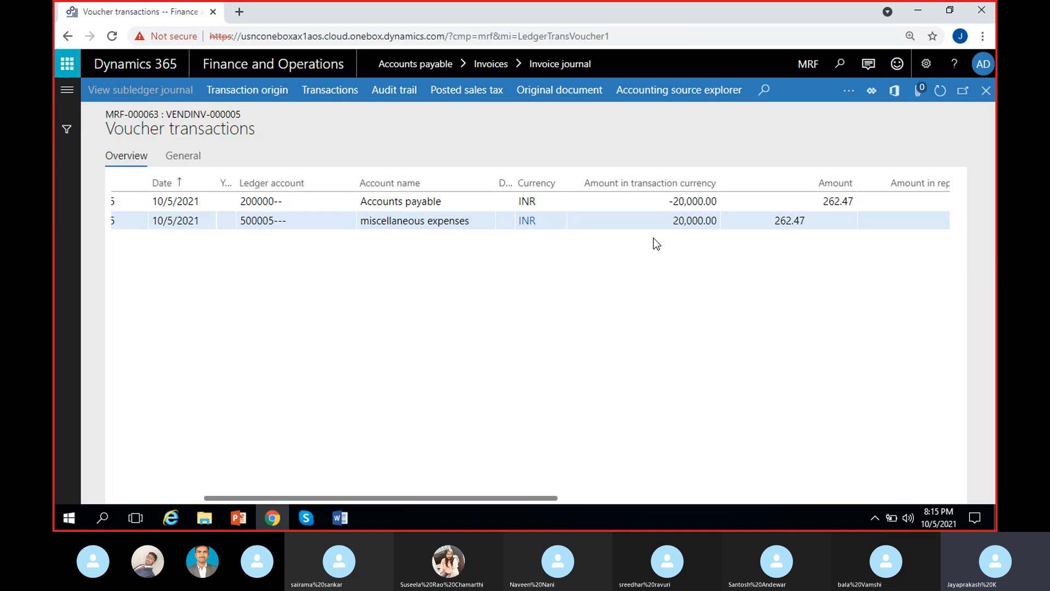
Compare the accounting-currency amounts of the two voucher entries with their amounts in transaction currency.
drag(534, 498, 625, 499)
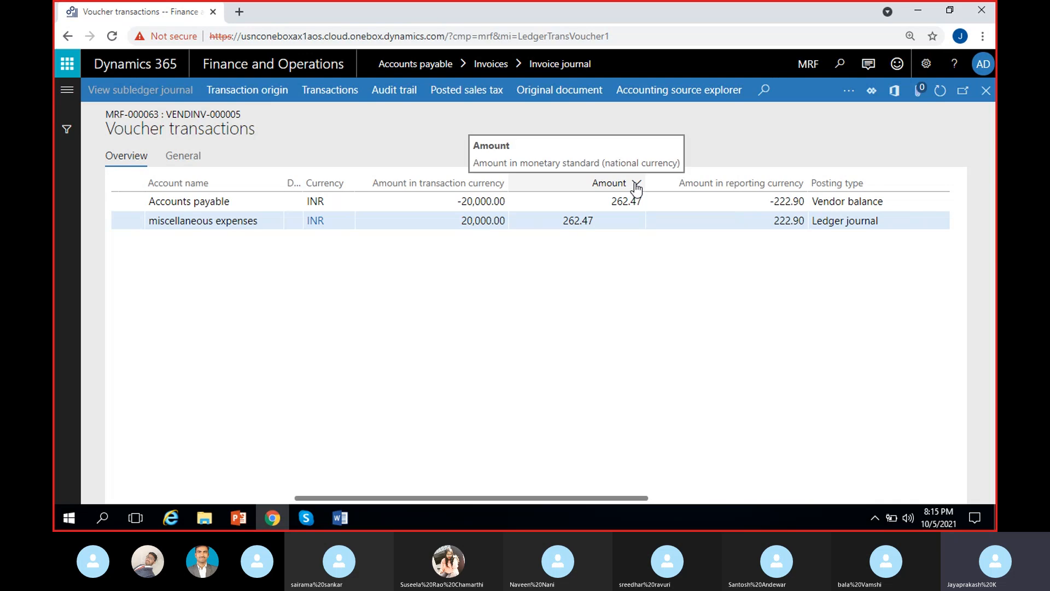
drag(613, 203, 642, 201)
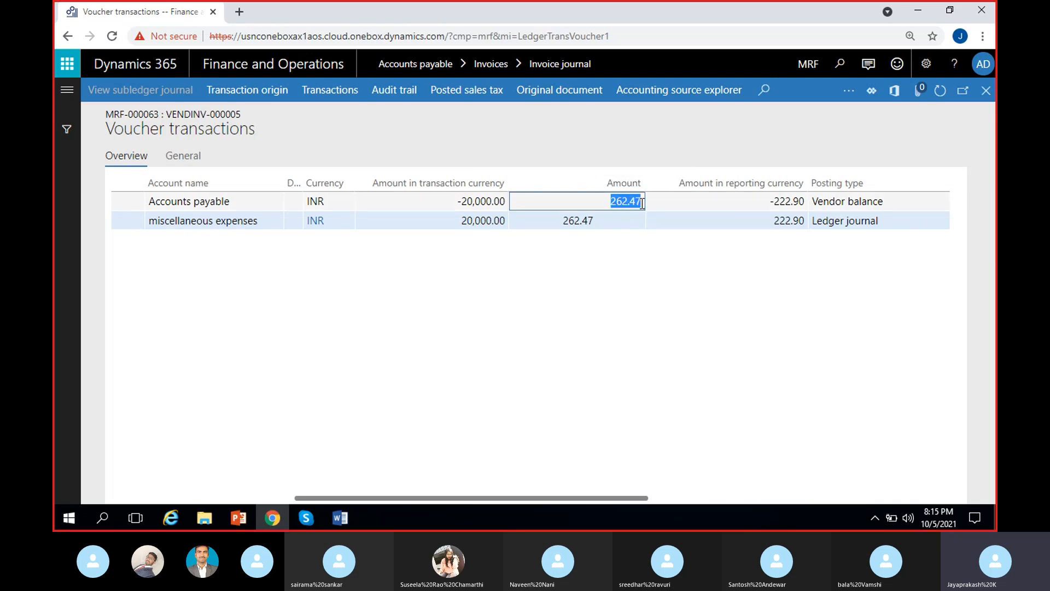
click(617, 252)
drag(565, 219, 602, 221)
click(591, 245)
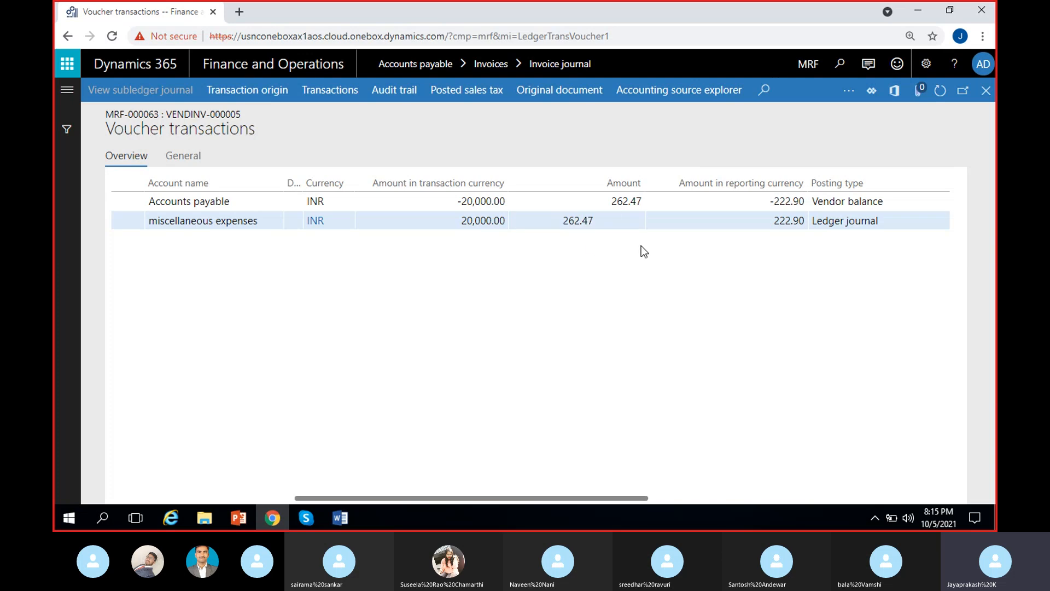
drag(462, 221, 592, 224)
click(618, 288)
Close the voucher transactions and duplicate the browser tab showing the vendor invoice journal.
right_click(121, 15)
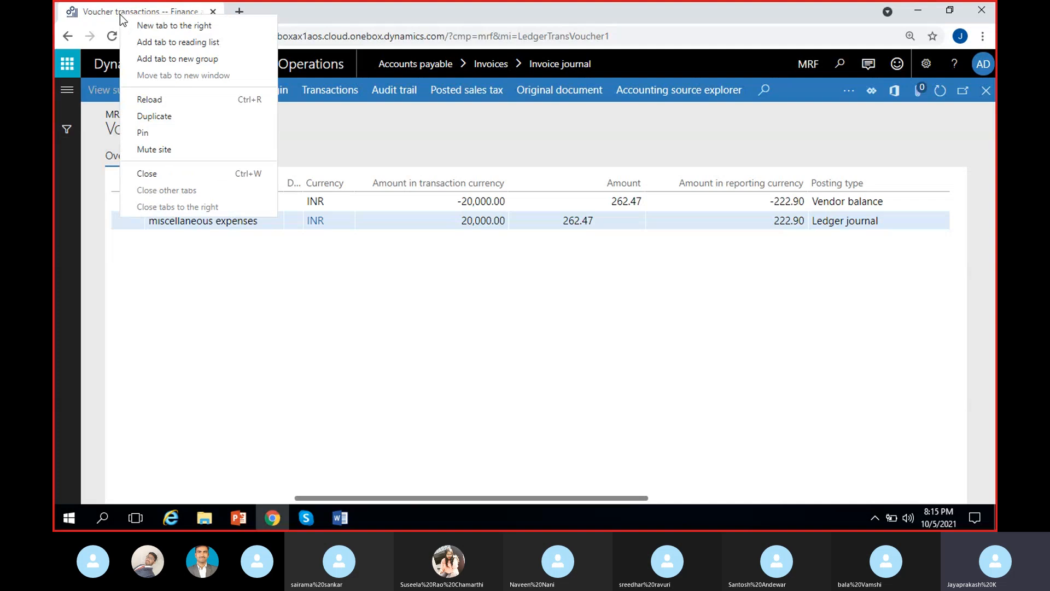
key(Escape)
click(986, 90)
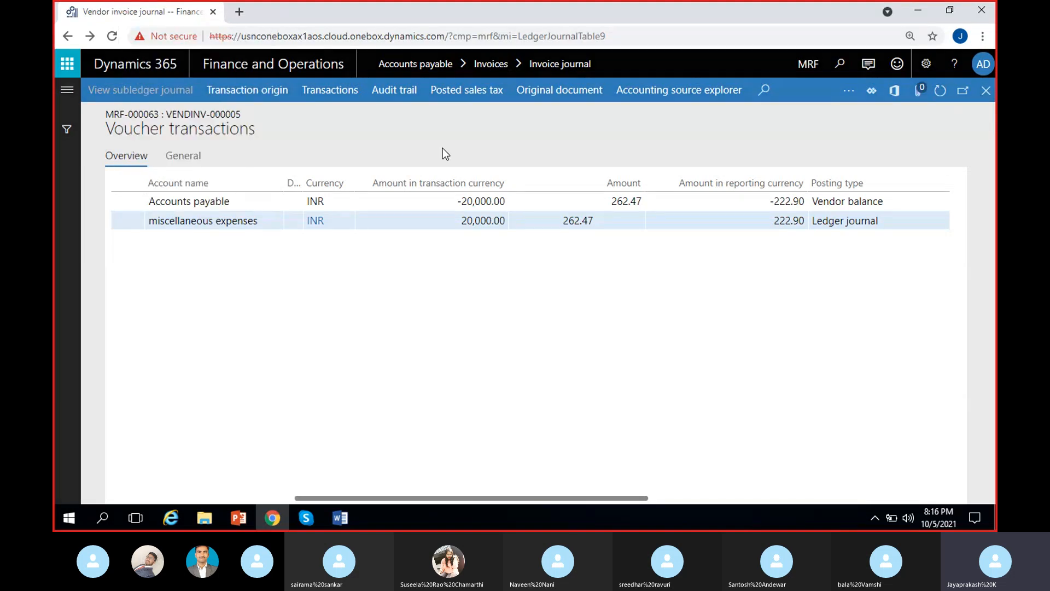
right_click(163, 16)
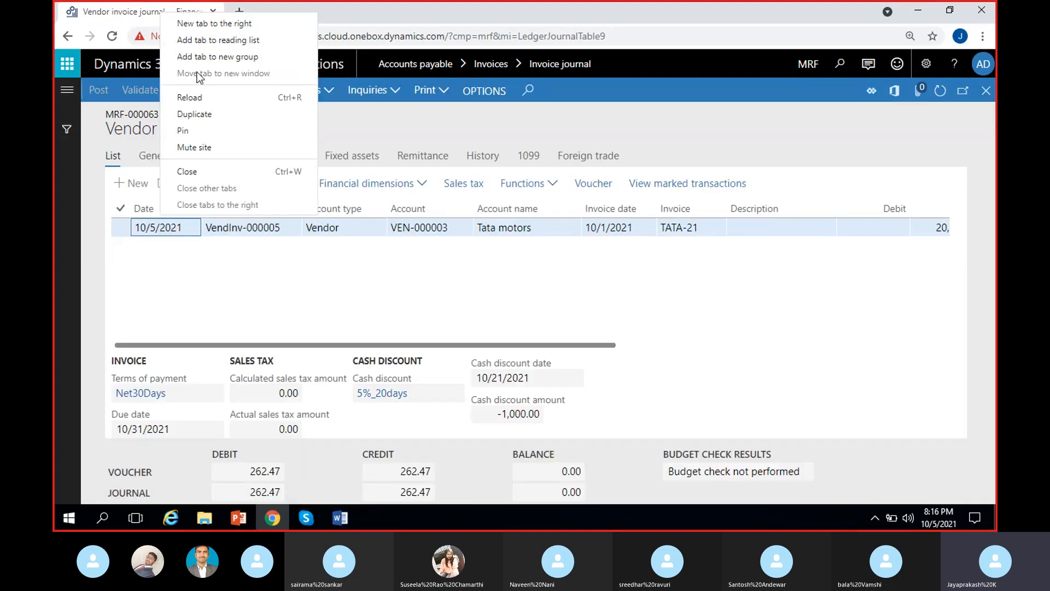
click(197, 114)
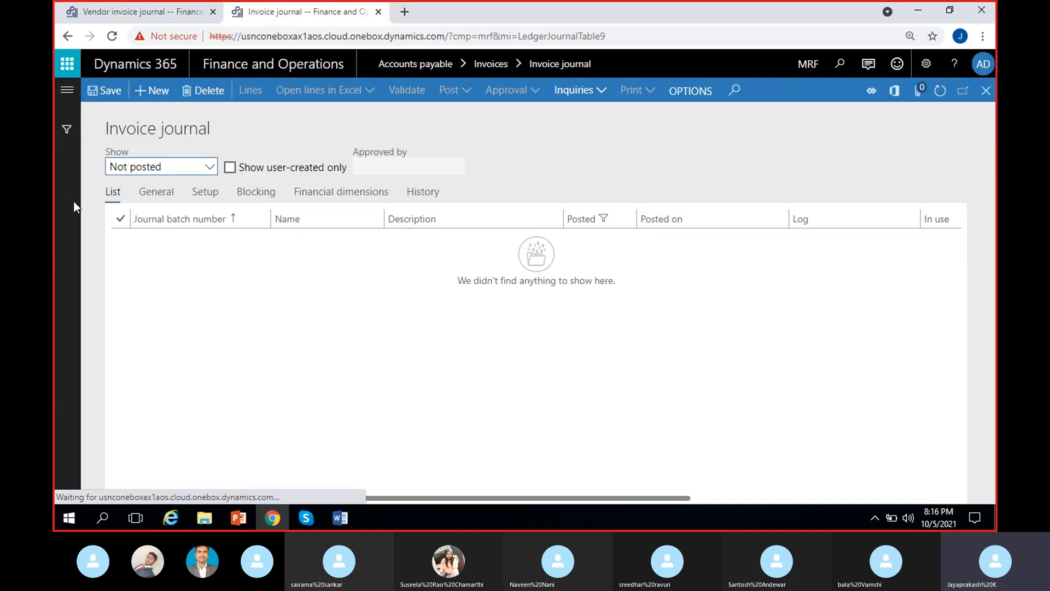
Open the All vendors list in Accounts payable and show the transactions of vendor Tata motors.
click(67, 90)
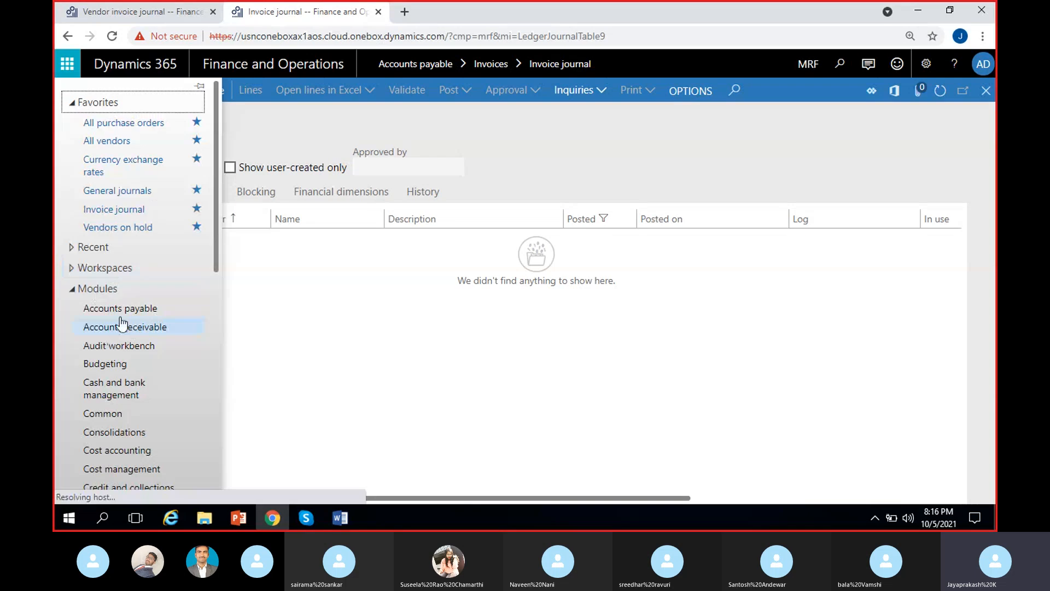
click(124, 309)
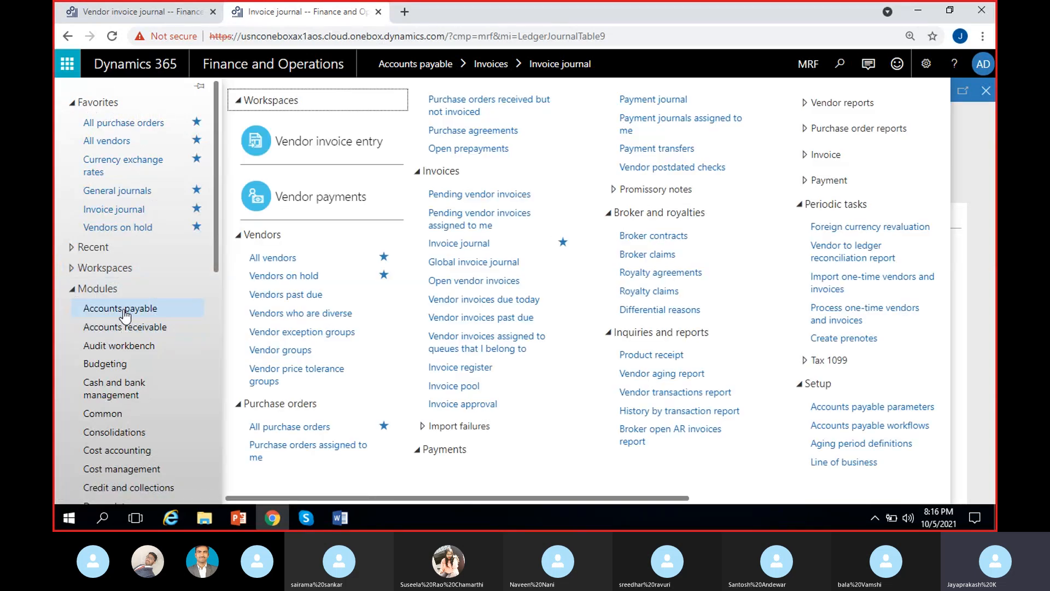
click(273, 257)
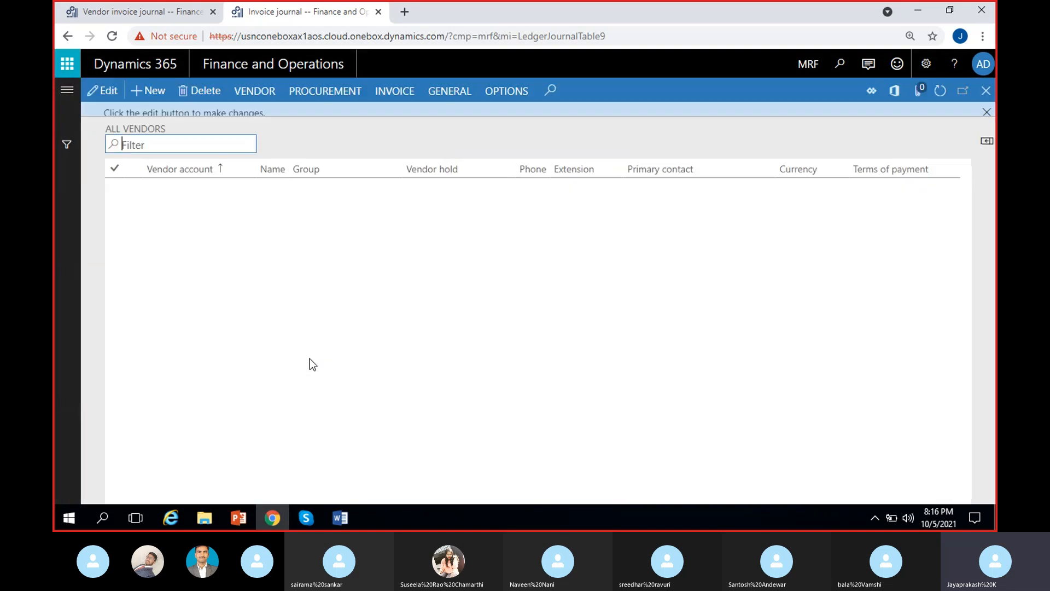
click(987, 198)
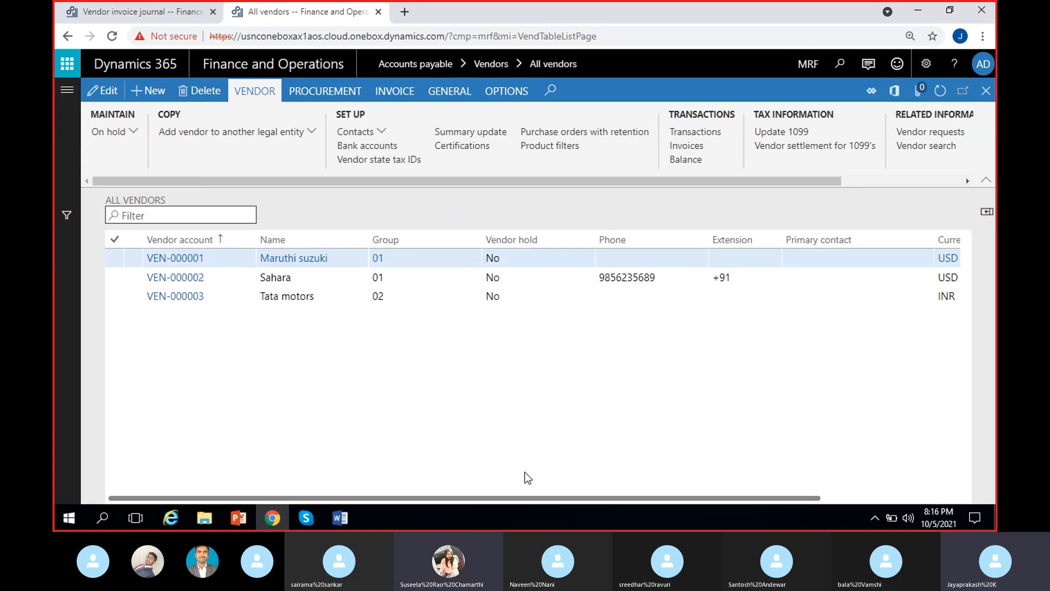
click(413, 298)
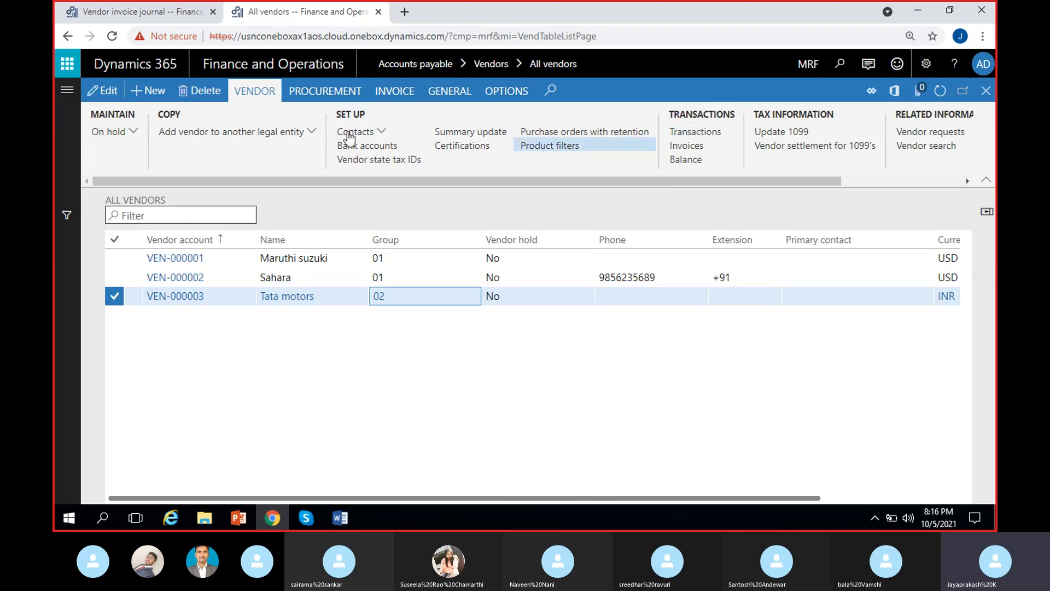
click(701, 137)
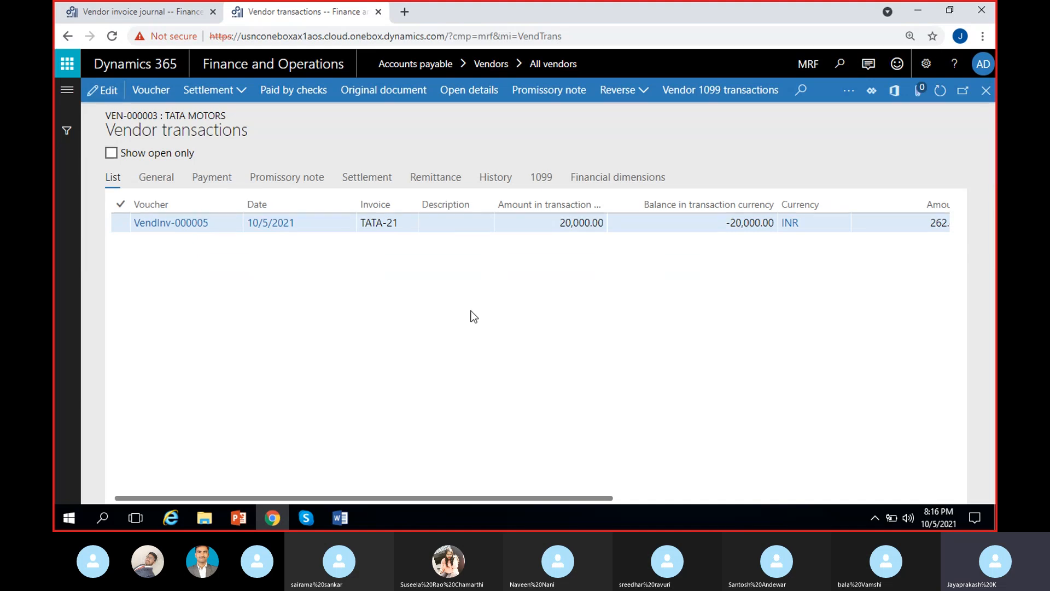
Examine invoice TATA-21's amount and balance in transaction and accounting currency, and close the vendor transactions.
click(600, 223)
click(567, 359)
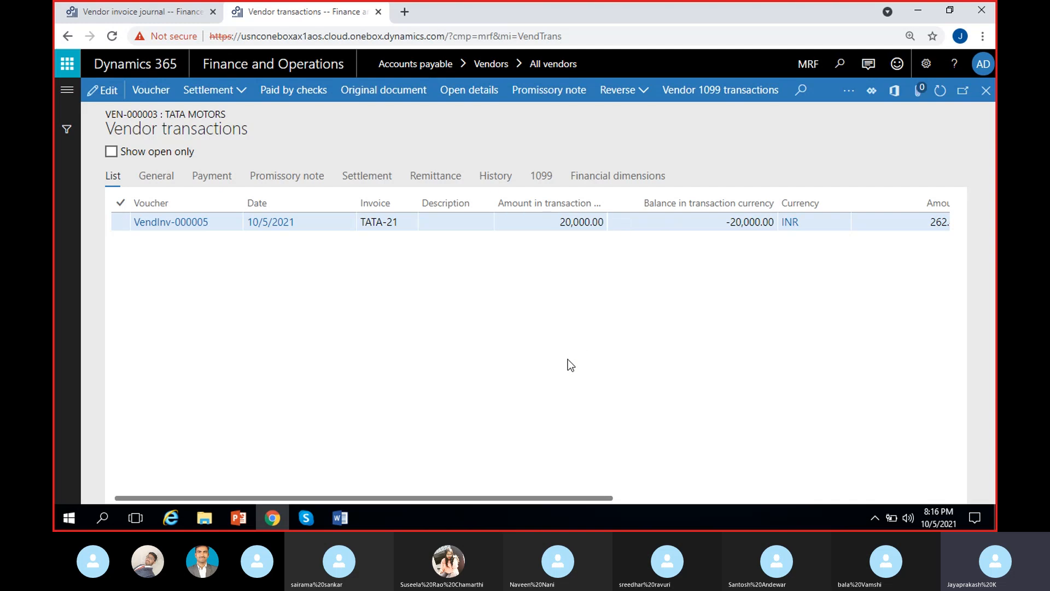
scroll(569, 364, right, 3)
click(622, 223)
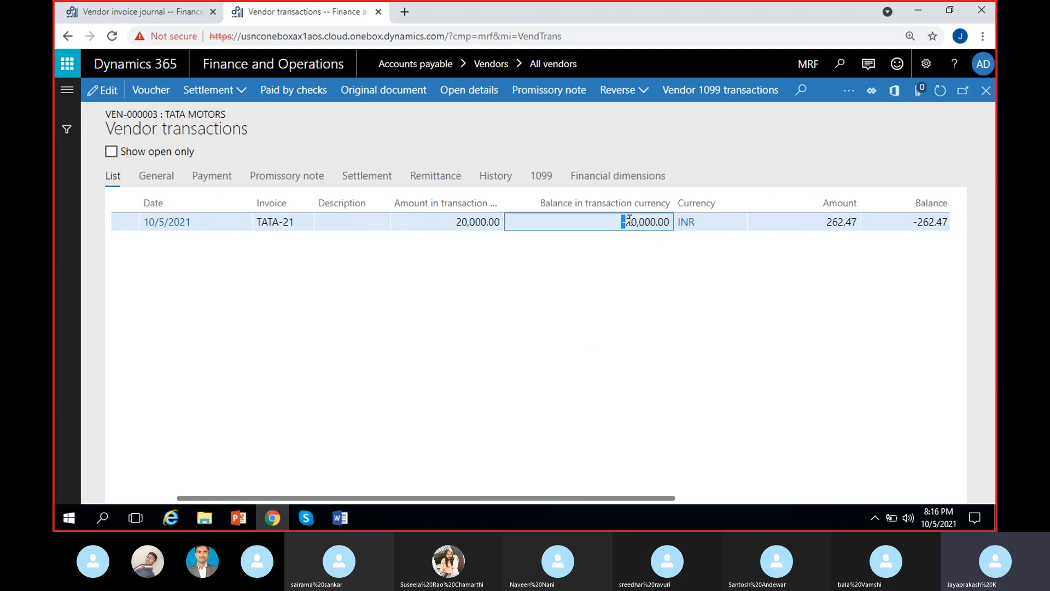
drag(622, 222, 670, 225)
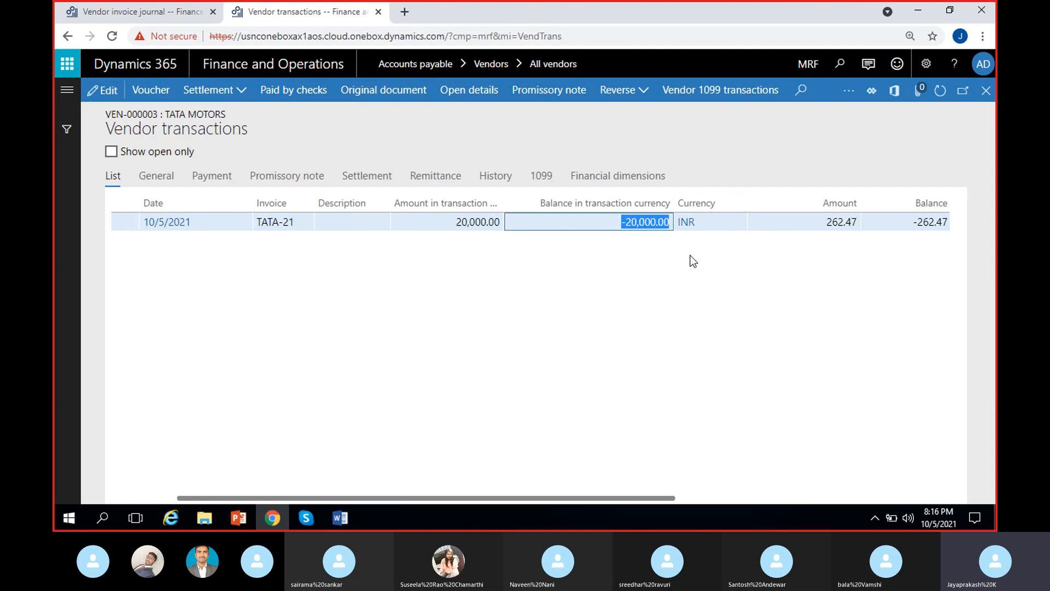
scroll(639, 352, right, 2)
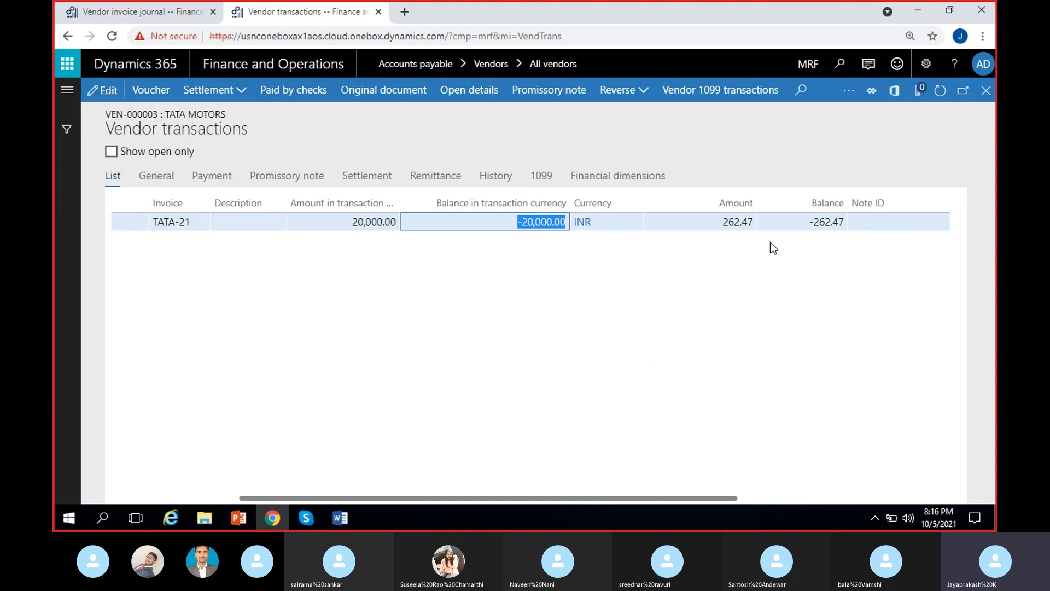
click(726, 221)
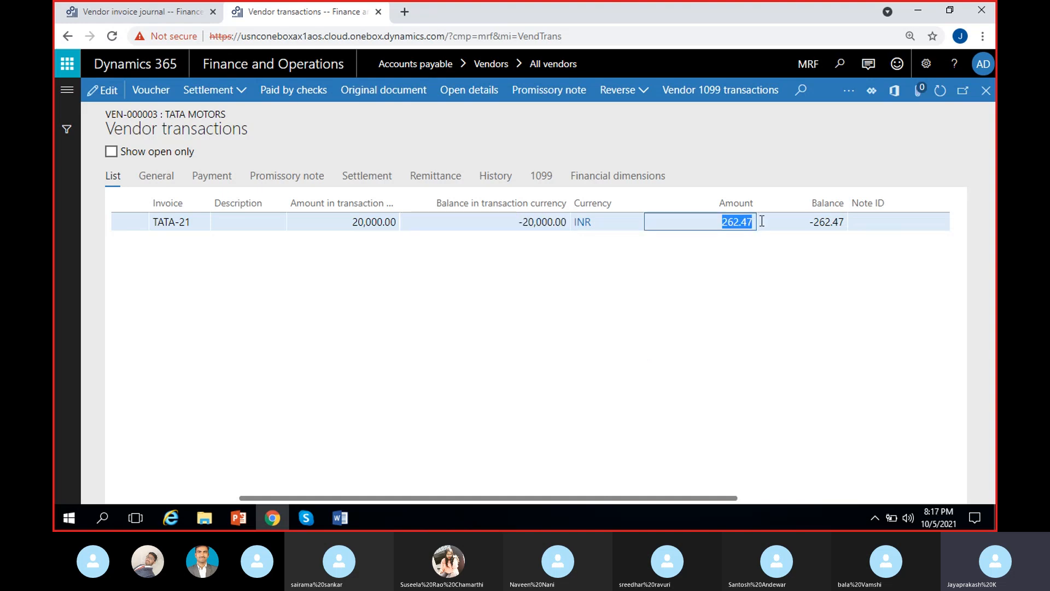
click(811, 223)
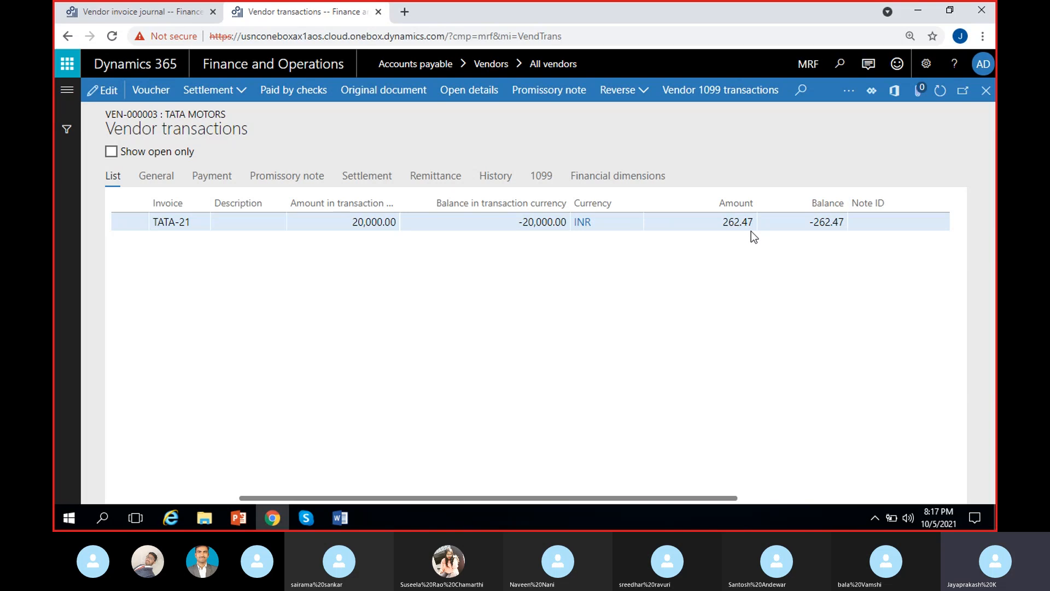
click(988, 89)
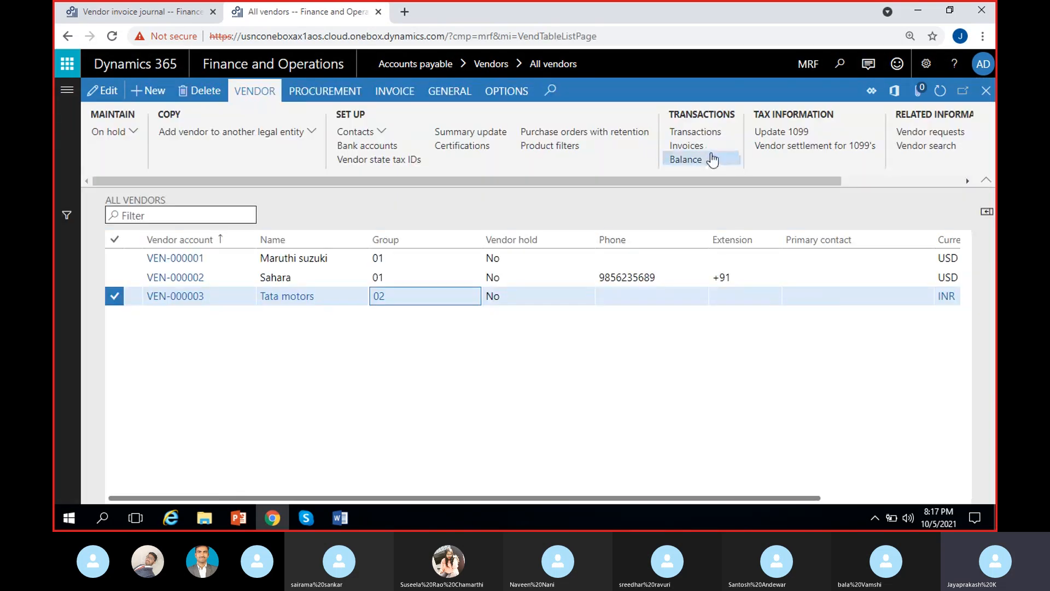
Open the vendor balance of Tata motors and examine the balance amount and its currency.
click(701, 157)
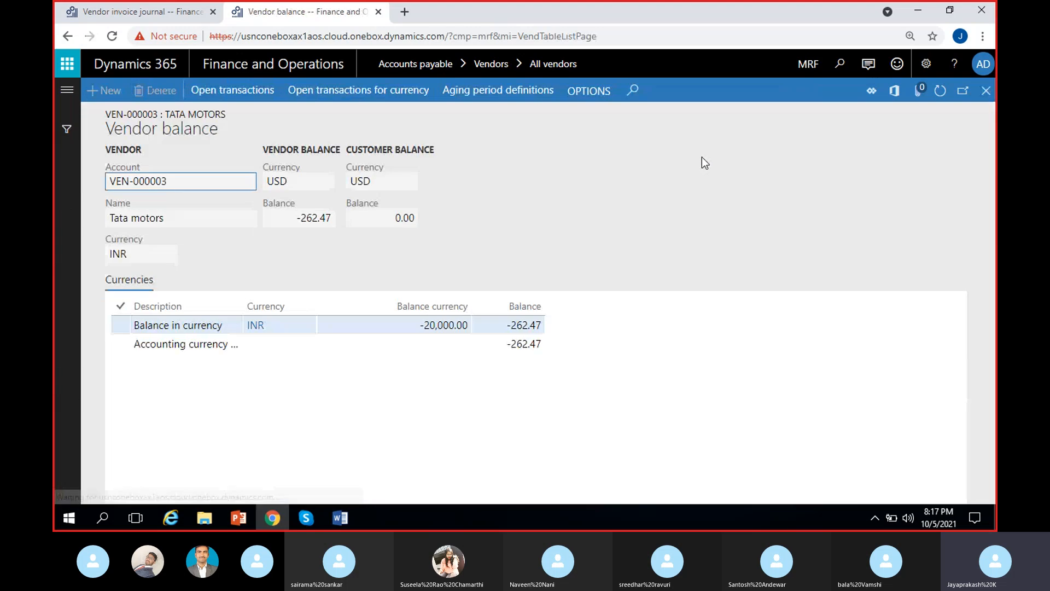
click(306, 217)
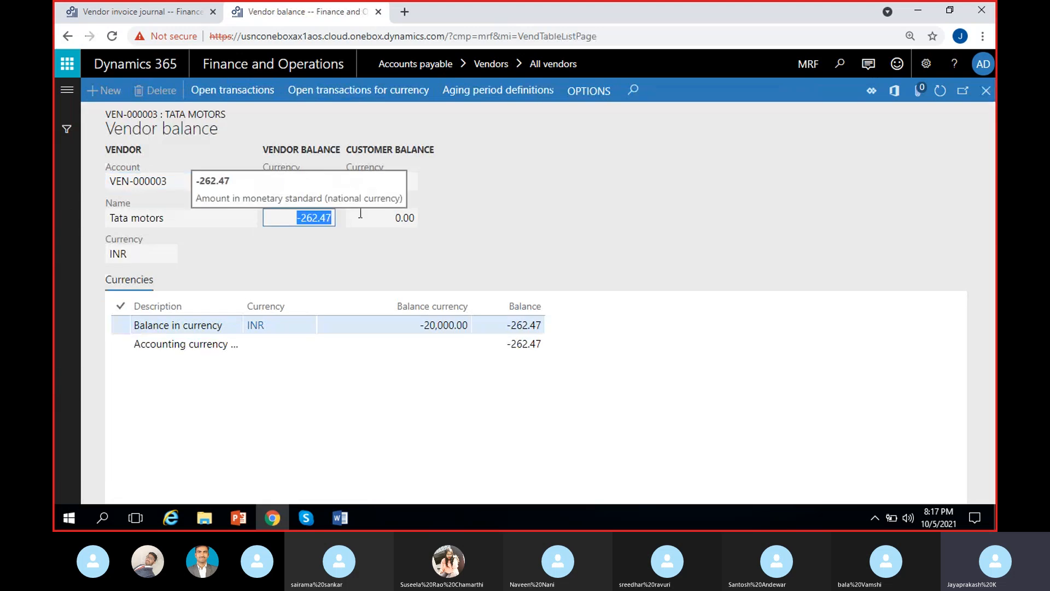
click(331, 252)
click(303, 218)
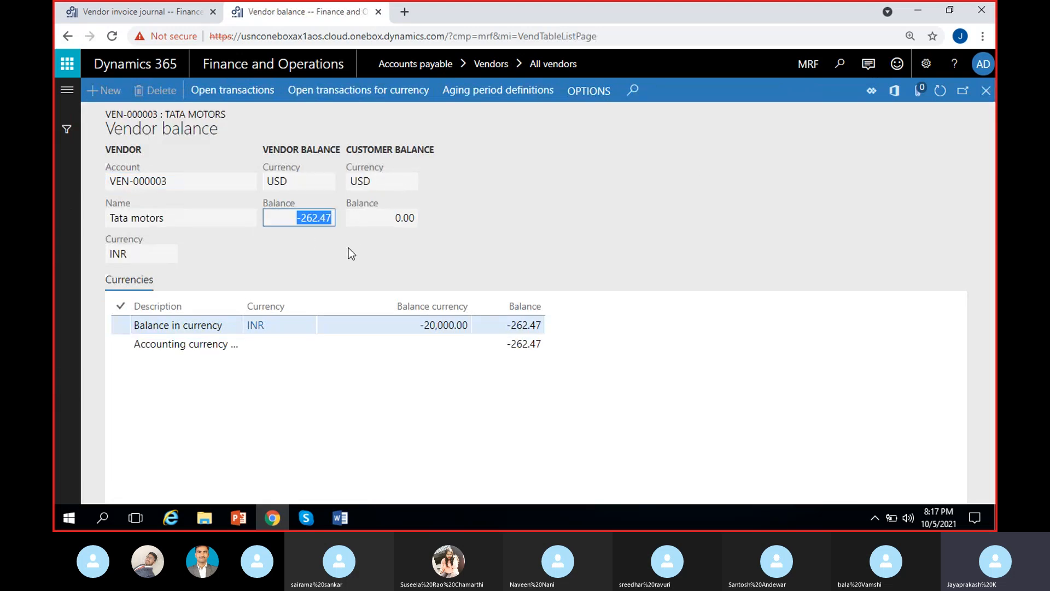
click(333, 226)
click(303, 184)
click(357, 261)
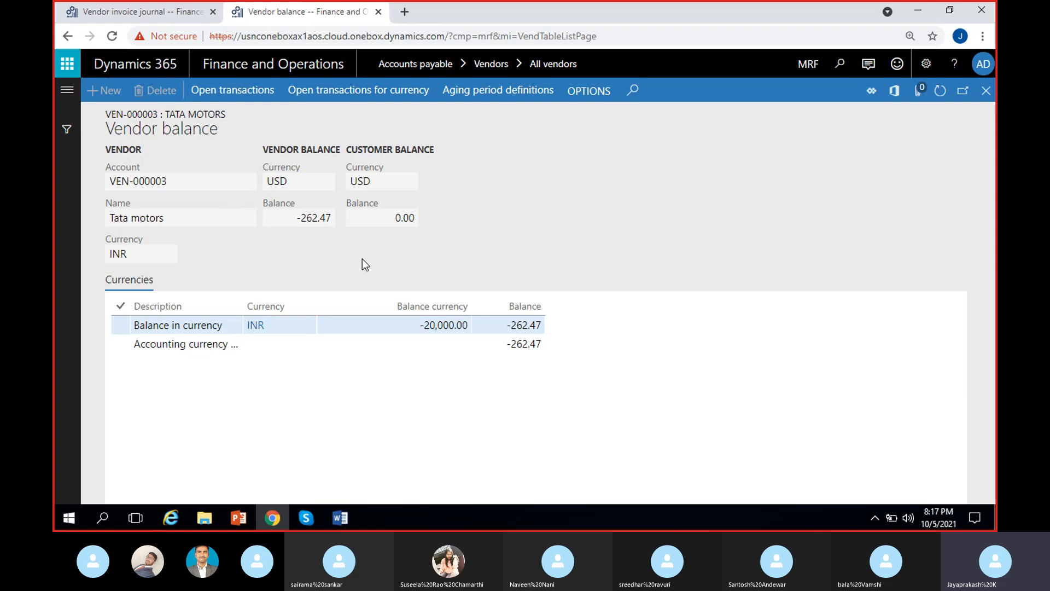
Compare Tata motors' balance in INR with its accounting-currency balance, and close the vendor balance.
click(270, 350)
click(252, 328)
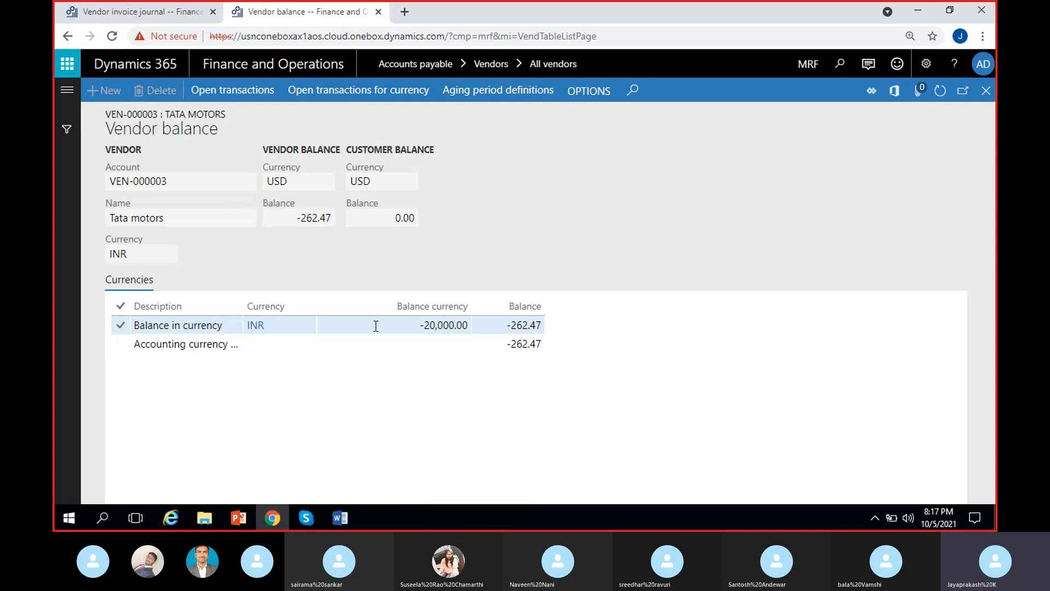
click(430, 325)
click(376, 211)
click(432, 324)
click(563, 234)
click(506, 325)
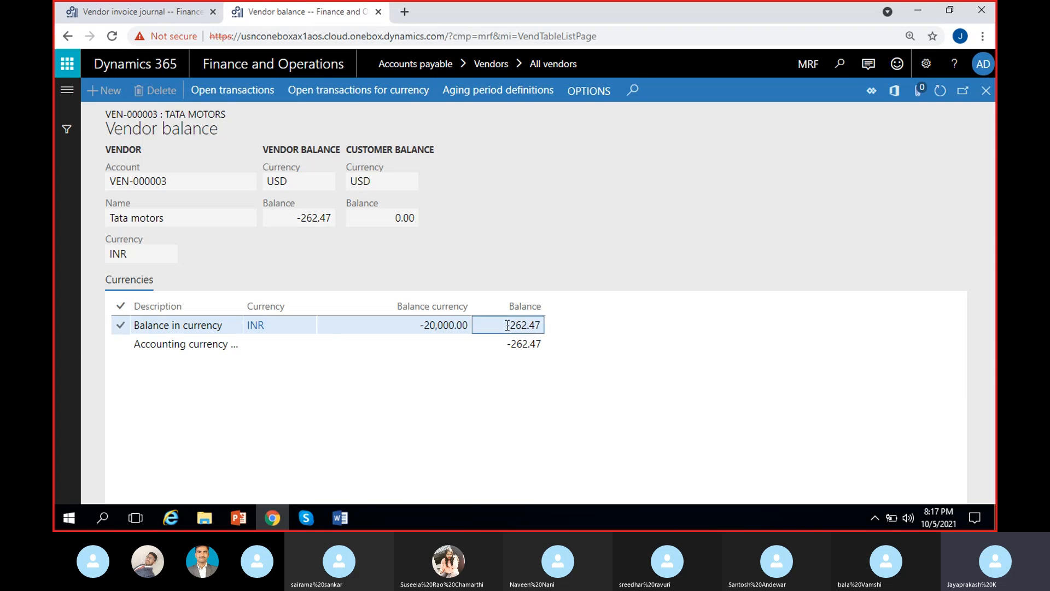
click(637, 263)
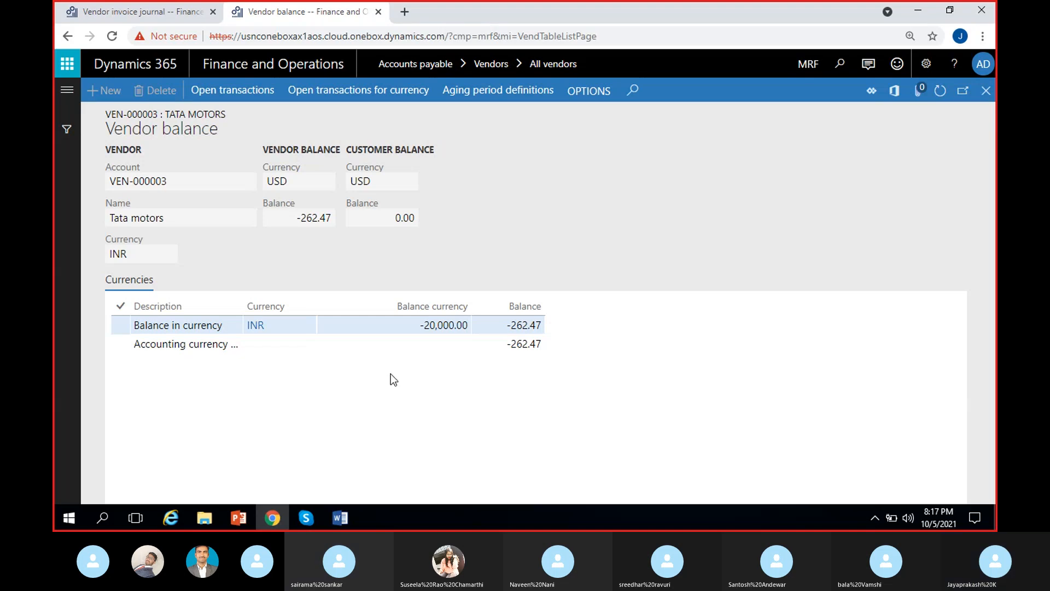
click(984, 91)
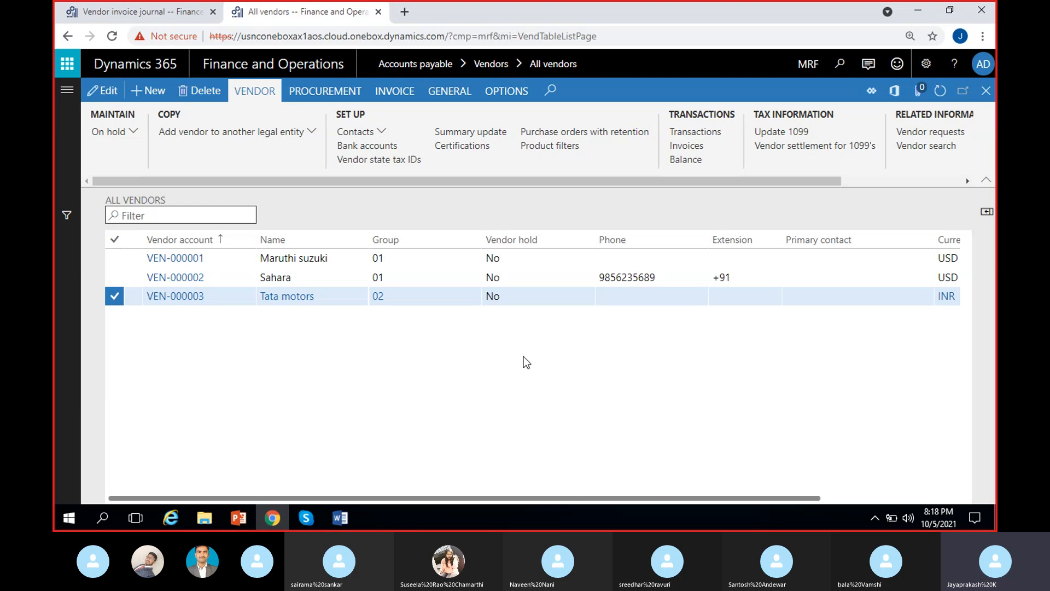
Return to the vendor invoice journal browser tab and open the Payment journal page in Accounts payable.
click(180, 14)
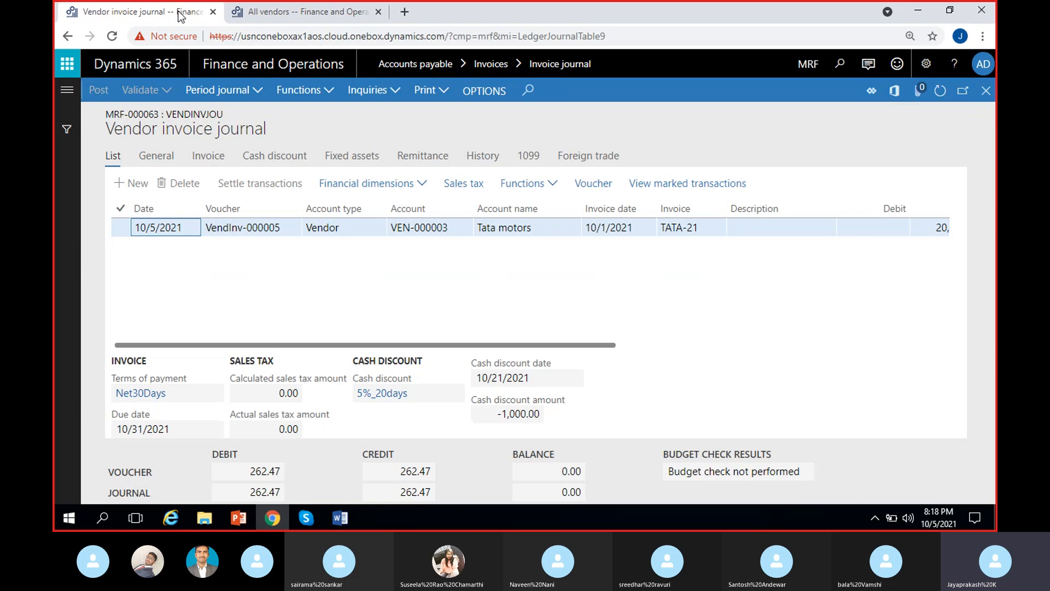
click(67, 90)
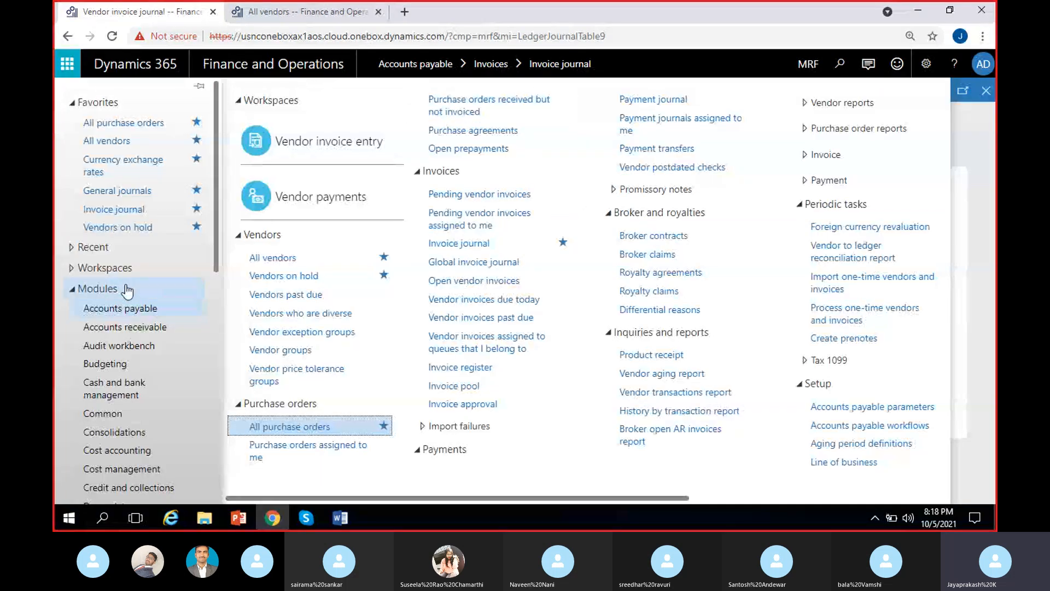
click(659, 100)
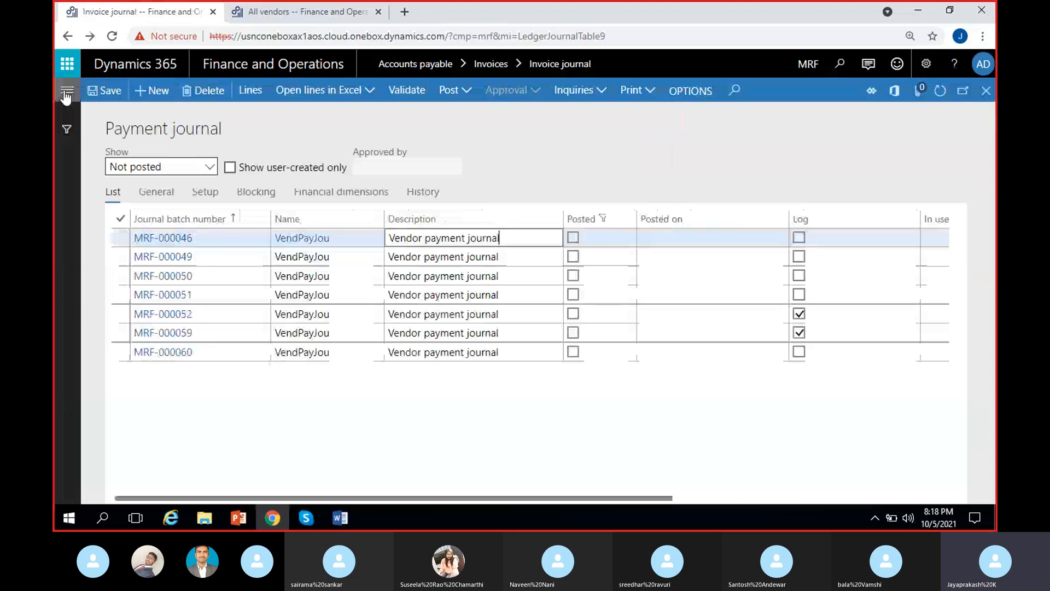
click(66, 95)
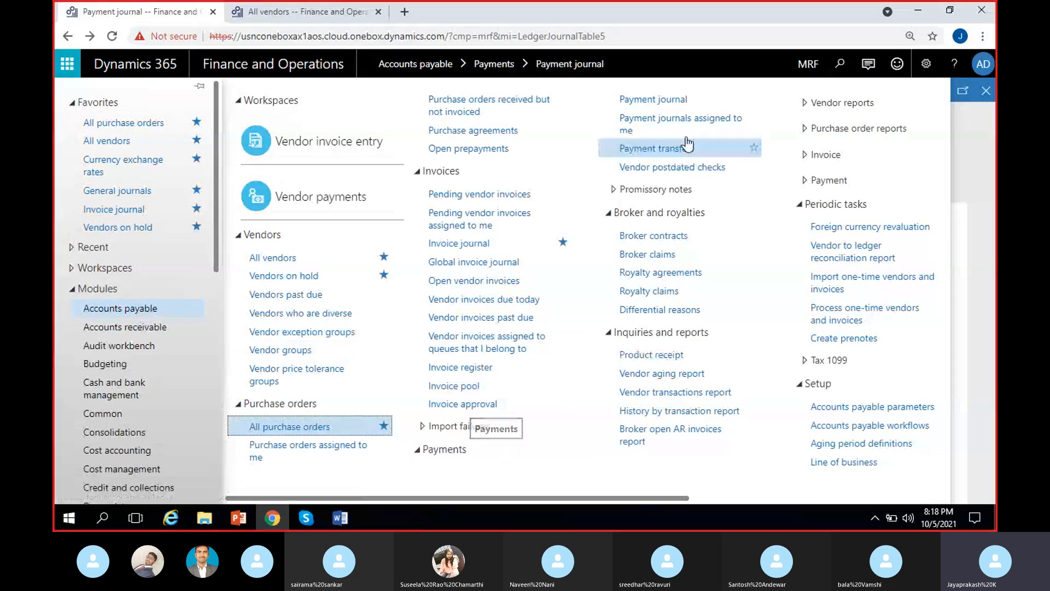
click(435, 170)
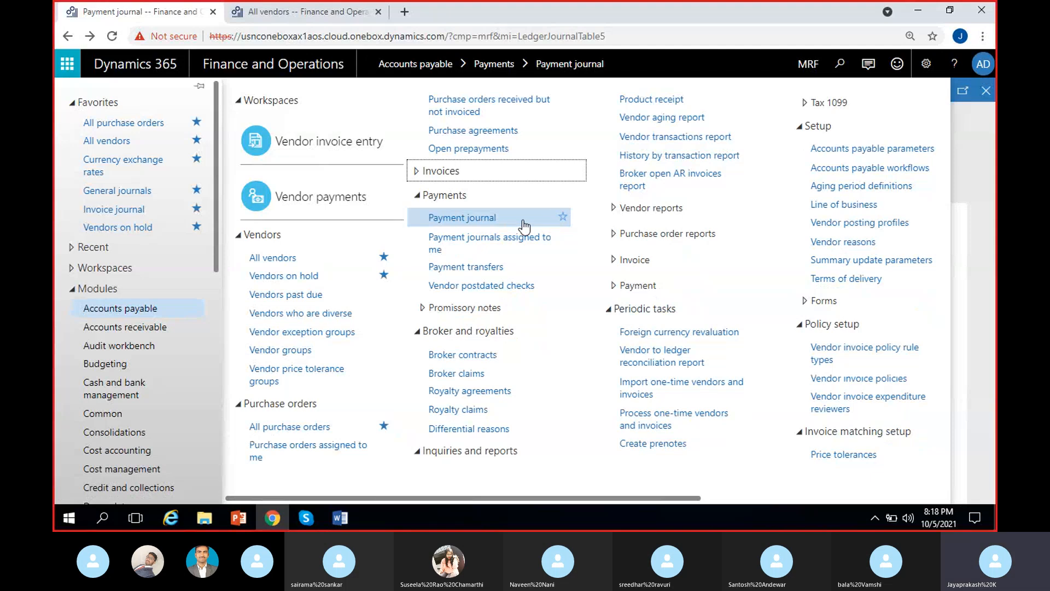
click(485, 219)
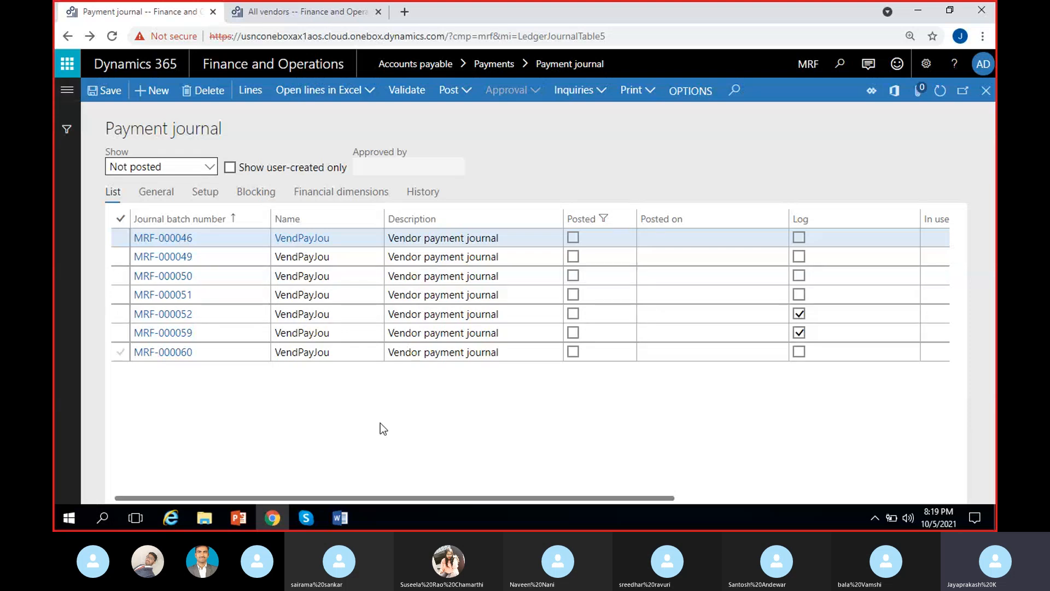
Create a new payment journal with the journal name VendPayJou.
click(157, 92)
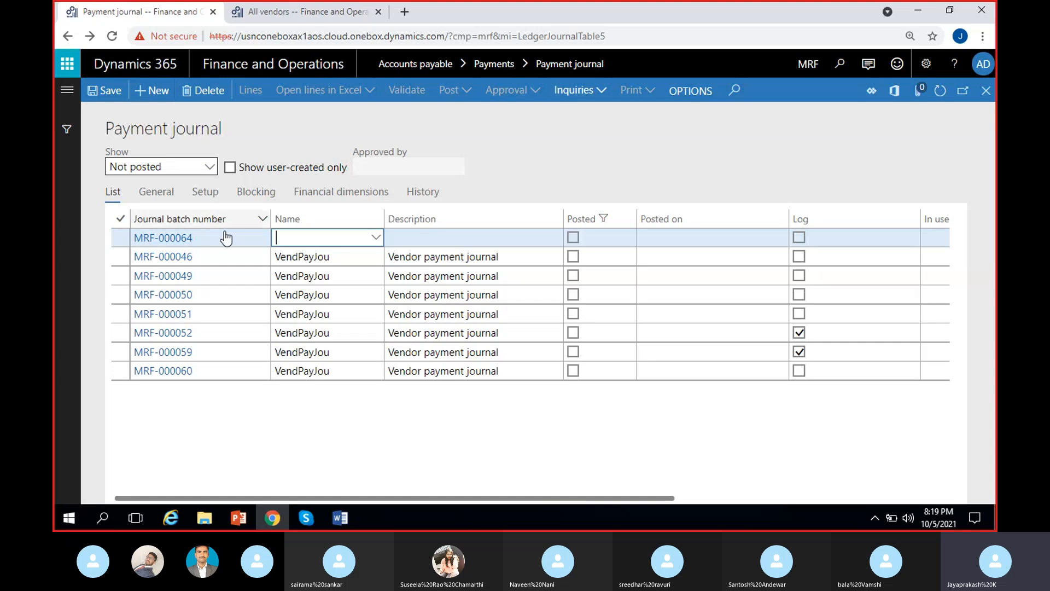
click(376, 238)
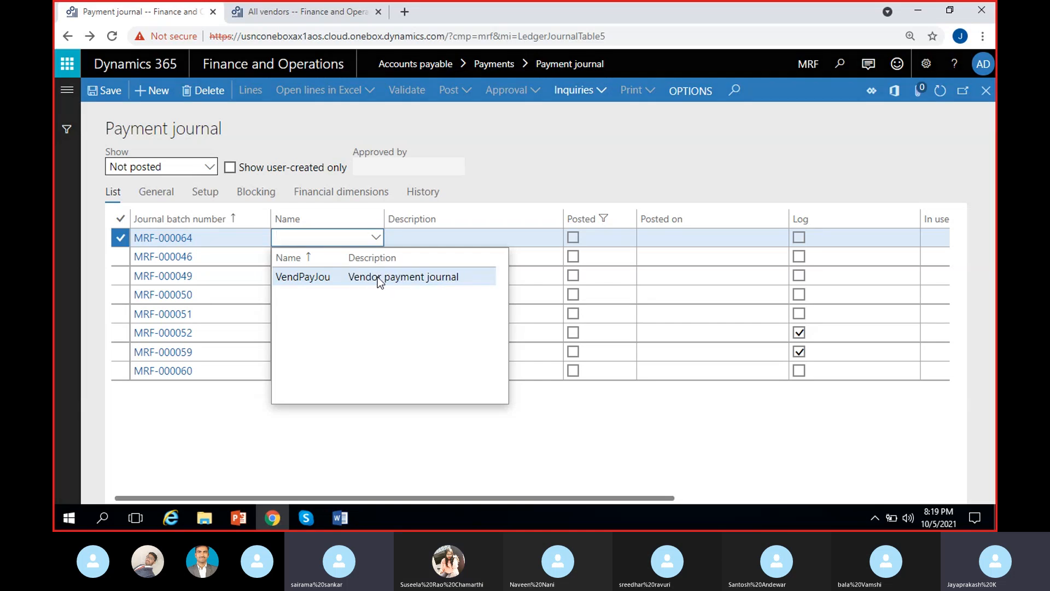
click(378, 277)
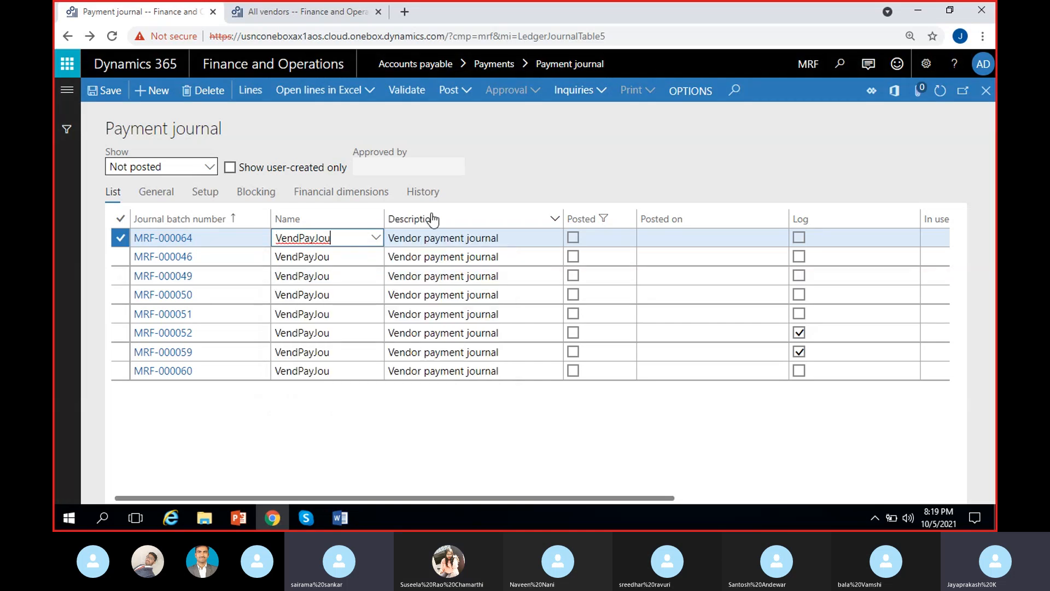
View the details of journal name VendPayJou, review its general and voucher series setup, and close them.
click(310, 239)
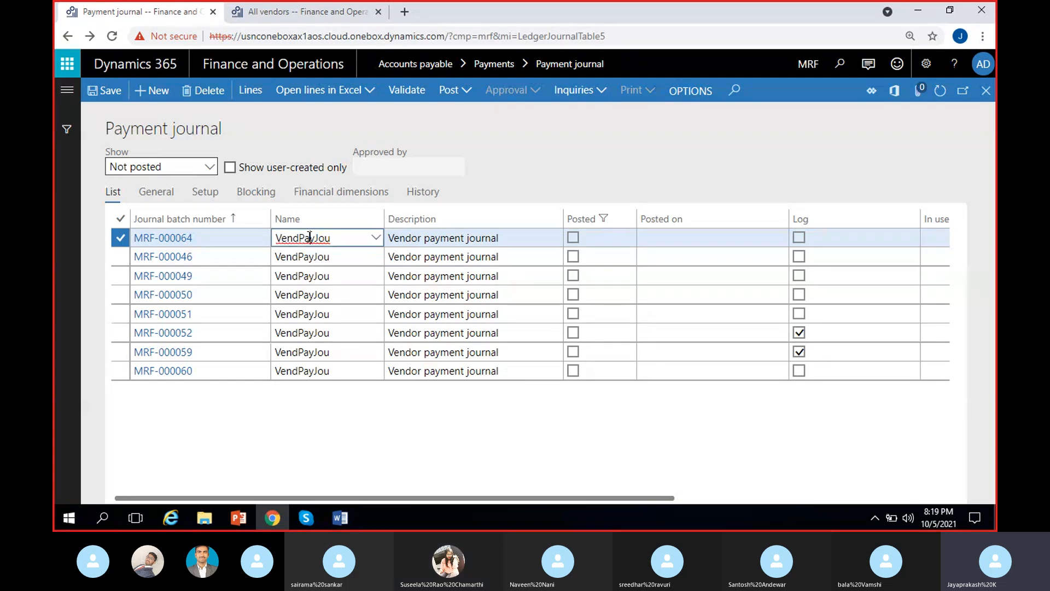
right_click(376, 238)
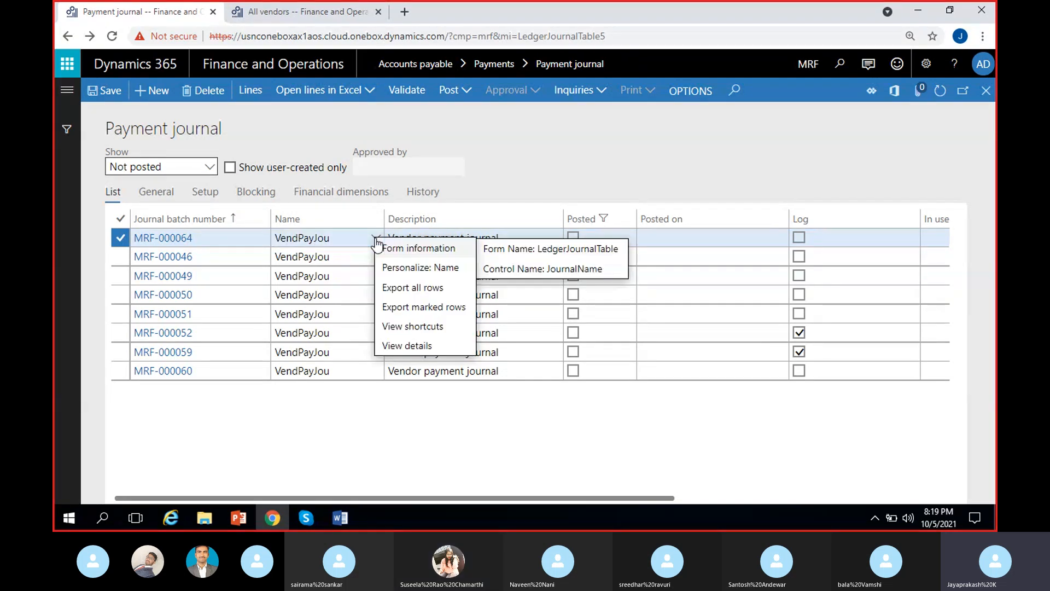
click(417, 346)
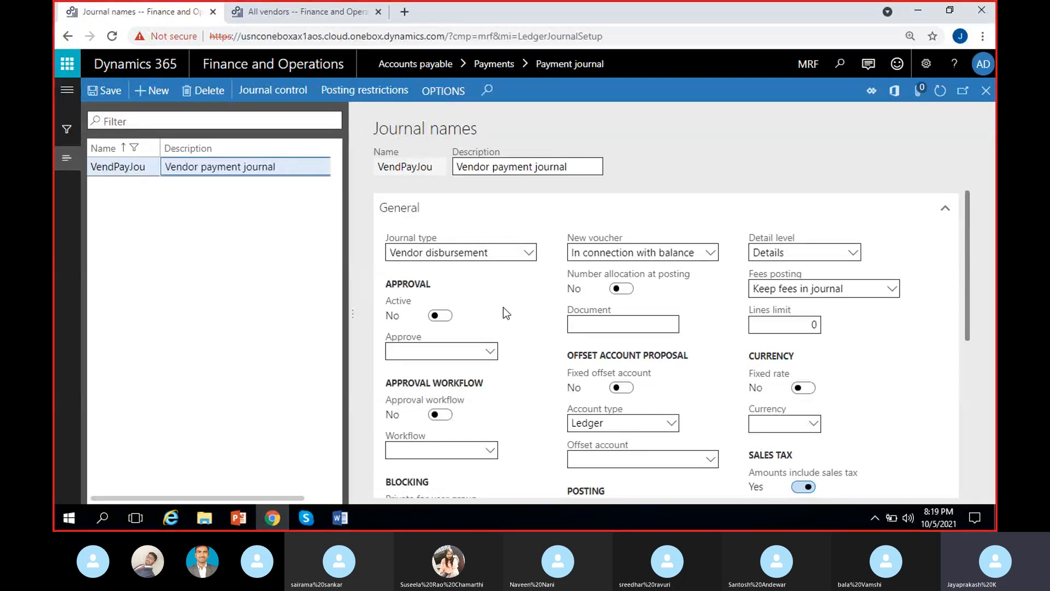
scroll(533, 322, down, 4)
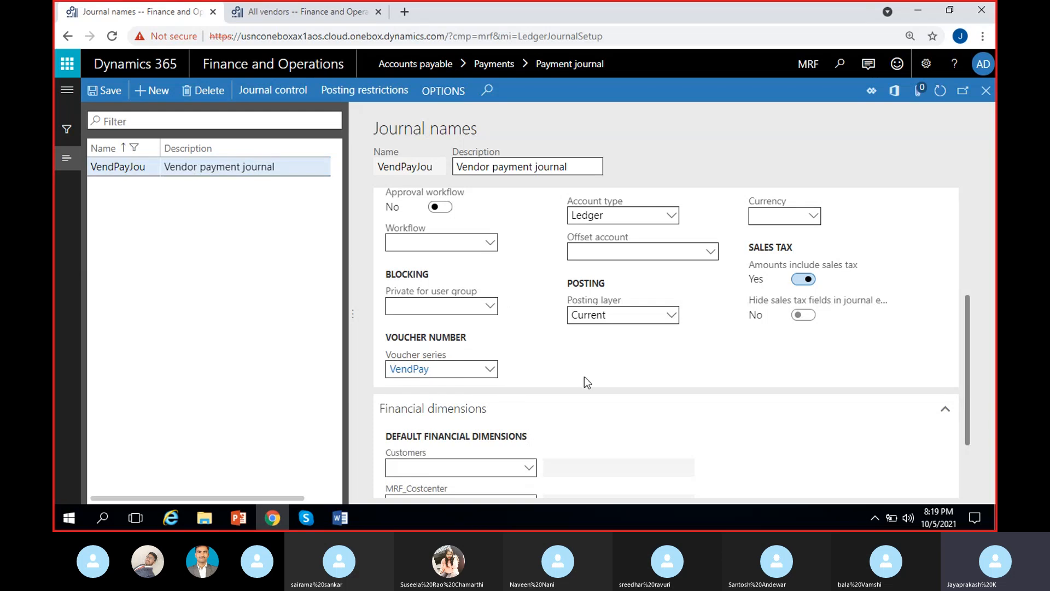
scroll(537, 374, up, 4)
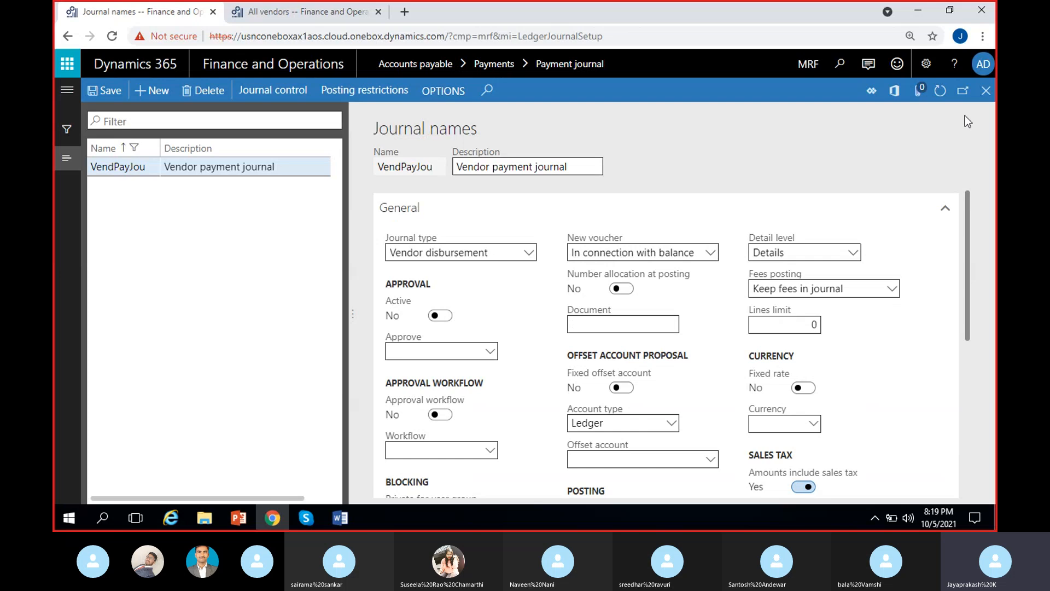
click(986, 92)
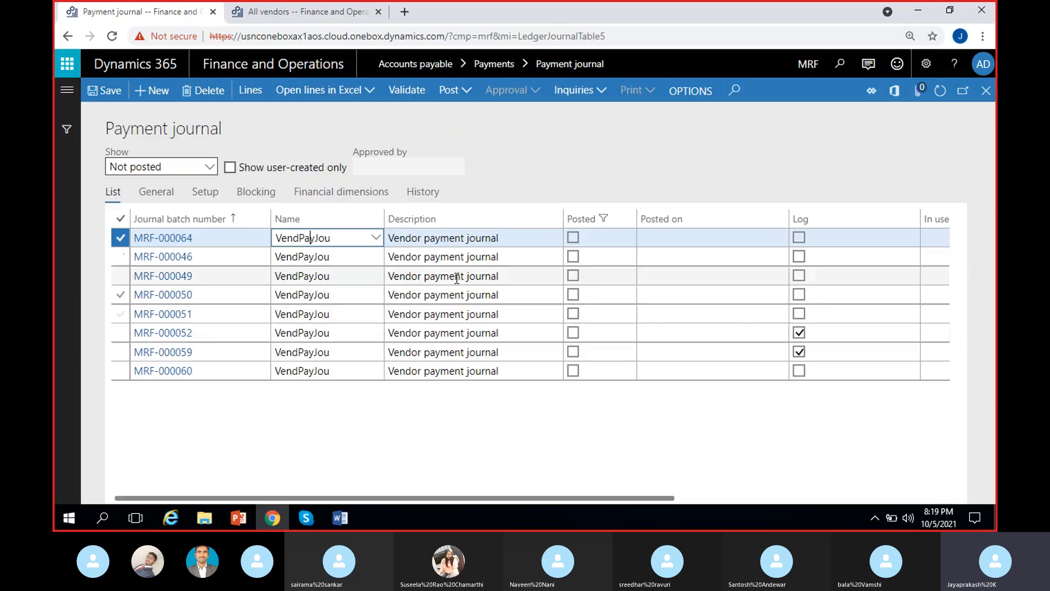
Open the lines of the new payment journal and choose vendor Sahara as the account of the first line.
click(251, 91)
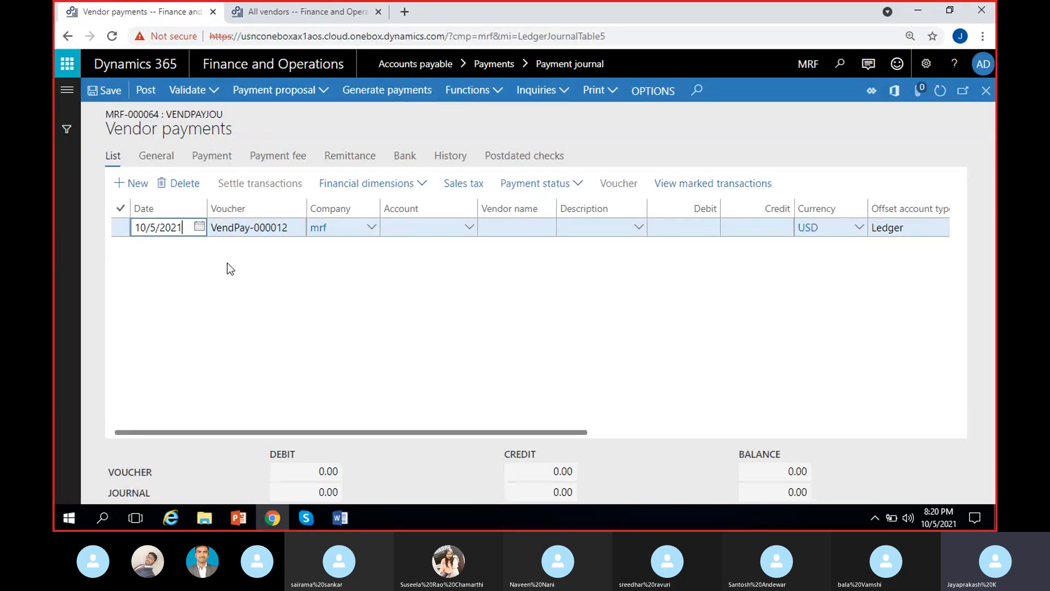
click(242, 299)
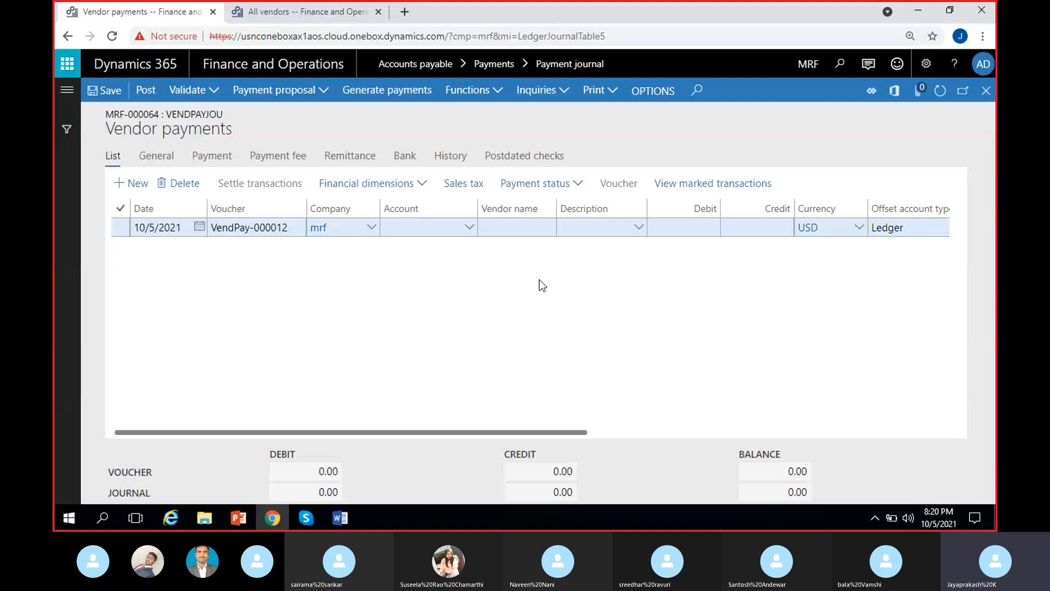
click(469, 232)
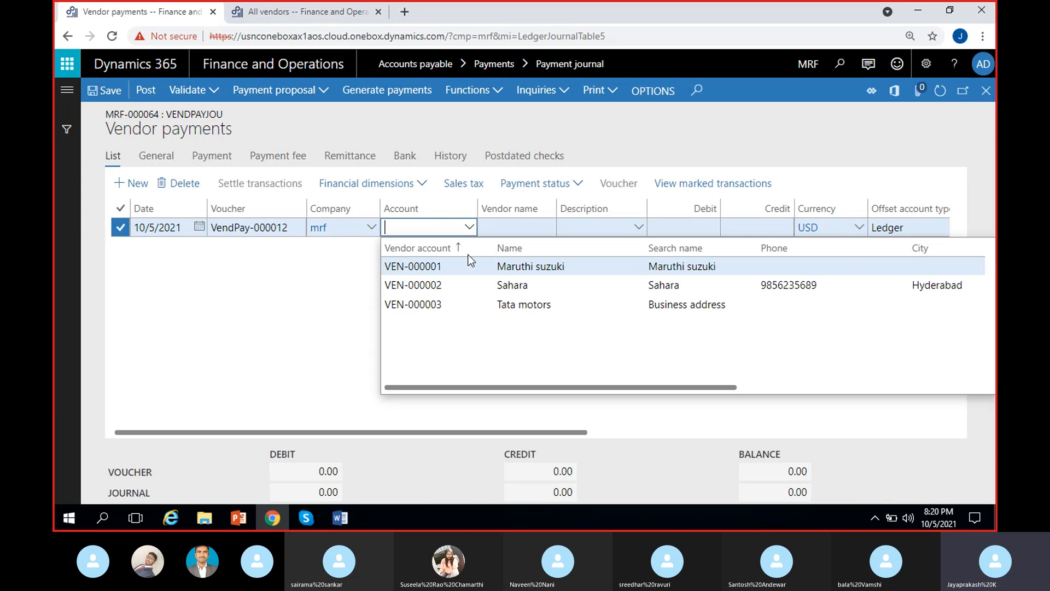
click(504, 296)
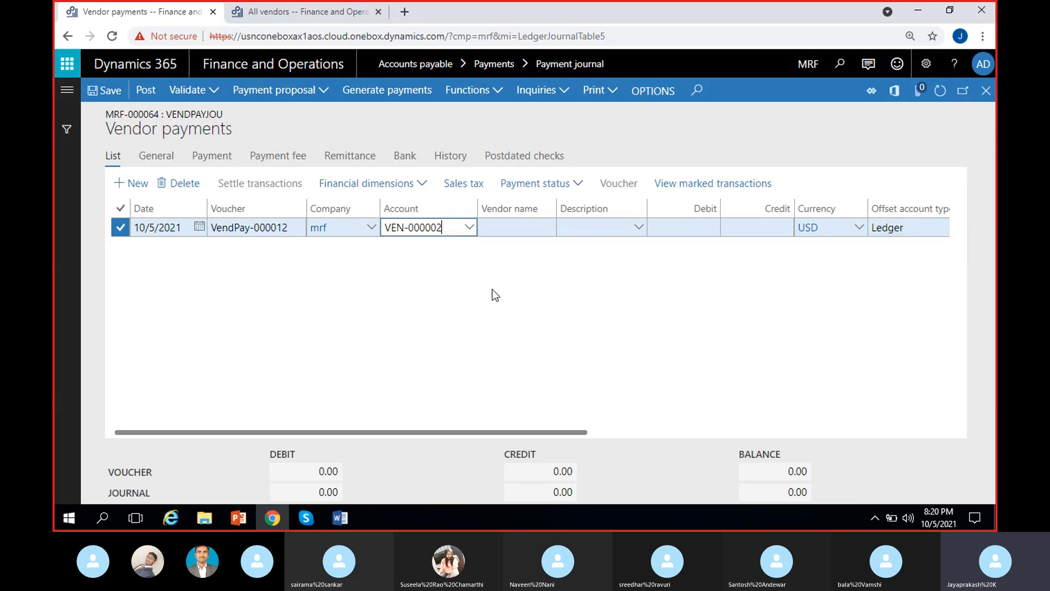
click(417, 290)
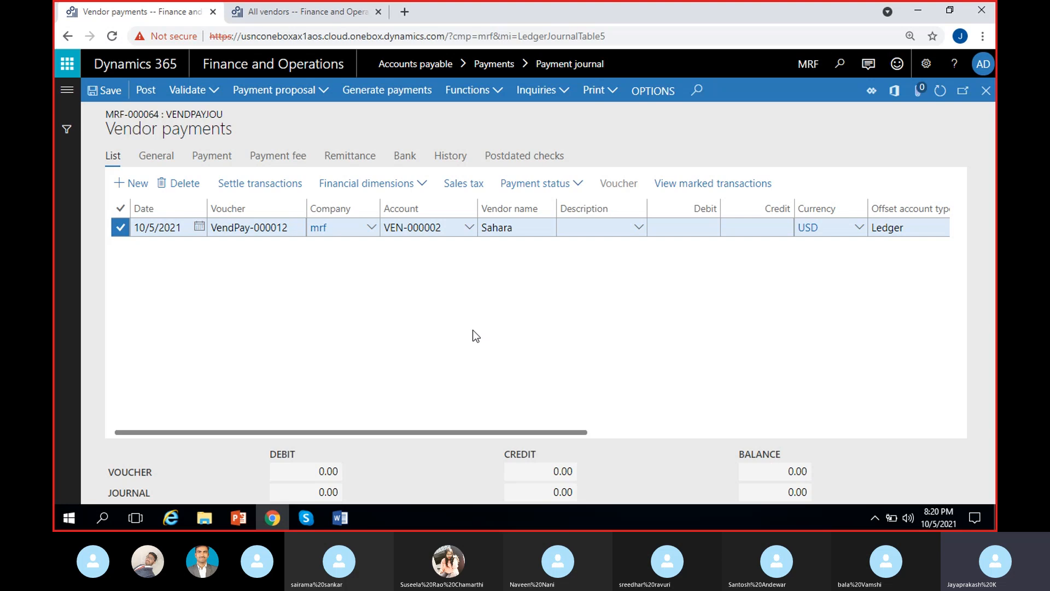
click(574, 229)
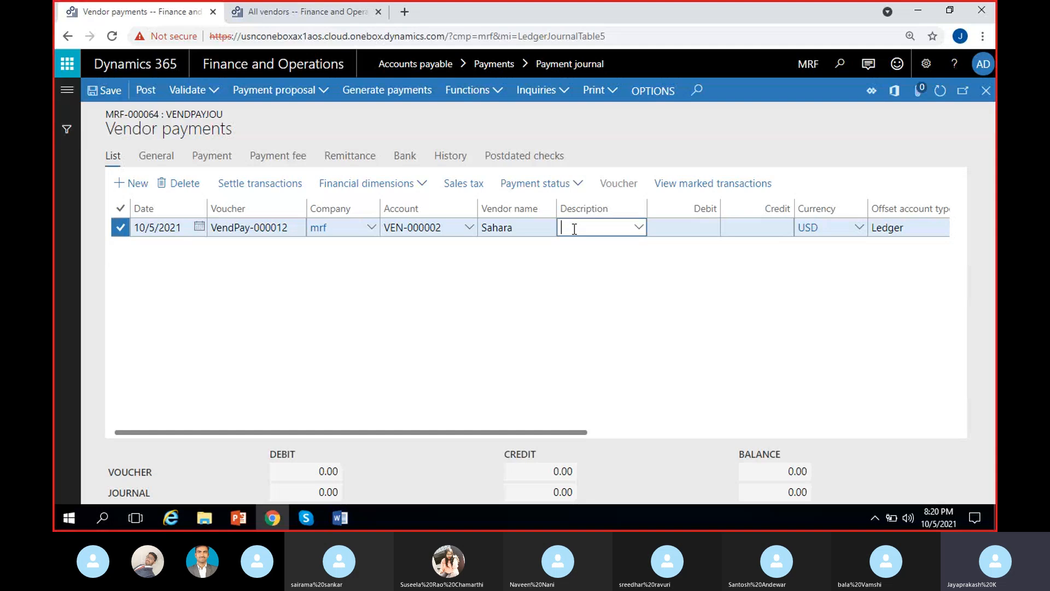
Open Settle transactions for Sahara, review both invoices' amounts and cash discounts, and mark INV-01 for settlement.
click(267, 189)
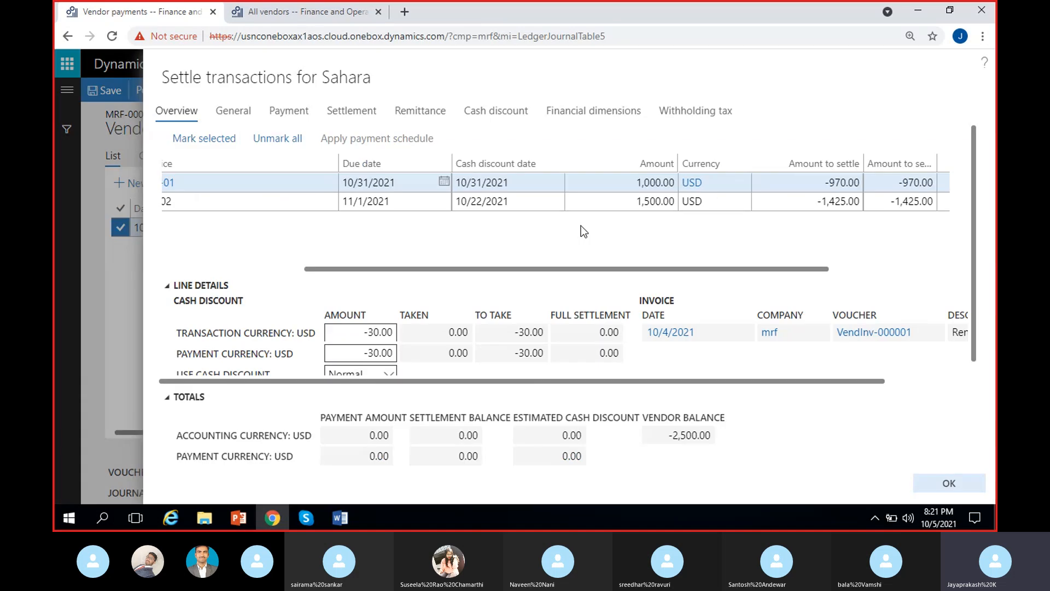
click(610, 184)
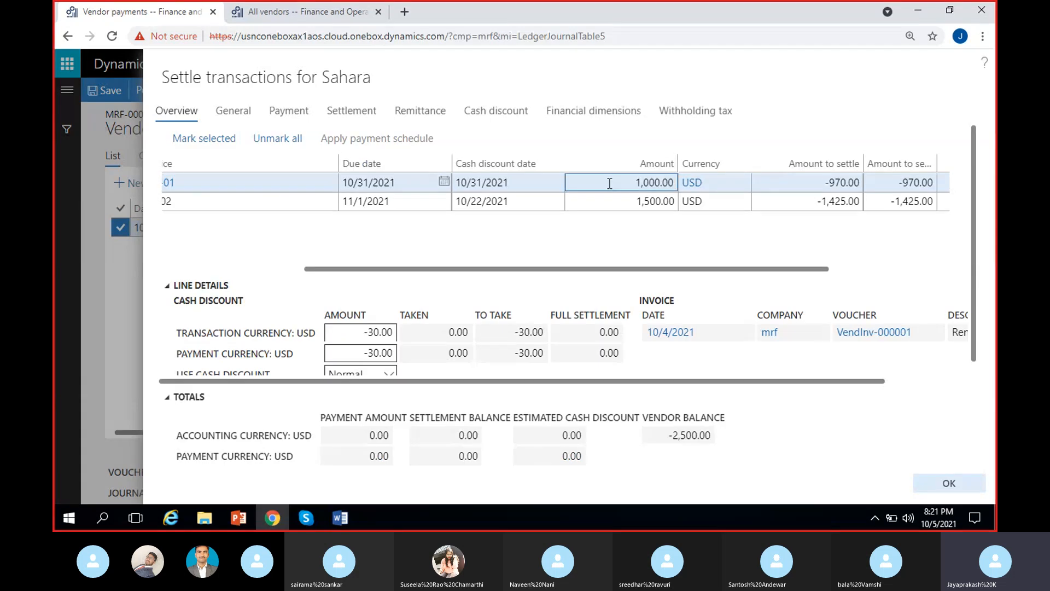
click(722, 203)
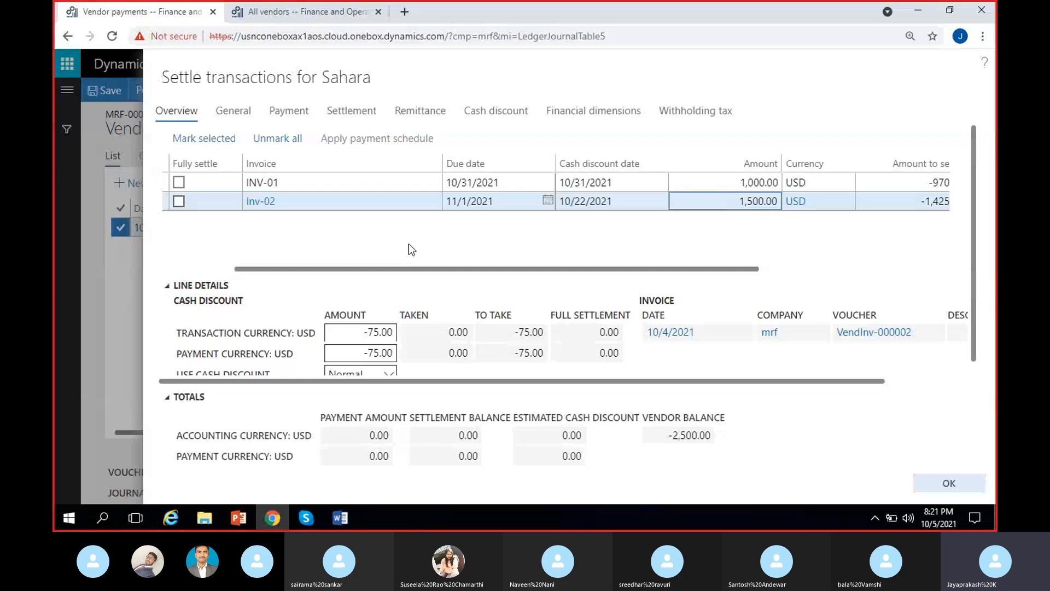
scroll(409, 244, right, 4)
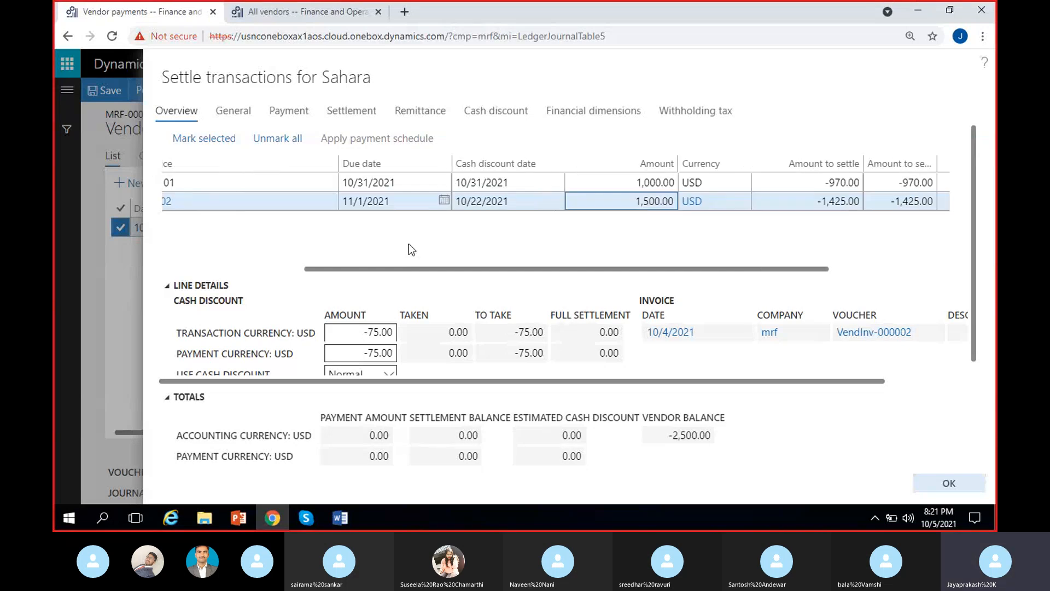
scroll(409, 244, left, 5)
click(452, 184)
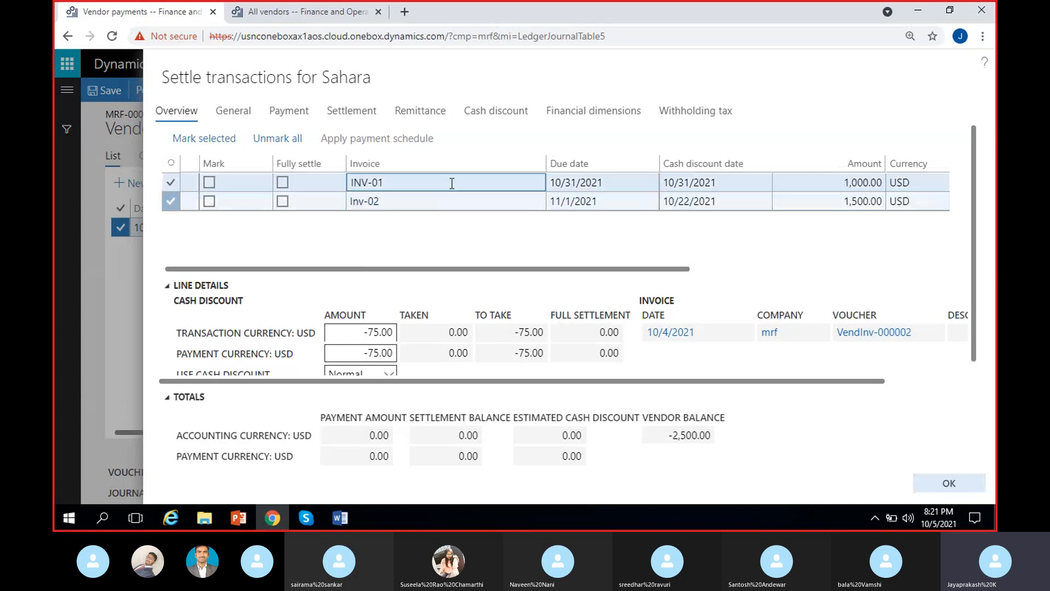
click(211, 182)
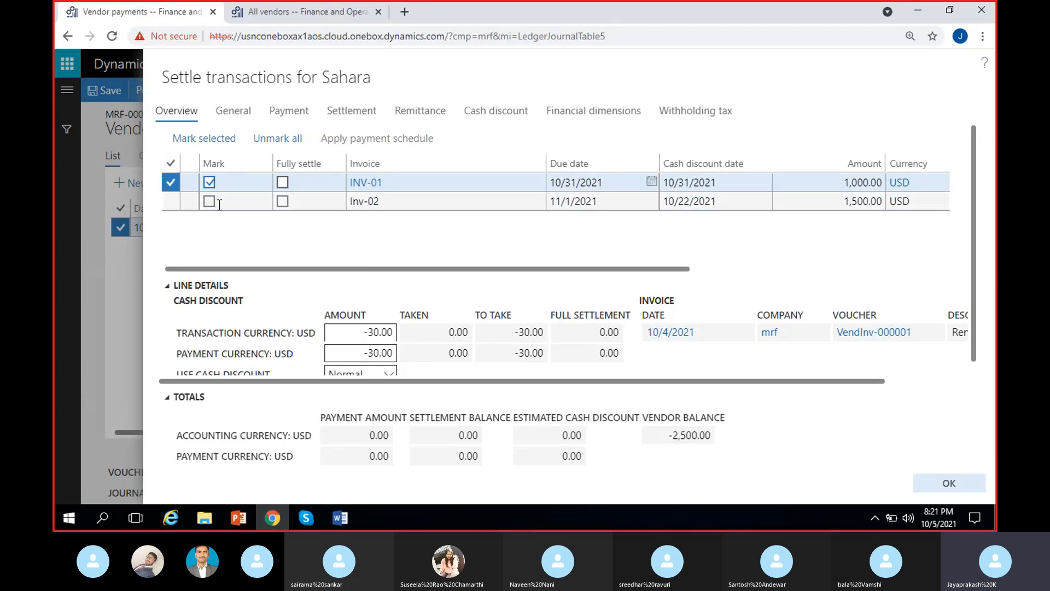
Review the settlement balance, estimated cash discount and line details for the marked invoice INV-01.
click(448, 435)
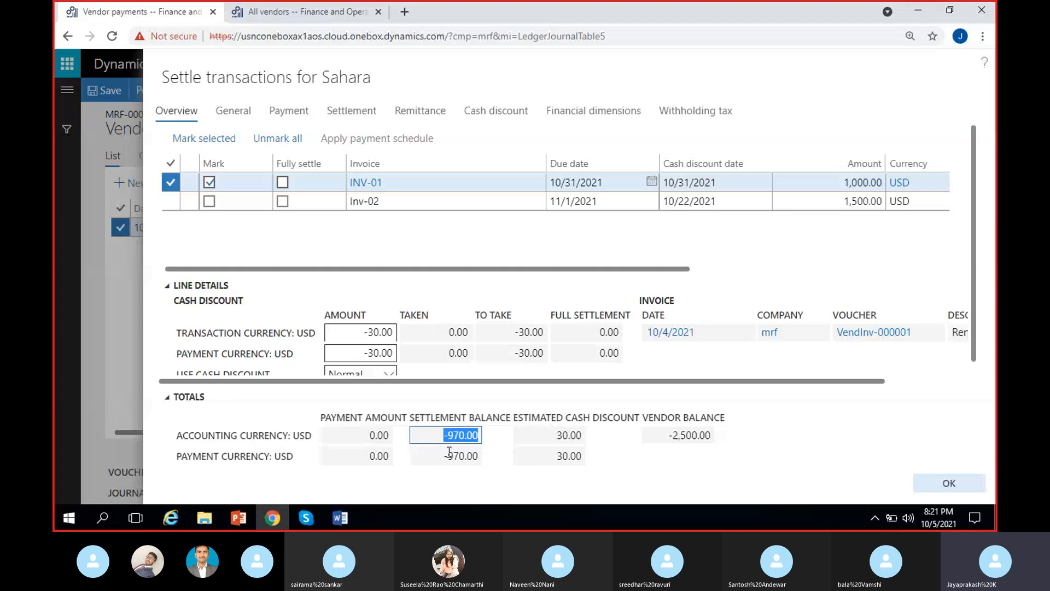
click(552, 437)
click(626, 435)
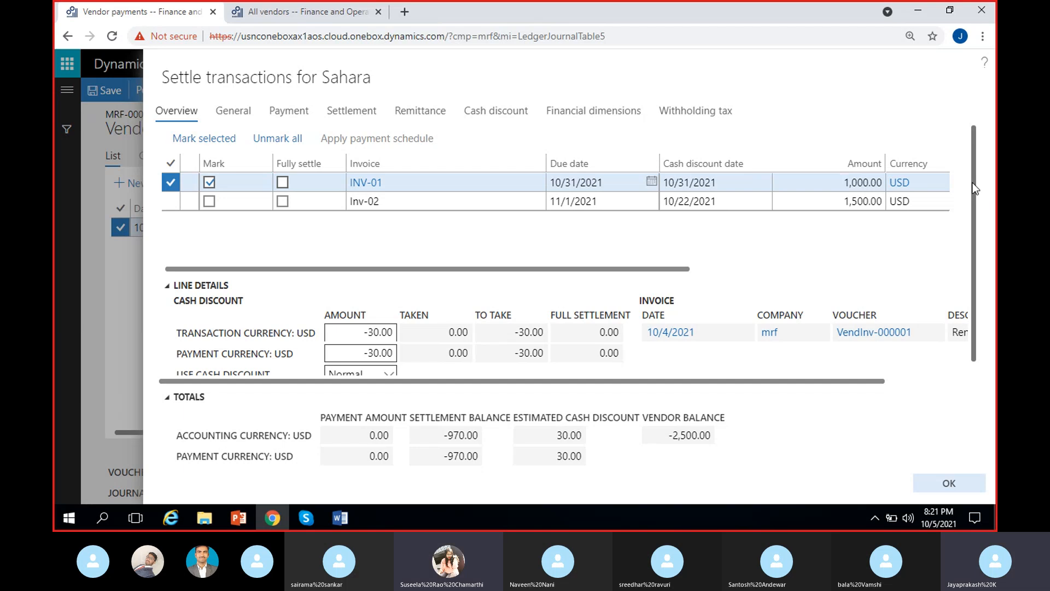
scroll(966, 245, down, 1)
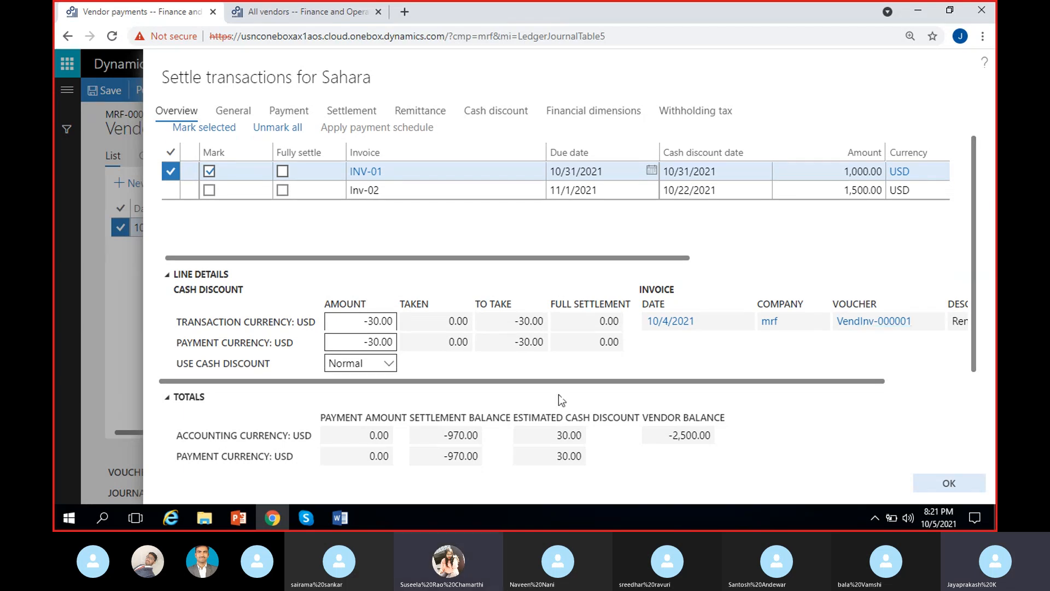
mouse_move(553, 380)
mouse_down()
mouse_move(589, 387)
mouse_move(540, 385)
mouse_up()
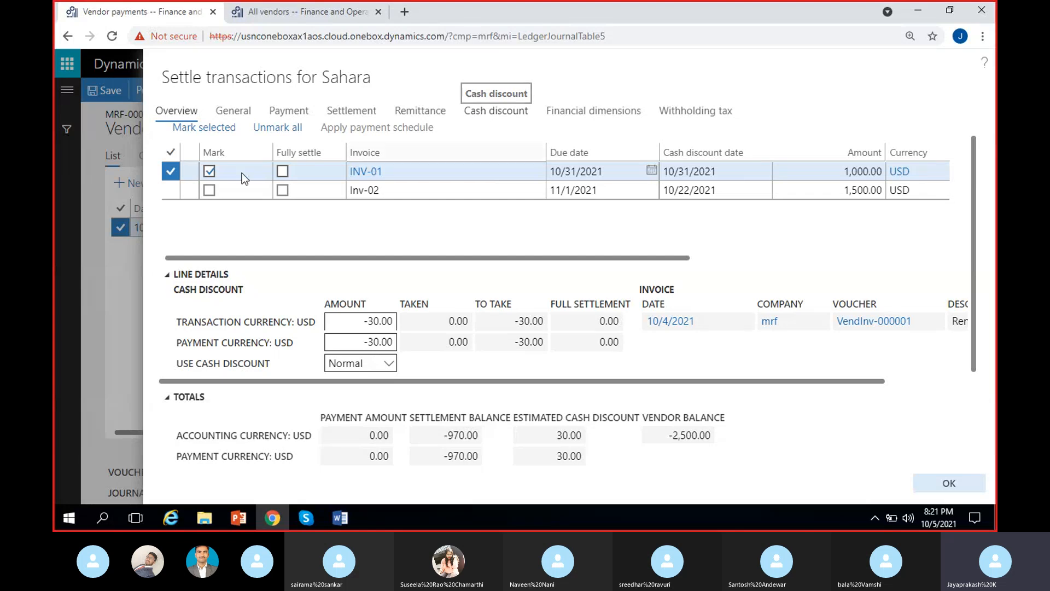
View INV-01's cash discount details and examine the discount dates, discount amounts and payable amounts.
click(498, 116)
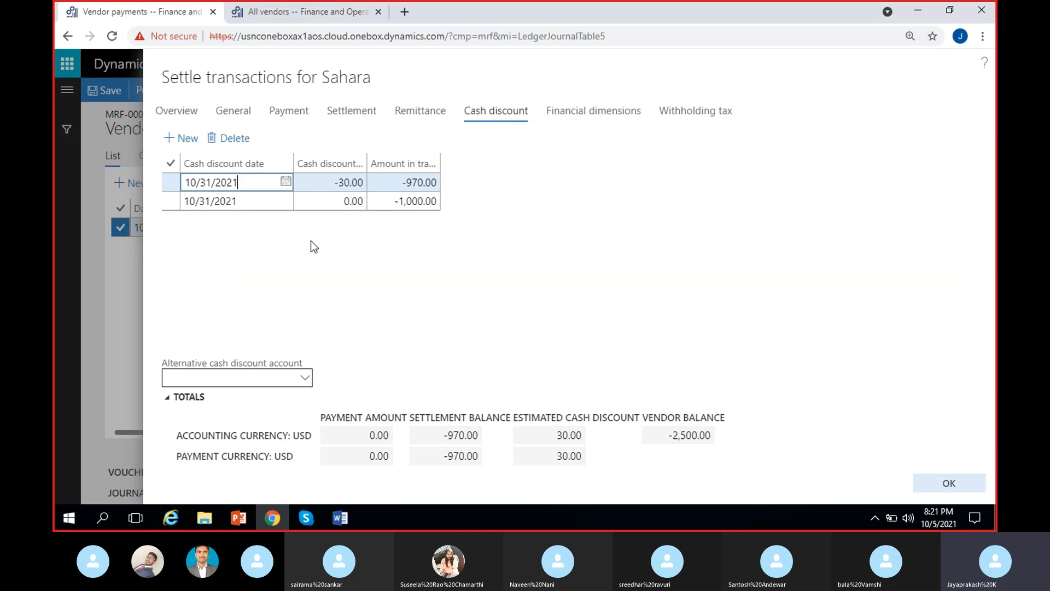
click(278, 233)
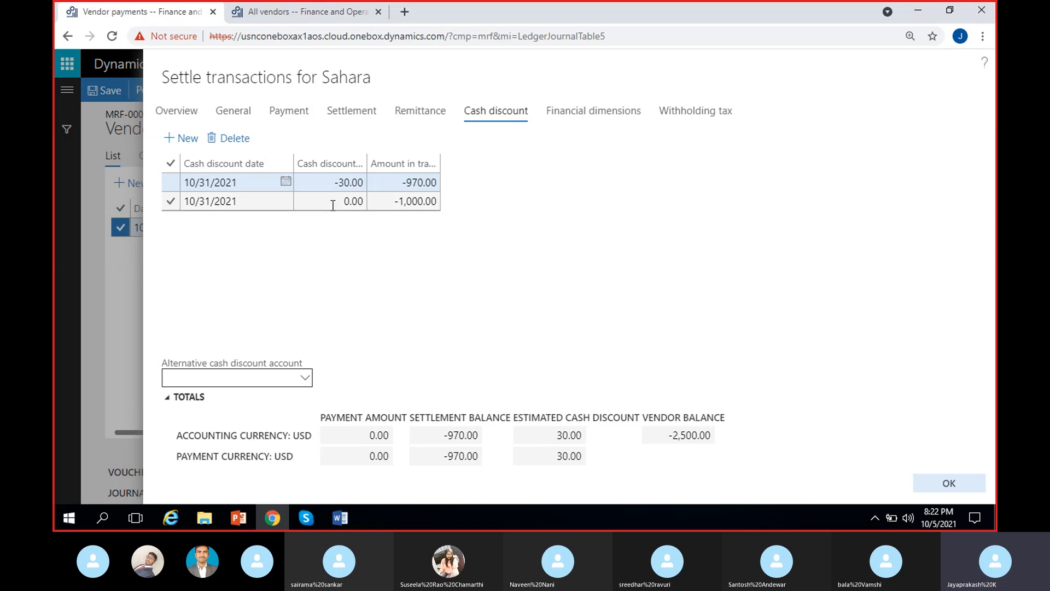
drag(335, 183, 359, 185)
click(371, 262)
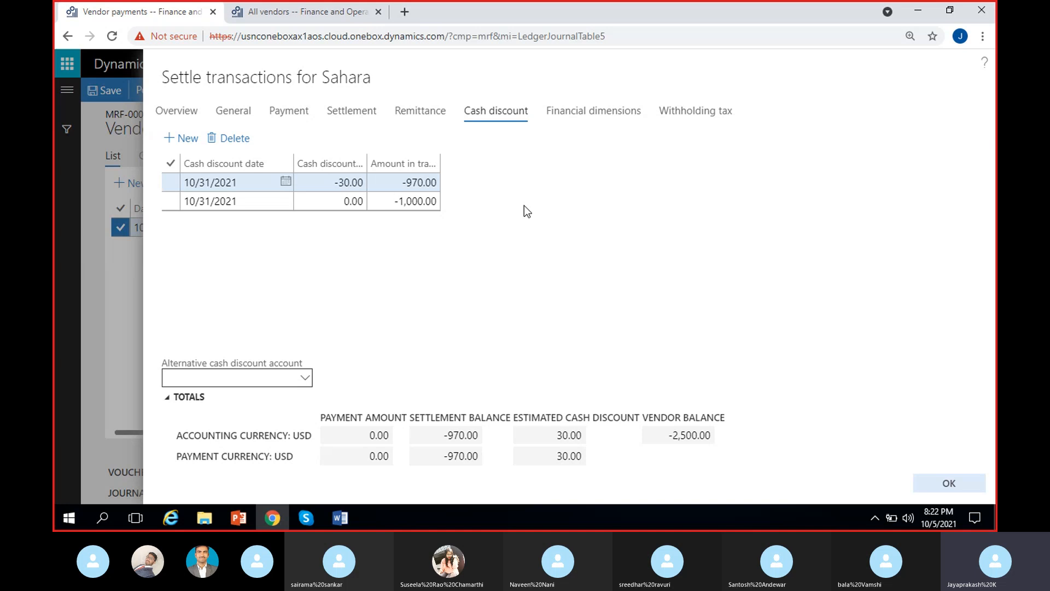
click(242, 184)
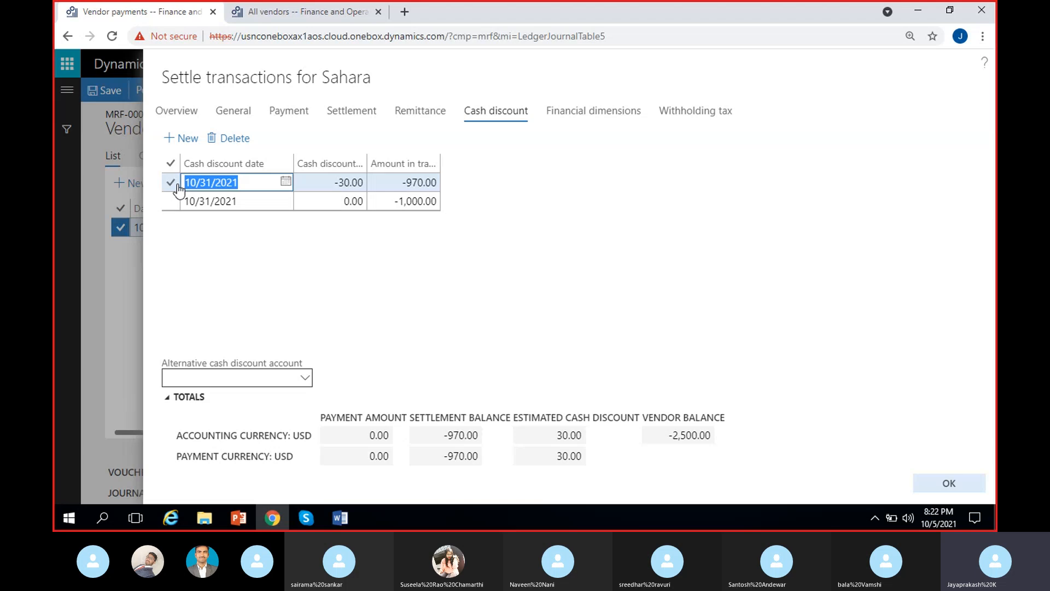
click(362, 292)
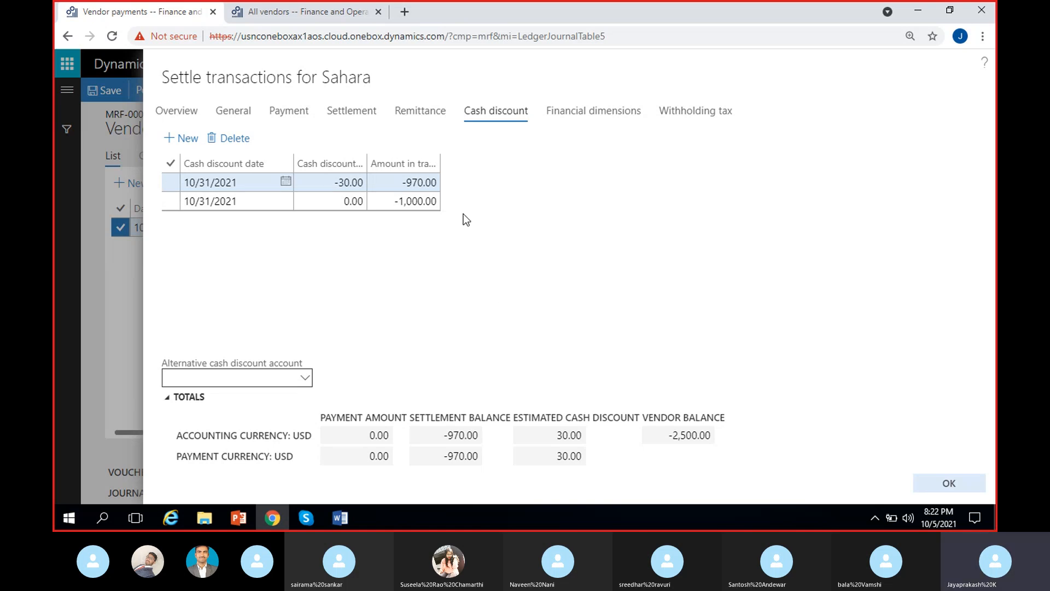
Return to the settlement overview and compare Sahara's vendor balance with the amounts of the open invoices.
click(184, 124)
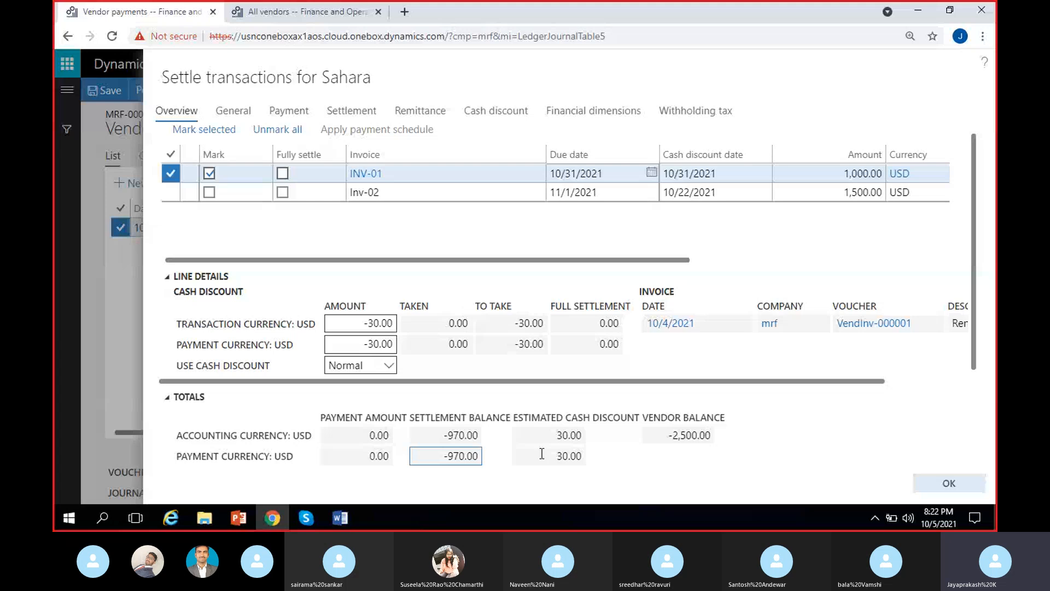
click(700, 436)
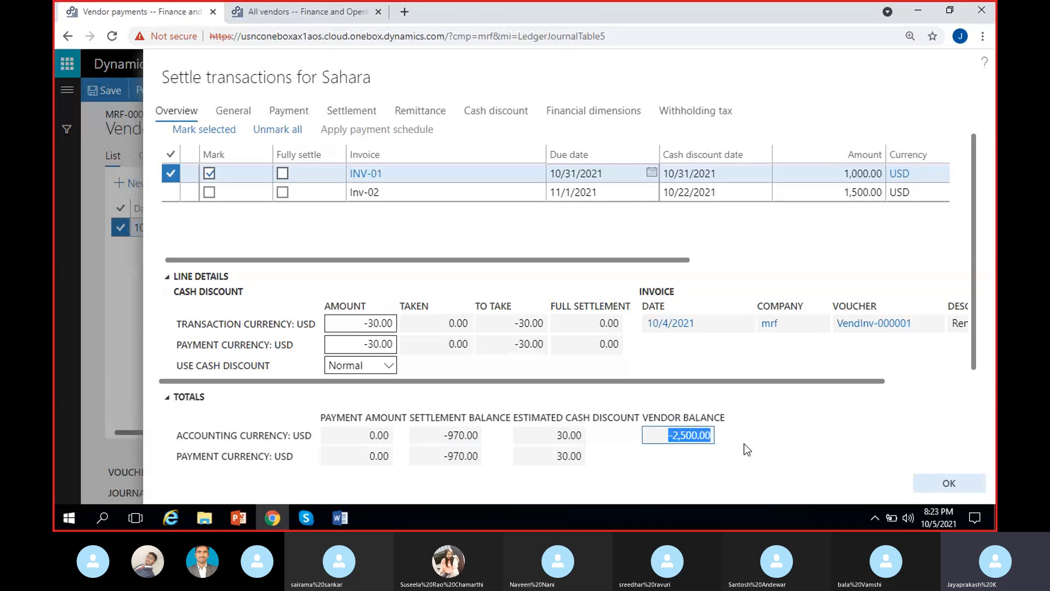
click(744, 444)
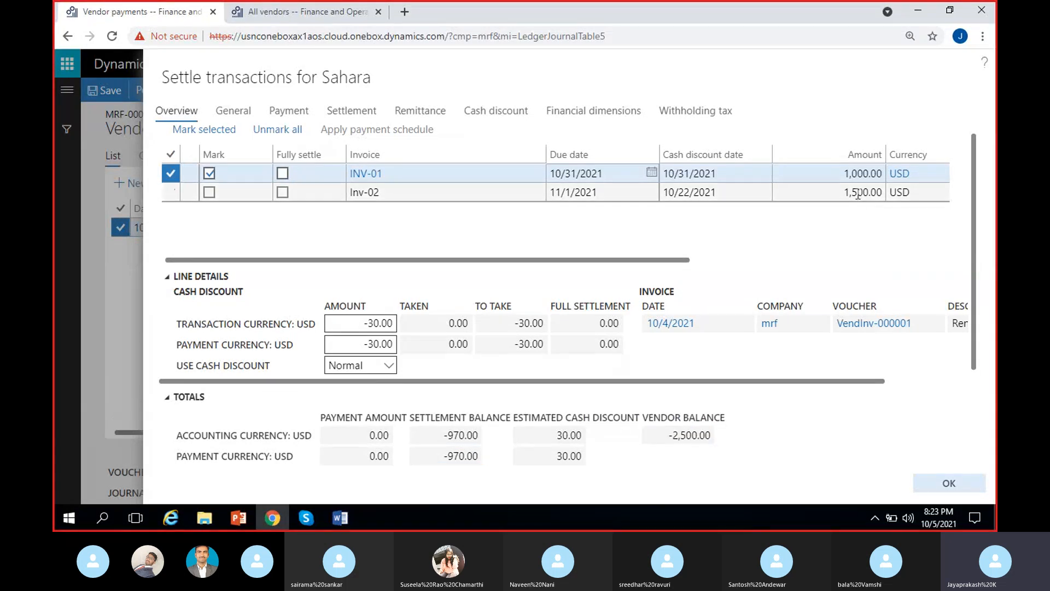
click(679, 437)
click(804, 436)
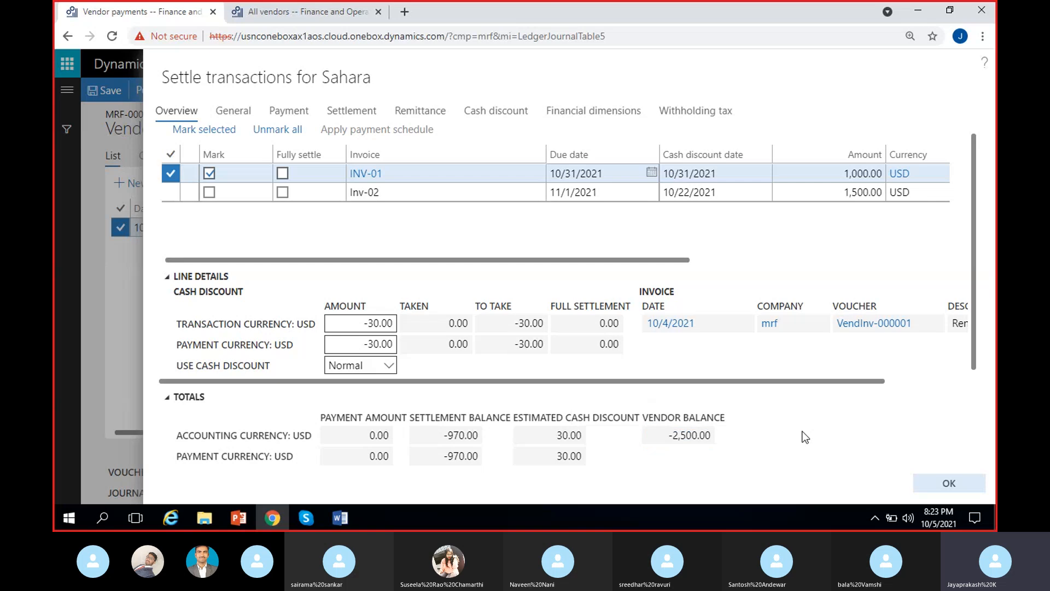
click(658, 438)
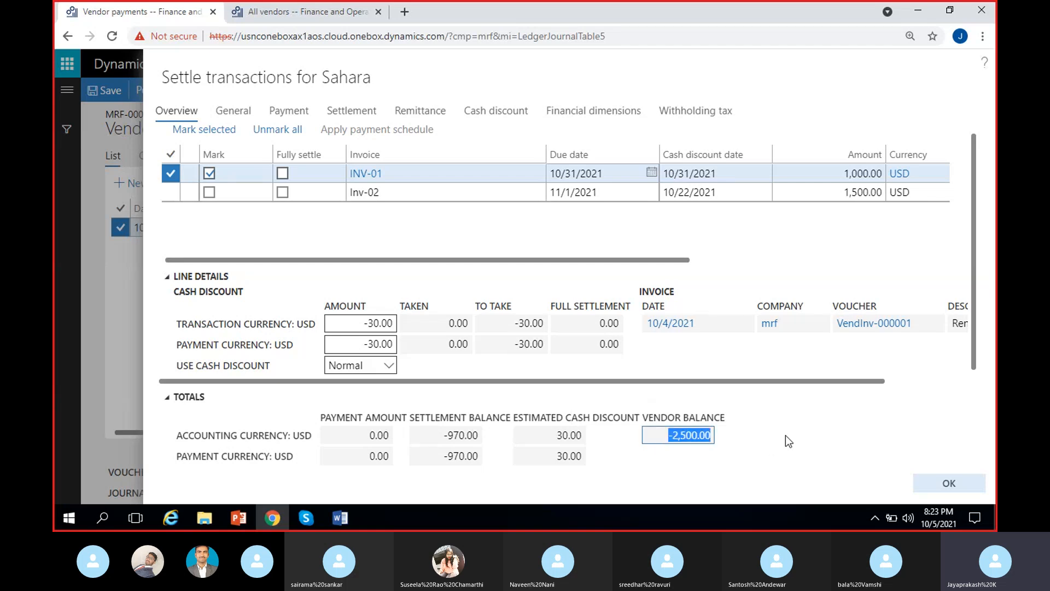
click(786, 436)
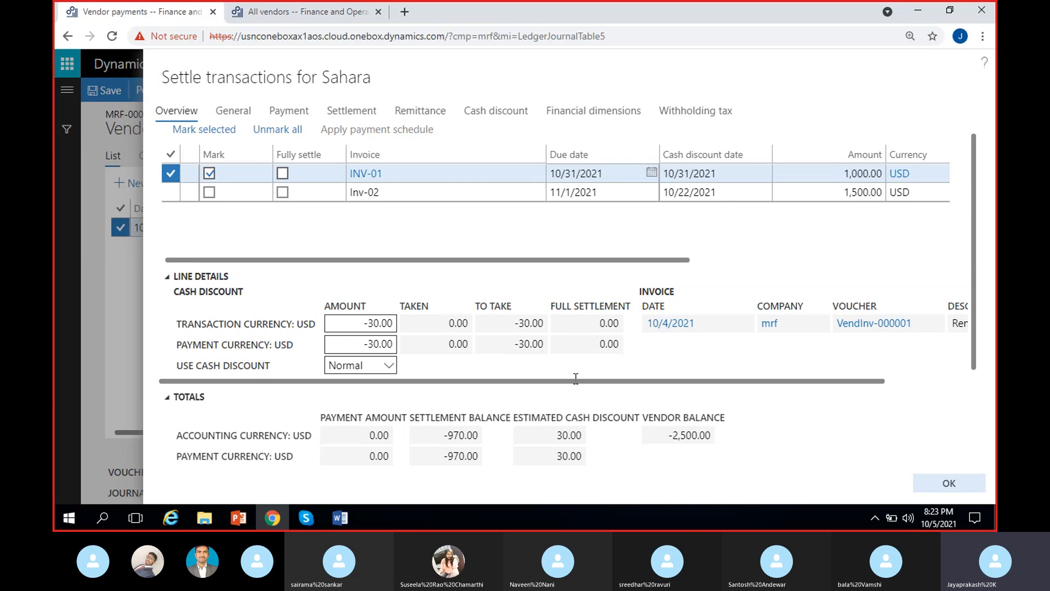
Check the settlement balance and estimated cash discount in accounting currency, and confirm the settlement of INV-01.
click(433, 438)
click(504, 442)
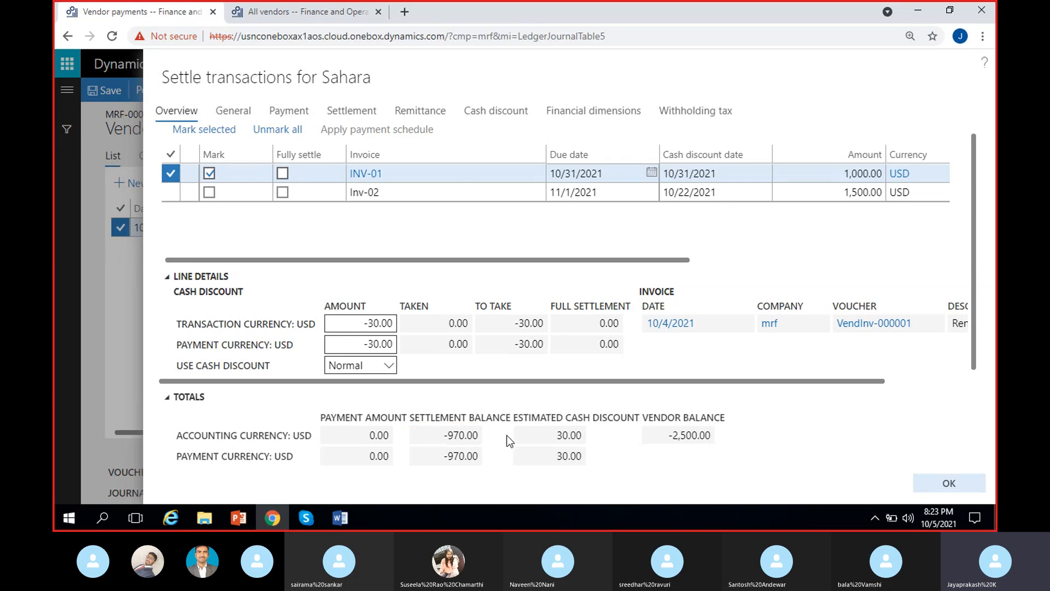
click(552, 435)
click(611, 439)
click(948, 485)
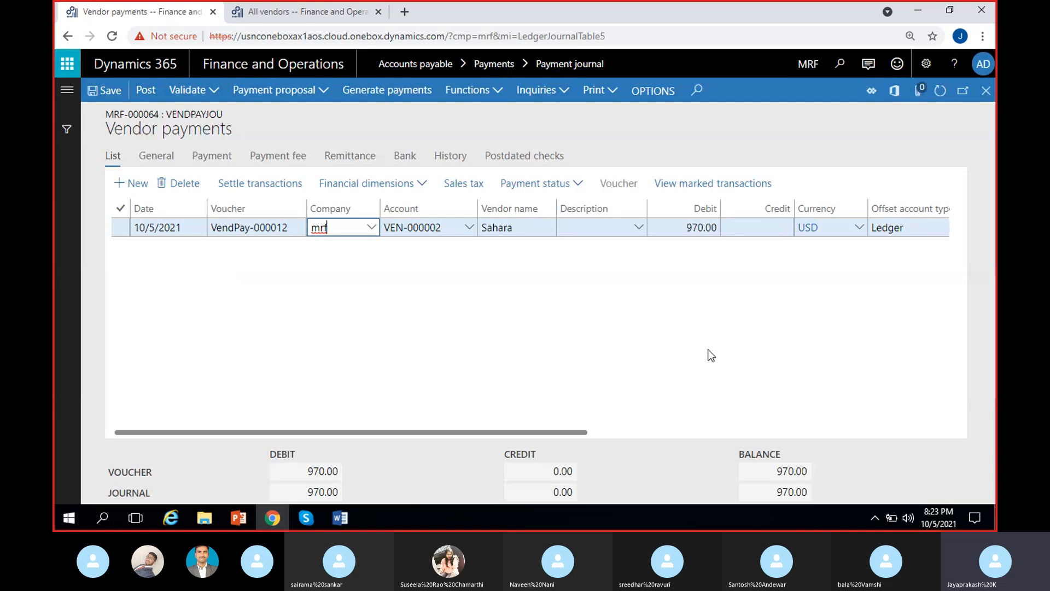
Review the debit amount, offset account and method of payment on Sahara's payment line.
click(681, 228)
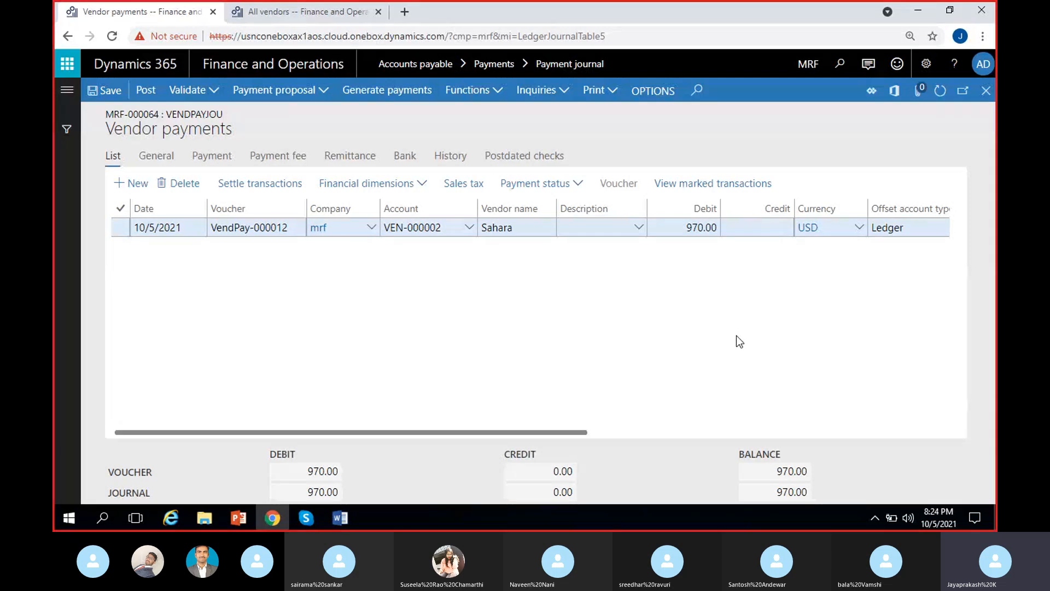
click(688, 227)
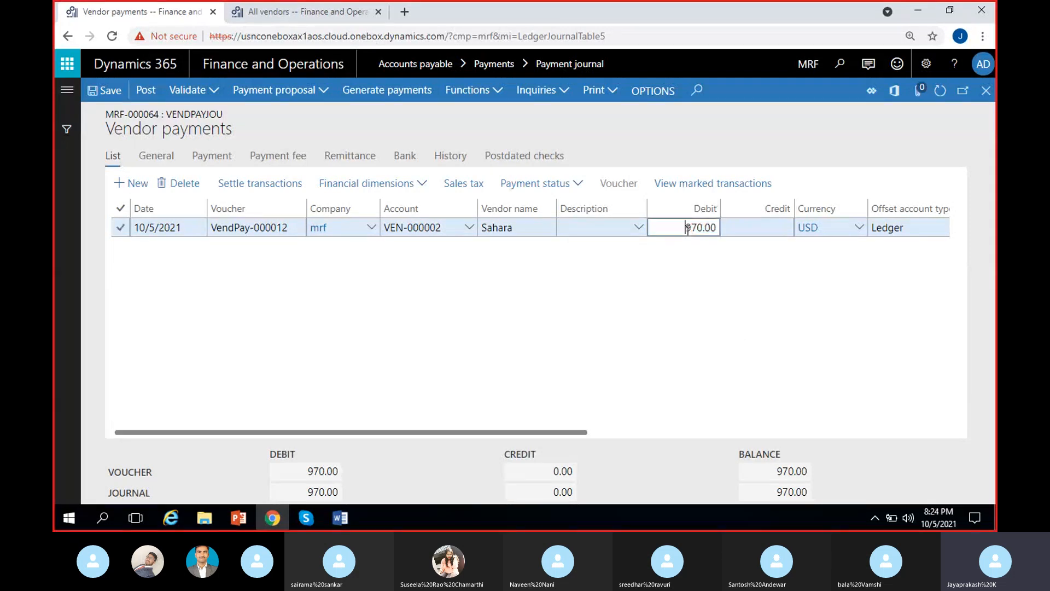
click(737, 300)
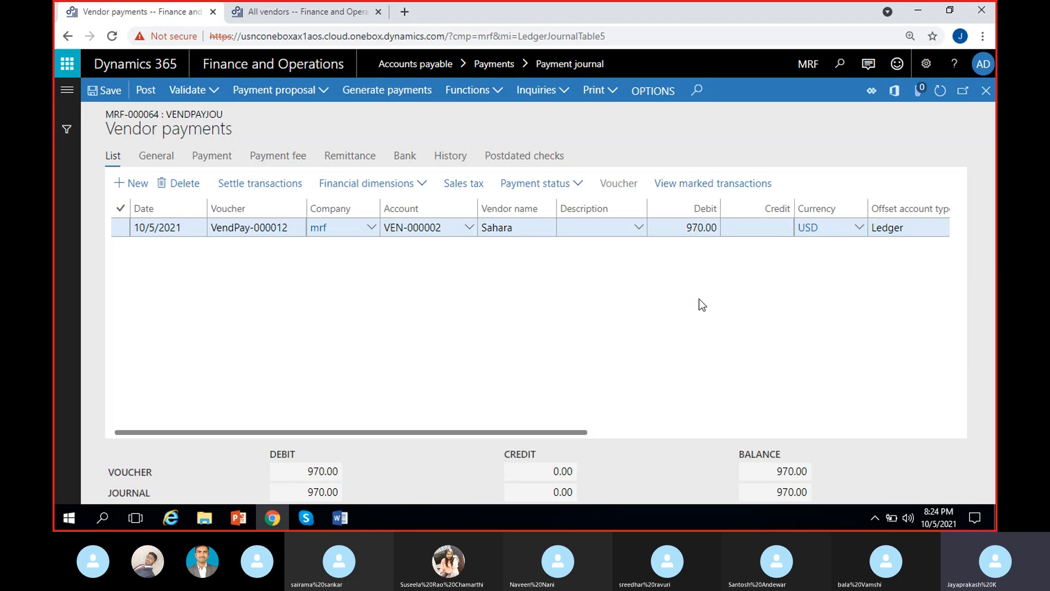
scroll(651, 303, right, 3)
scroll(632, 326, right, 5)
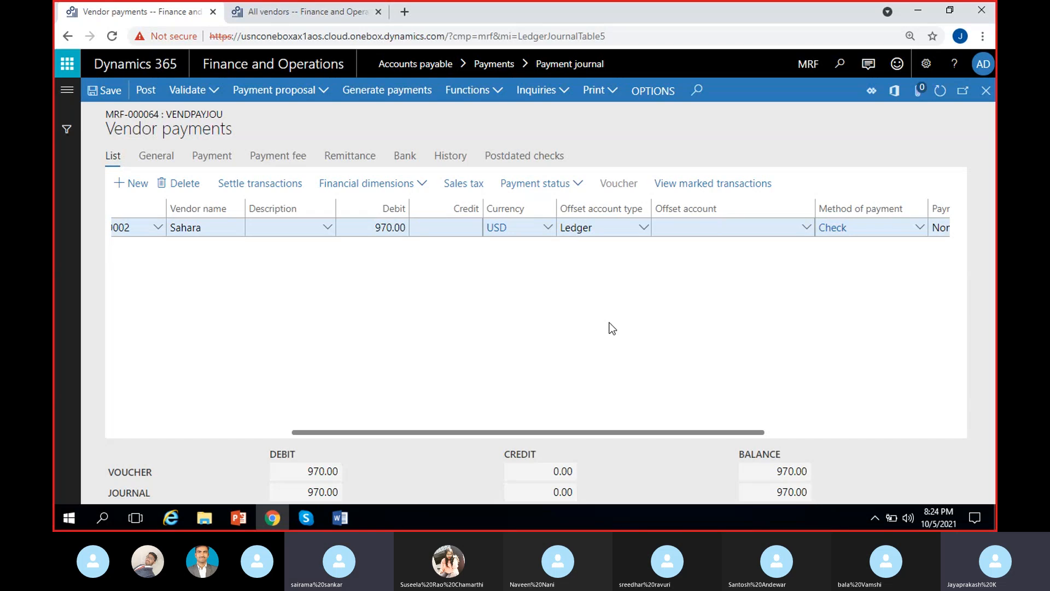
View vendor Sahara's details from the payment line, examine the method of payment and payment type, and close the record.
scroll(612, 329, left, 3)
right_click(365, 229)
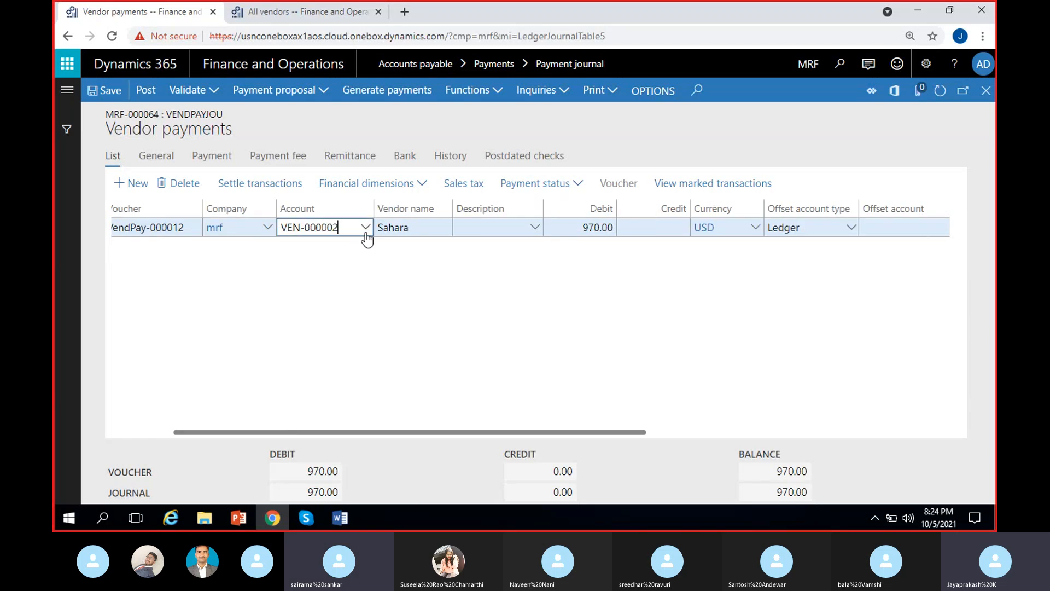
click(390, 322)
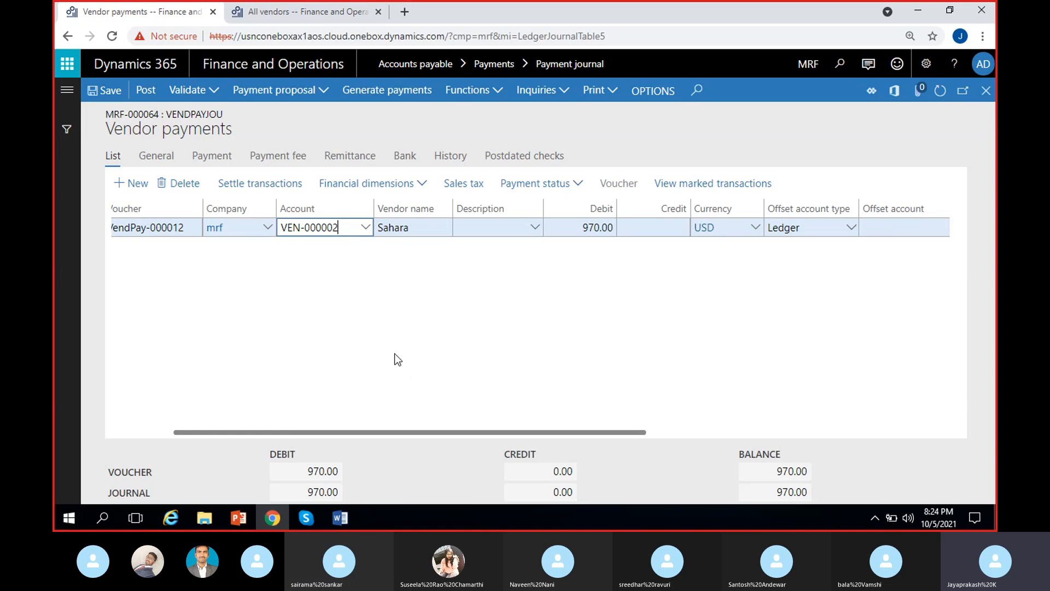
scroll(387, 369, down, 10)
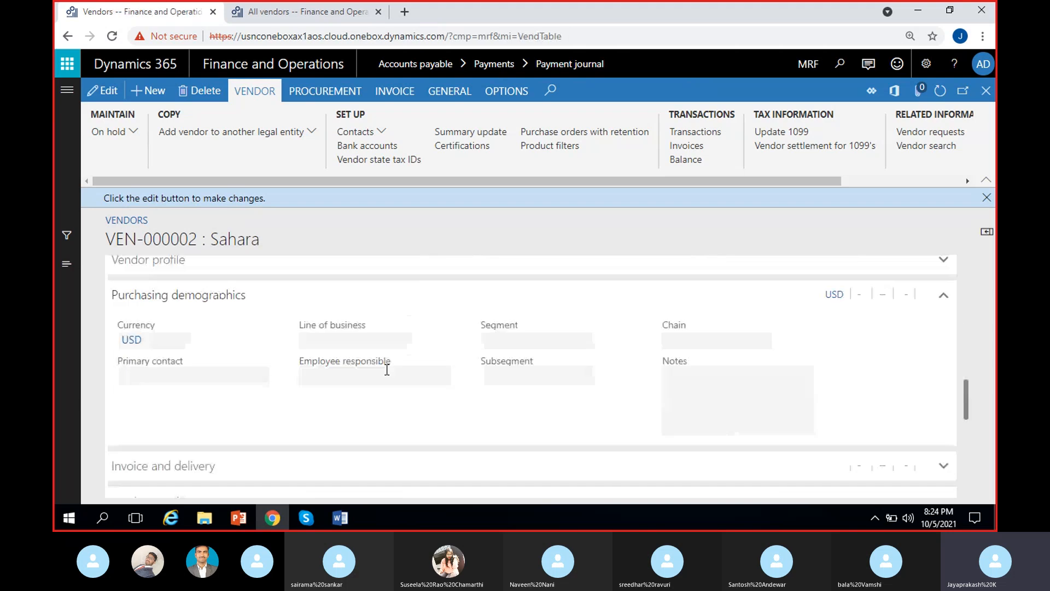
click(183, 319)
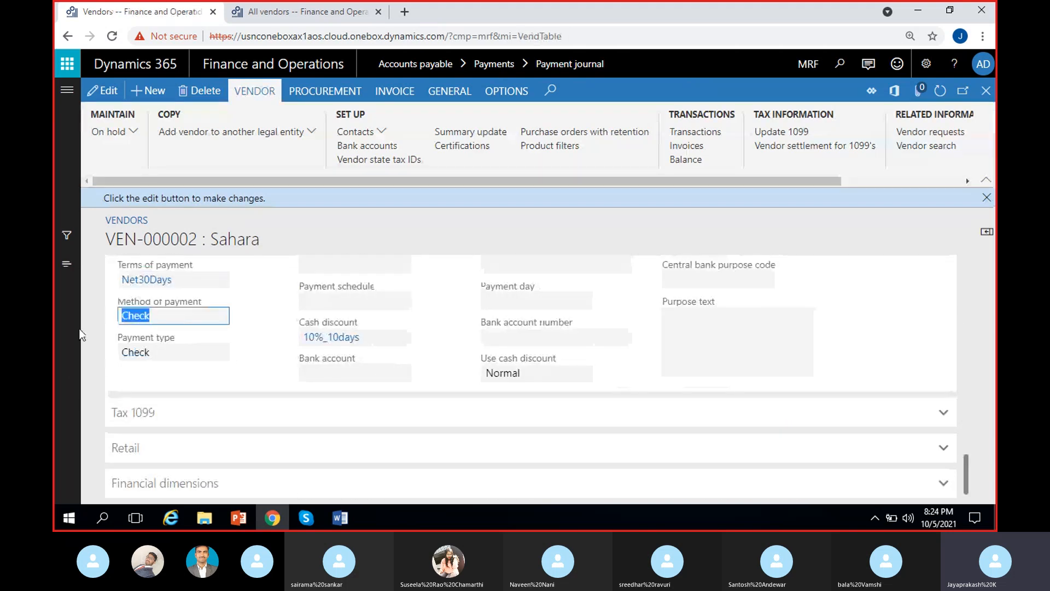
click(243, 319)
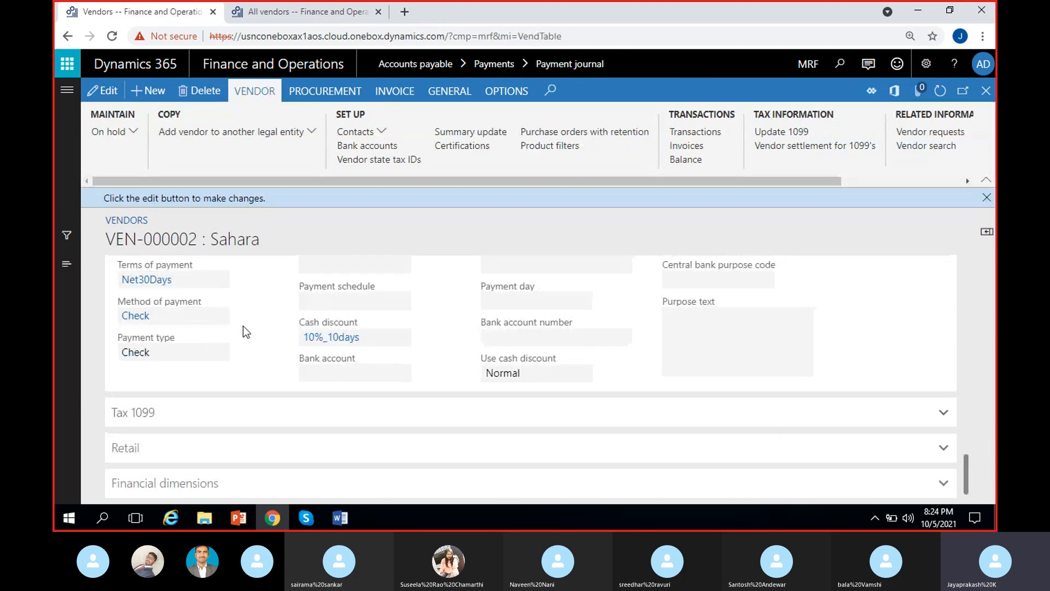
click(986, 197)
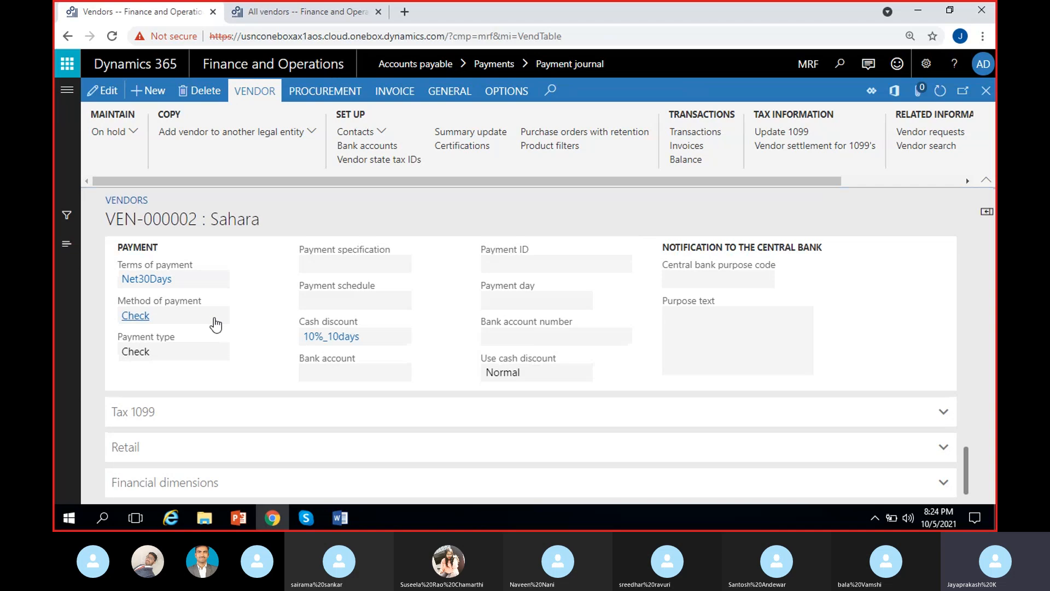
click(215, 322)
click(211, 328)
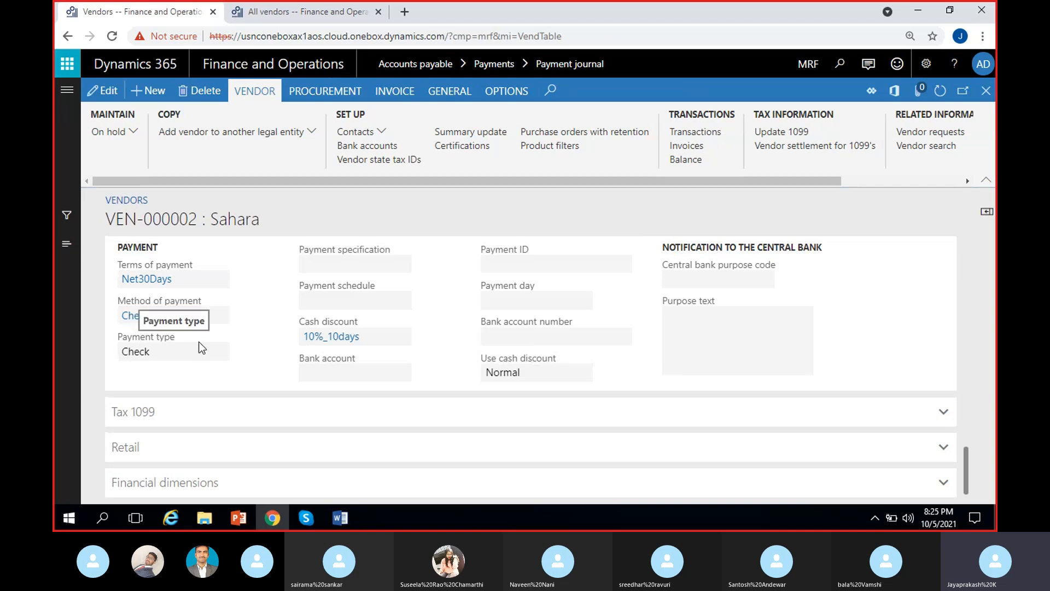
click(987, 90)
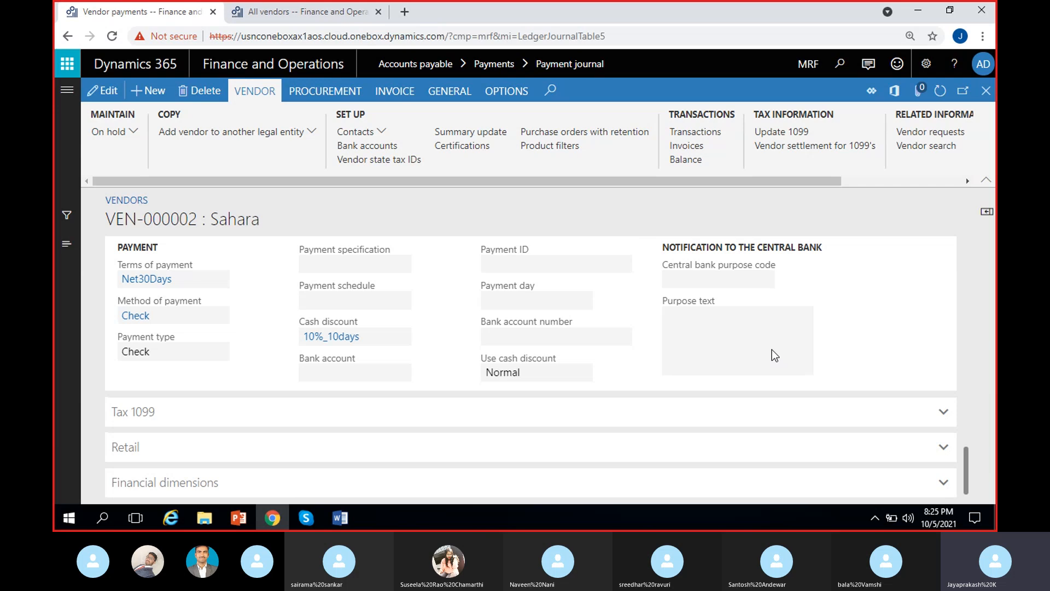
Check the method of payment and its available choices on Sahara's payment line.
scroll(765, 343, right, 5)
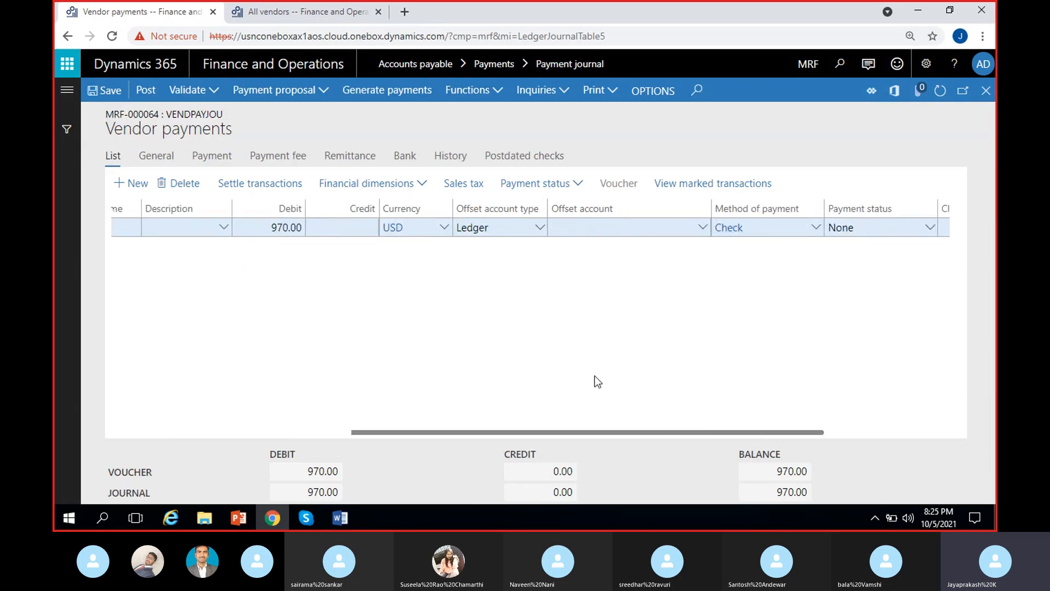
click(818, 230)
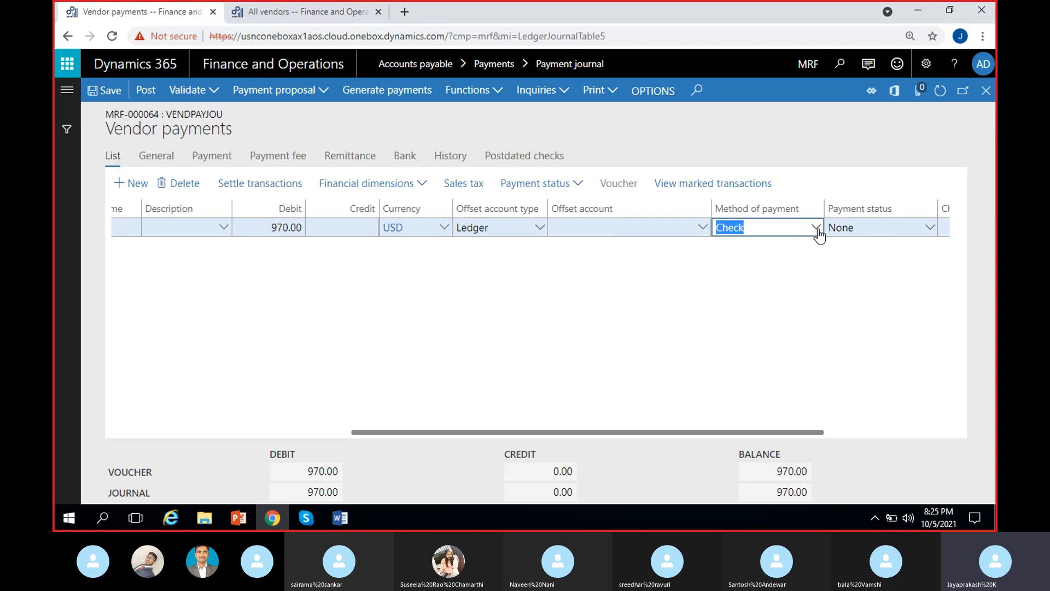
click(819, 230)
click(586, 281)
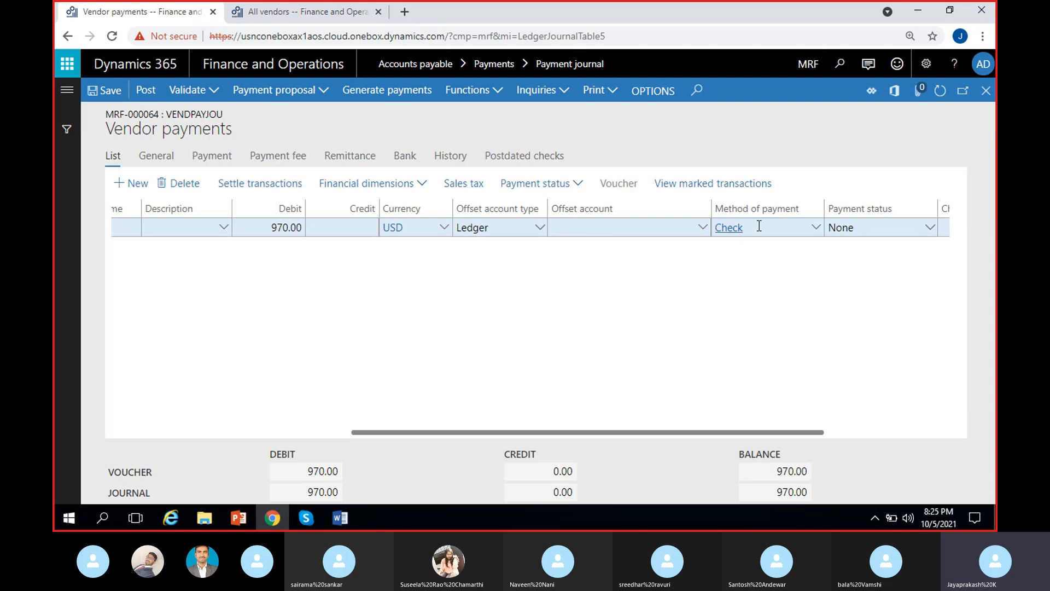
Set the payment line's offset account type to Bank with offset account ICICI-1, and save the journal.
click(530, 233)
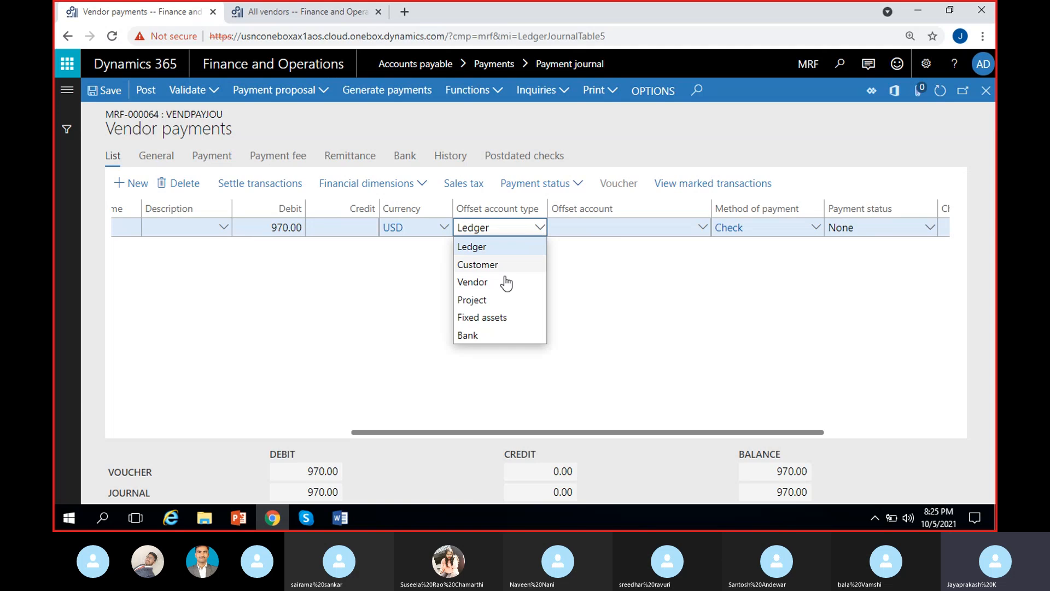
click(479, 336)
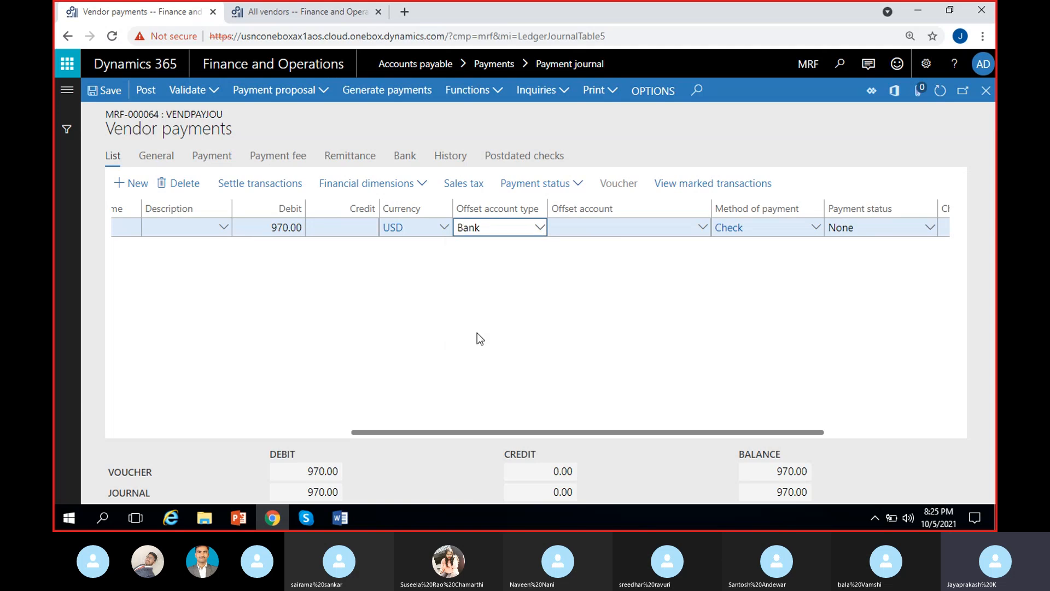
click(563, 307)
click(702, 228)
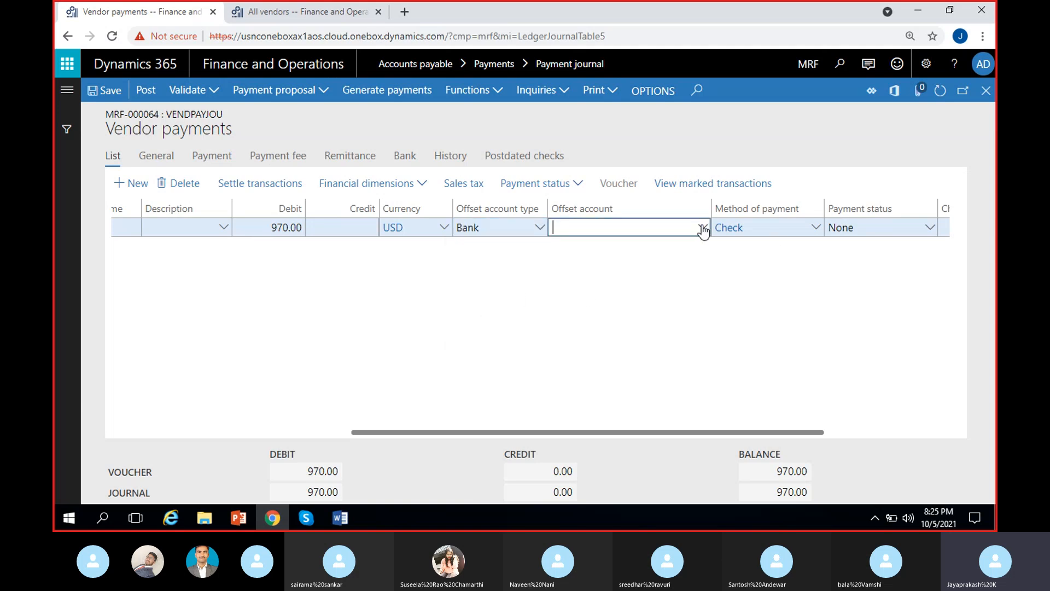
click(703, 229)
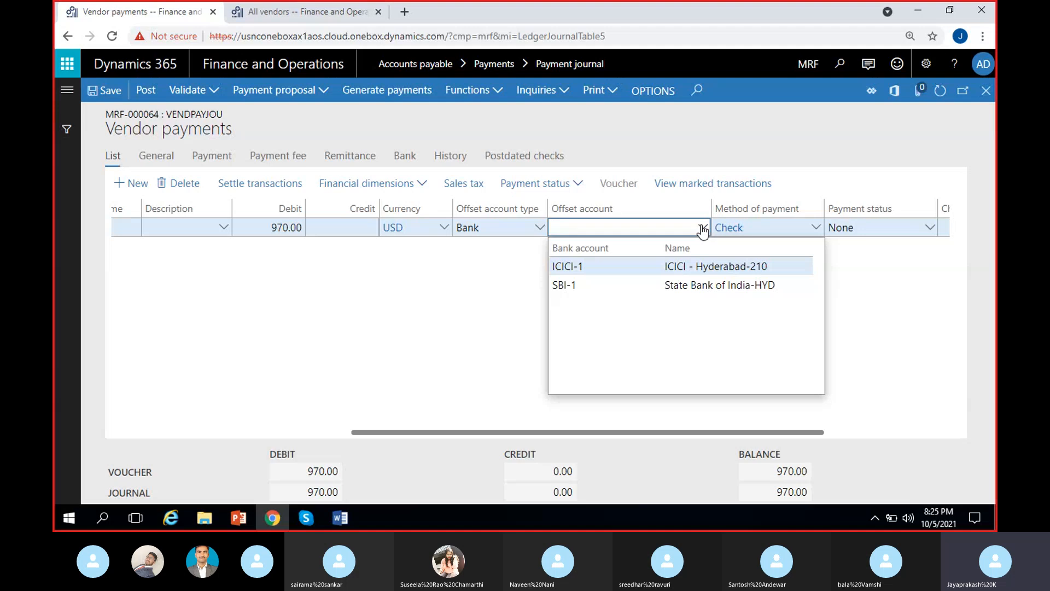
click(600, 267)
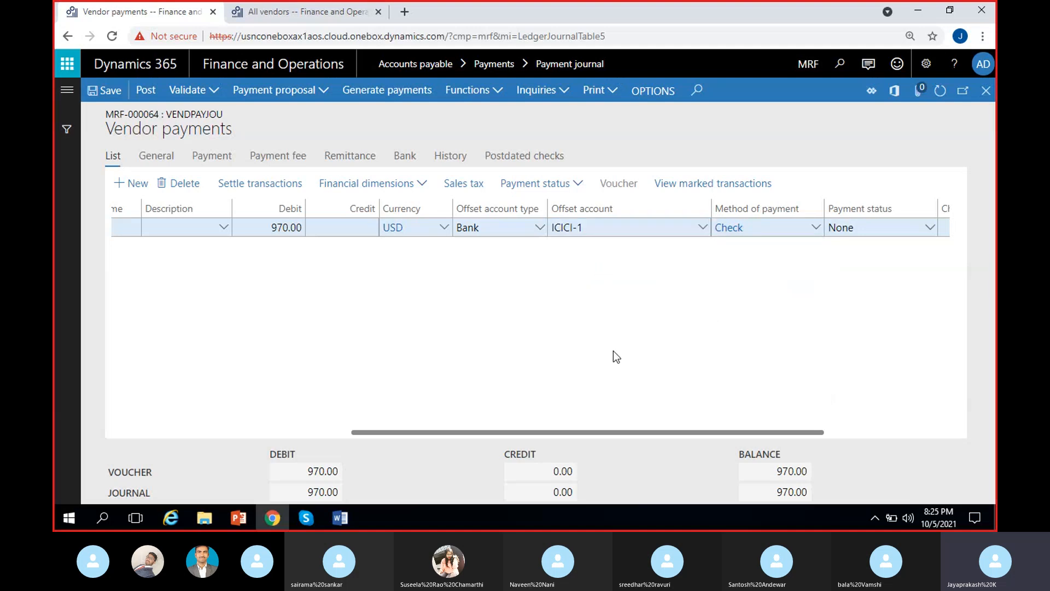
click(111, 97)
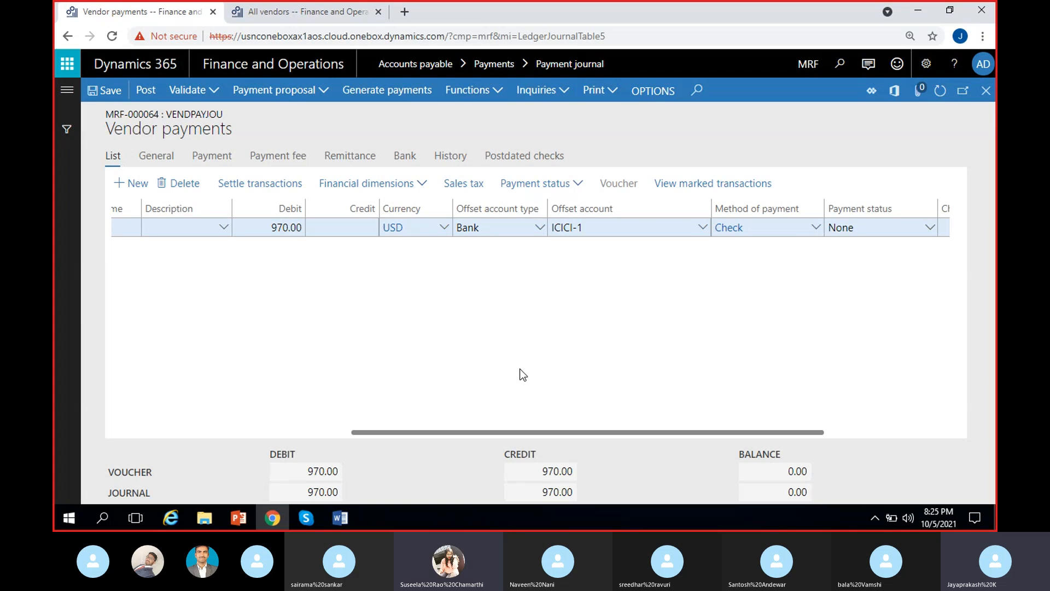
Start generating payments with method of payment Check, export format Check and bank account ICICI-1.
scroll(520, 369, right, 2)
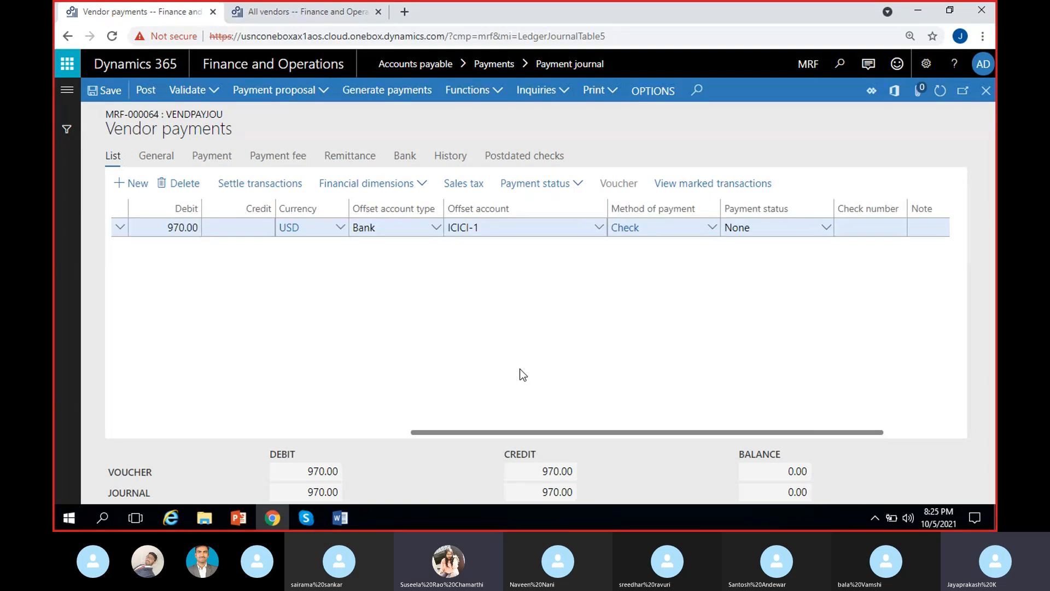
click(401, 94)
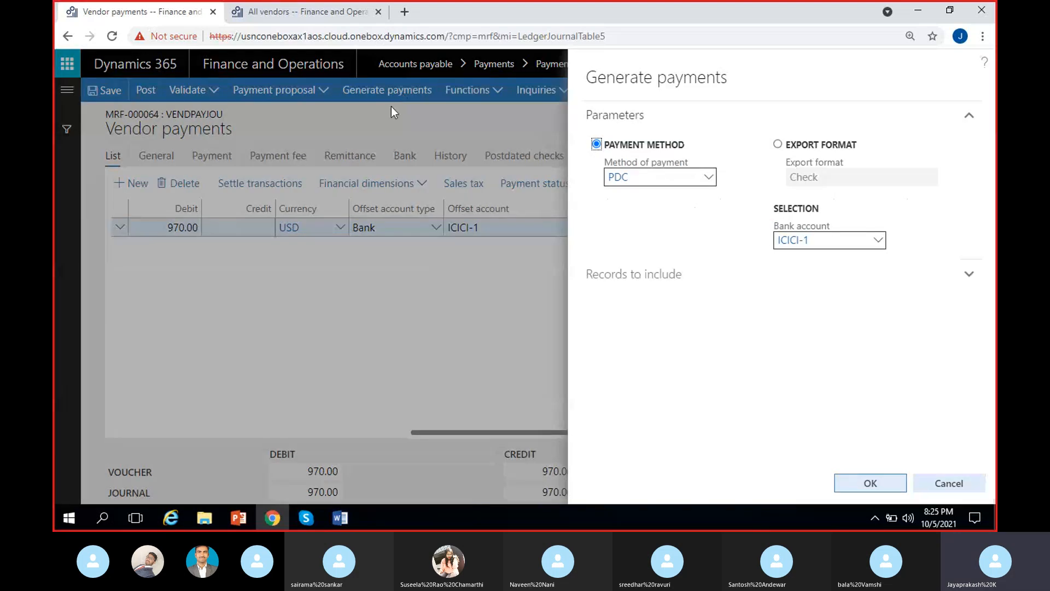
click(709, 176)
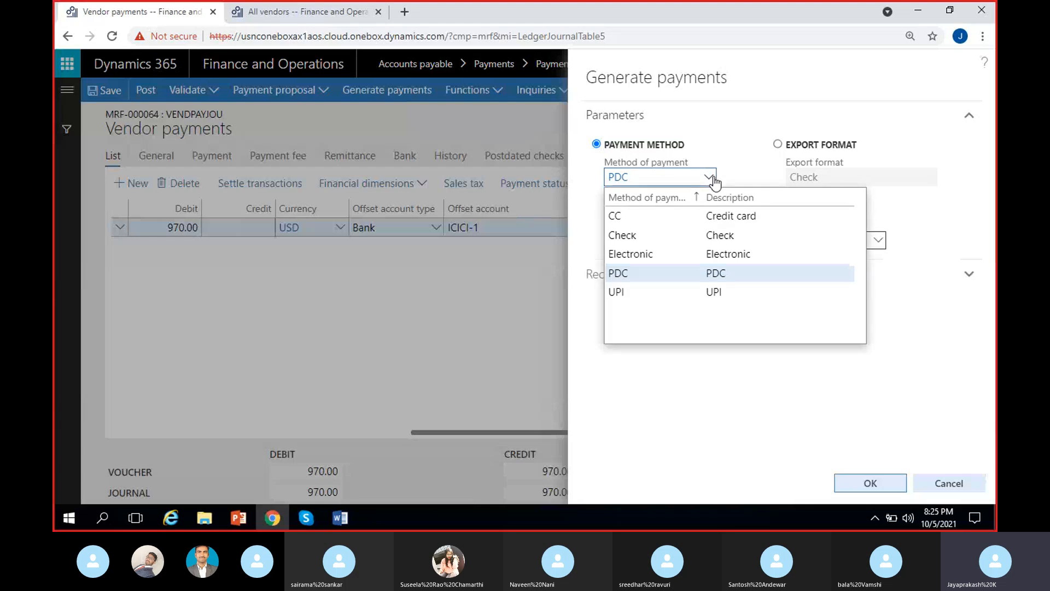
click(673, 238)
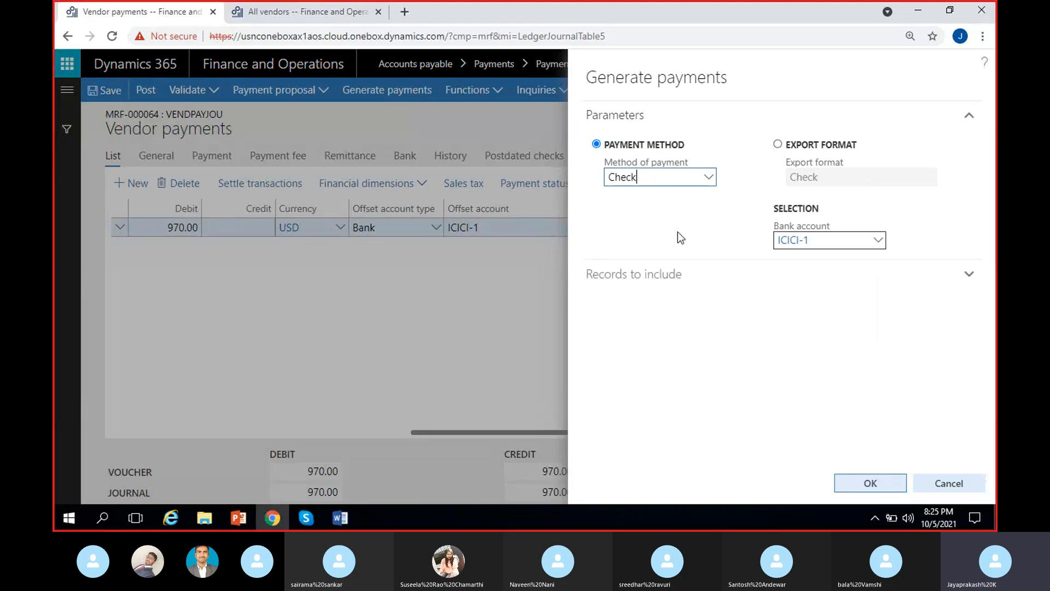
click(778, 144)
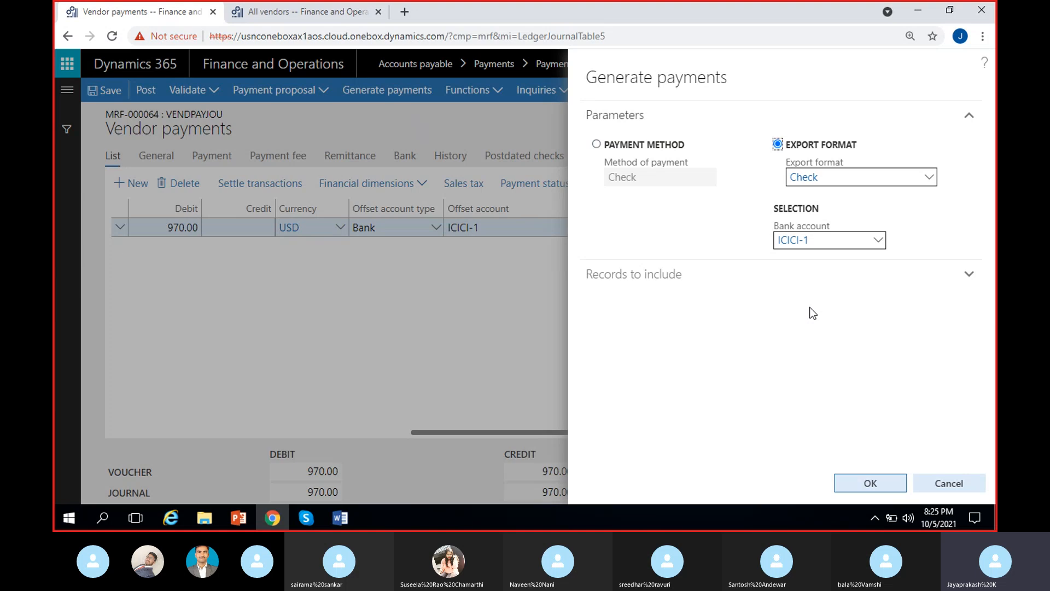
click(867, 481)
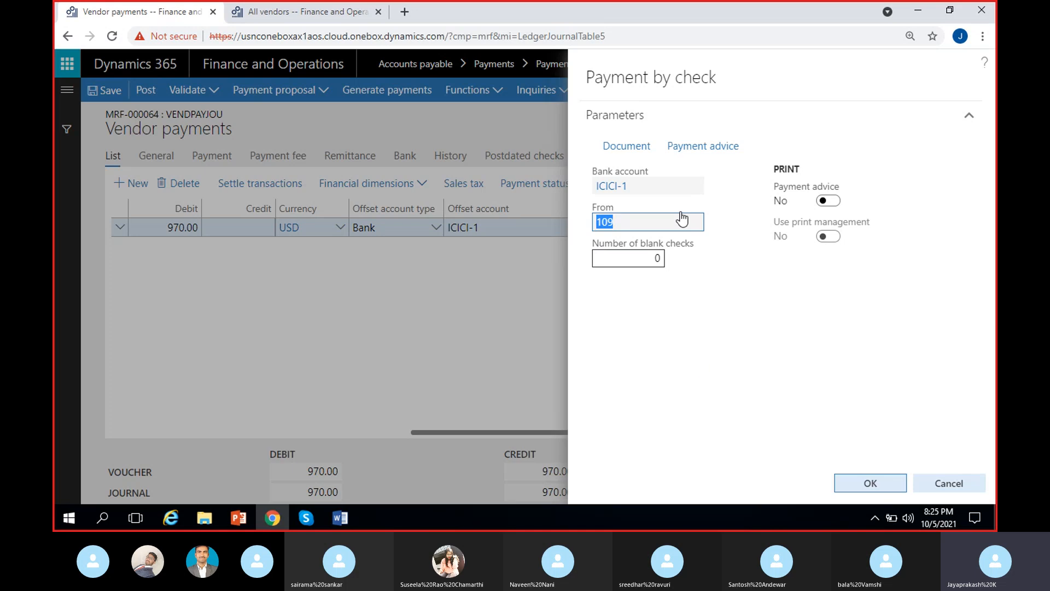
Set the check document's print destination to Screen and submit the payment by check.
click(641, 153)
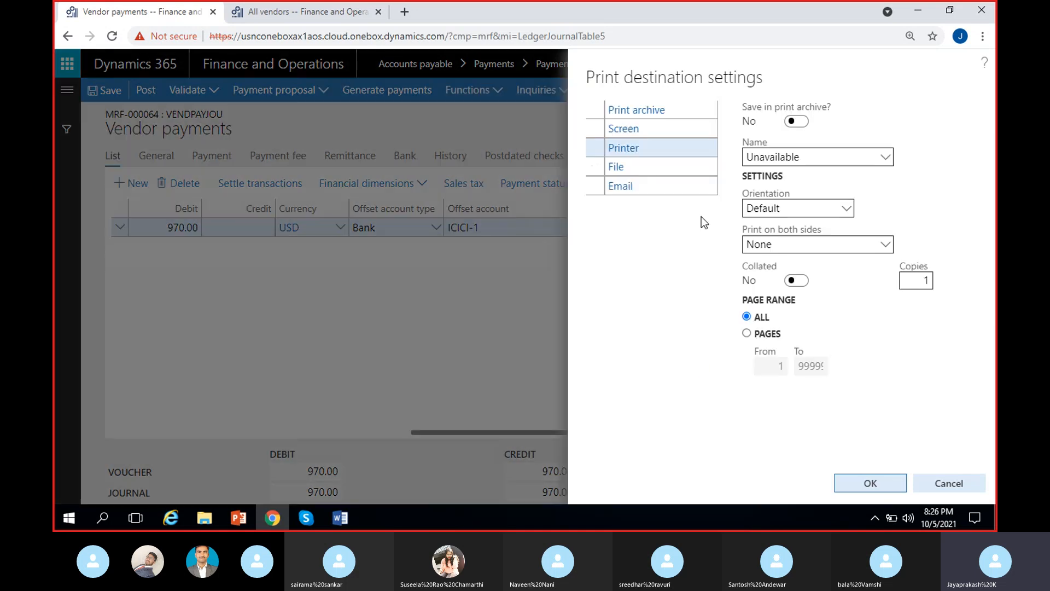
click(657, 129)
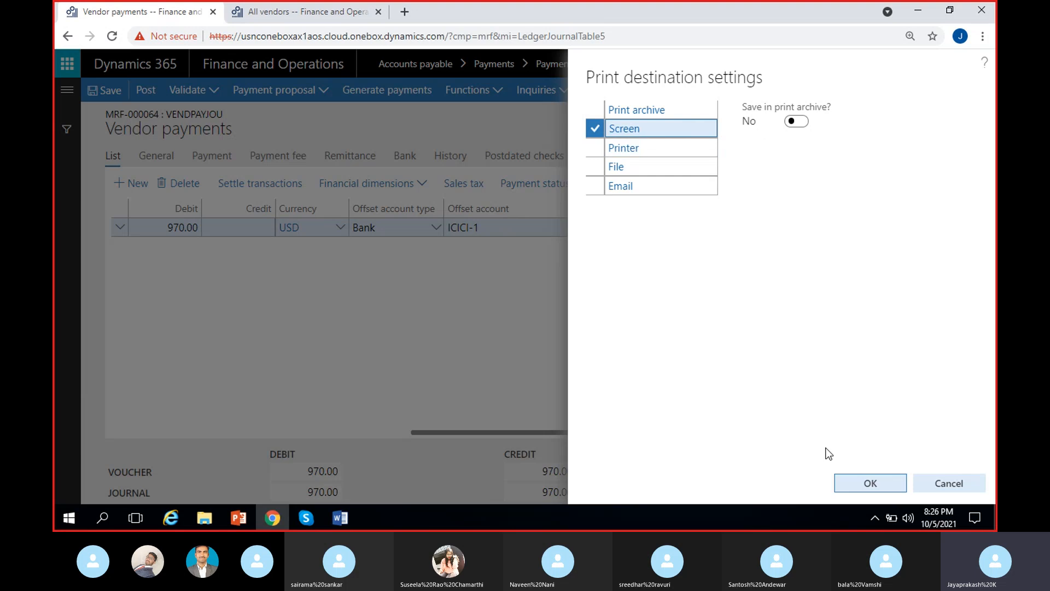
click(871, 483)
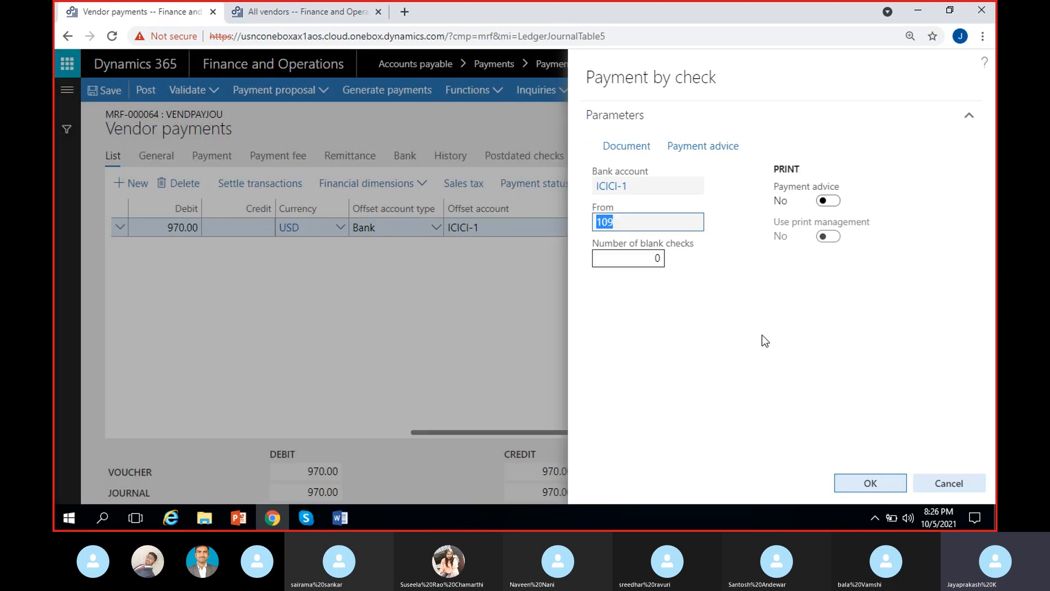
click(867, 484)
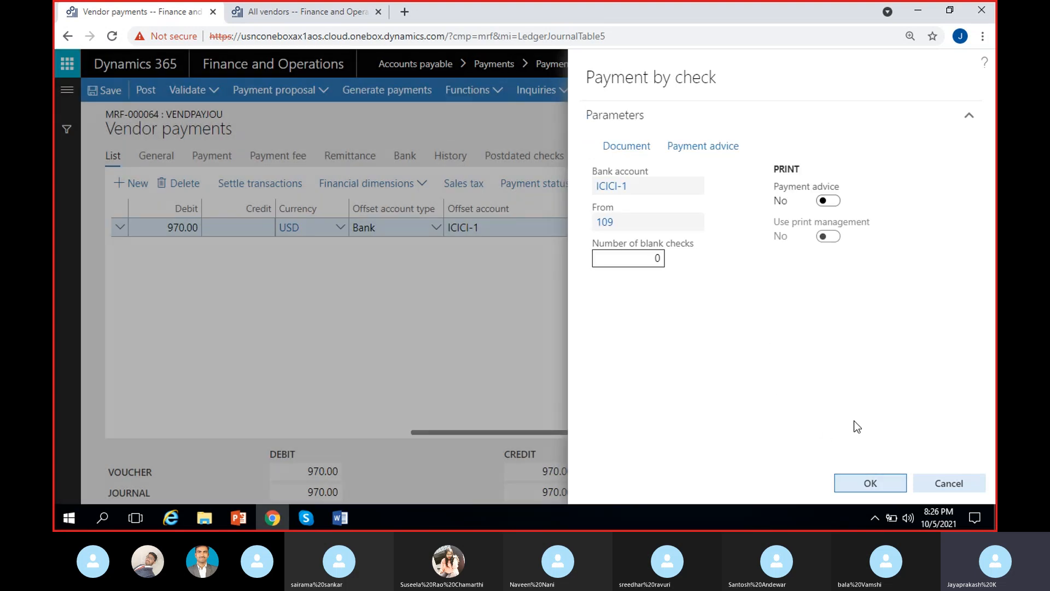
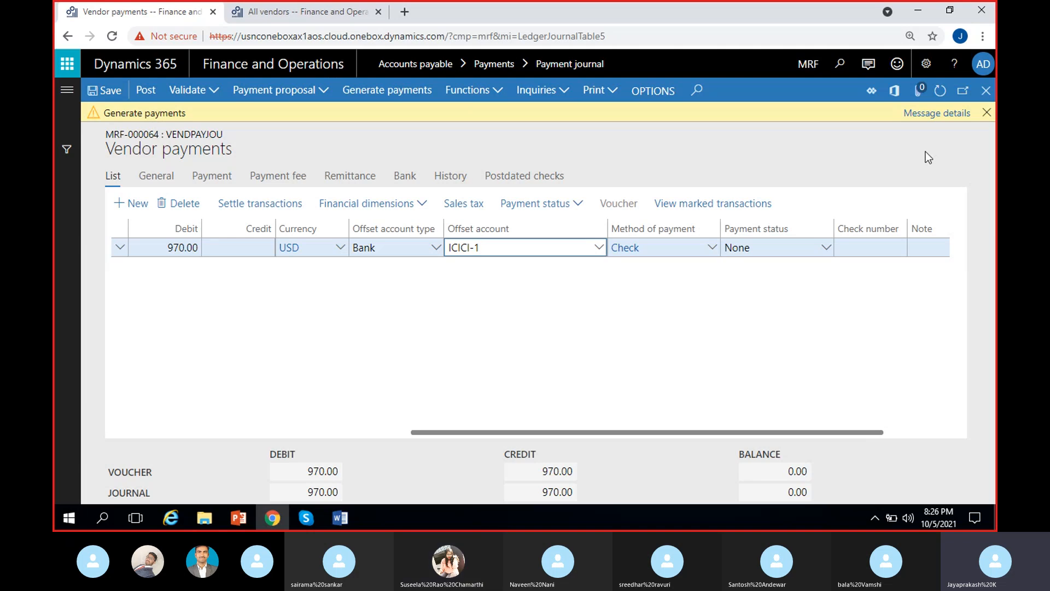
Examine the payment generation message details, including the main account, compare them with Sahara's payment line, and dismiss the message.
click(919, 114)
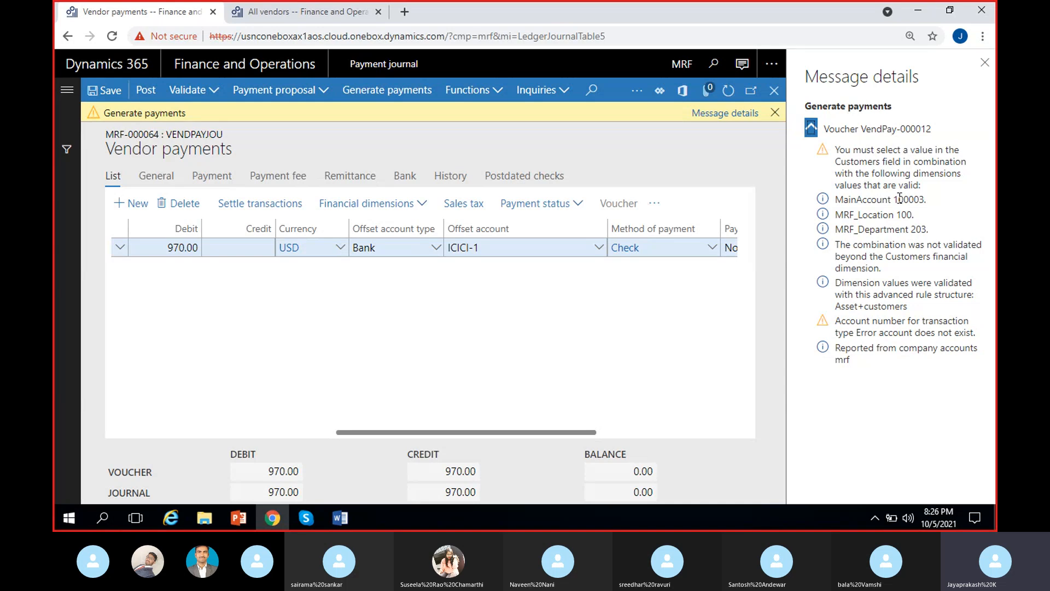
drag(894, 200, 925, 199)
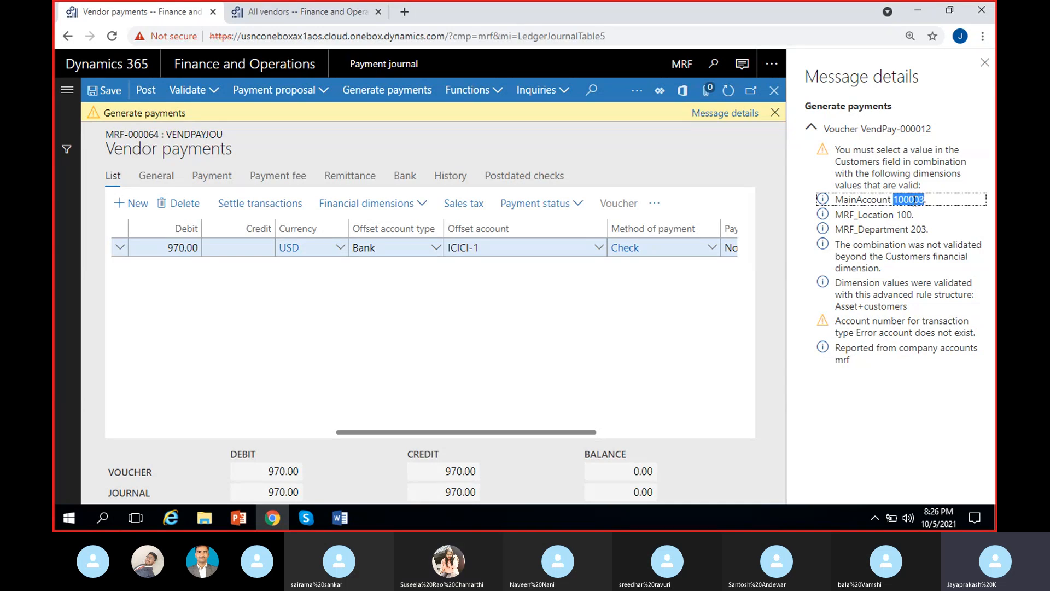
scroll(640, 344, right, 5)
scroll(639, 344, left, 5)
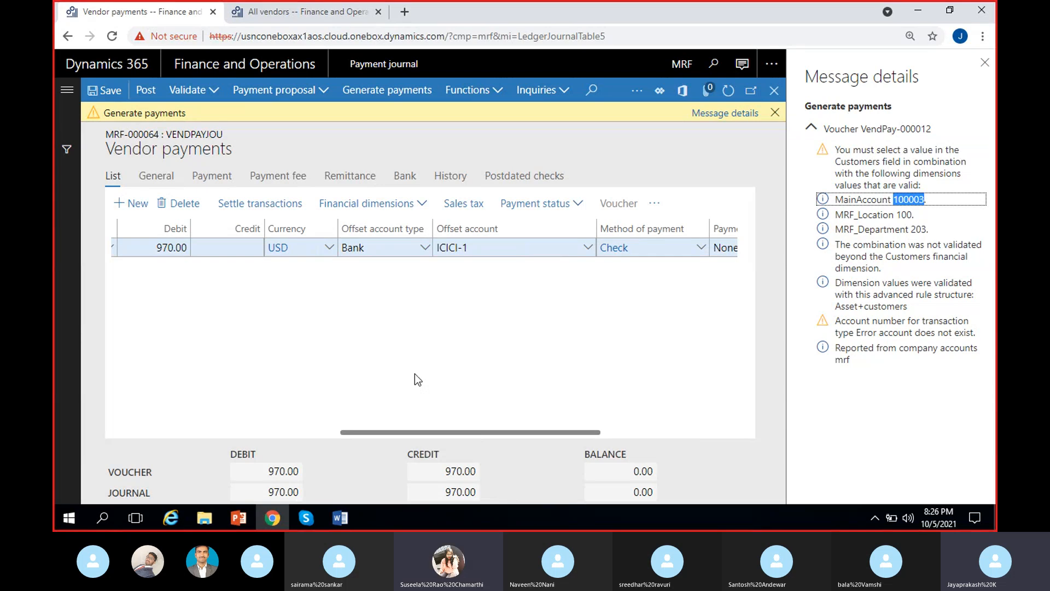
scroll(415, 374, left, 3)
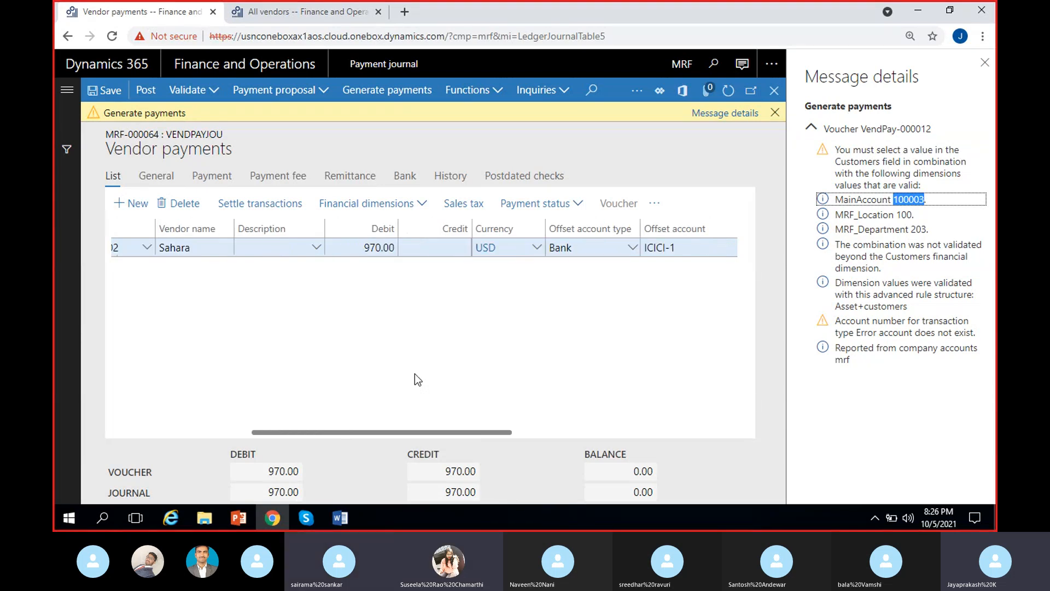
scroll(416, 374, right, 3)
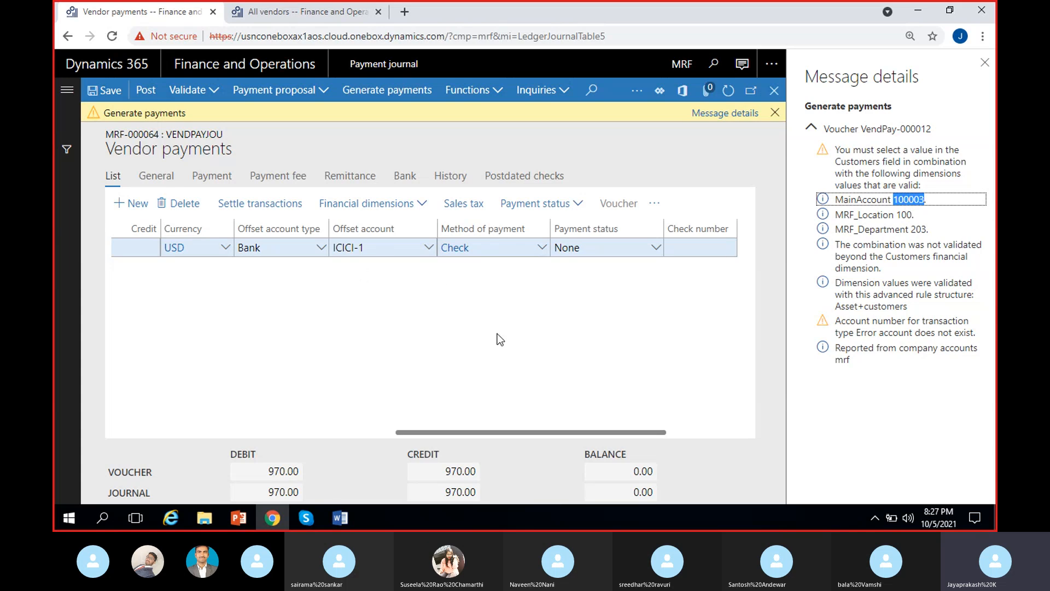
click(896, 199)
drag(896, 200, 928, 204)
click(984, 62)
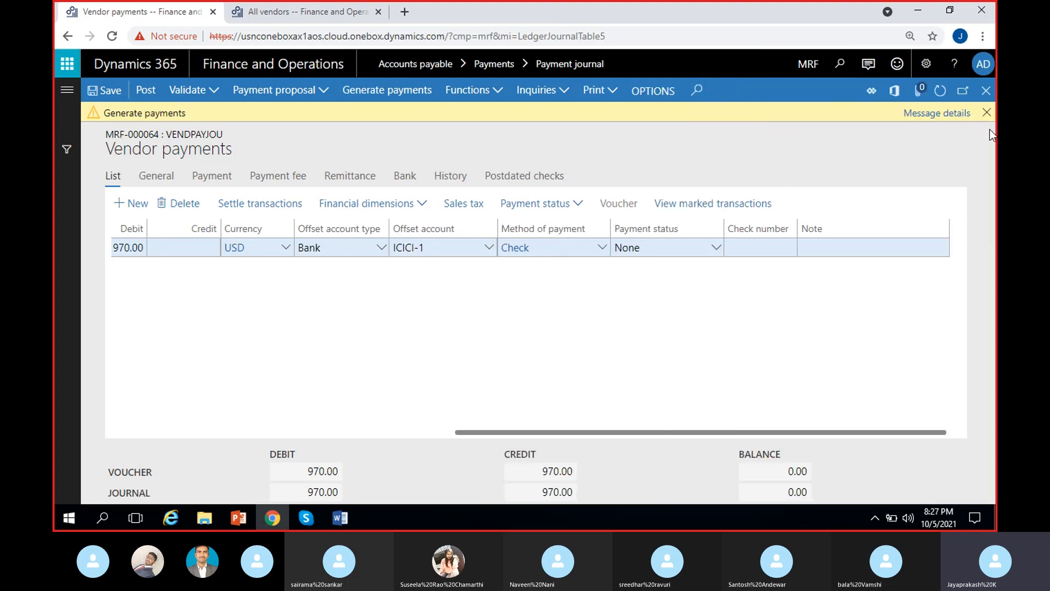
click(990, 115)
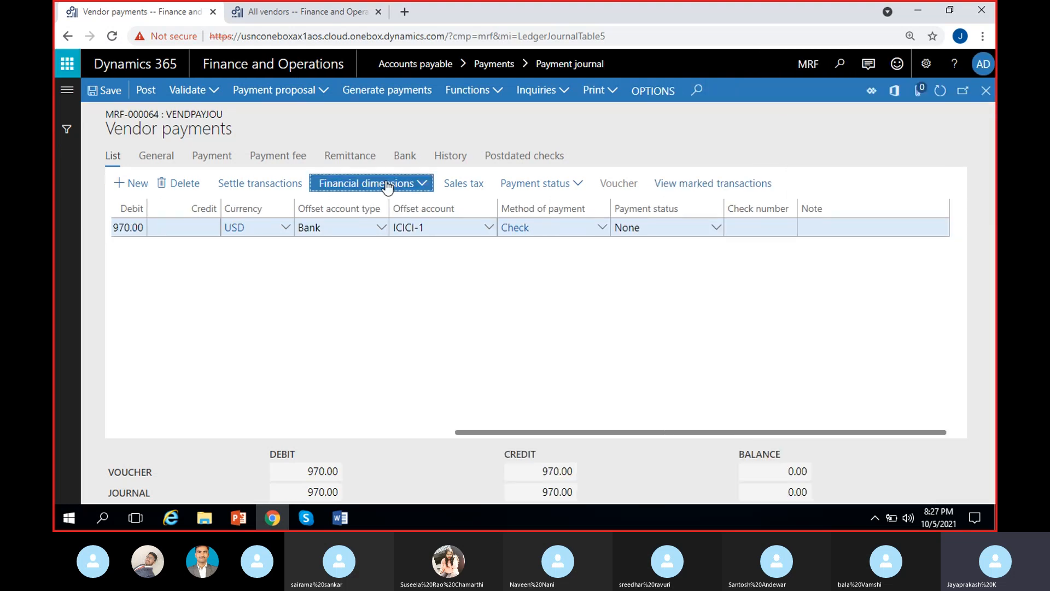
Set the Customers financial dimension of the payment line's offset account to 900.
click(387, 183)
click(353, 225)
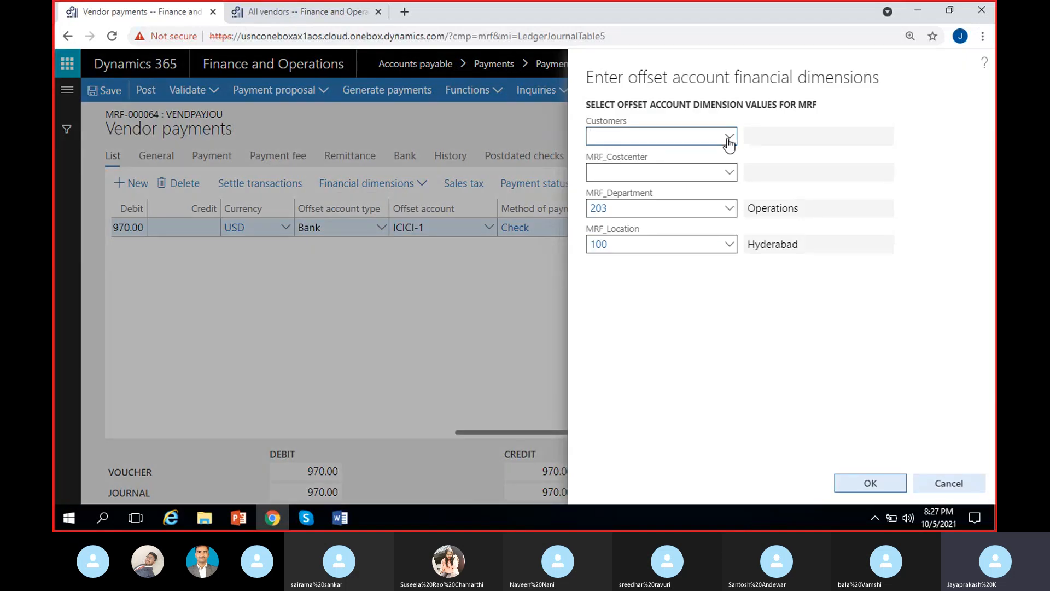
click(729, 138)
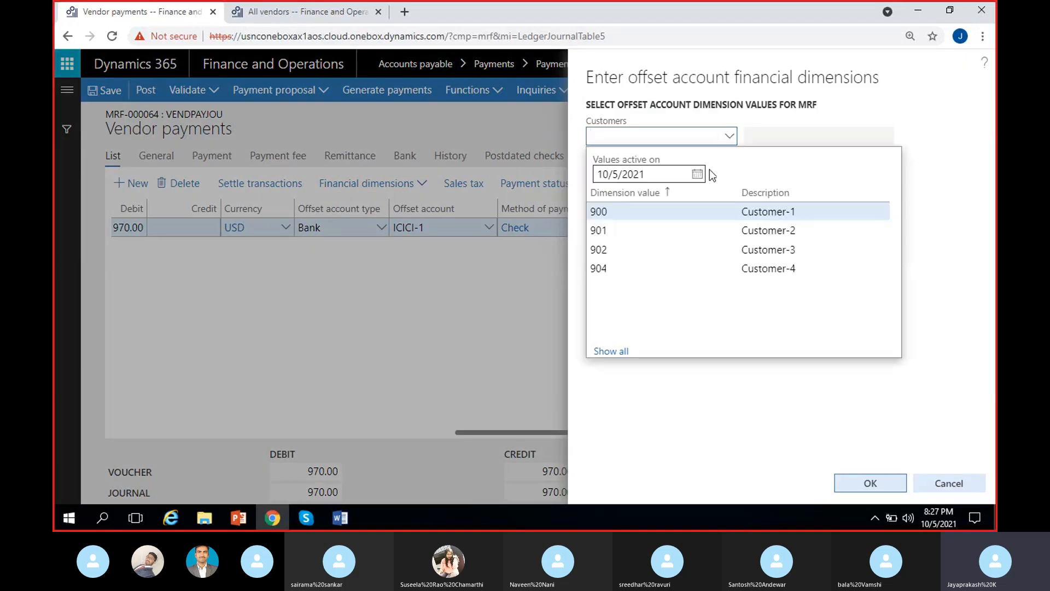
click(652, 211)
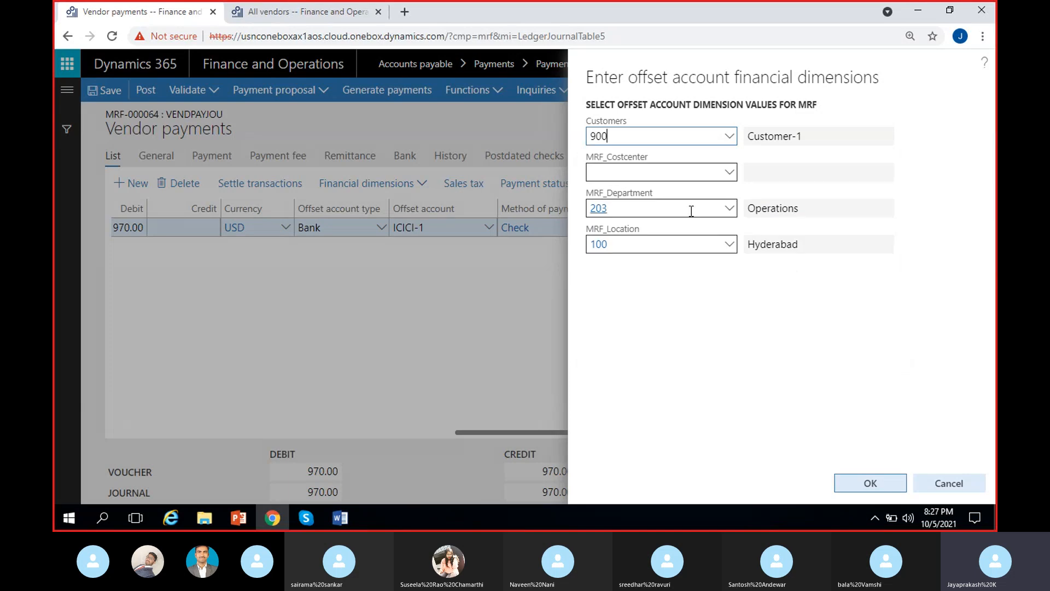
click(869, 483)
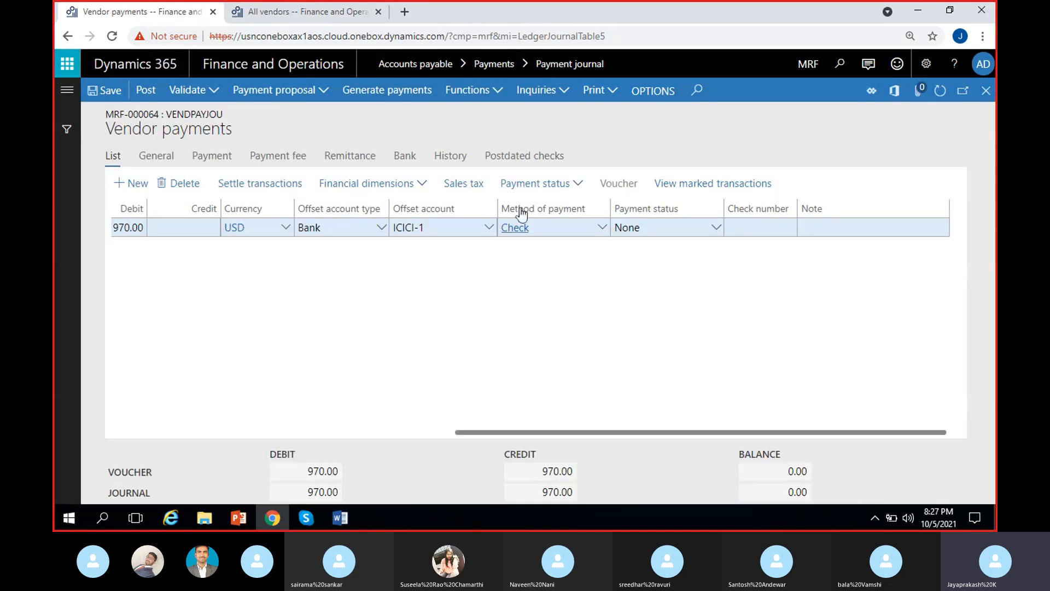
Try again to generate the check payment from ICICI-1 with export format Check and the document printed to Screen.
click(412, 96)
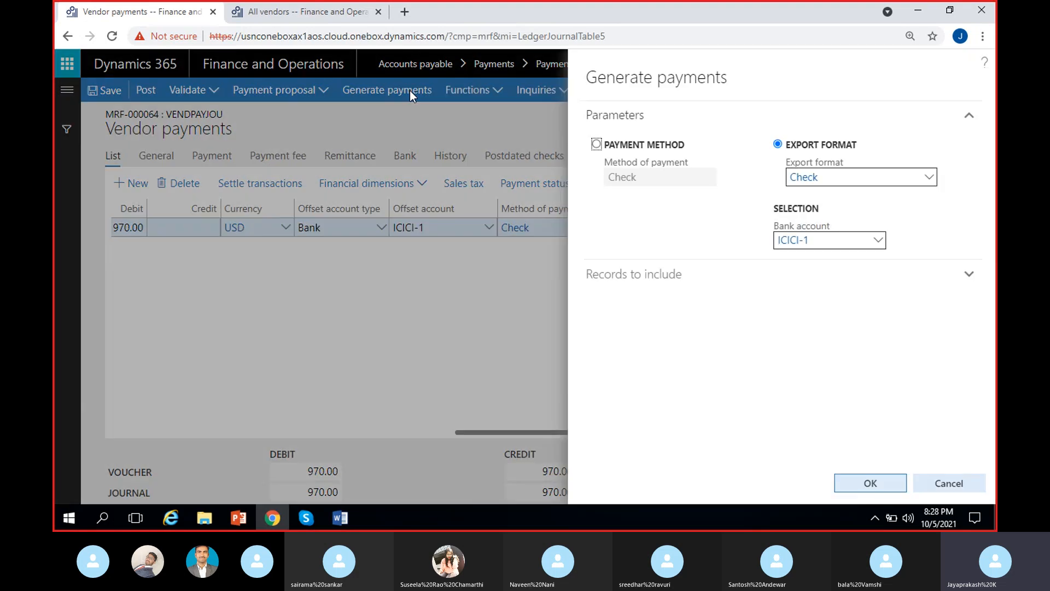
click(870, 484)
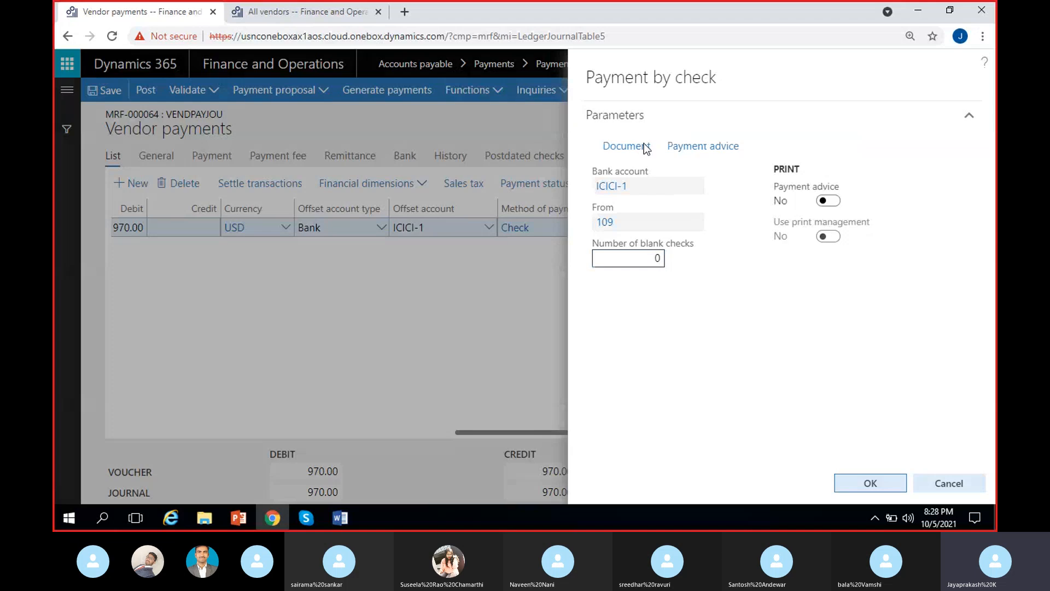
click(645, 147)
click(673, 130)
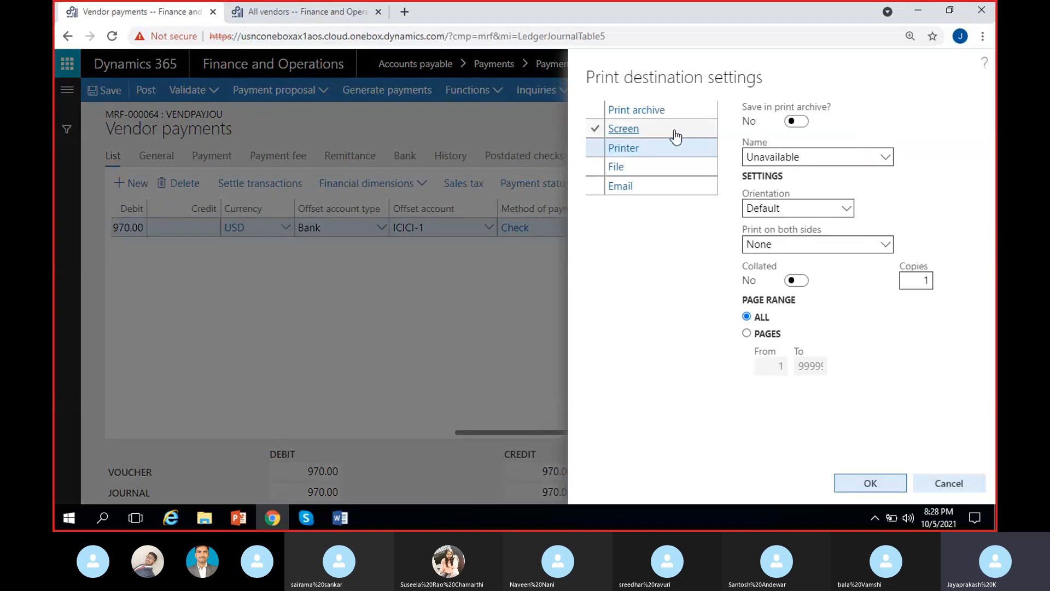
click(870, 482)
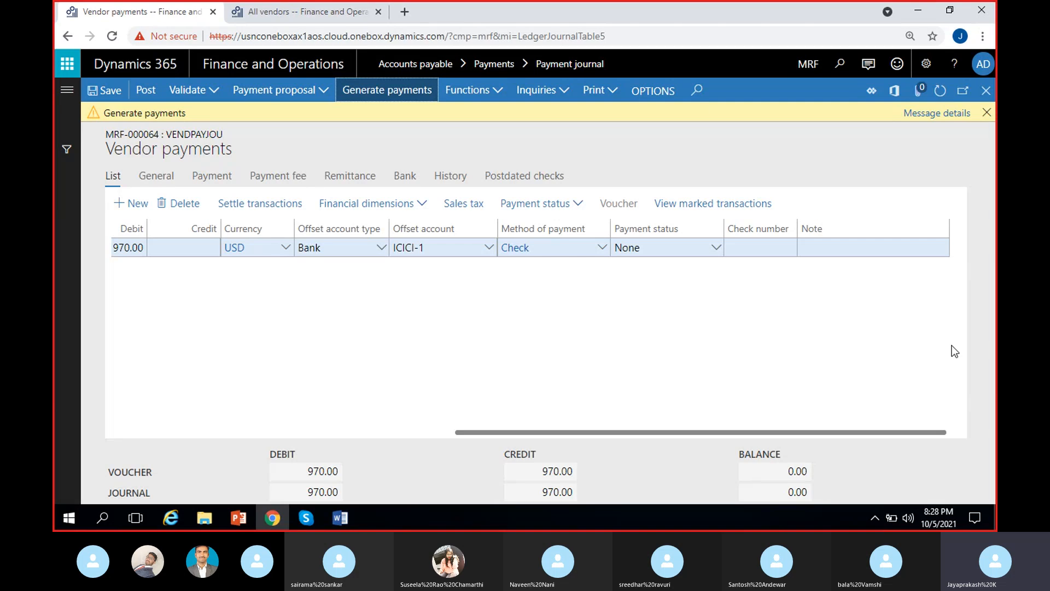
Review the payment generation message details and set the offset account's MRF_Costcenter dimension to CC/1 with MRF_Location 100.
click(922, 113)
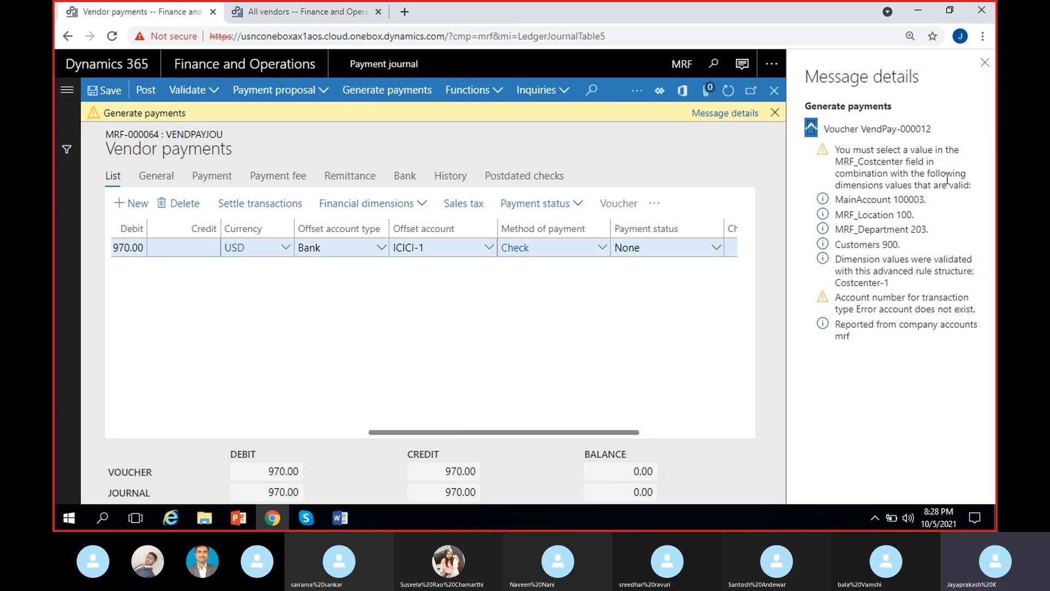
click(985, 63)
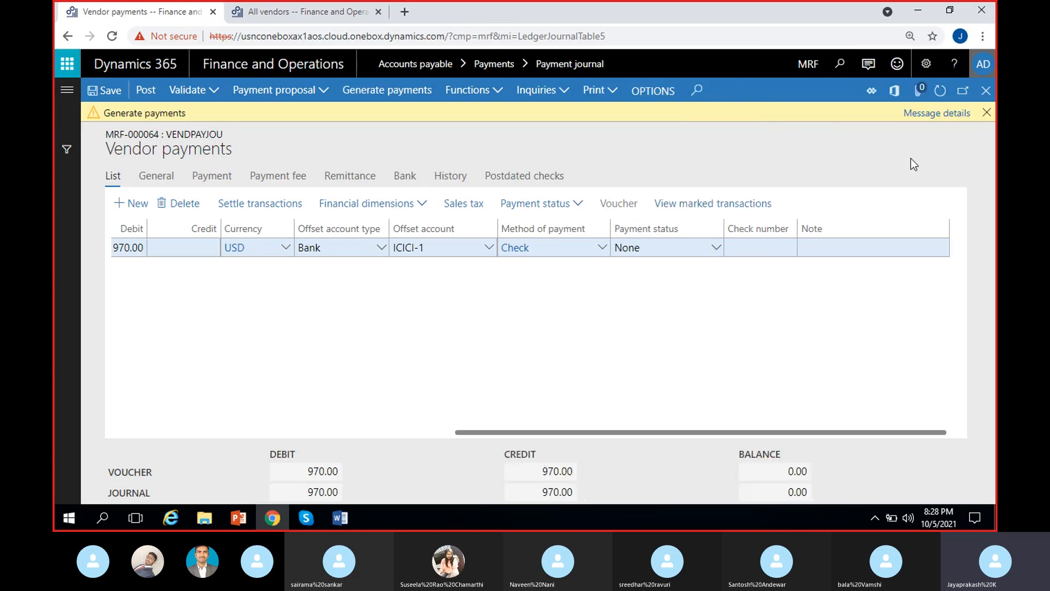
click(405, 203)
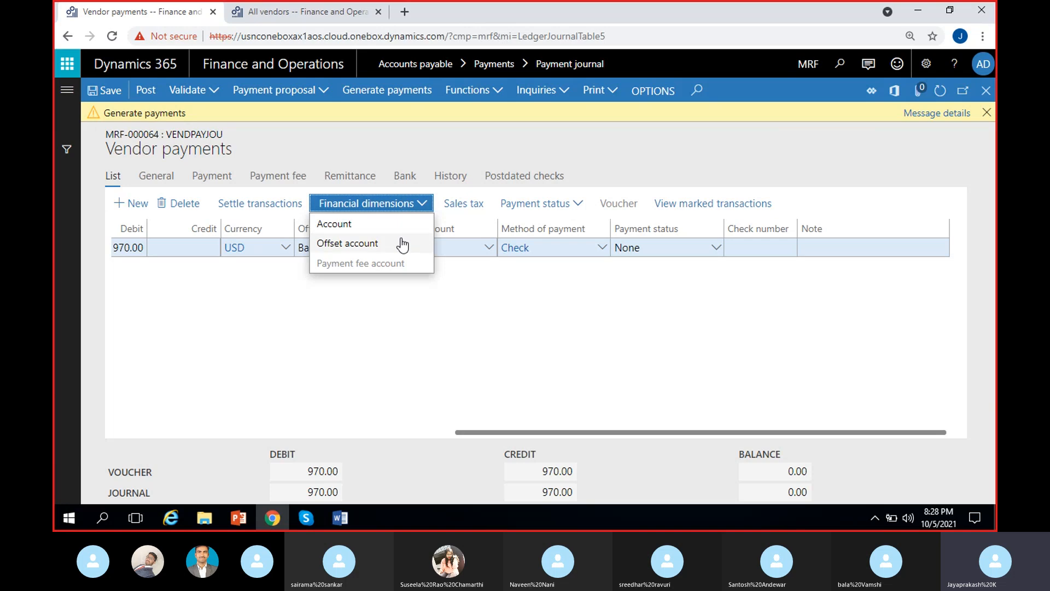
click(401, 242)
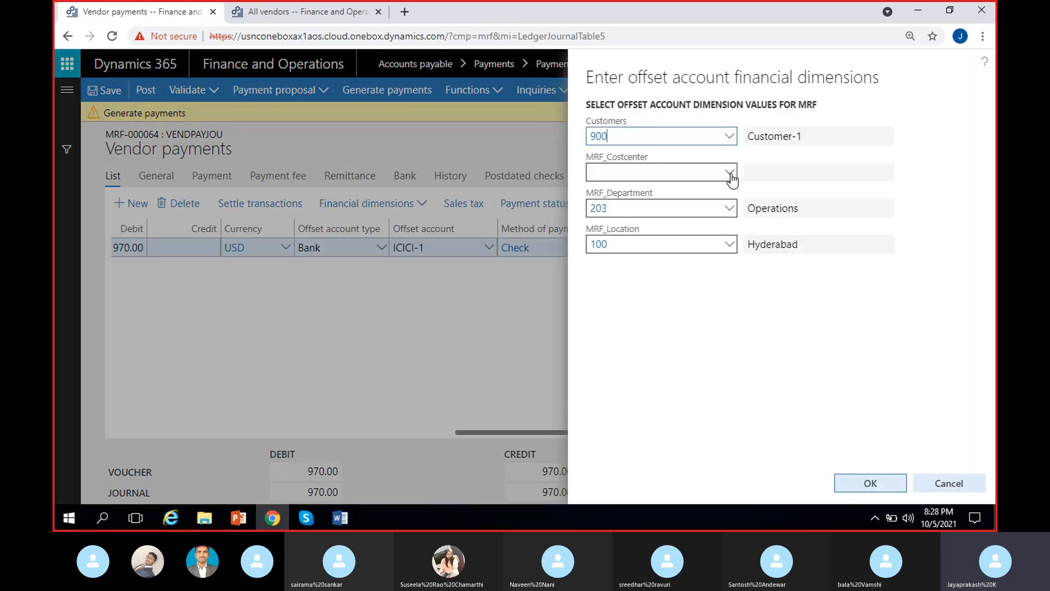
click(730, 173)
click(675, 247)
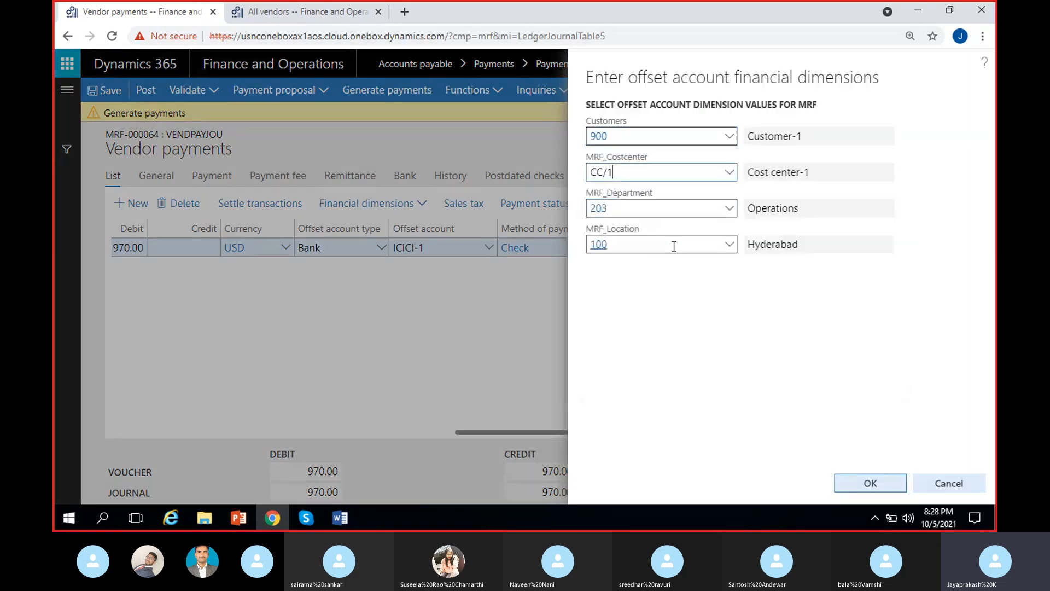
click(623, 248)
click(850, 284)
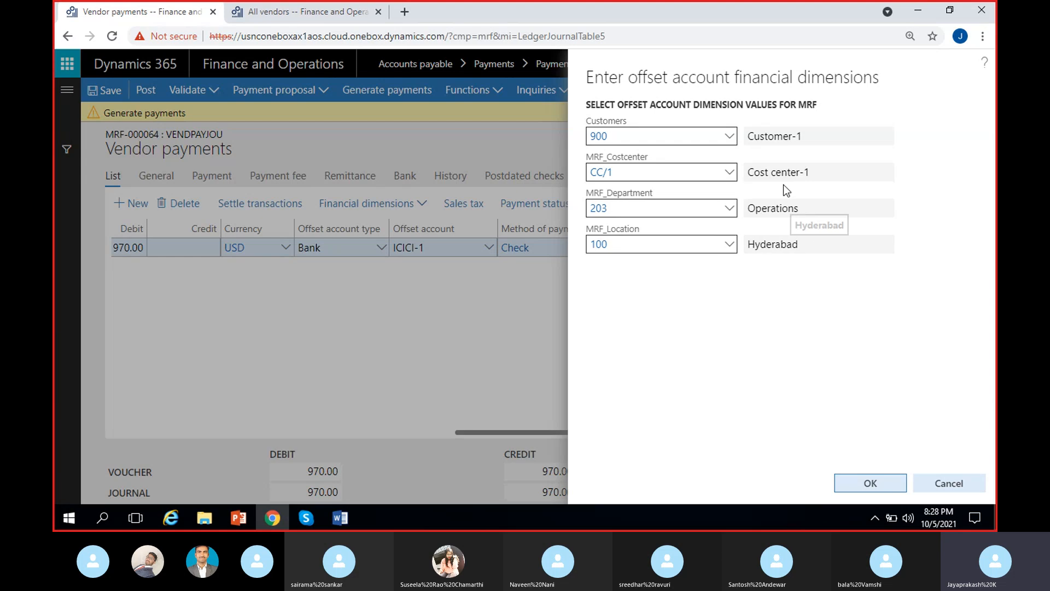
click(857, 481)
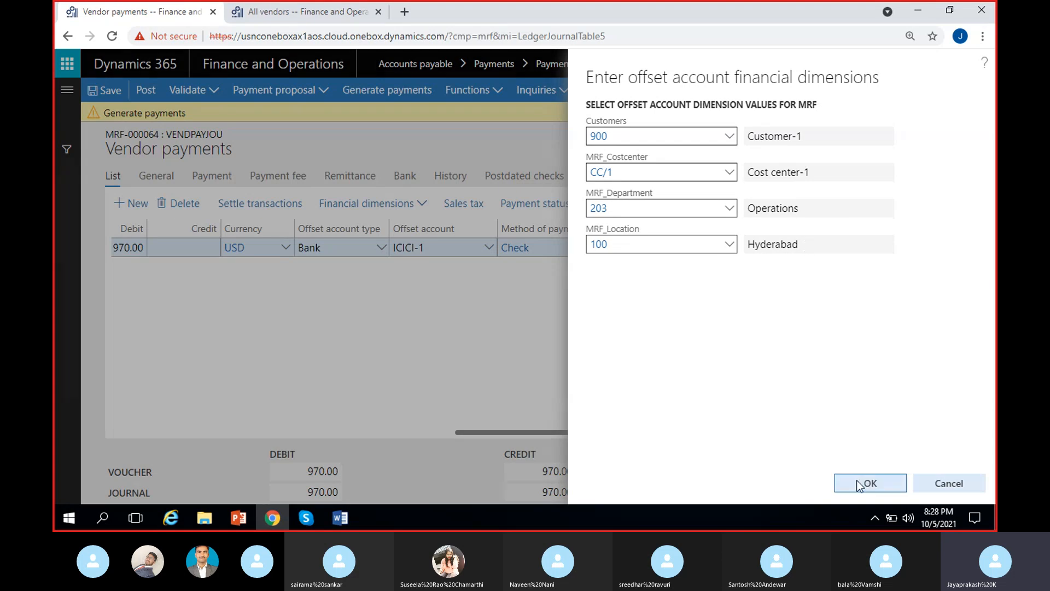
click(988, 113)
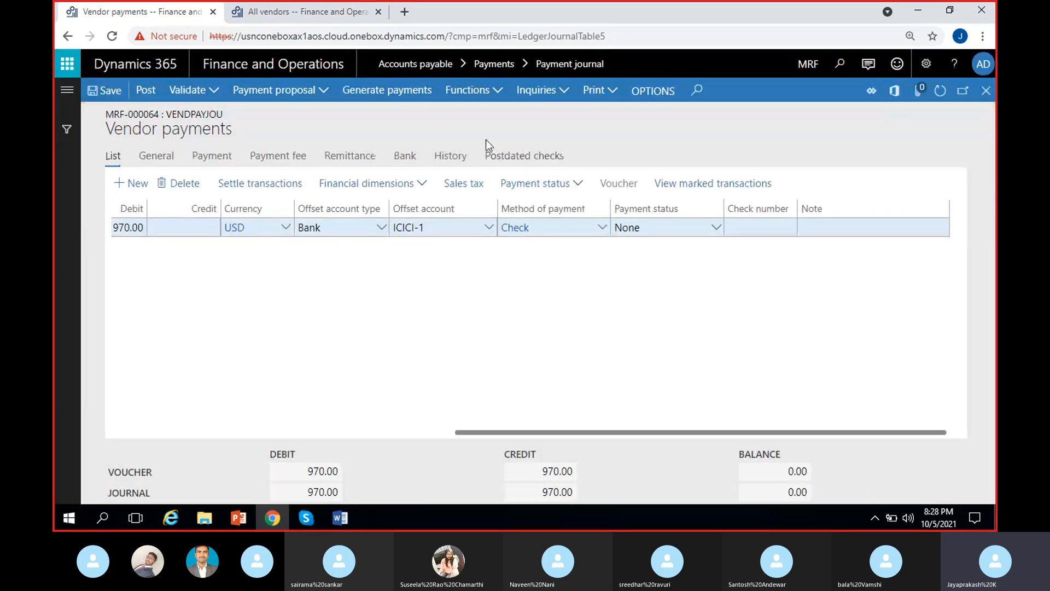
Generate the check payment from bank account ICICI-1 with export format Check and the document's print destination set to Screen.
click(402, 93)
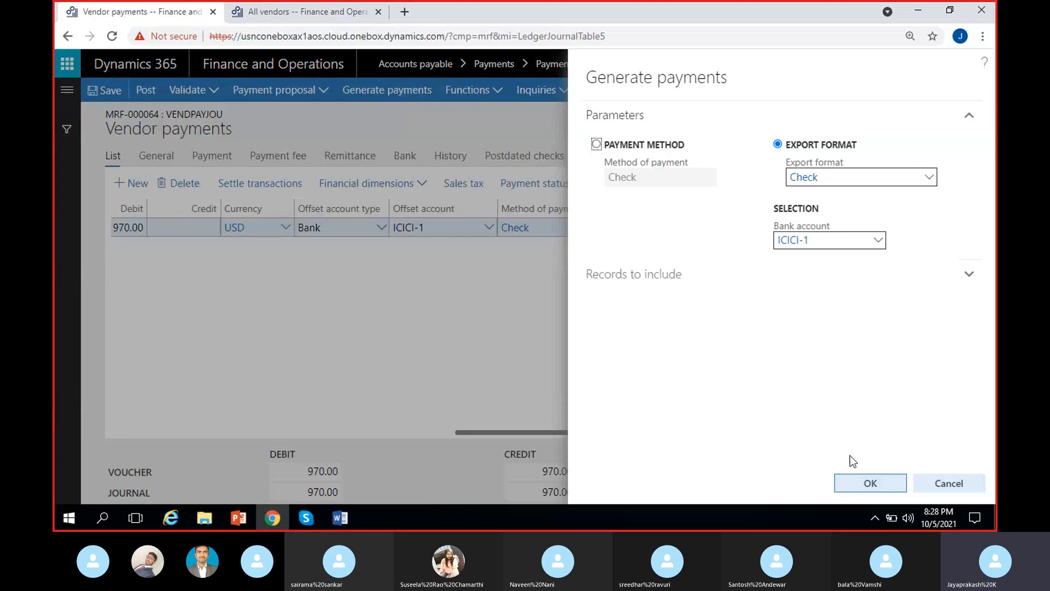
click(870, 484)
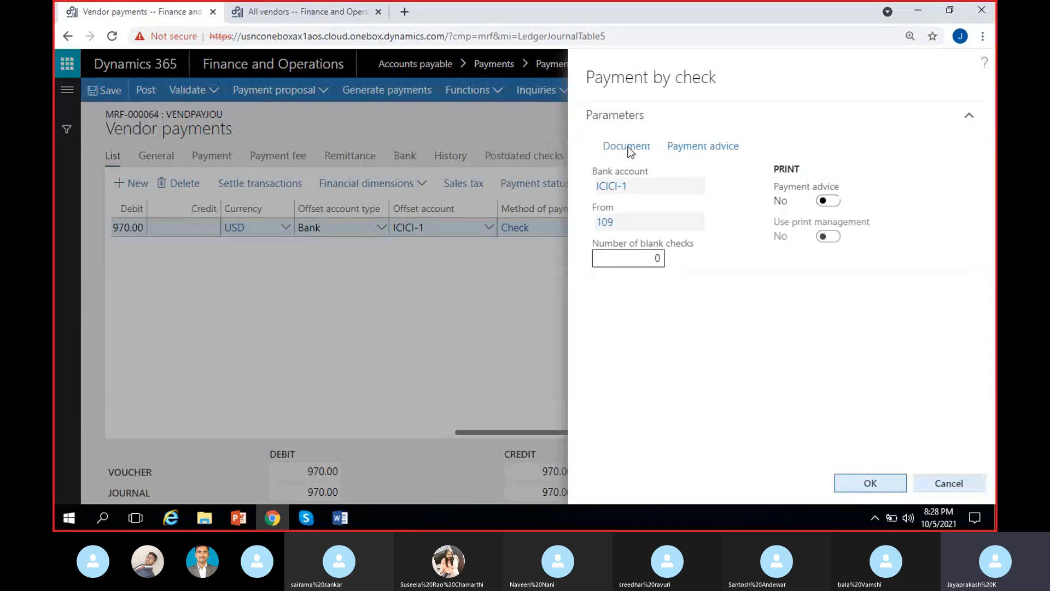
click(628, 146)
click(659, 129)
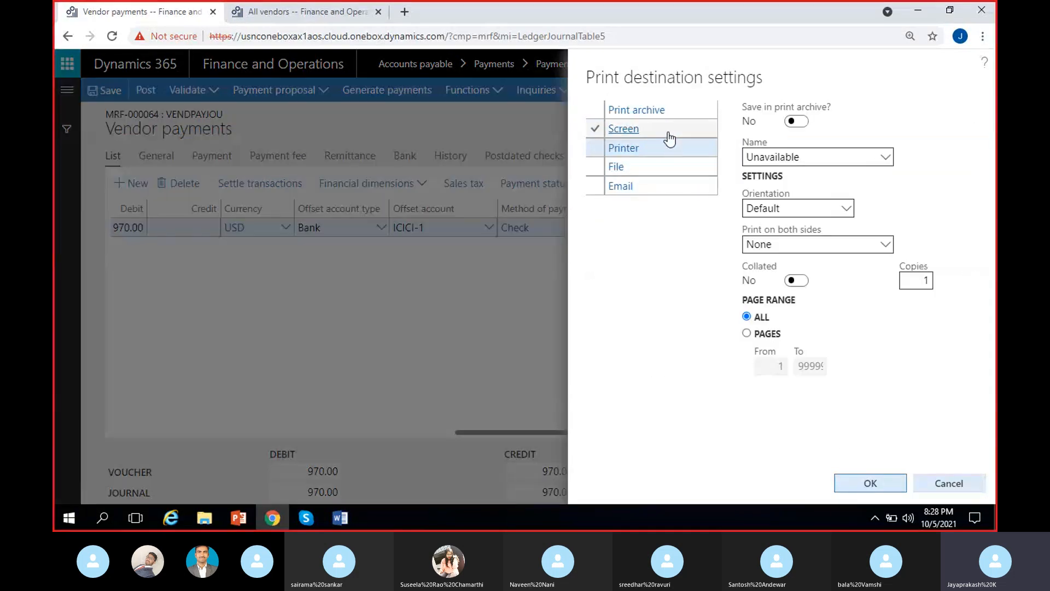
click(870, 481)
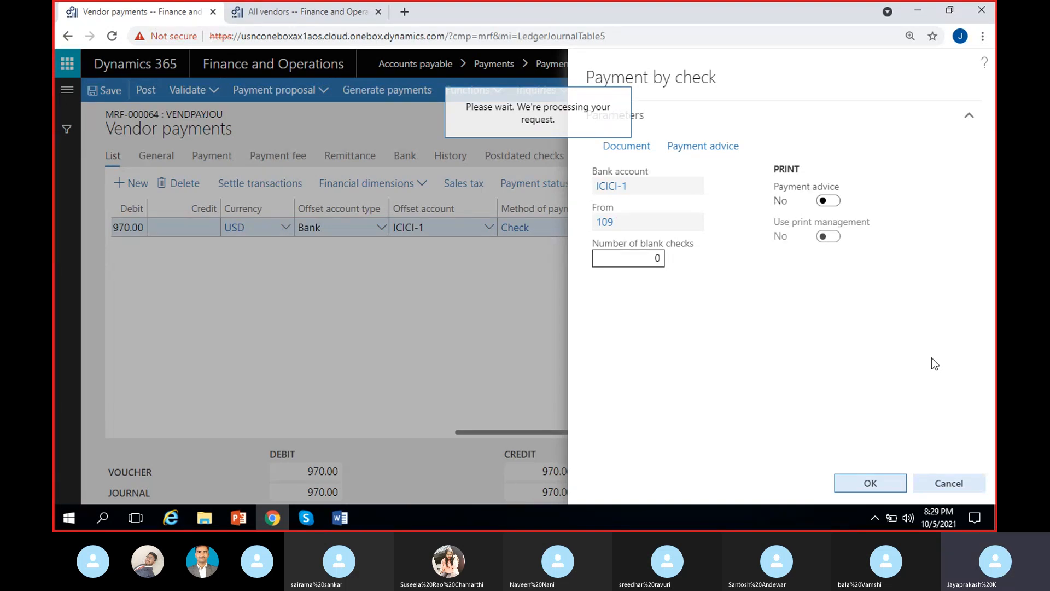
Switch to the Word notes and add the lines "Vendor Ac Dr 970" and "Bank Cr 970" below the bank entry.
click(340, 517)
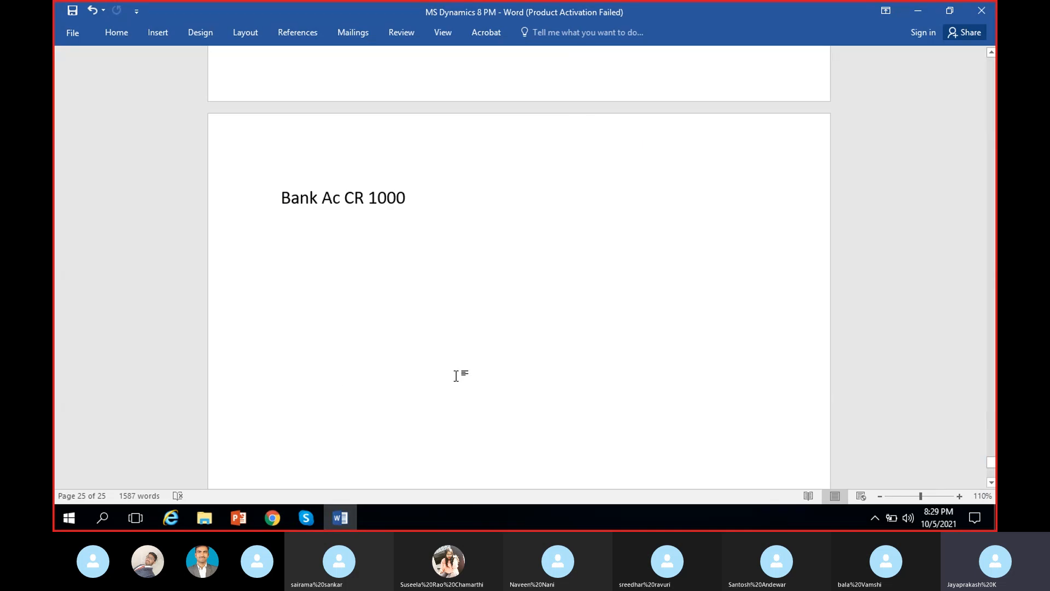
text(Vendor )
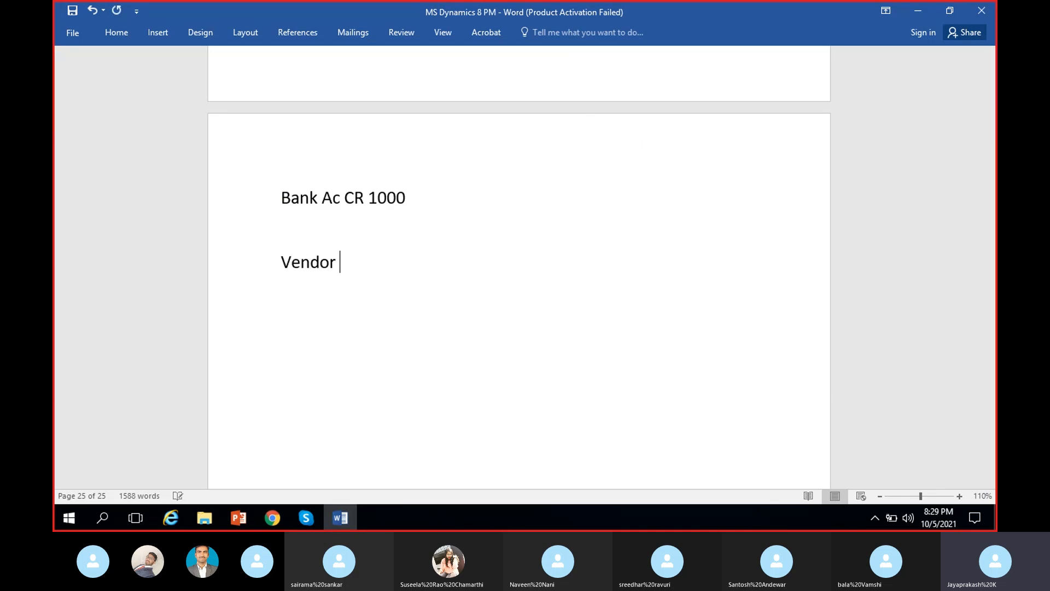
text(Ac Dr 970 )
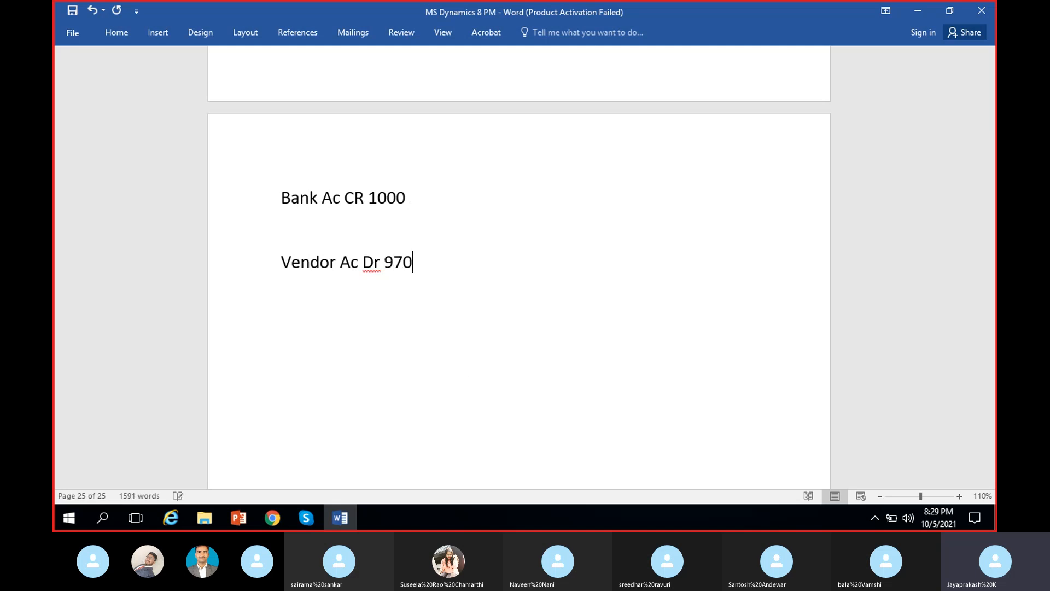
text(Bank Cr 970)
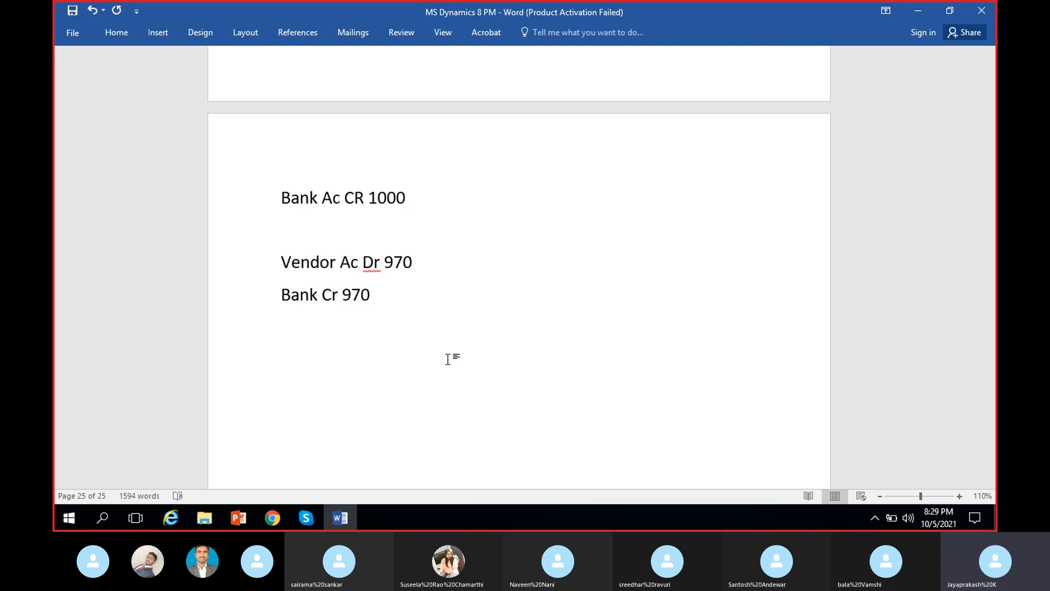
key(Return)
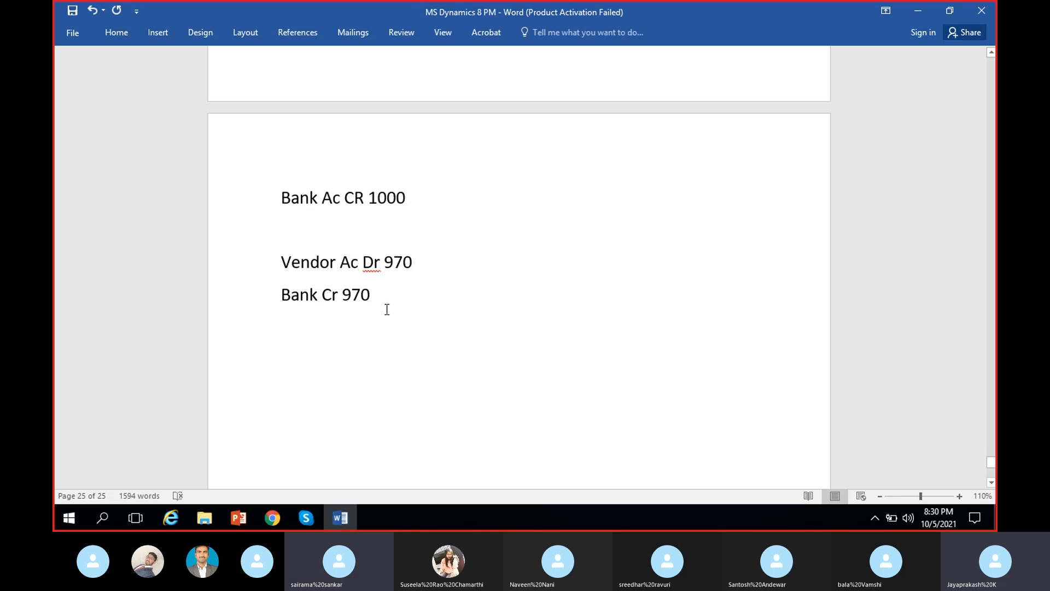
click(305, 367)
drag(384, 298, 283, 274)
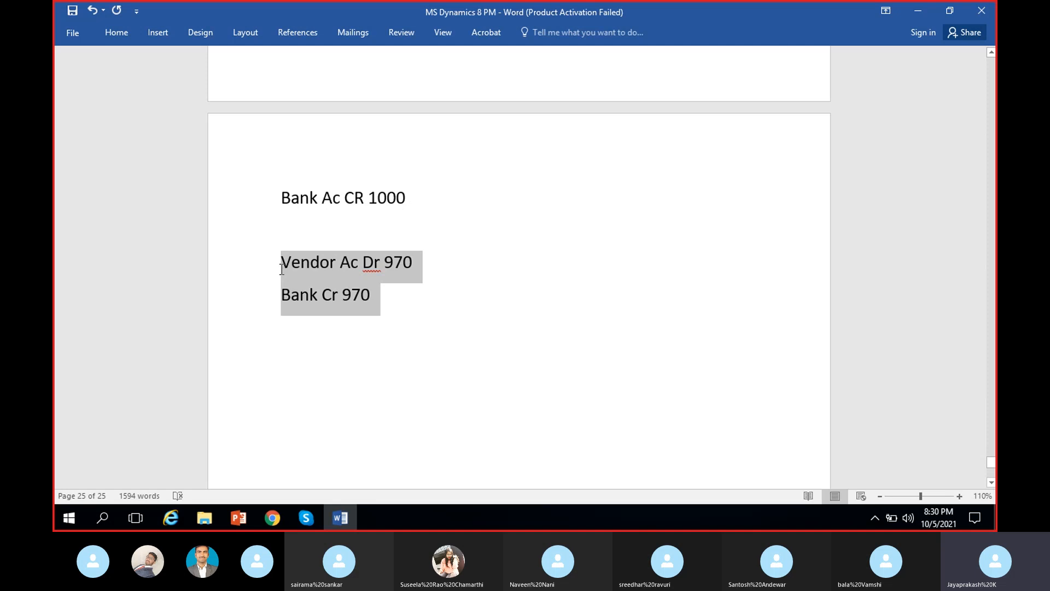
Add the line "Vendor Cash discount CR 30" below the 970 entries, leaving a blank line between.
click(300, 357)
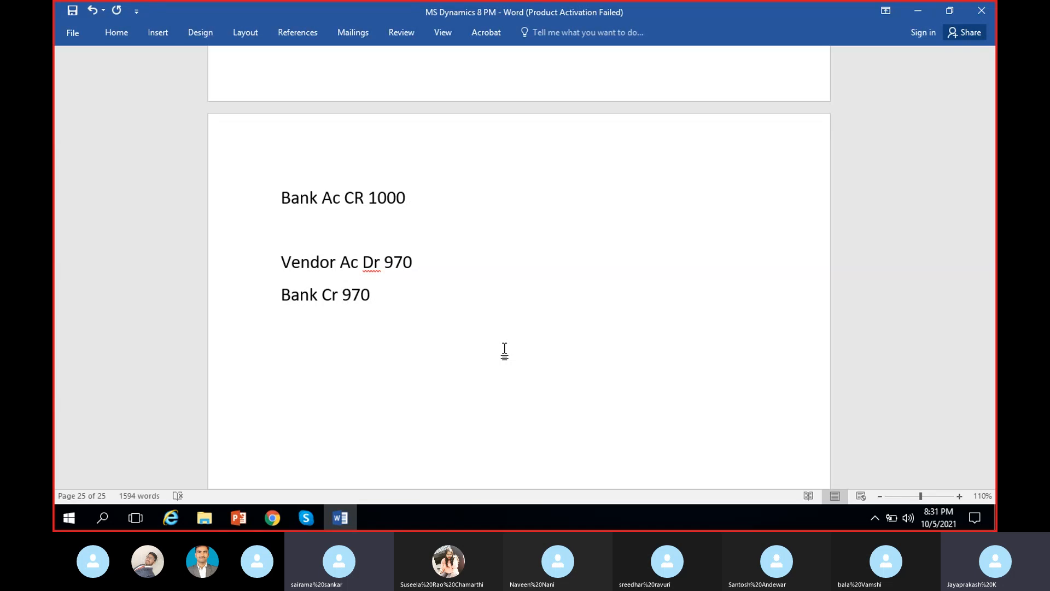
text(Cash disc)
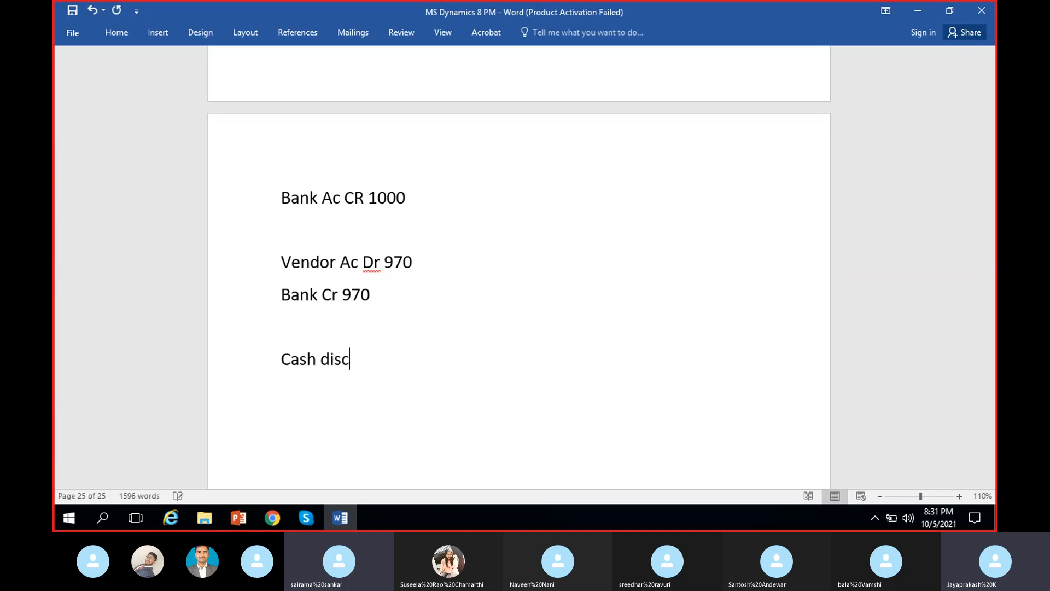
text(ount)
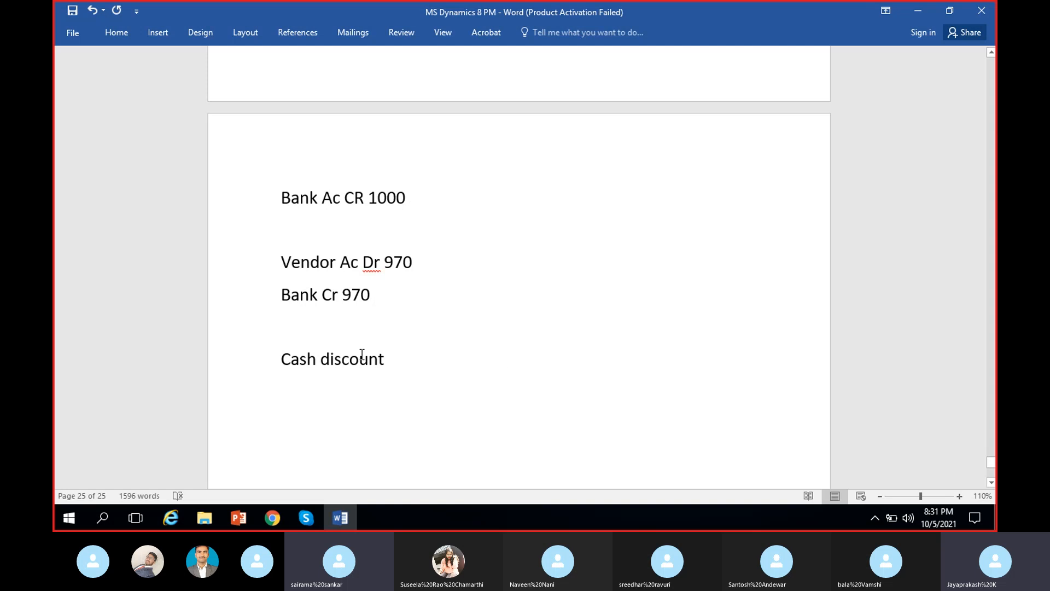
click(282, 361)
text(Vendo)
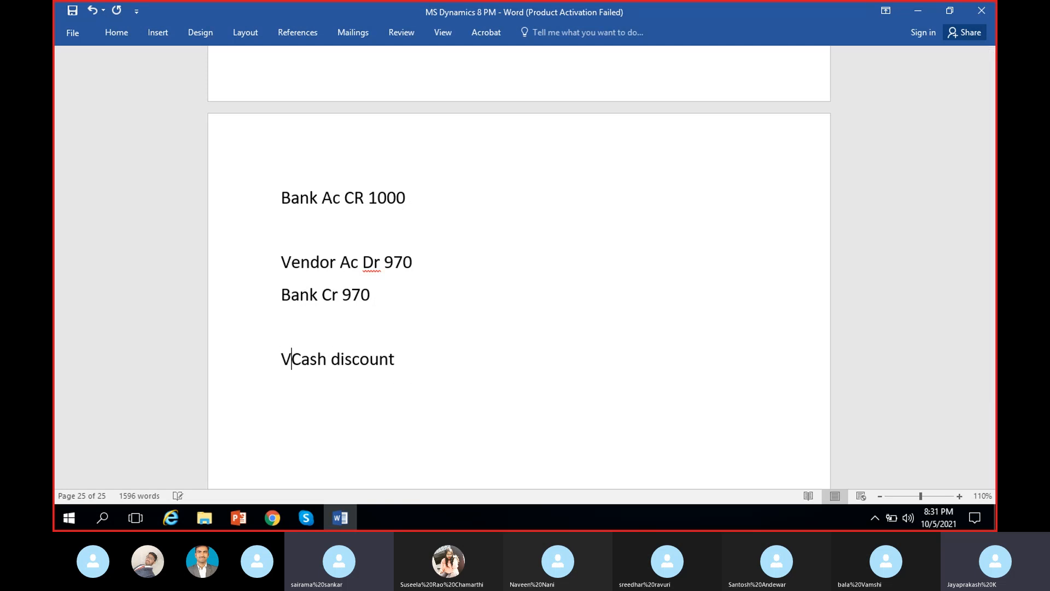
text(r)
click(527, 372)
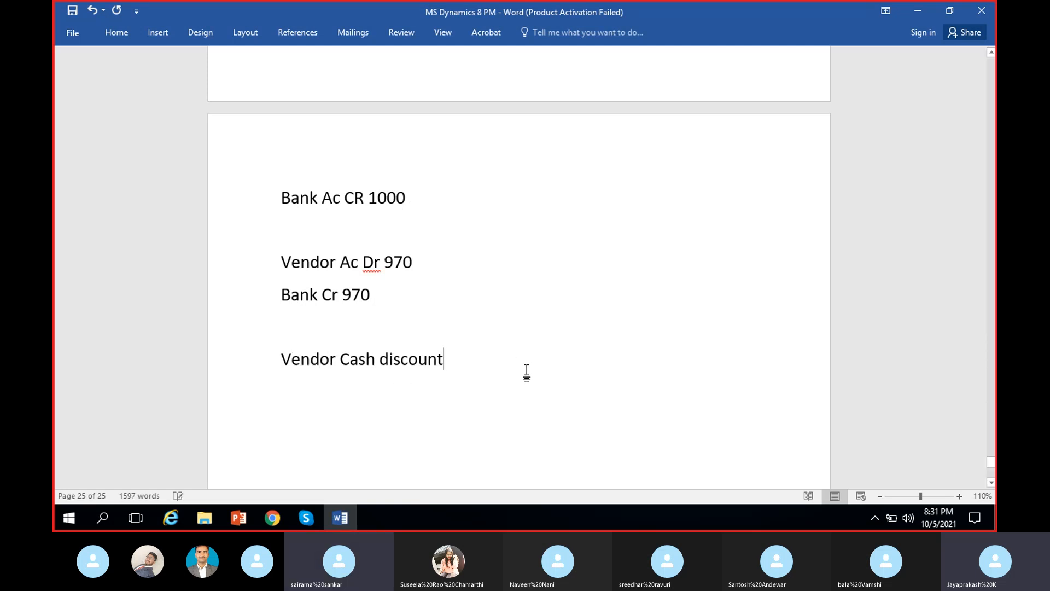
text(CR)
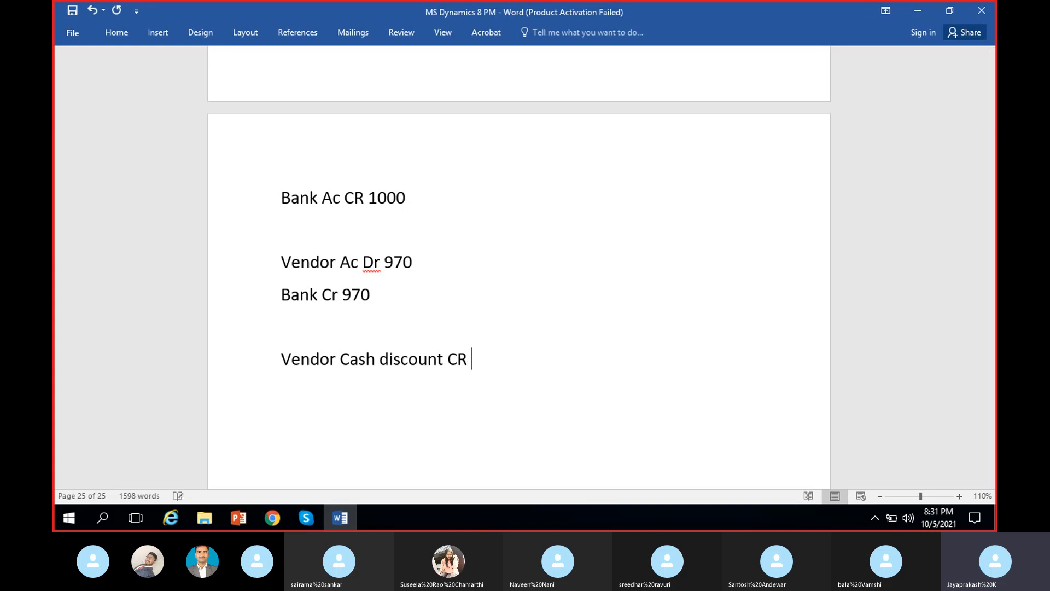
text(30)
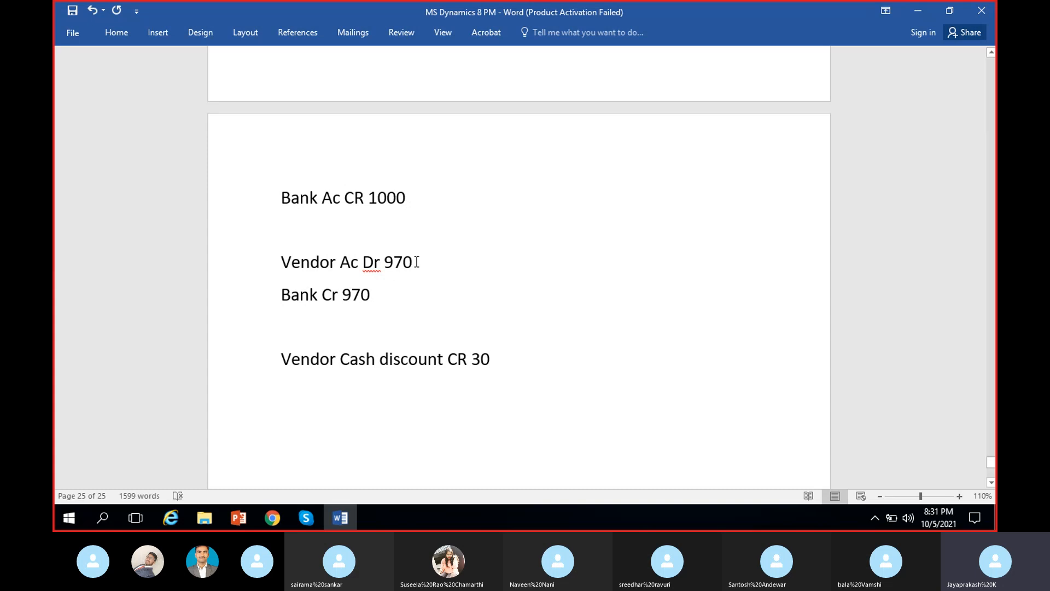
Add the line "Vendor Ac Dr 30" directly below the cash discount line.
drag(414, 262, 297, 252)
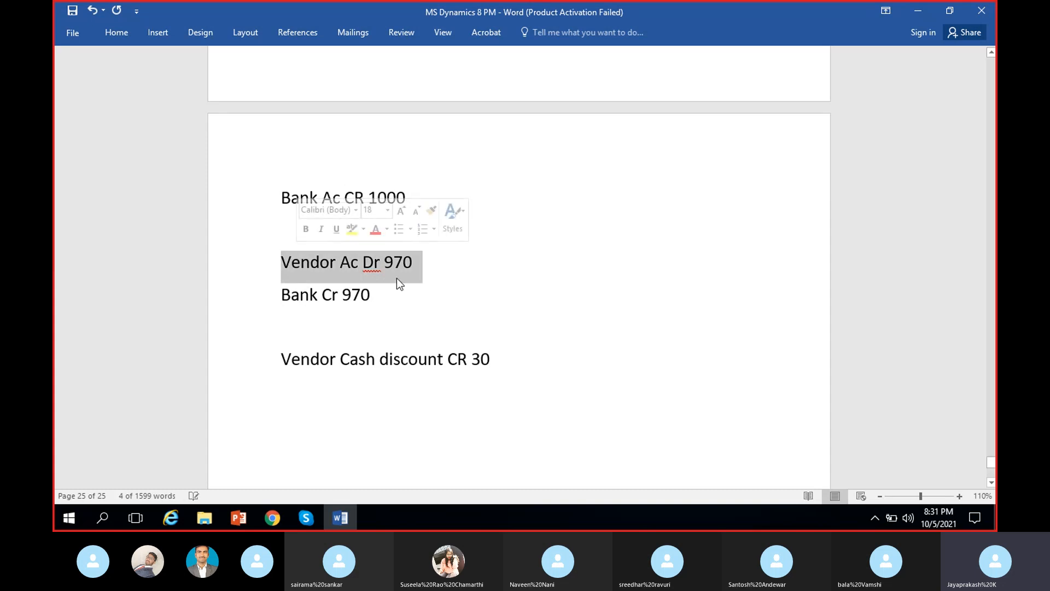
click(340, 382)
text(Ven)
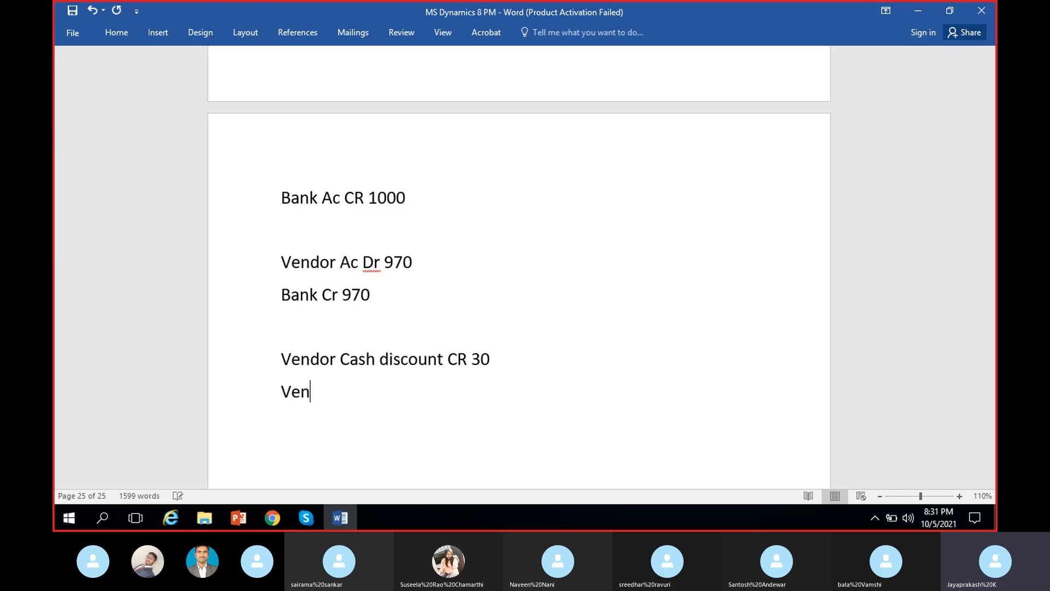
text(dor Ac Dr 3)
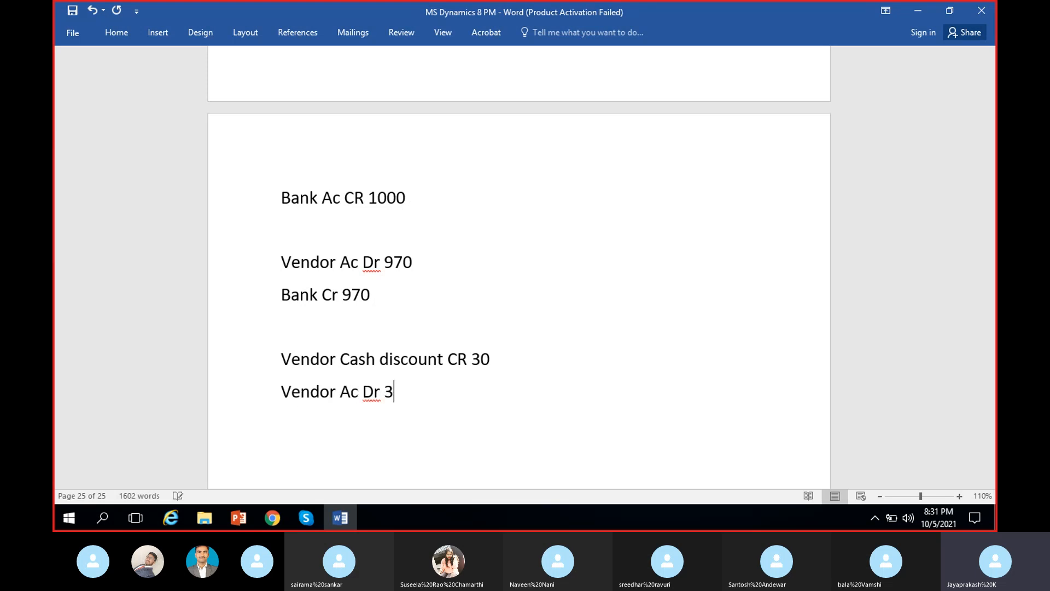
text(0)
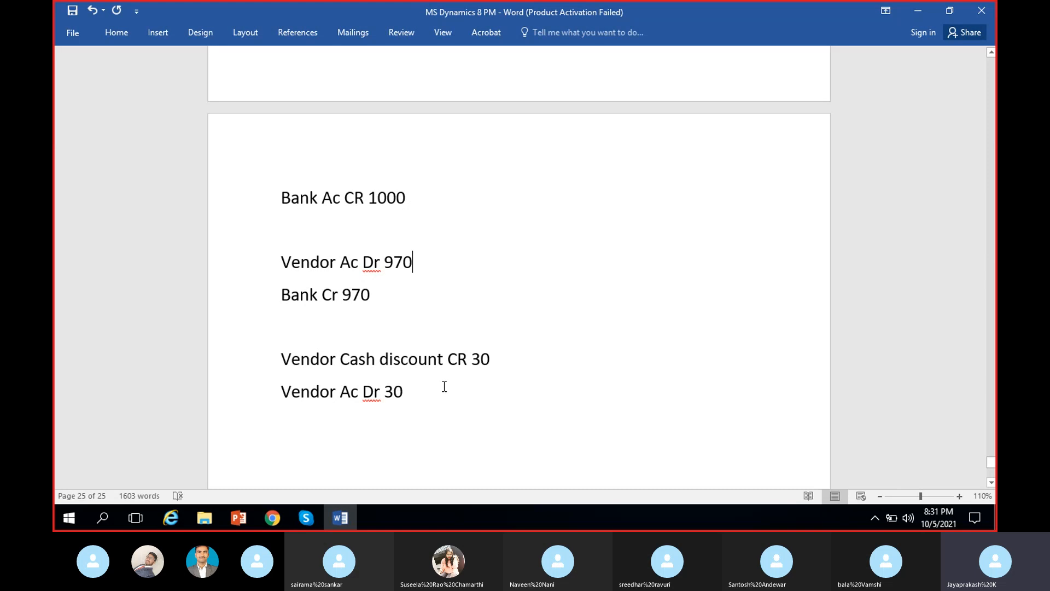
Examine the vendor, bank and cash discount entries by highlighting each line to compare its debits and credits.
drag(412, 399, 291, 407)
drag(426, 272, 284, 273)
drag(403, 306, 276, 298)
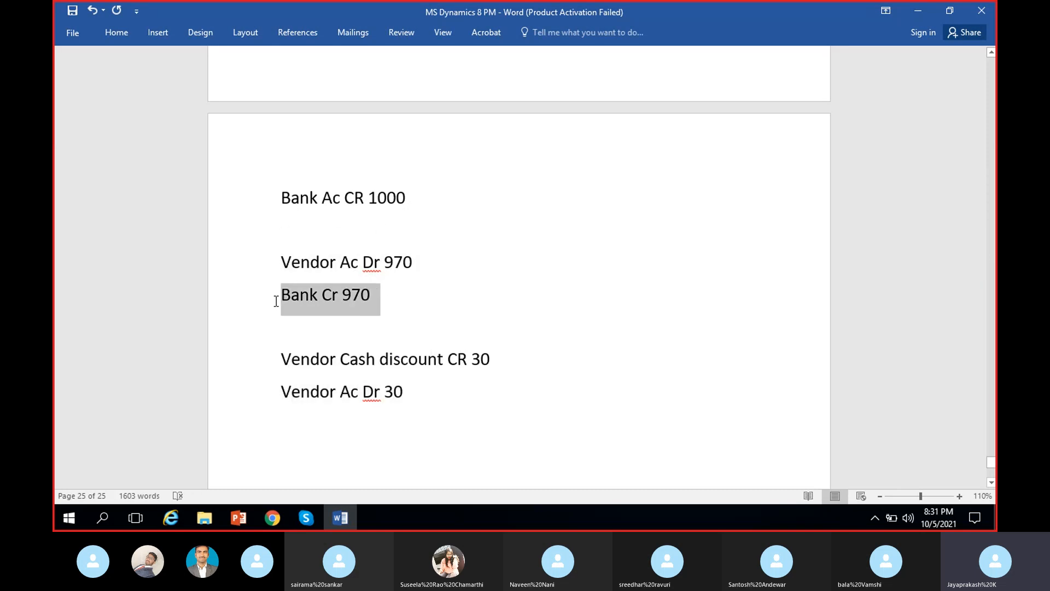
drag(503, 361, 311, 361)
click(428, 372)
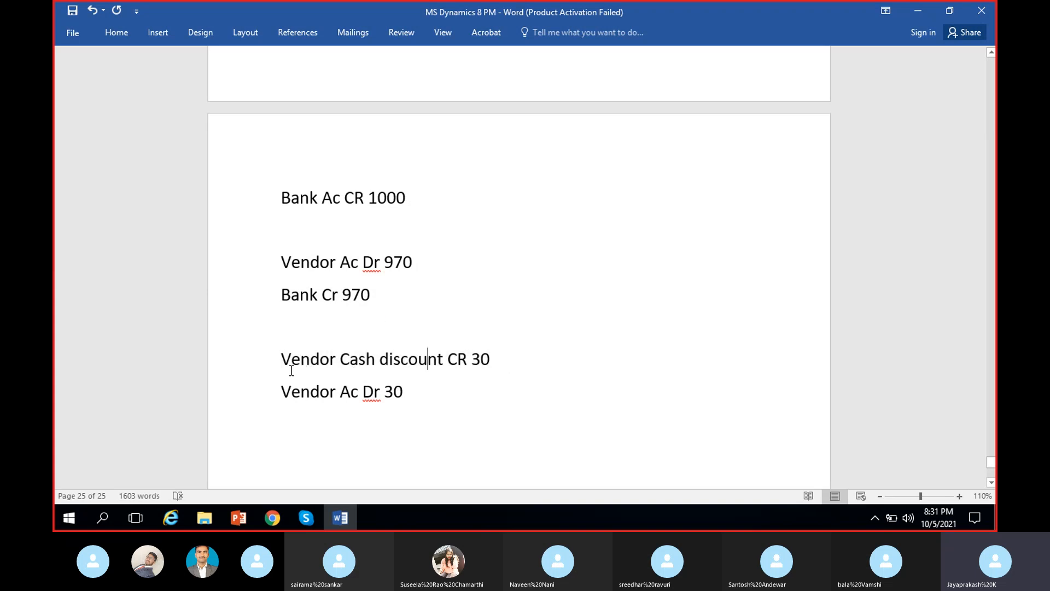
drag(281, 358, 482, 352)
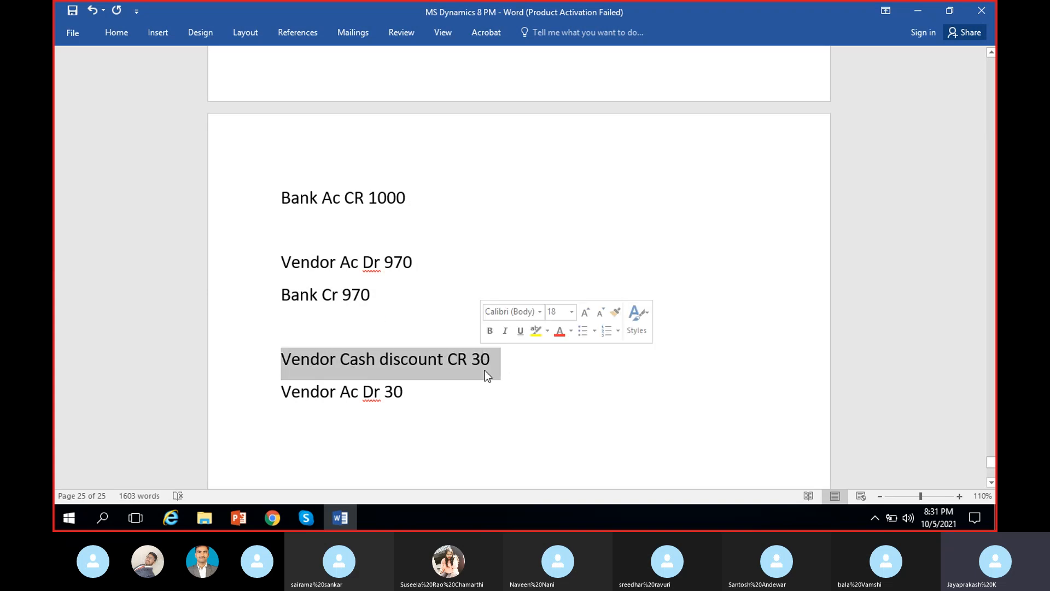
drag(376, 298, 277, 291)
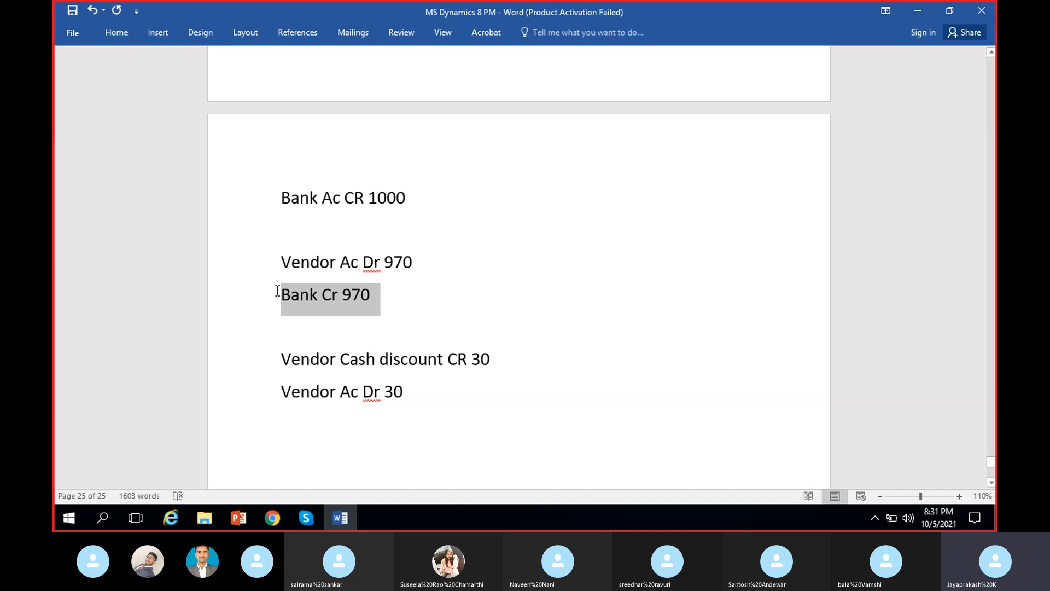
drag(490, 359, 342, 359)
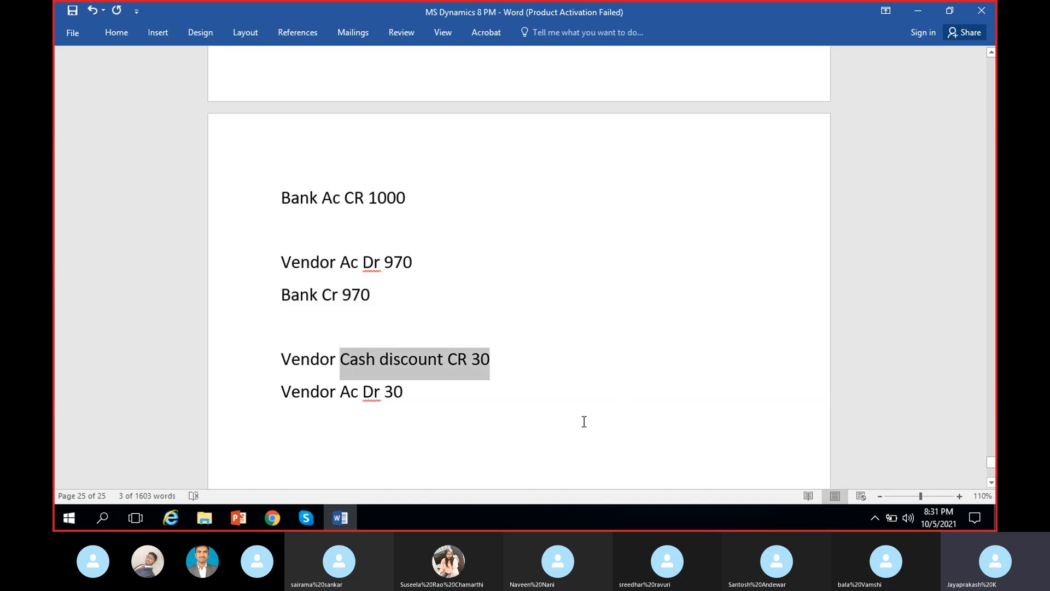
Review the vendor cash discount and vendor account entries at the end of the notes.
click(584, 422)
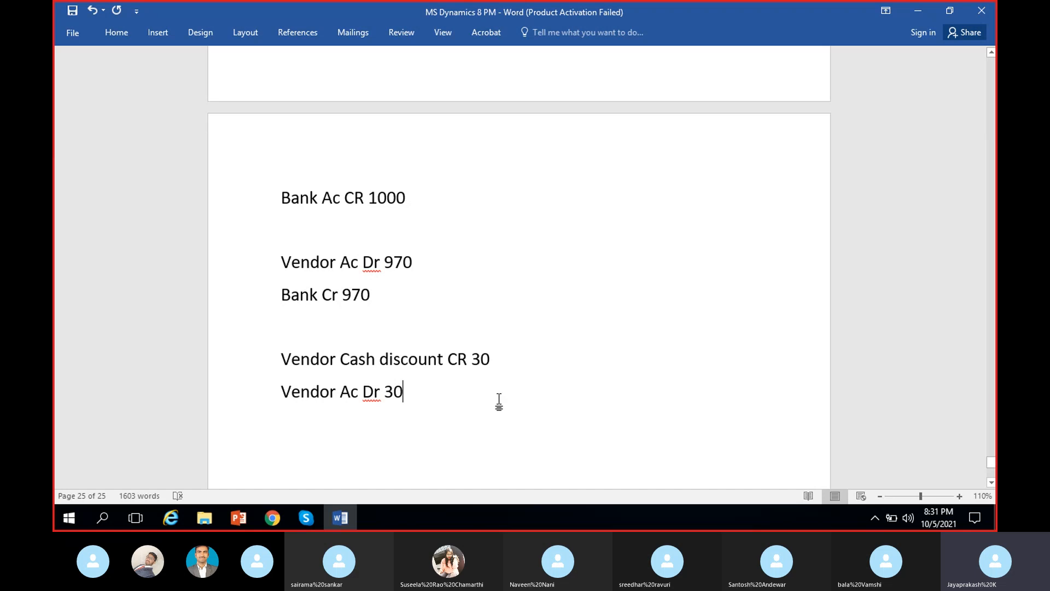
drag(424, 392, 363, 397)
click(604, 422)
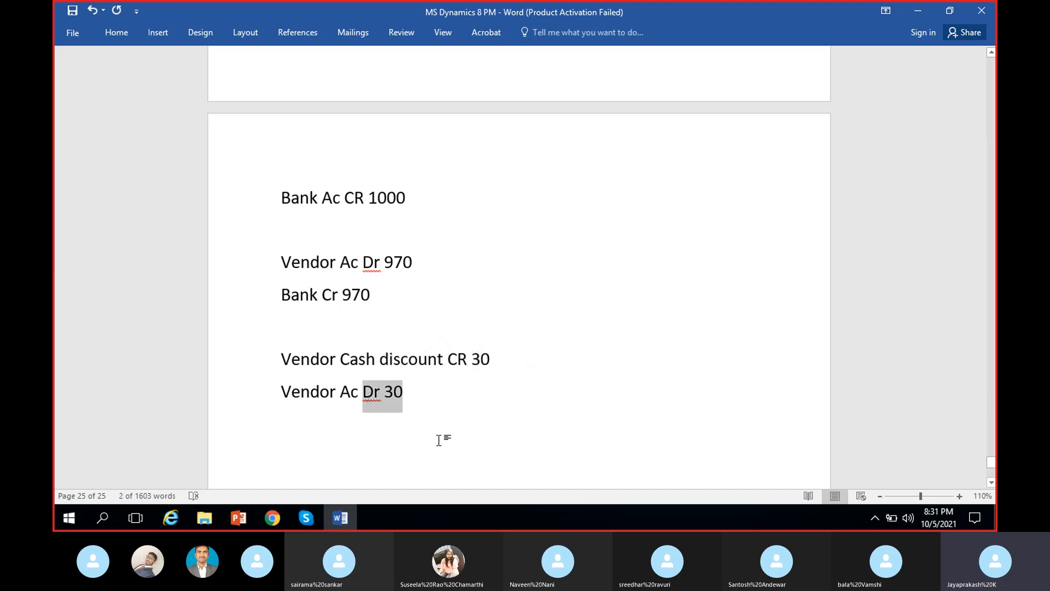
click(437, 438)
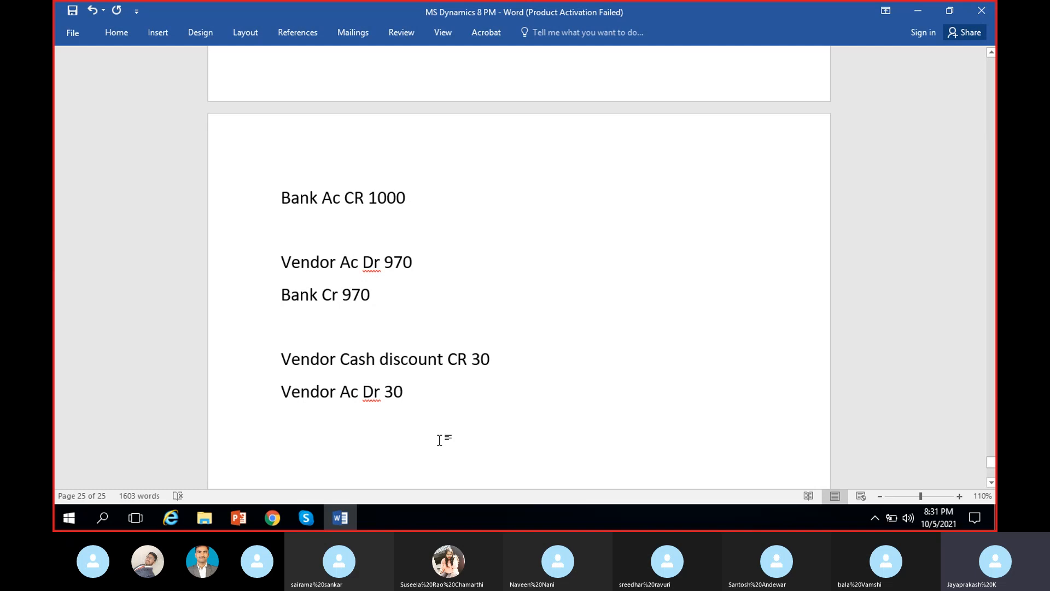
Switch to Dynamics 365 in Chrome, open the downloaded Cheque_US report and examine its gross, cash discount and payment amounts before closing it.
click(273, 518)
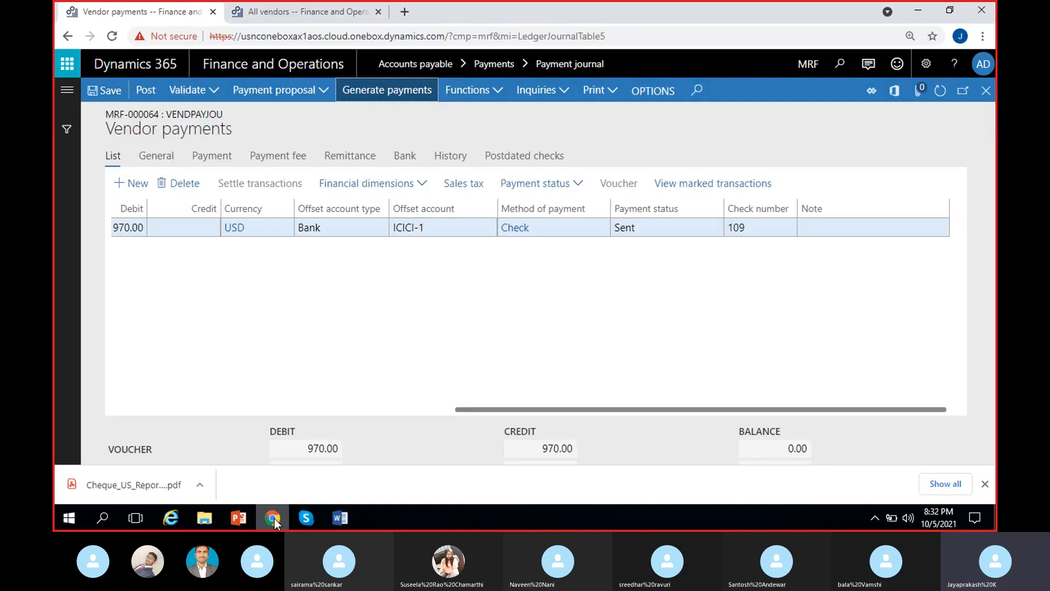
click(141, 490)
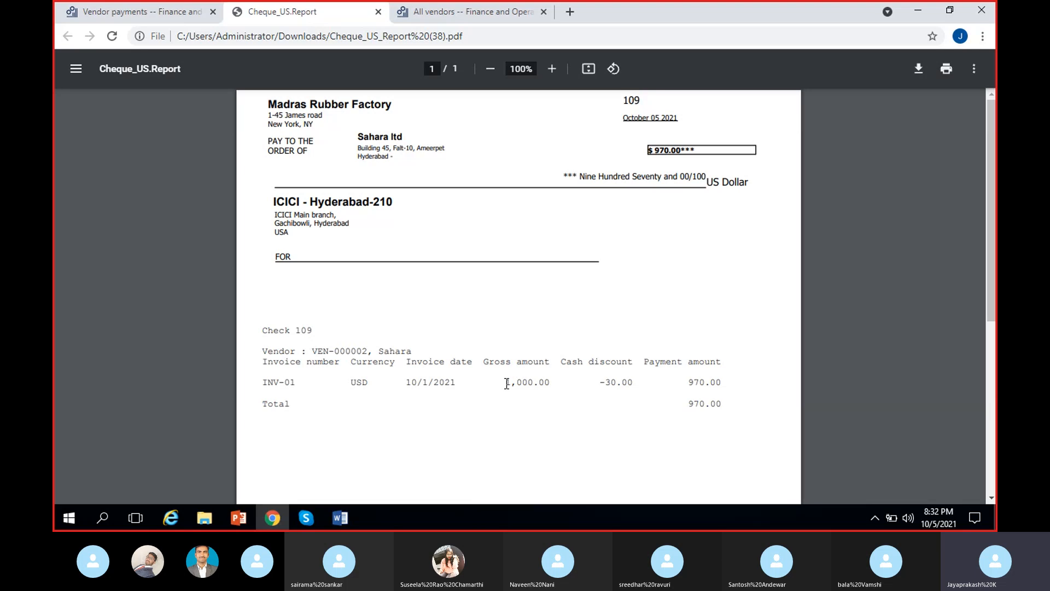
drag(505, 381, 723, 389)
click(651, 389)
click(586, 446)
click(378, 11)
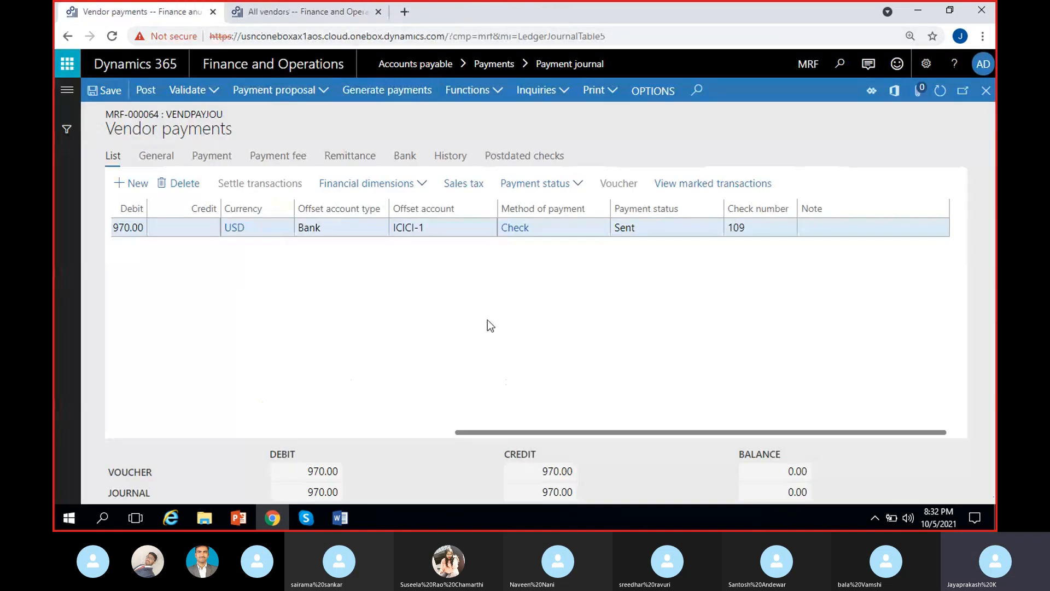
Check the payment line's check number and payment status, and post the vendor payment journal.
click(760, 229)
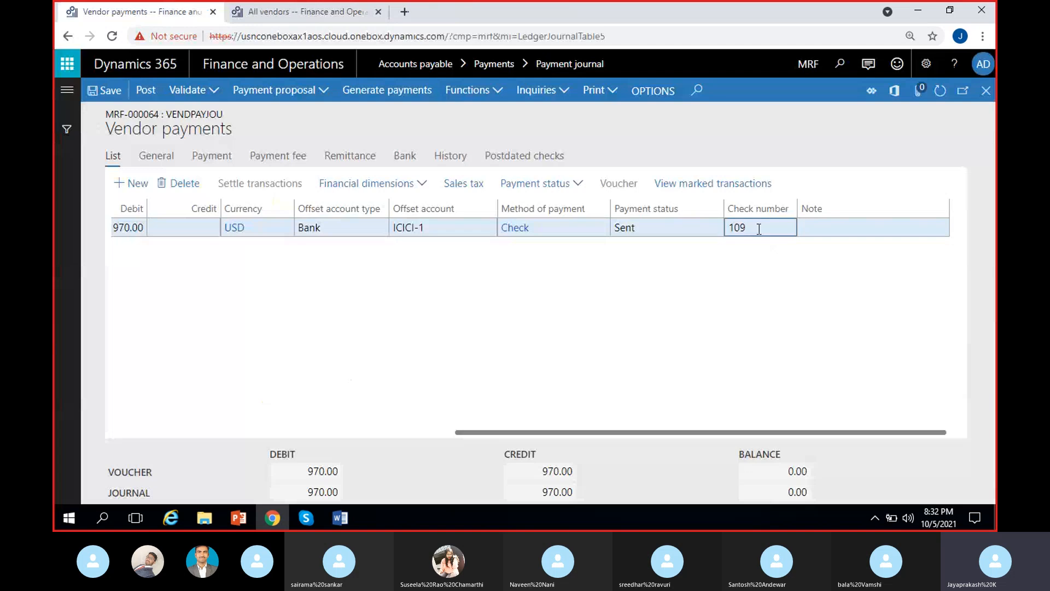
click(634, 232)
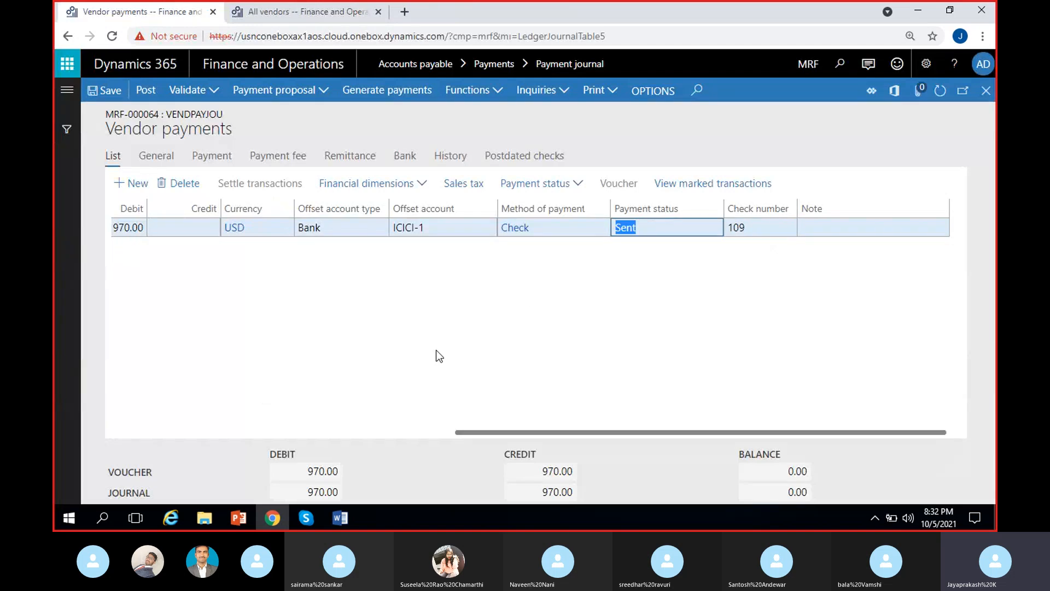
click(454, 347)
scroll(382, 346, left, 10)
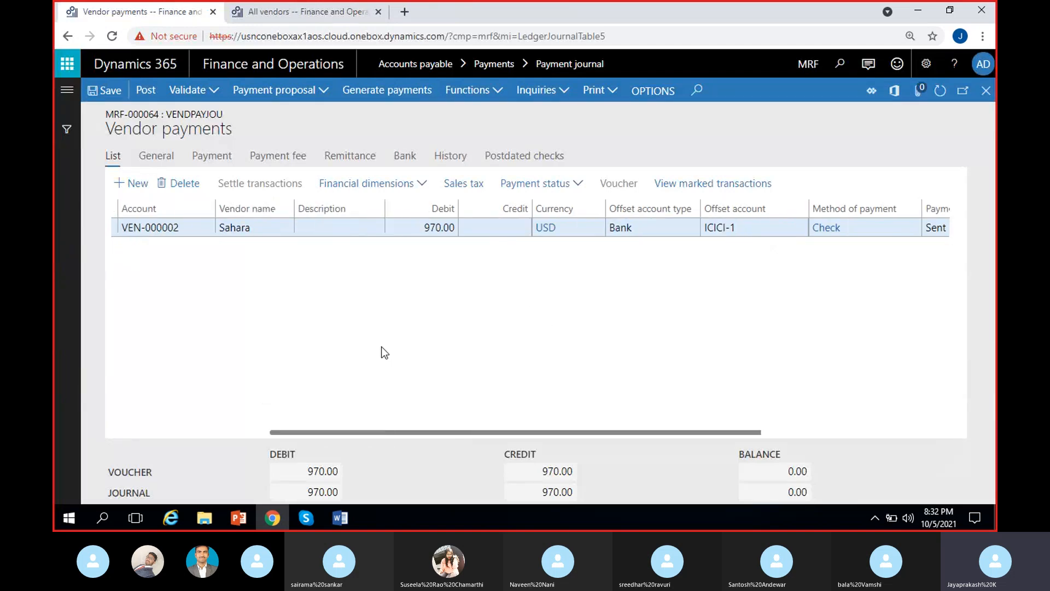
click(141, 99)
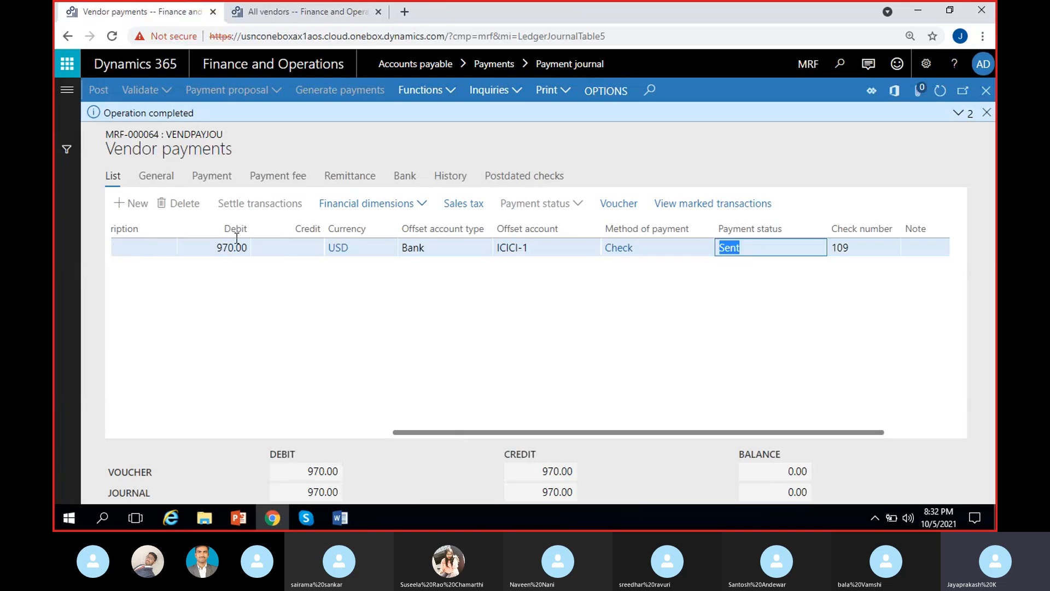
Dismiss the notification and examine the posted payment line's debit amount, vendor, offset account and payment details.
click(255, 245)
drag(212, 248, 273, 253)
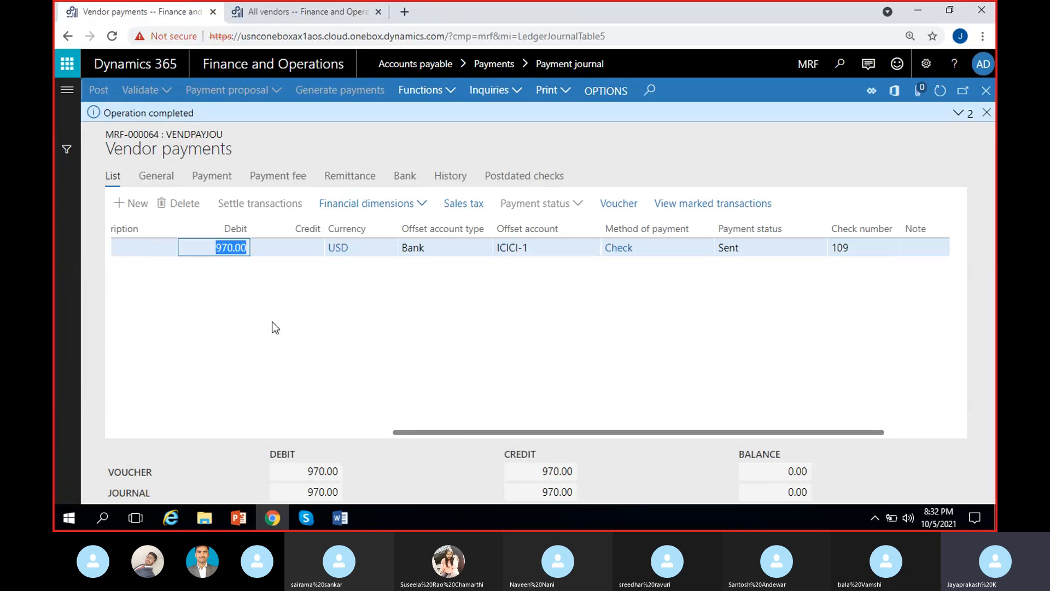
click(272, 321)
click(986, 116)
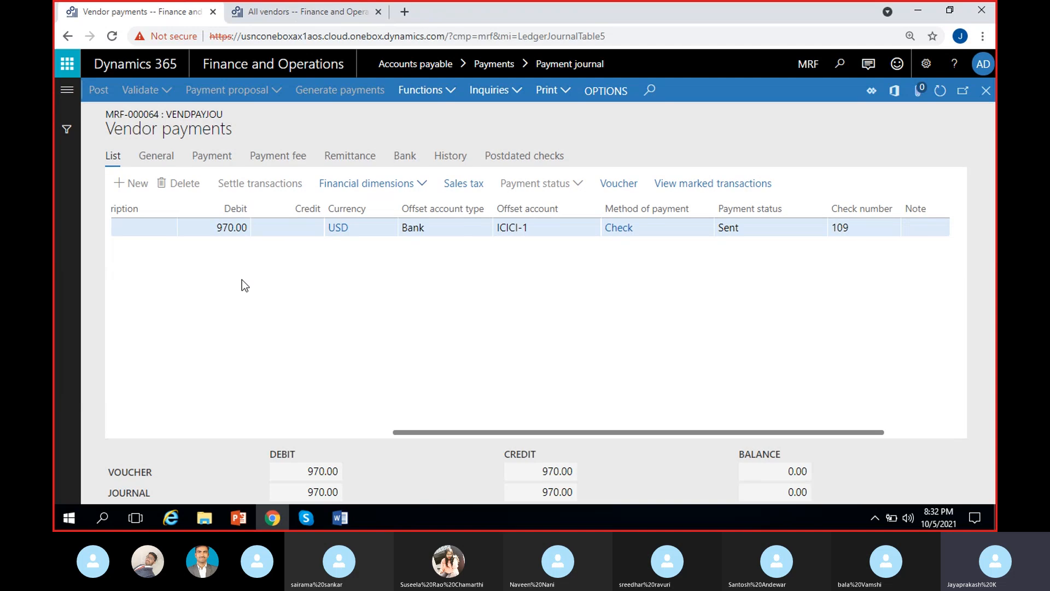
drag(217, 229, 263, 244)
click(273, 287)
scroll(225, 247, left, 5)
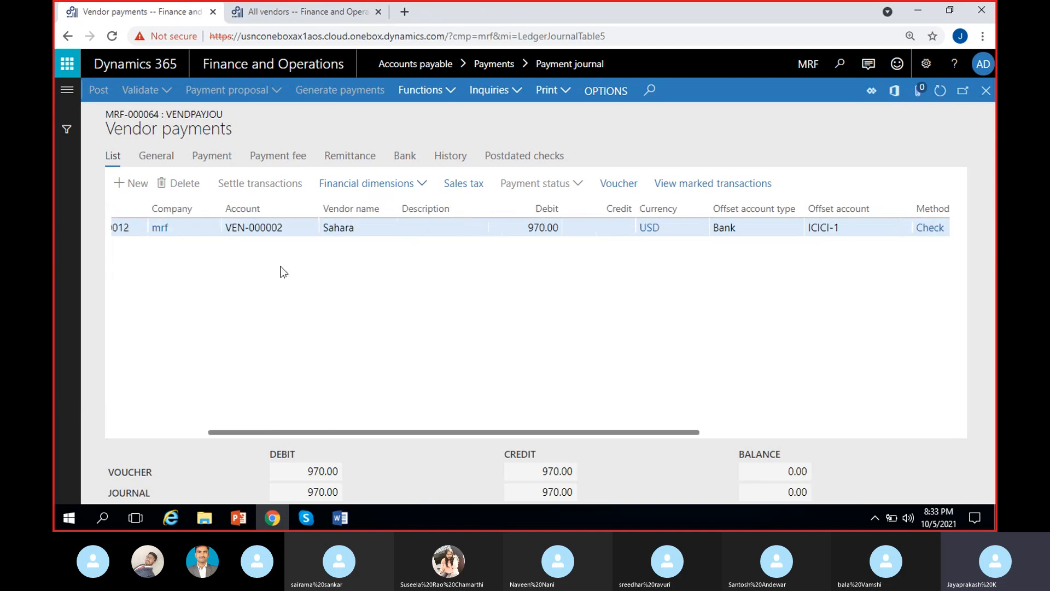
scroll(283, 271, right, 5)
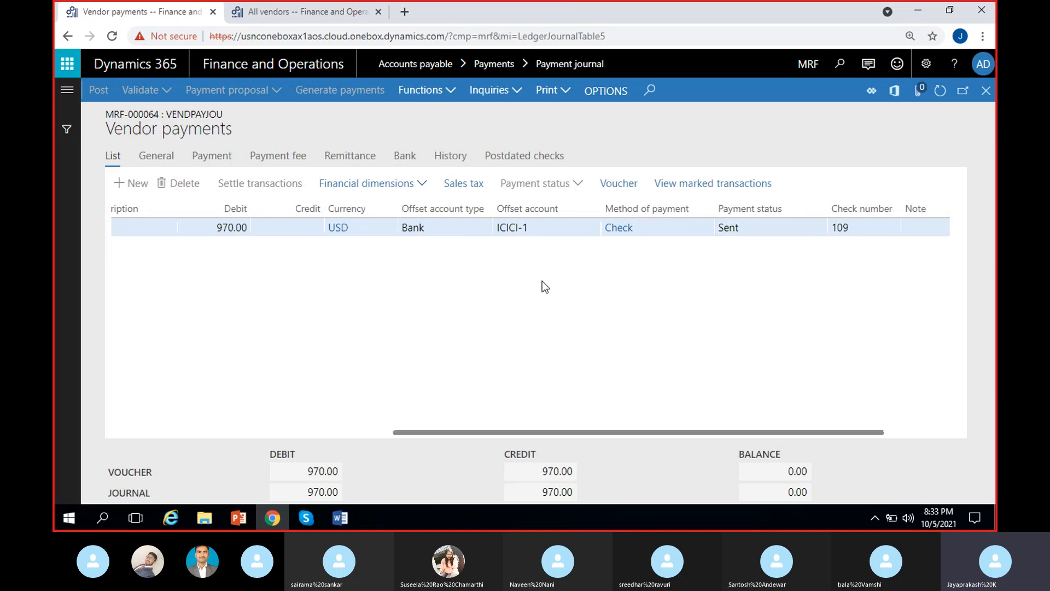
scroll(443, 341, left, 5)
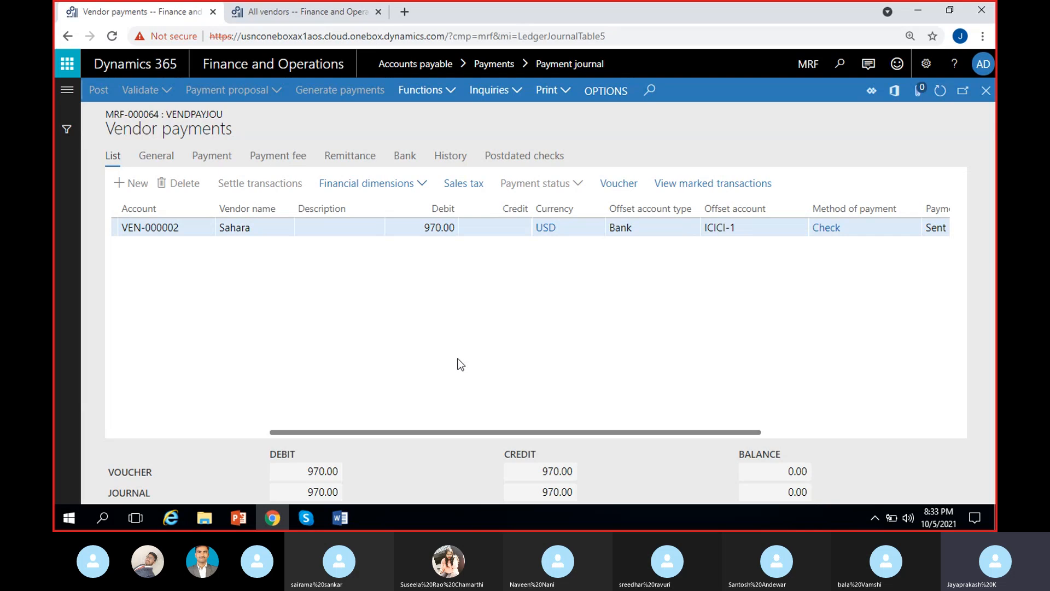
Open the posted payment's voucher transactions and examine the bank and accounts payable amounts.
click(618, 185)
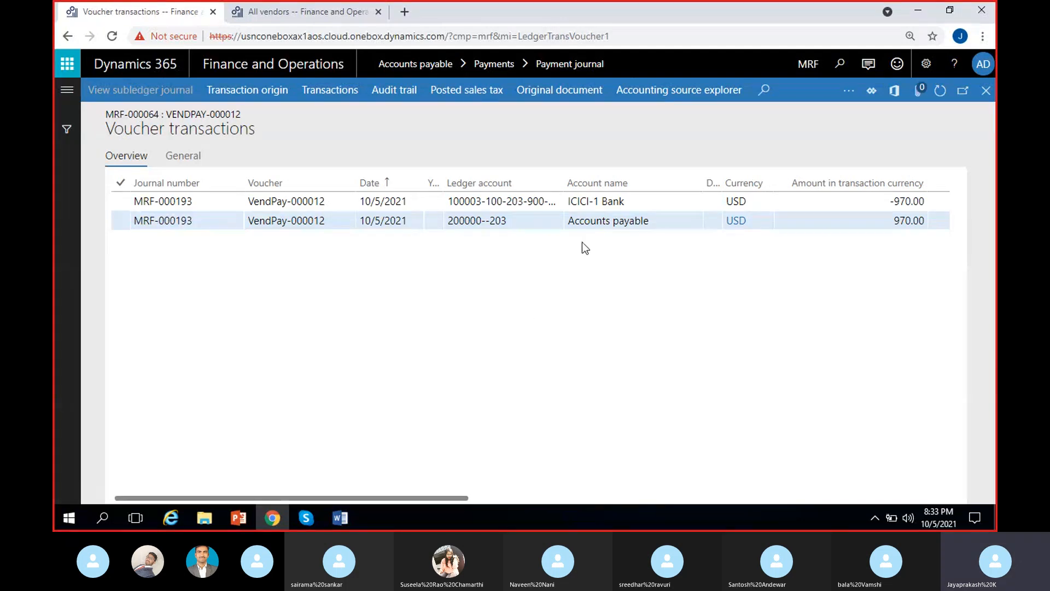
scroll(654, 308, right, 3)
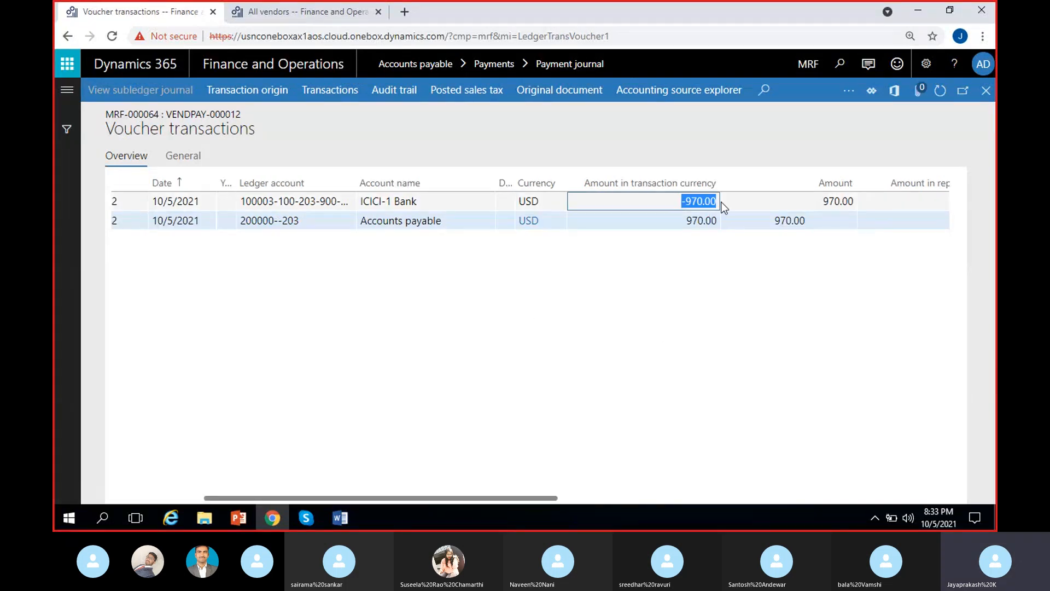
drag(445, 224, 346, 239)
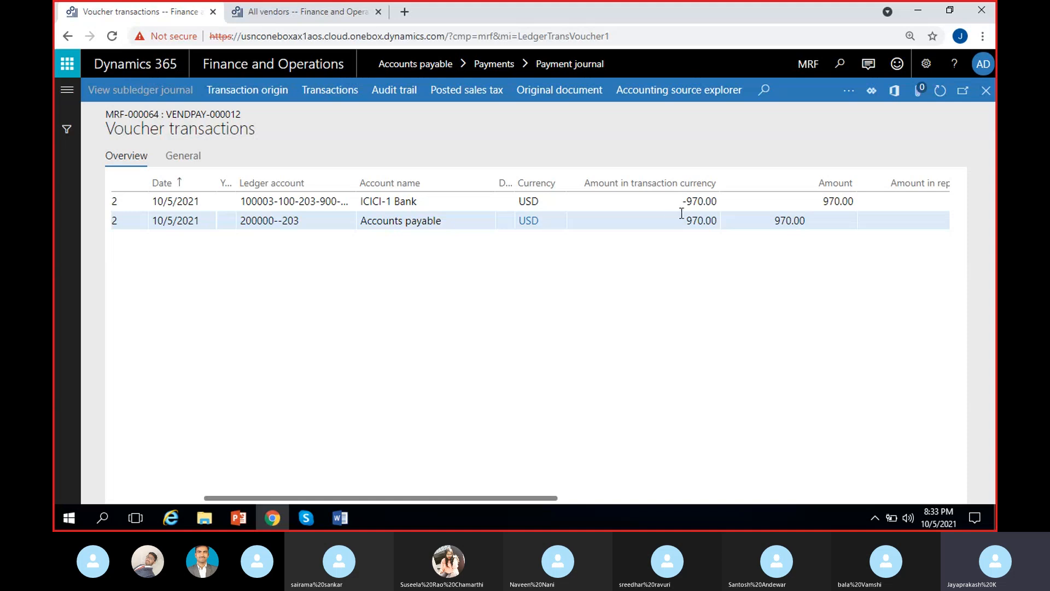
drag(686, 220, 637, 310)
Consult the cash discount entries in the Word notes and open the payment voucher's related vouchers in Dynamics 365.
click(839, 92)
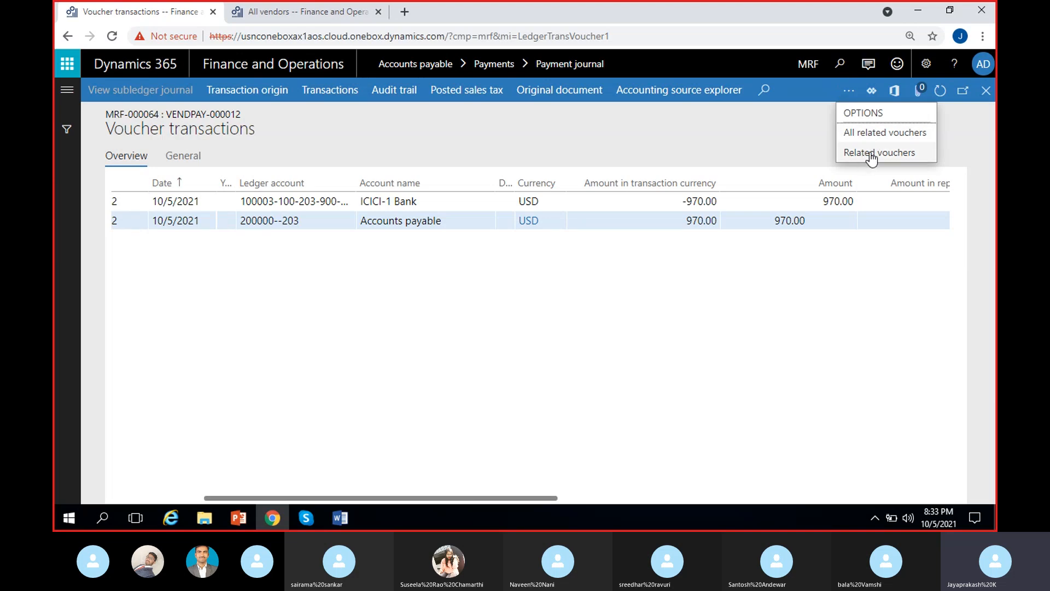
click(350, 517)
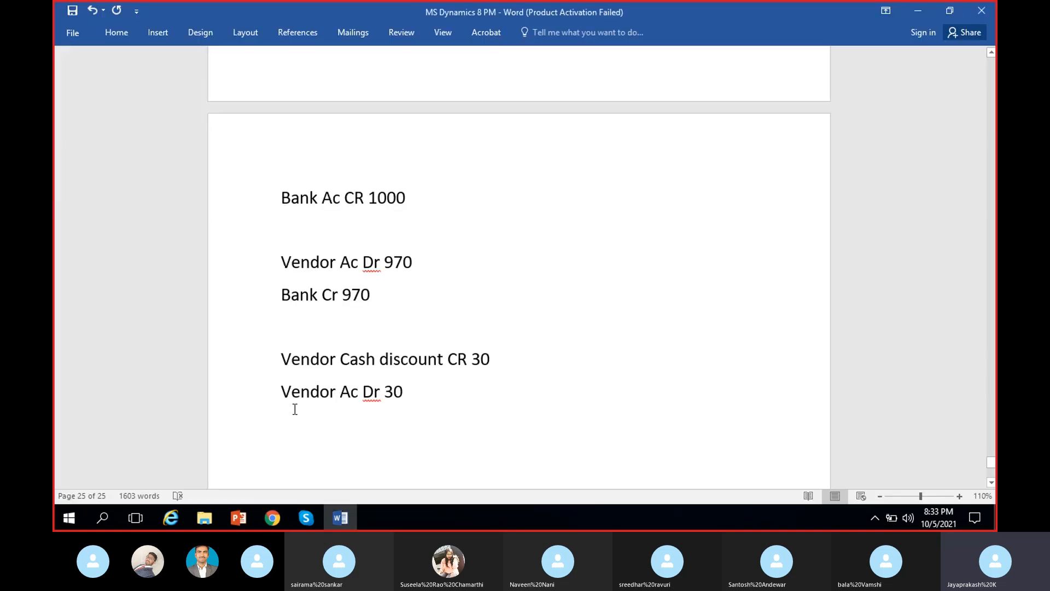
drag(282, 359, 380, 457)
click(340, 517)
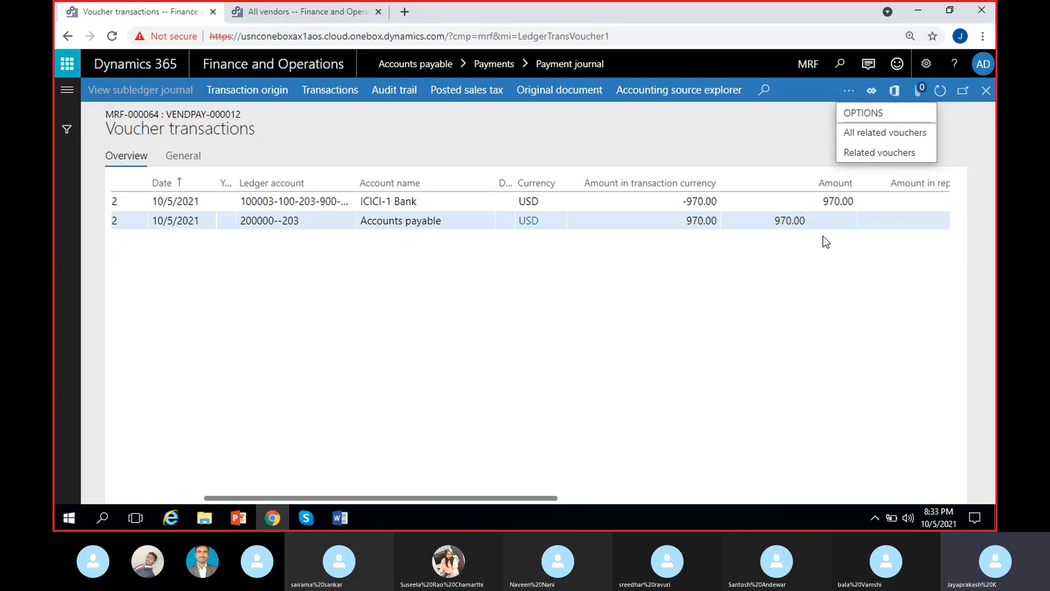
click(870, 158)
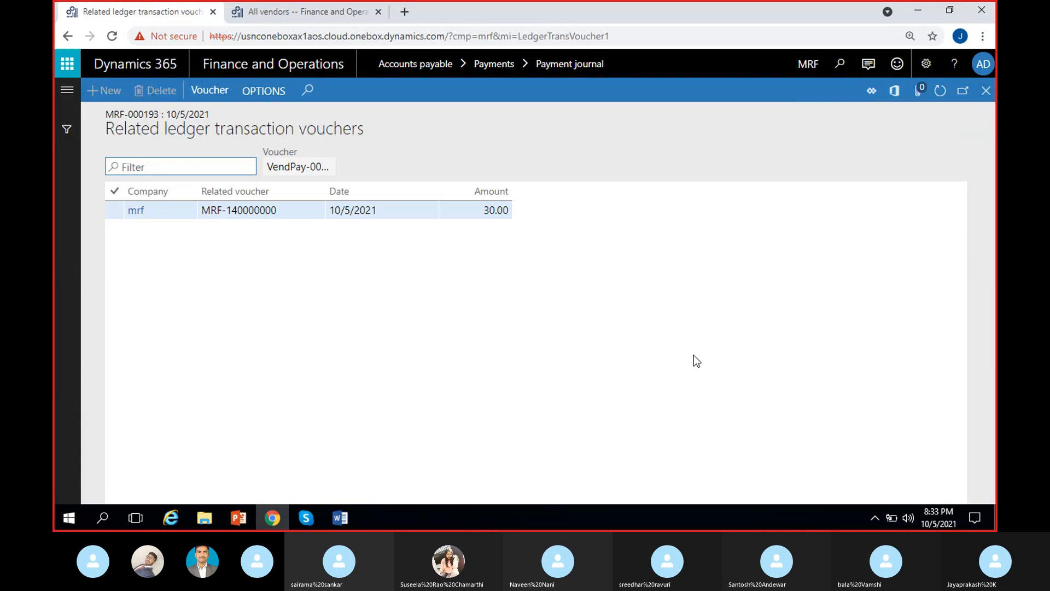
Select the related ledger voucher and open its voucher transactions.
click(297, 213)
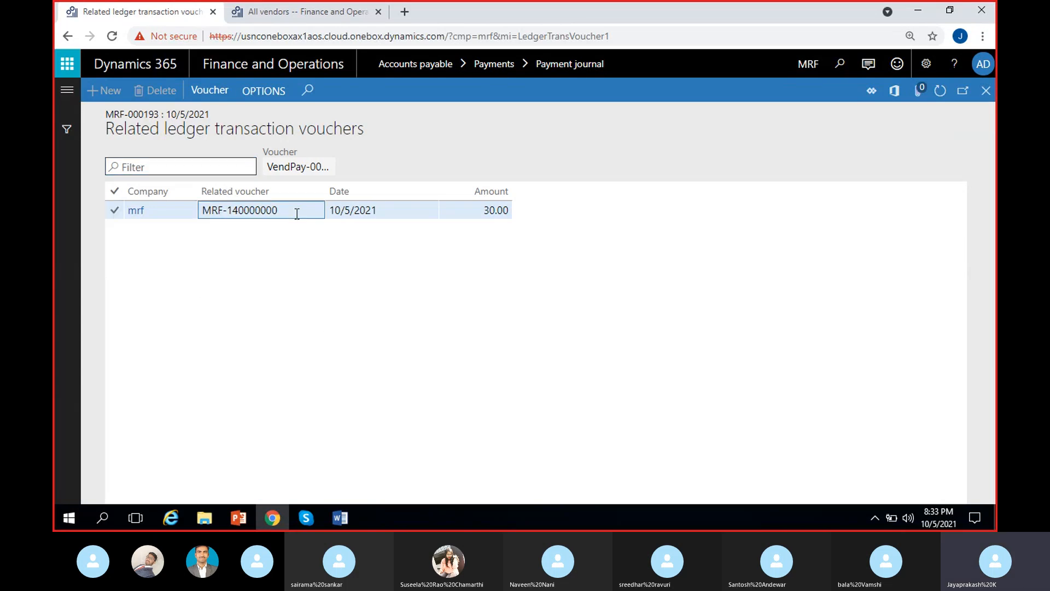
click(483, 211)
click(214, 91)
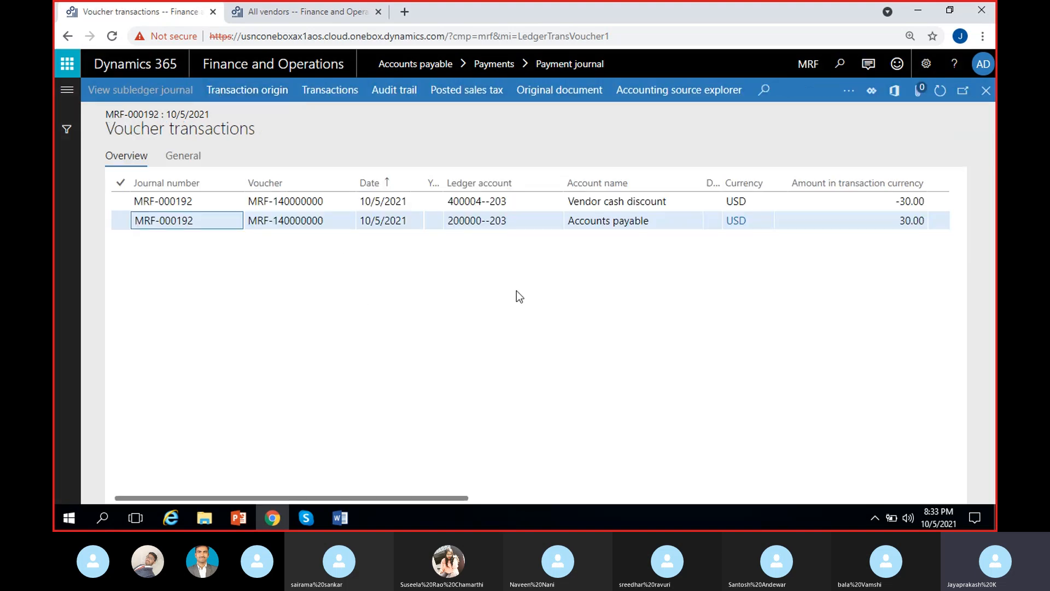
Examine the account names and transaction amounts on the vendor cash discount and accounts payable lines.
click(672, 204)
drag(652, 204, 481, 204)
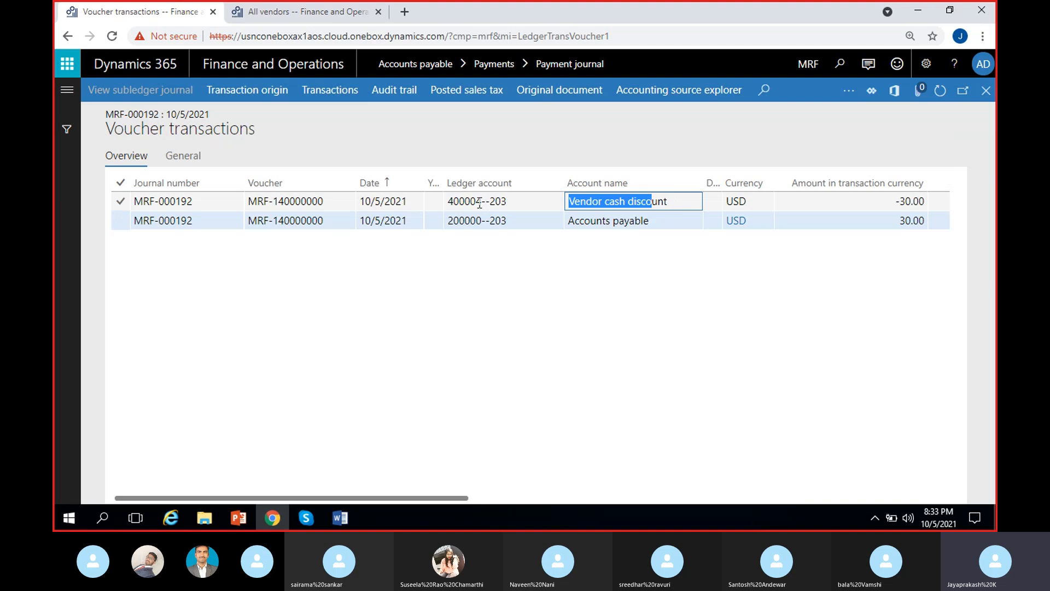
click(583, 300)
scroll(583, 301, right, 2)
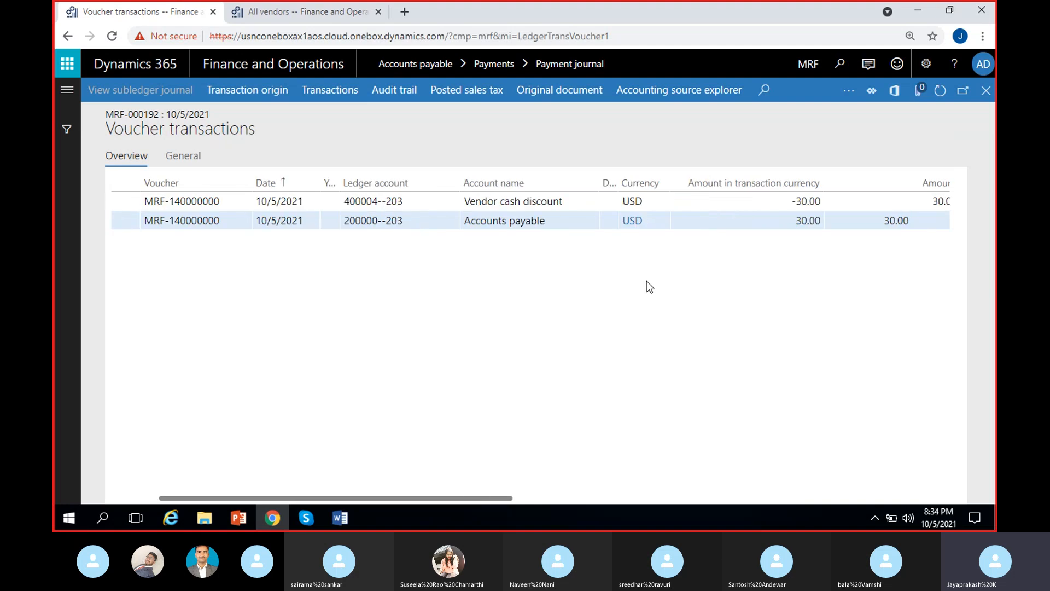
click(776, 201)
click(634, 335)
click(558, 224)
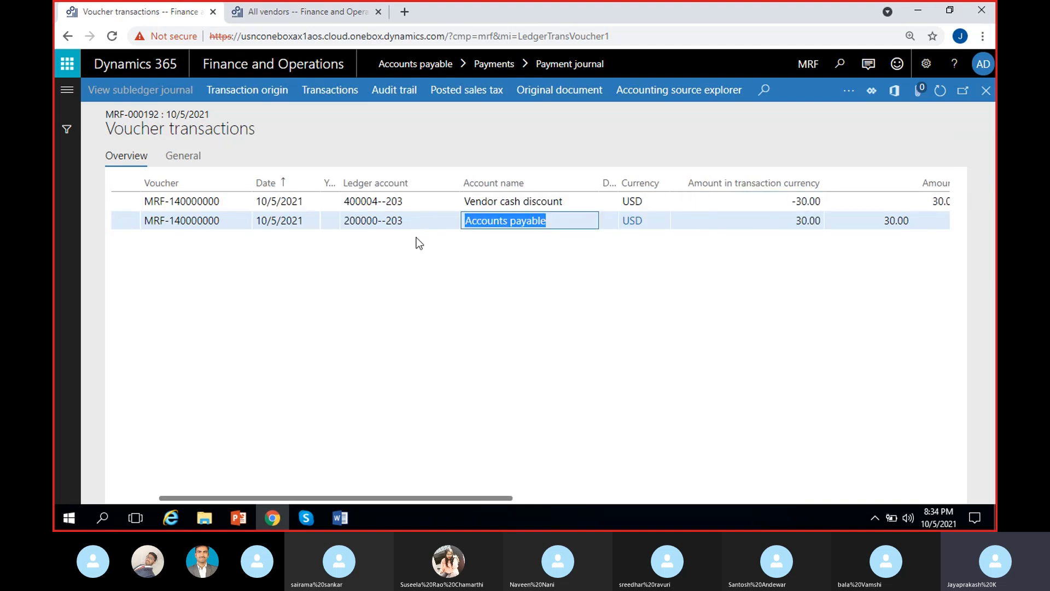
click(522, 296)
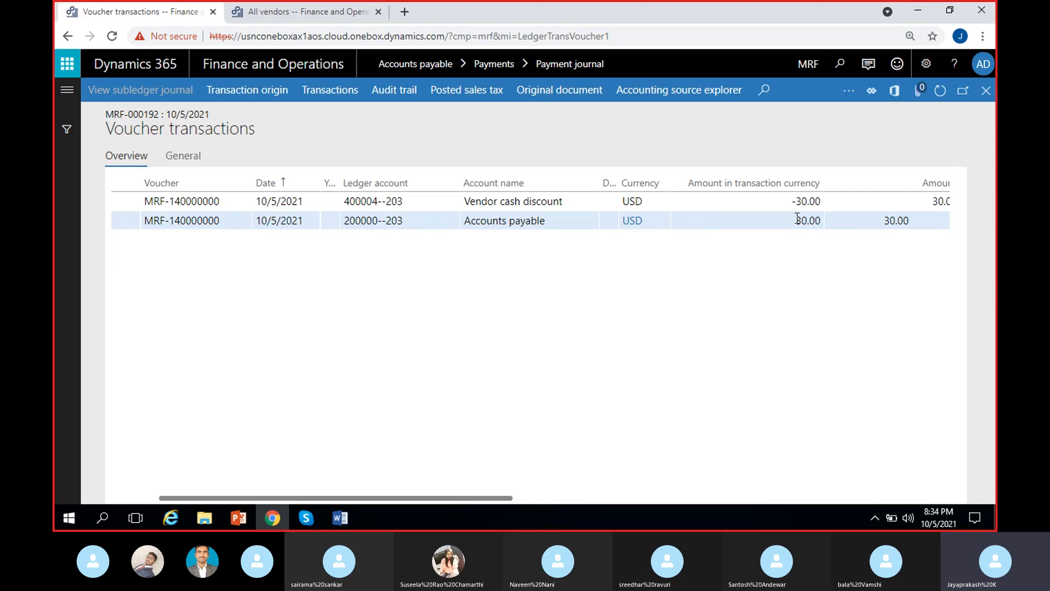
click(819, 221)
click(763, 313)
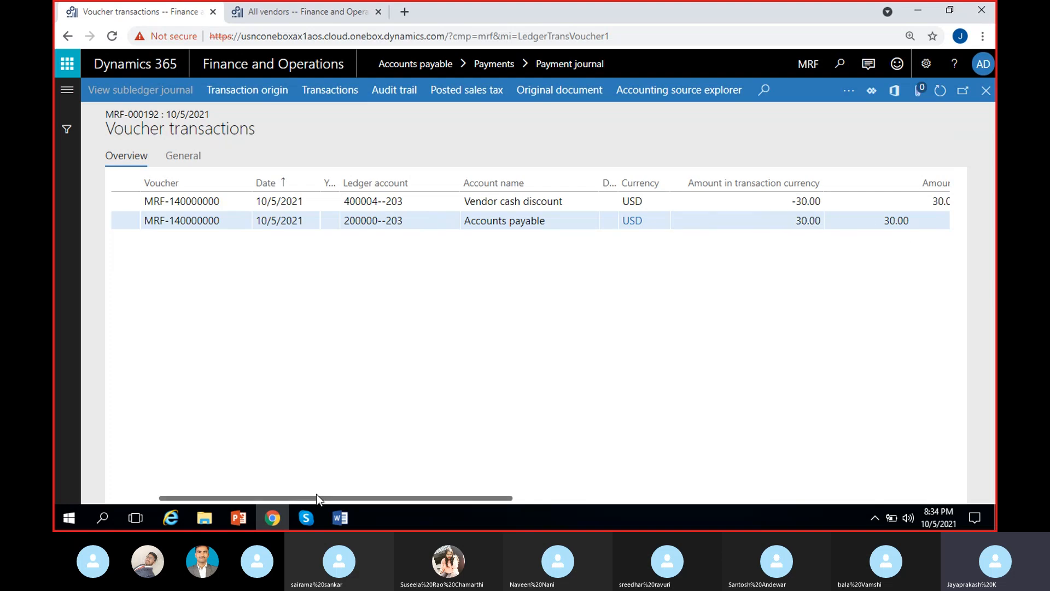
Switch to the Word notes, review the cash discount and vendor account entries against the voucher, and save the document.
click(339, 518)
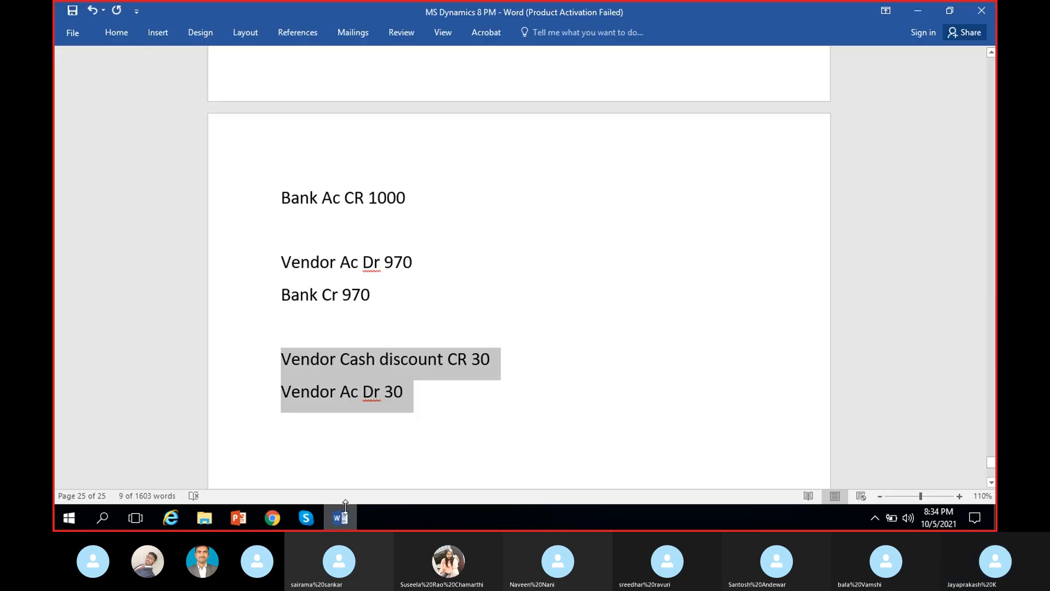
click(363, 402)
drag(281, 358, 507, 356)
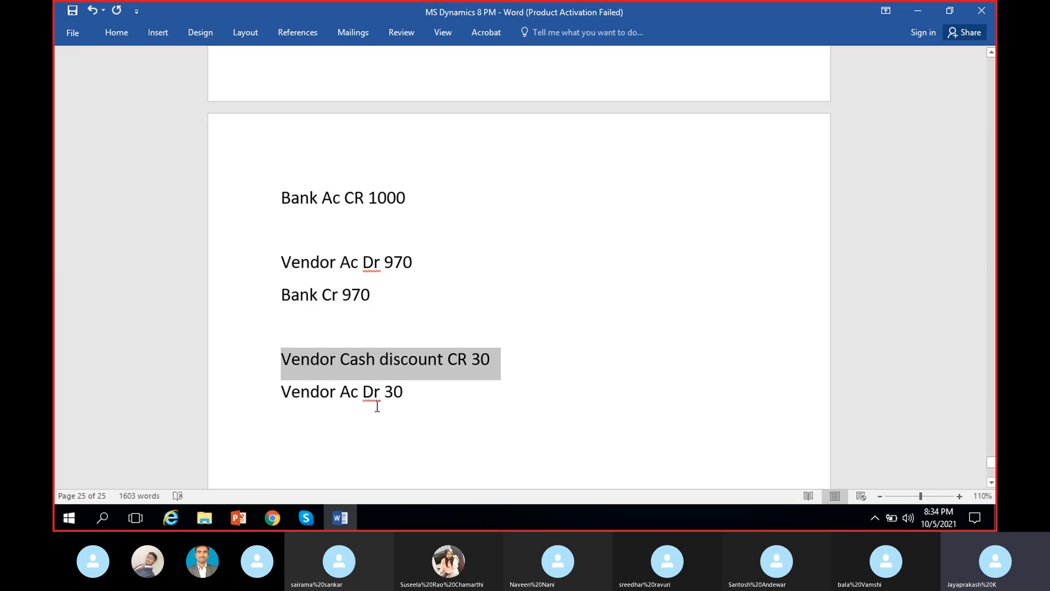
drag(279, 397, 418, 436)
click(418, 438)
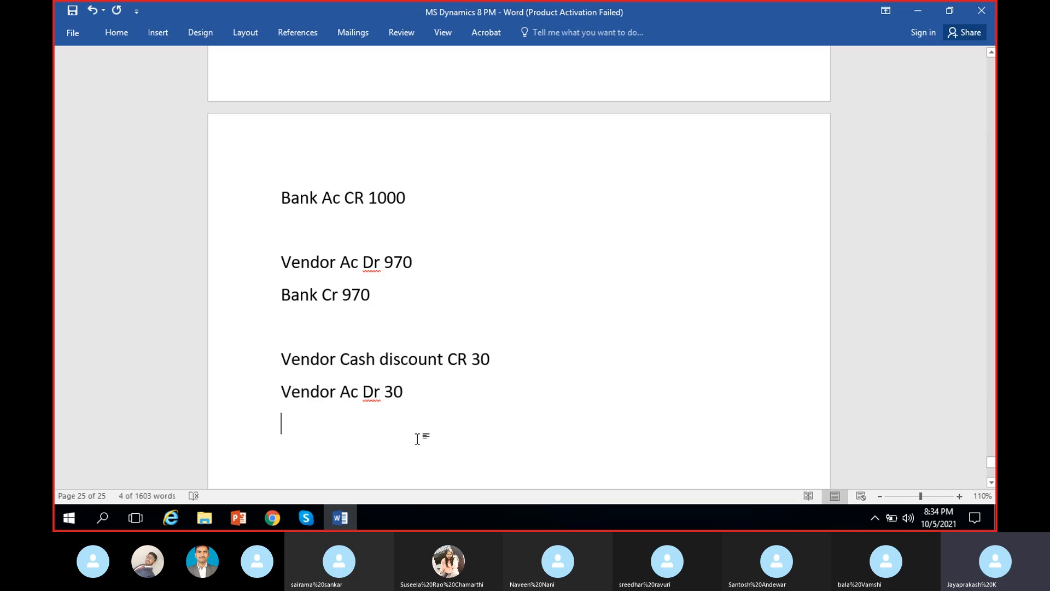
key(ctrl+s)
key(shift+Up)
key(shift+Up)
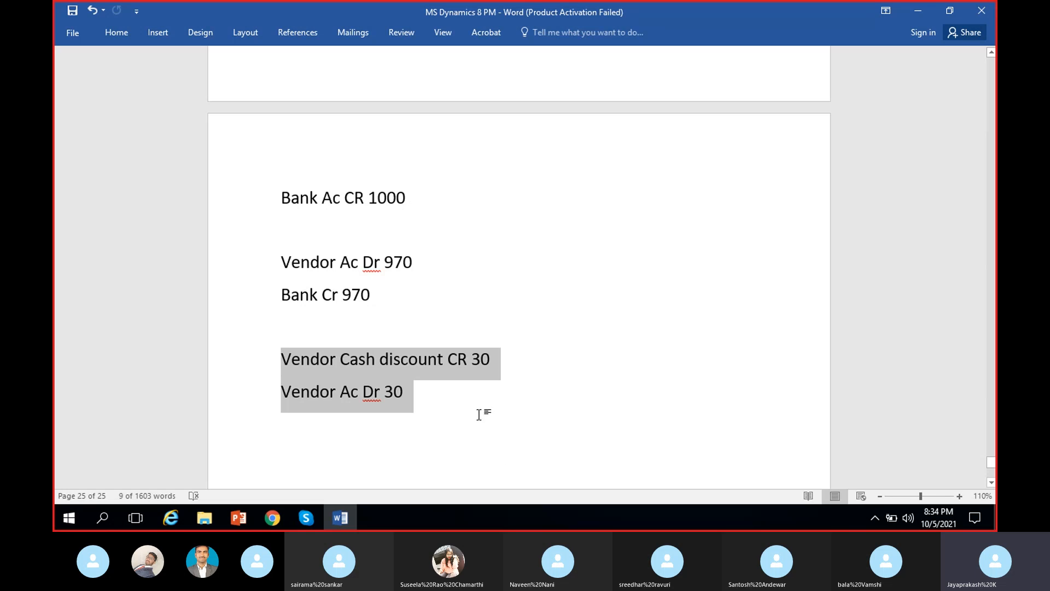
click(439, 379)
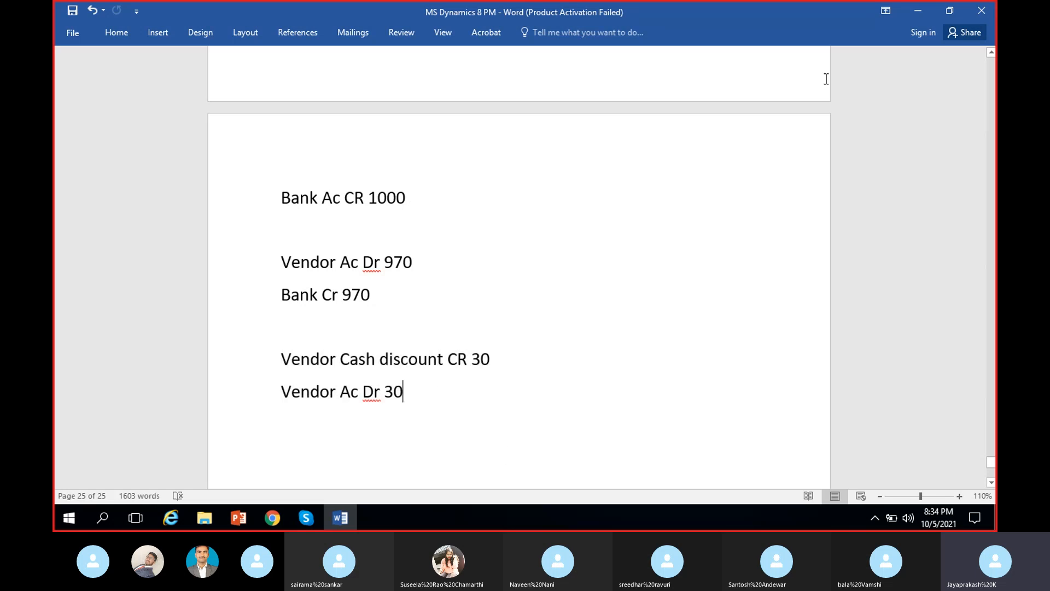
Switch back to Dynamics 365 and review the ledger accounts, account names and amounts on the cash discount voucher's lines.
click(919, 11)
drag(345, 201, 379, 200)
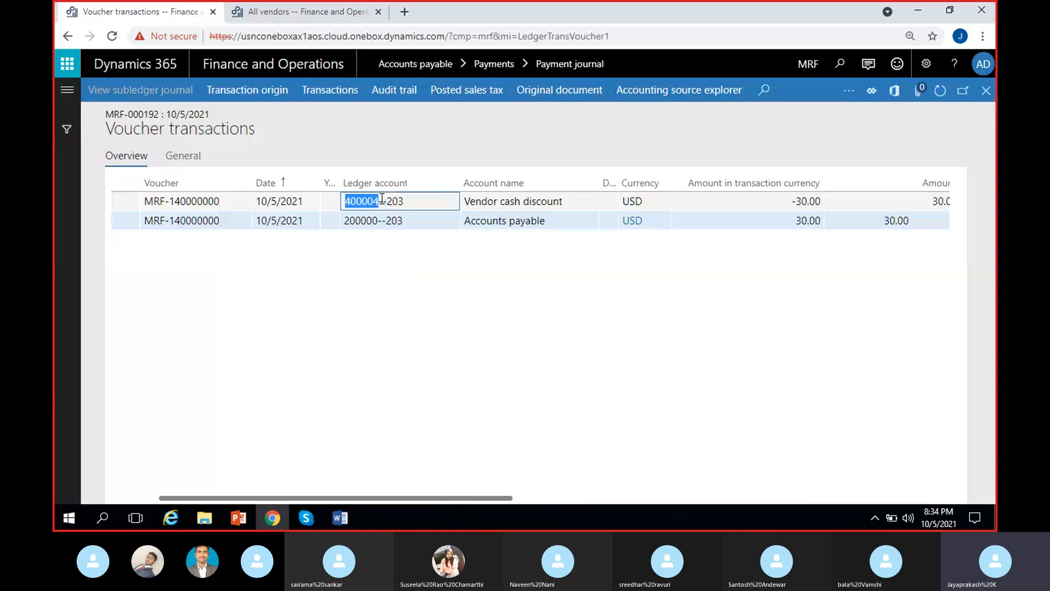
click(401, 311)
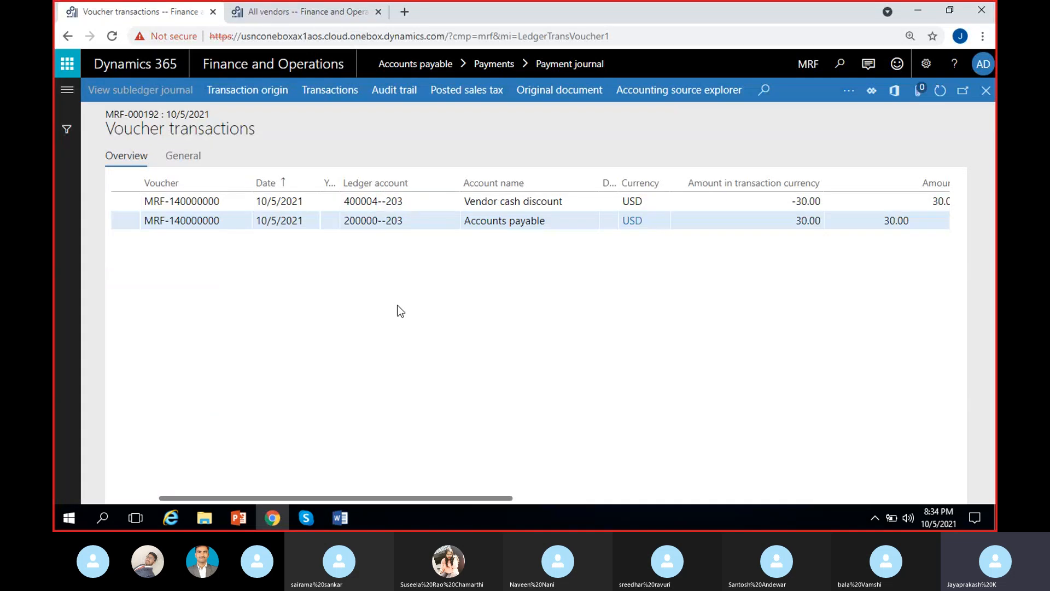
drag(345, 221, 388, 219)
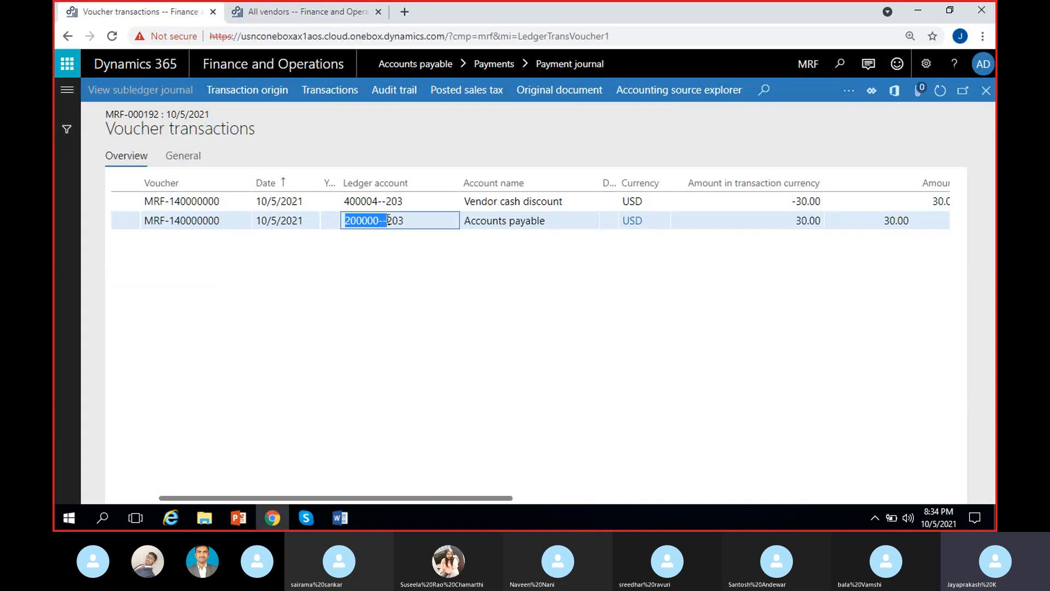
click(407, 310)
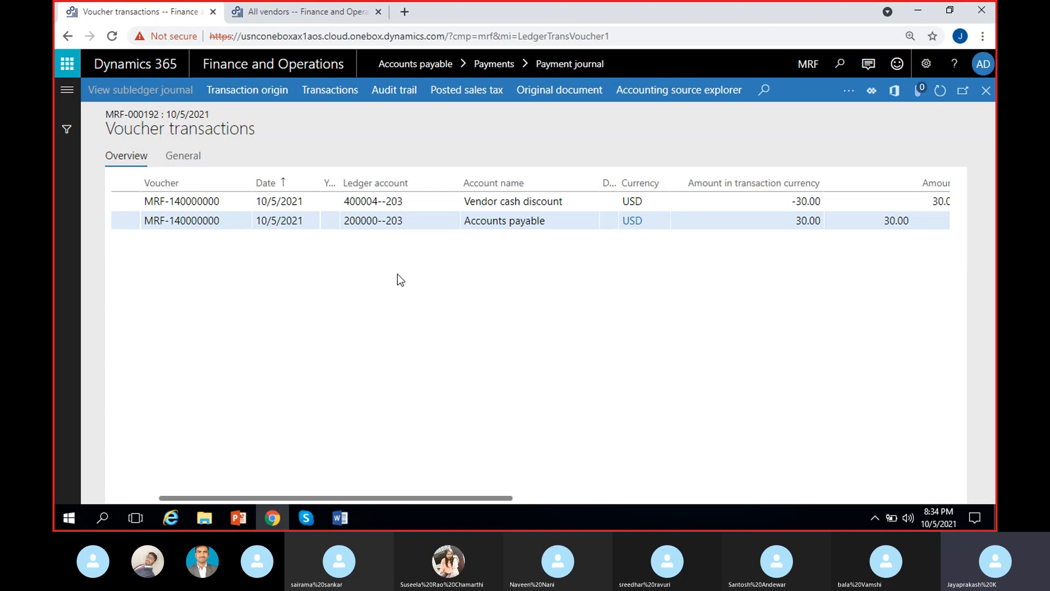
drag(549, 220, 473, 220)
click(497, 304)
scroll(497, 304, right, 3)
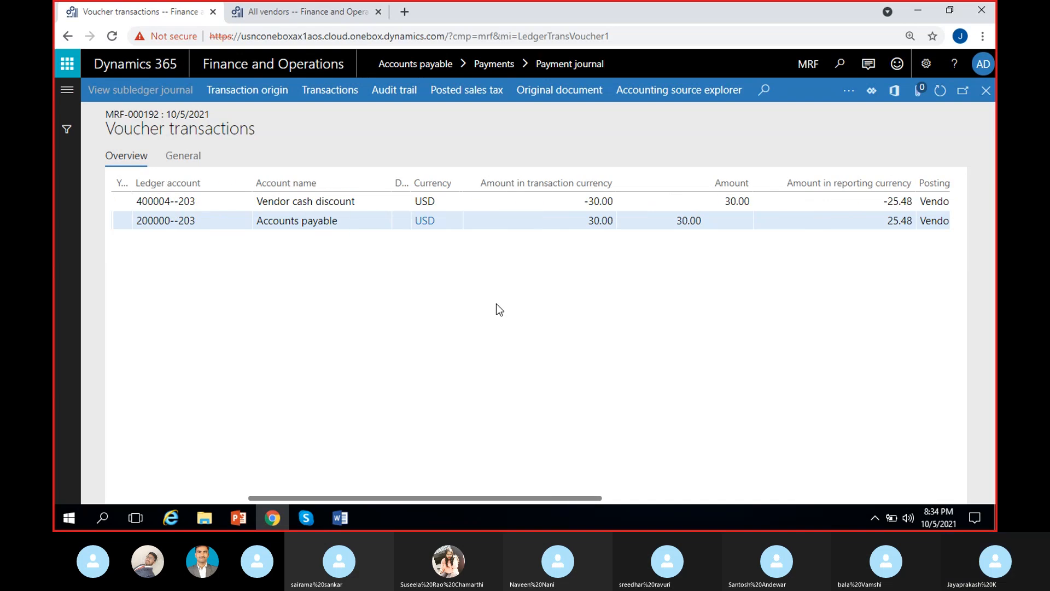
scroll(477, 318, left, 3)
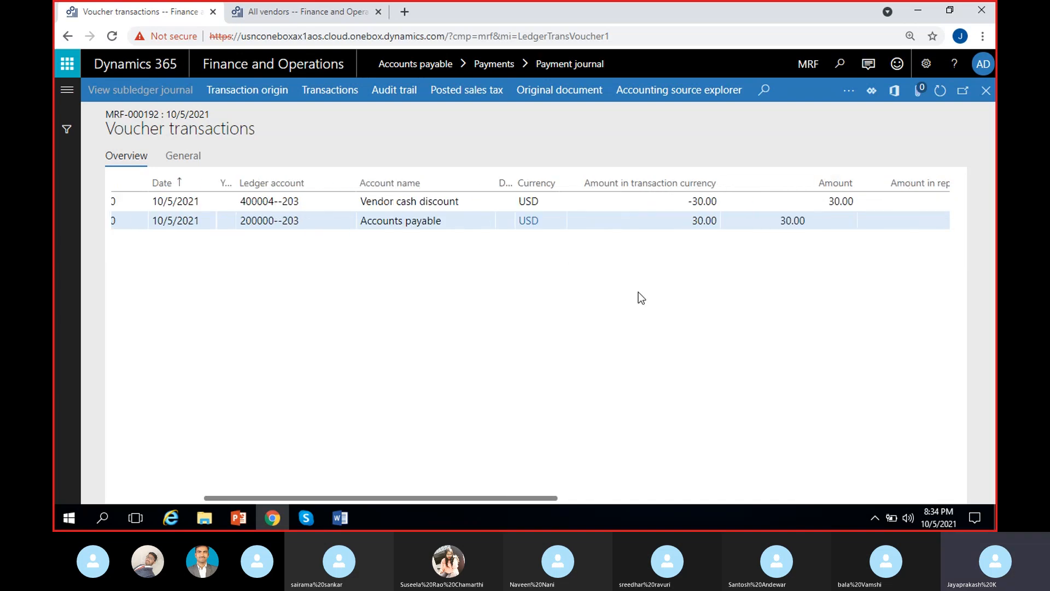
scroll(663, 335, left, 2)
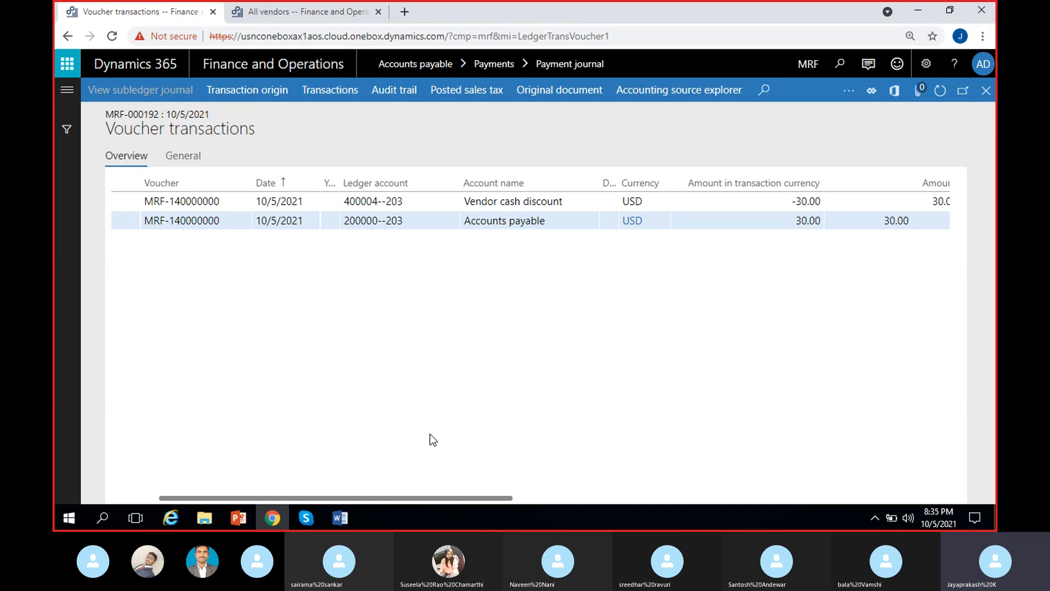
Close the cash discount voucher and related vouchers list, and open all related vouchers for payment voucher VendPay-000012.
click(986, 91)
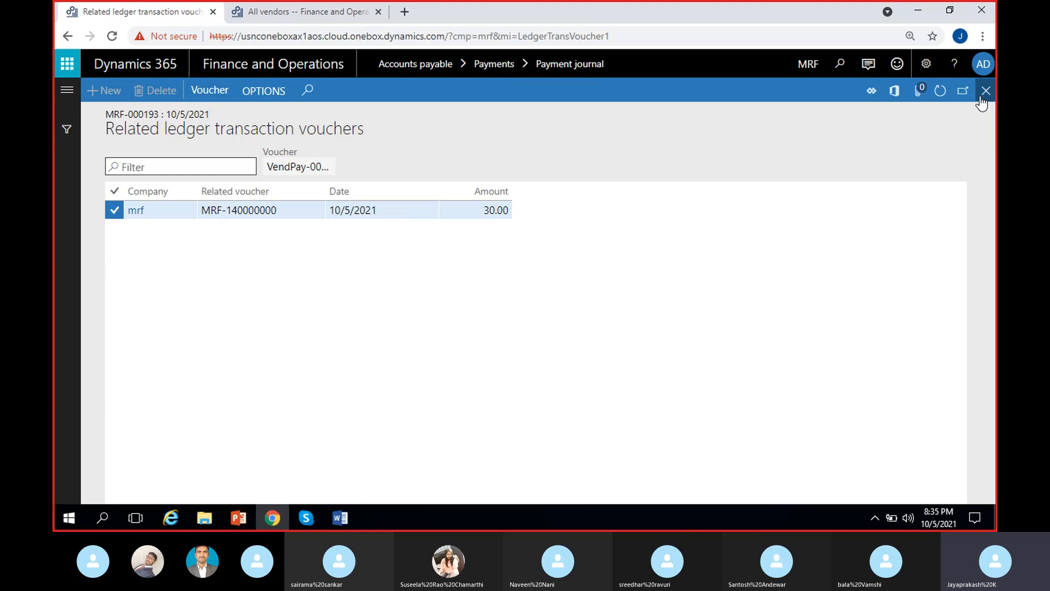
click(986, 91)
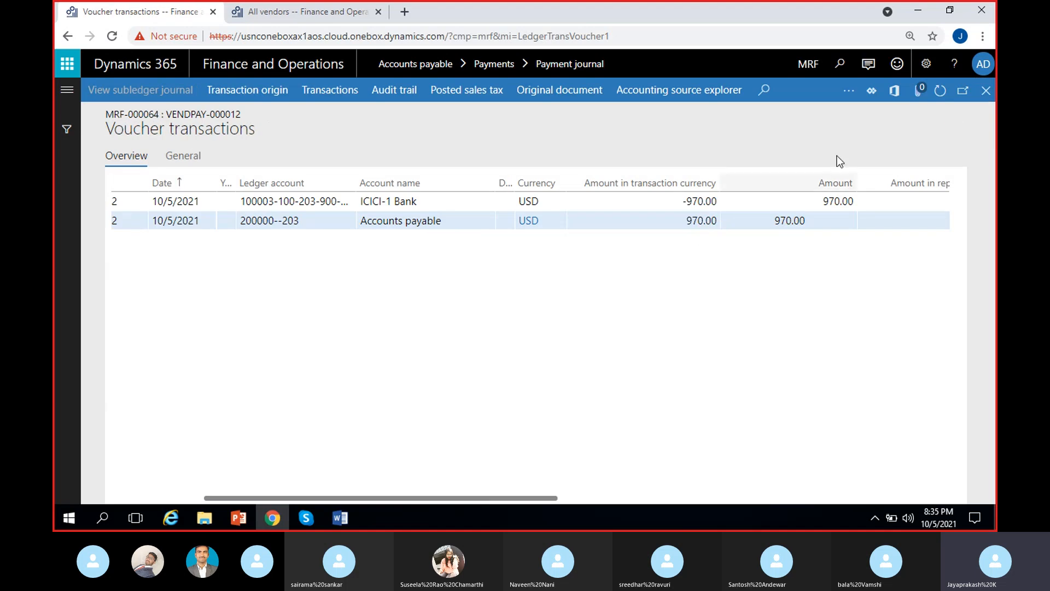
click(843, 94)
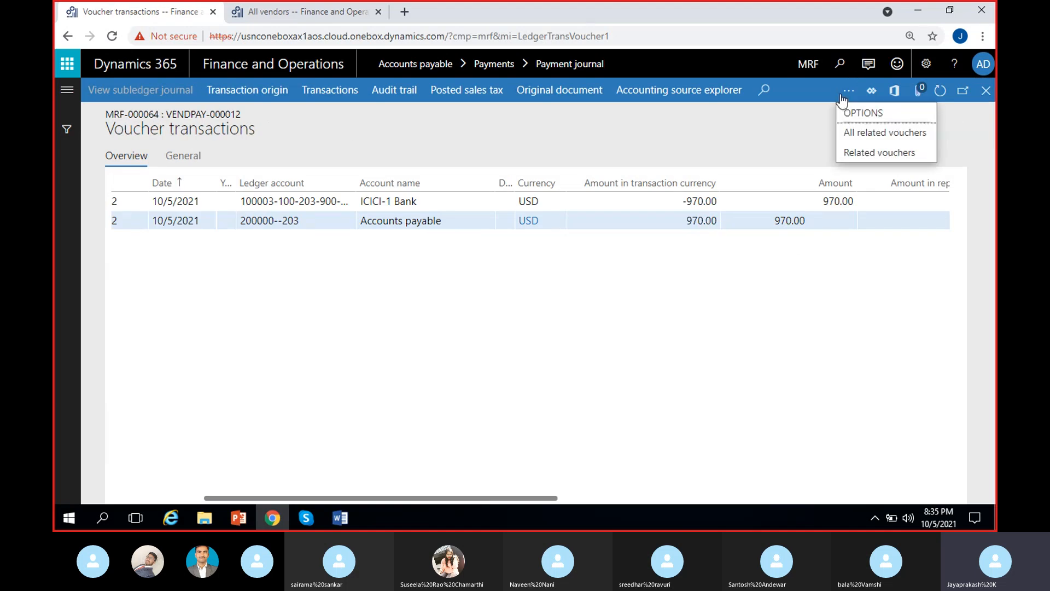
click(787, 138)
key(ctrl+minus)
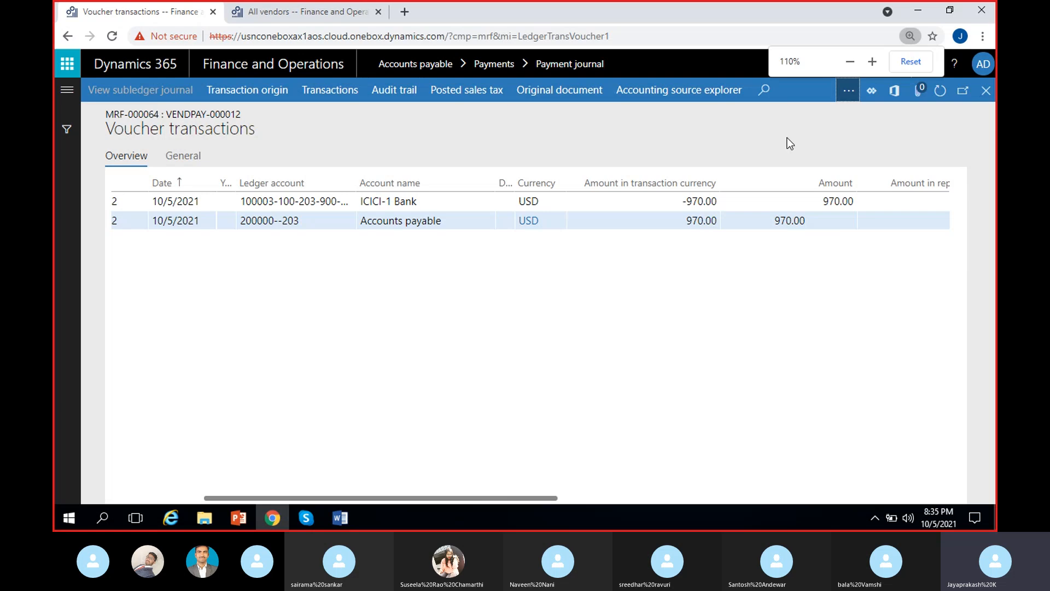
key(ctrl+minus)
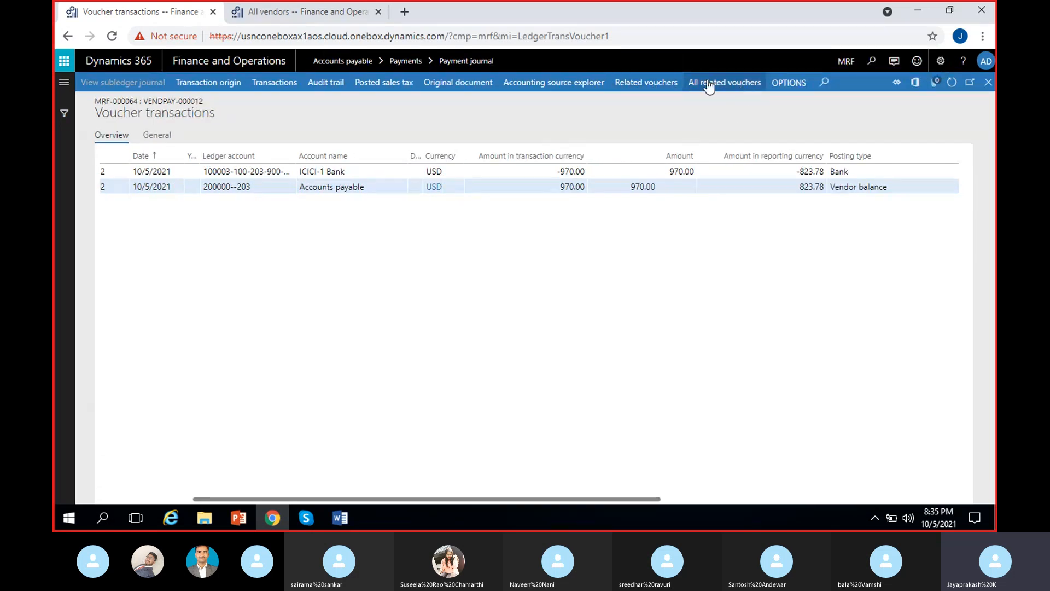
key(ctrl+plus)
key(ctrl+plus)
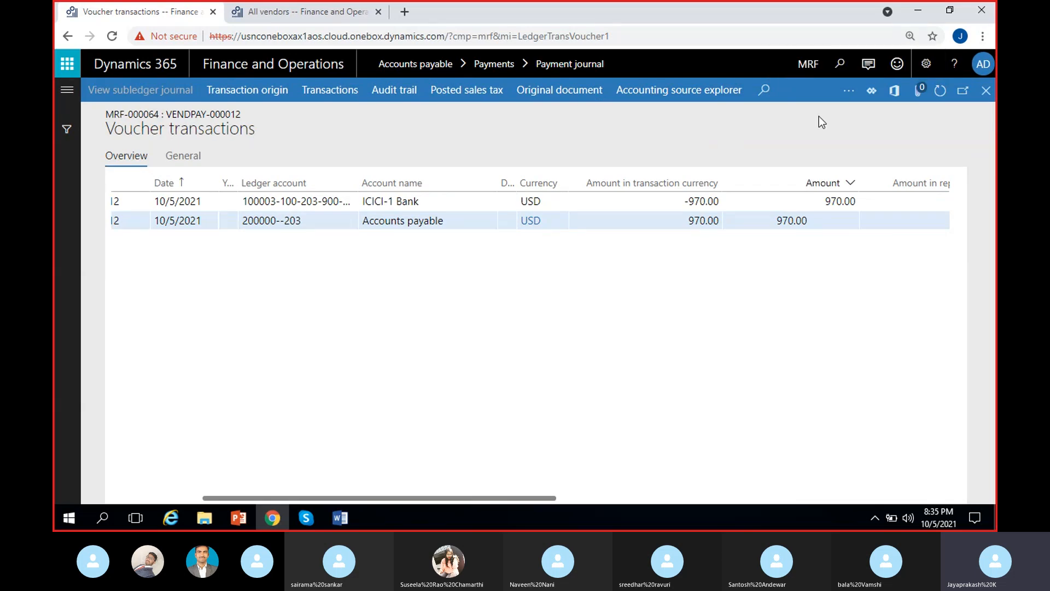
click(847, 94)
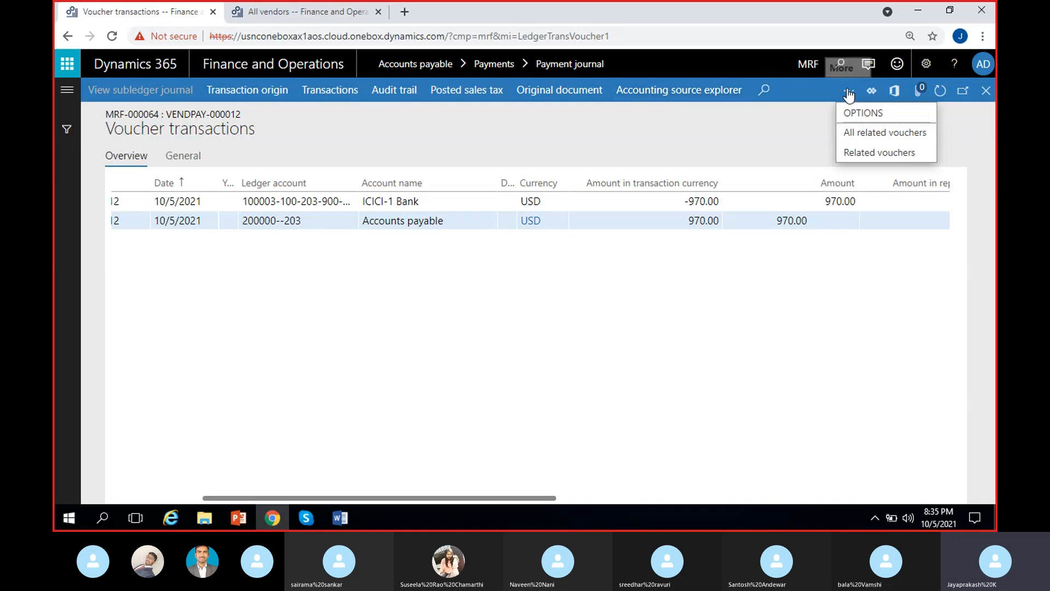
click(862, 132)
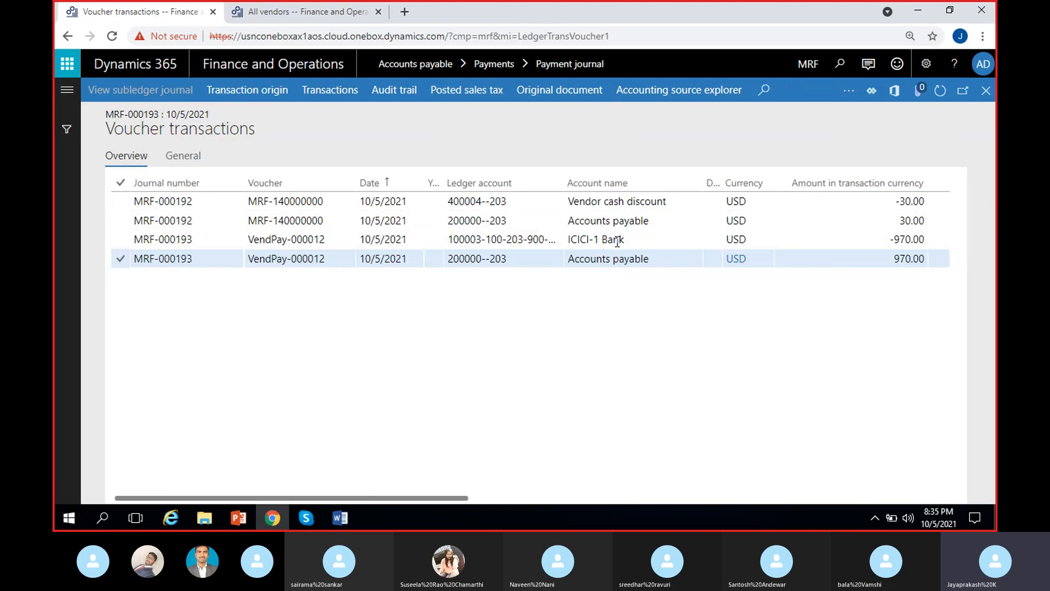
Compare the transaction-currency amounts on the vendor cash discount, accounts payable and ICICI-1 Bank lines across both vouchers.
click(595, 241)
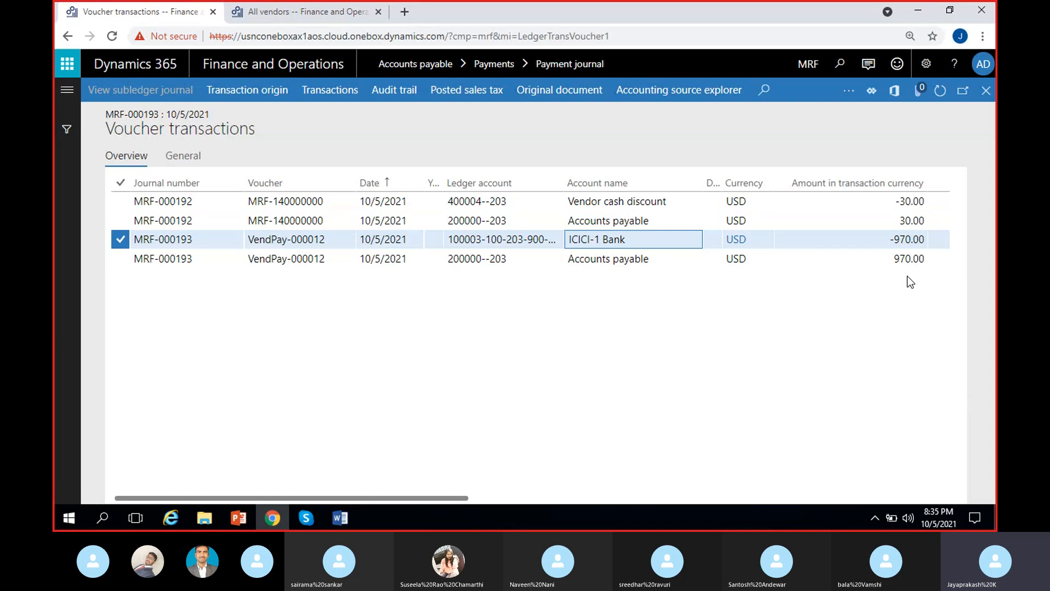
click(897, 221)
click(858, 260)
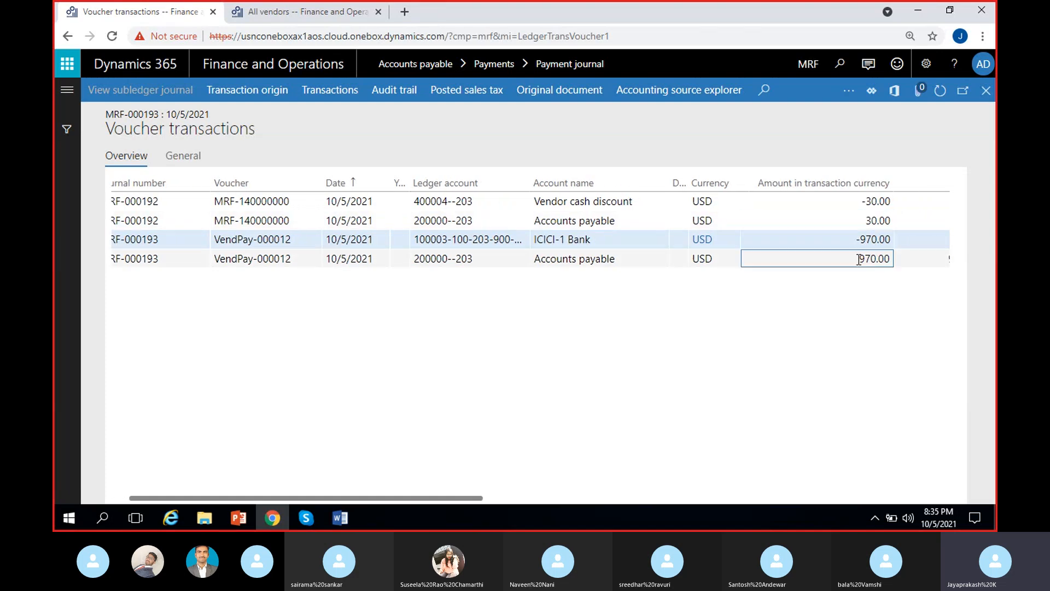
click(850, 342)
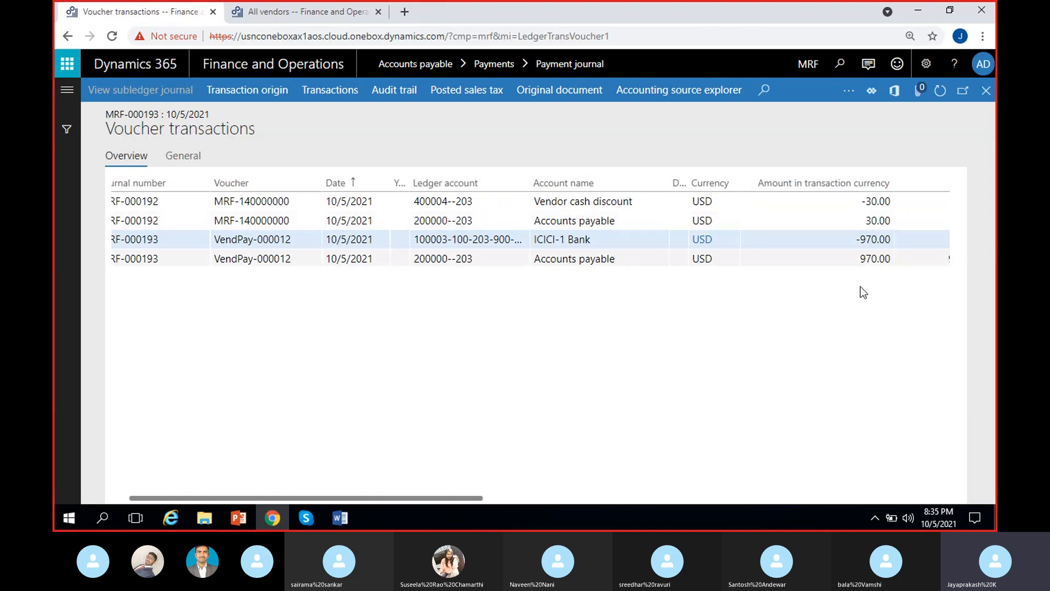
click(861, 239)
click(855, 200)
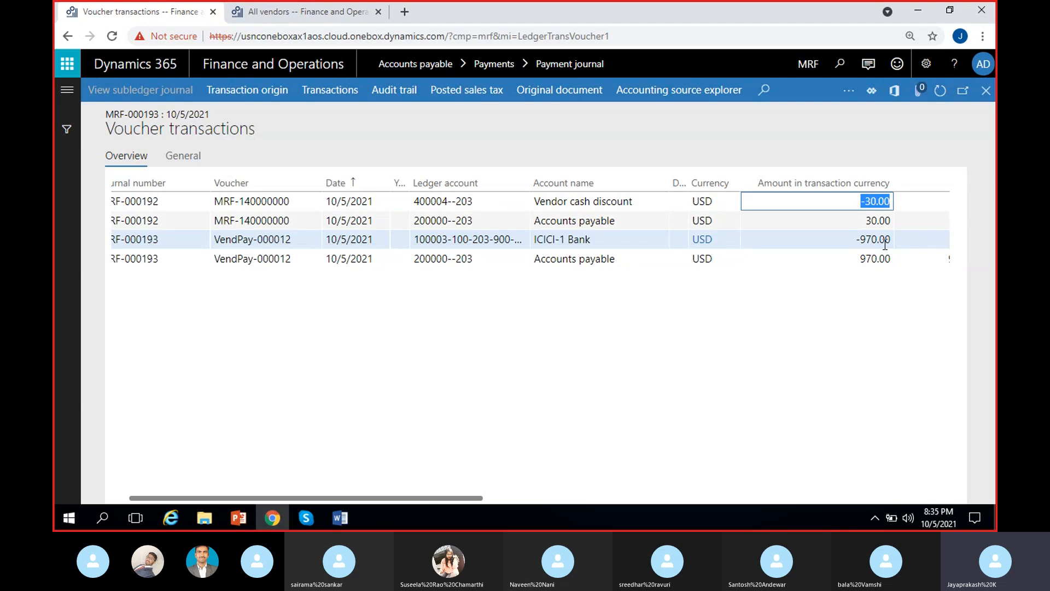
click(839, 285)
click(889, 239)
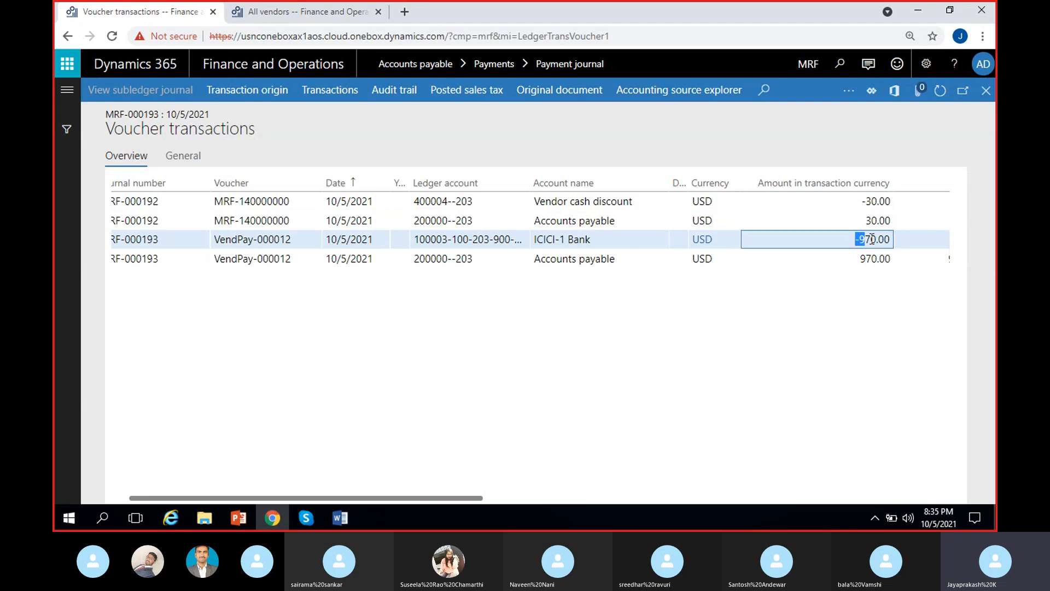
click(853, 307)
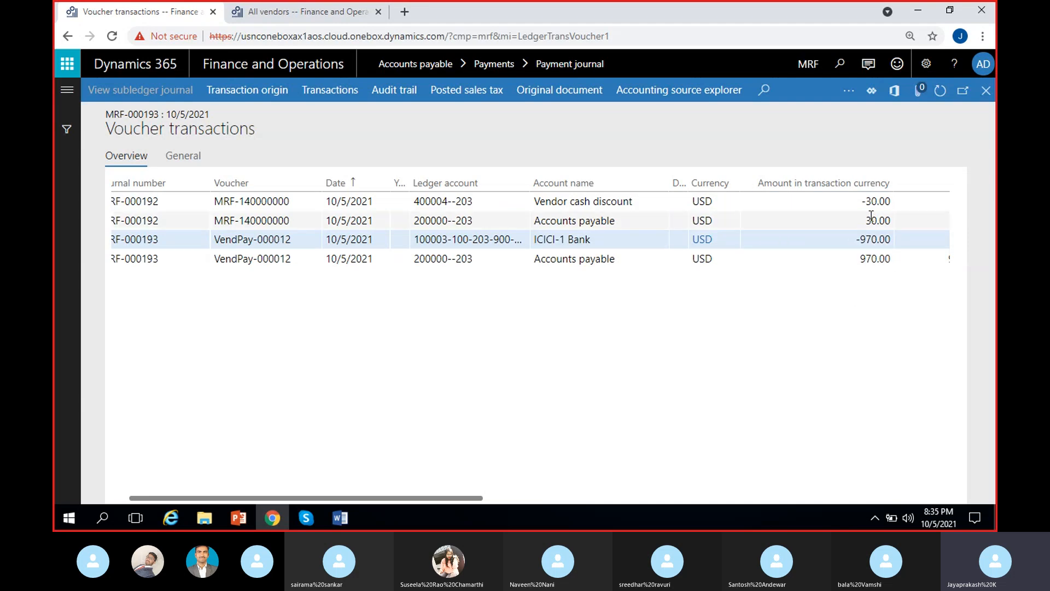
click(869, 201)
click(799, 385)
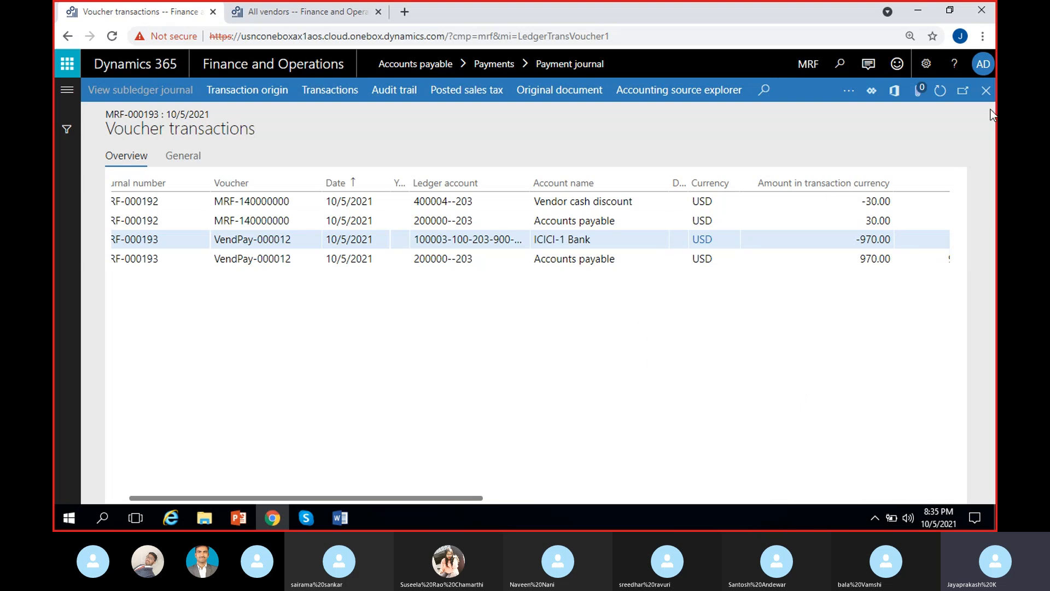
Close the combined voucher view and open the vendor transactions of Sahara from the All vendors list.
click(987, 90)
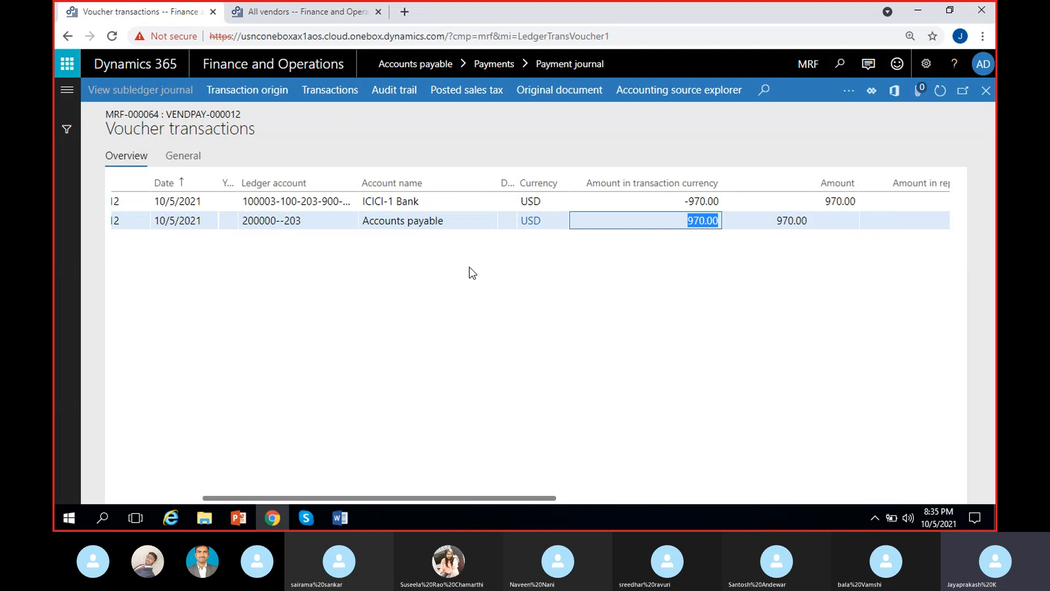
click(308, 16)
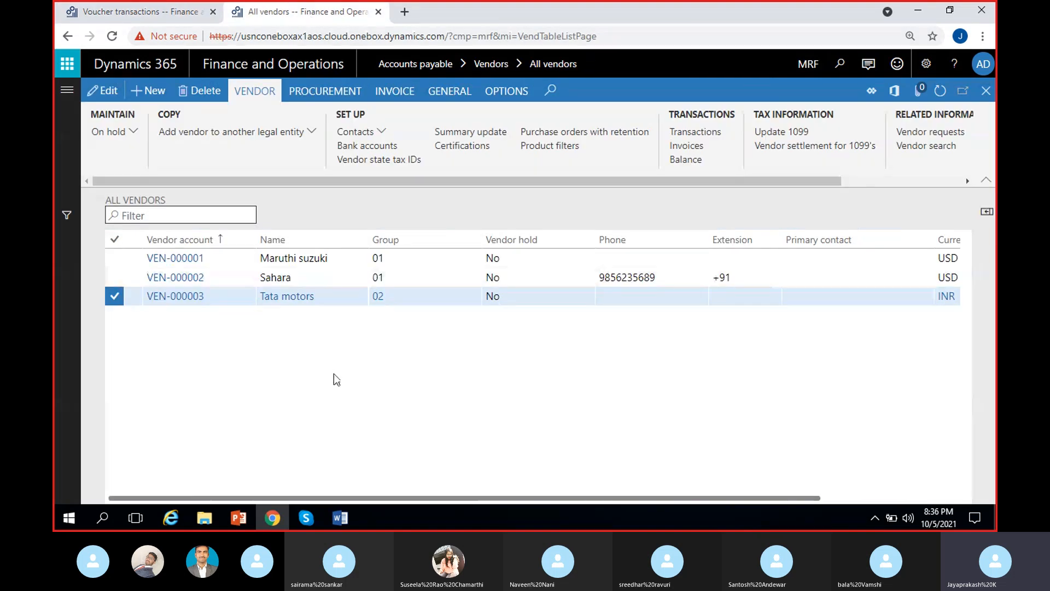
click(518, 277)
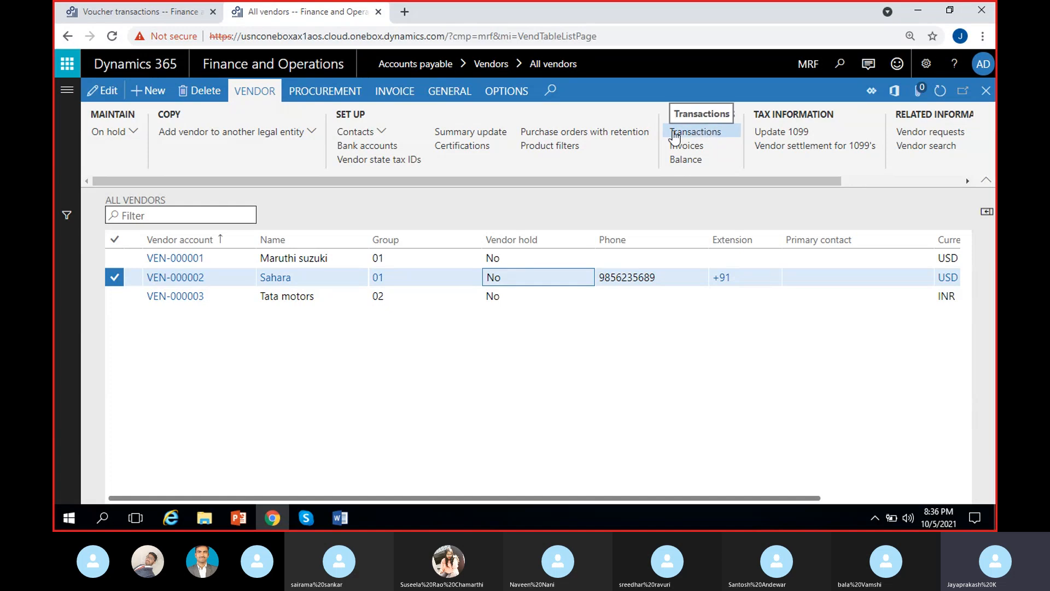
click(700, 136)
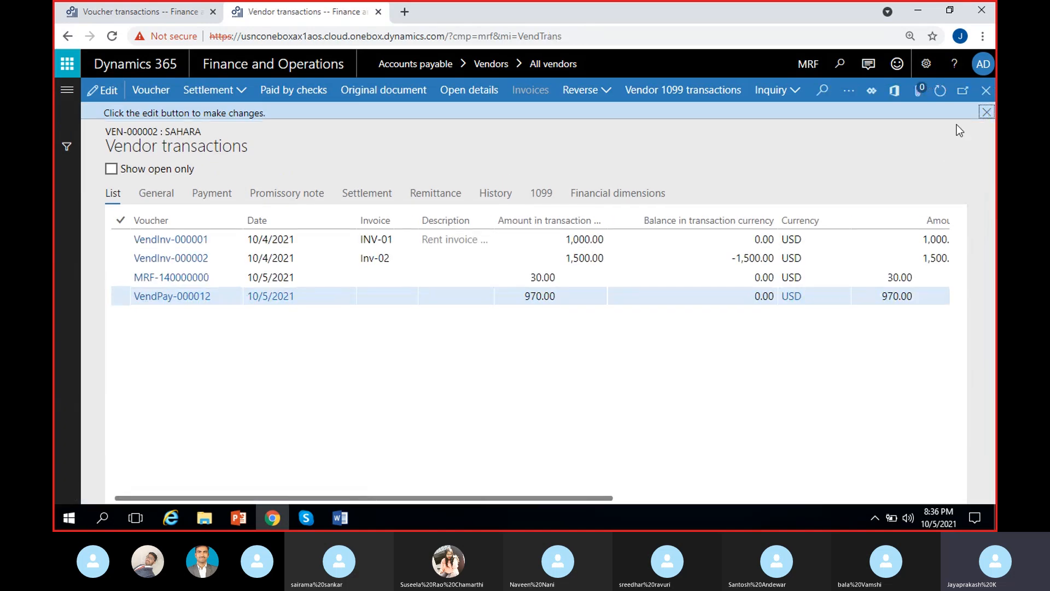
click(986, 112)
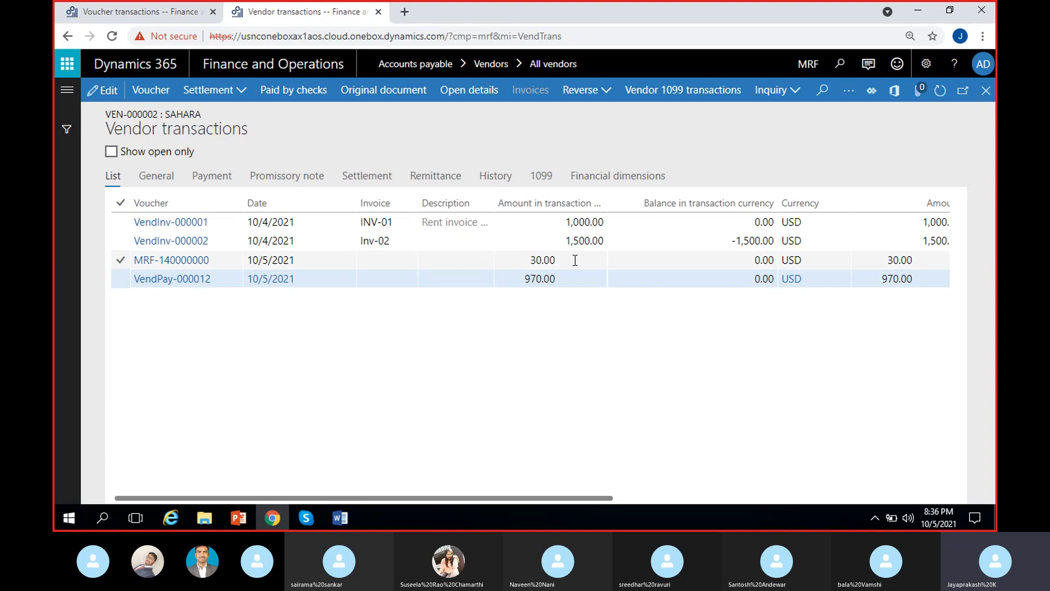
Examine the transaction-currency amounts of Sahara's payment VendPay-000012 and cash discount voucher MRF-140000000.
click(404, 282)
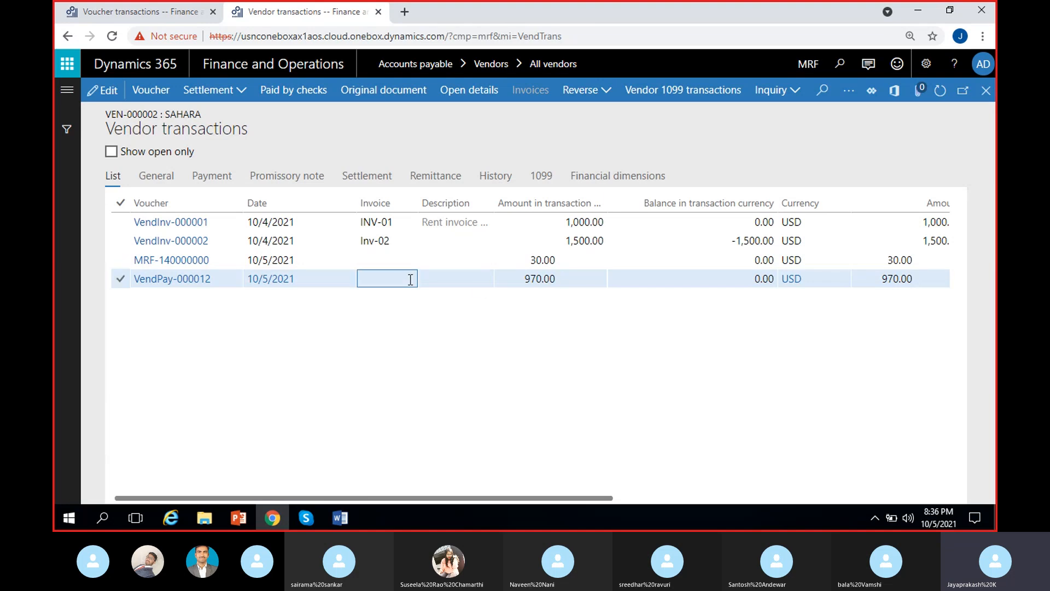
click(520, 281)
click(581, 364)
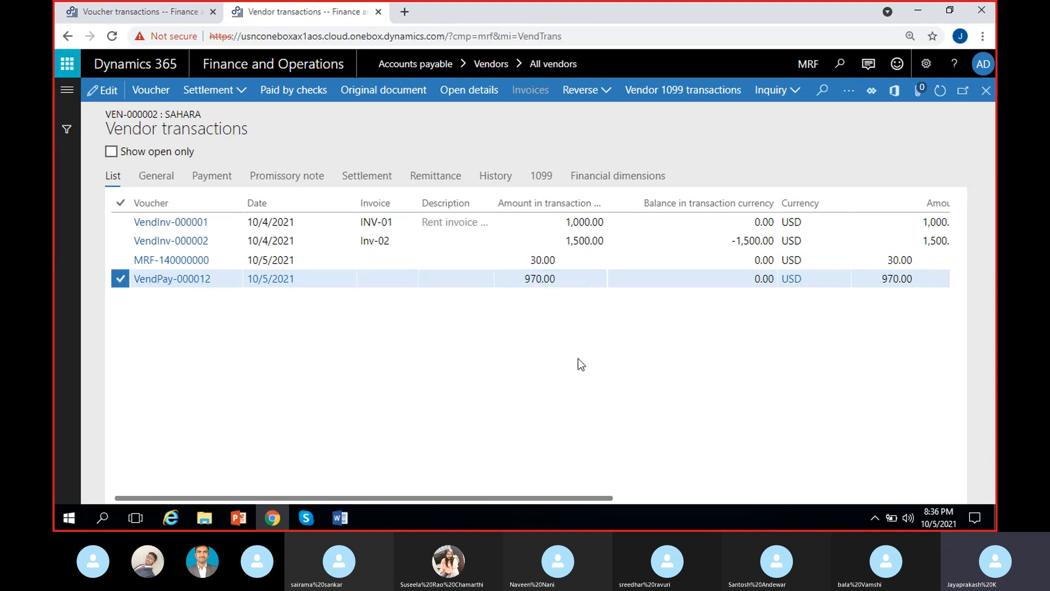
click(527, 260)
click(525, 311)
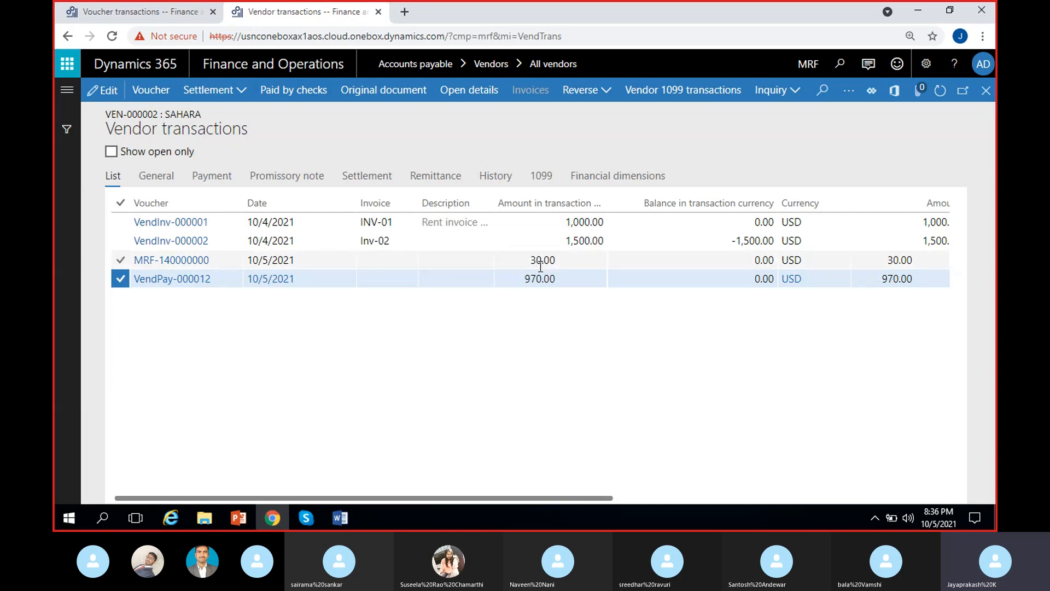
click(530, 261)
click(518, 315)
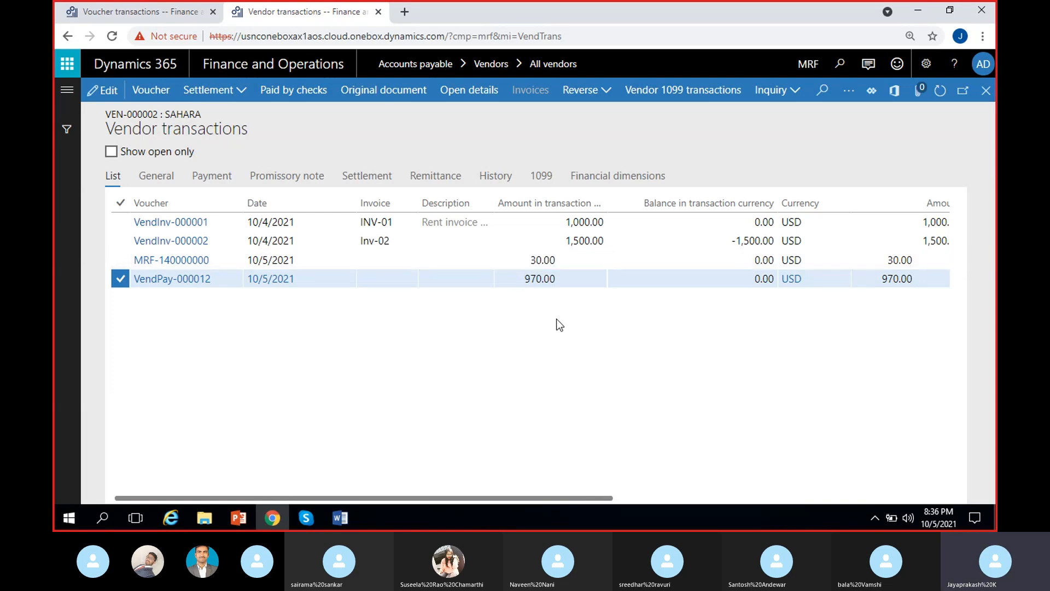
Review the accounting amounts and balances of the vendor's payment and cash discount transactions.
drag(566, 495, 632, 496)
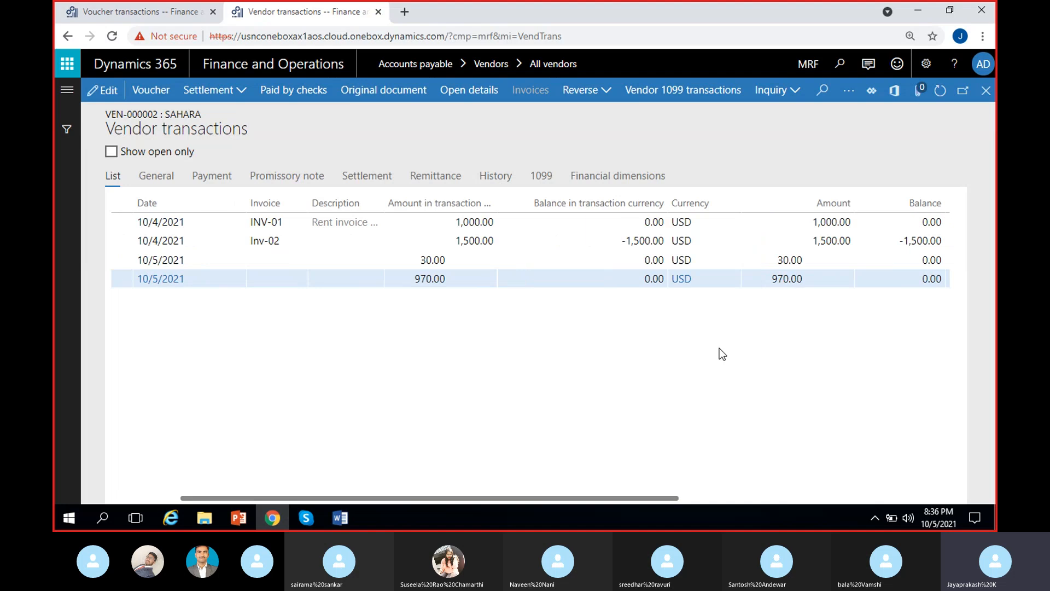
click(763, 284)
click(796, 334)
click(775, 261)
click(768, 350)
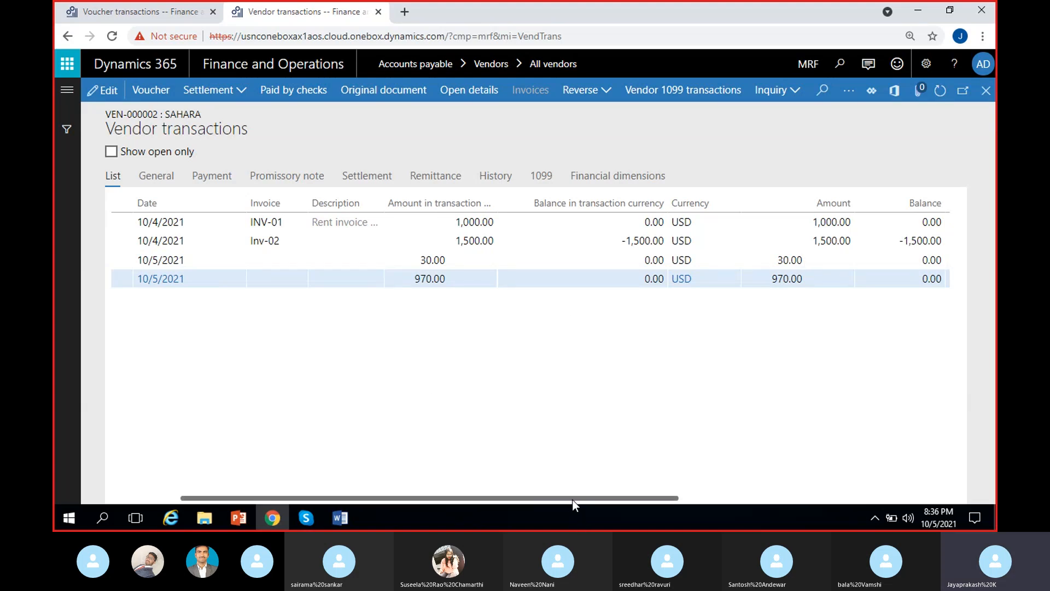
Check the balance in transaction currency of the vendor's invoice INV-01.
drag(572, 499, 511, 498)
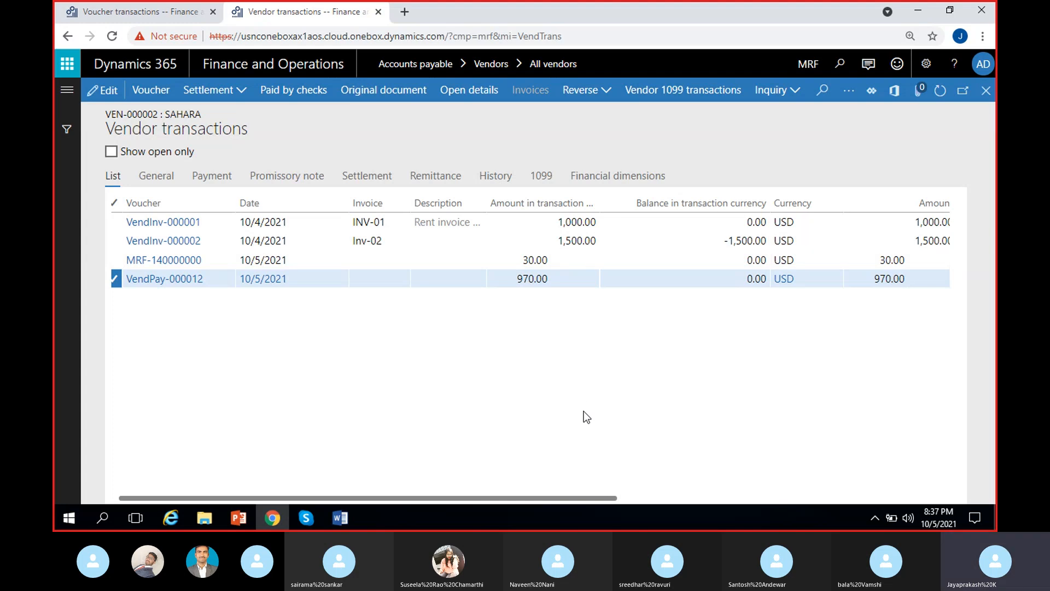
click(727, 224)
drag(747, 222, 767, 225)
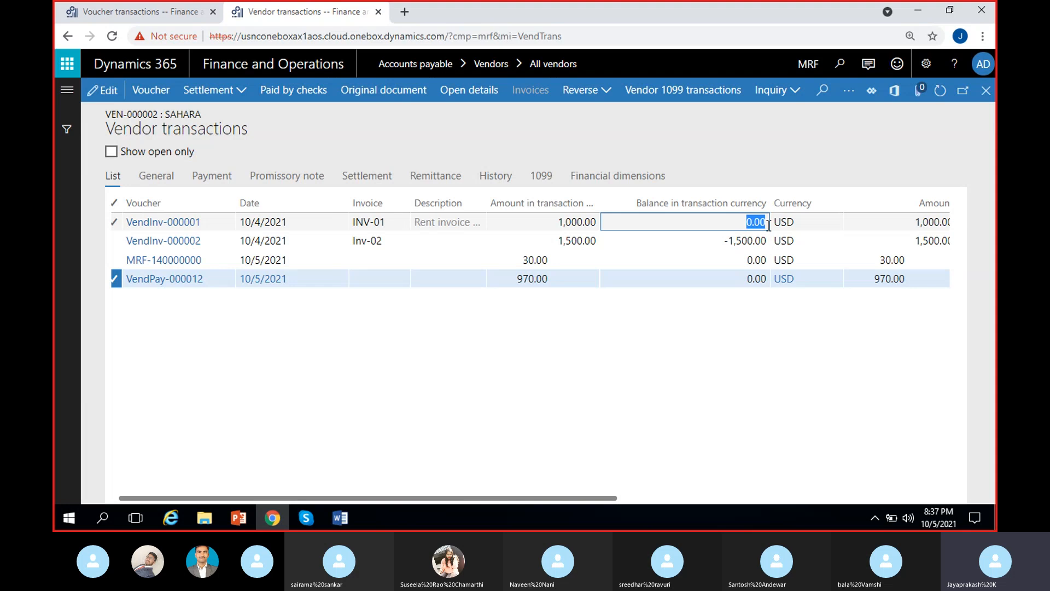
Compare the balances in transaction currency of the vendor's invoices Inv-02 and INV-01.
click(680, 396)
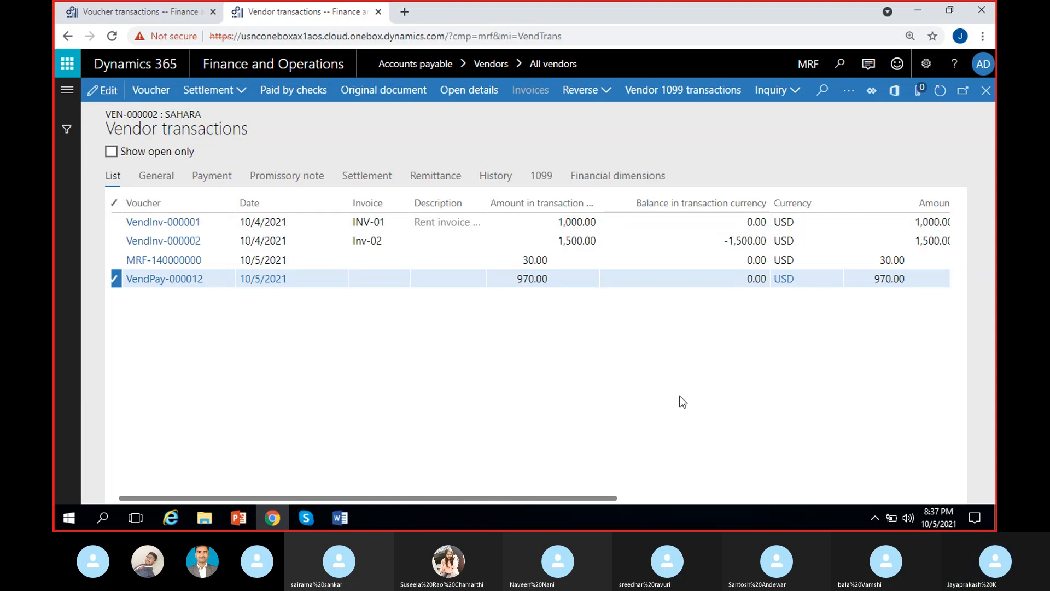
click(417, 243)
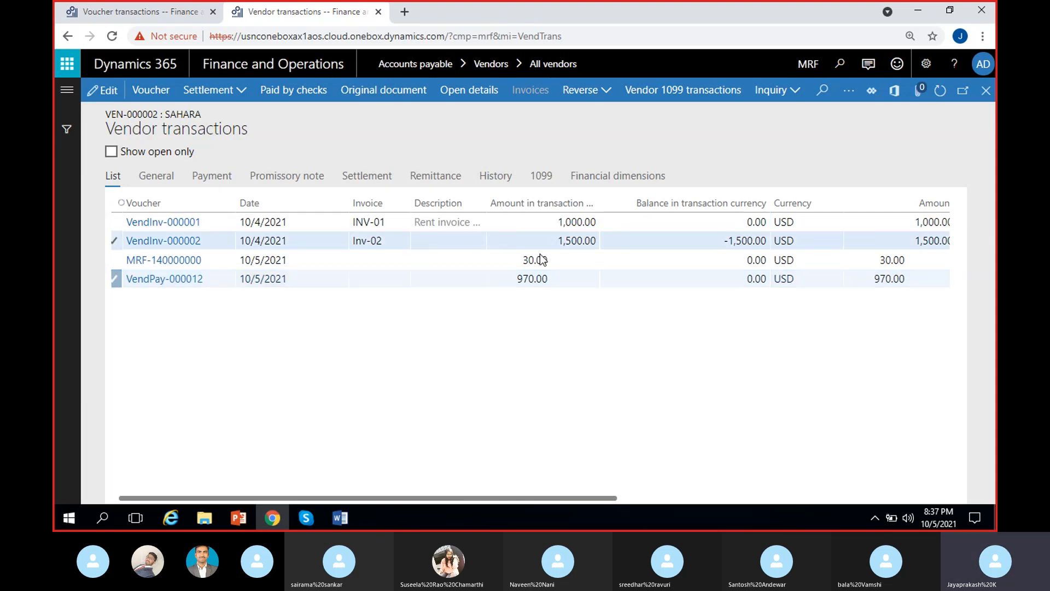
click(729, 243)
drag(725, 243, 767, 225)
click(659, 376)
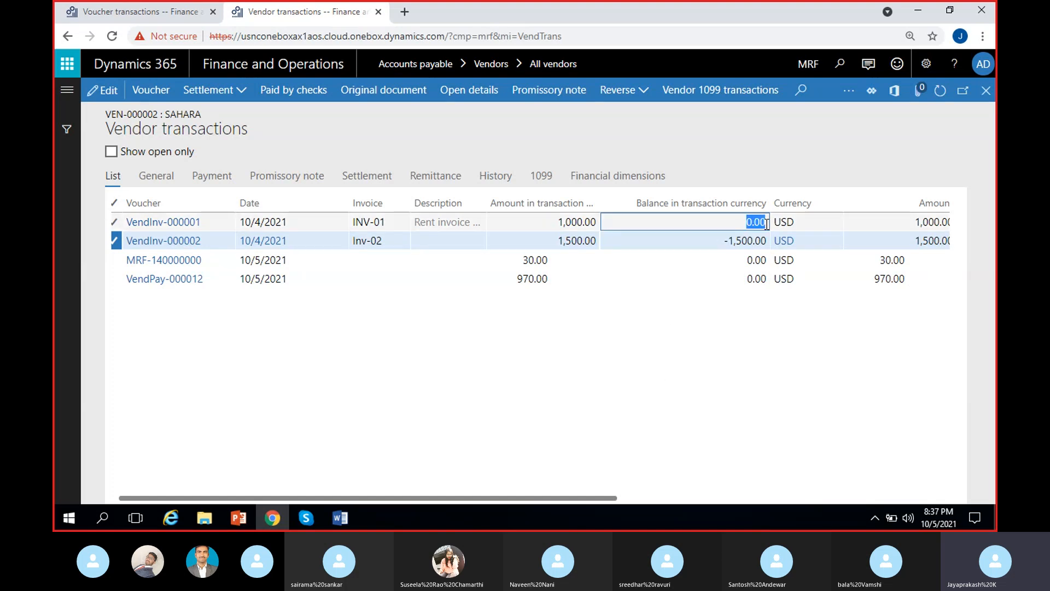
click(708, 380)
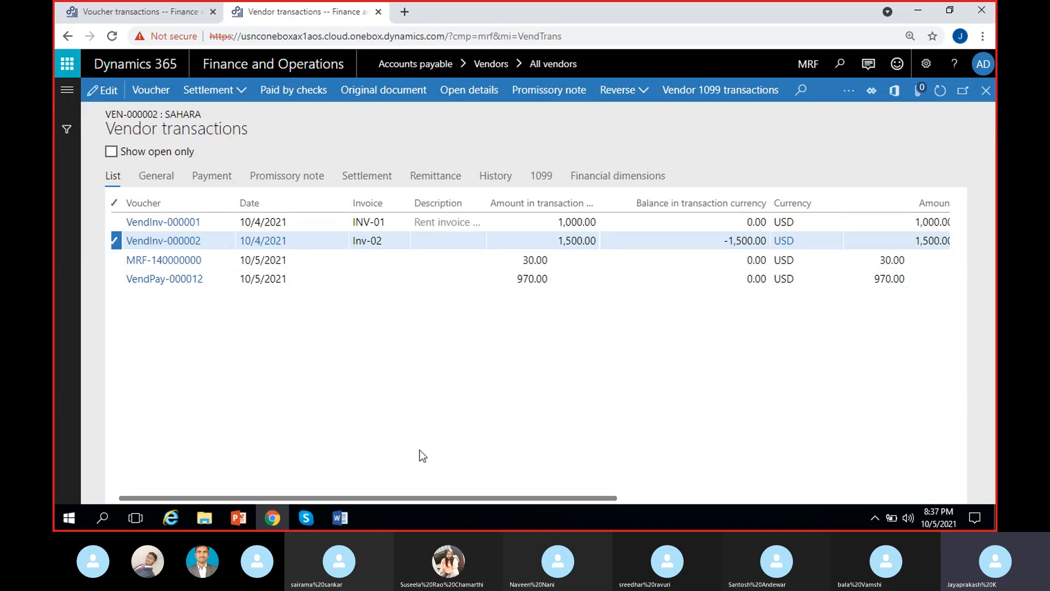
Limit Sahara's vendor transactions to open ones and check the remaining balance of invoice Inv-02.
scroll(419, 450, left, 1)
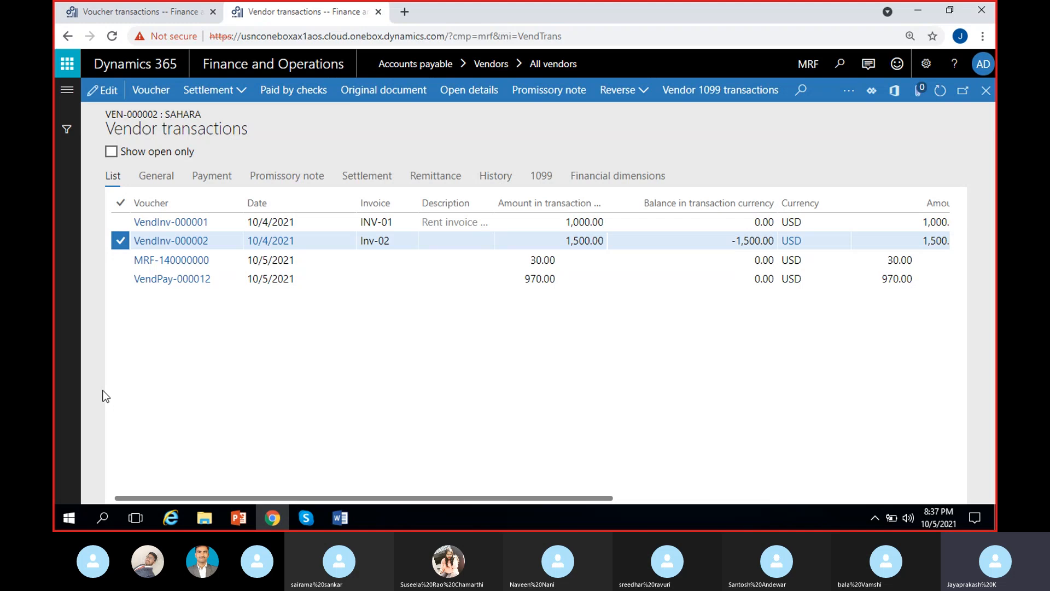
click(110, 153)
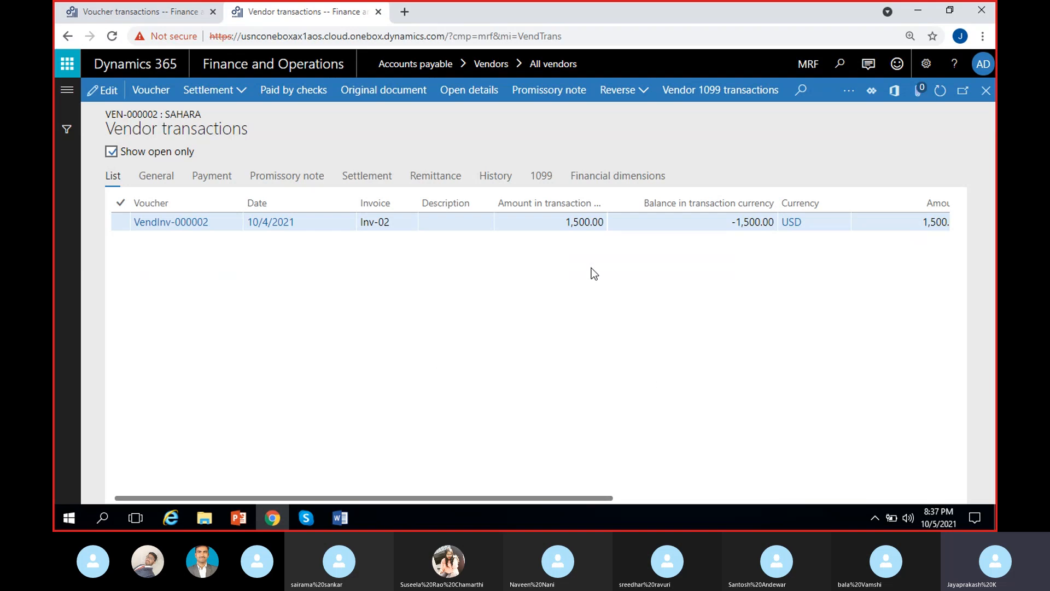
click(567, 223)
drag(730, 225, 770, 233)
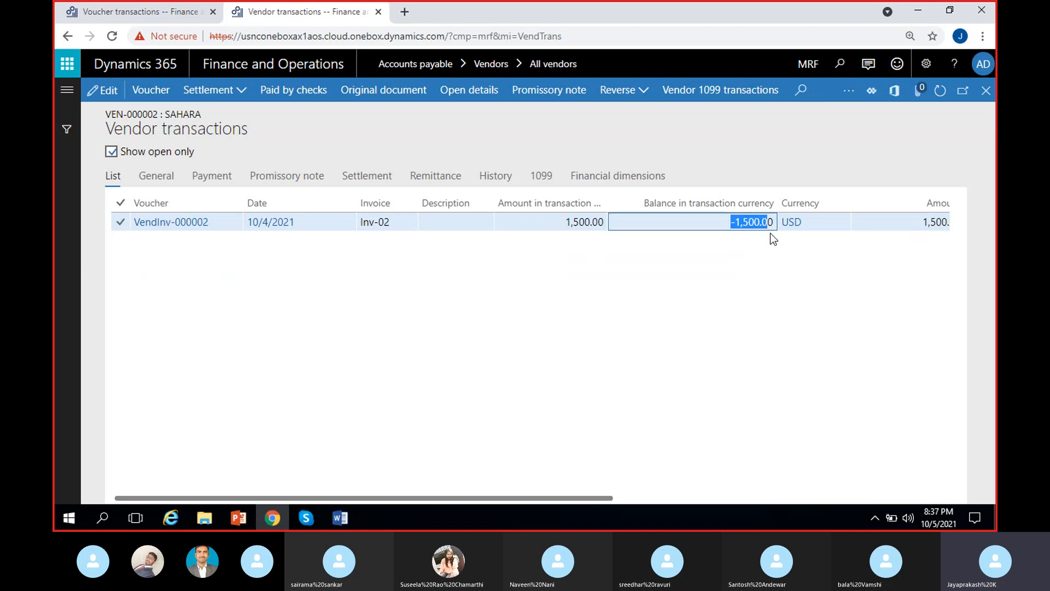
click(724, 282)
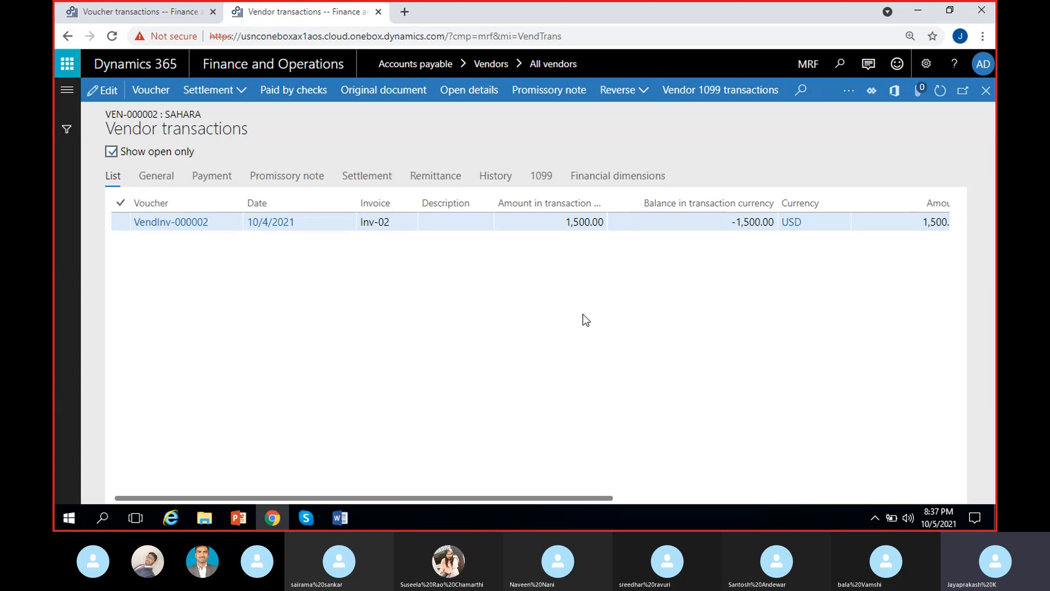
Show all vendor transactions again and check the balances of the cash discount, payment VendPay-000012 and invoice INV-01.
click(114, 153)
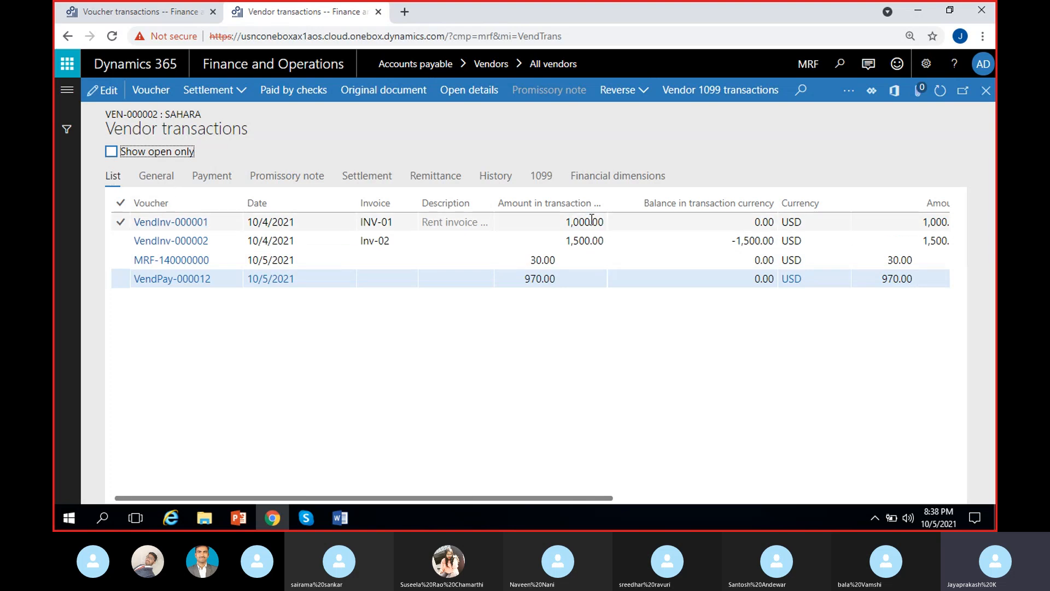
click(569, 222)
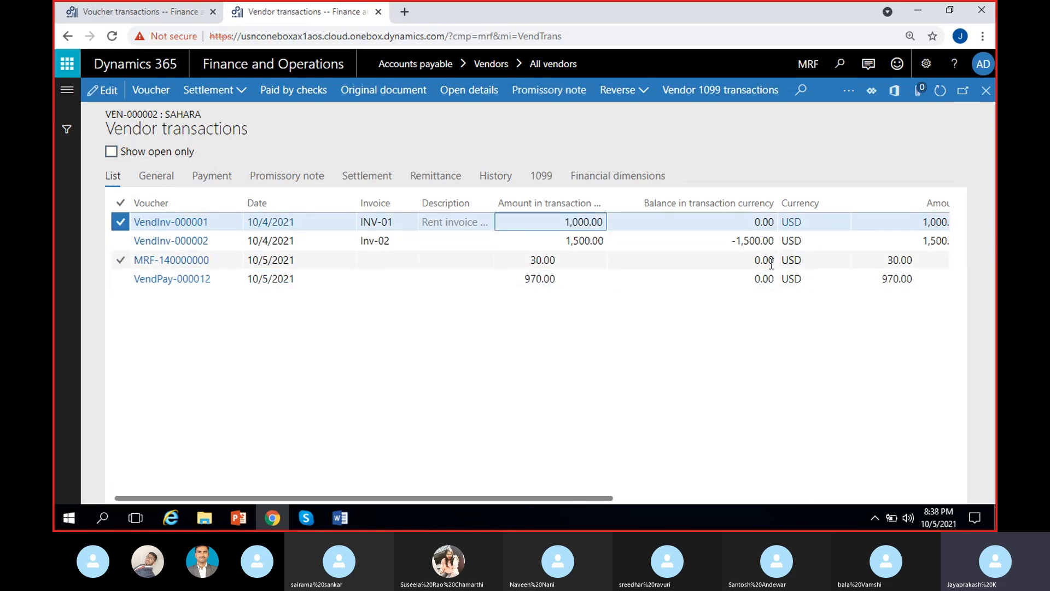
drag(753, 261, 778, 287)
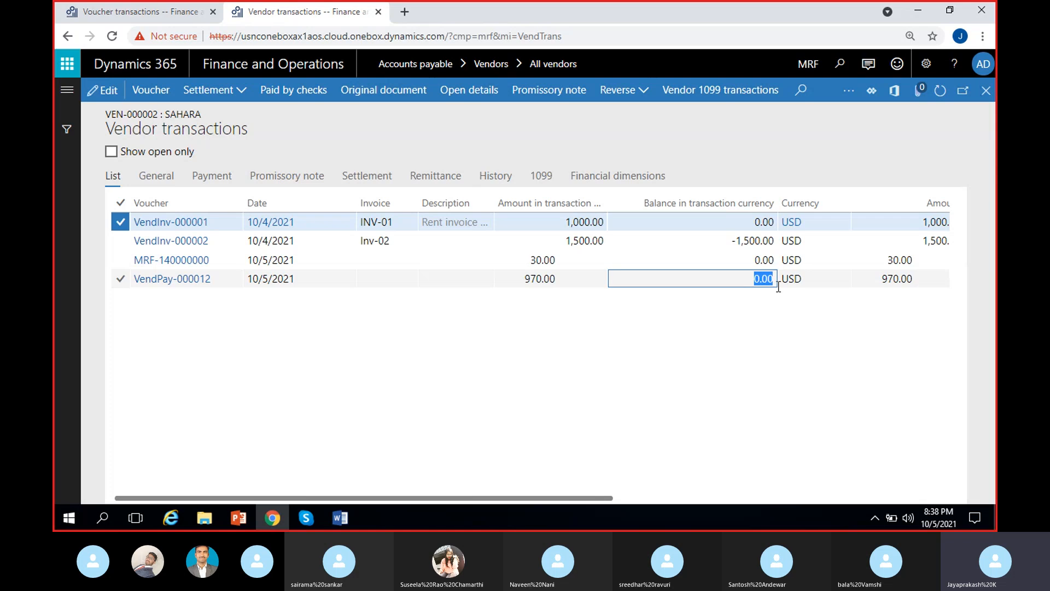
drag(754, 221, 779, 224)
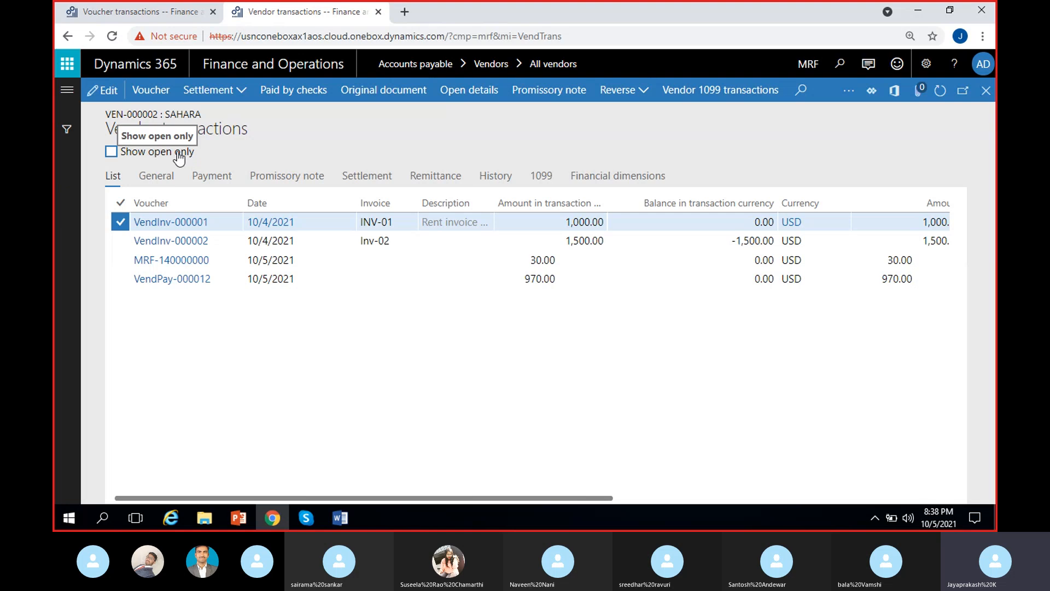
Compare invoice Inv-02's amount in transaction currency with its balance.
click(594, 240)
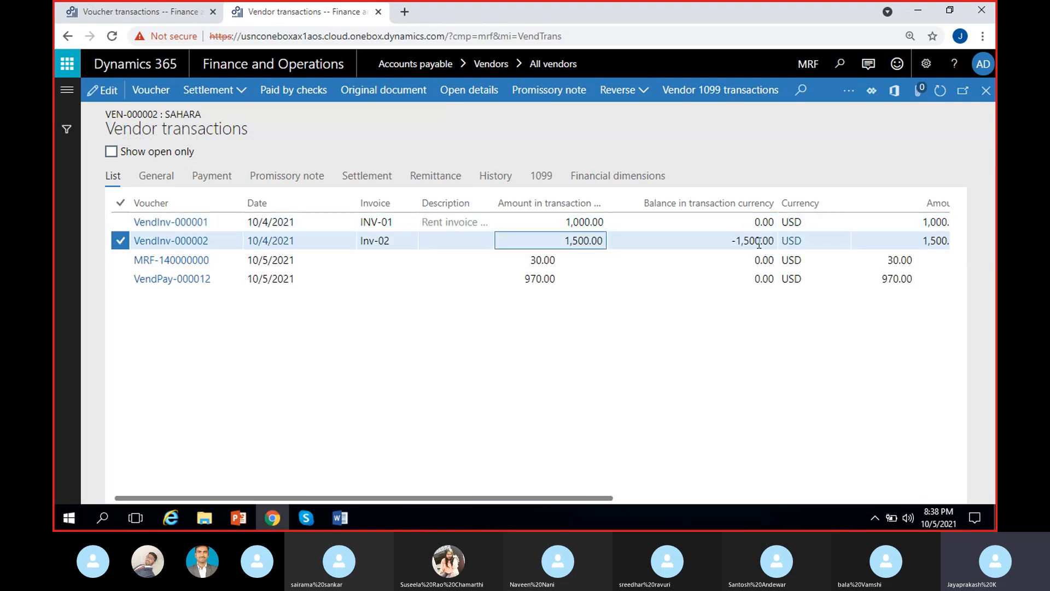
drag(732, 241, 776, 244)
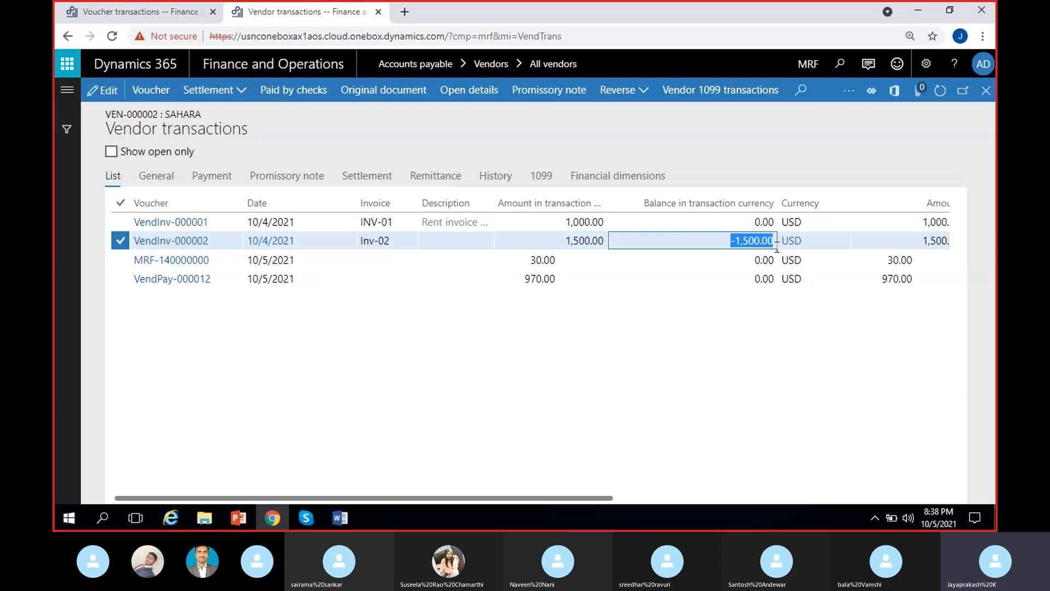
click(584, 359)
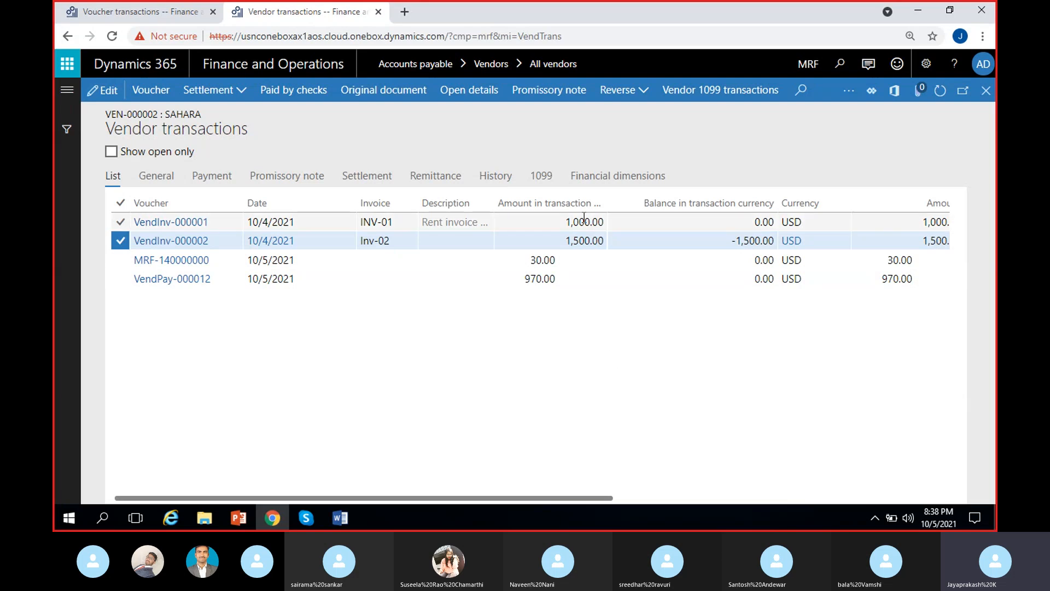
Compare the amount of invoice INV-01 with the amounts of cash discount voucher MRF-140000000 and payment VendPay-000012.
double_click(603, 223)
click(553, 335)
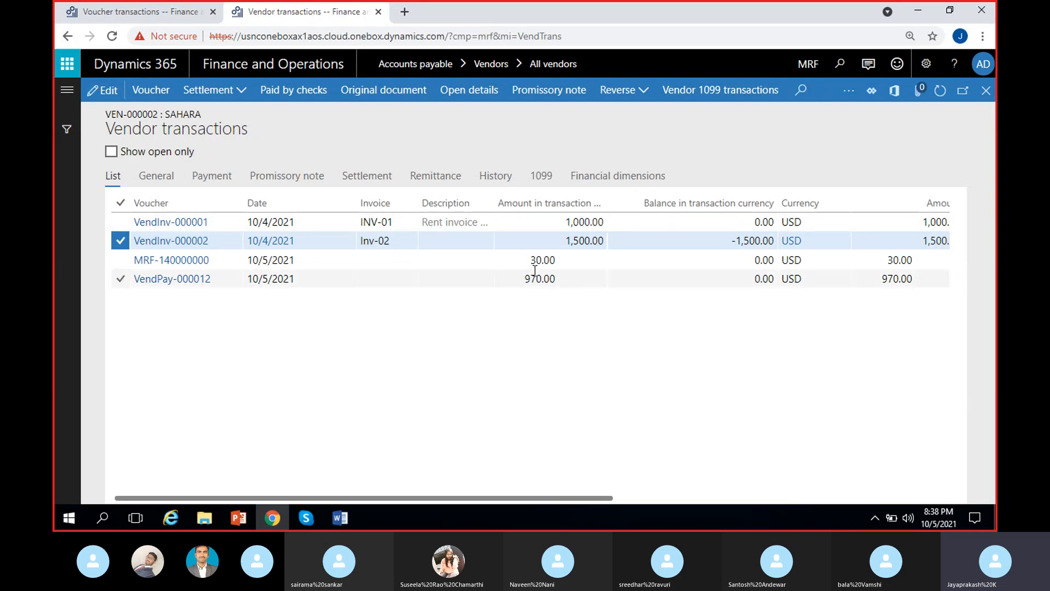
double_click(542, 260)
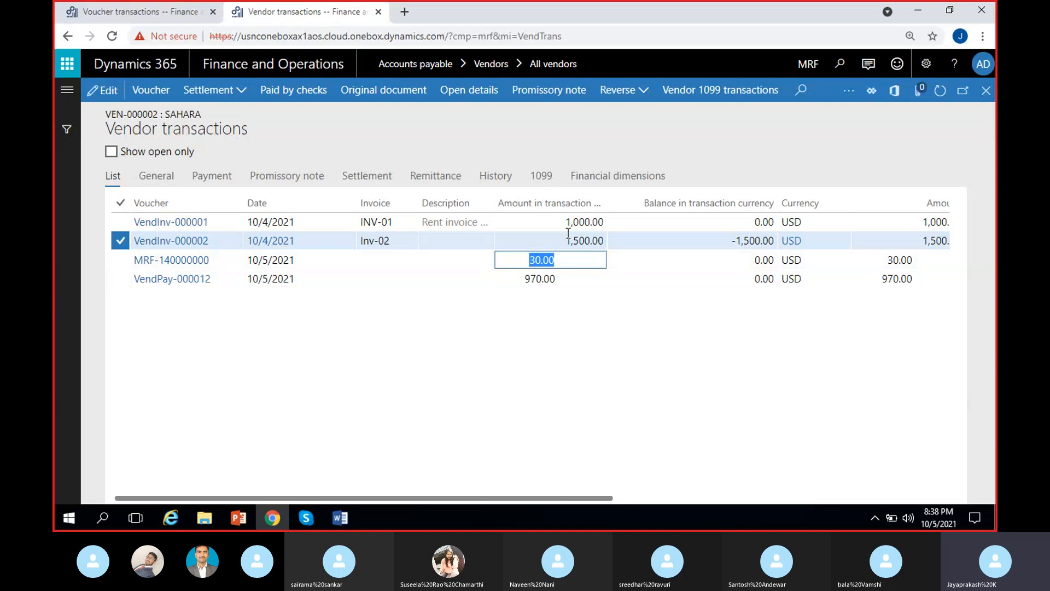
double_click(602, 222)
click(537, 294)
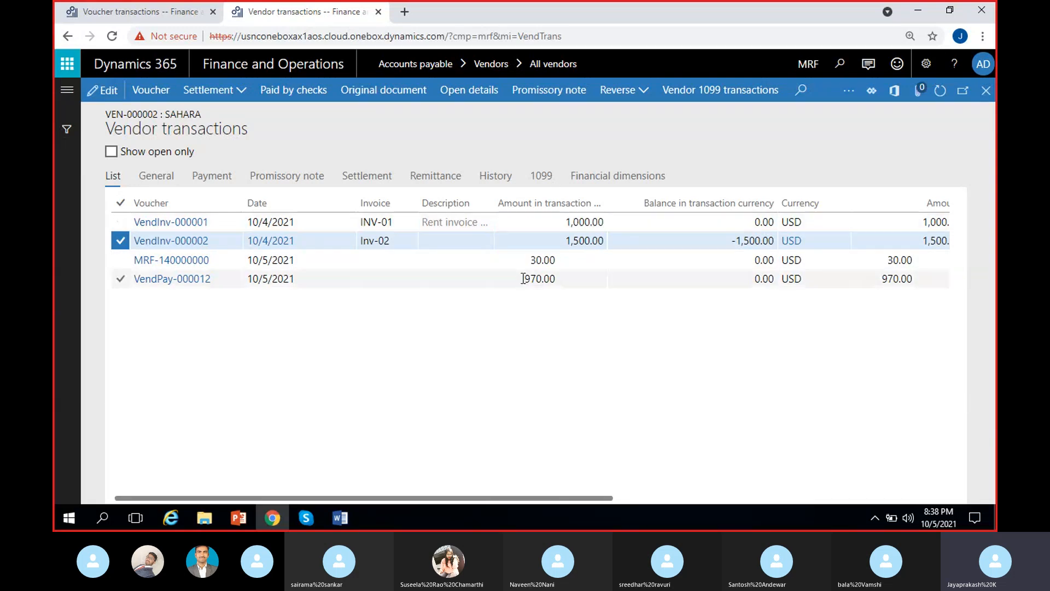
double_click(523, 275)
click(568, 306)
double_click(541, 260)
click(534, 333)
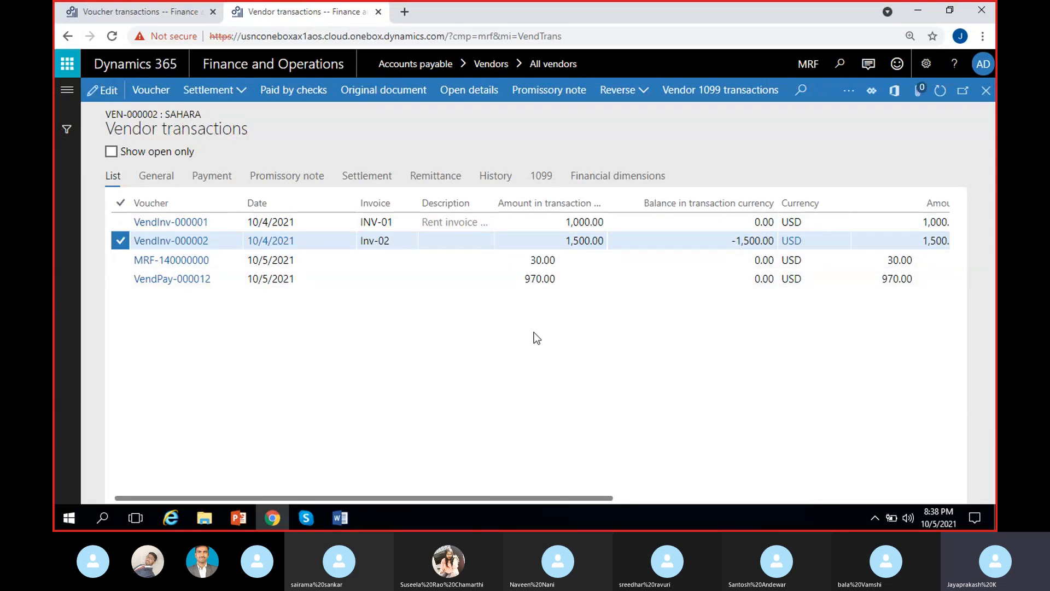
Open the settlement history of invoice INV-01 from the vendor transactions.
click(587, 220)
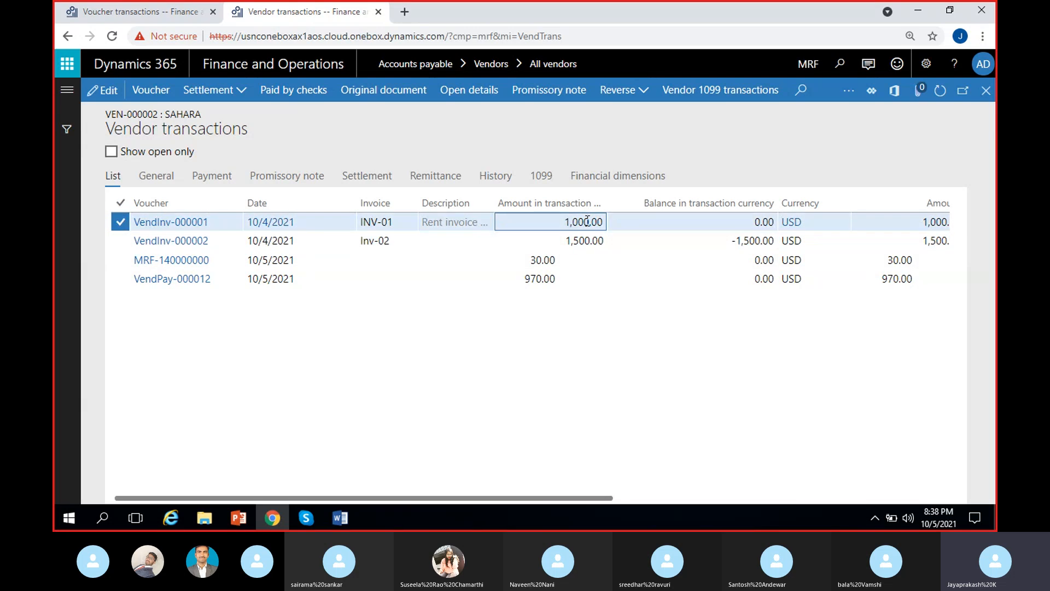
click(238, 100)
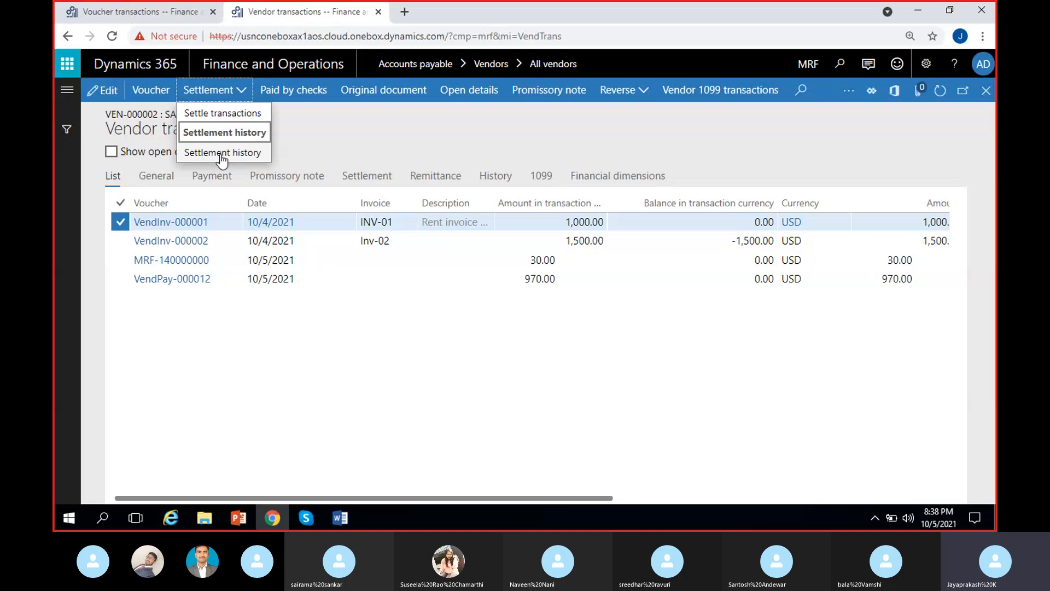
click(221, 157)
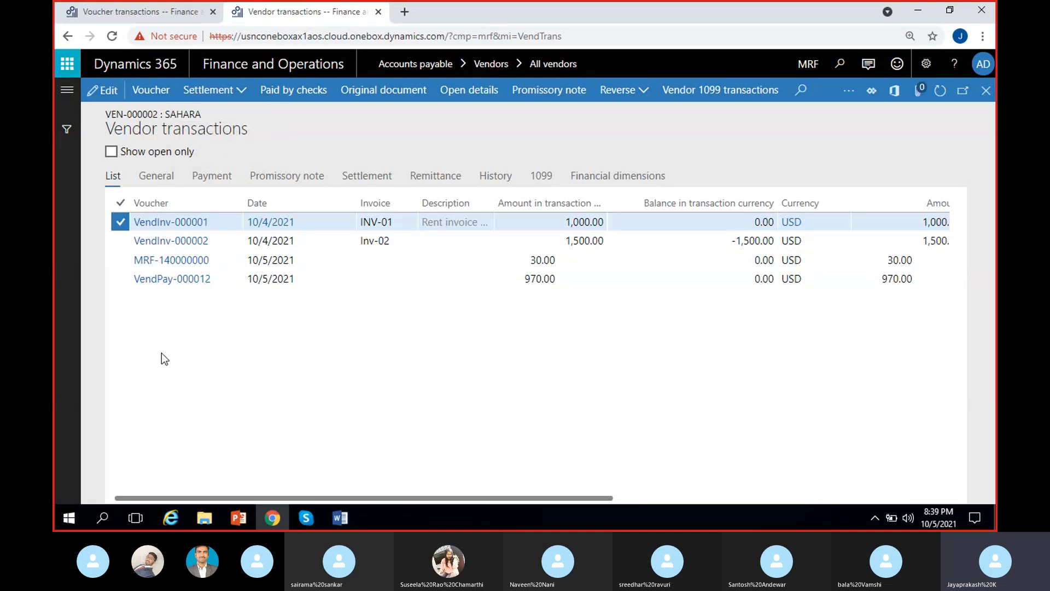
Examine the offset amount, amount settled, settled currency and discount used of the INV-01 settlement, widening the discount column.
scroll(418, 277, right, 3)
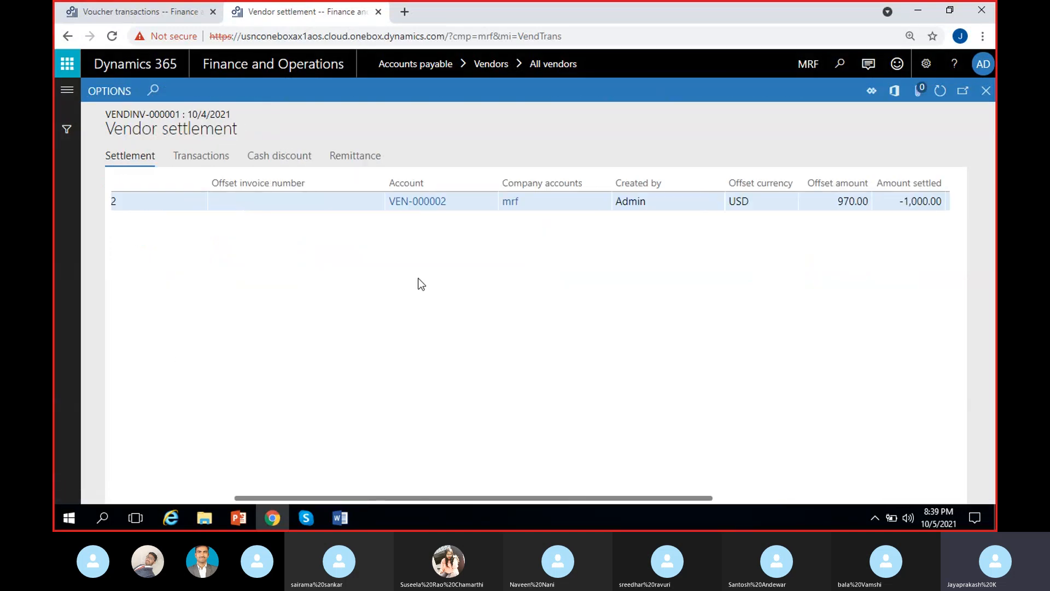
scroll(418, 285, right, 2)
scroll(703, 217, right, 4)
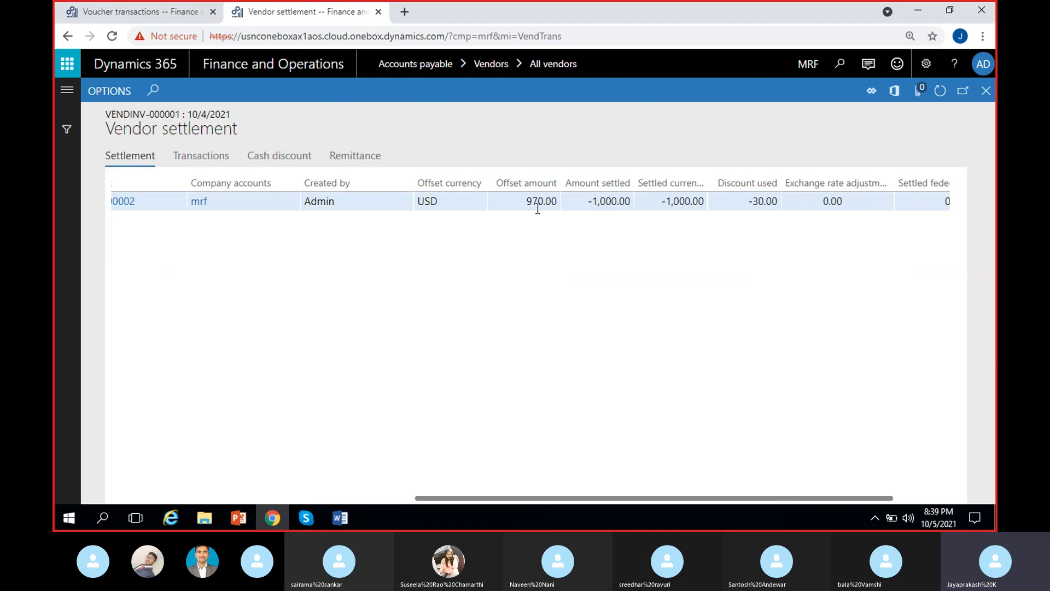
click(744, 200)
drag(783, 181, 814, 182)
click(676, 202)
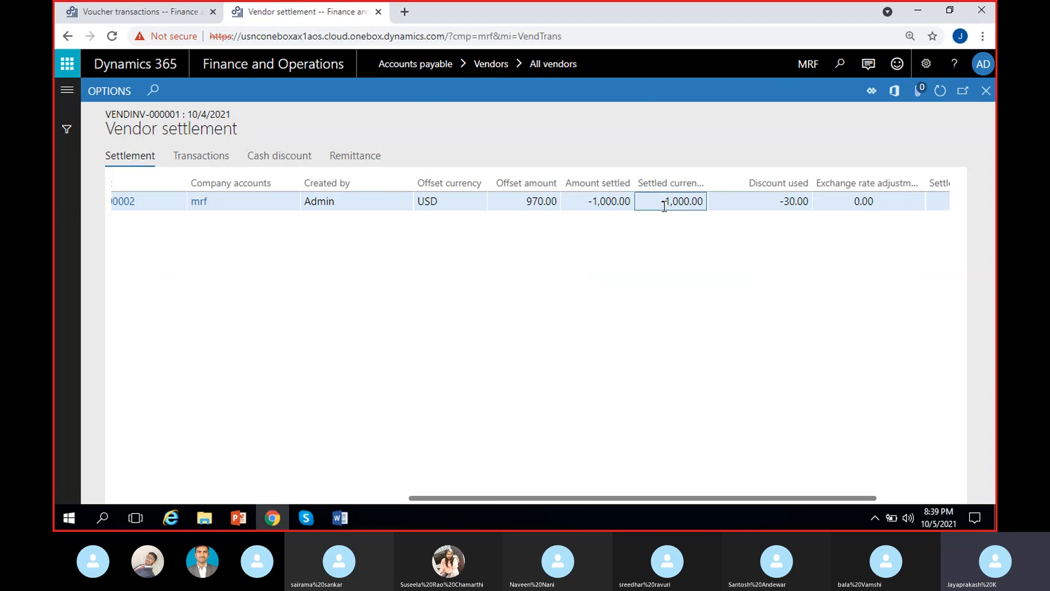
click(589, 198)
scroll(547, 306, left, 5)
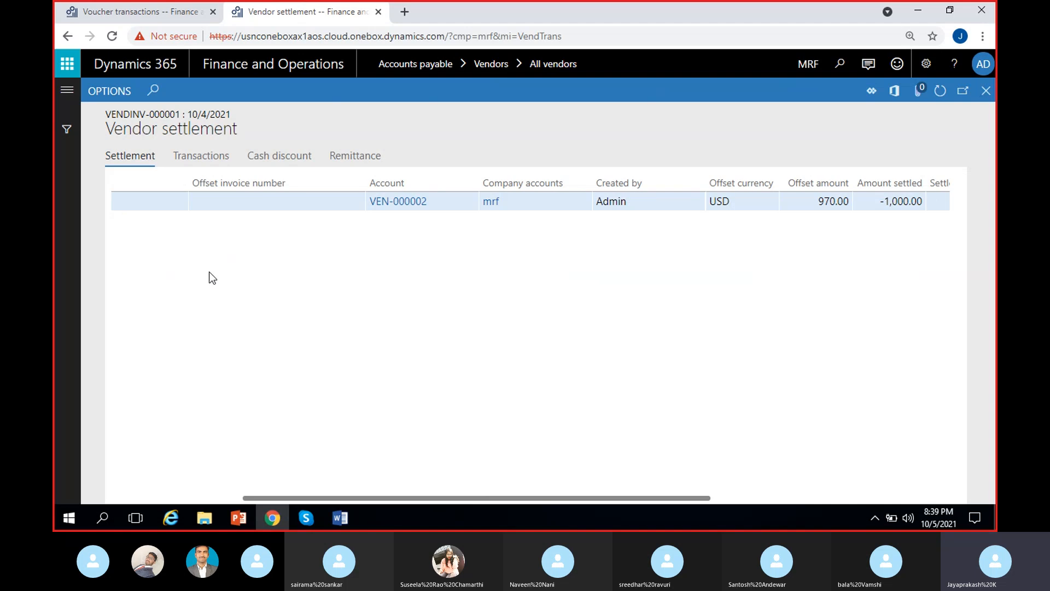
scroll(287, 281, right, 5)
Review the cash discount lines and offset voucher of the settlement, and close the settlement history.
click(283, 158)
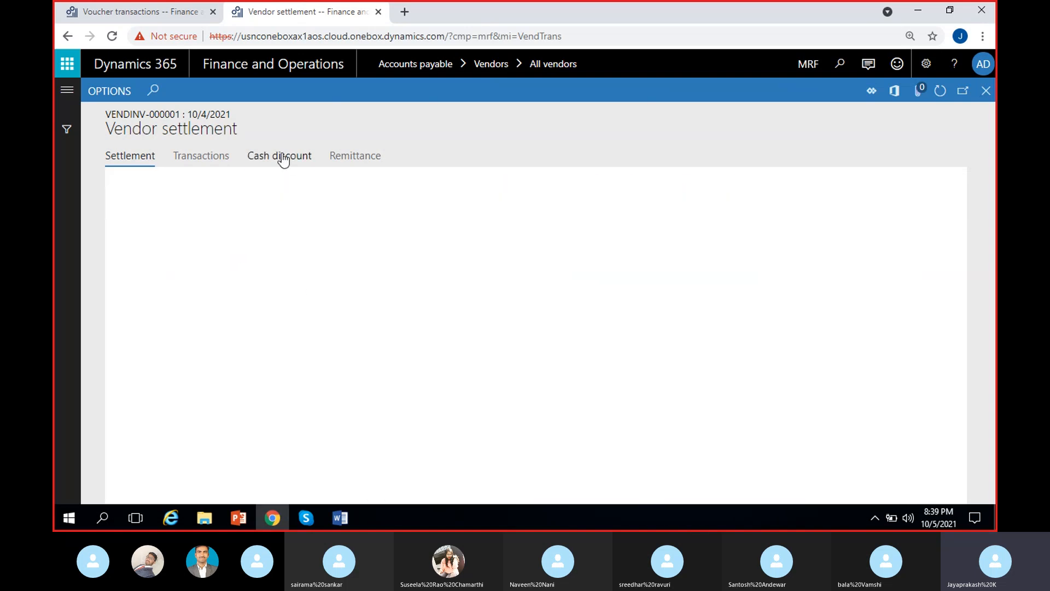
click(287, 200)
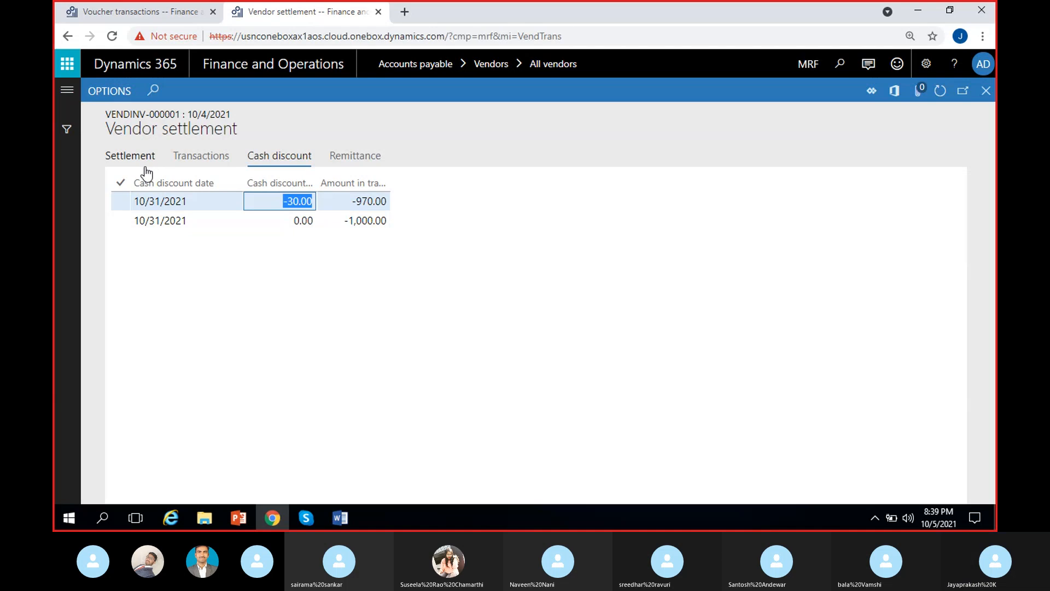
click(129, 157)
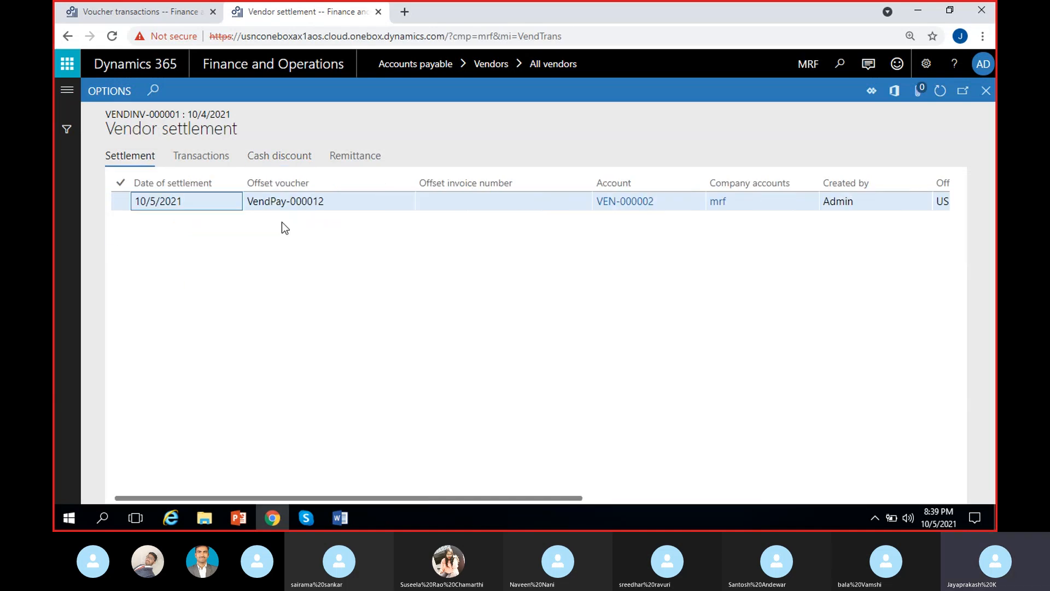
click(986, 92)
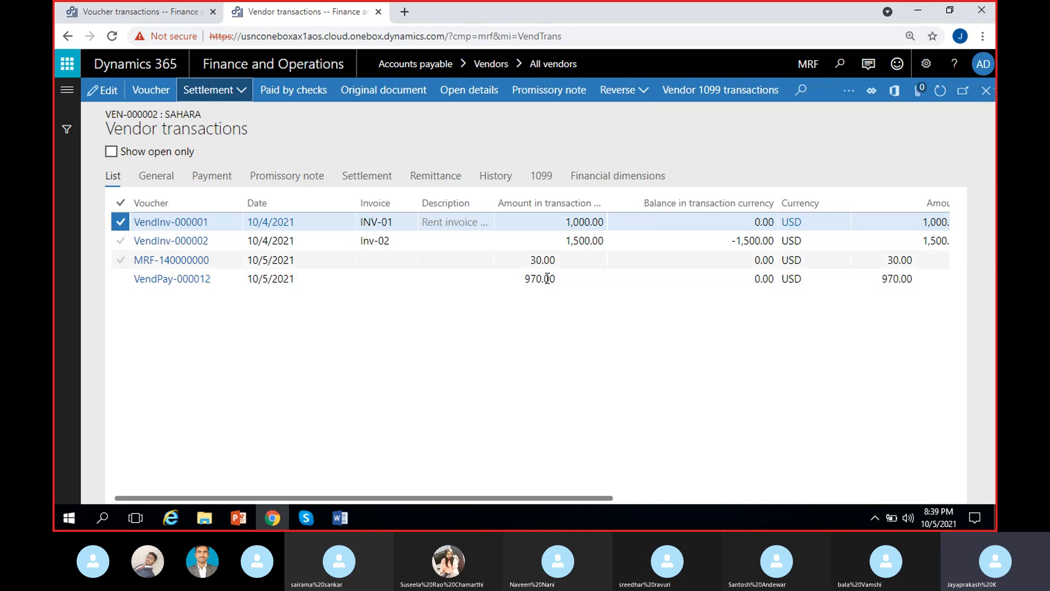
Open the undo settlement form for invoice INV-01 and examine its invoice number, the payment amount and the discount used.
click(229, 97)
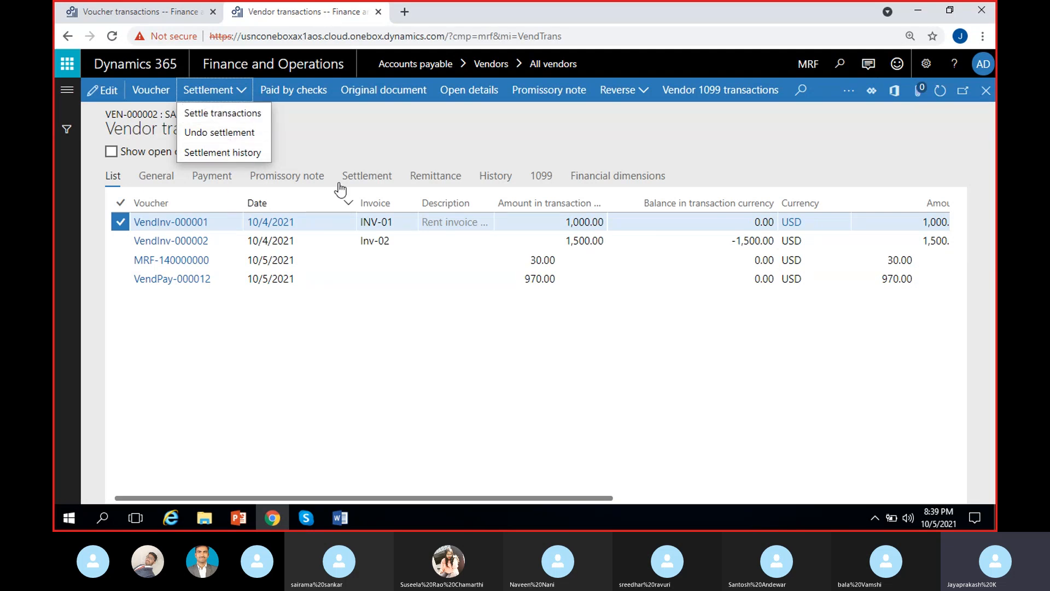
click(219, 134)
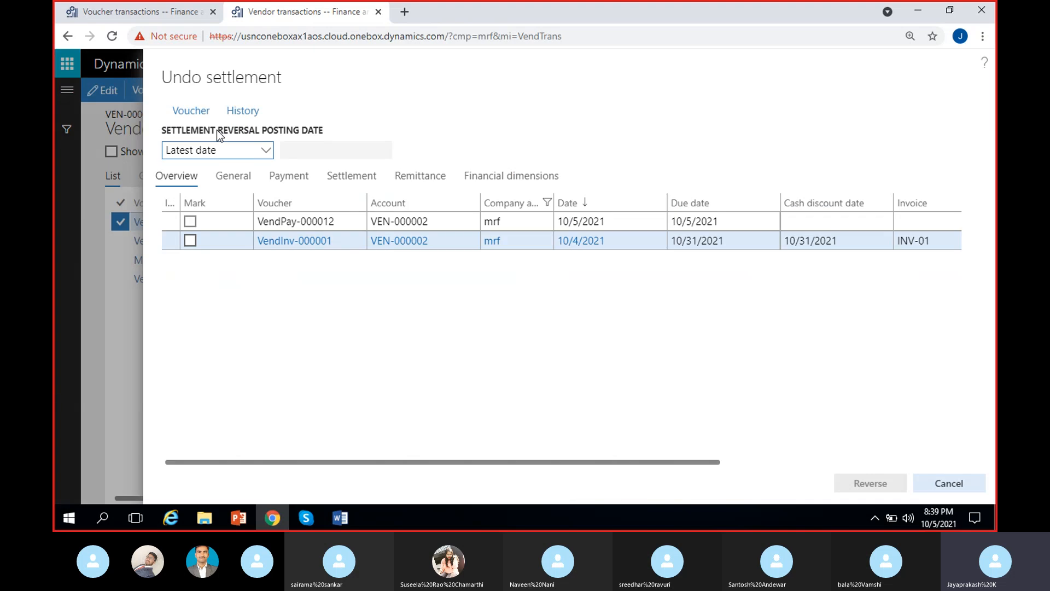
scroll(438, 333, right, 5)
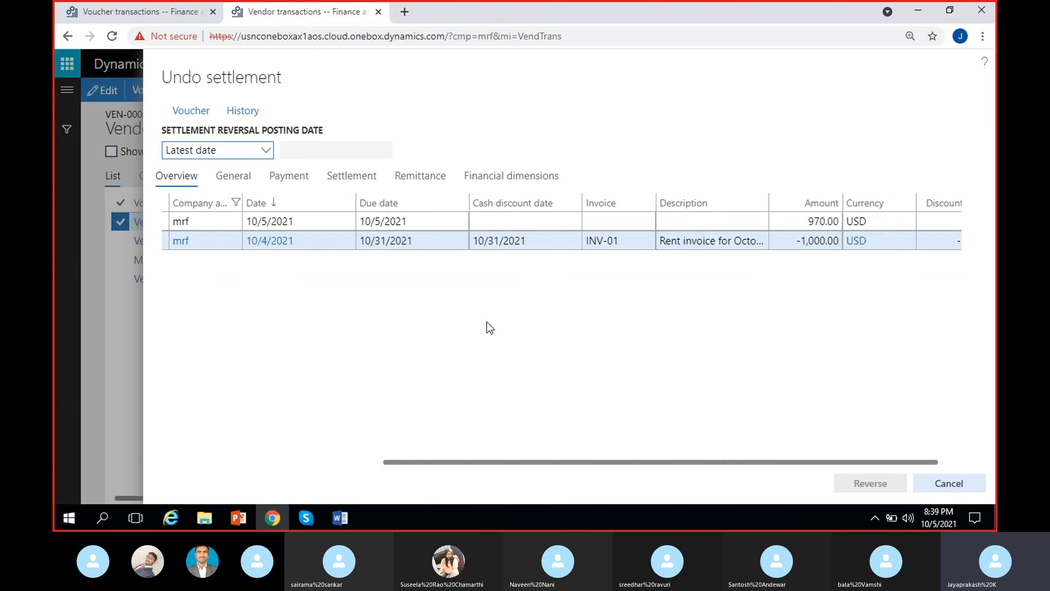
click(636, 241)
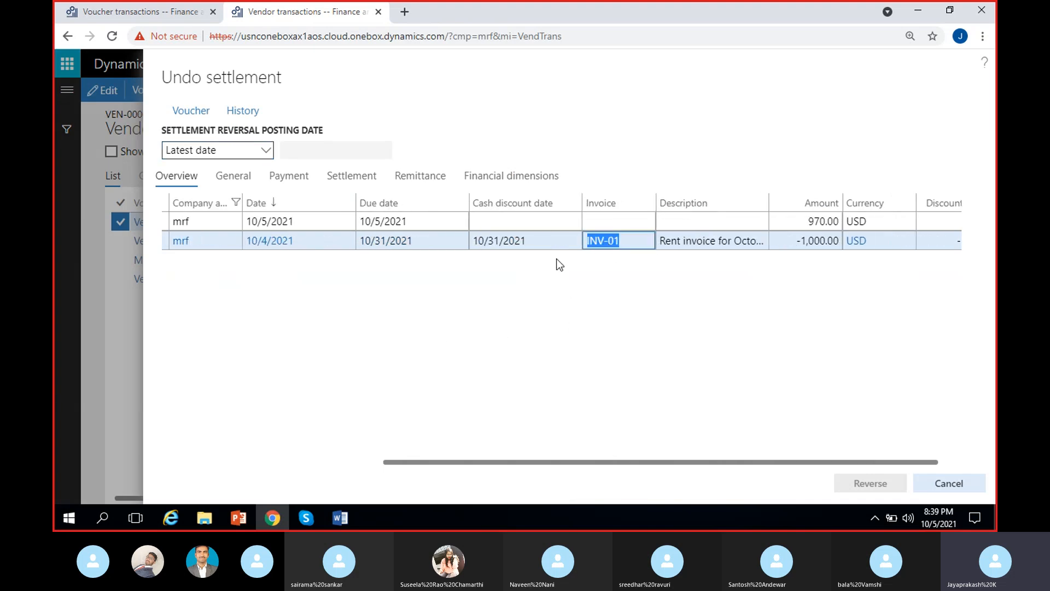
click(576, 321)
click(794, 221)
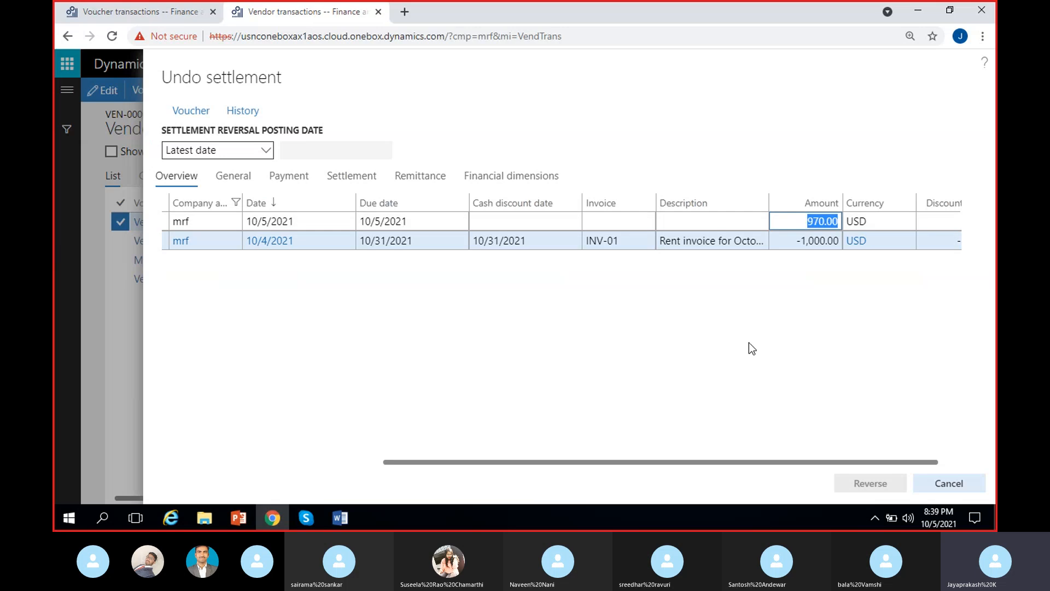
click(923, 238)
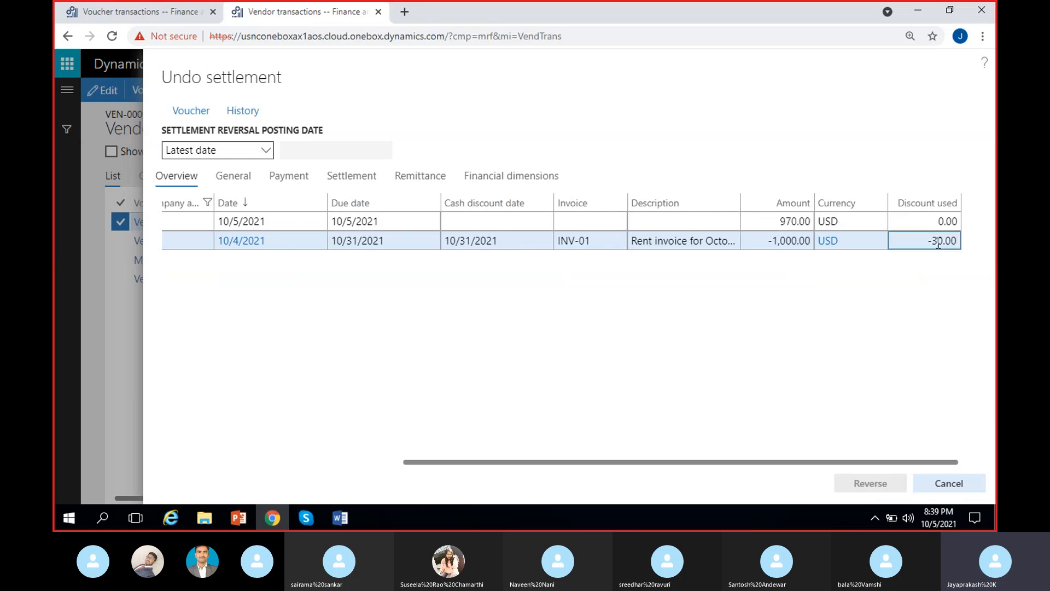
click(927, 276)
scroll(825, 359, left, 5)
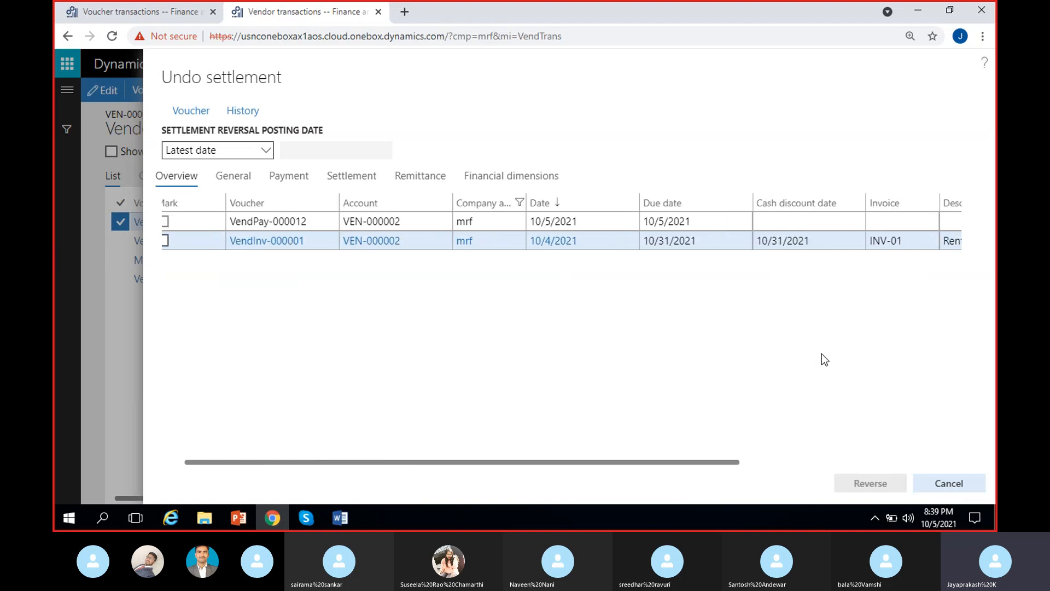
Compare the dates and due dates of payment VendPay-000012 and invoice INV-01, and leave the form without reversing the settlement.
click(616, 246)
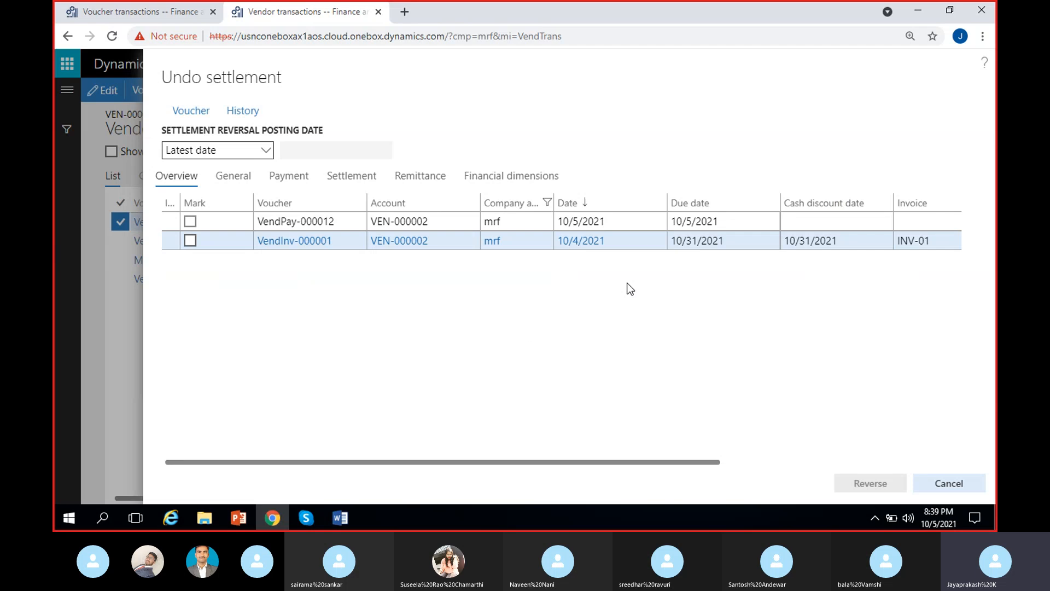
click(623, 221)
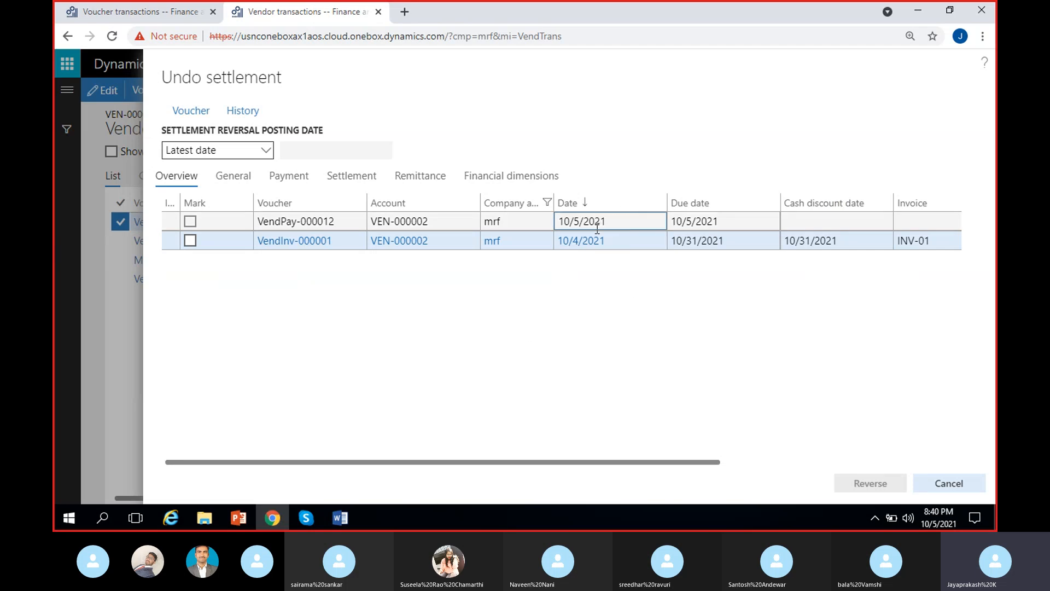
scroll(603, 348, right, 2)
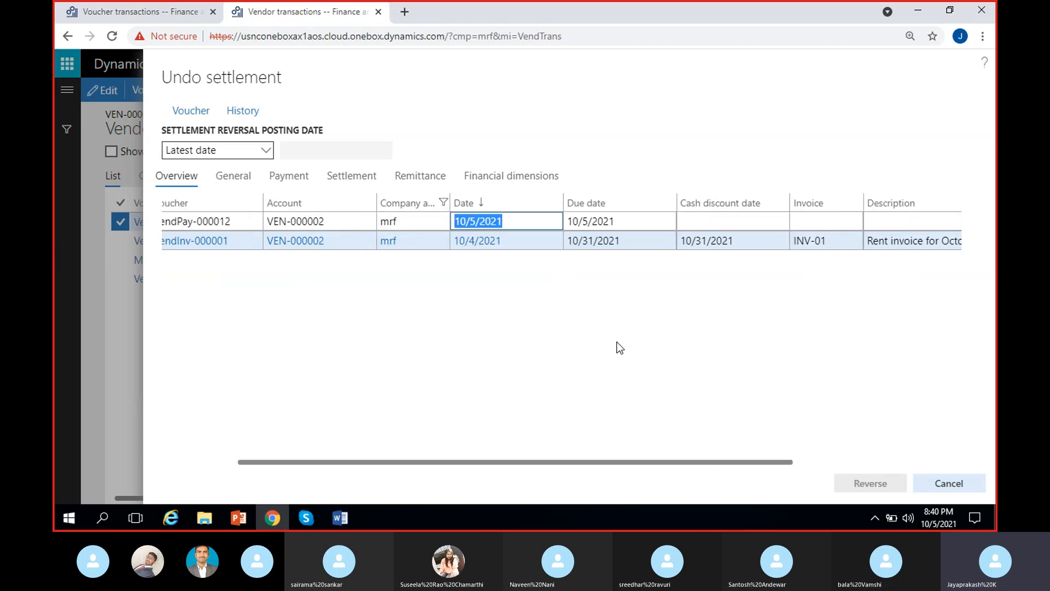
click(632, 247)
click(636, 287)
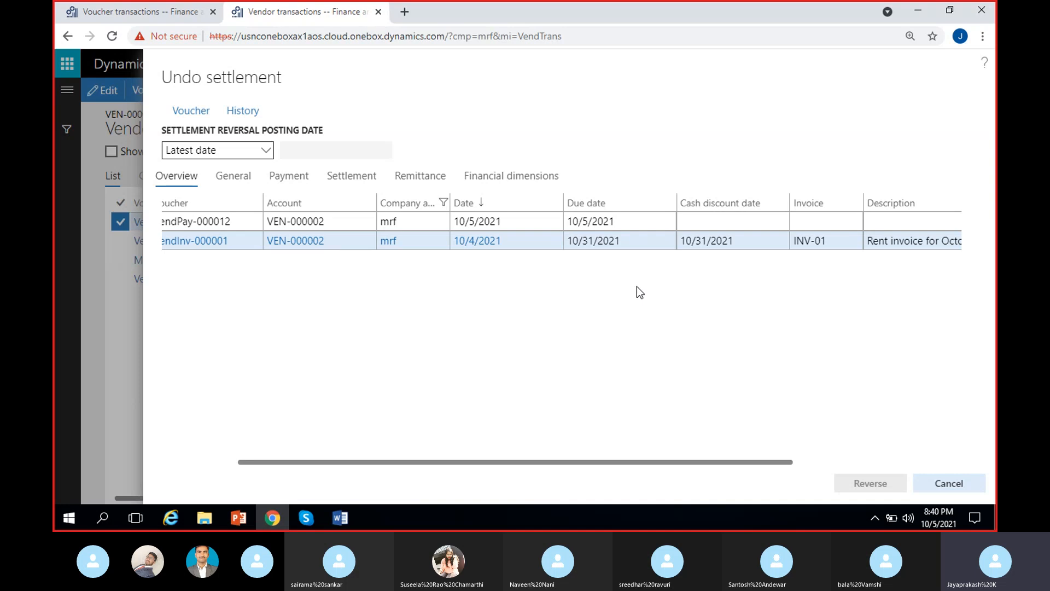
click(638, 221)
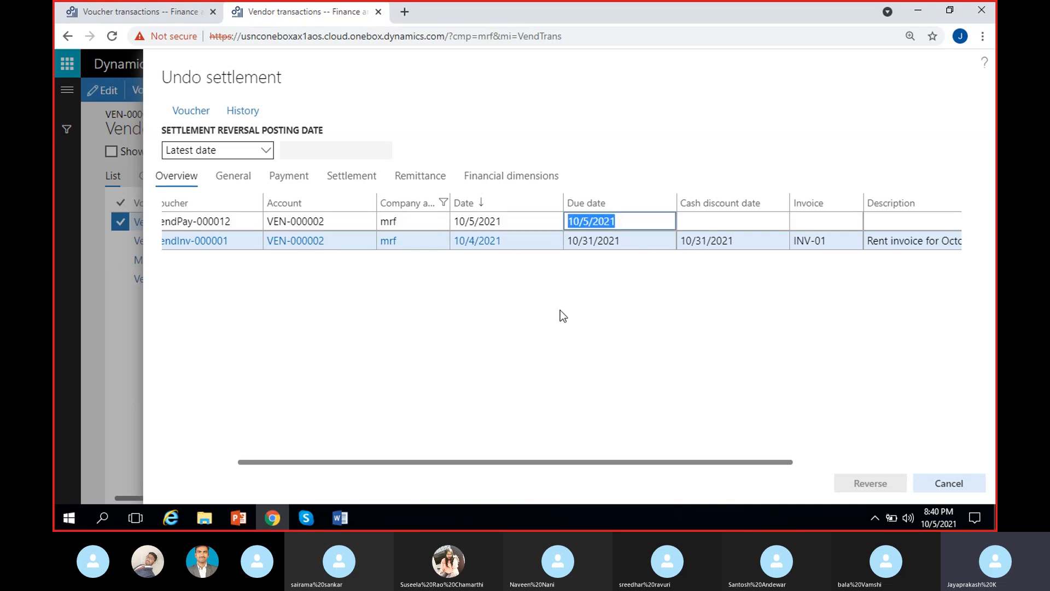
click(614, 300)
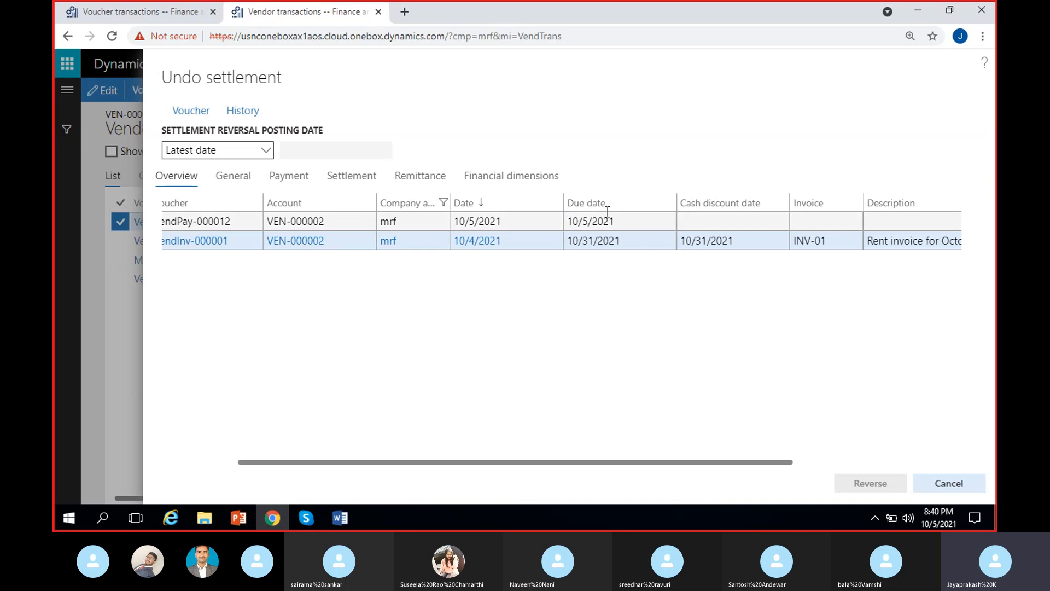
scroll(474, 264, right, 2)
scroll(610, 382, right, 2)
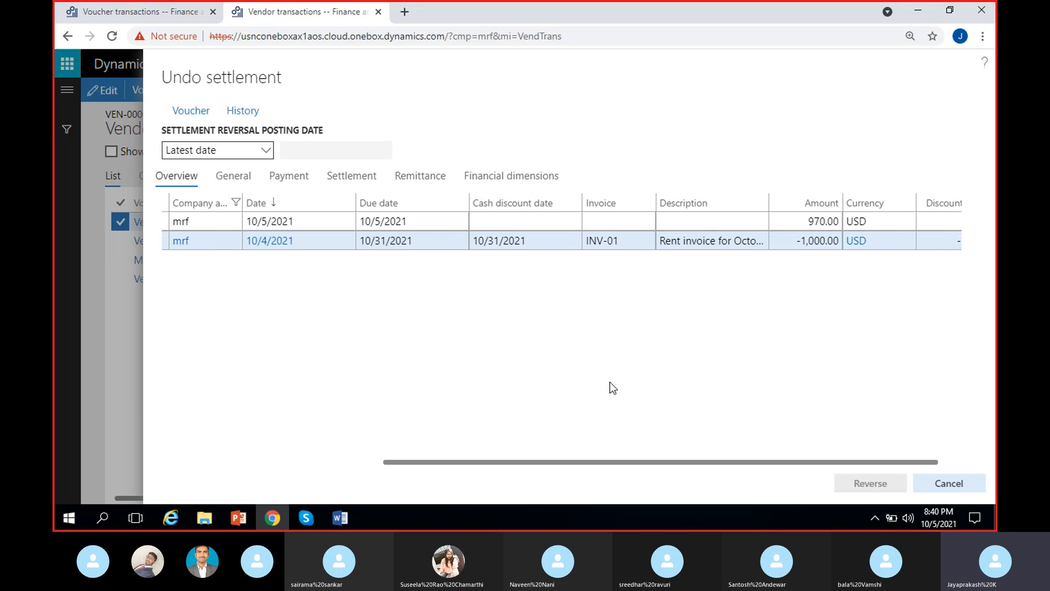
scroll(609, 382, right, 1)
scroll(377, 294, left, 5)
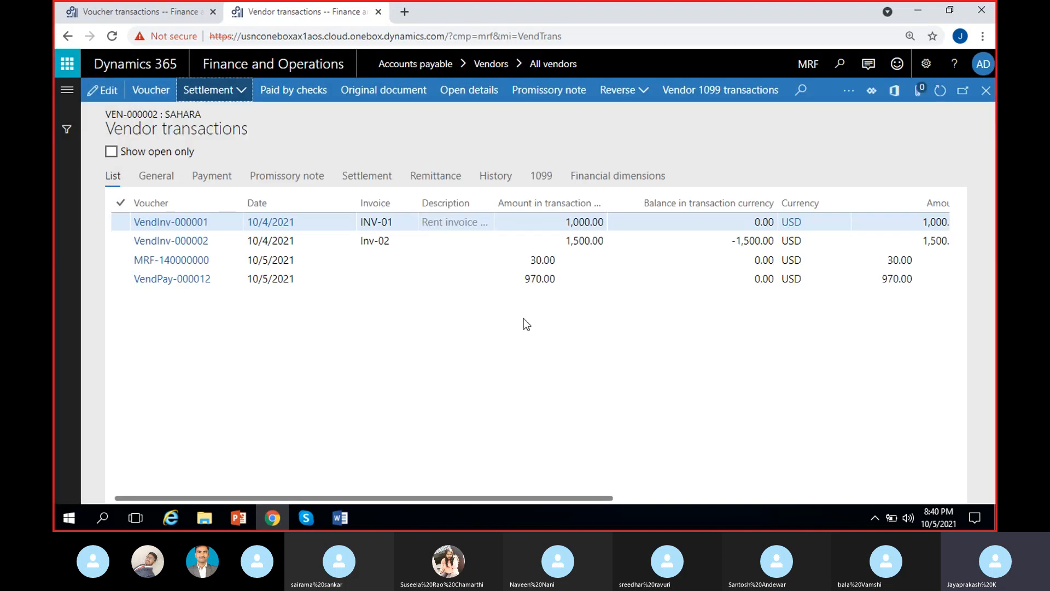
Close the voucher transactions and payment lines of posted journal MRF-000064 to return to the payment journal list.
click(163, 9)
click(986, 91)
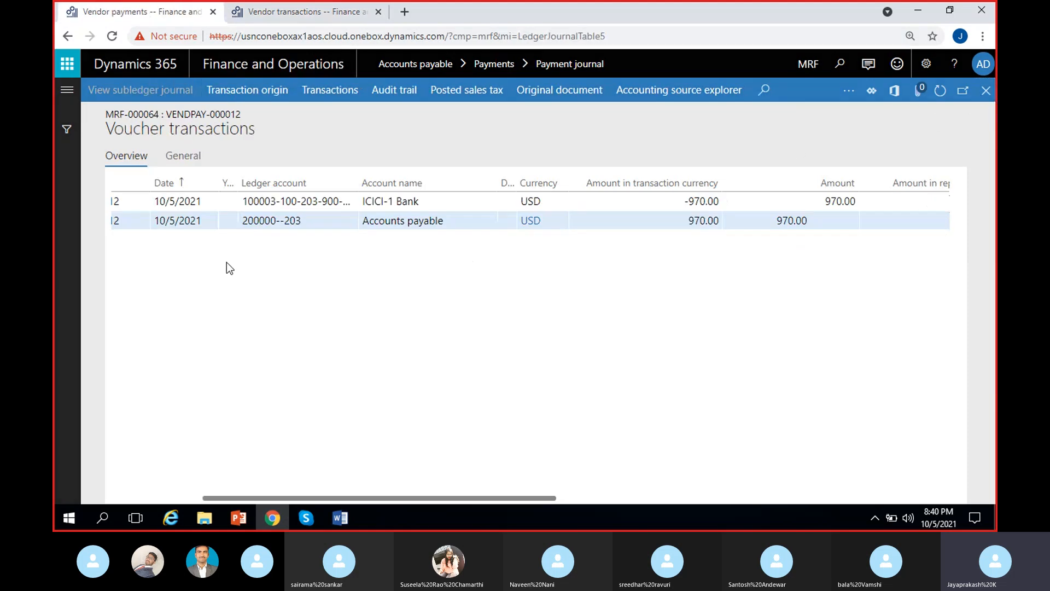
scroll(706, 317, right, 3)
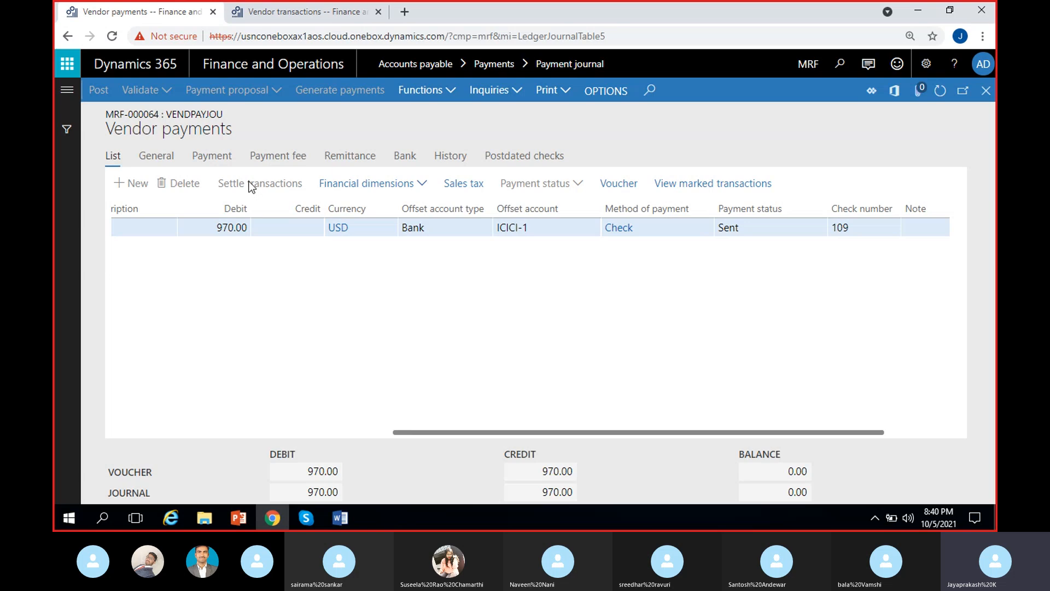
click(298, 15)
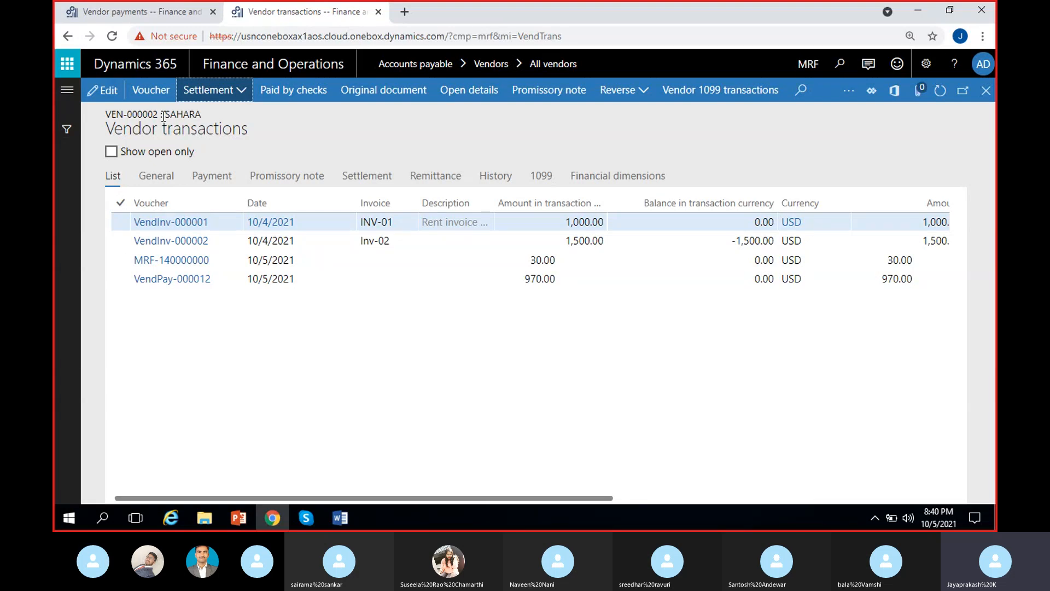
click(127, 11)
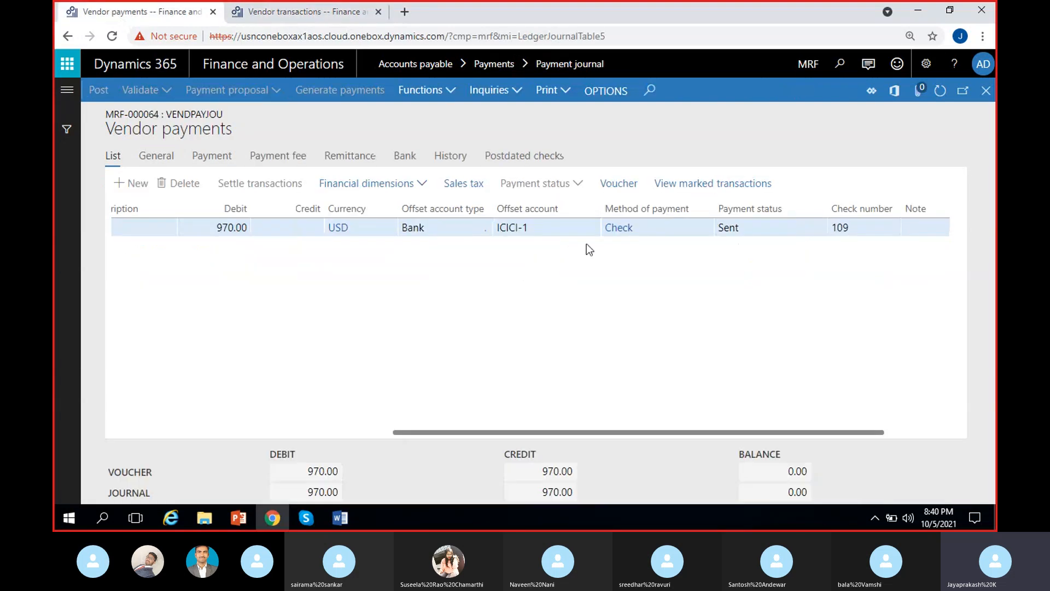
click(986, 91)
Restrict Sahara's vendor transactions to open ones and examine the amount and balance of invoice Inv-02.
click(307, 12)
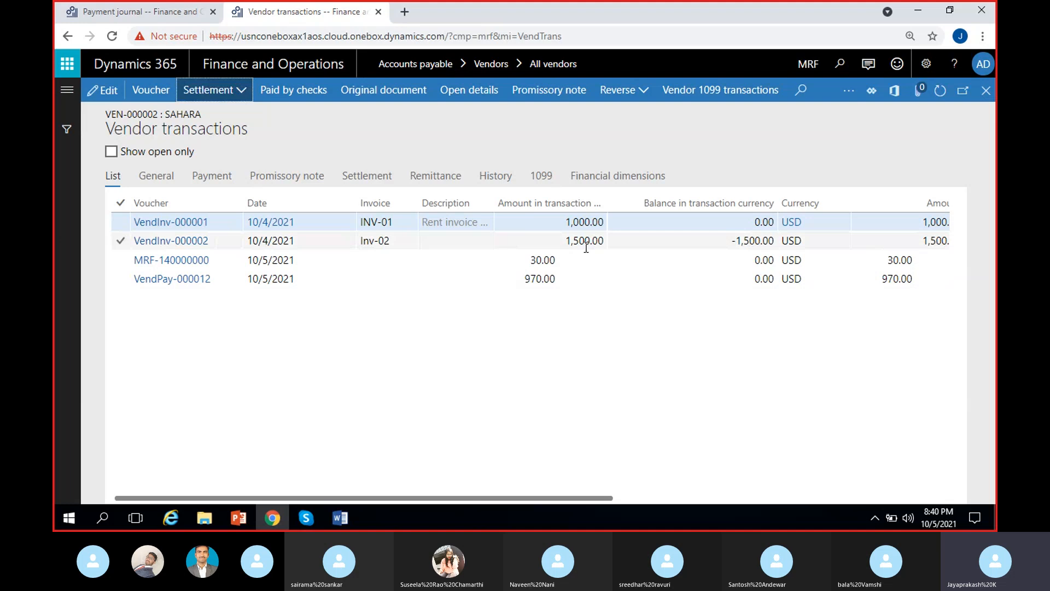
click(111, 151)
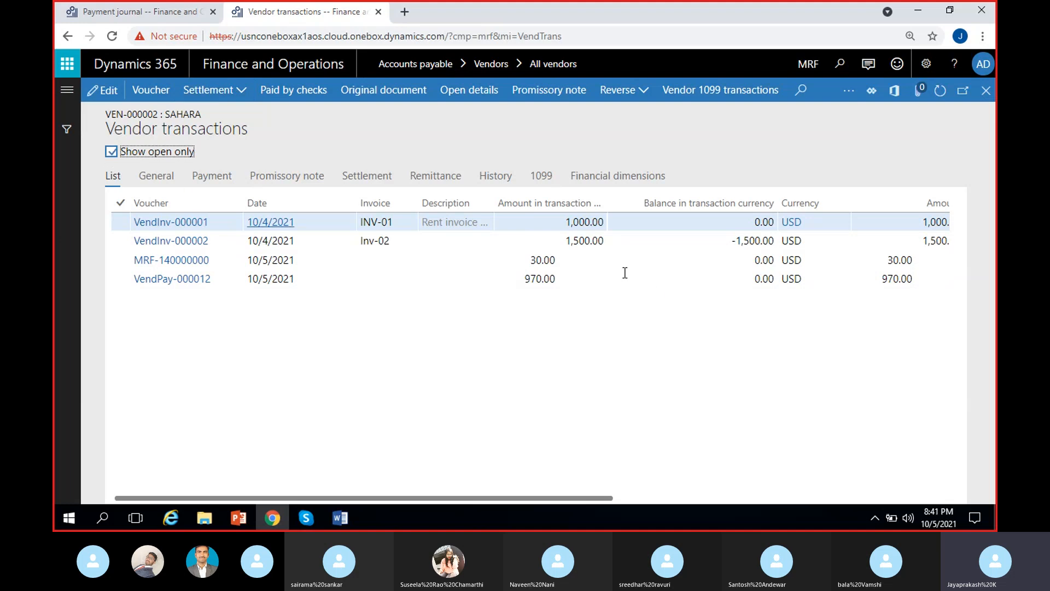
click(566, 241)
click(566, 222)
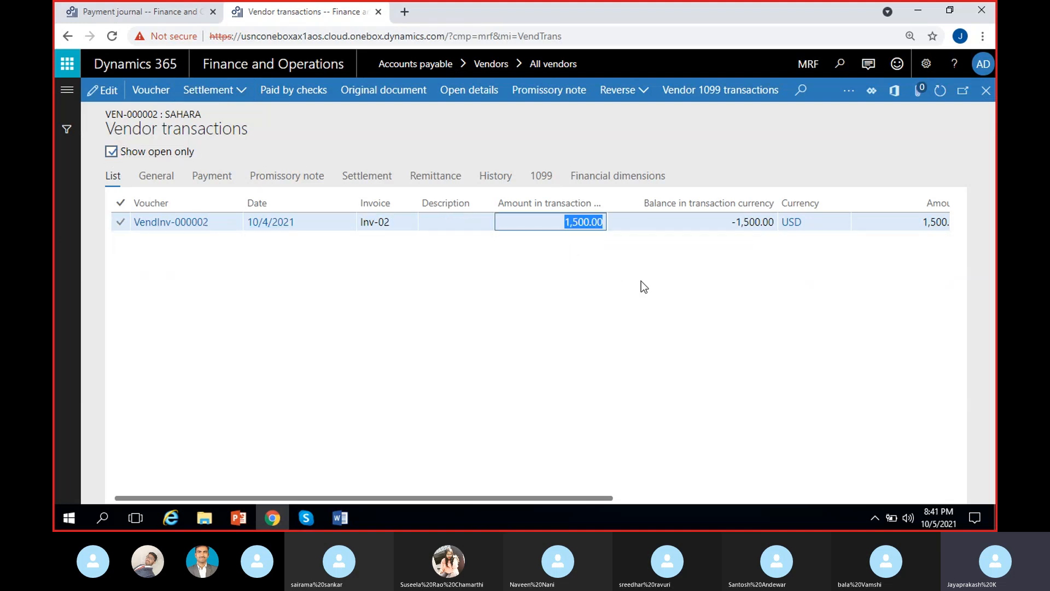
scroll(562, 278, right, 3)
click(521, 223)
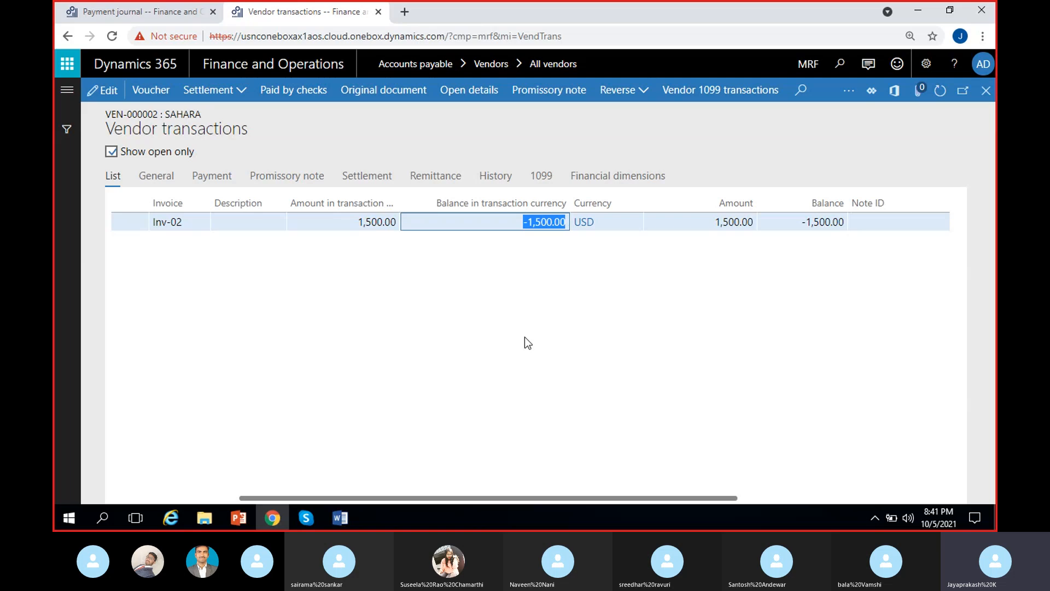
scroll(519, 405, left, 3)
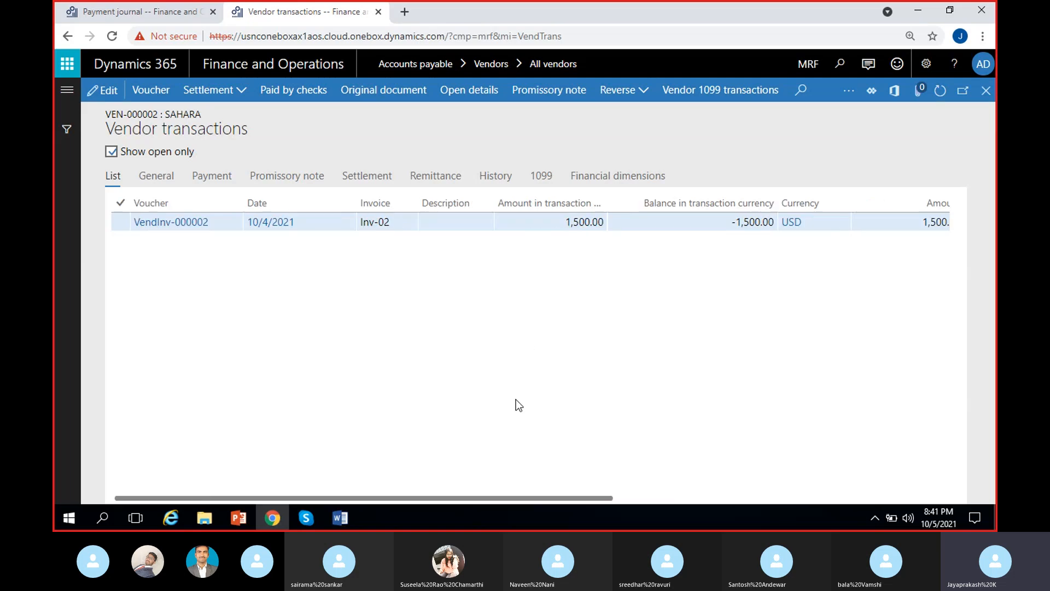
Create a new payment journal with the name VendPayJou and open its lines.
click(138, 13)
click(155, 90)
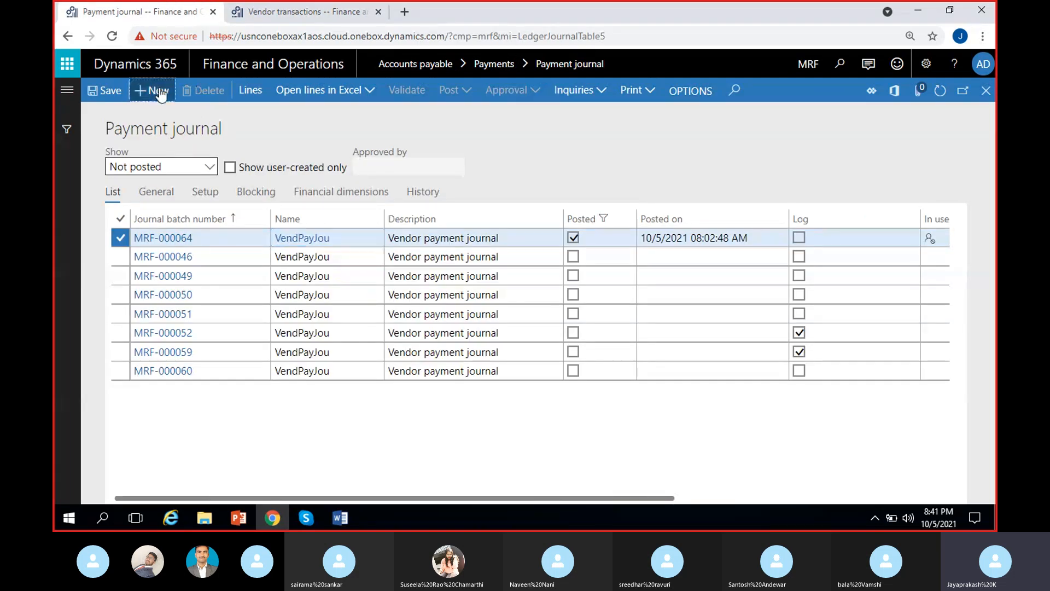
click(376, 236)
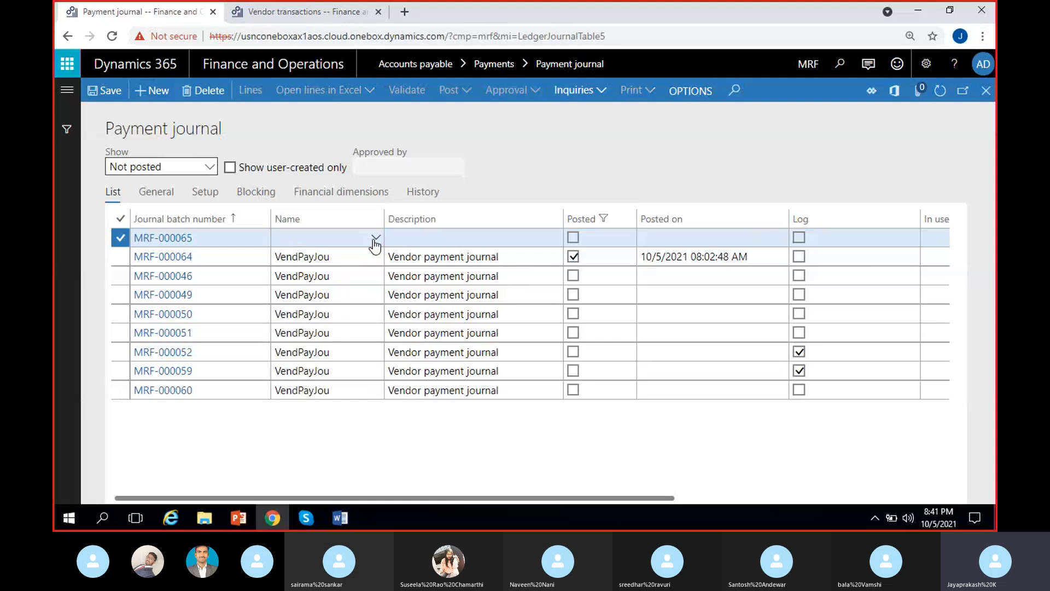
click(304, 276)
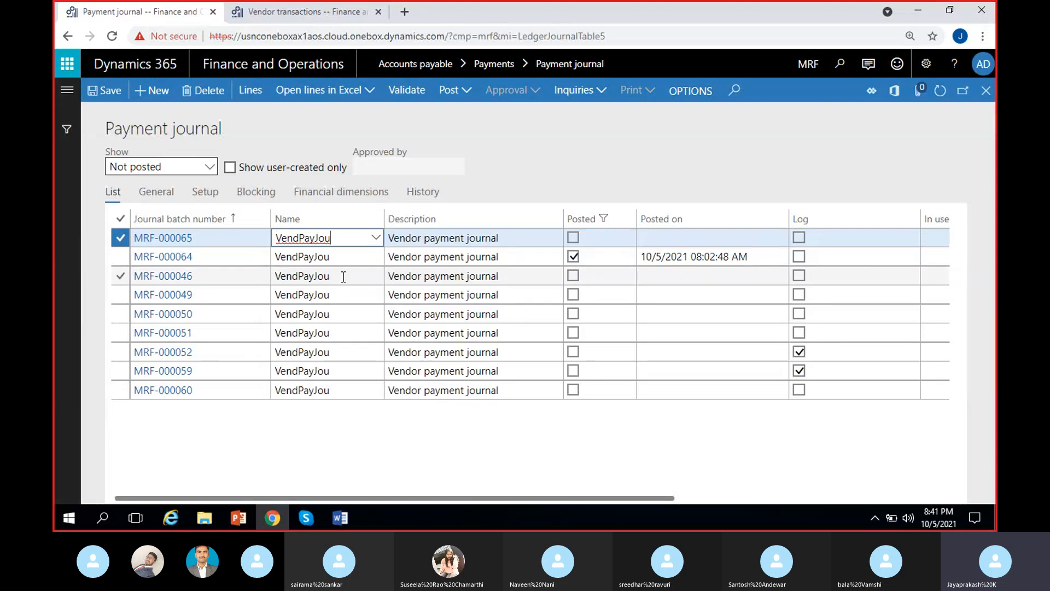
click(255, 93)
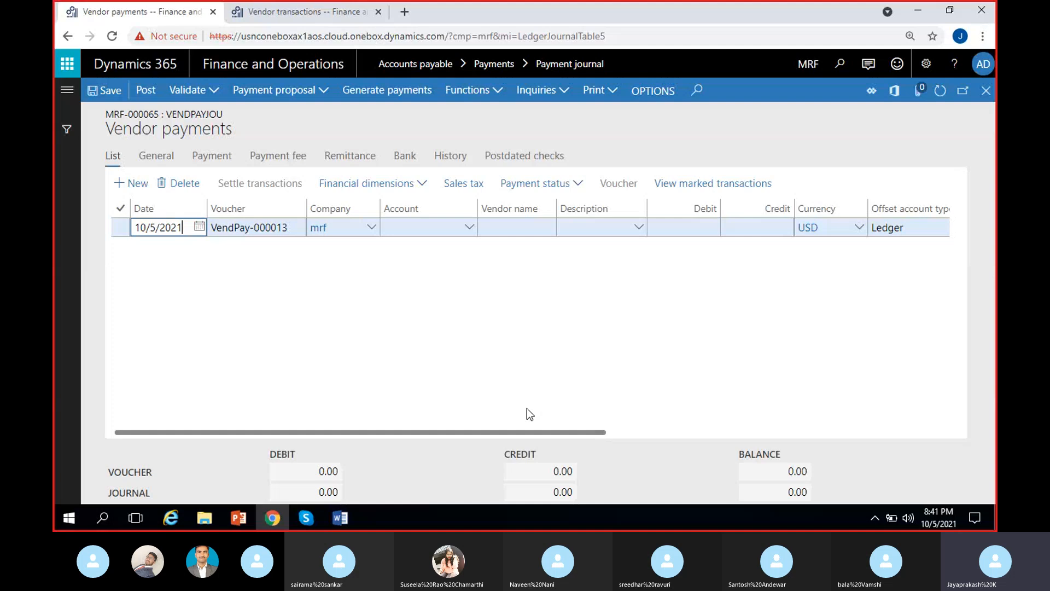
Check the vendor account in the vendor transactions and set the payment line's account to vendor Sahara.
click(474, 228)
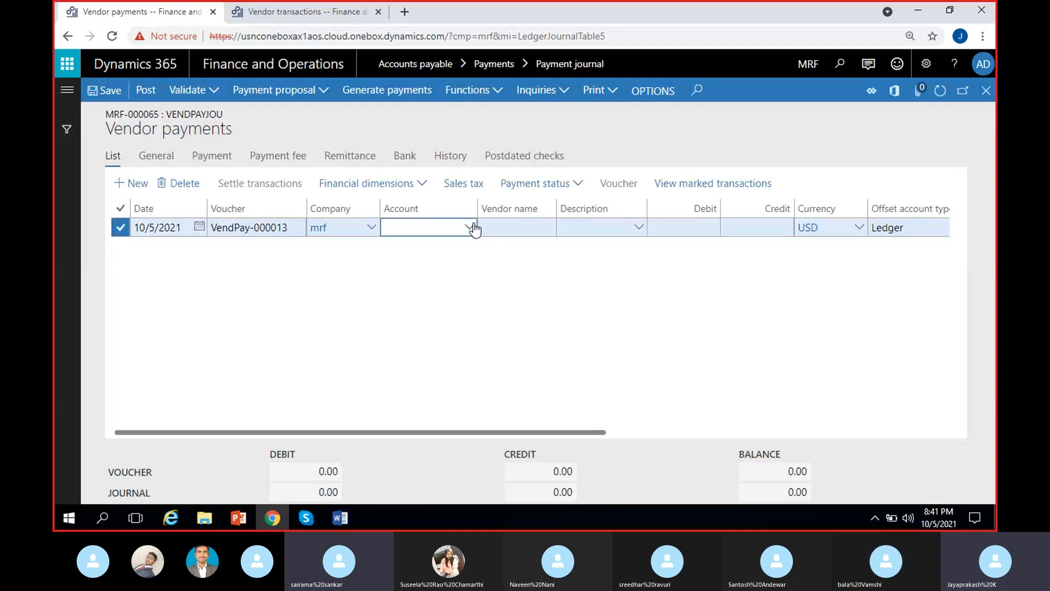
click(470, 227)
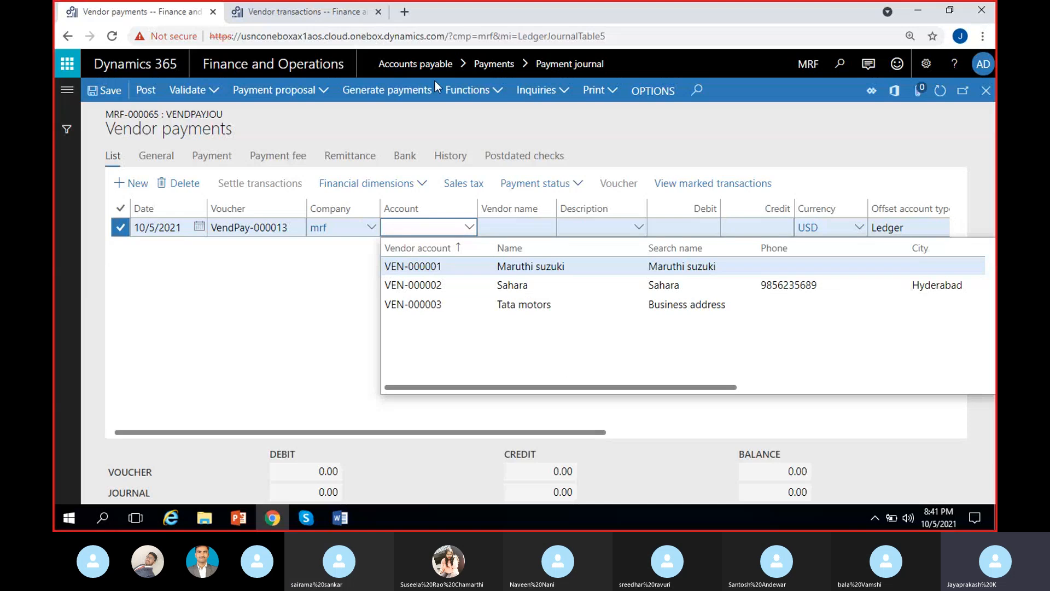
click(328, 10)
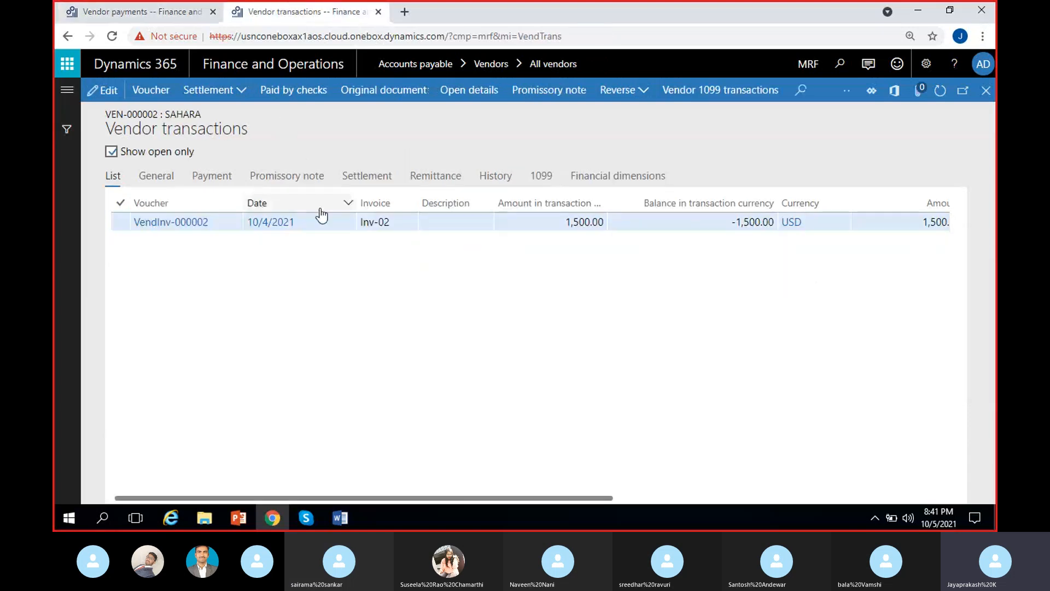
double_click(184, 115)
click(180, 12)
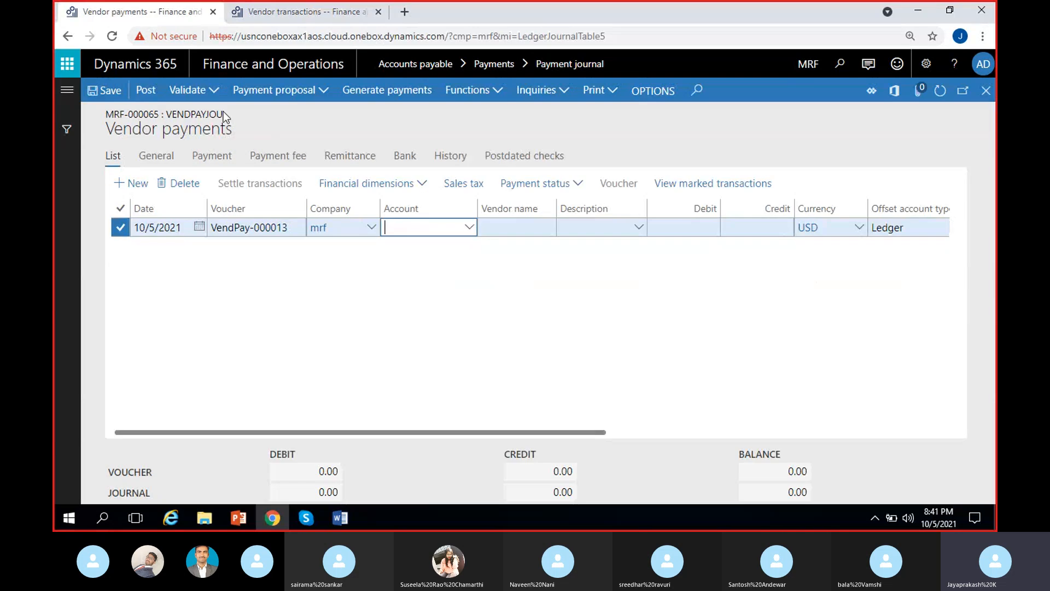
click(471, 229)
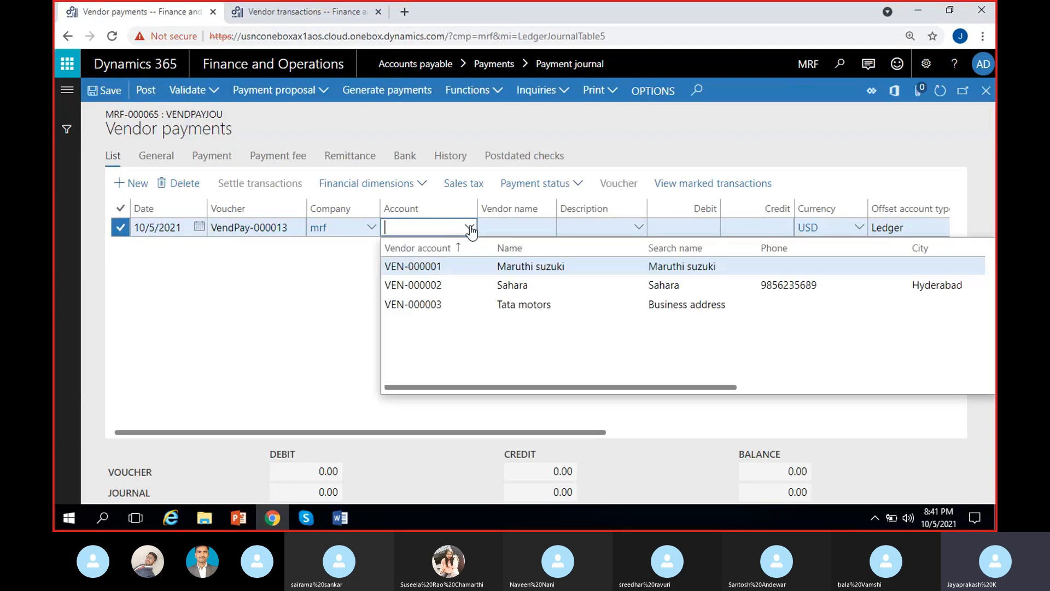
click(504, 284)
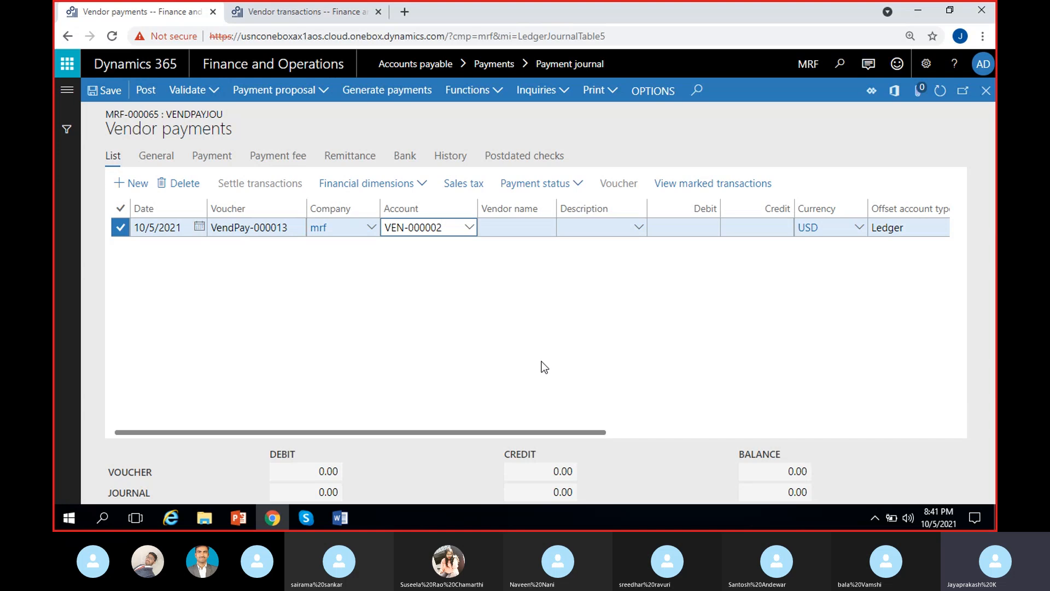
click(530, 254)
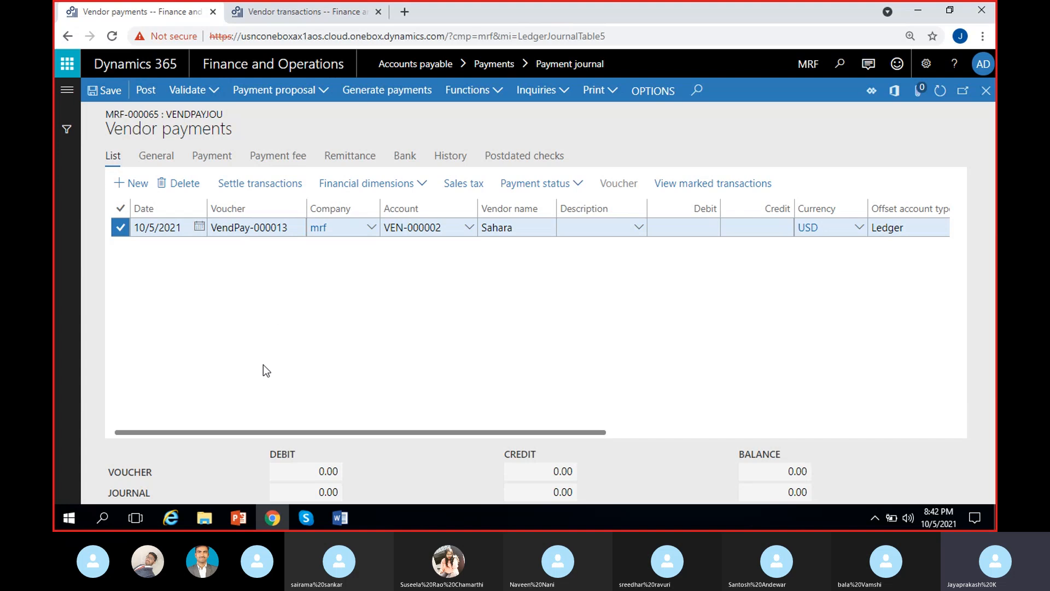
Mark invoice Inv-02 in Sahara's settle transactions and check its settlement balance and estimated cash discount.
click(257, 186)
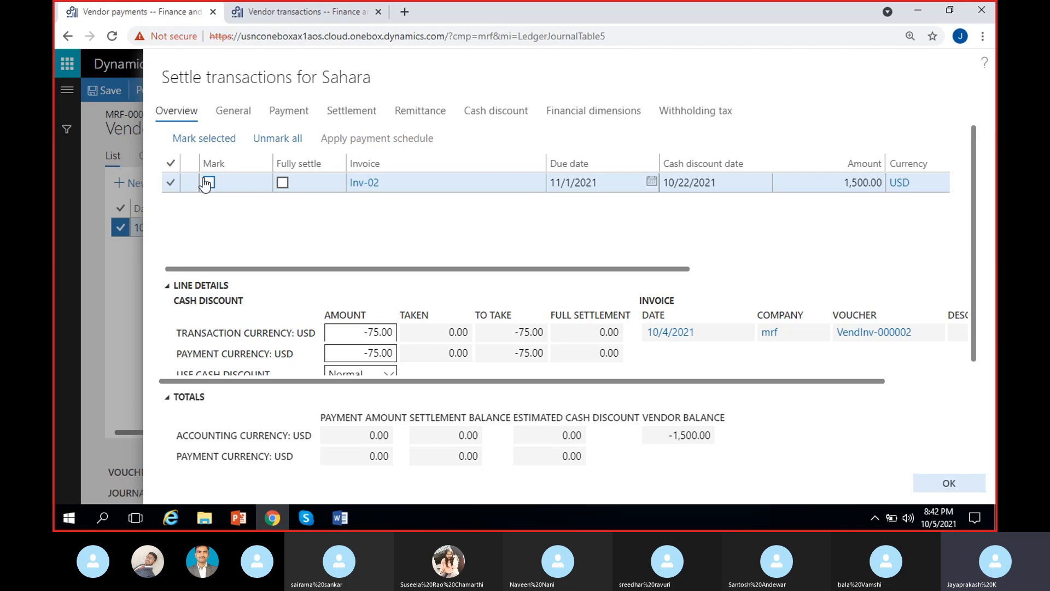
click(208, 182)
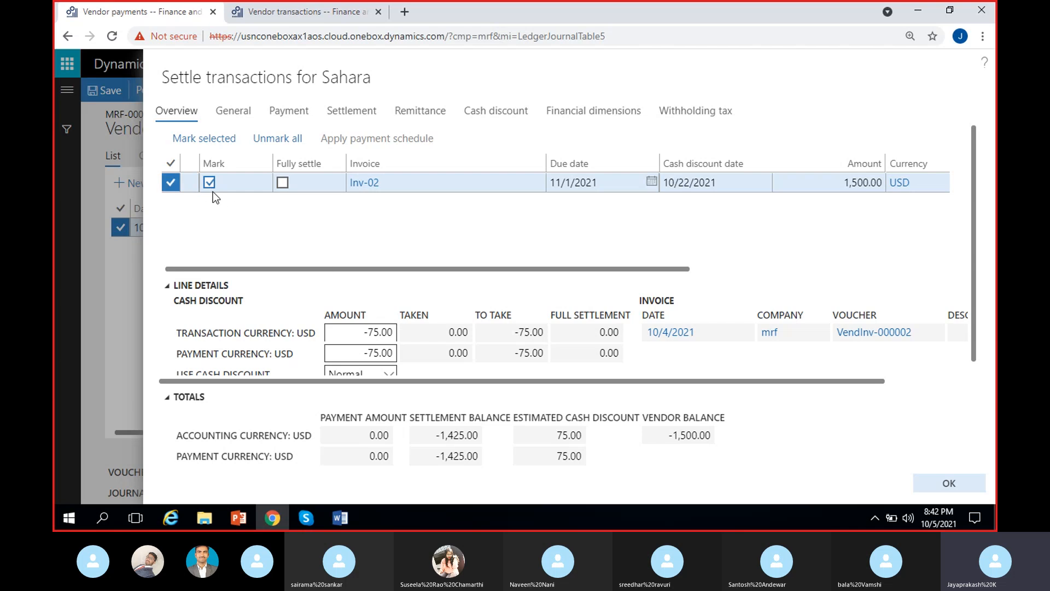
click(436, 437)
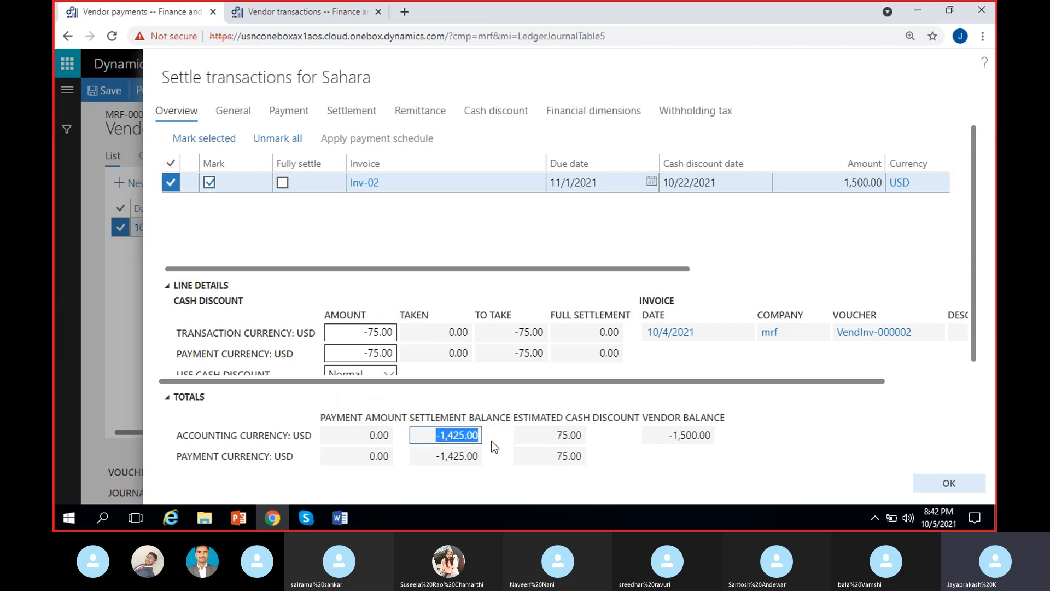
click(430, 461)
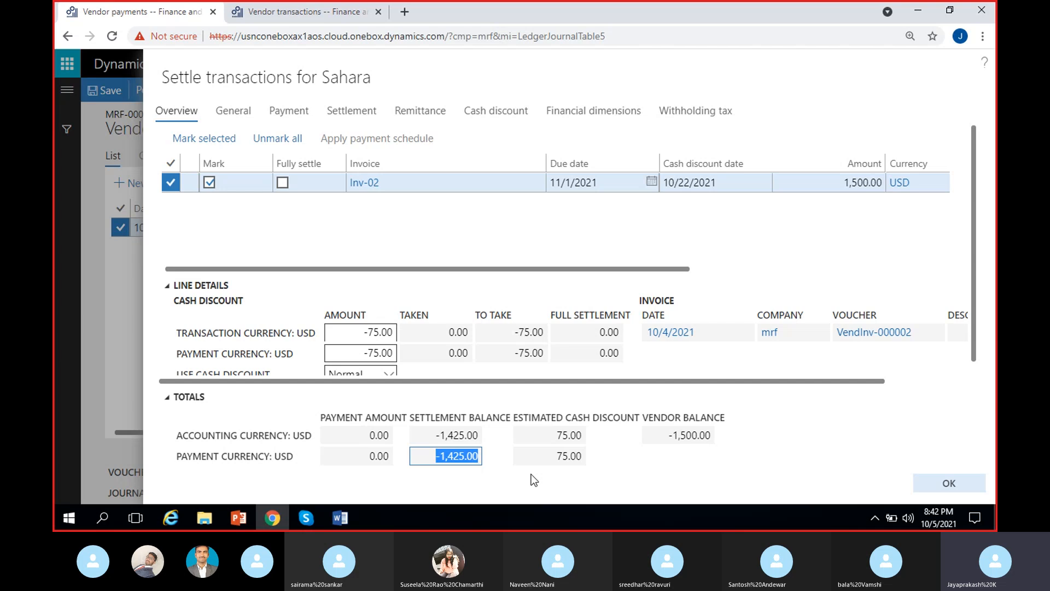
click(543, 438)
click(608, 442)
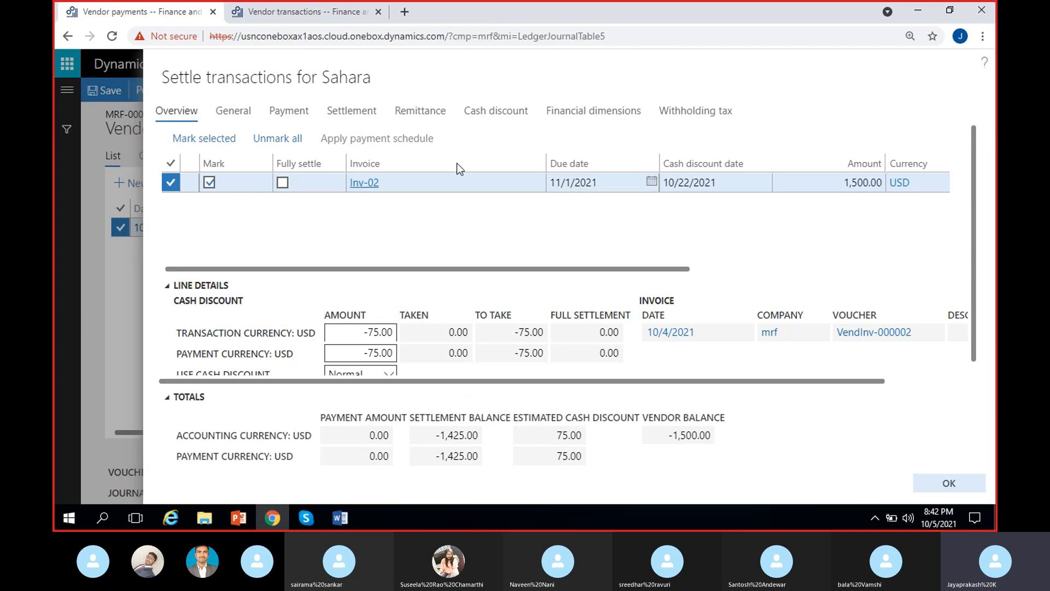
Examine the cash discount dates and discount amounts available for invoice Inv-02.
click(490, 114)
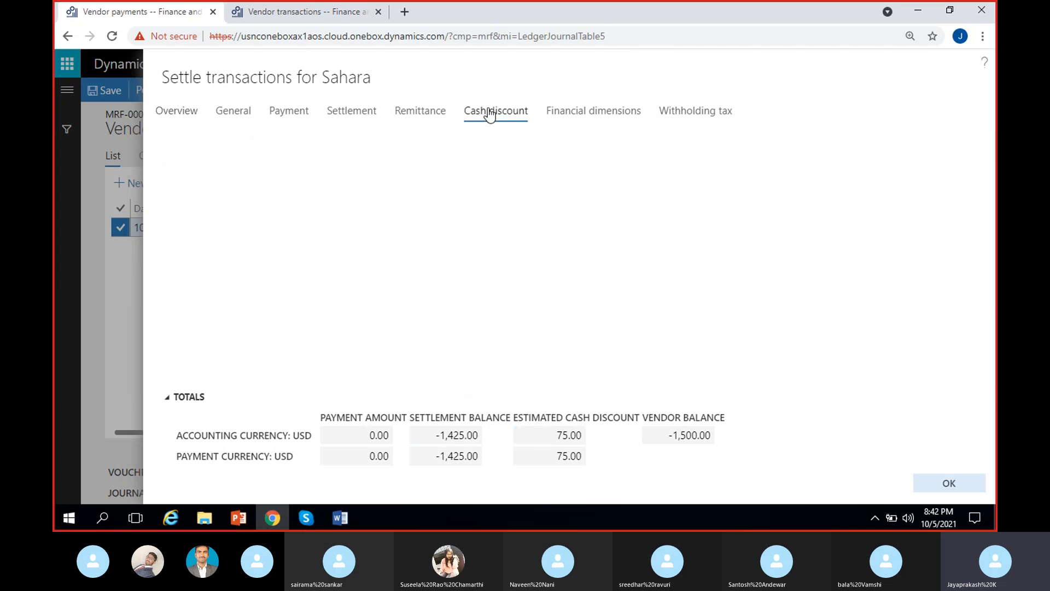
click(345, 259)
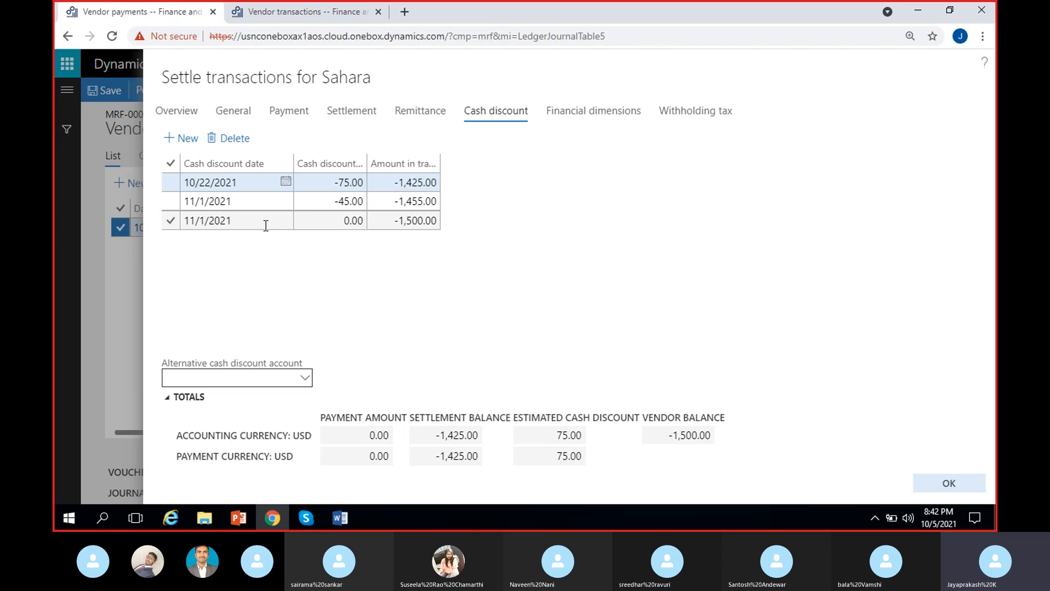
click(248, 186)
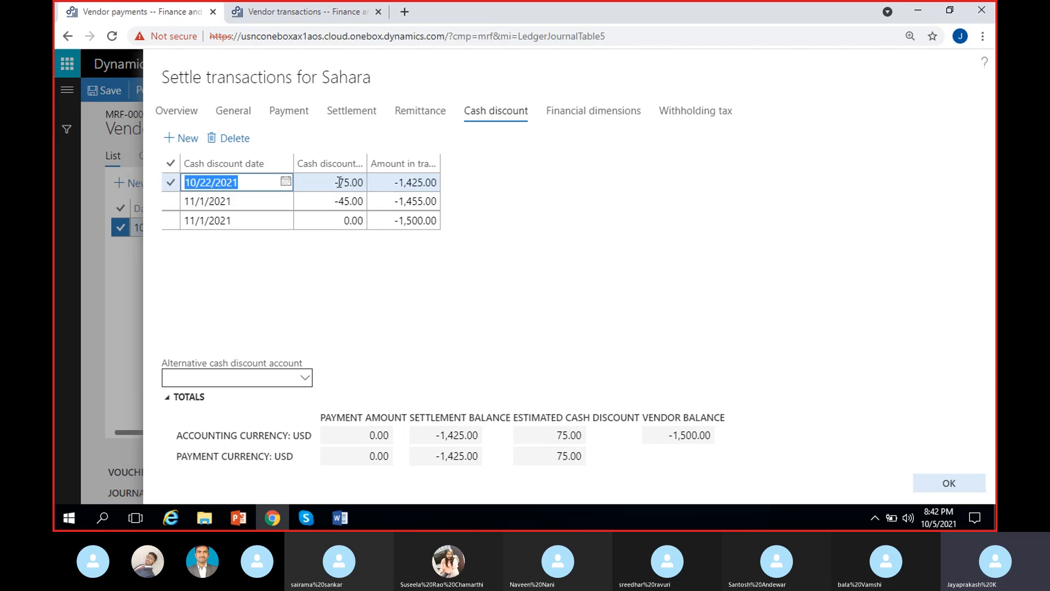
drag(333, 182, 357, 183)
click(357, 288)
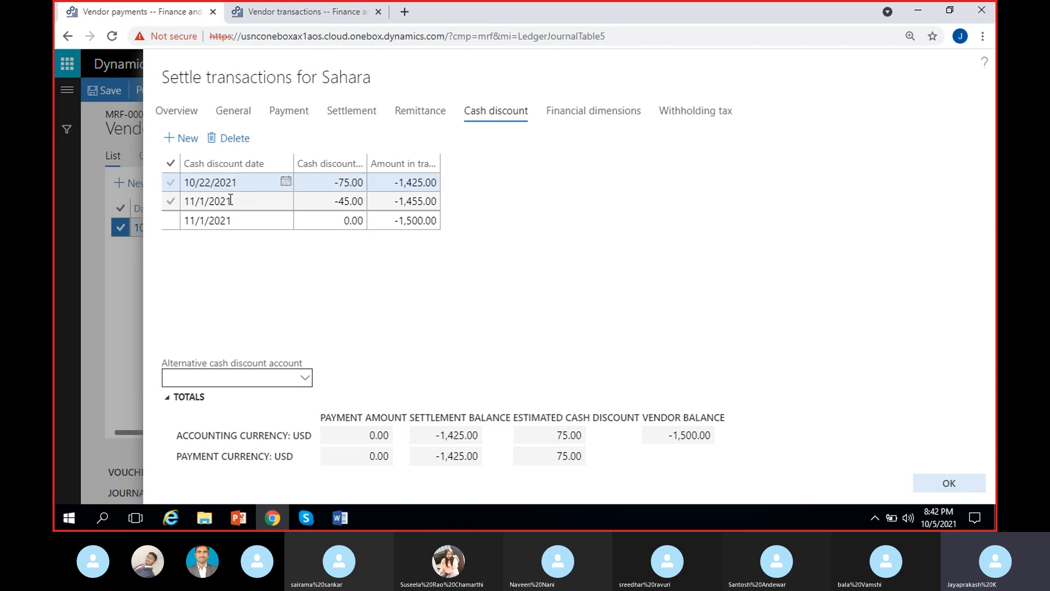
click(350, 201)
click(372, 289)
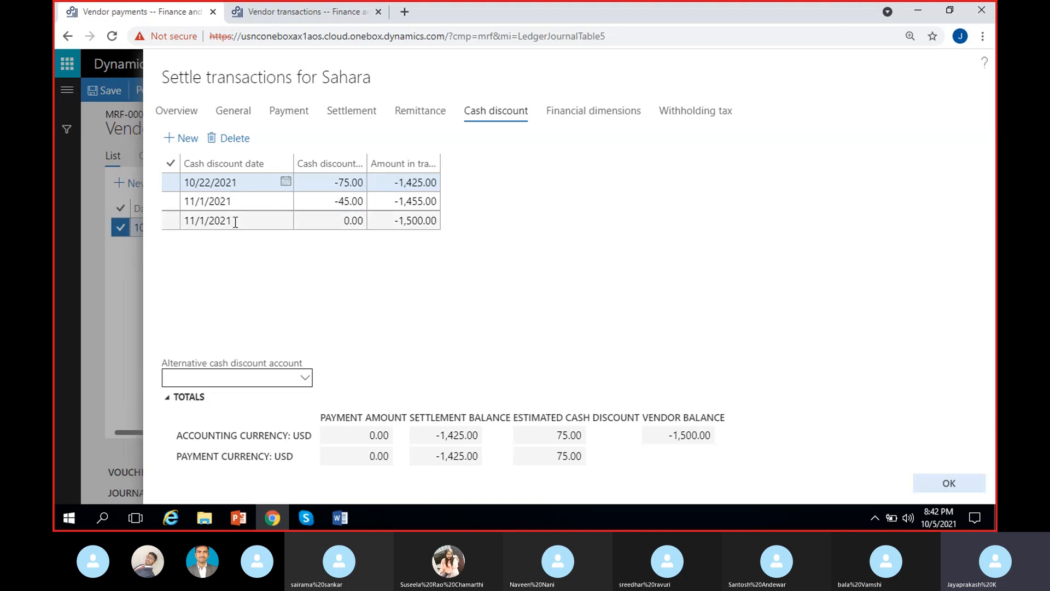
Accept the settlement of Inv-02 and check the debit amount on the payment line.
click(946, 489)
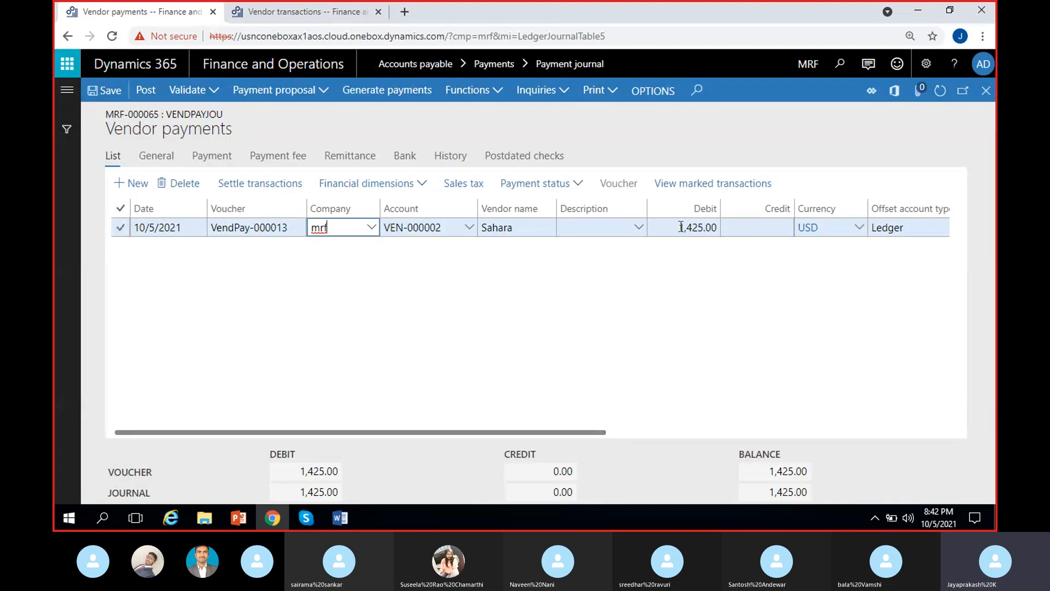
click(681, 228)
click(702, 342)
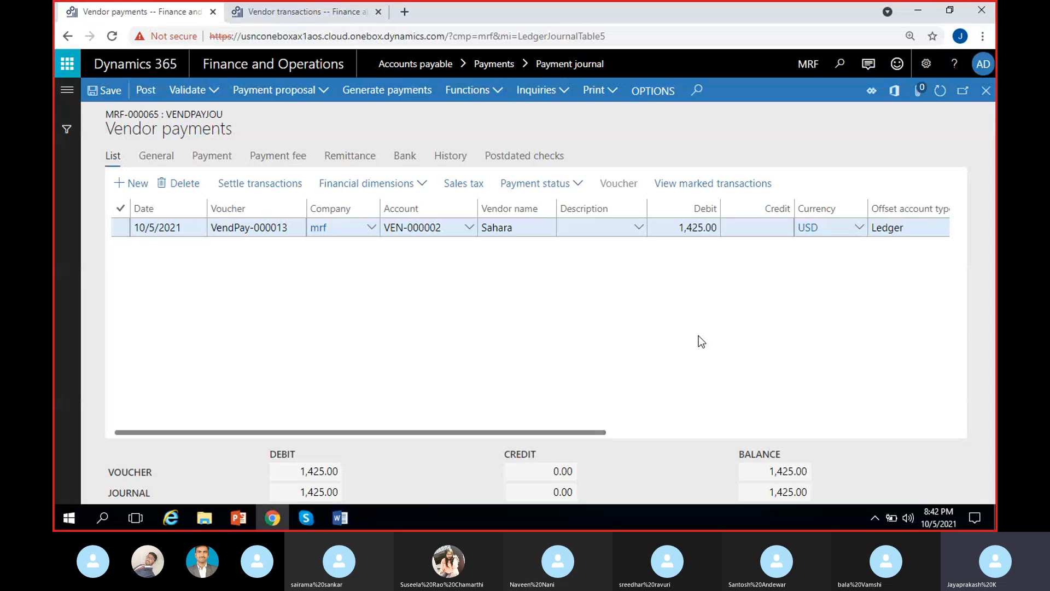
Delete Sahara's payment line dated 10/5/2021 from the journal.
click(167, 229)
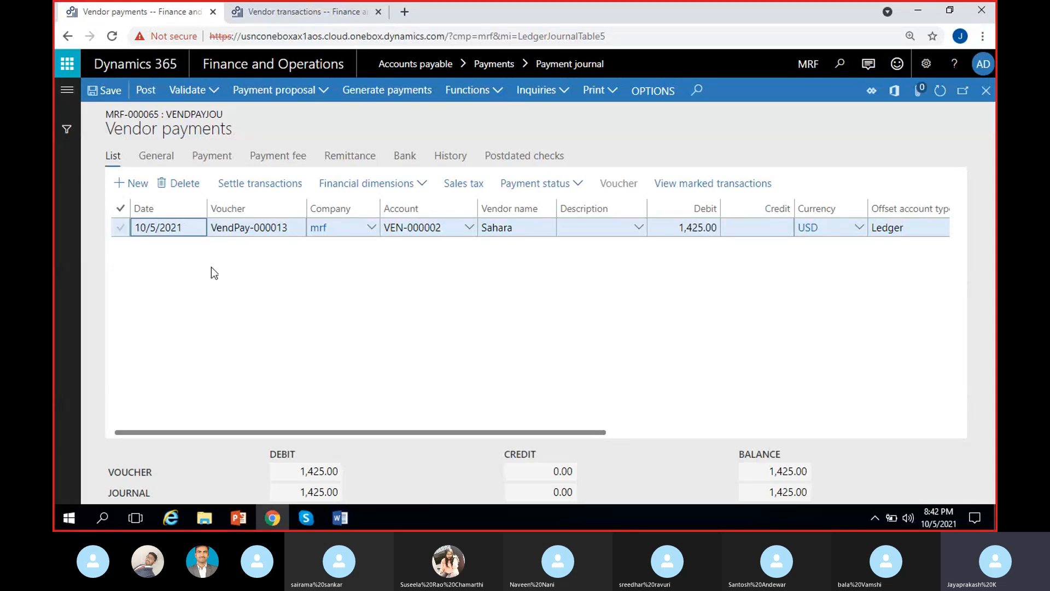
click(183, 185)
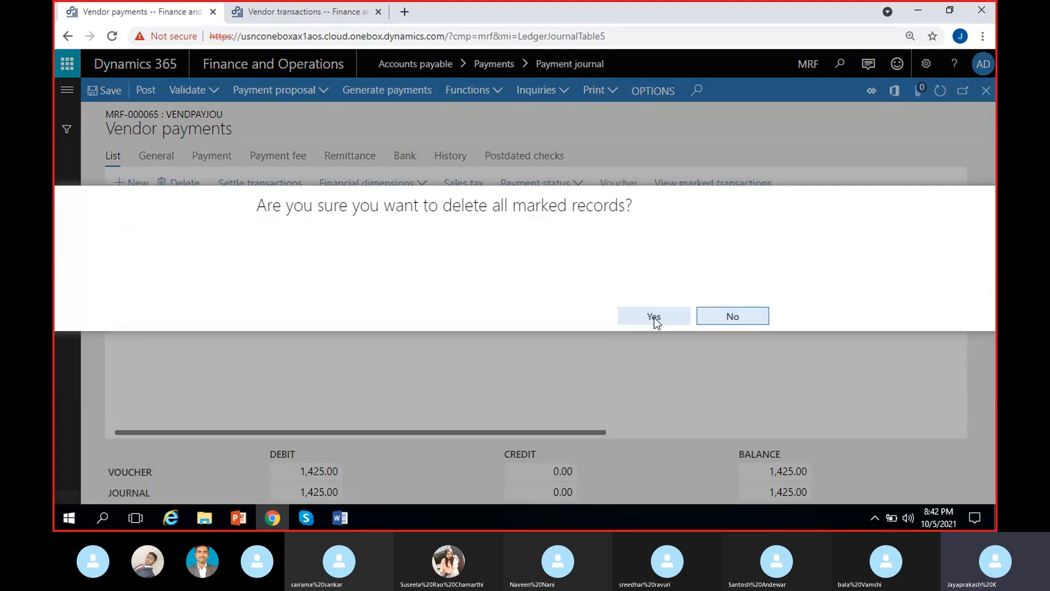
click(654, 317)
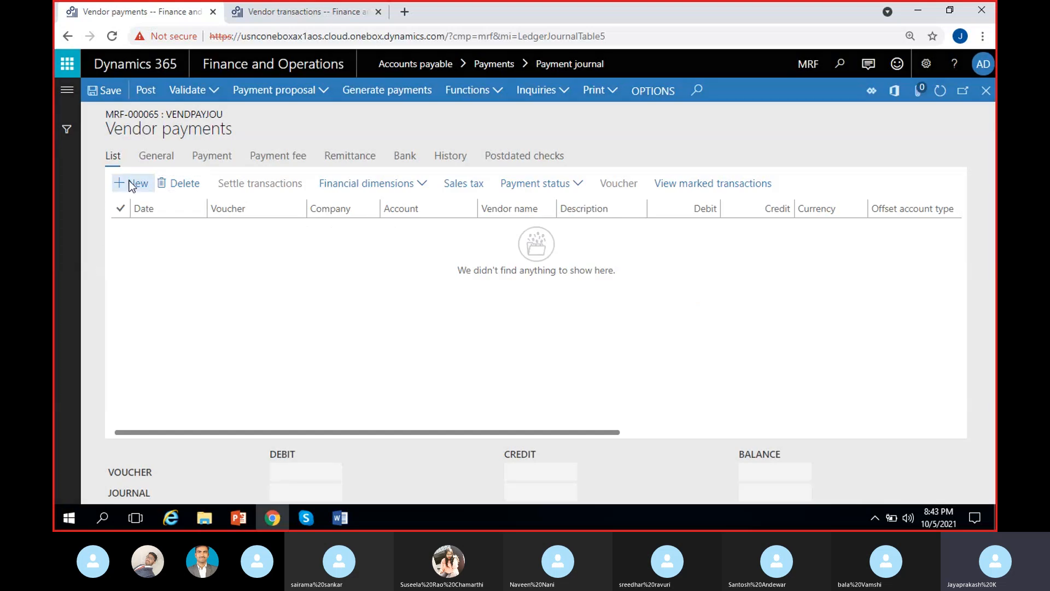
Add a new payment line dated 10/23/2021 with vendor Sahara as its account.
key(alt+n)
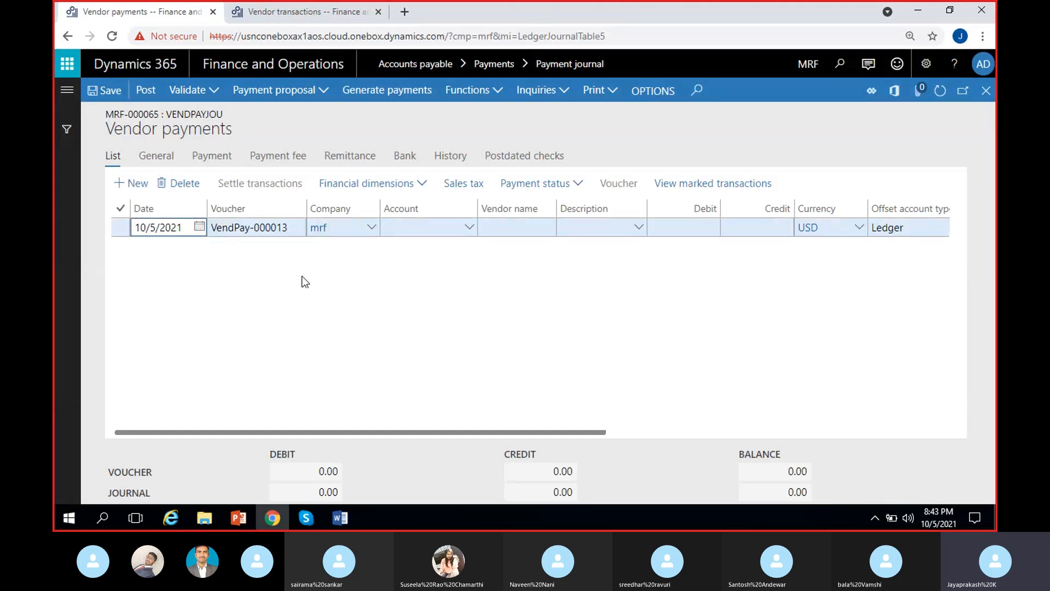
click(201, 227)
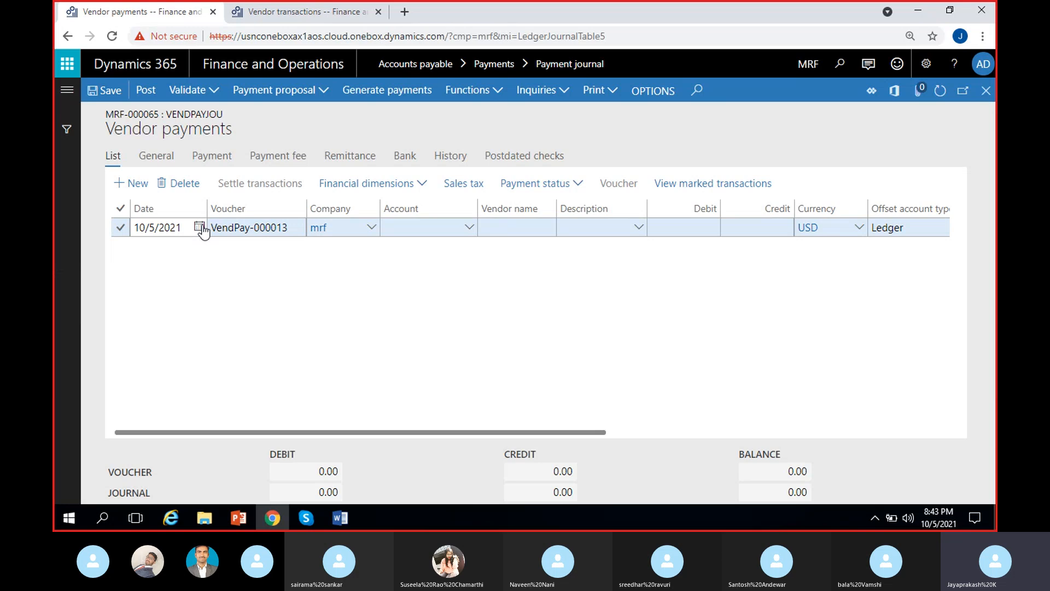
click(201, 226)
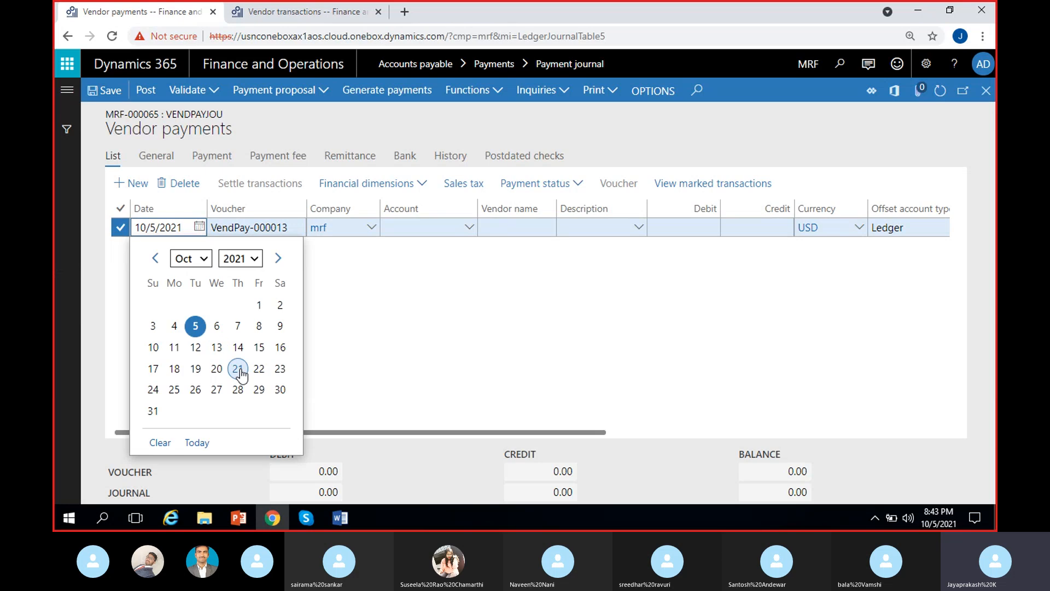
click(280, 369)
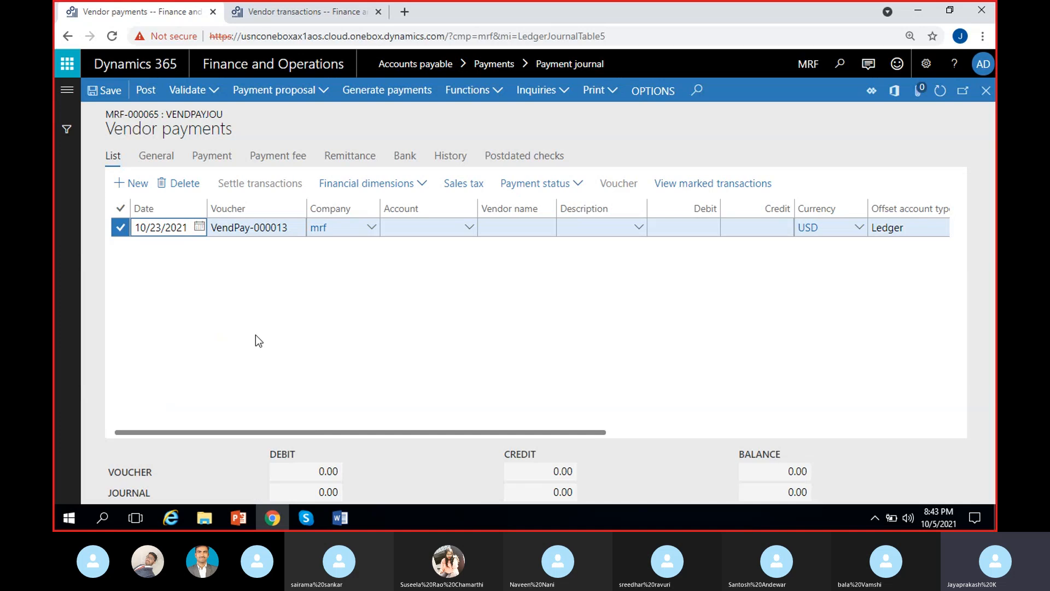
click(469, 227)
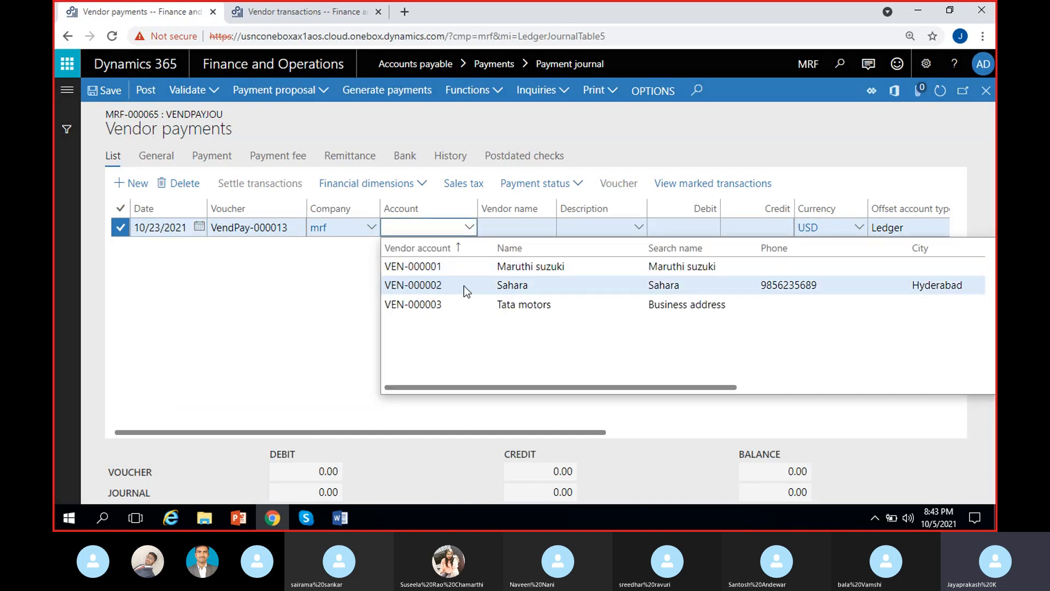
click(464, 285)
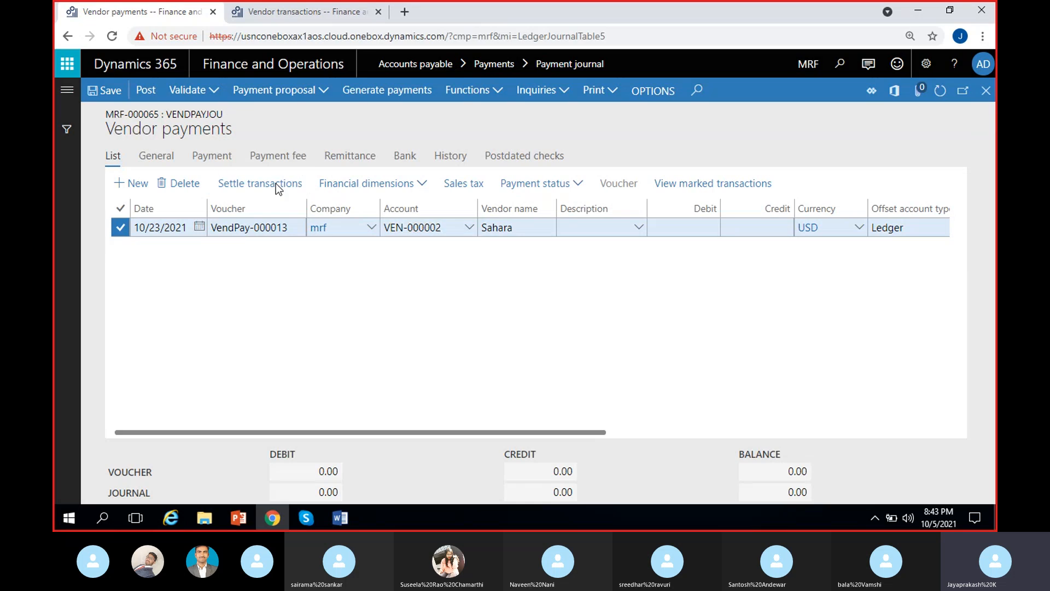
Mark invoice Inv-02 for settlement on the 10/23/2021 payment line and check the settlement balance and estimated cash discount.
click(276, 183)
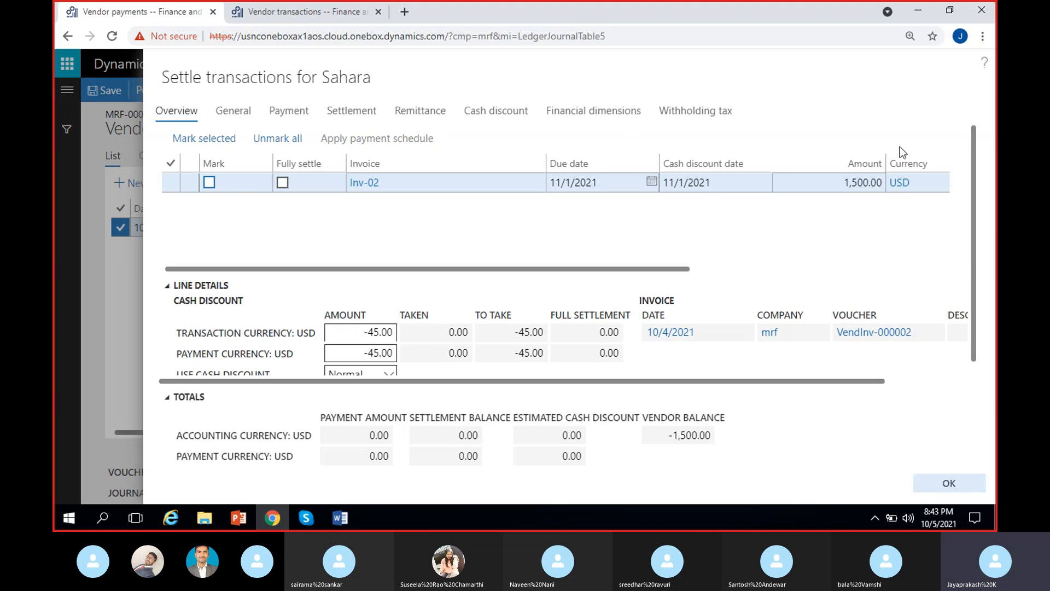
click(208, 183)
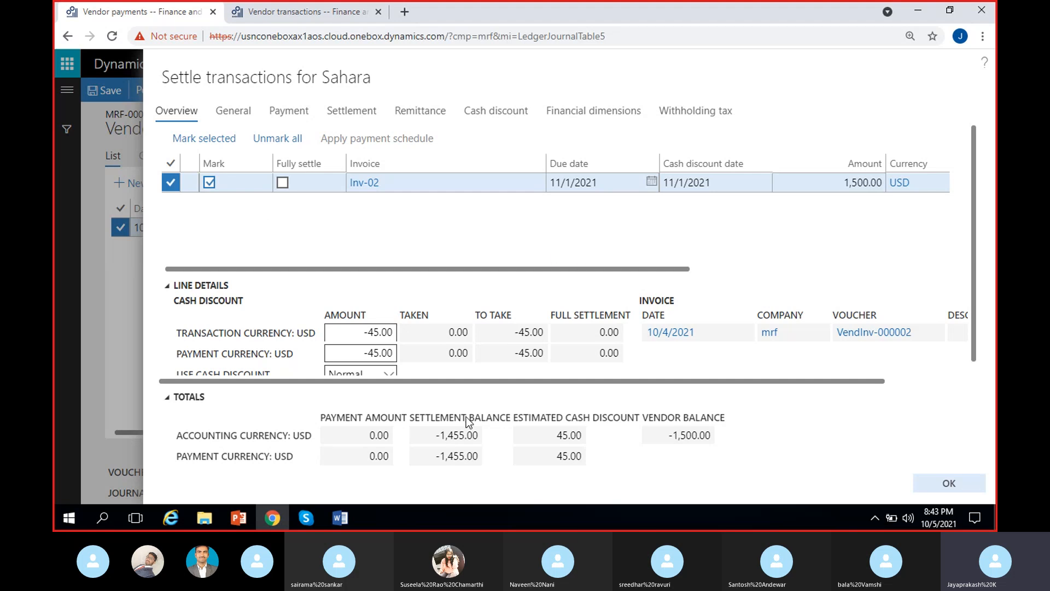
click(442, 436)
click(555, 436)
click(624, 473)
Compare the cash discount dates, discount amounts and payable amounts for Inv-02 against the 10/23/2021 payment date.
click(478, 112)
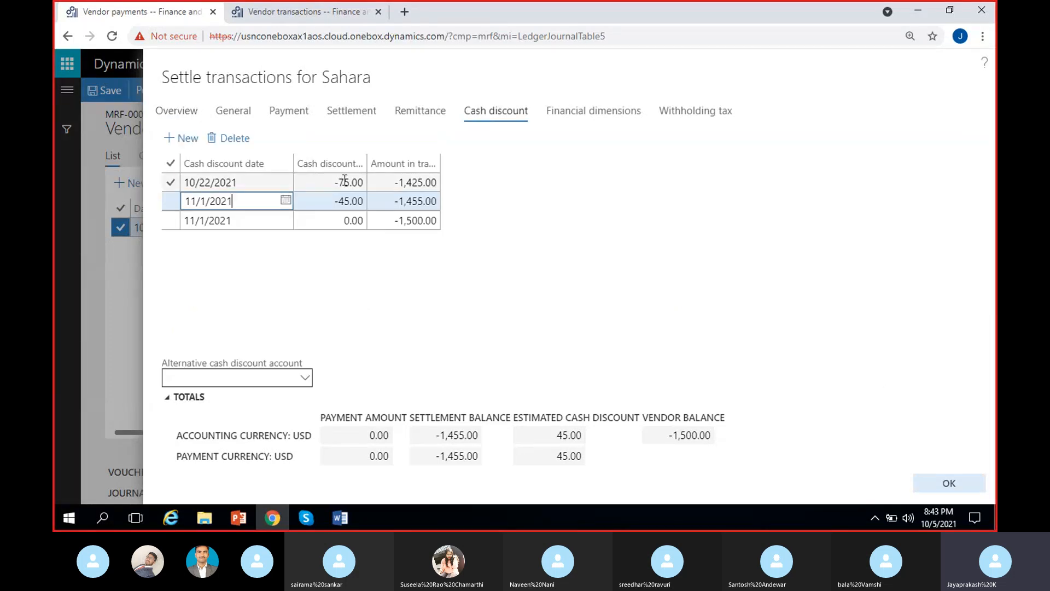
click(248, 182)
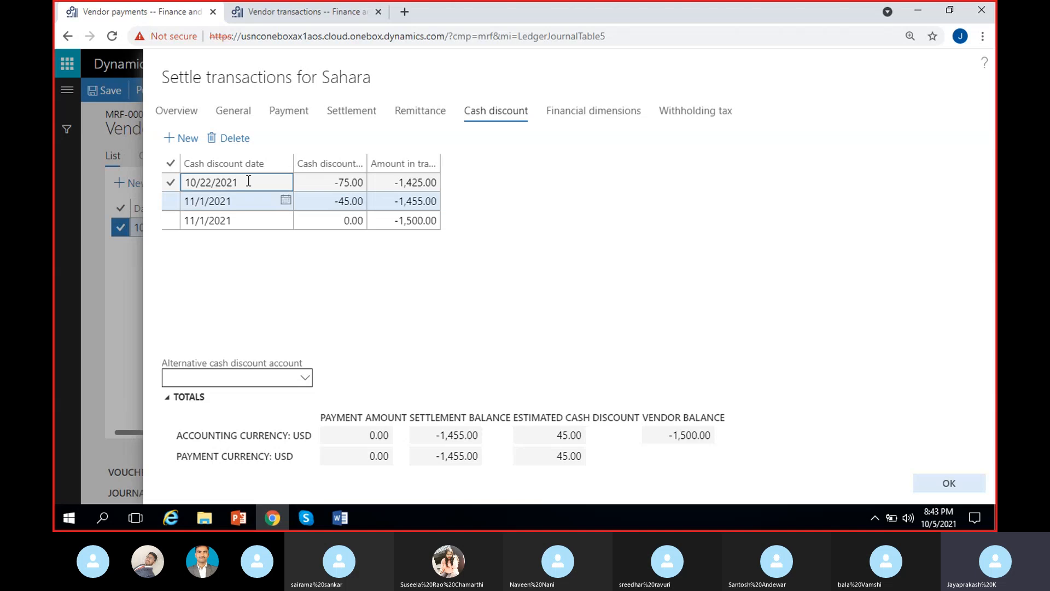
click(290, 299)
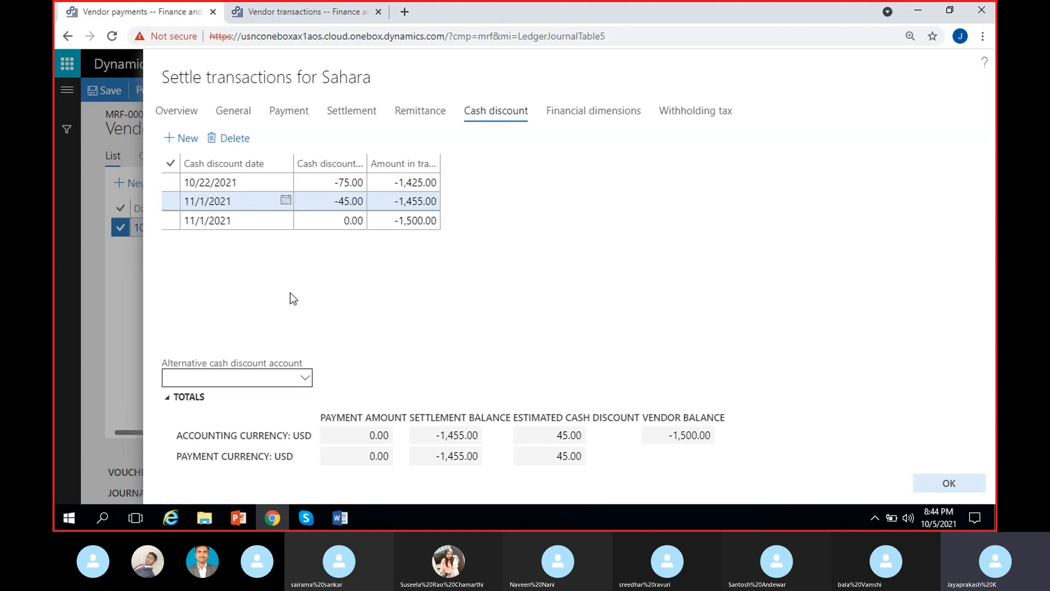
click(328, 203)
click(339, 300)
click(235, 200)
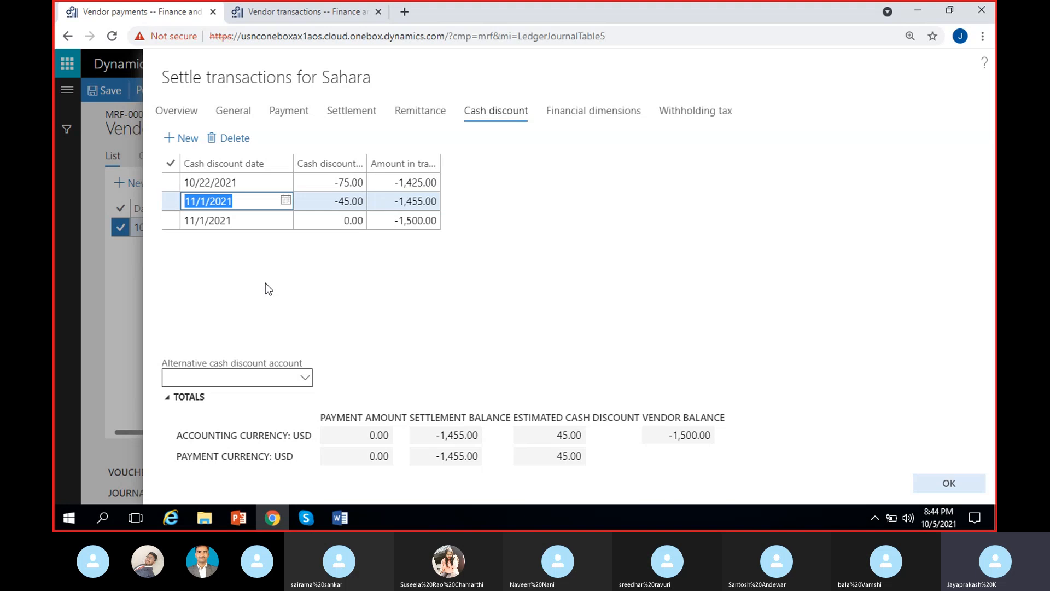
click(328, 201)
drag(328, 201, 363, 202)
click(359, 318)
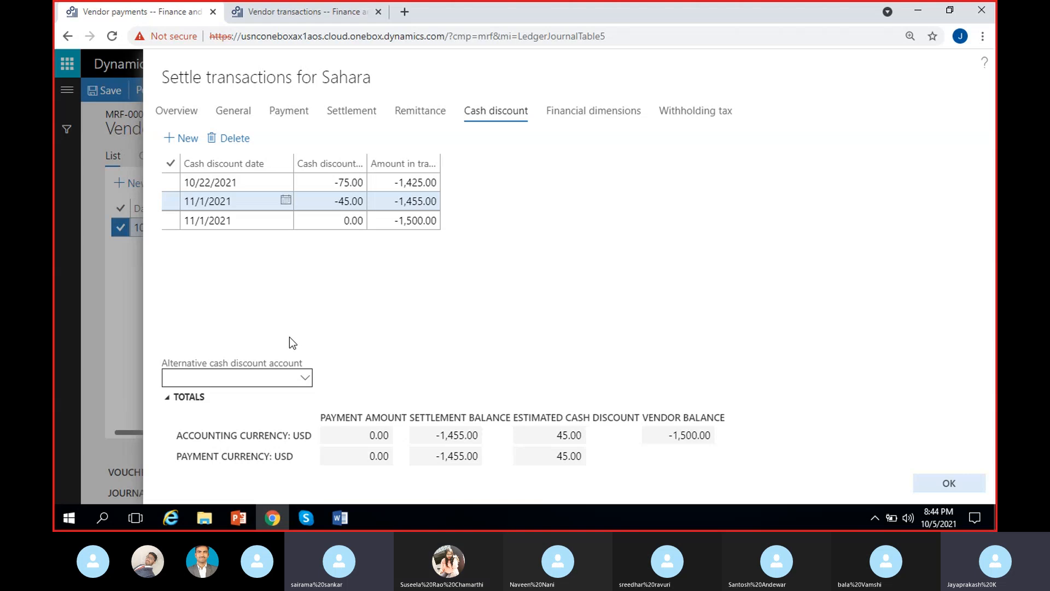
click(383, 221)
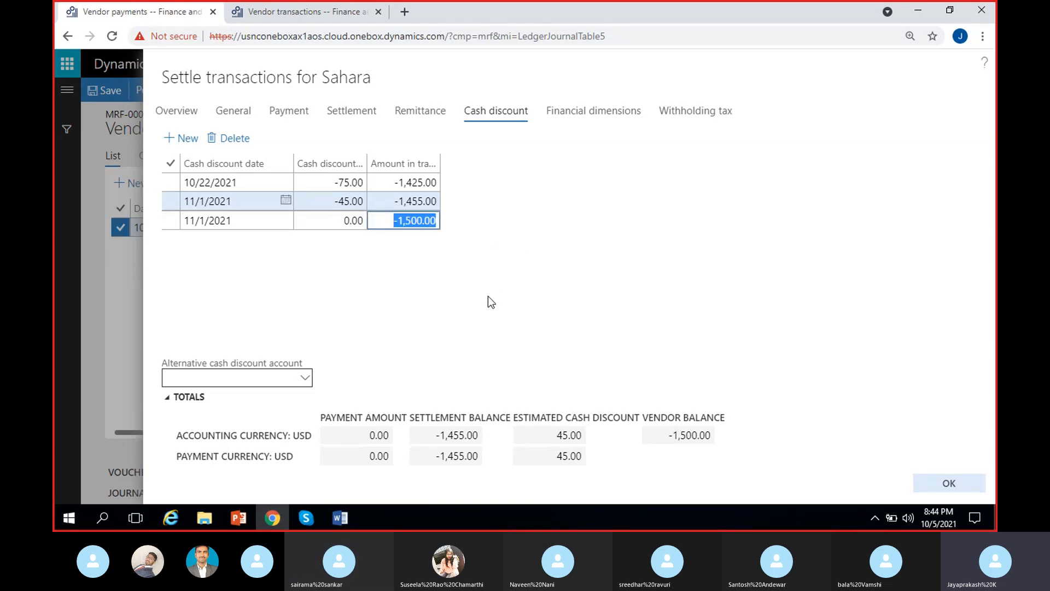
click(379, 283)
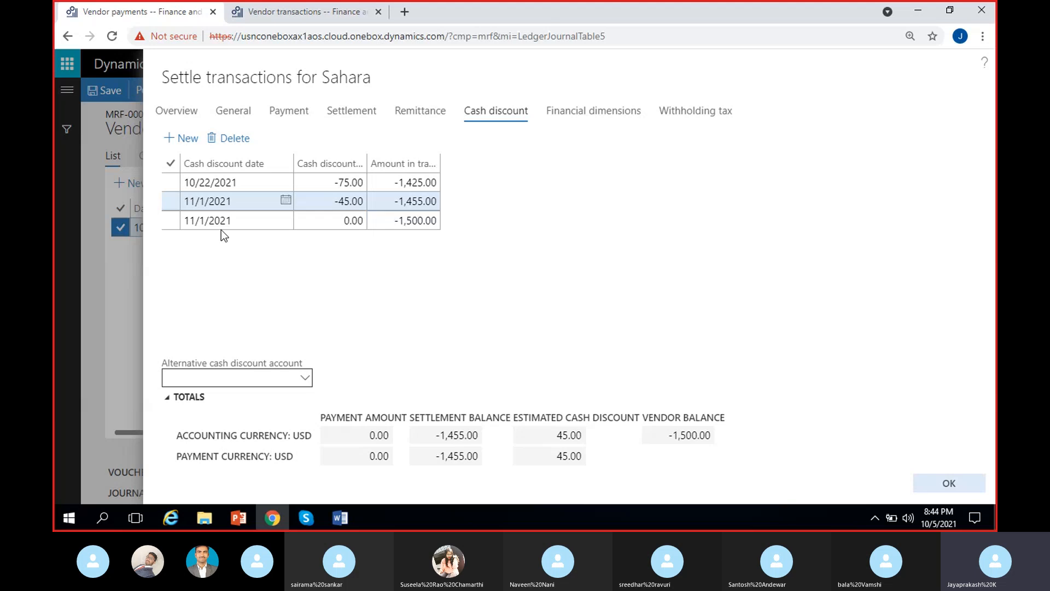
Return to the settlement overview, accept the marked Inv-02 settlement and check the payment line's debit amount.
click(174, 112)
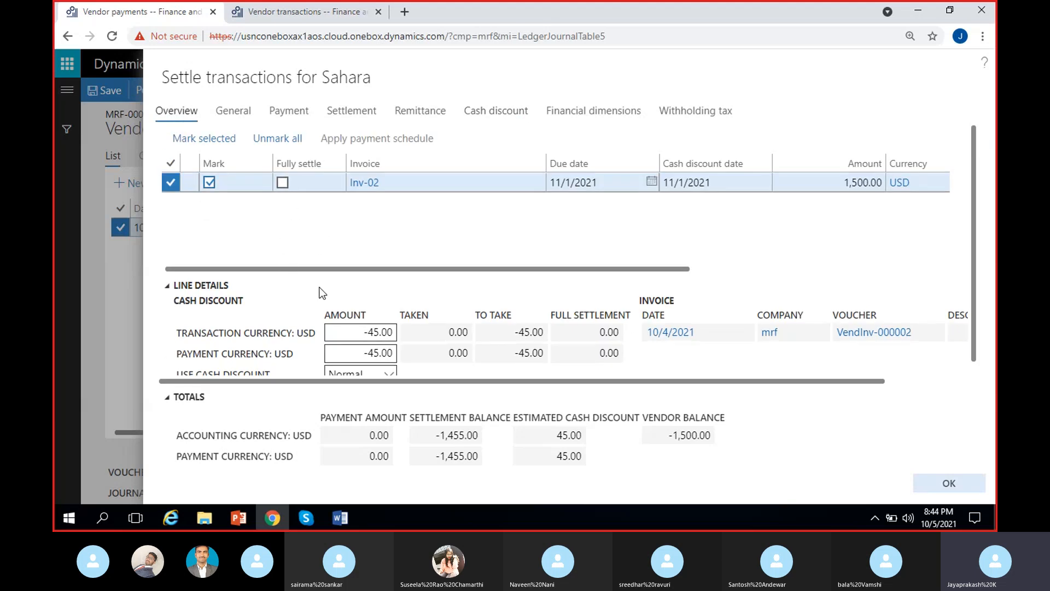
click(951, 484)
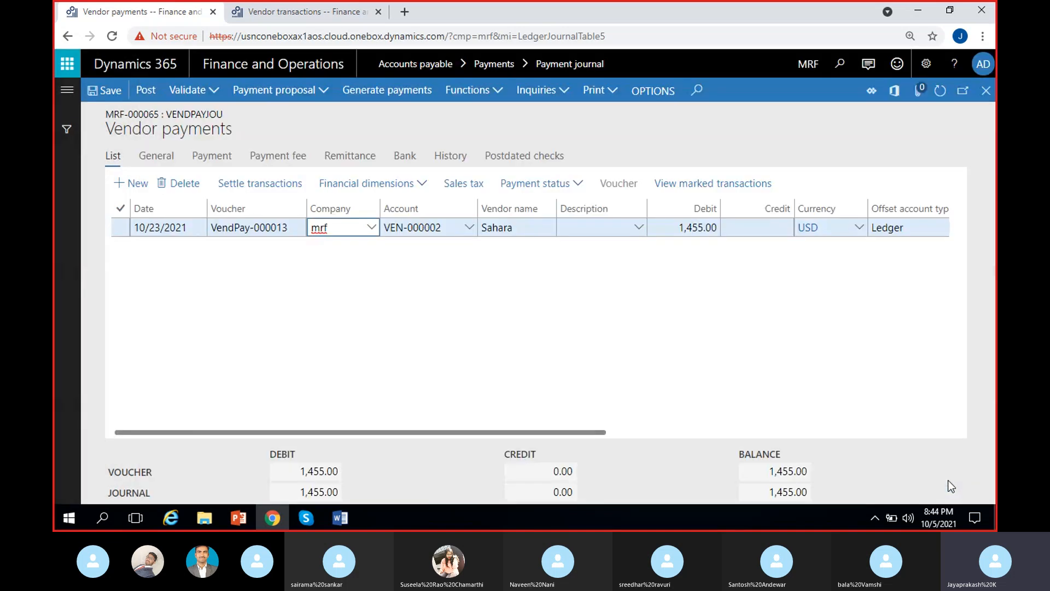
drag(677, 227, 762, 228)
click(687, 353)
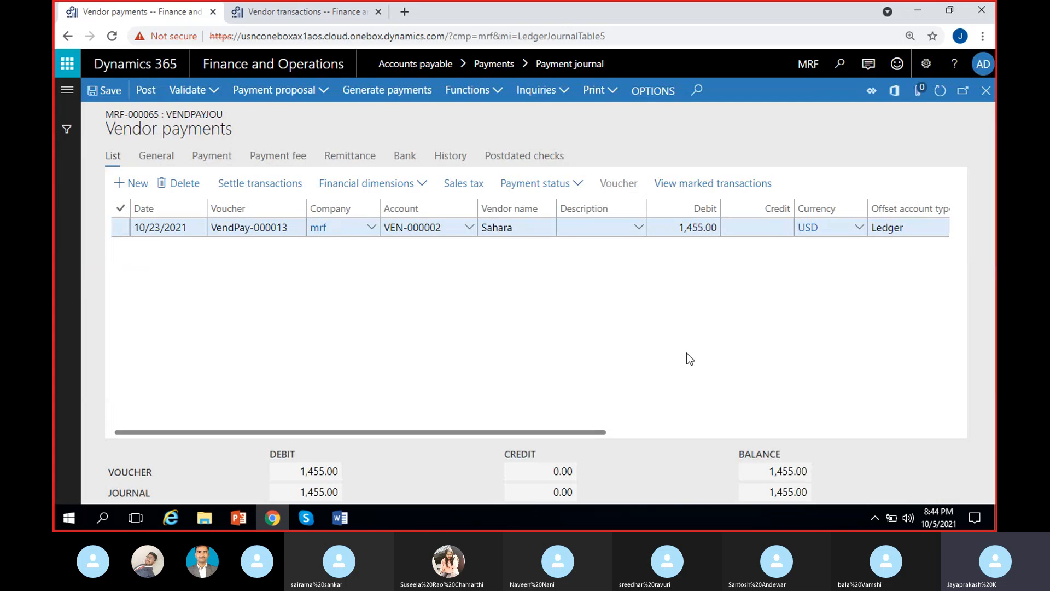
Set the Sahara payment line's offset account type to Bank and its offset account to ICICI-1.
scroll(687, 352, right, 3)
scroll(688, 353, right, 2)
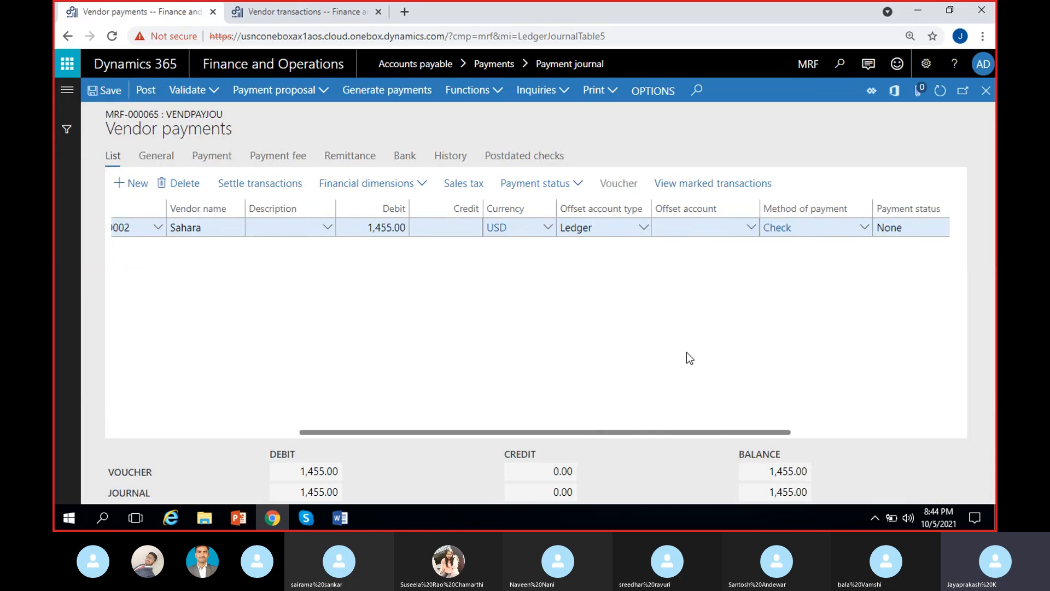
click(642, 228)
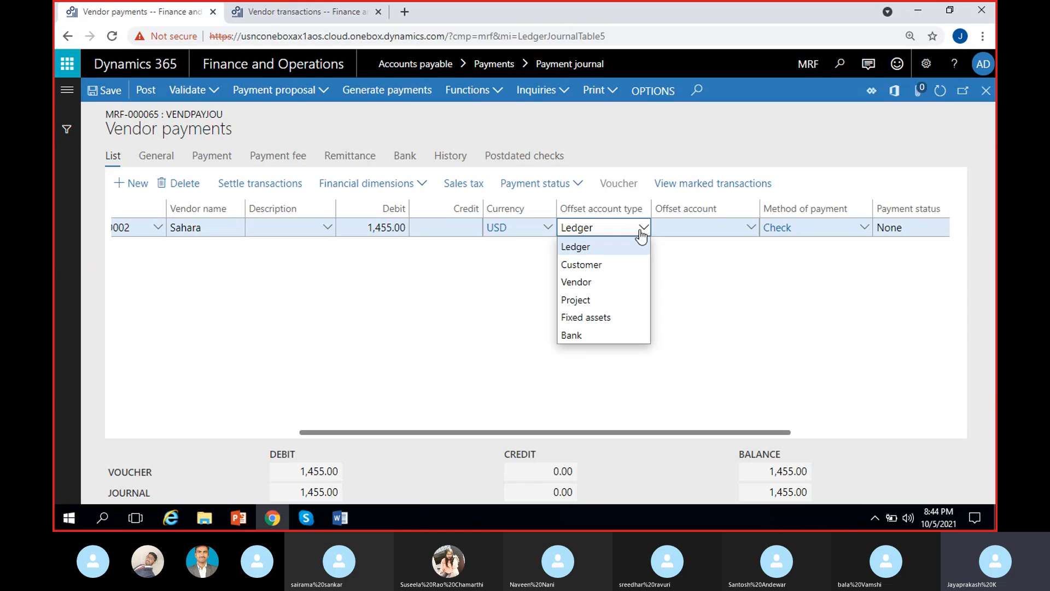
click(585, 337)
click(749, 227)
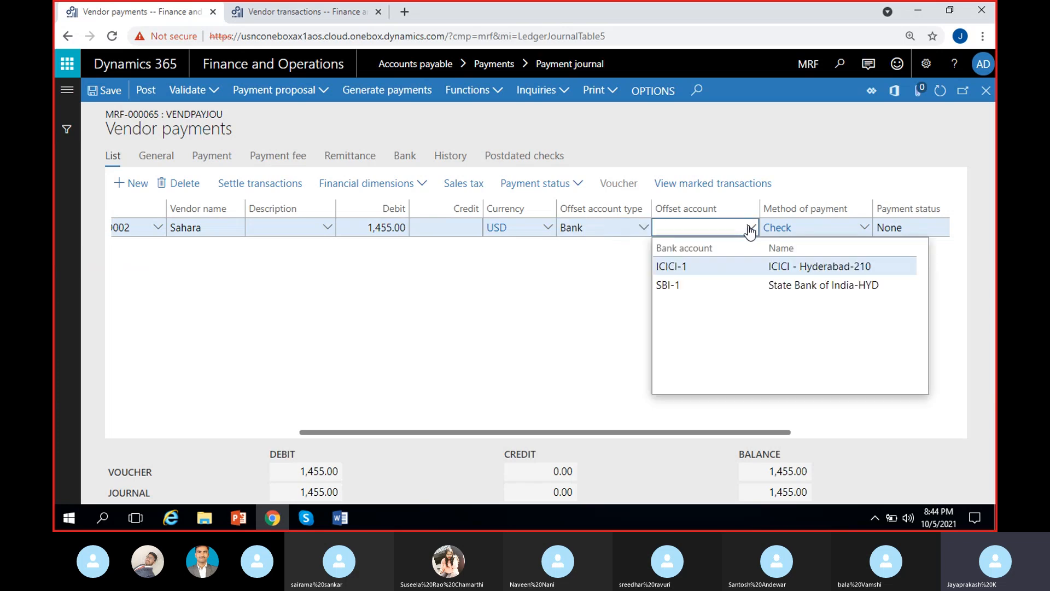
click(702, 267)
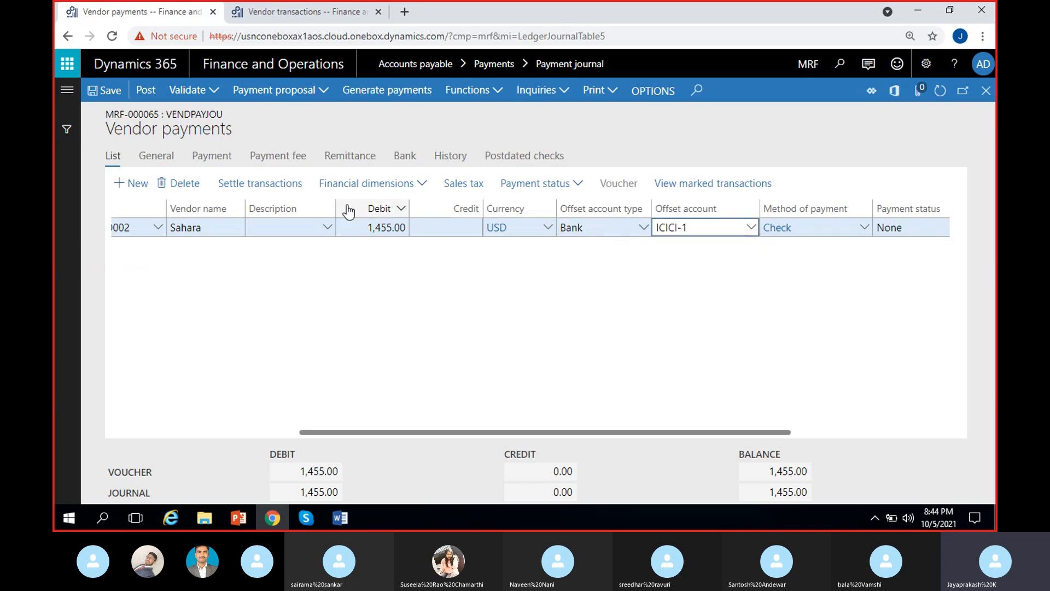
Set the offset account's financial dimensions to customer 900 and cost center CC/1 on the Sahara payment line.
click(354, 188)
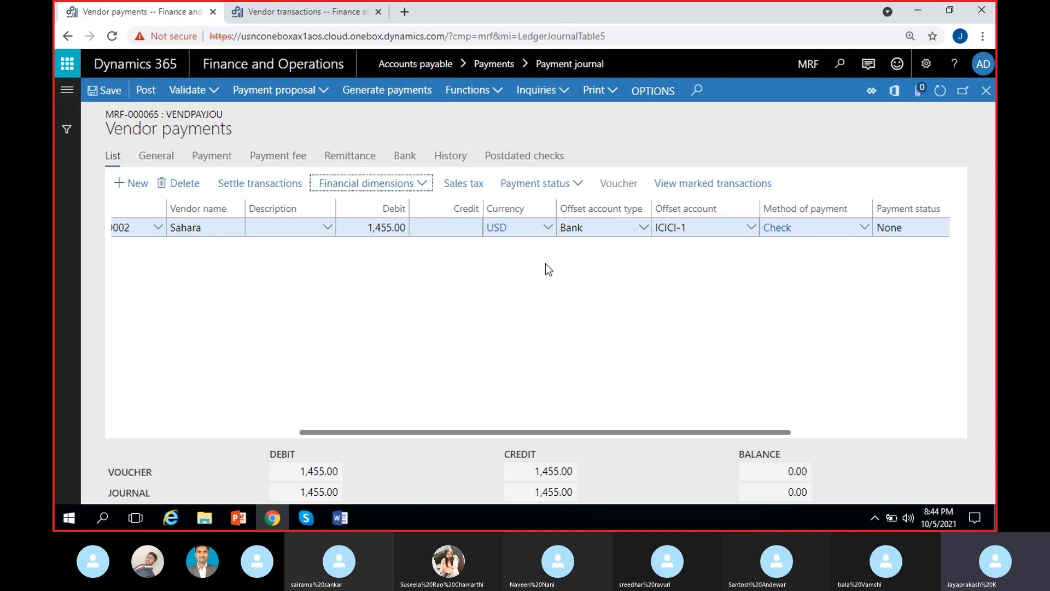
click(368, 184)
click(360, 221)
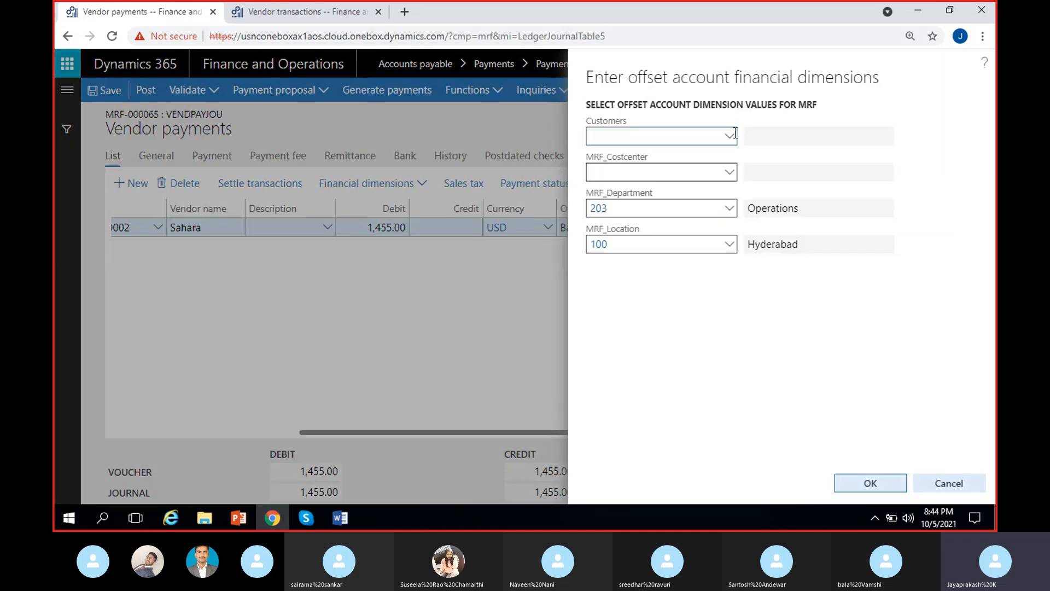
click(732, 136)
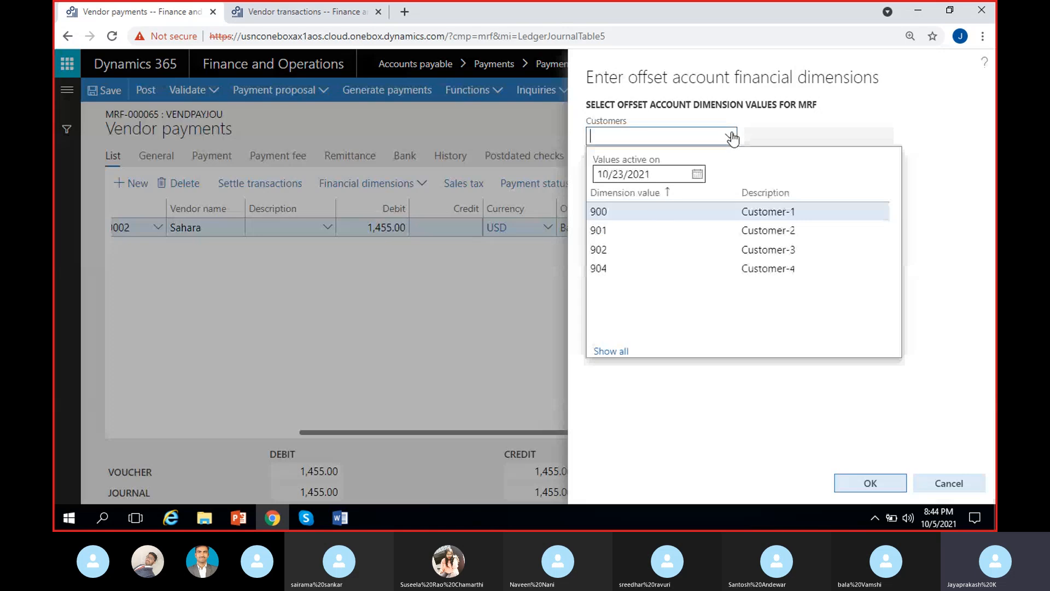
click(656, 213)
click(730, 174)
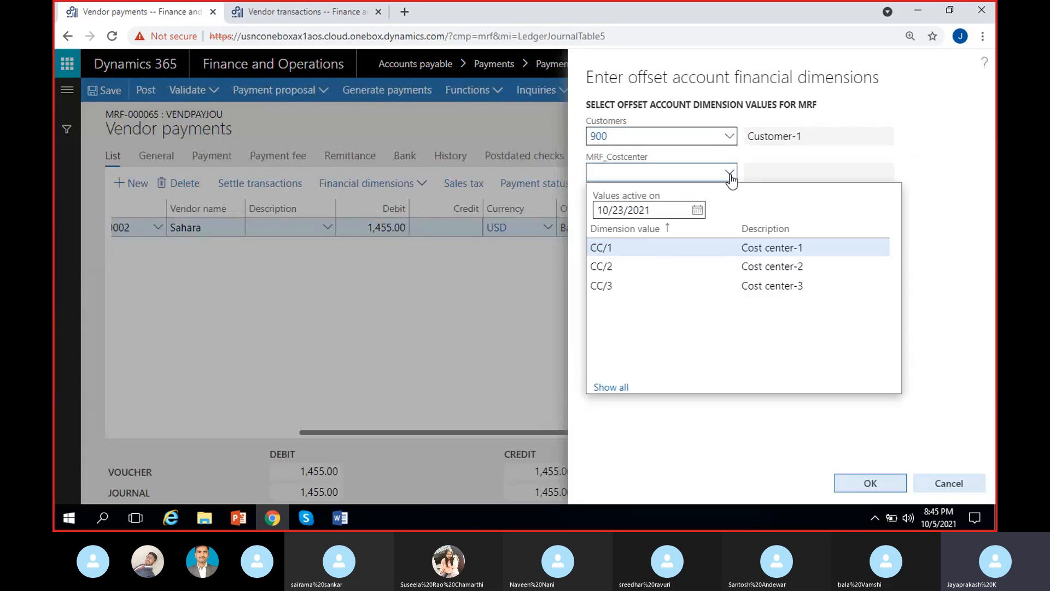
click(659, 249)
click(870, 483)
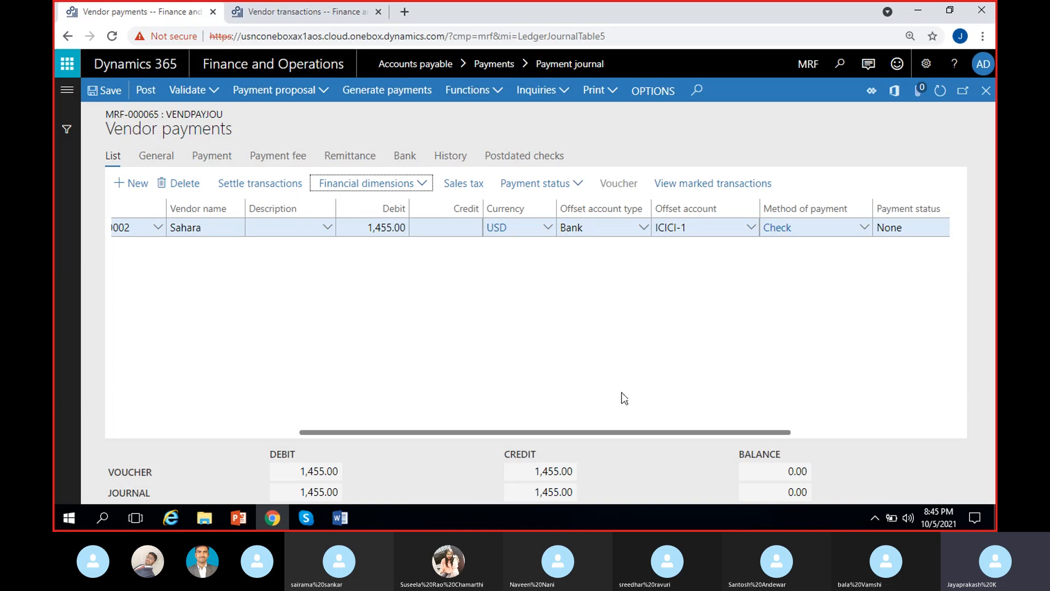
Try to generate the Sahara payment with the Check export format from bank account ICICI-1.
click(369, 90)
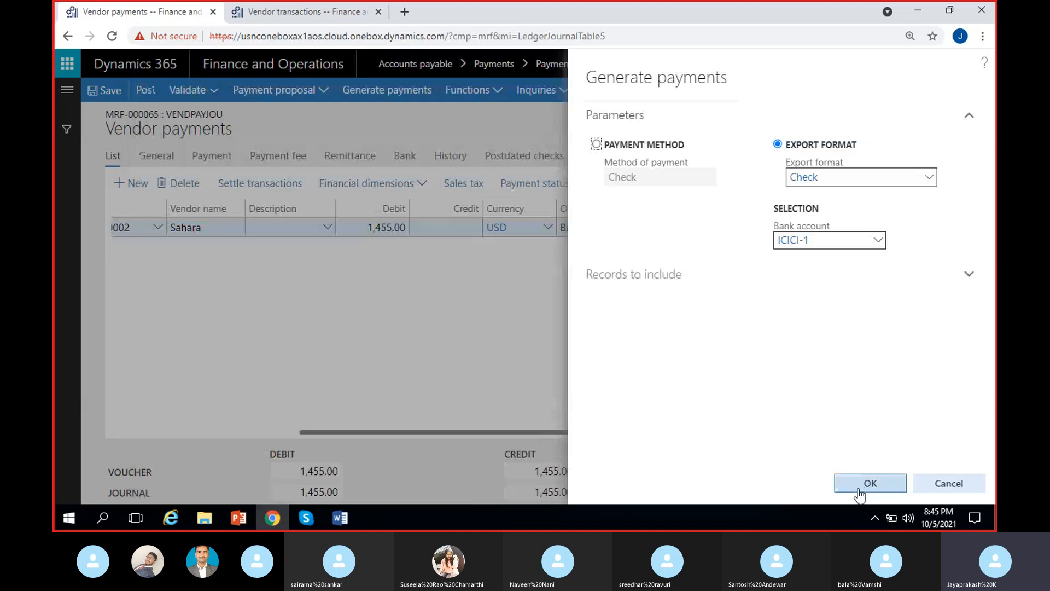
click(859, 494)
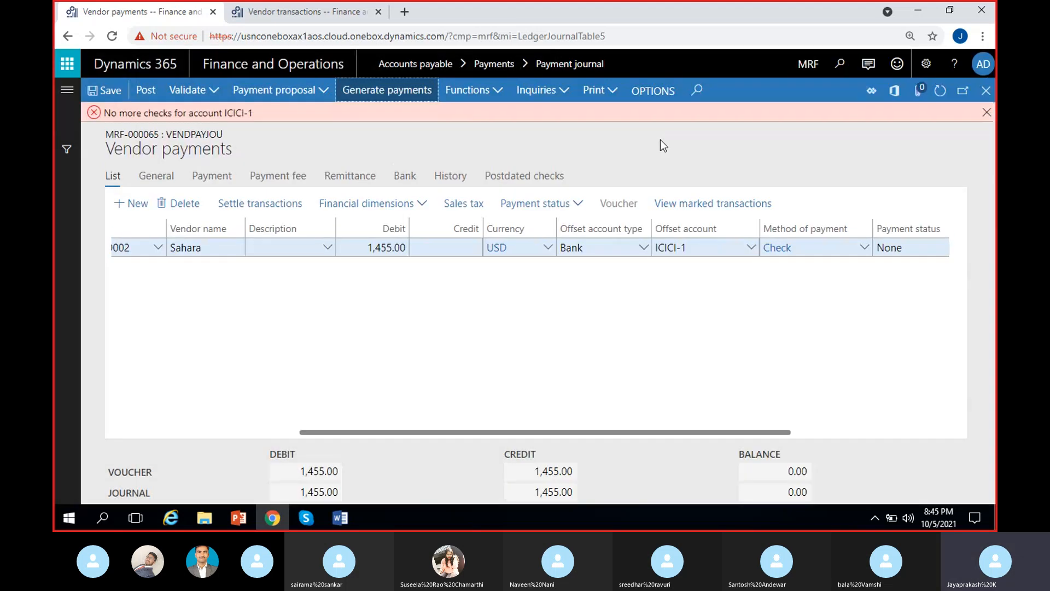
click(986, 112)
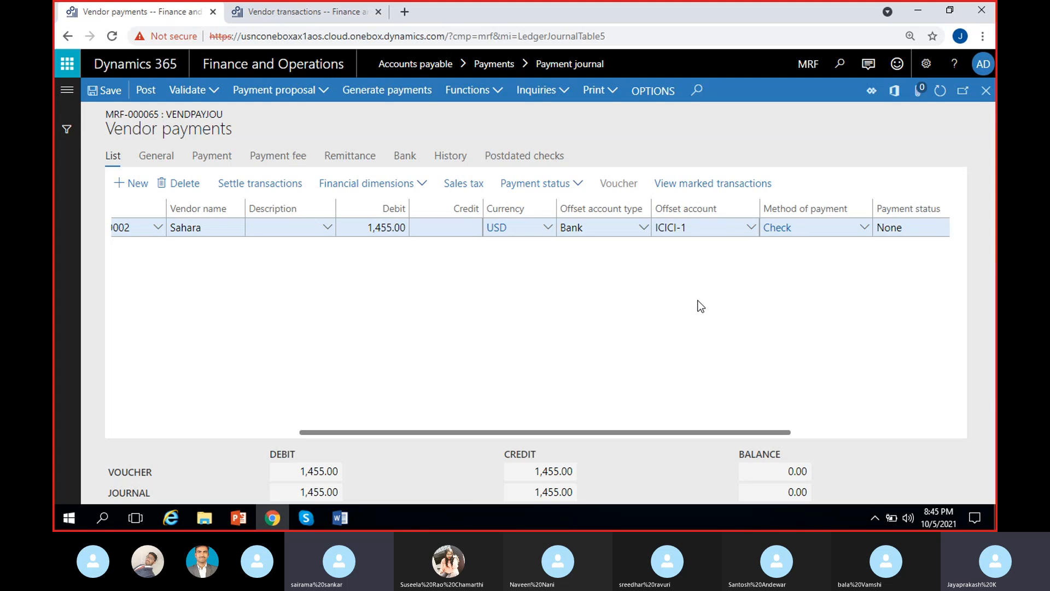
Open the details of offset bank account ICICI-1 and review the numbers and statuses of its existing checks.
right_click(642, 232)
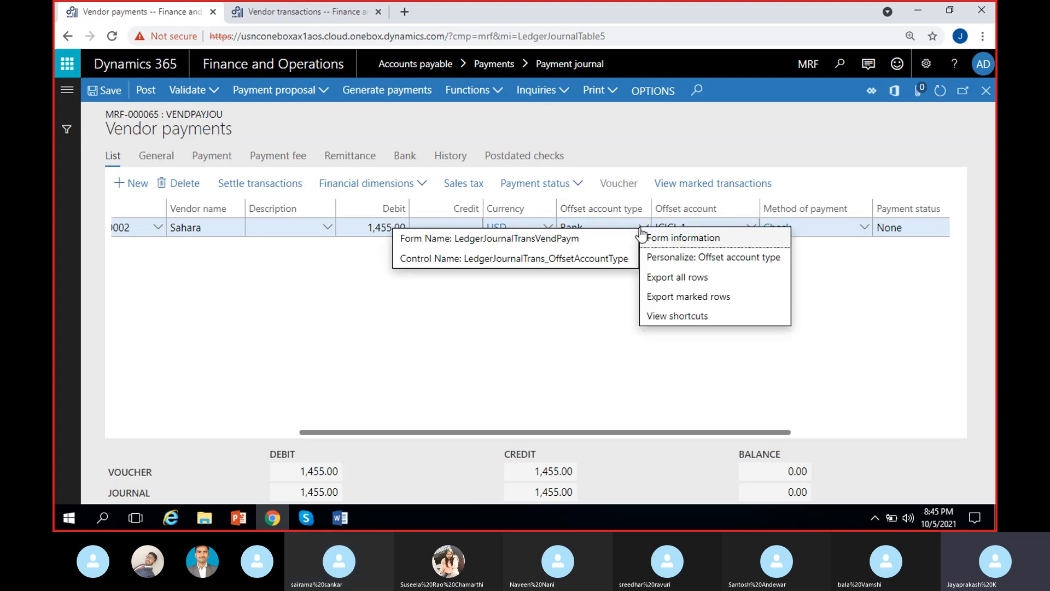
click(593, 307)
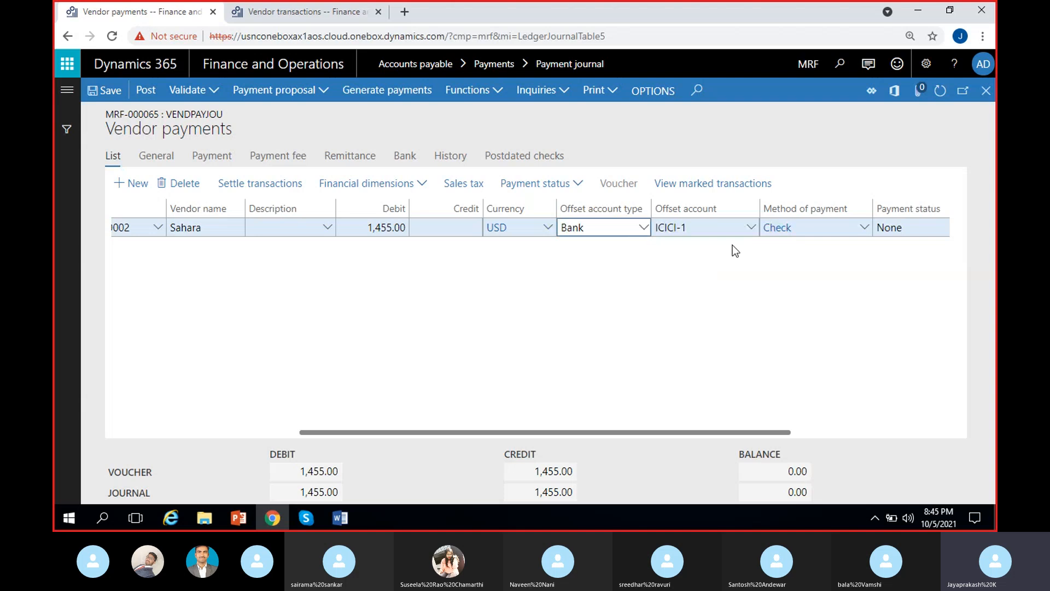
right_click(753, 229)
click(779, 331)
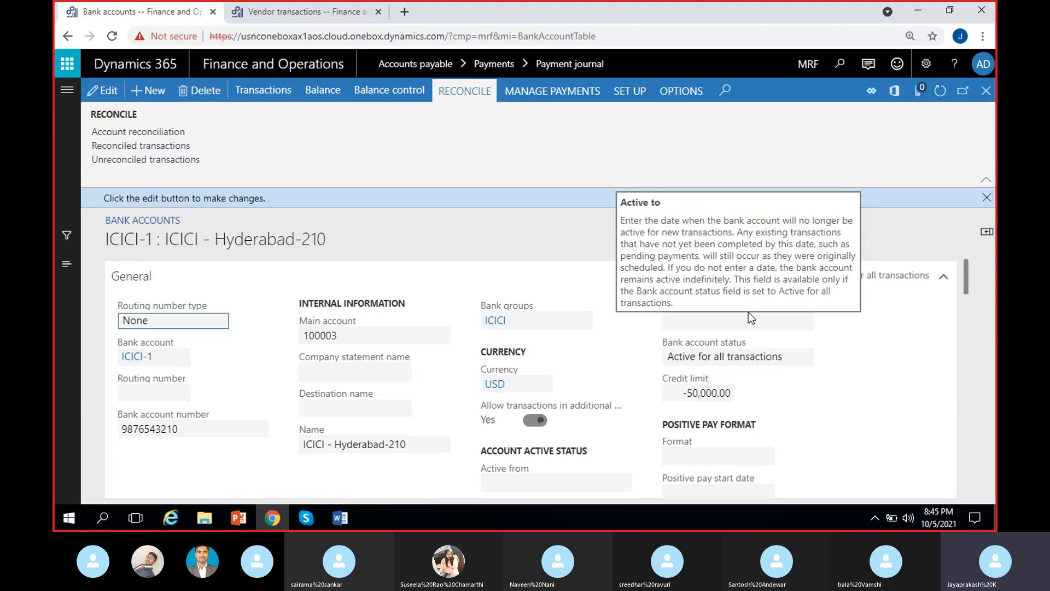
click(991, 194)
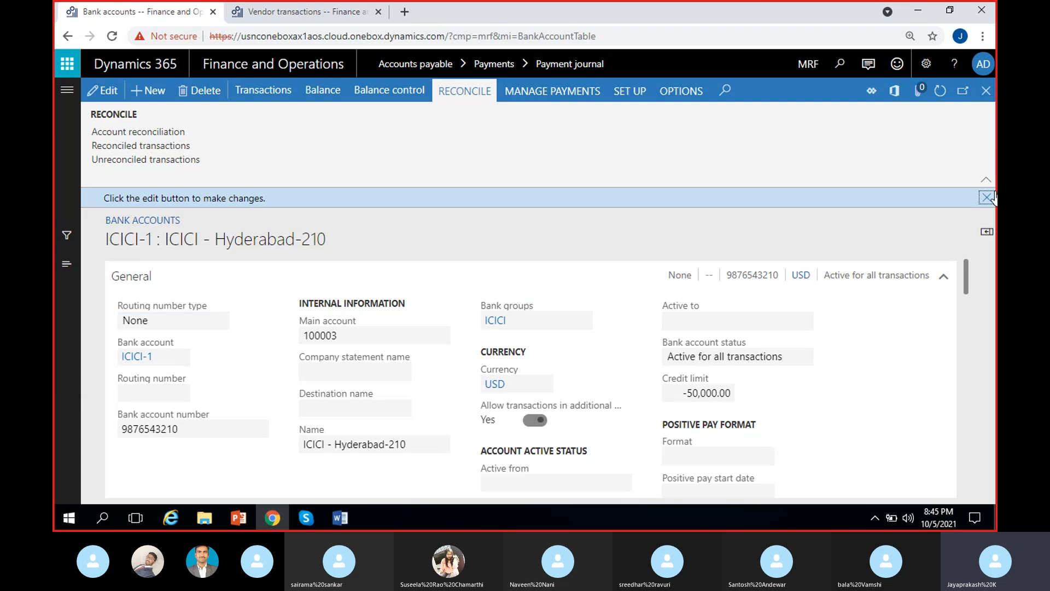
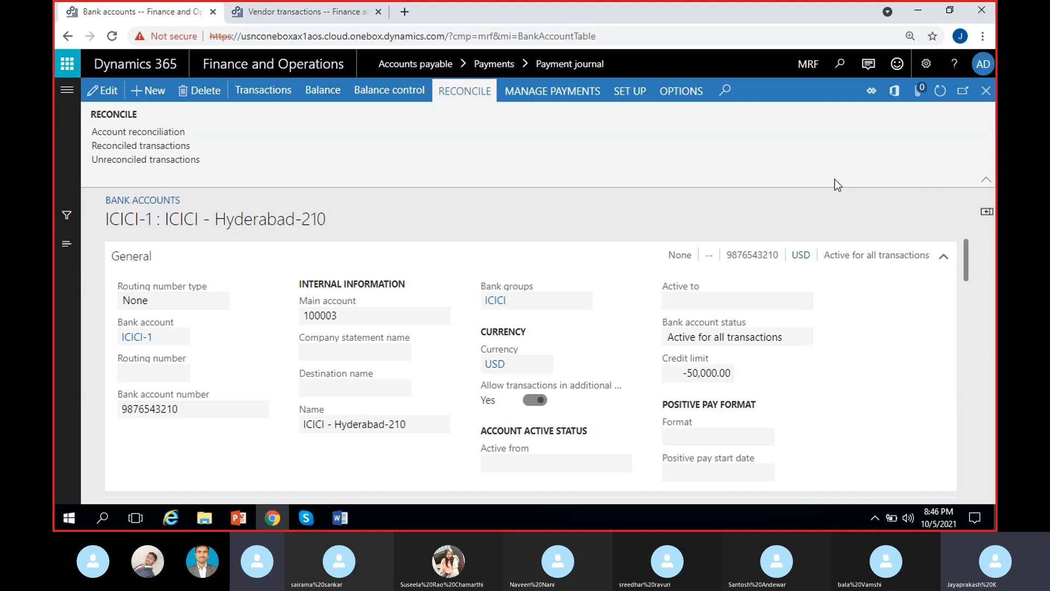
click(549, 93)
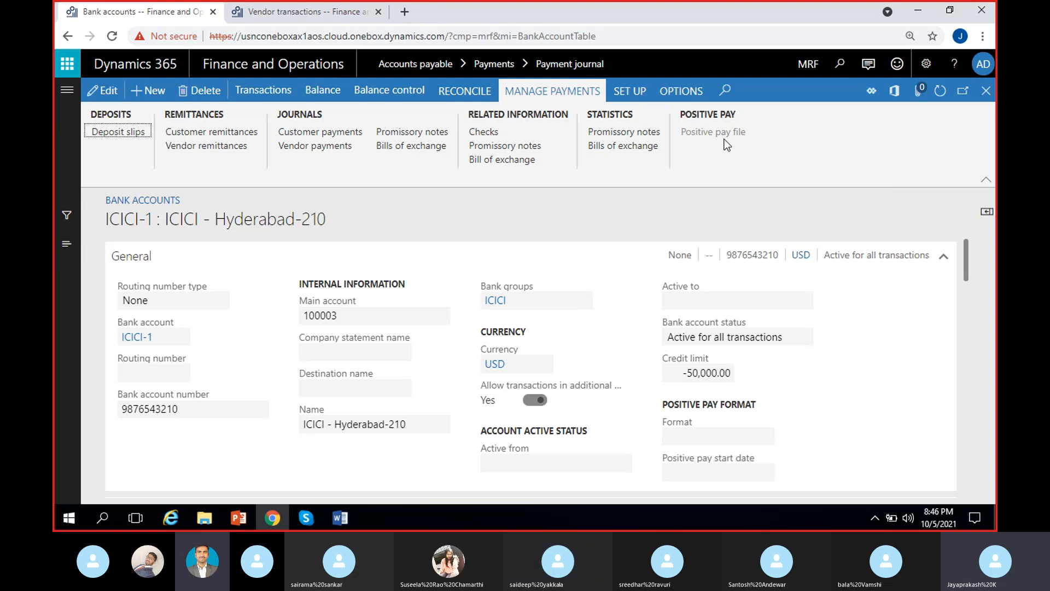
click(500, 132)
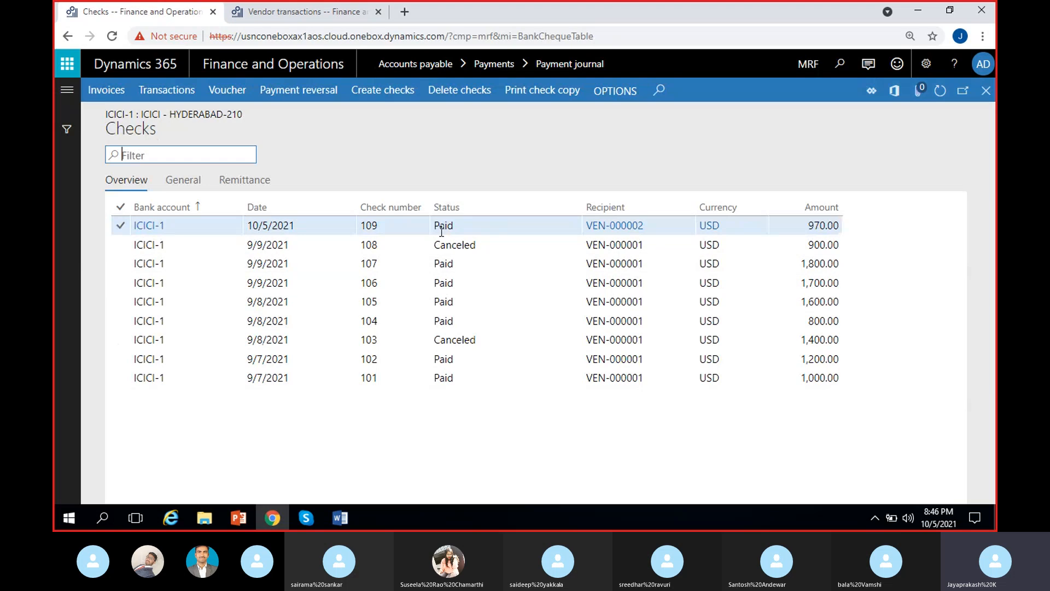
click(417, 228)
click(429, 409)
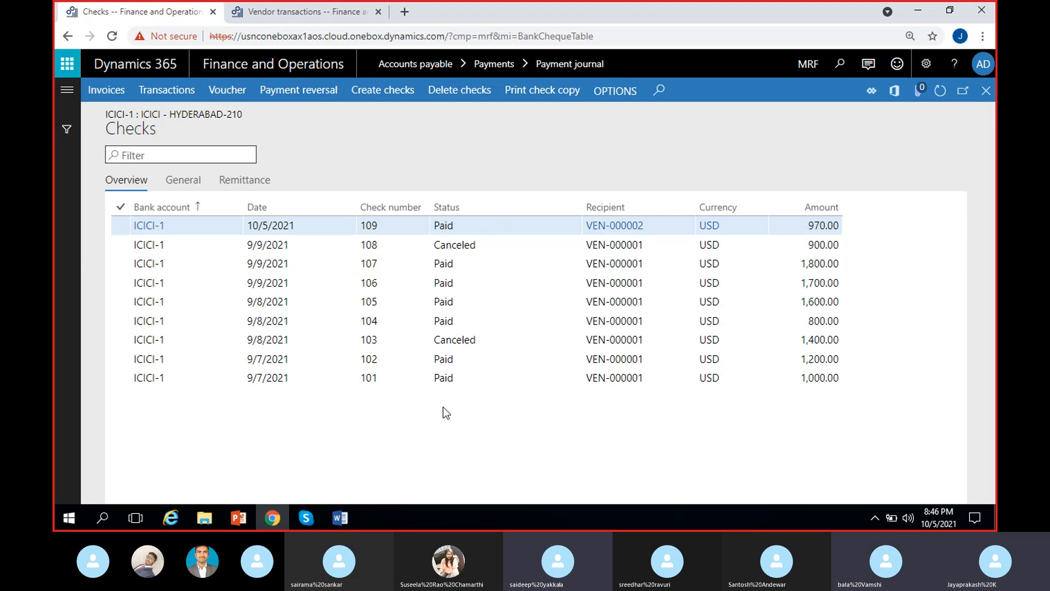
Create 10 checks starting from number 110 for bank account ICICI-1 and return to the vendor payments journal.
click(367, 91)
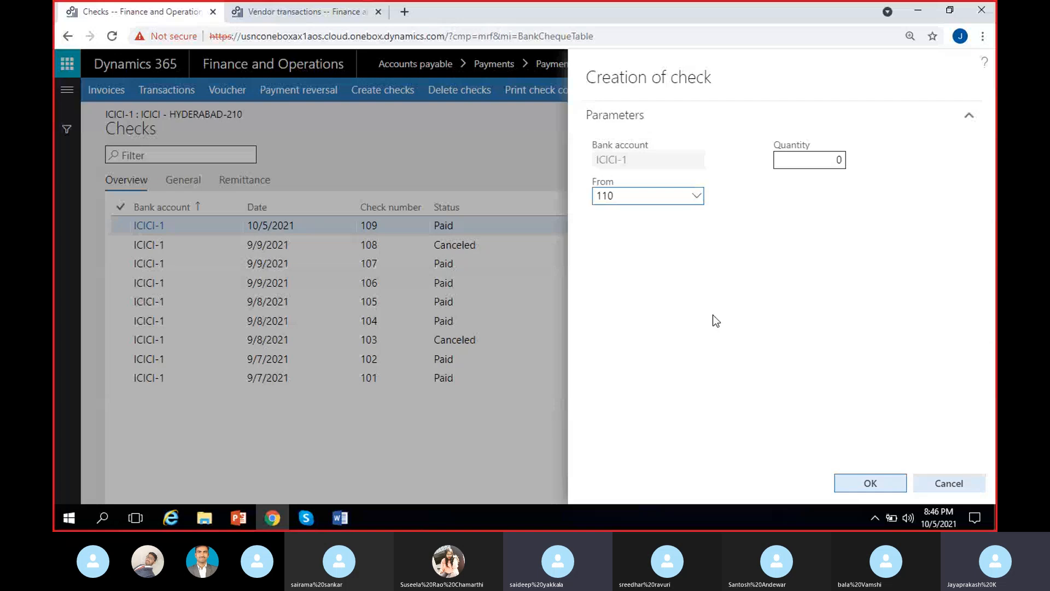
click(815, 159)
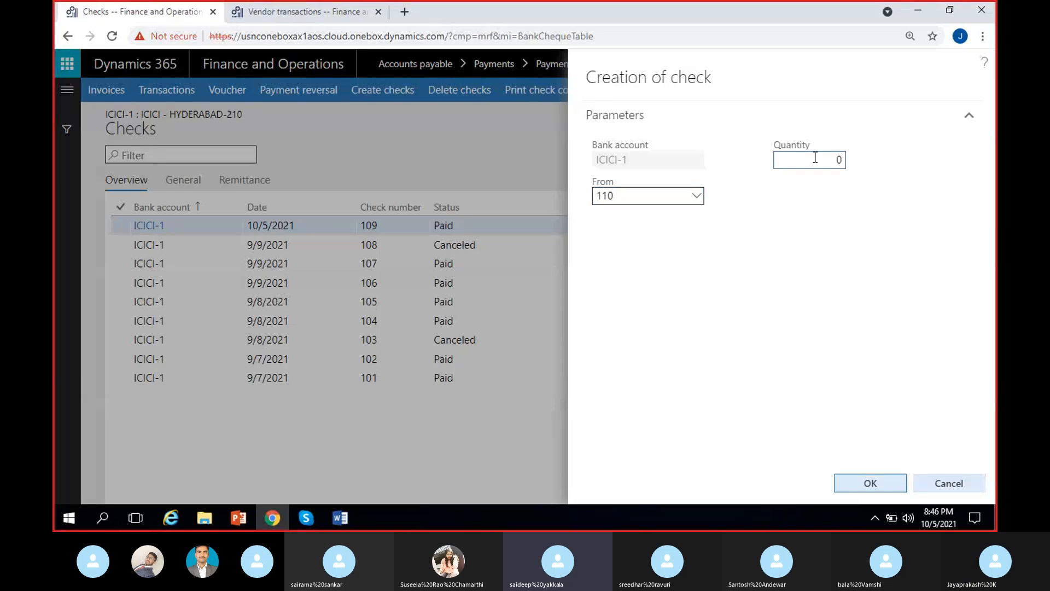
key(BackSpace)
text(10)
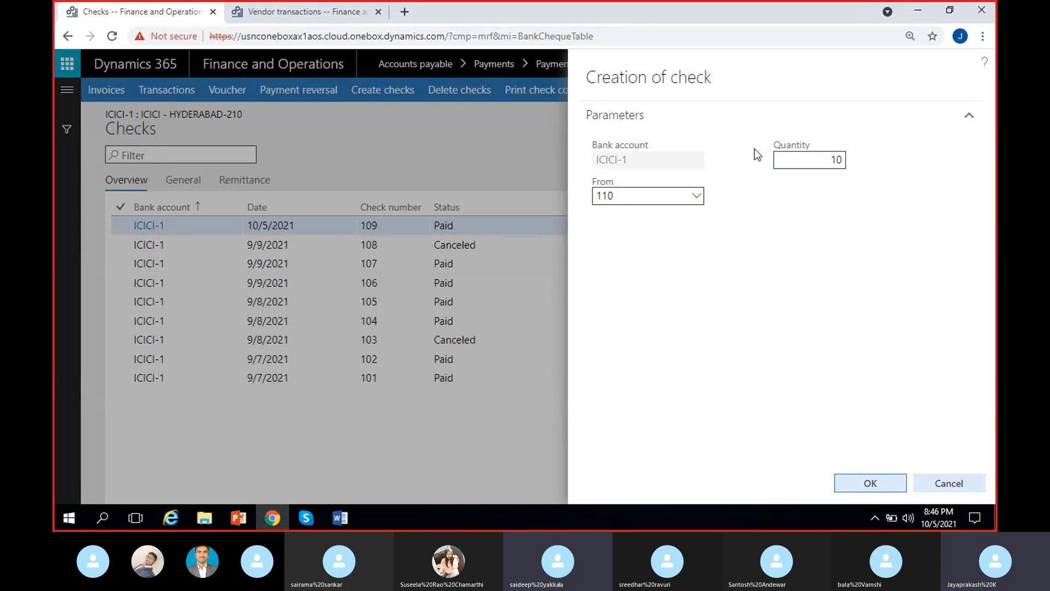
click(868, 483)
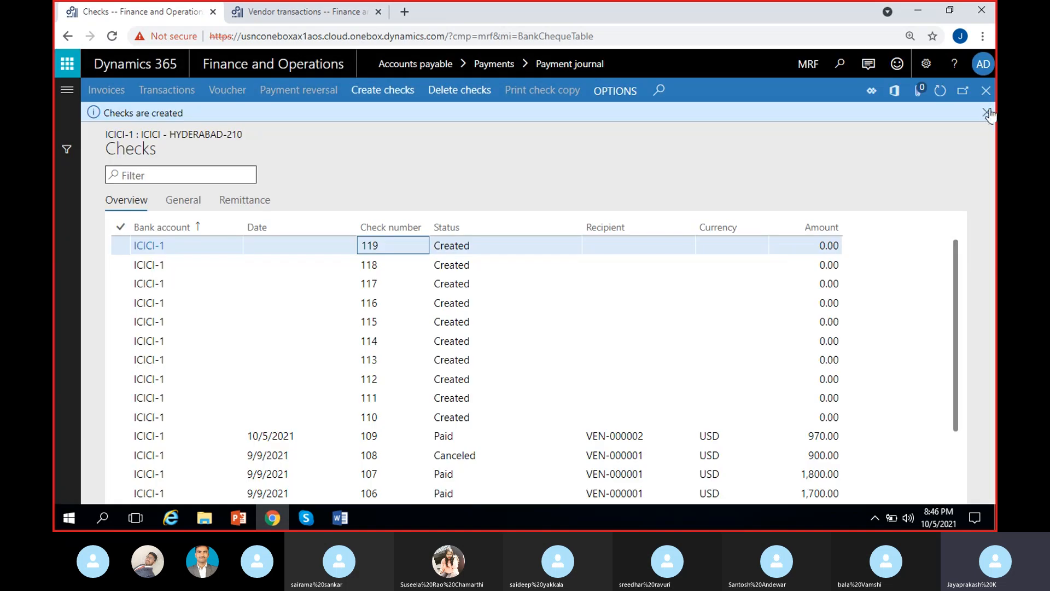
click(370, 397)
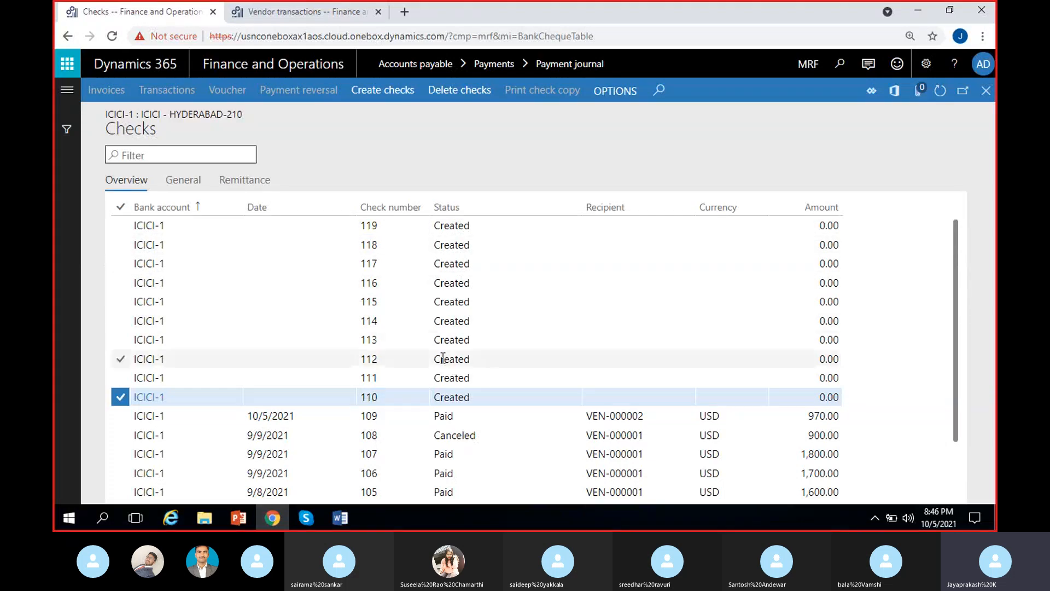
click(988, 94)
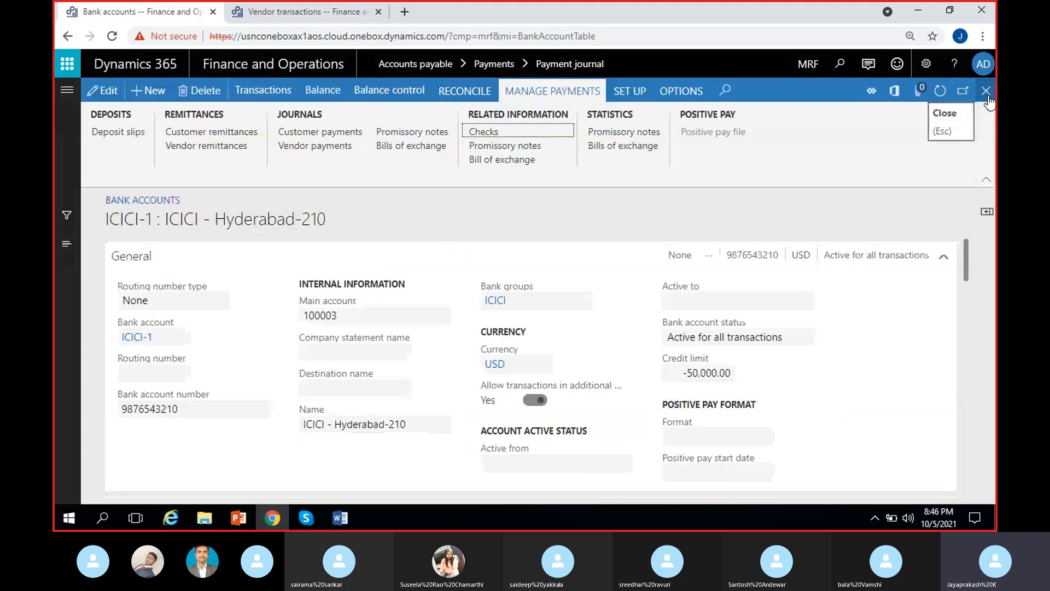
click(988, 92)
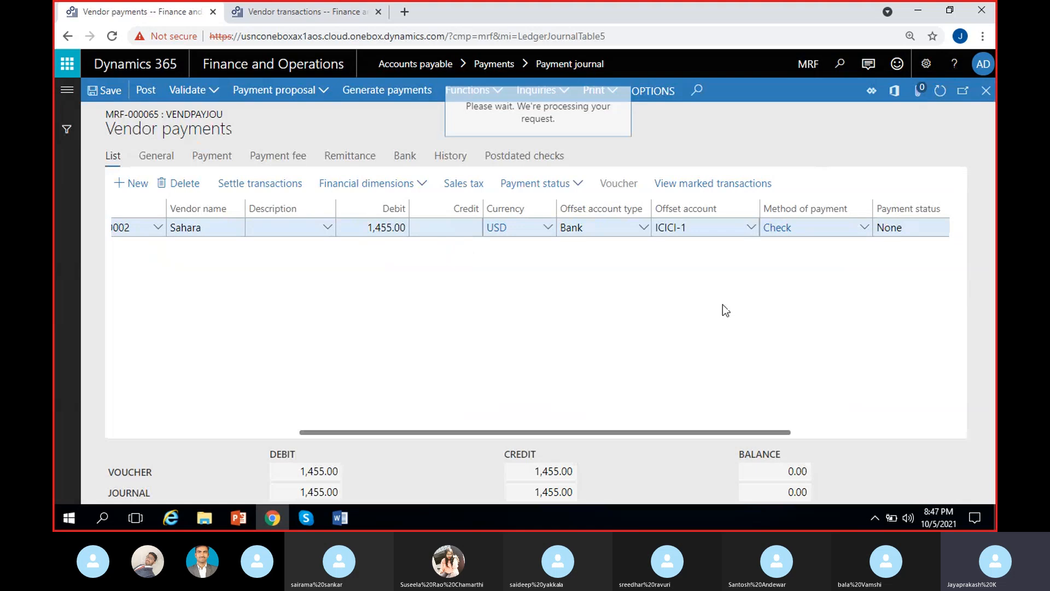
Generate the Sahara payment by check from ICICI-1 starting at check 110, with the document's print destination set to Screen.
click(393, 93)
click(870, 484)
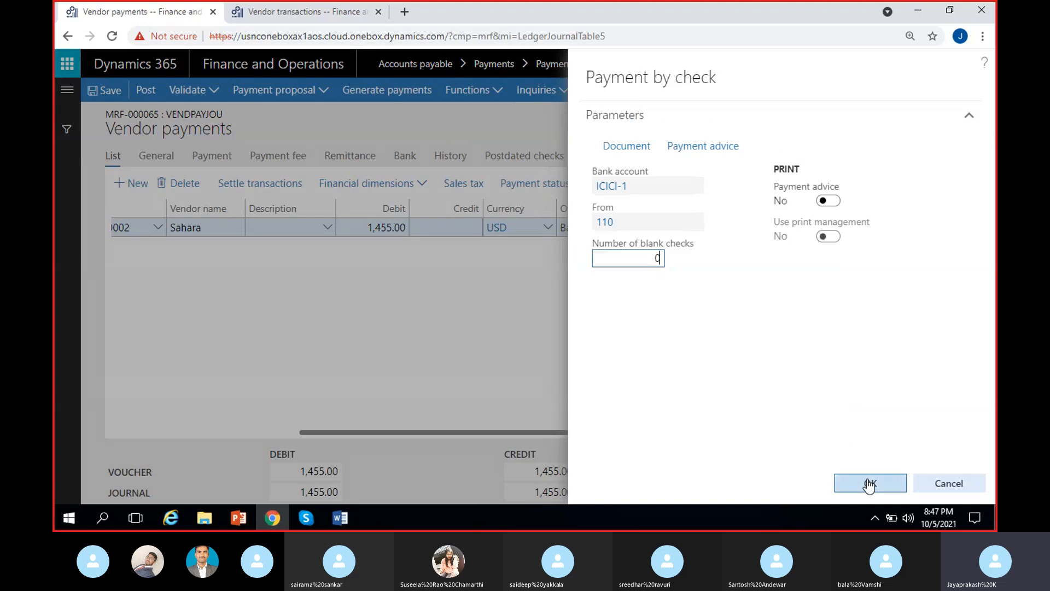
click(637, 229)
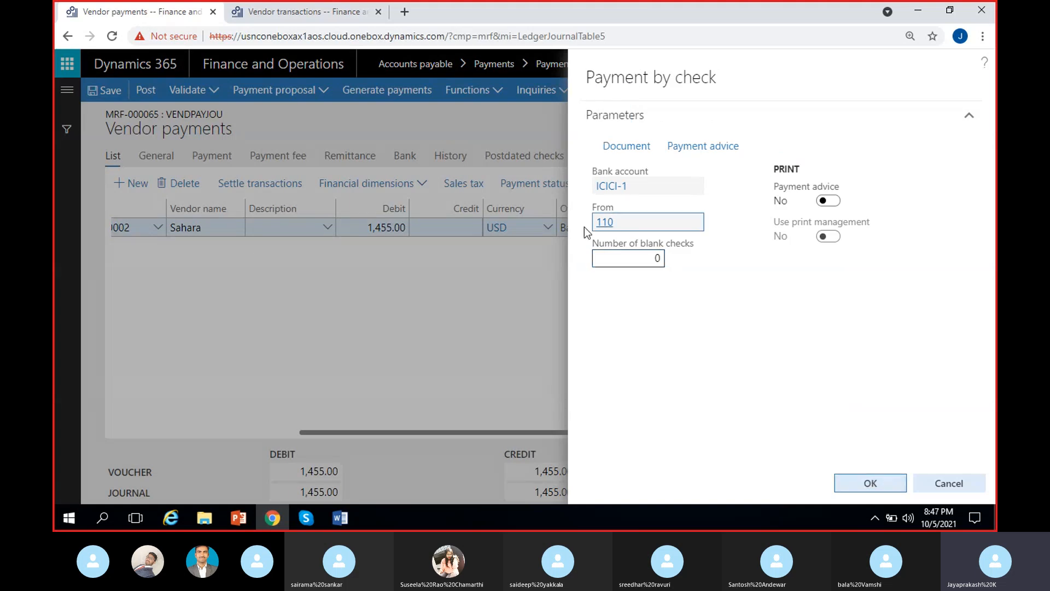
click(656, 379)
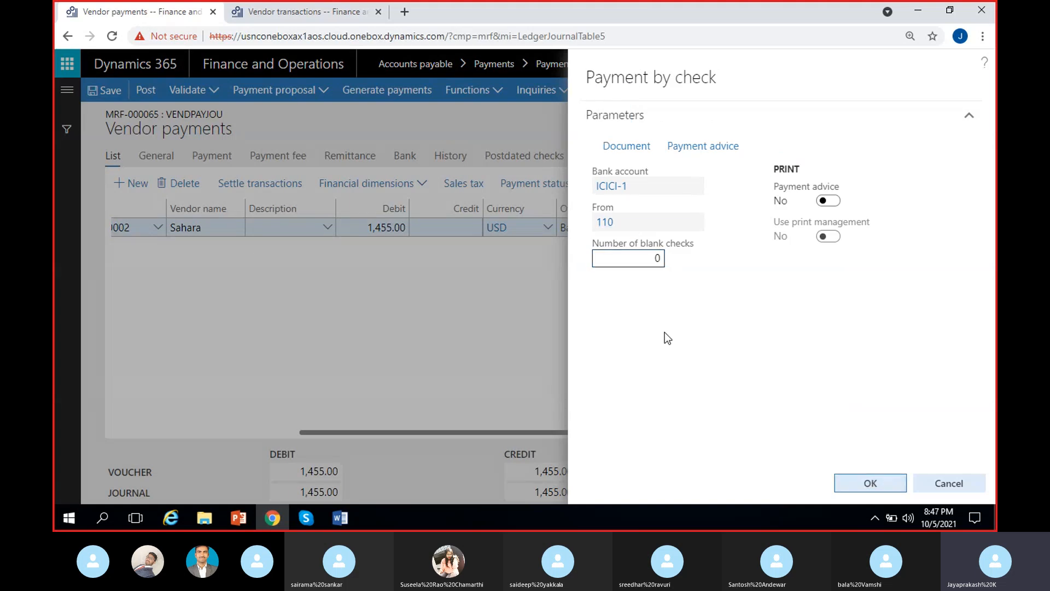
click(636, 145)
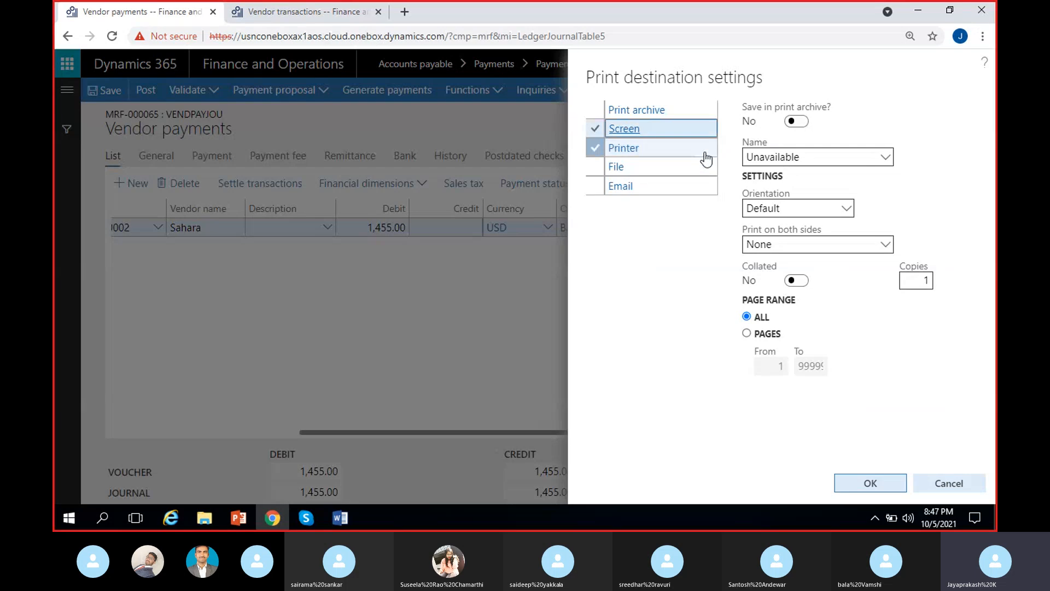
click(860, 492)
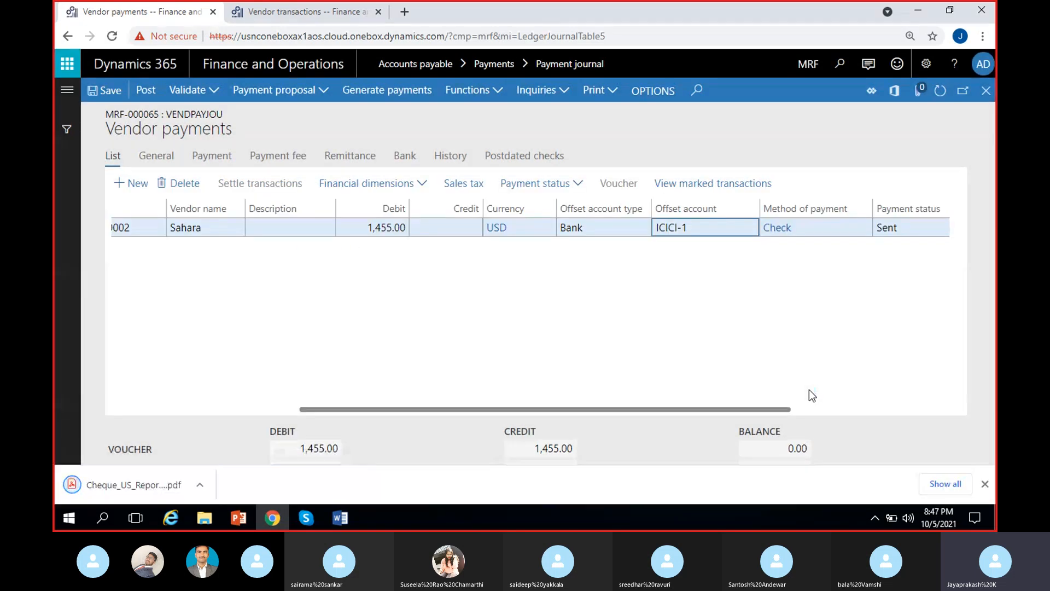
Examine the generated check report's gross amount, cash discount and payment amount for Inv-02, and close the report.
click(143, 481)
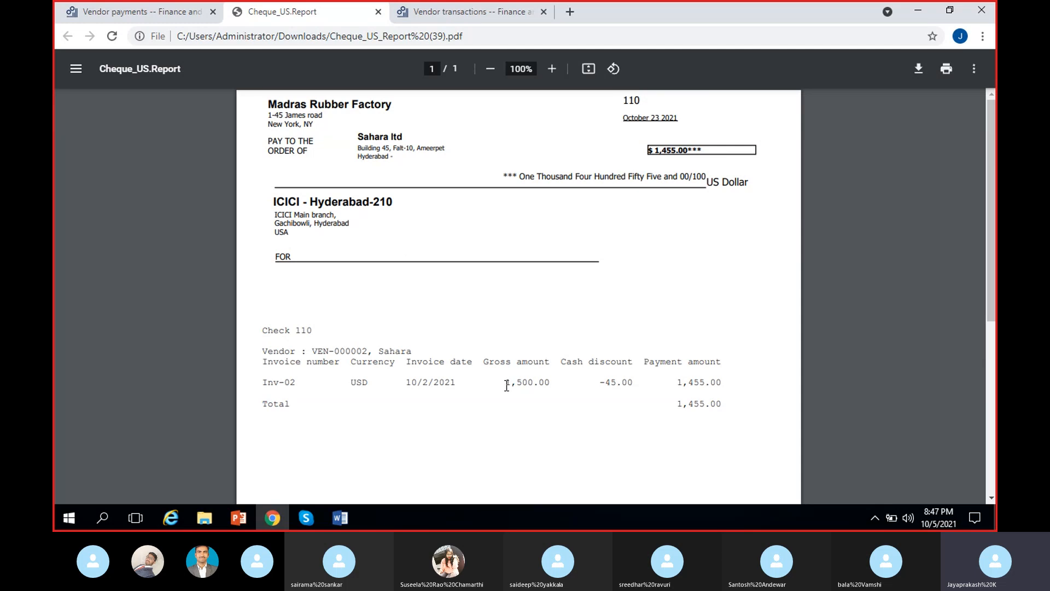
drag(506, 382, 638, 383)
click(680, 383)
click(377, 11)
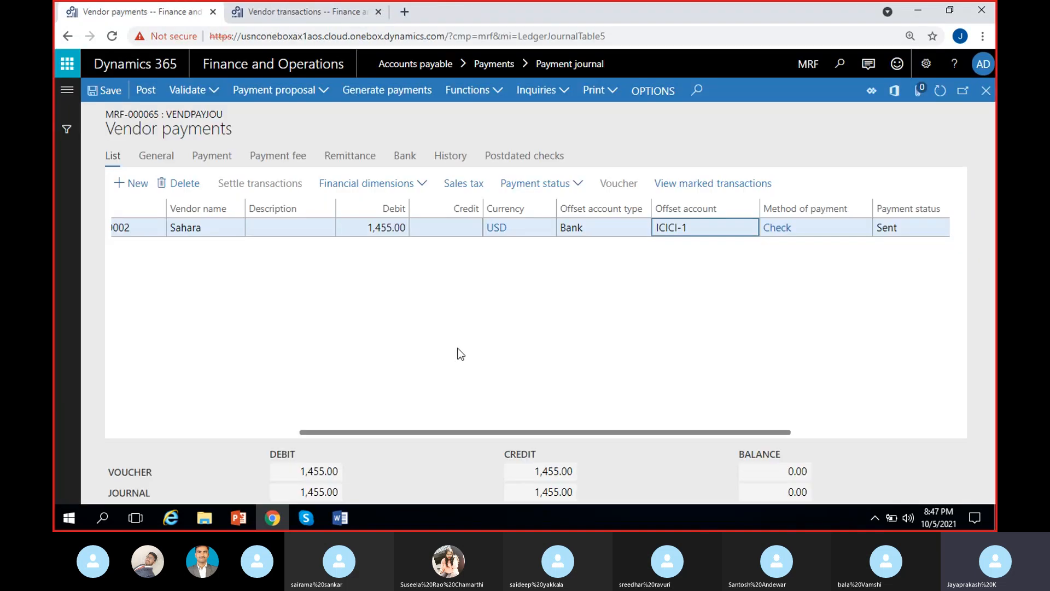
Post the vendor payment journal containing the Sahara check payment.
click(145, 90)
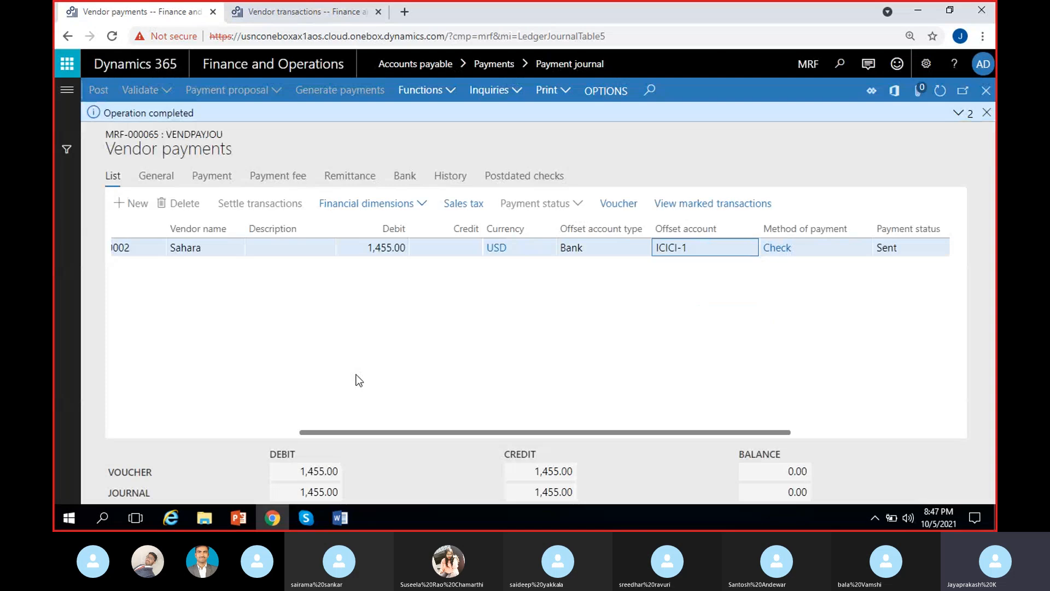
Open the voucher of the posted Sahara payment and examine the transaction-currency amounts on its bank and accounts payable lines.
click(612, 208)
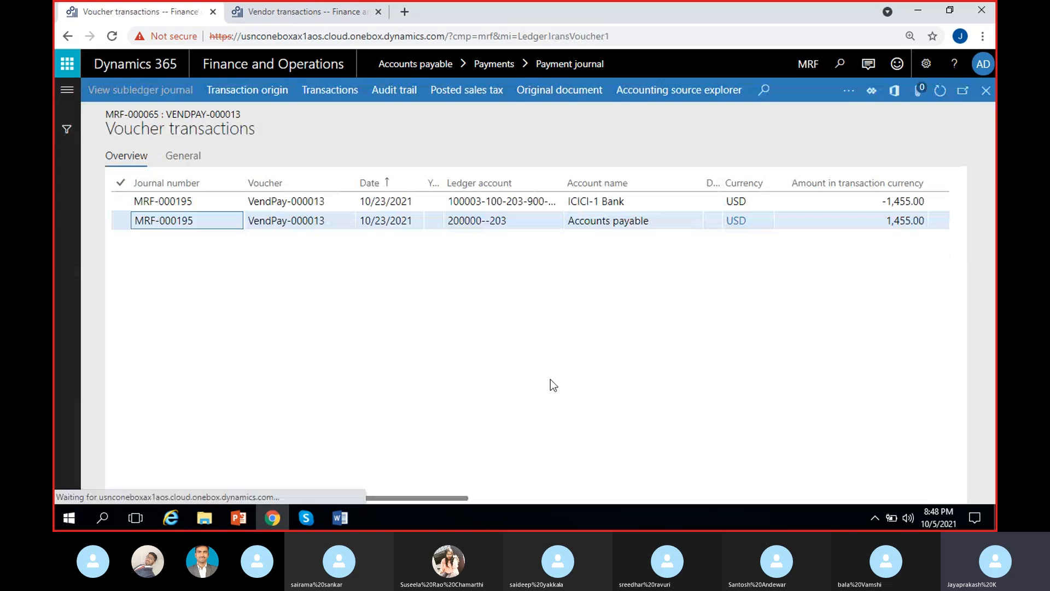
scroll(872, 271, right, 2)
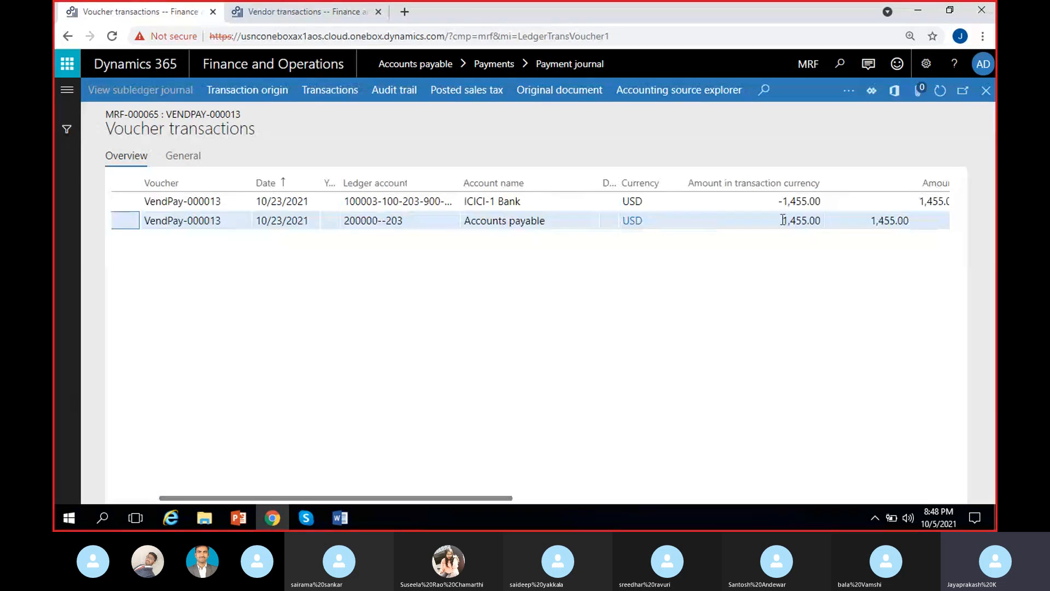
drag(783, 220, 834, 222)
click(816, 269)
drag(777, 200, 843, 211)
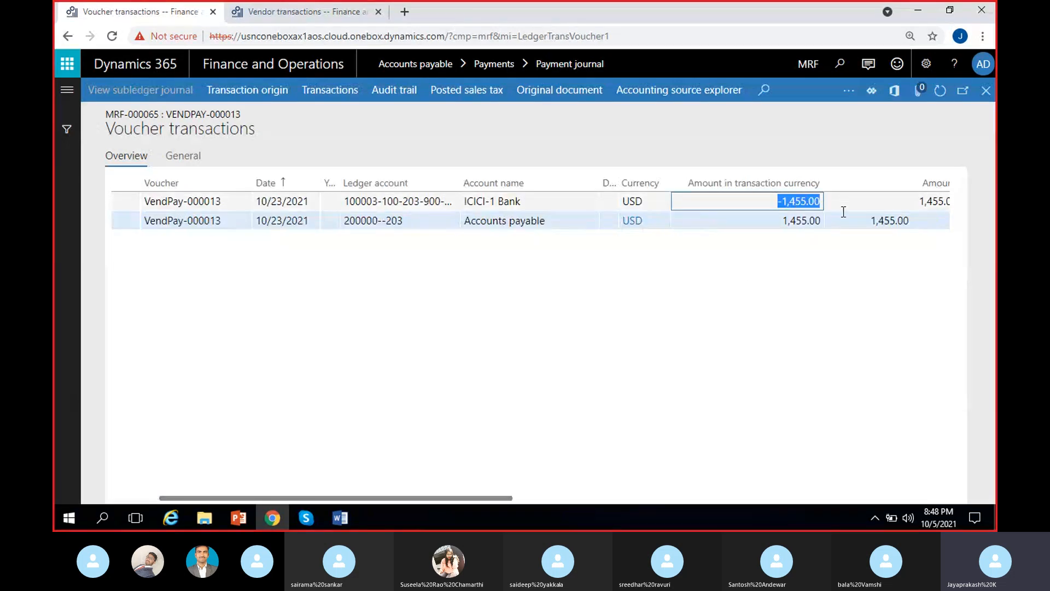
click(764, 291)
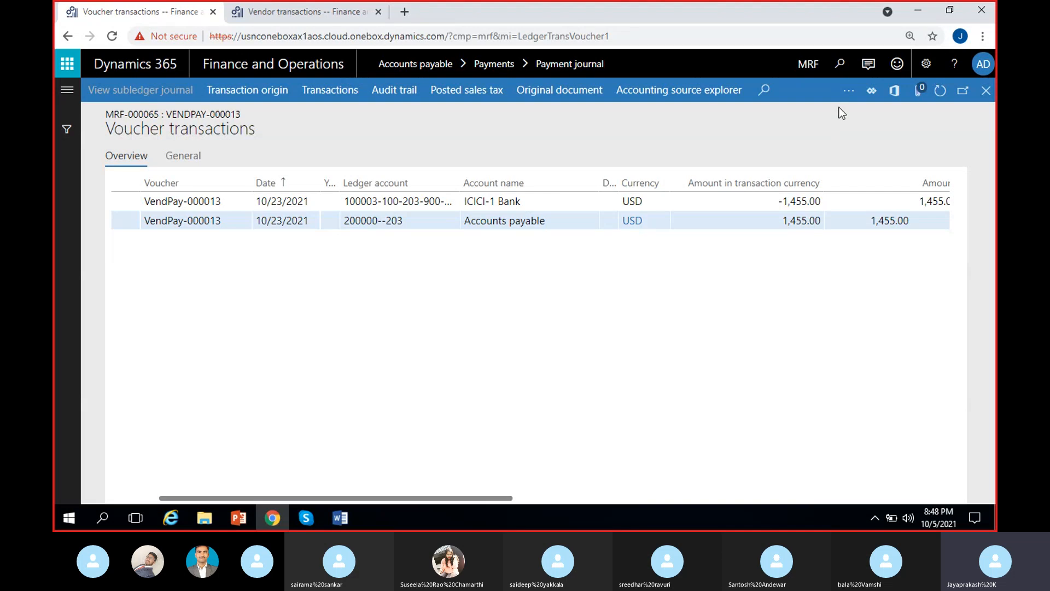
Show all related vouchers of the payment and examine the amounts on the vendor cash discount, accounts payable and ICICI-1 bank lines.
click(849, 91)
click(864, 134)
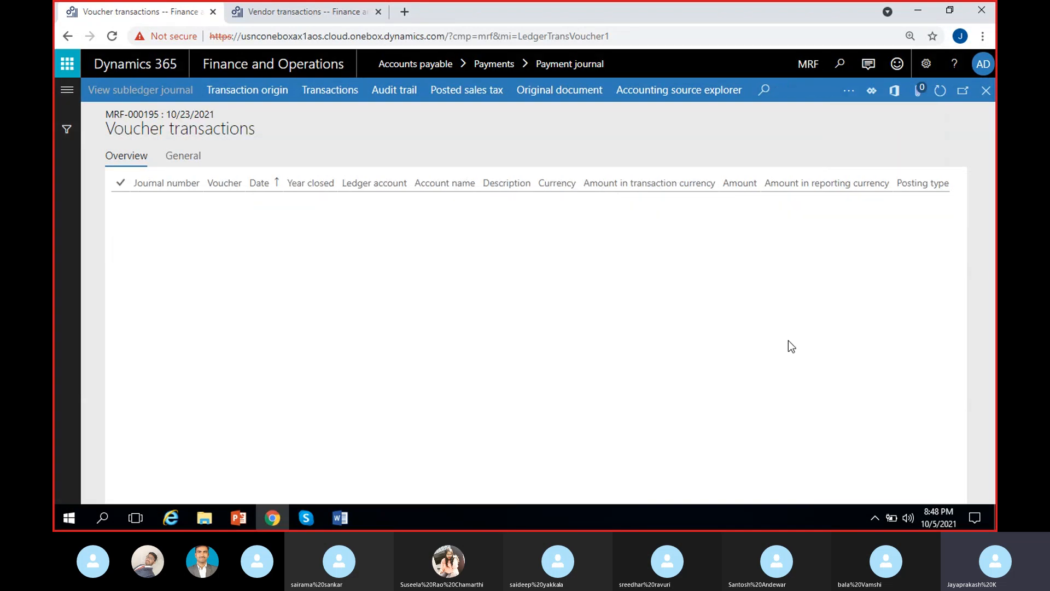
click(685, 202)
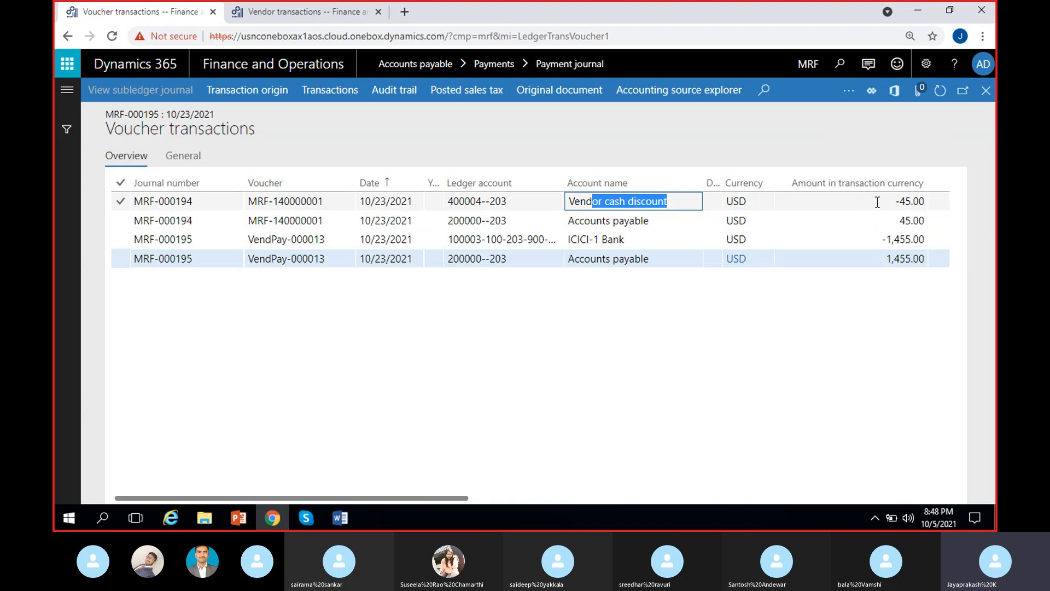
click(919, 202)
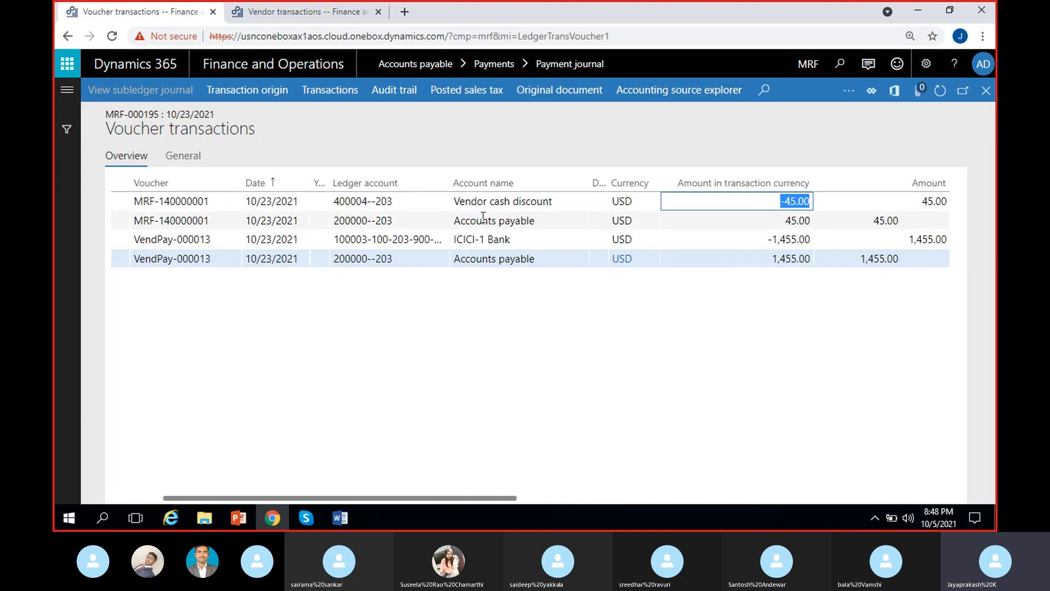
click(483, 219)
click(791, 221)
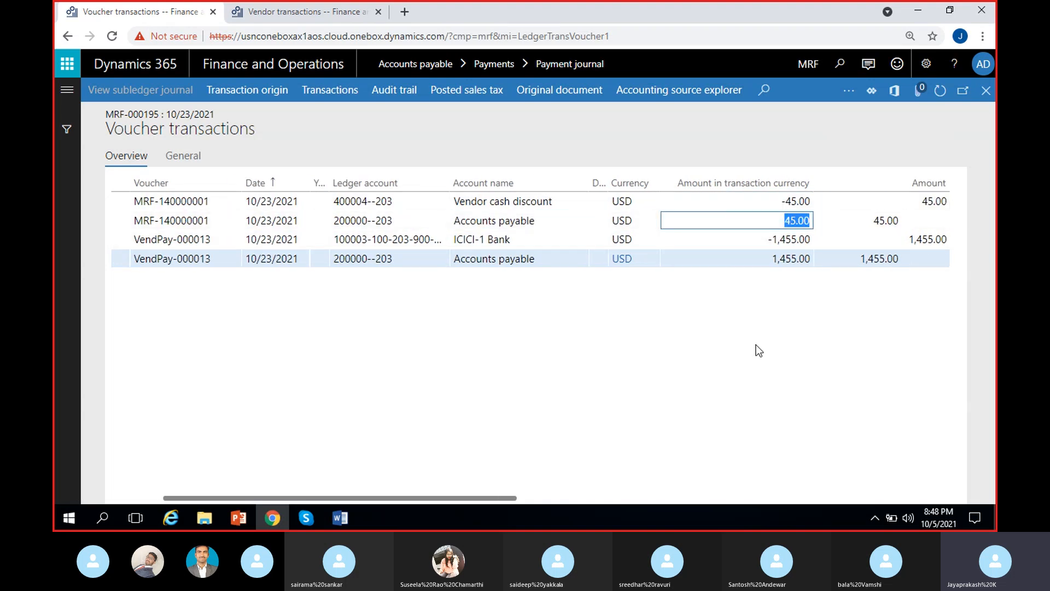
click(774, 259)
click(789, 221)
click(799, 240)
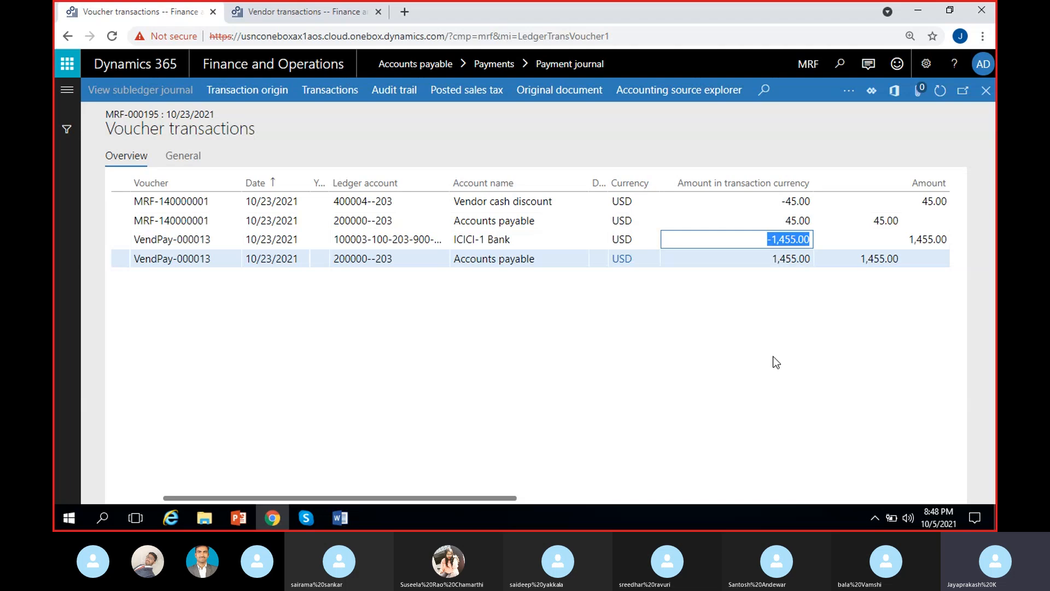
click(736, 365)
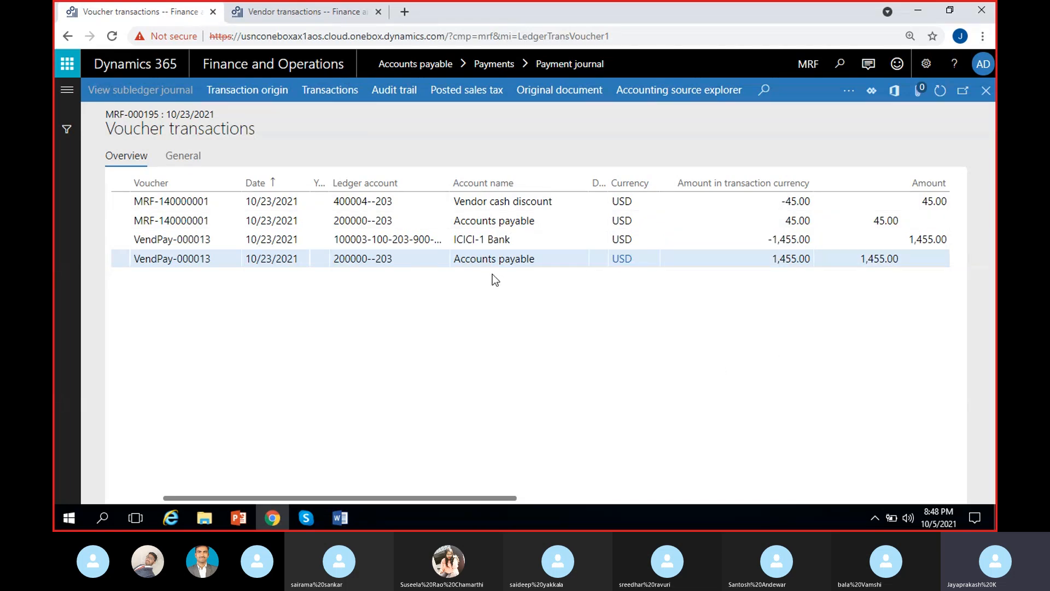
List Sahara's closed as well as open vendor transactions and examine the amounts and balances of Inv-02, its discount and its payment.
click(287, 16)
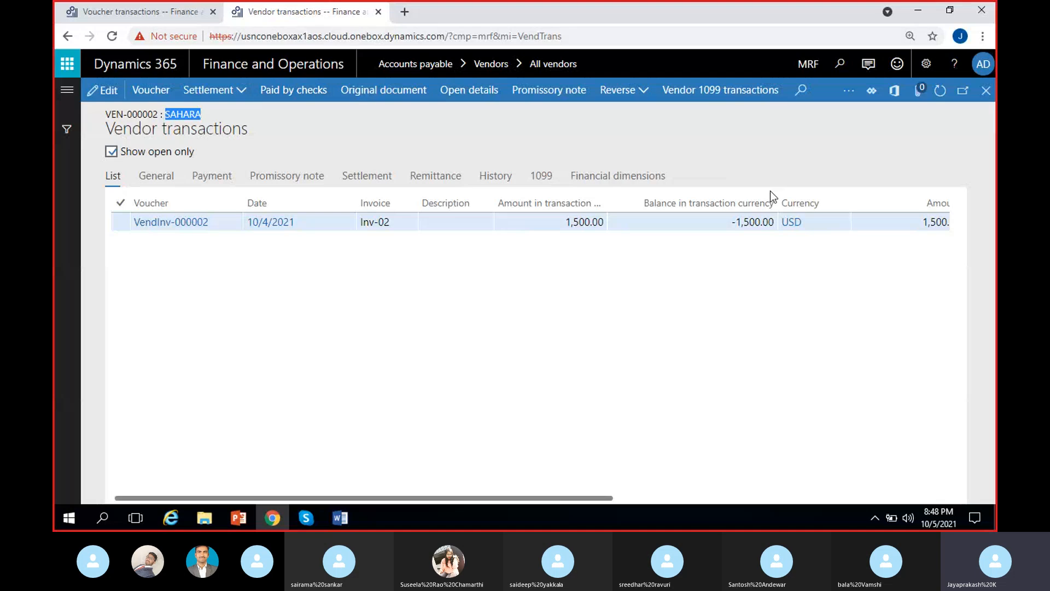
click(111, 152)
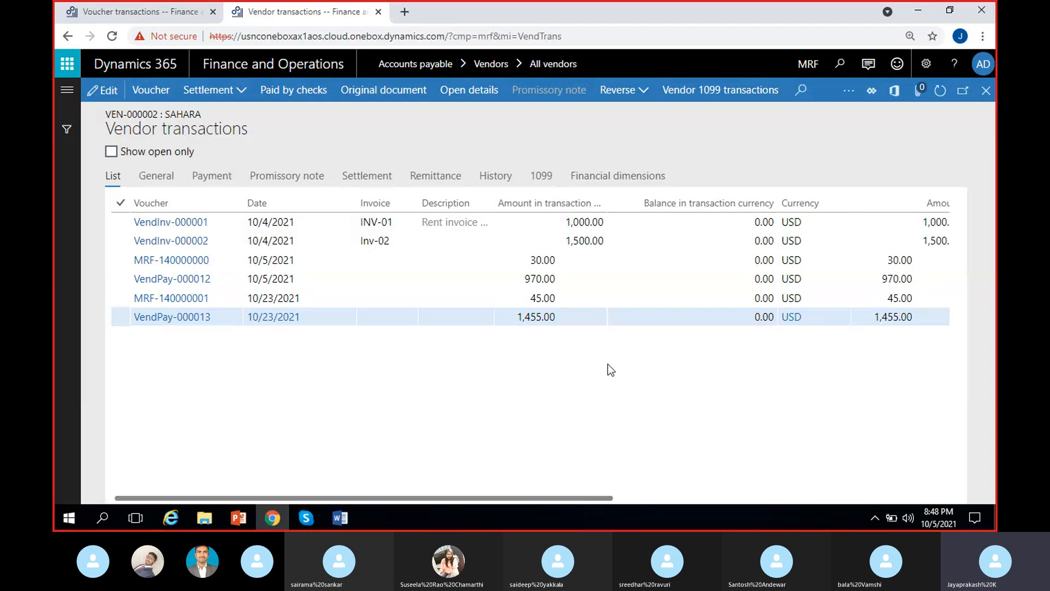
click(587, 242)
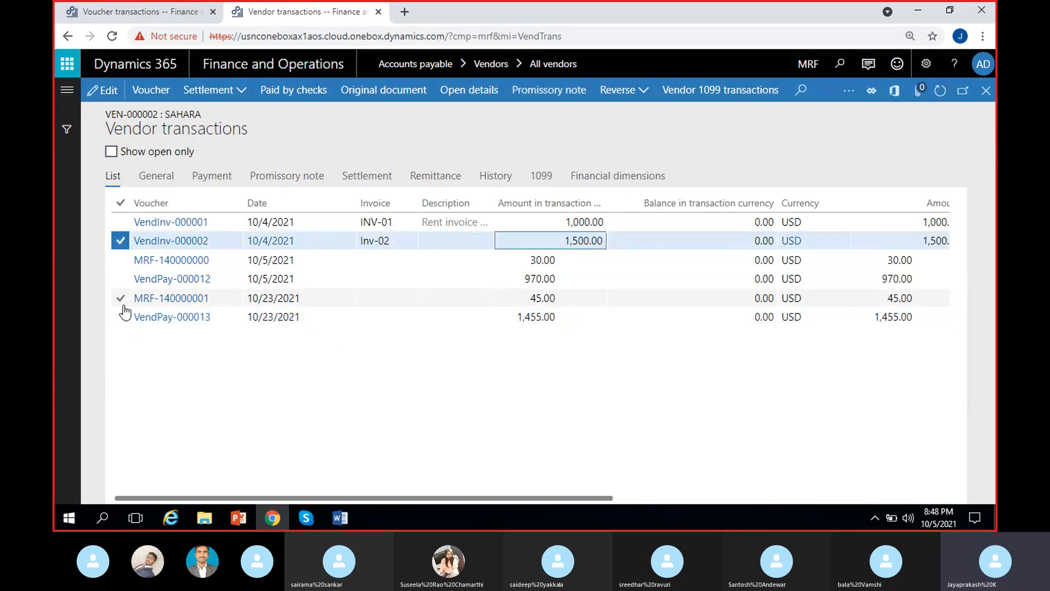
drag(519, 316, 556, 382)
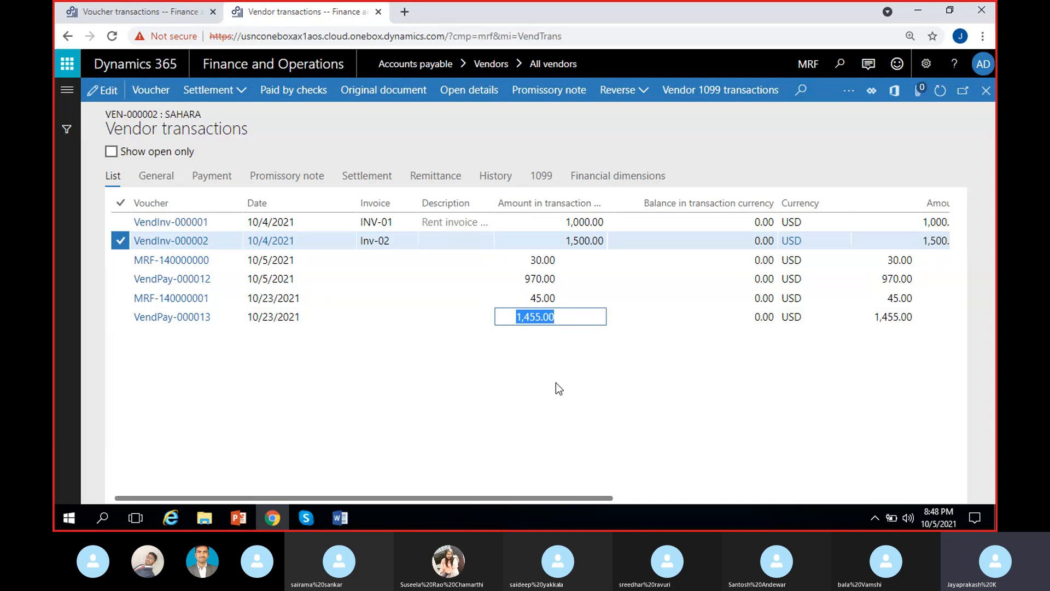
click(556, 385)
drag(522, 300, 573, 323)
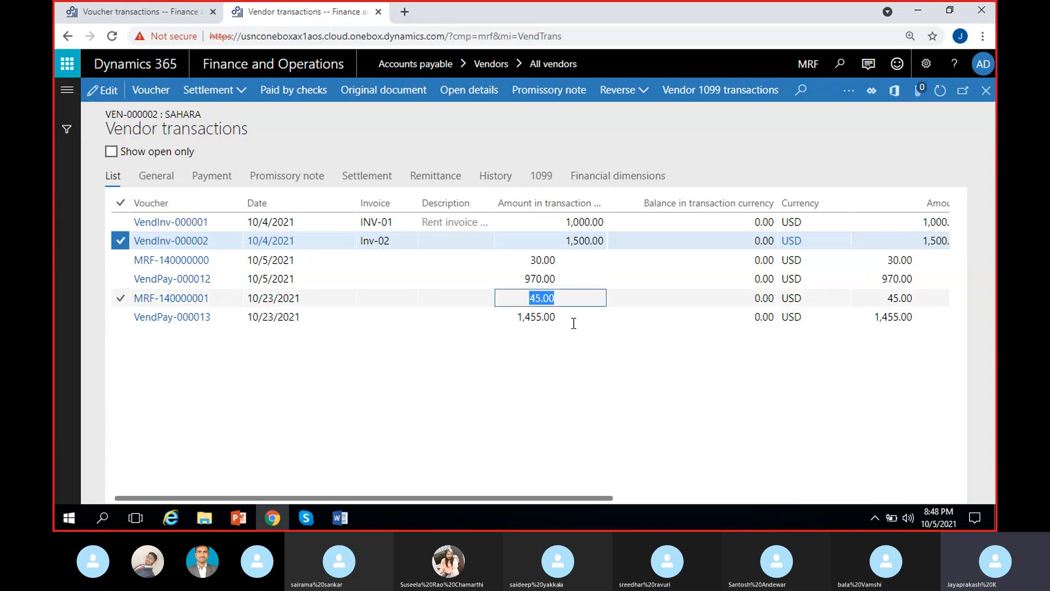
click(538, 404)
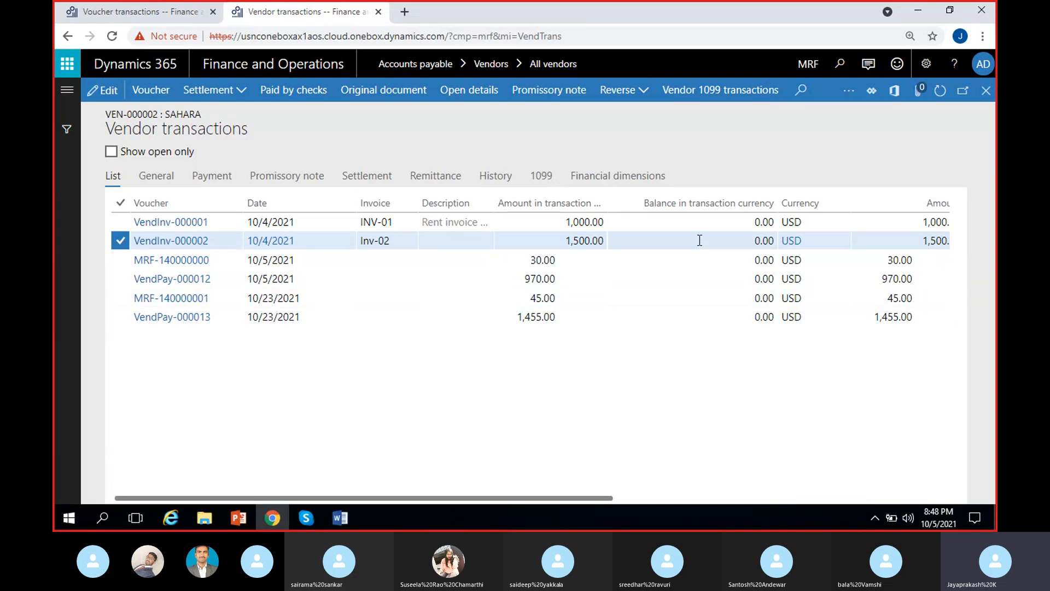
drag(753, 241, 775, 243)
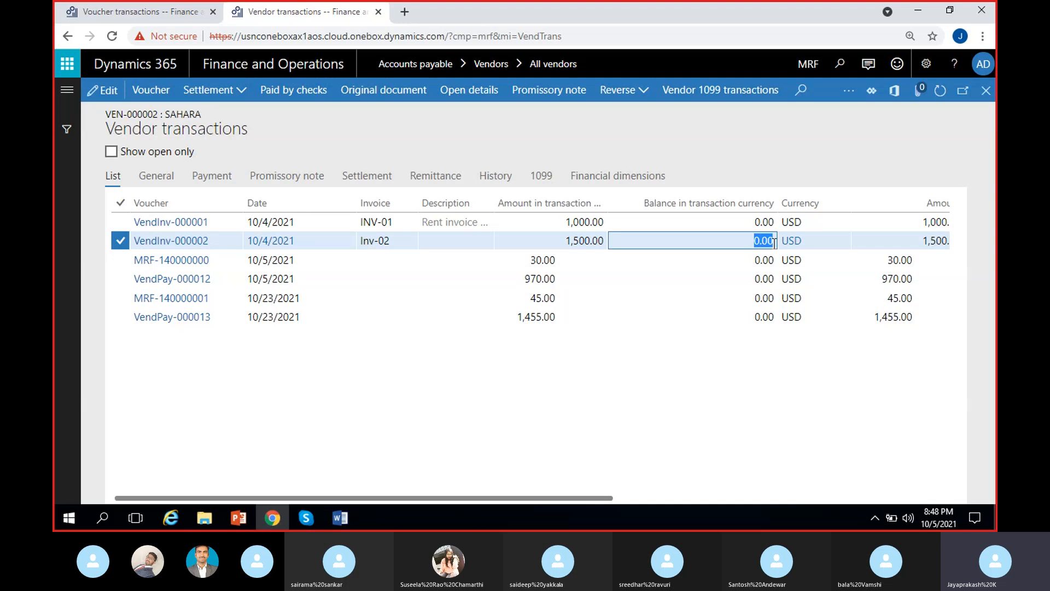
drag(741, 322, 776, 323)
click(701, 420)
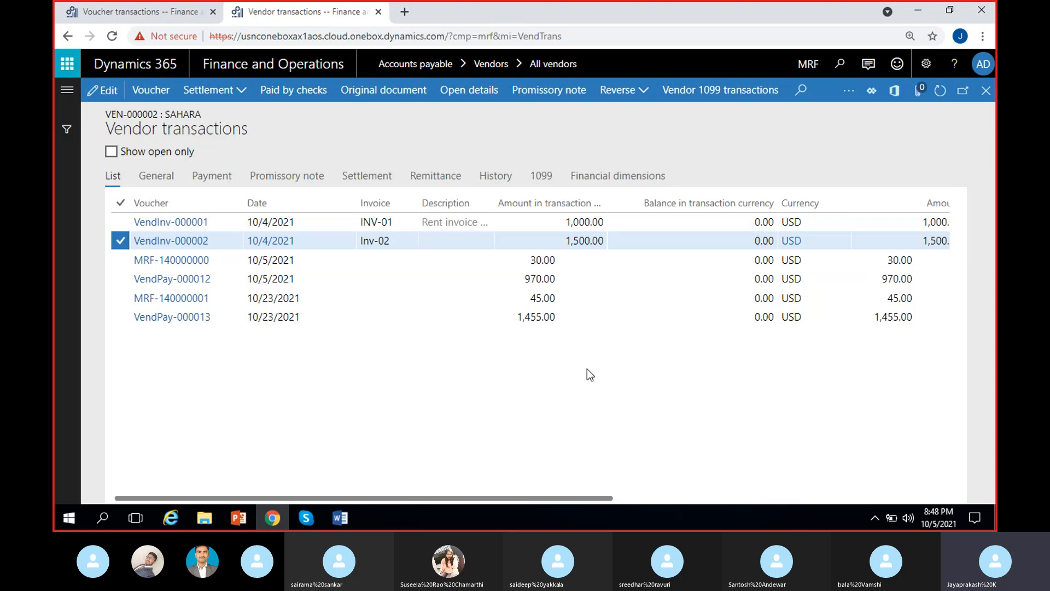
View the settlement history of invoice Inv-02, check its offset voucher, and return to Sahara's vendor transactions.
click(589, 241)
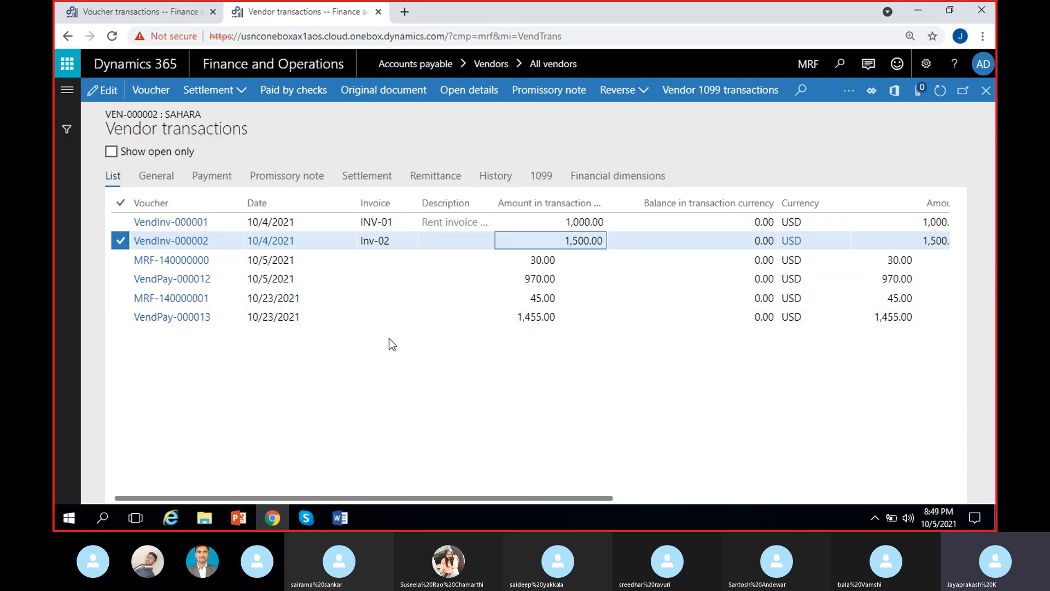
click(242, 92)
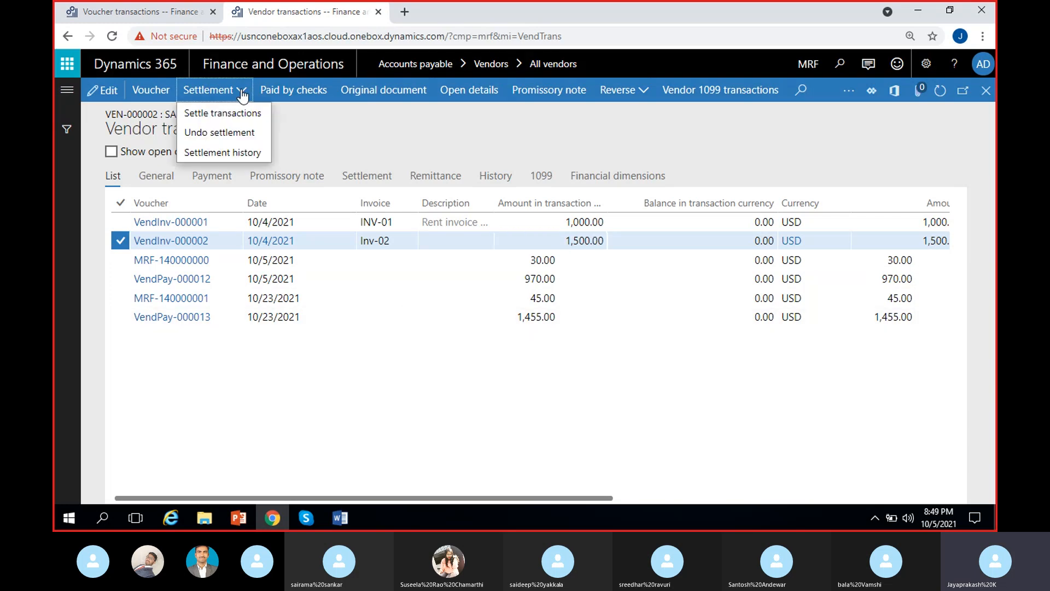
click(241, 153)
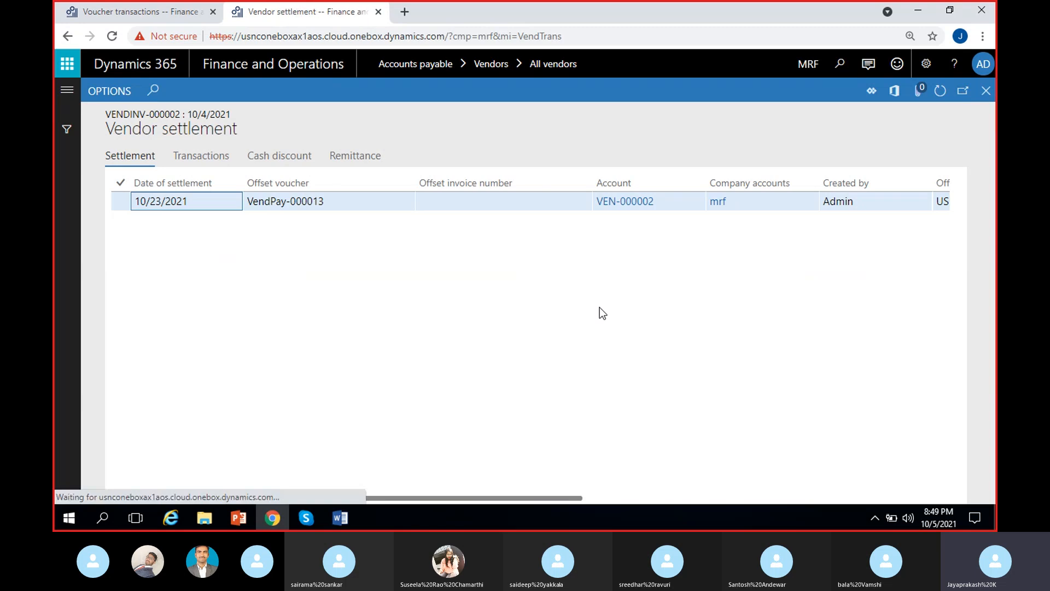
scroll(600, 306, right, 2)
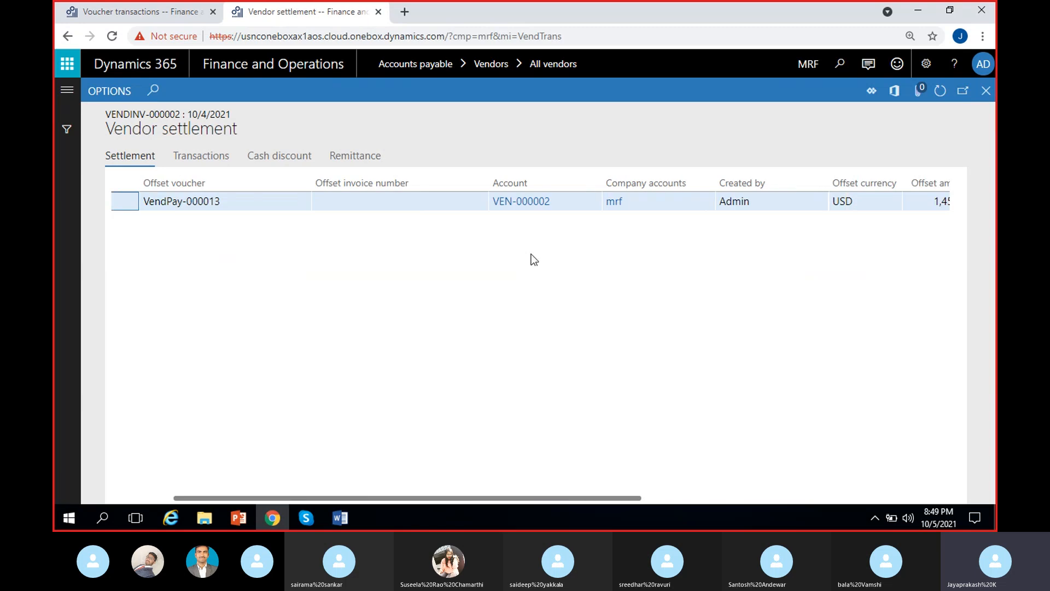
click(235, 205)
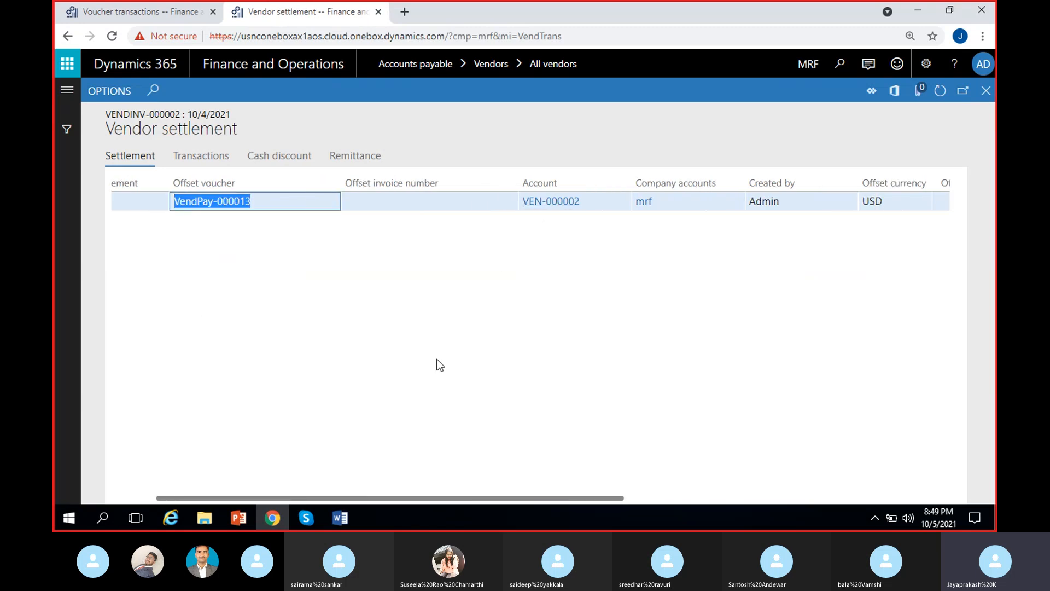
click(987, 96)
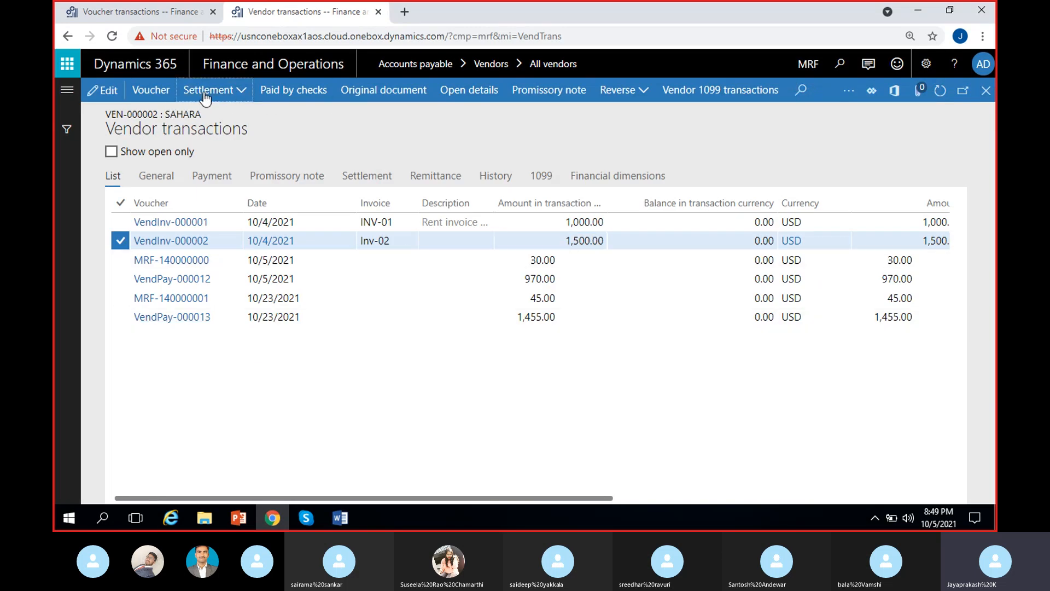
Open the check payment details of invoice Inv-02, inspect the check number, and return to the vendor transactions.
click(206, 98)
click(300, 124)
click(281, 99)
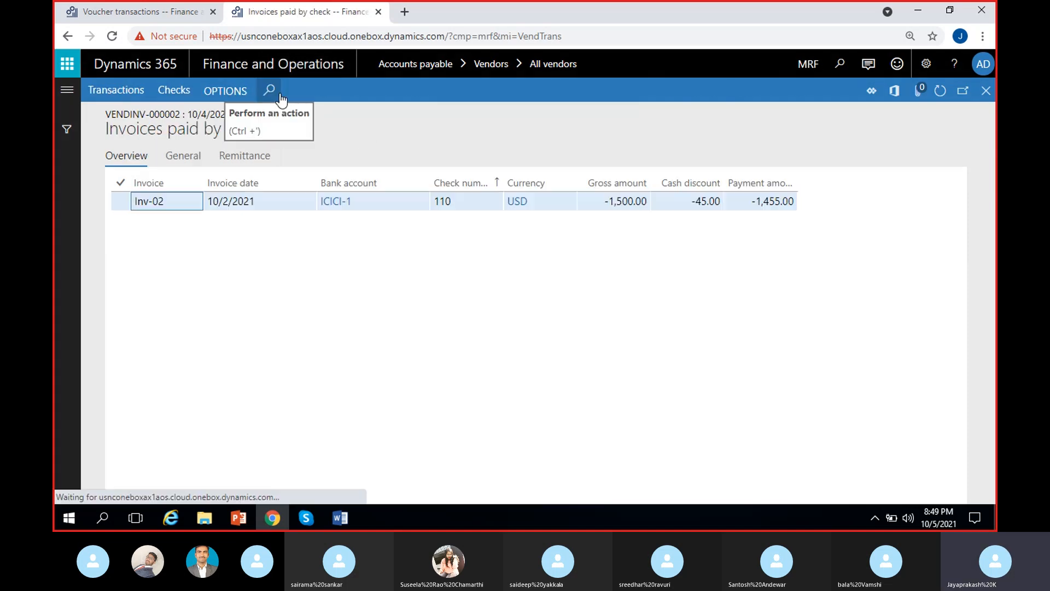
click(455, 202)
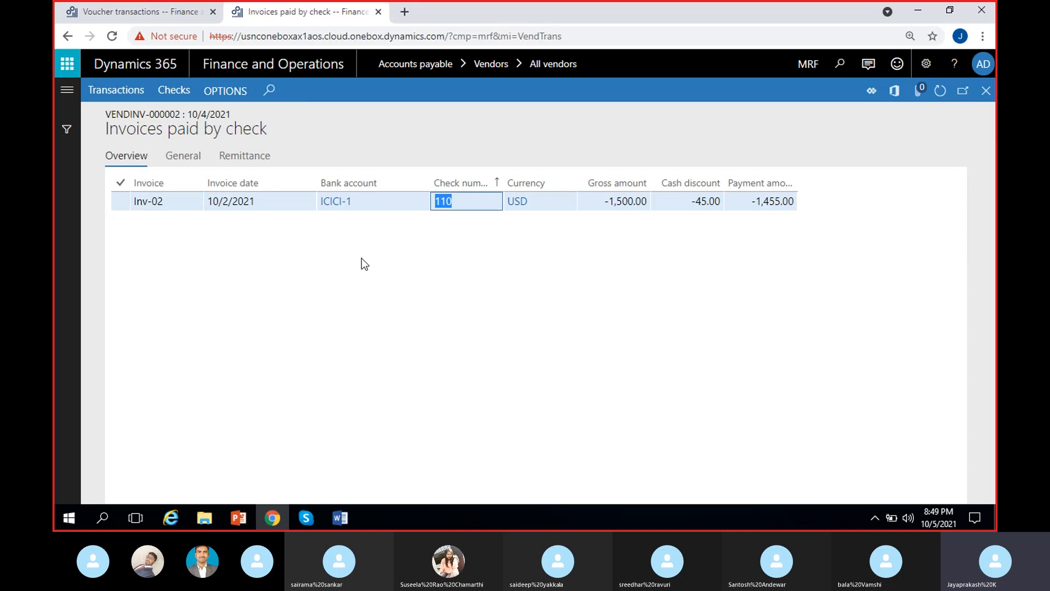
click(569, 275)
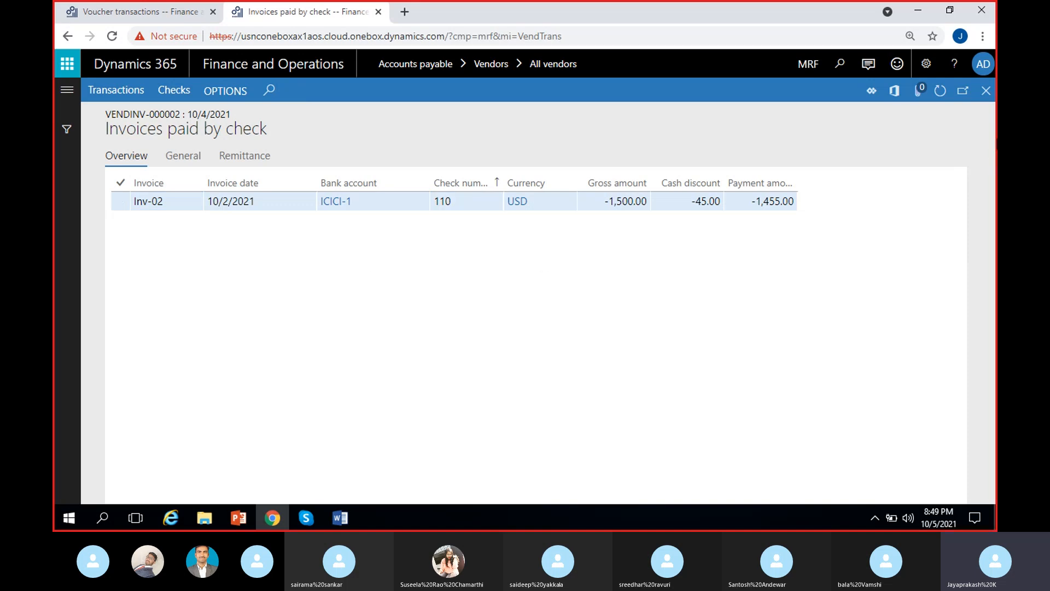
click(986, 90)
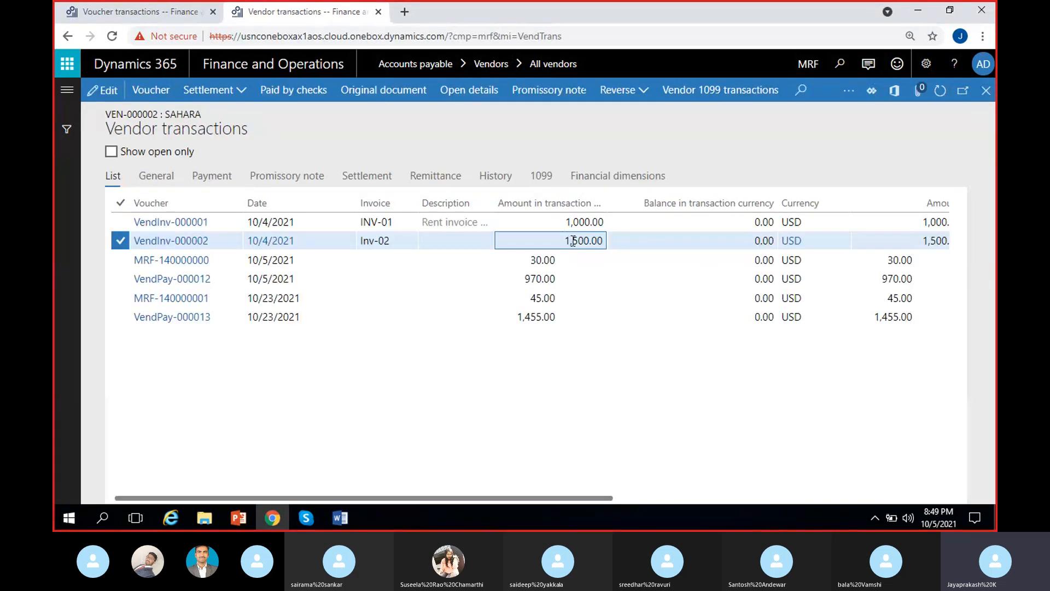
Reopen the check payment details of Inv-02 and examine its bank account, check number, gross, discount and payment amounts, and remittance information.
click(288, 93)
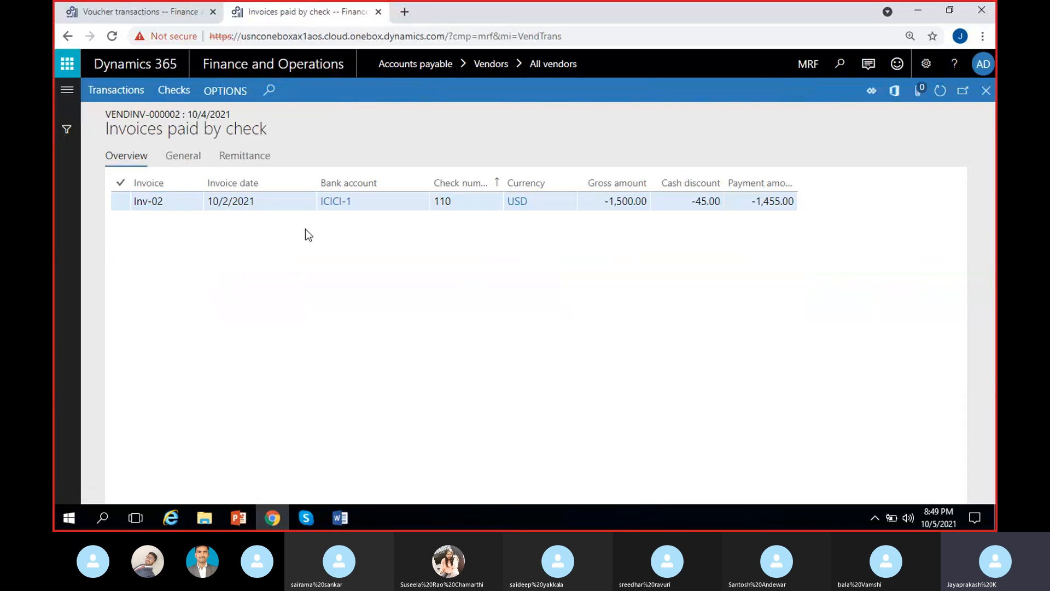
click(375, 207)
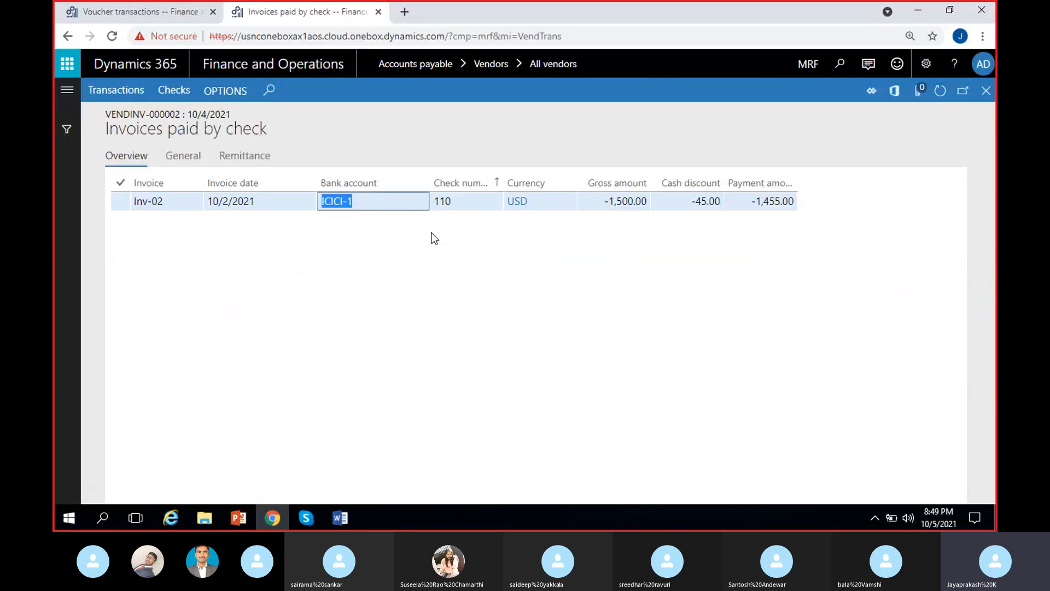
click(460, 203)
click(562, 256)
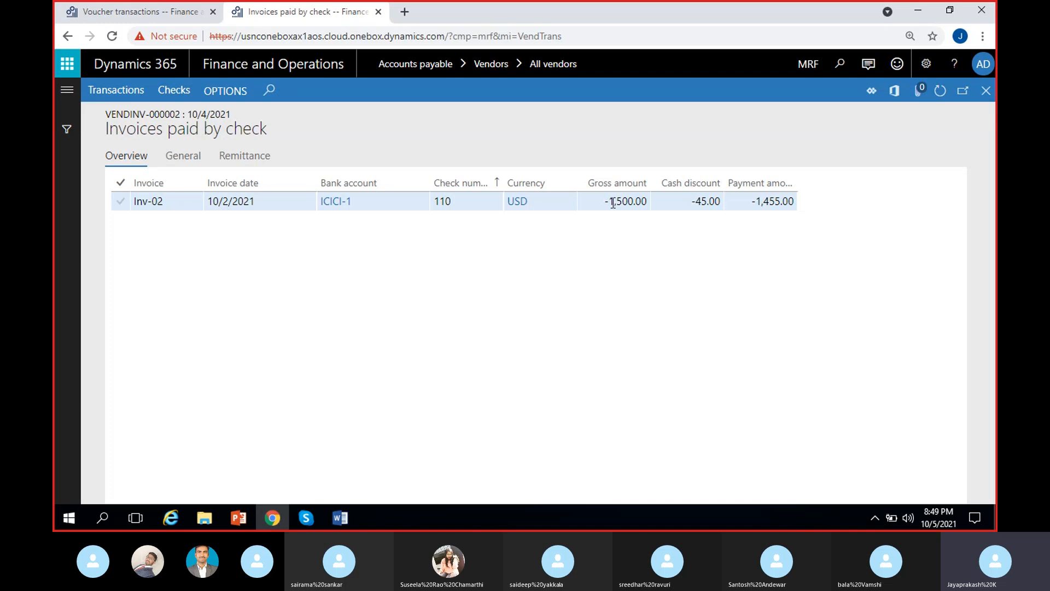
click(656, 201)
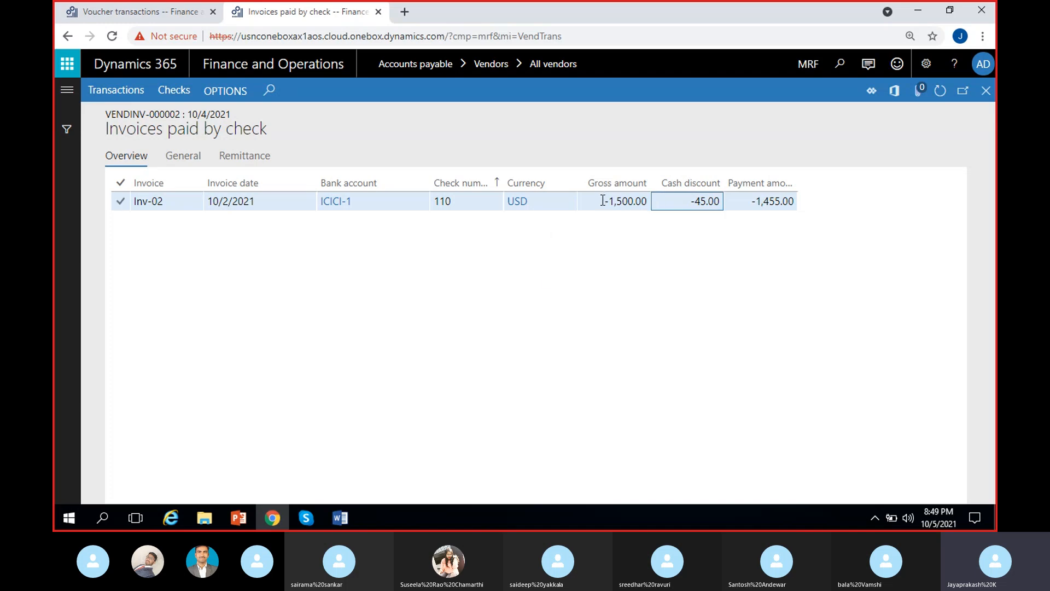
drag(603, 201, 728, 202)
click(674, 272)
click(691, 285)
click(766, 202)
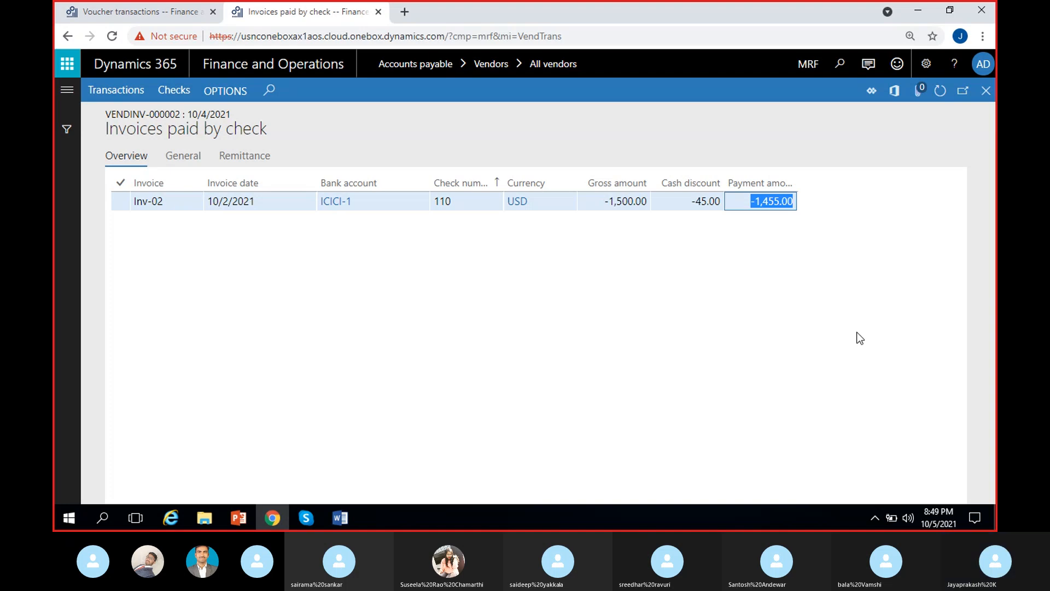
click(747, 336)
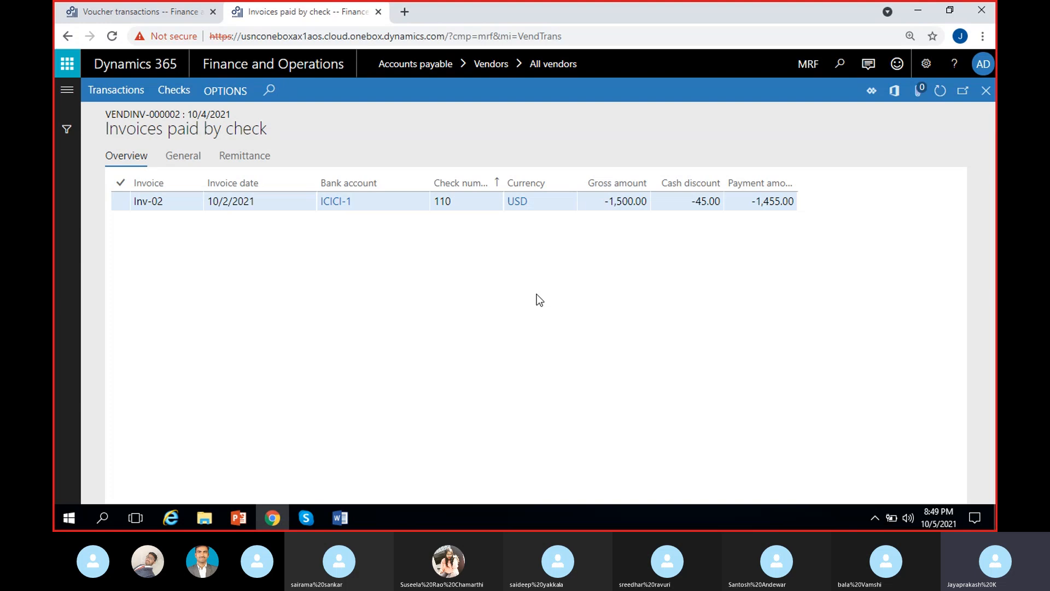
click(243, 157)
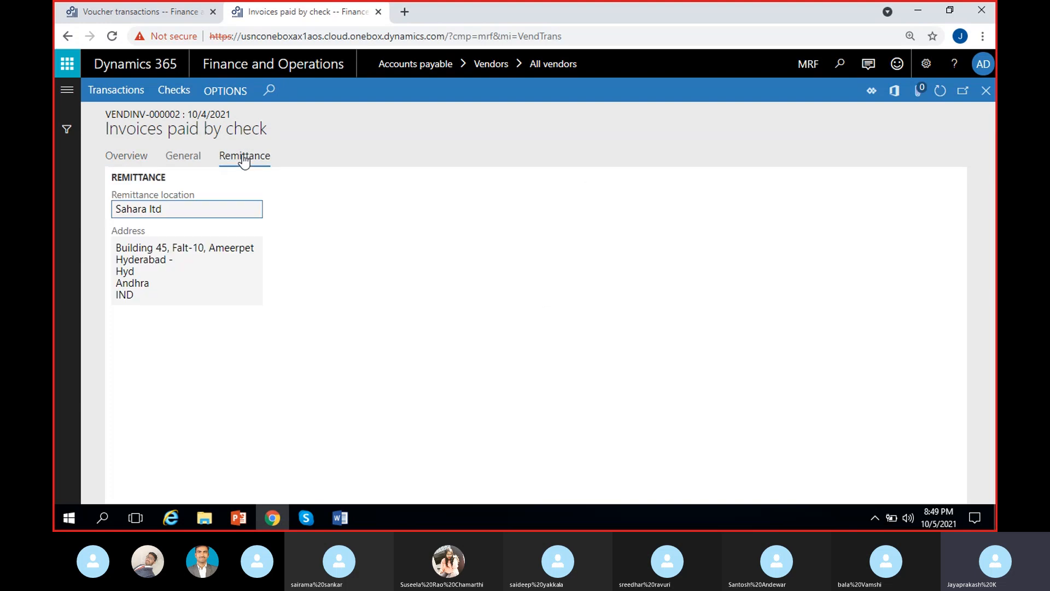
Review the overview of the Inv-02 check payment, examine its cash discount, and return to Sahara's vendor transactions.
click(139, 159)
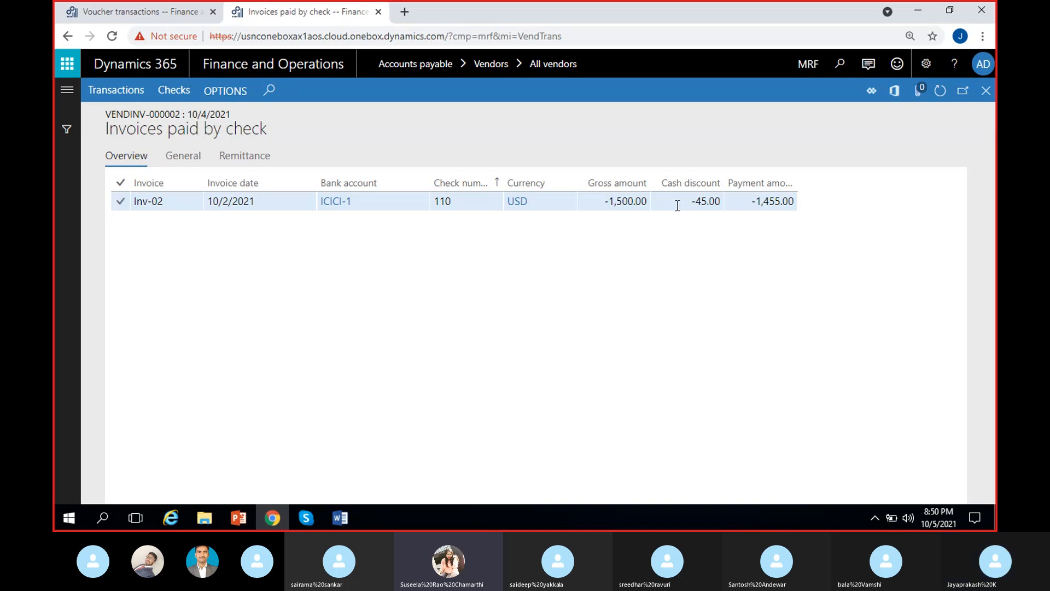
drag(678, 204, 743, 204)
click(694, 281)
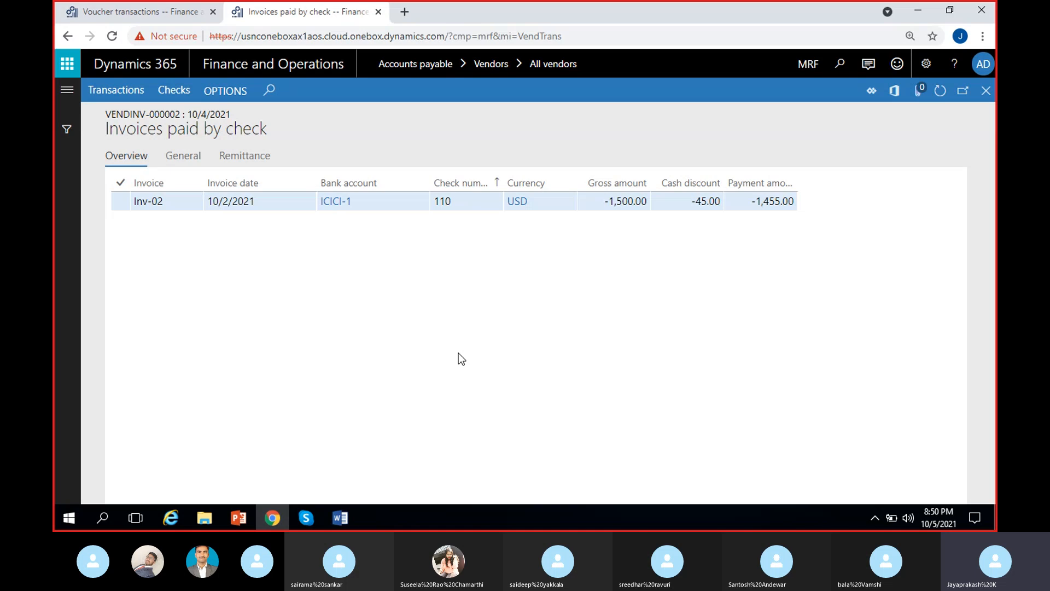
click(985, 102)
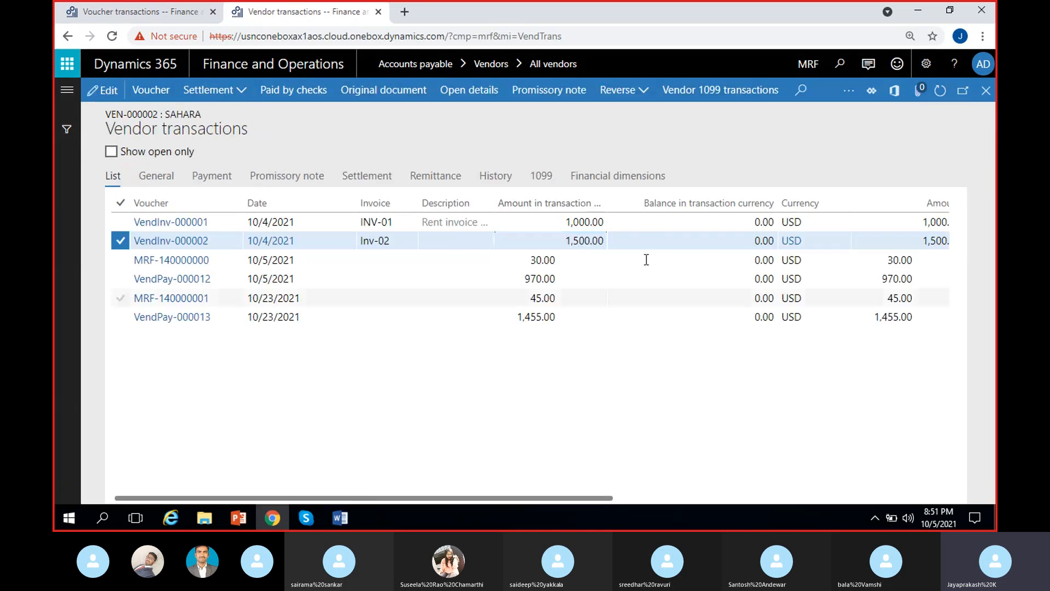
Check Sahara's open-only vendor transactions, restore the full list, and return to the list of all vendors.
click(111, 152)
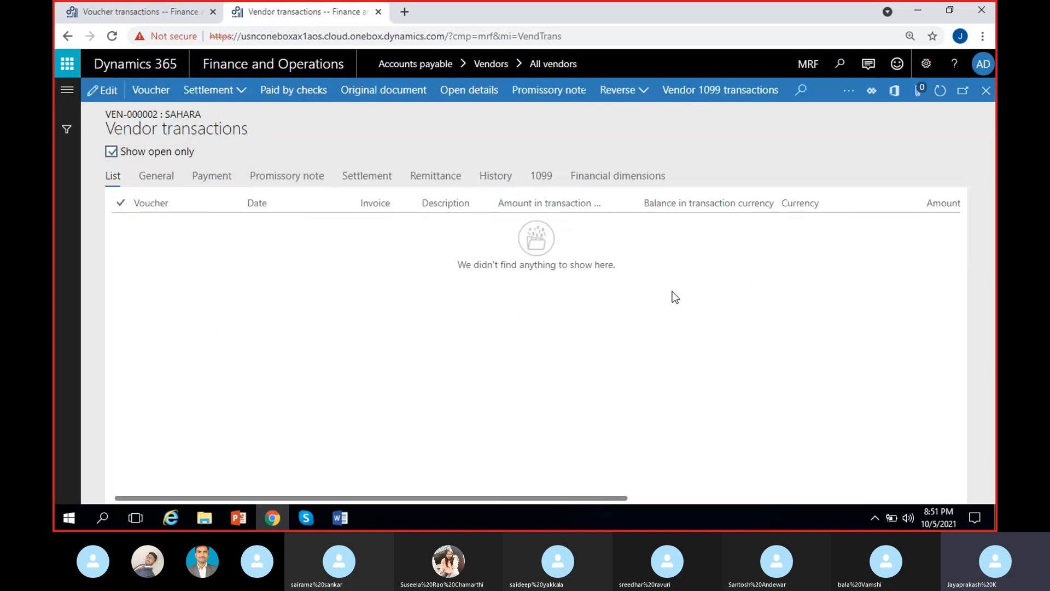
click(111, 152)
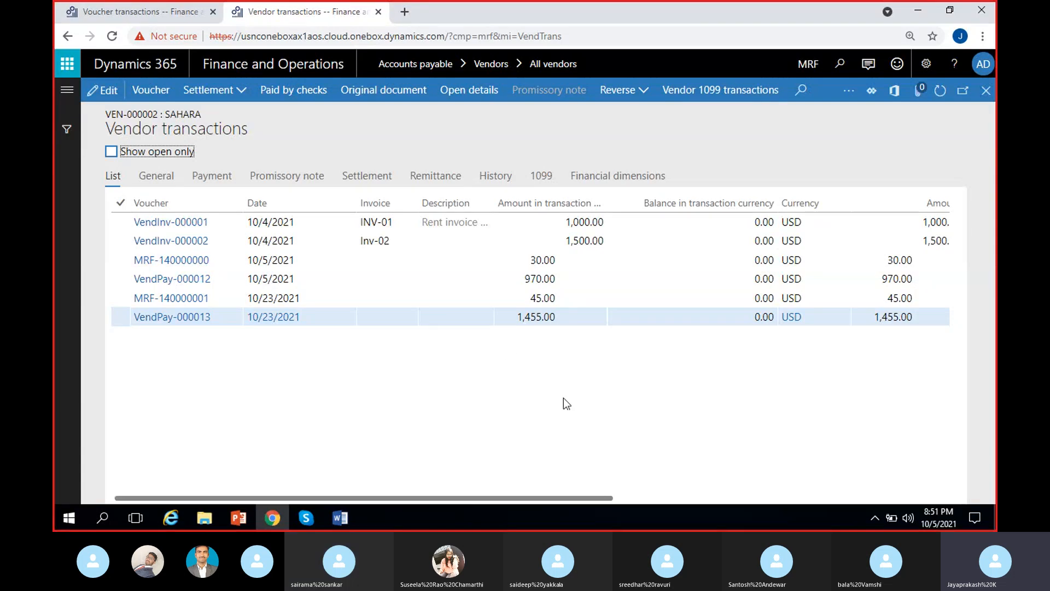
click(983, 97)
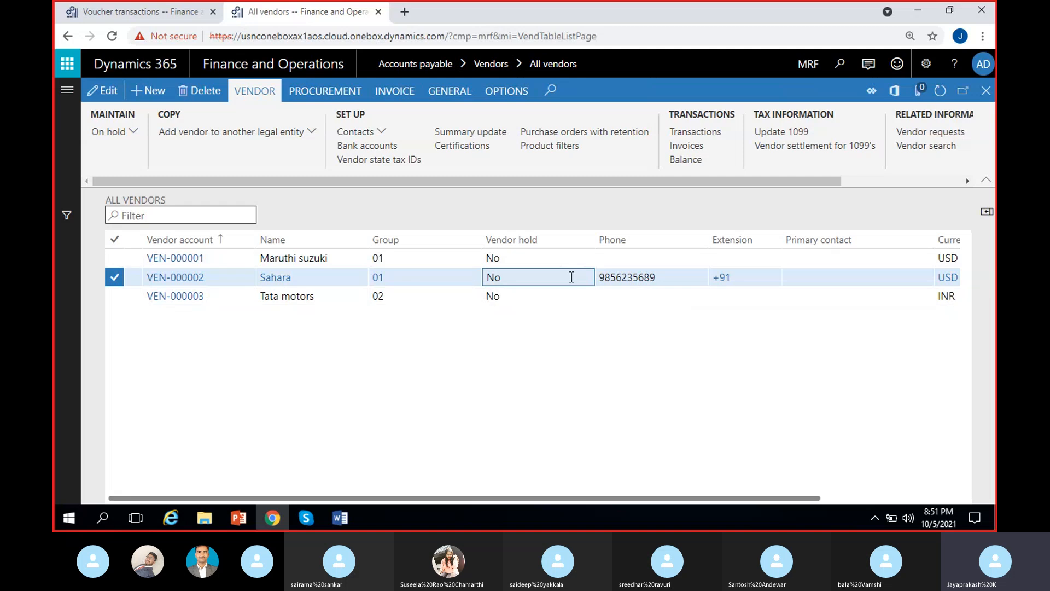
View Sahara's balance page, examine the vendor and customer balances, and return to the list of all vendors.
click(693, 163)
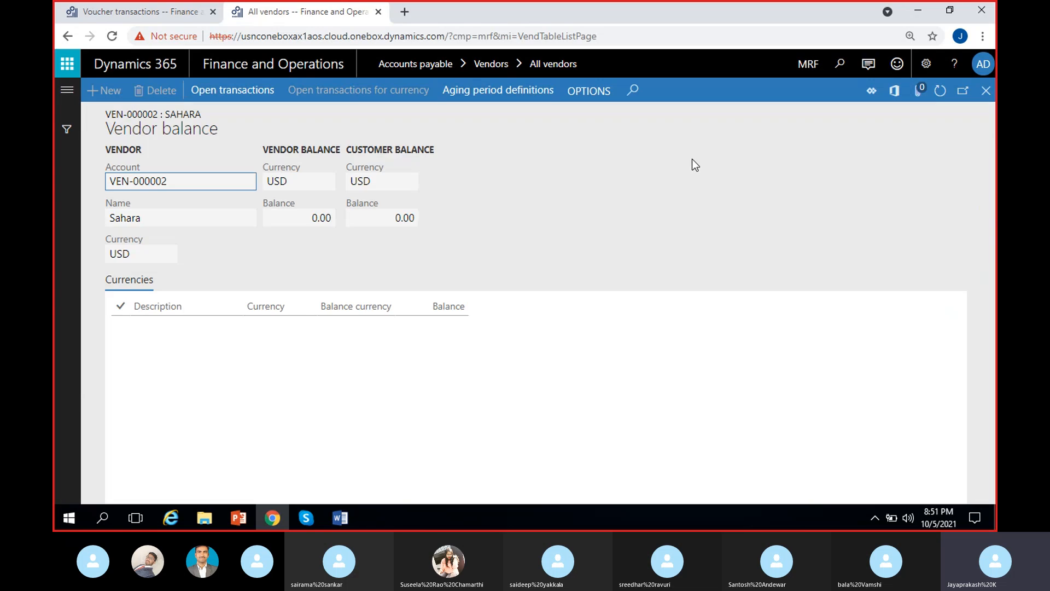
click(301, 217)
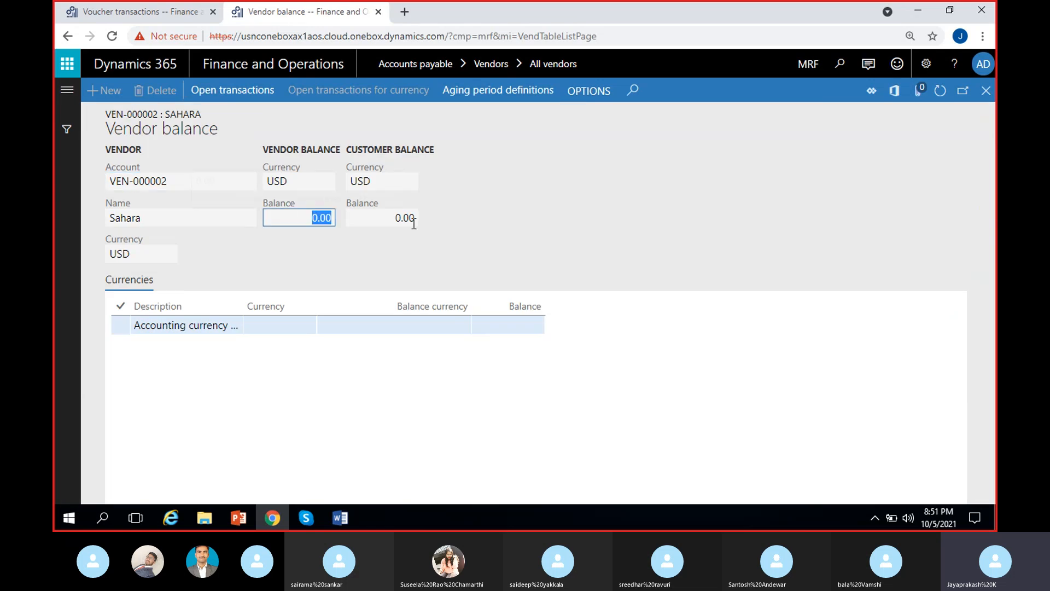
click(394, 219)
click(660, 217)
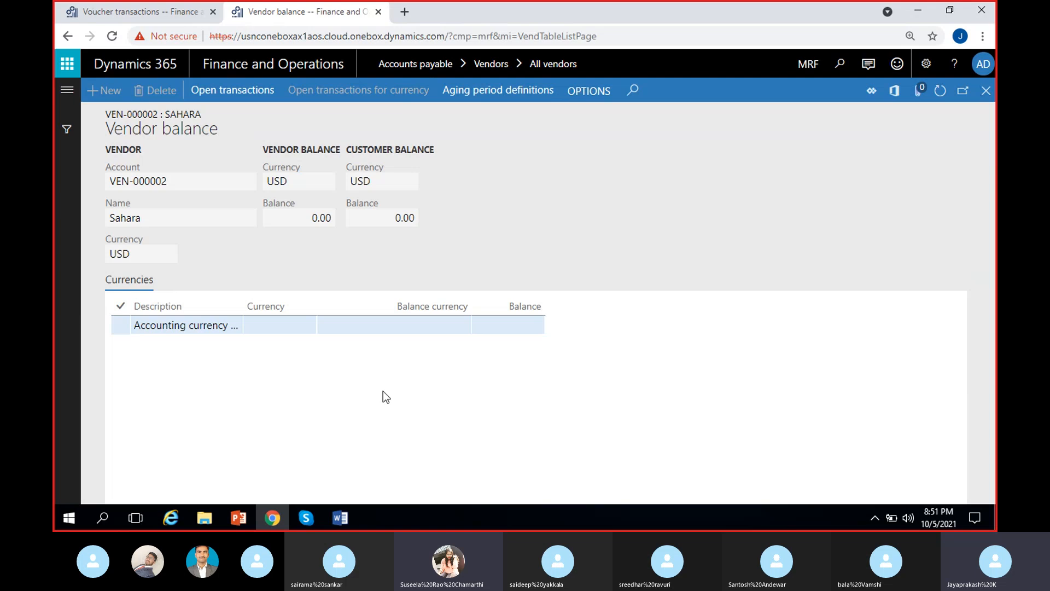
click(292, 516)
click(293, 516)
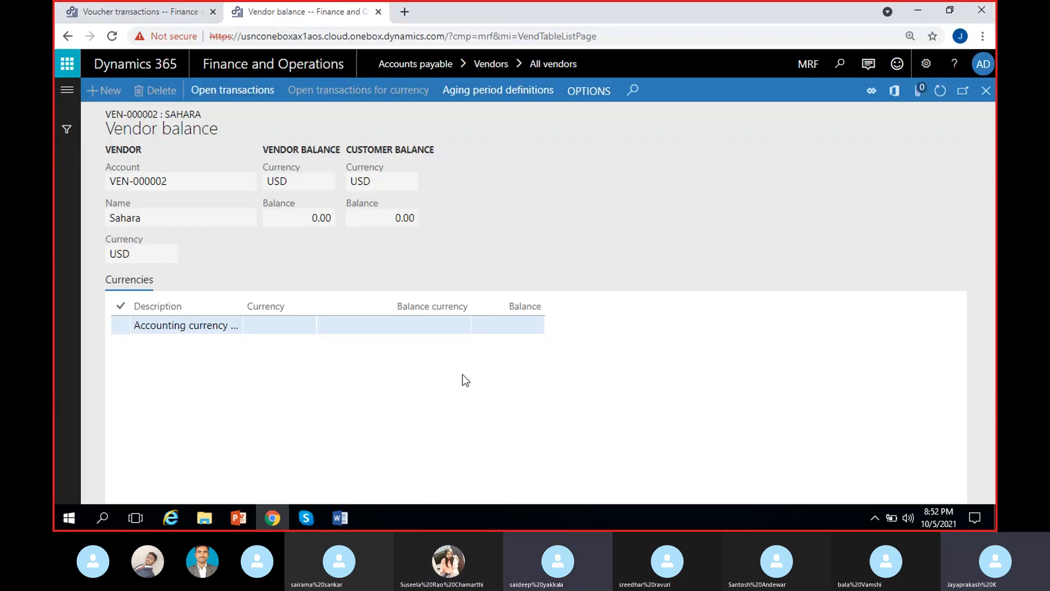
click(892, 109)
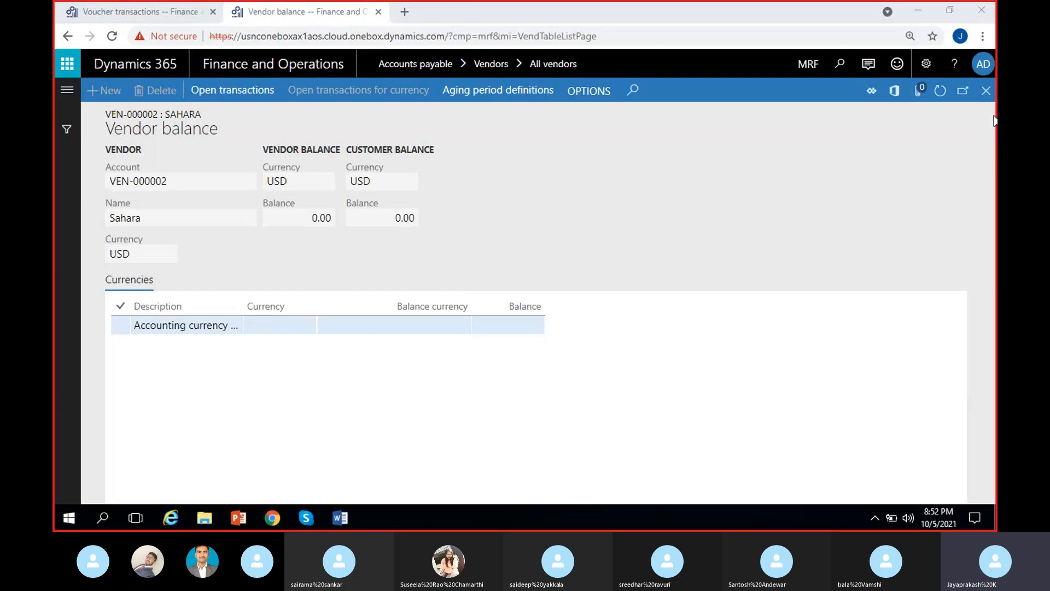
click(985, 91)
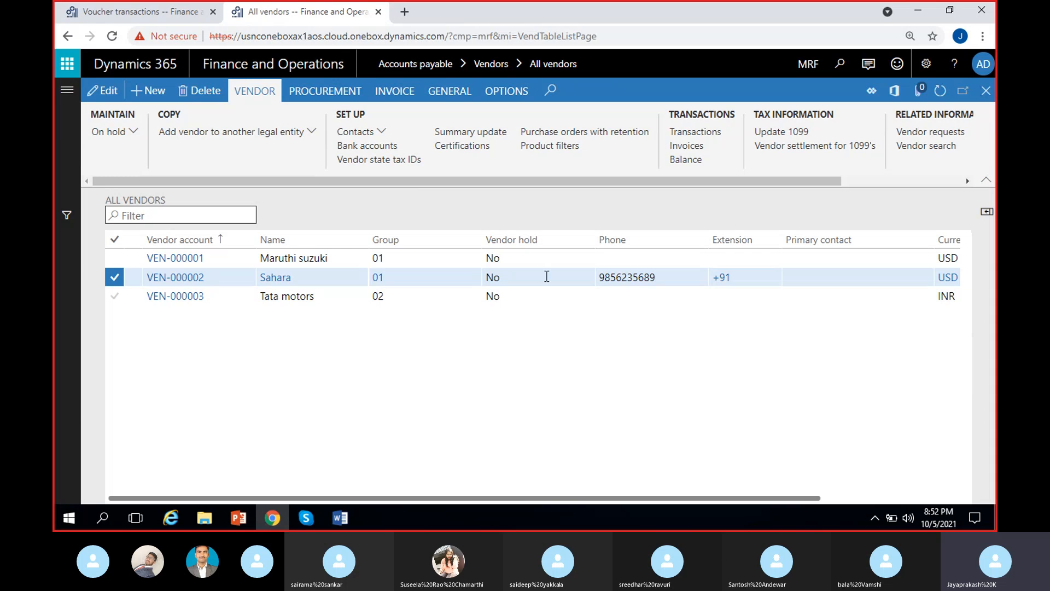
Open the vendor transactions of Maruthi suzuki and show only the open ones.
click(541, 258)
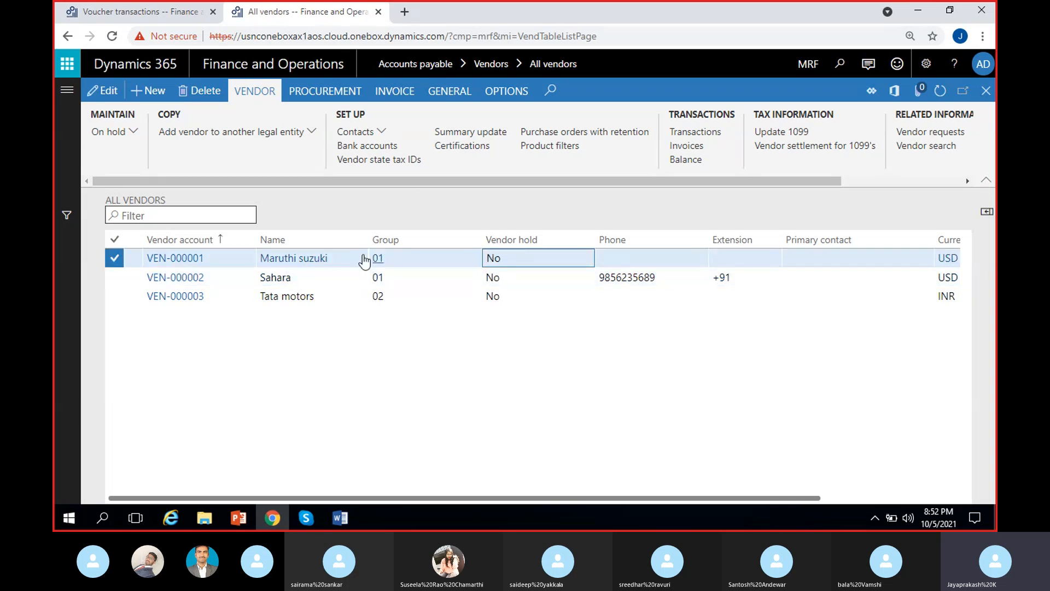
click(701, 138)
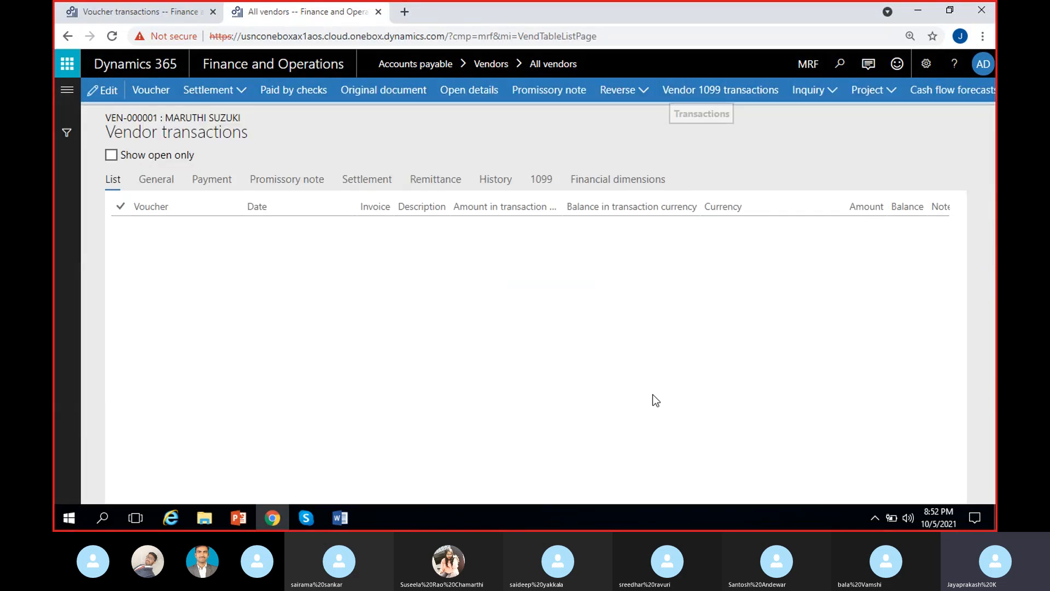
click(987, 112)
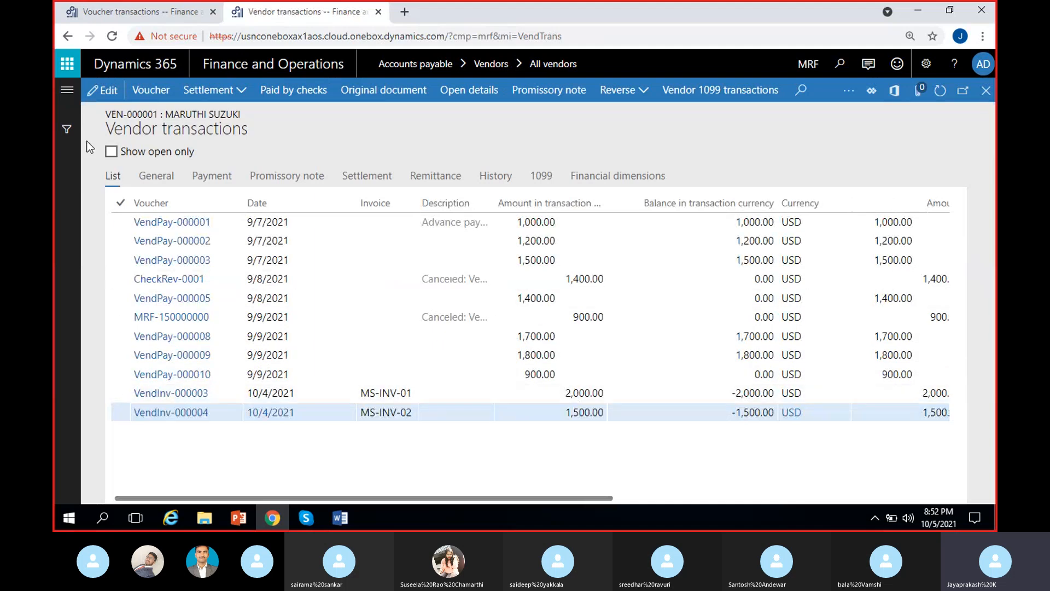
click(113, 154)
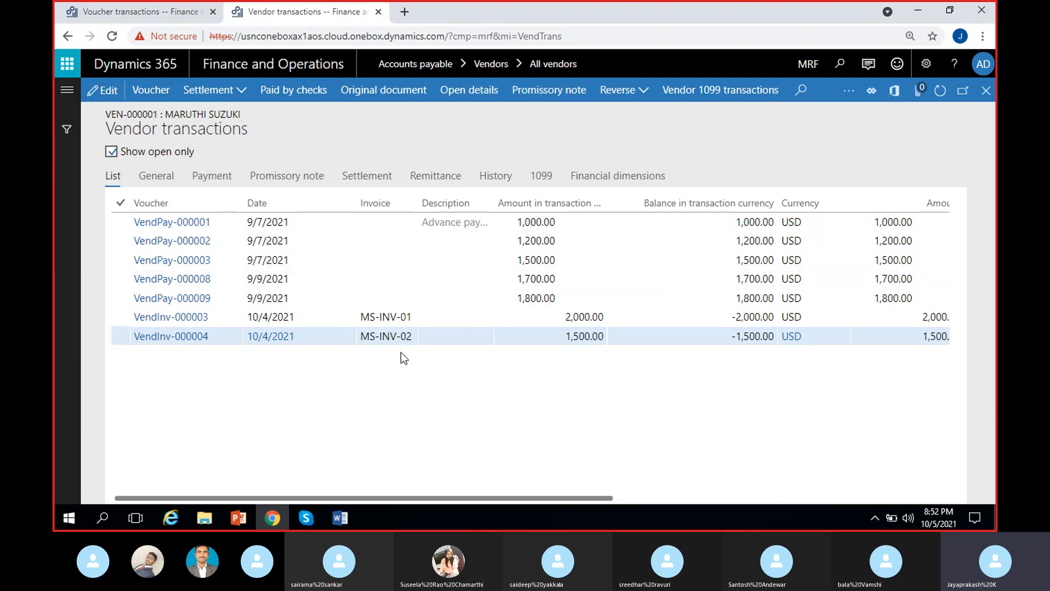
Examine the invoice numbers and amounts of Maruthi suzuki's open invoices MS-INV-01 and MS-INV-02.
drag(361, 317, 436, 320)
click(411, 403)
drag(362, 335, 422, 335)
click(477, 406)
drag(566, 314, 606, 339)
click(571, 376)
click(580, 441)
click(591, 316)
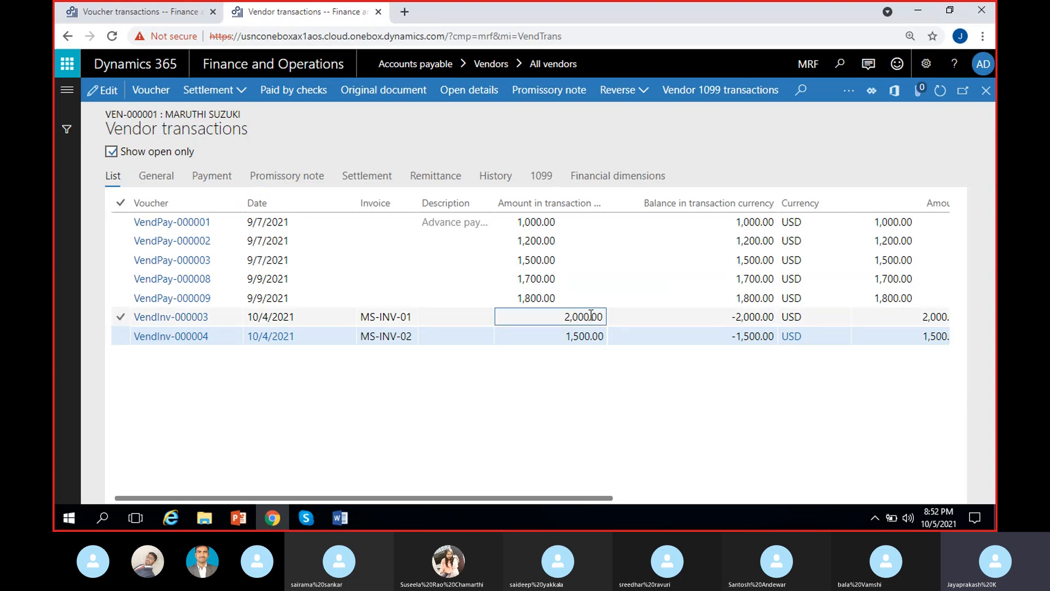
Compare the date and amount of advance payment VendPay-000001 with those of invoice MS-INV-01.
click(538, 218)
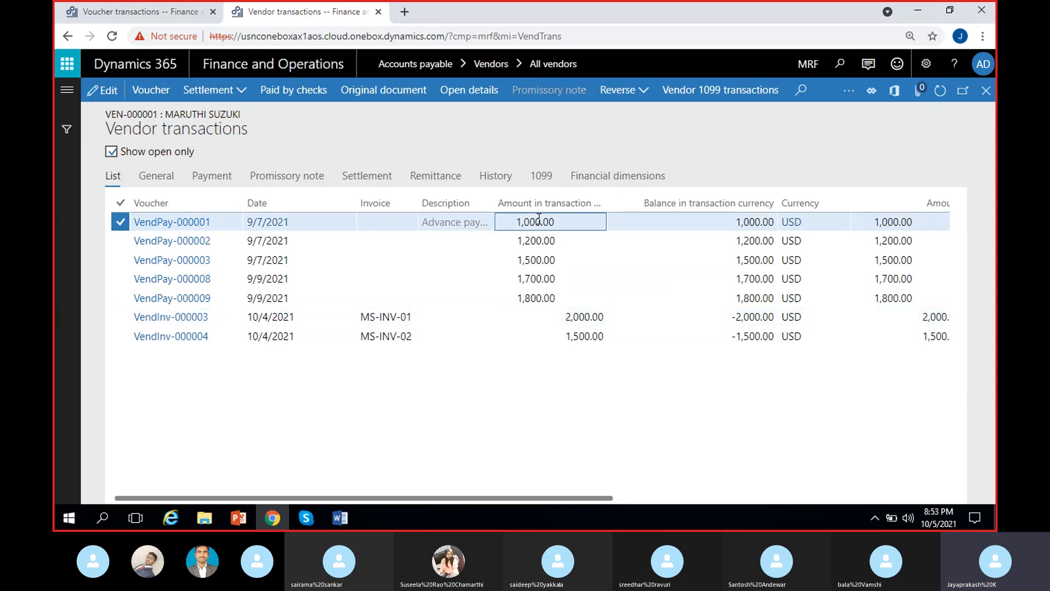
click(590, 317)
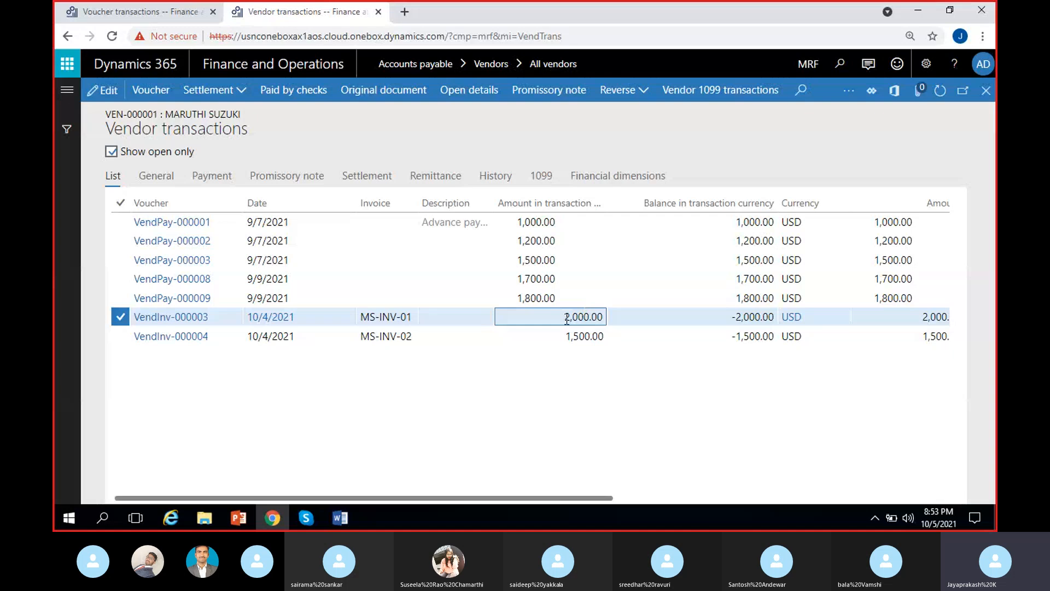
double_click(567, 320)
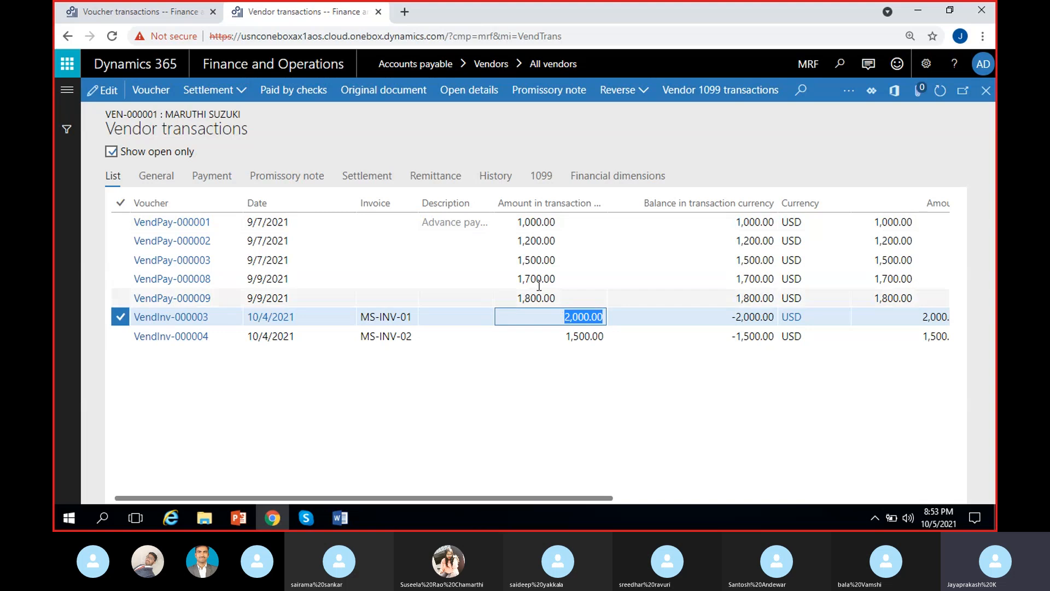
drag(517, 221, 534, 221)
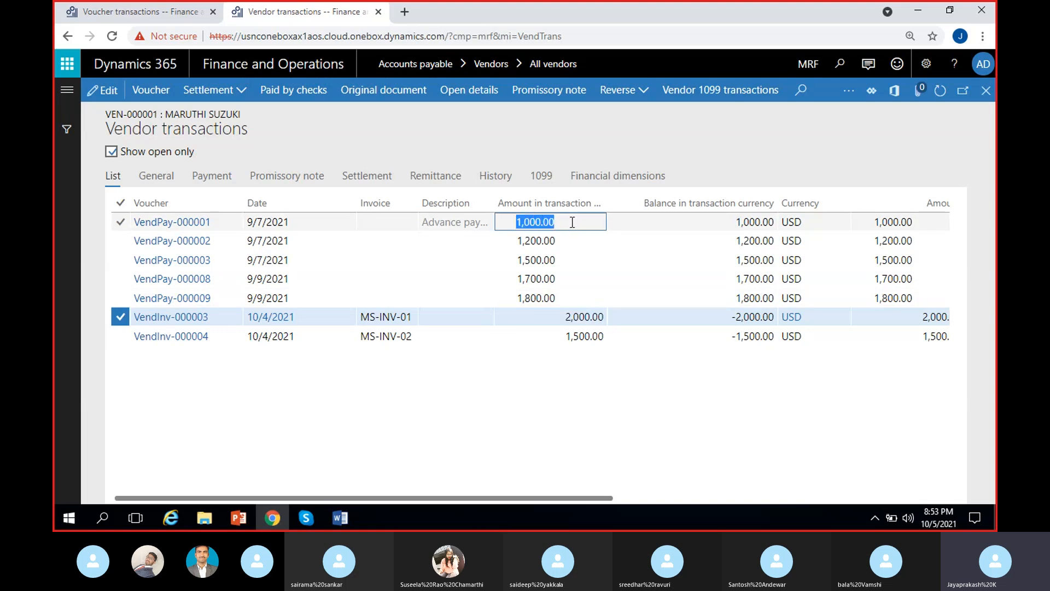
click(294, 221)
drag(294, 221, 250, 222)
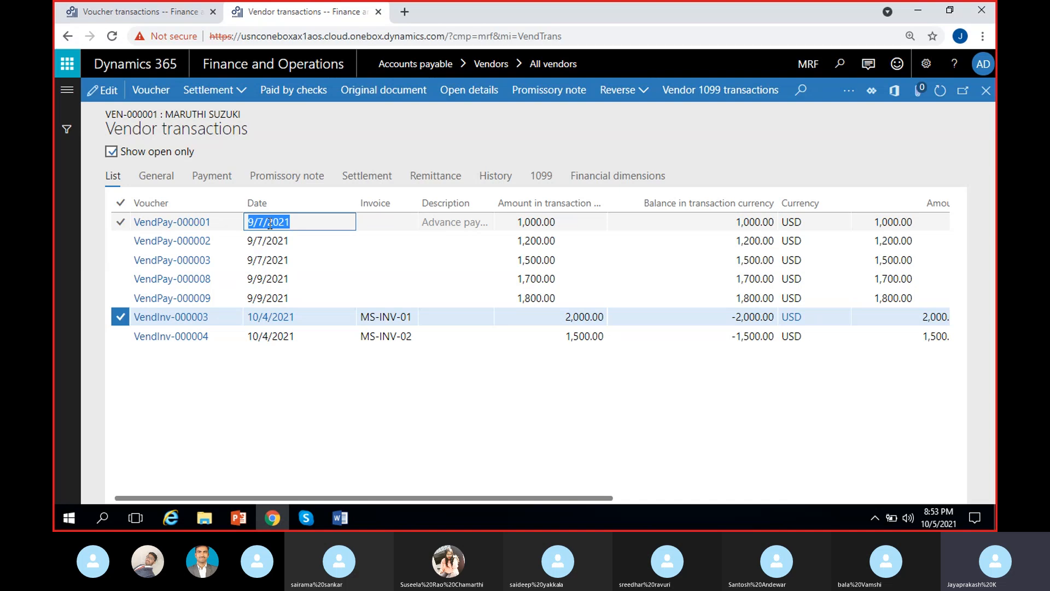
click(302, 319)
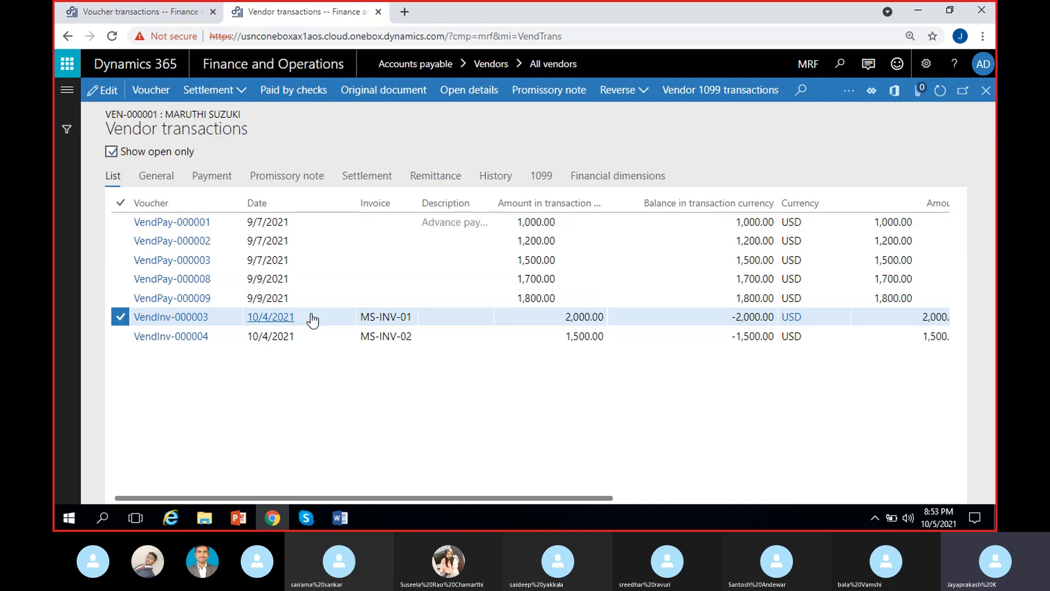
click(353, 420)
click(506, 222)
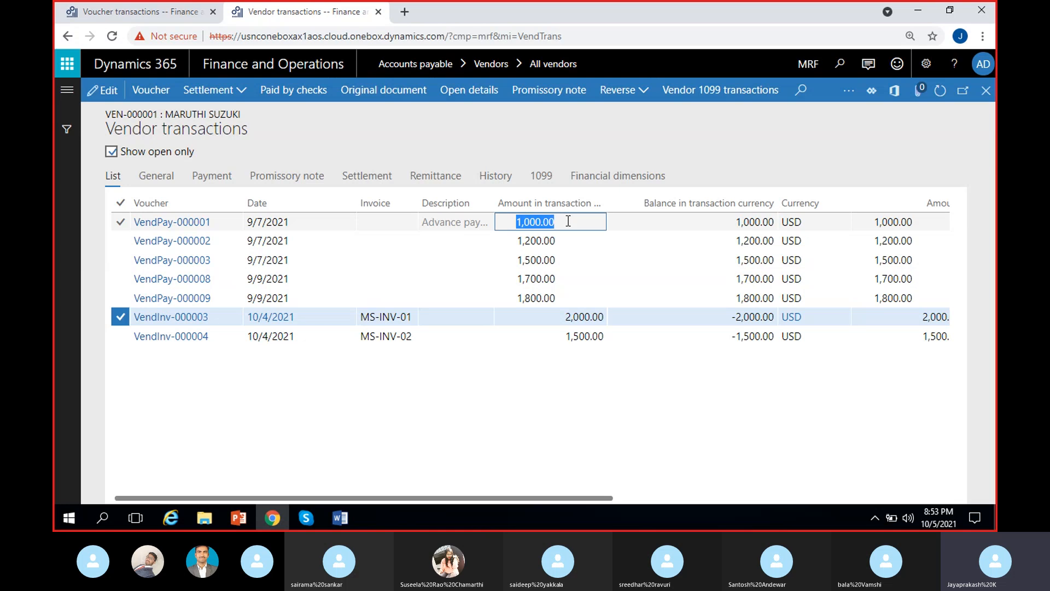
click(556, 317)
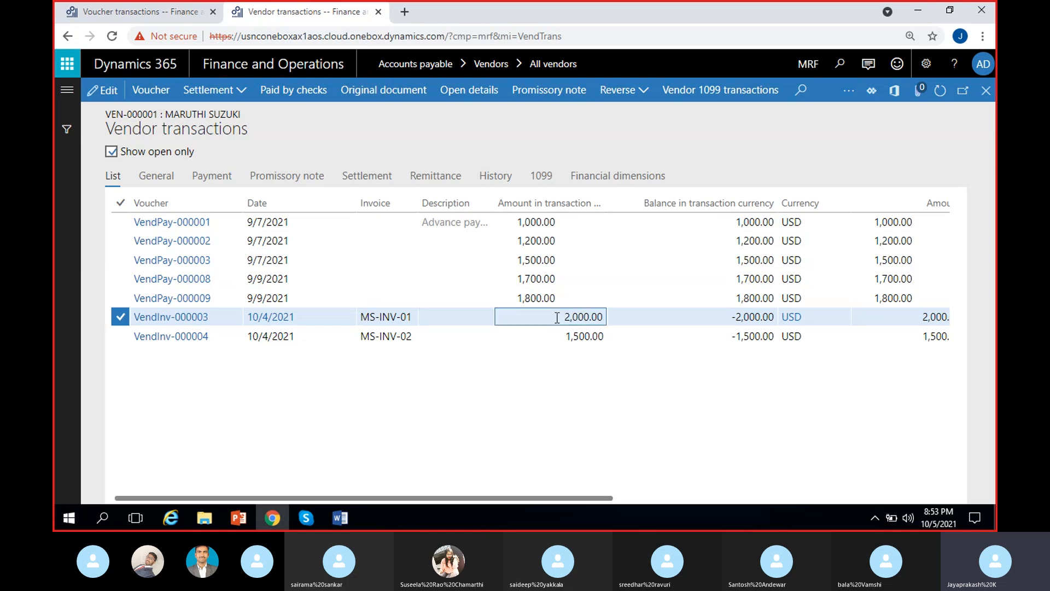
double_click(560, 221)
click(510, 408)
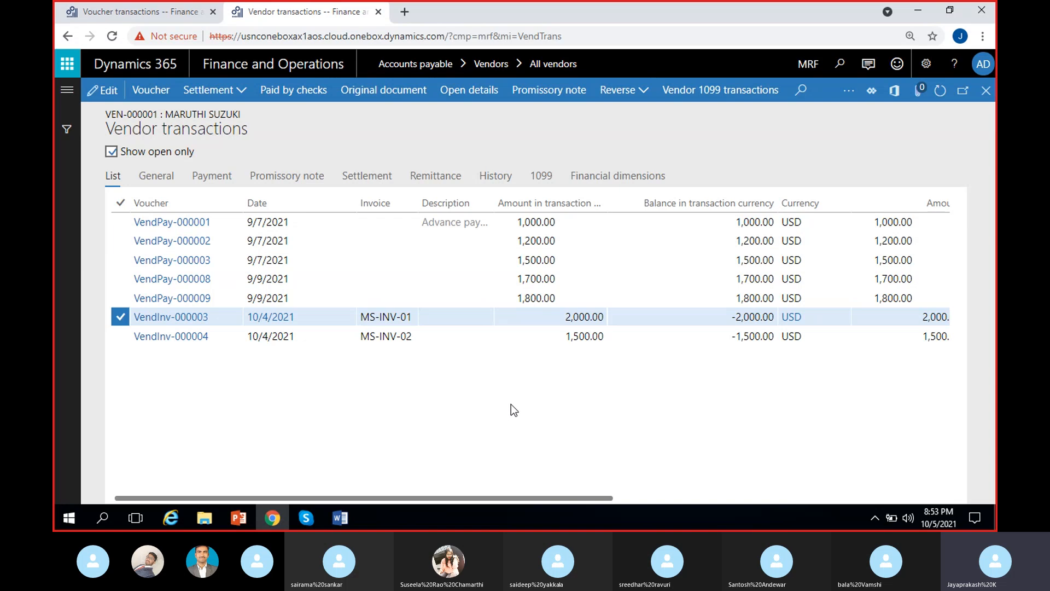
Open the transaction settlement for Maruthi suzuki from invoice MS-INV-01 and mark that invoice for settlement.
click(564, 317)
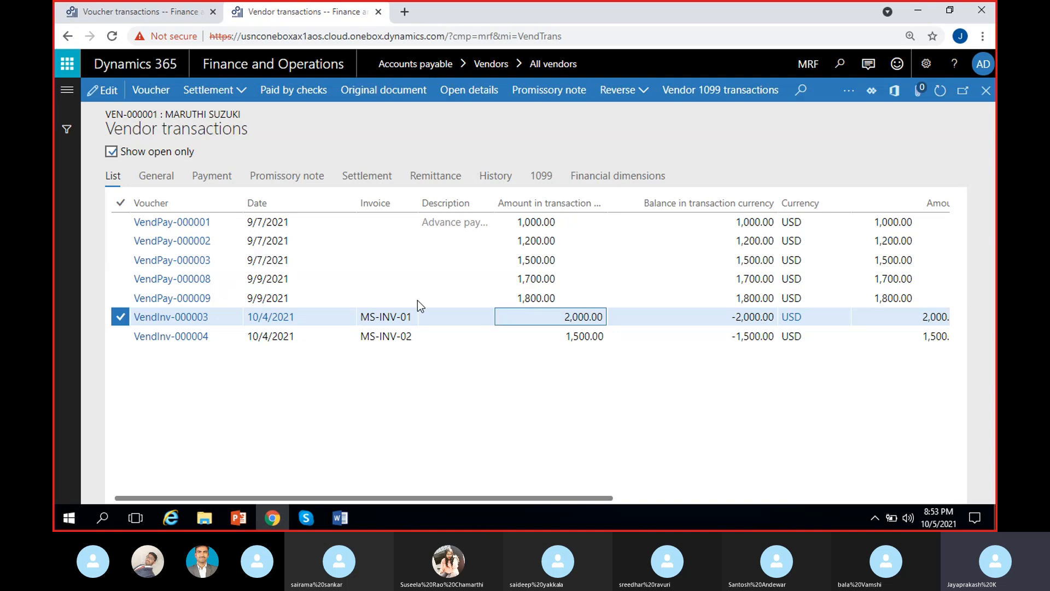
click(238, 96)
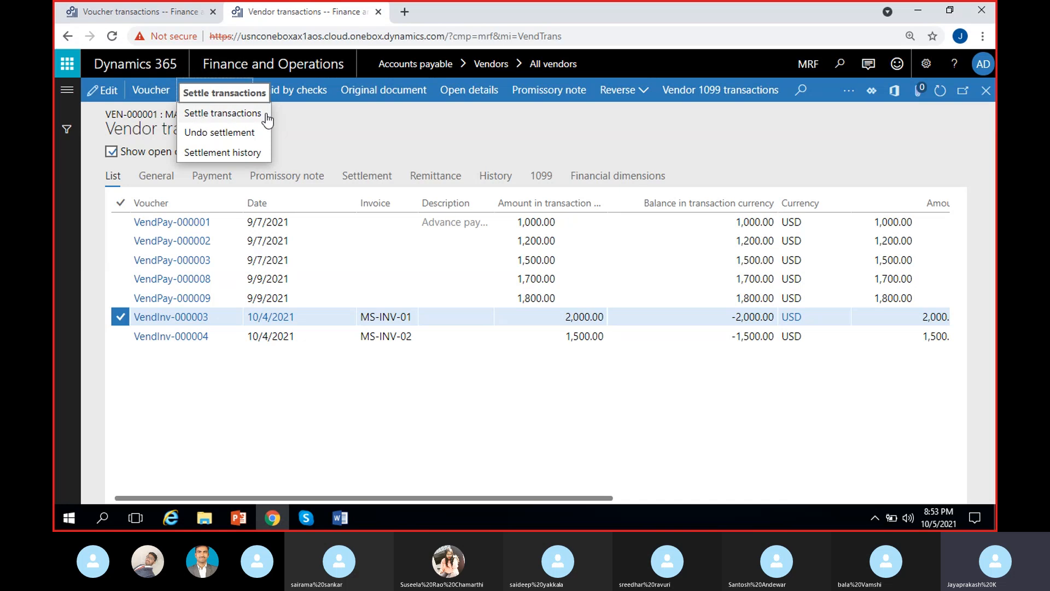
click(232, 115)
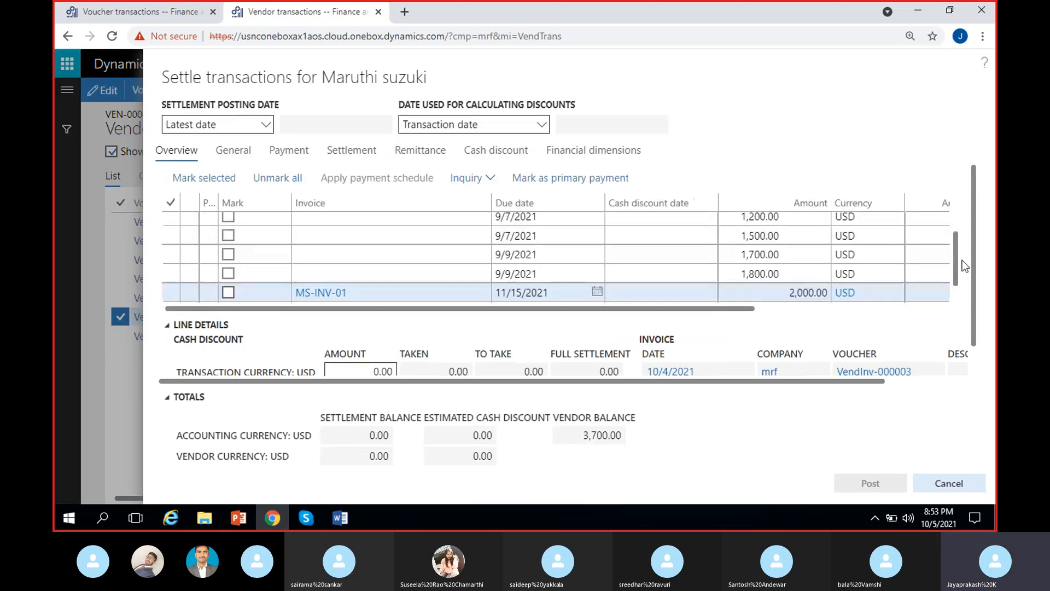
scroll(956, 258, down, 2)
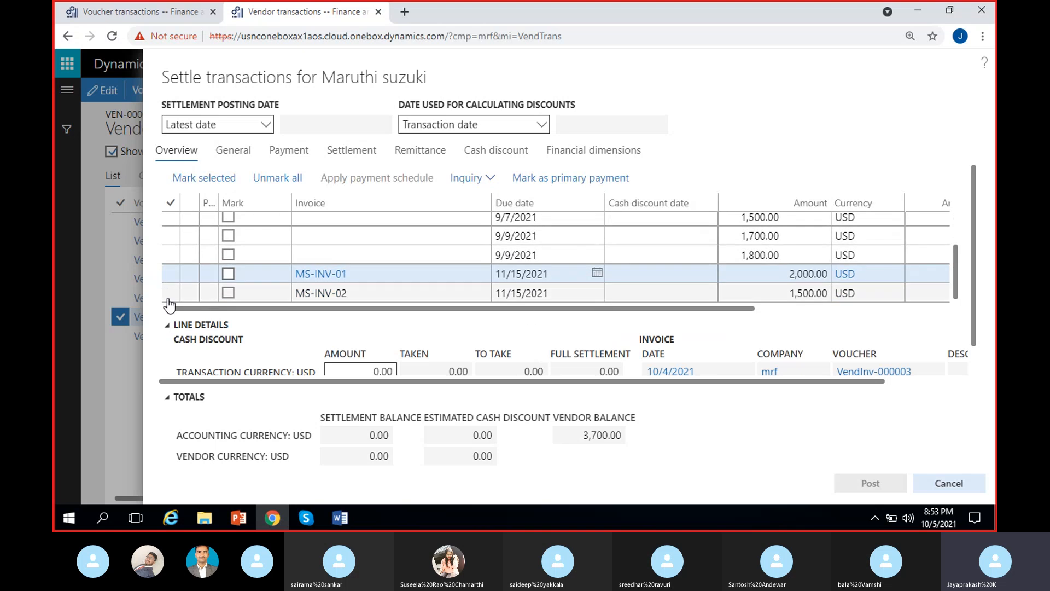
click(782, 274)
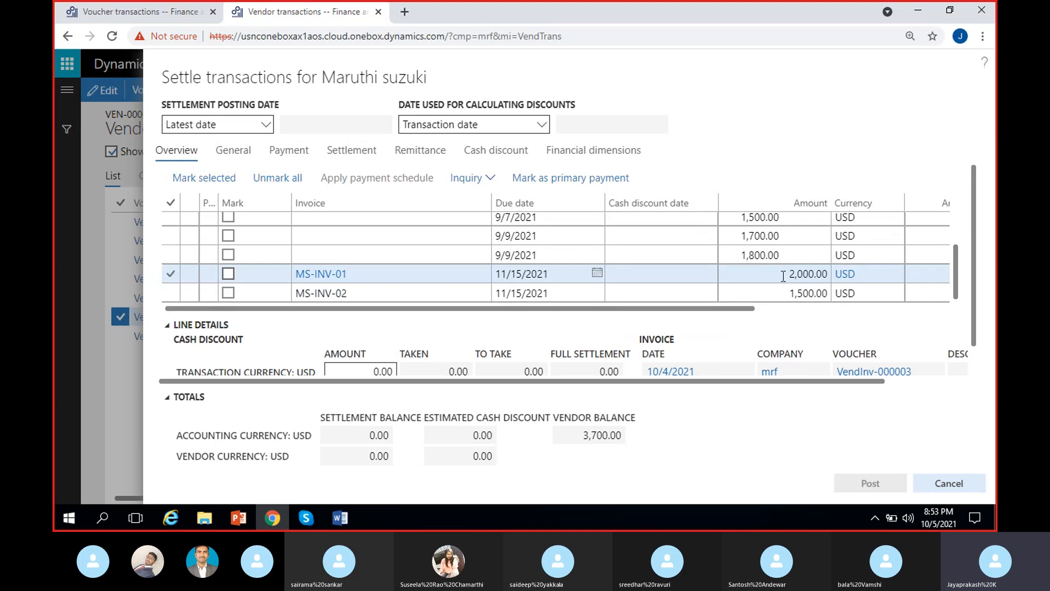
click(228, 274)
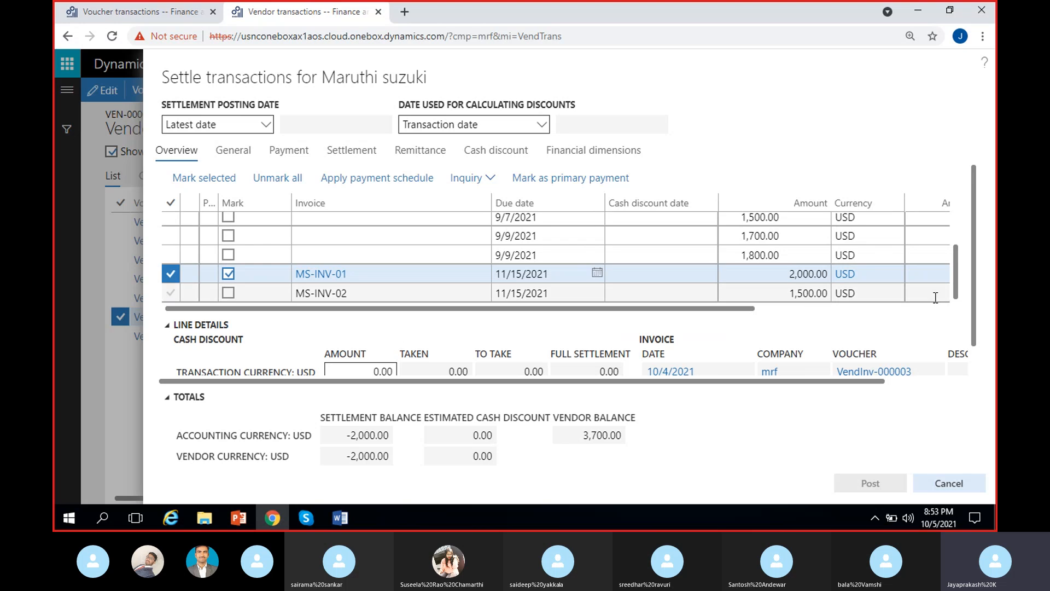
Mark the 1,000.00 USD advance payment due 9/7/2021 for settlement against invoice MS-INV-01.
scroll(958, 241, up, 1)
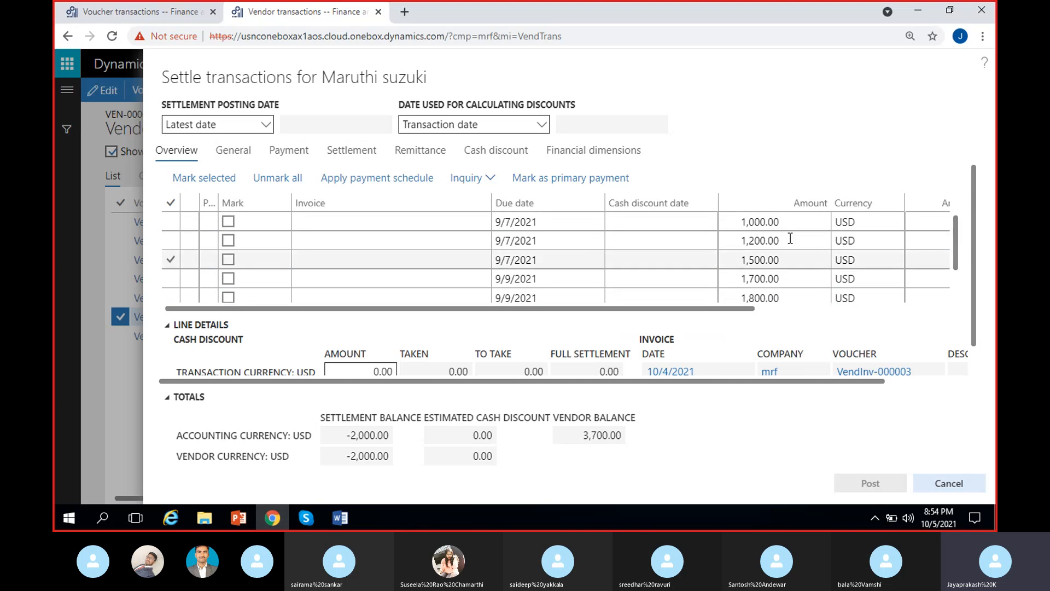
click(742, 221)
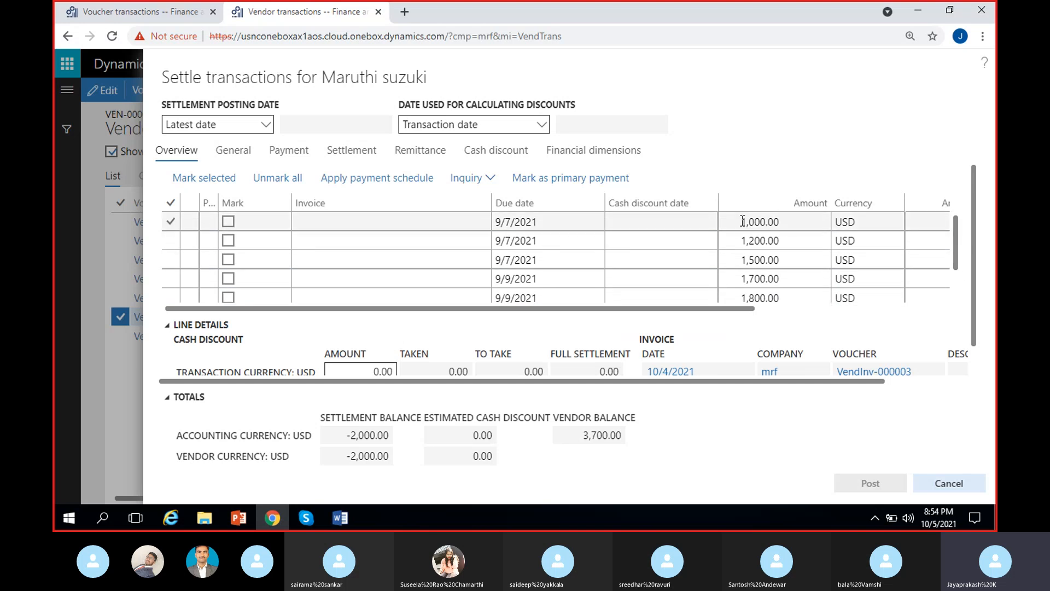
click(229, 221)
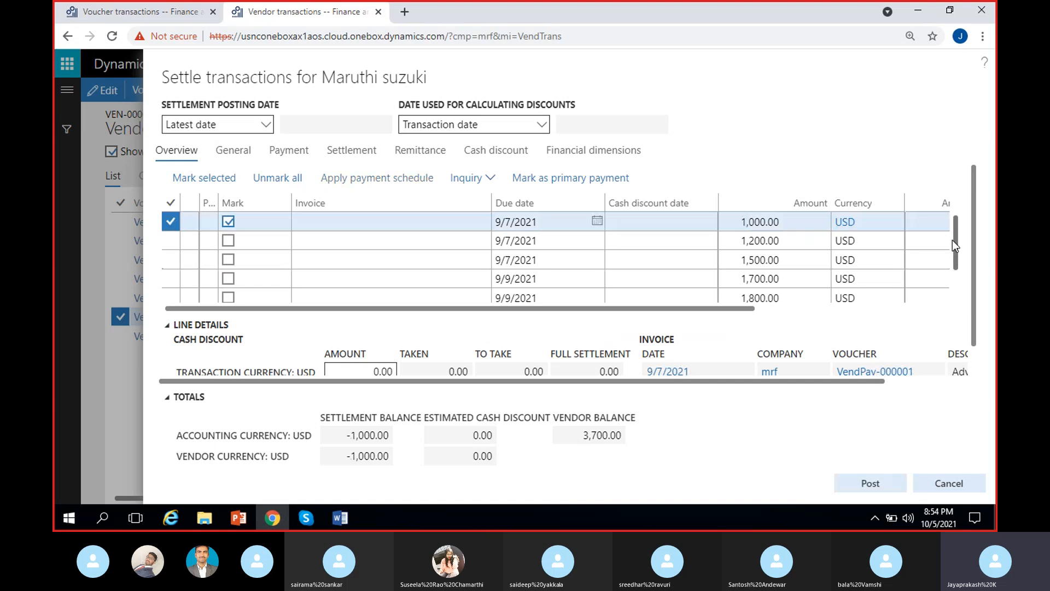
Examine the marked 1,000.00 payment and invoice MS-INV-01 in the settlement lines, along with the settlement totals.
drag(953, 245, 957, 280)
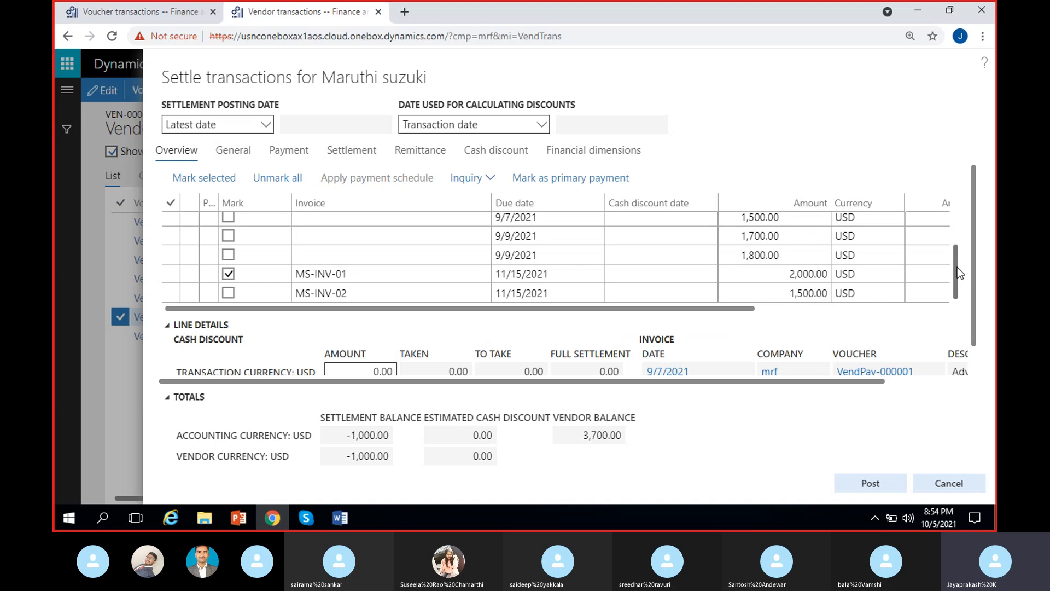
drag(957, 267, 958, 239)
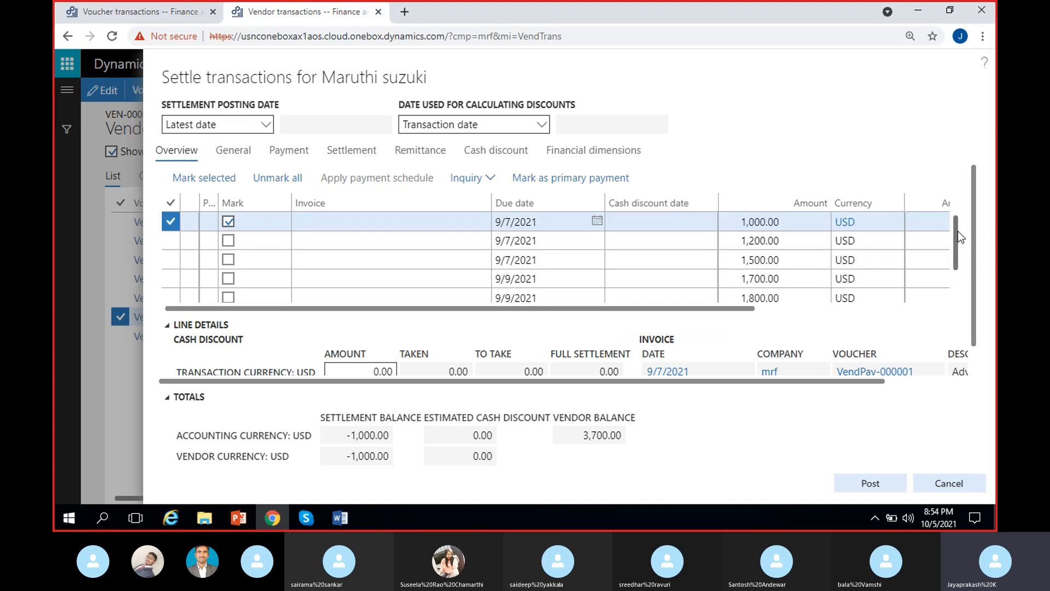
drag(957, 236, 956, 260)
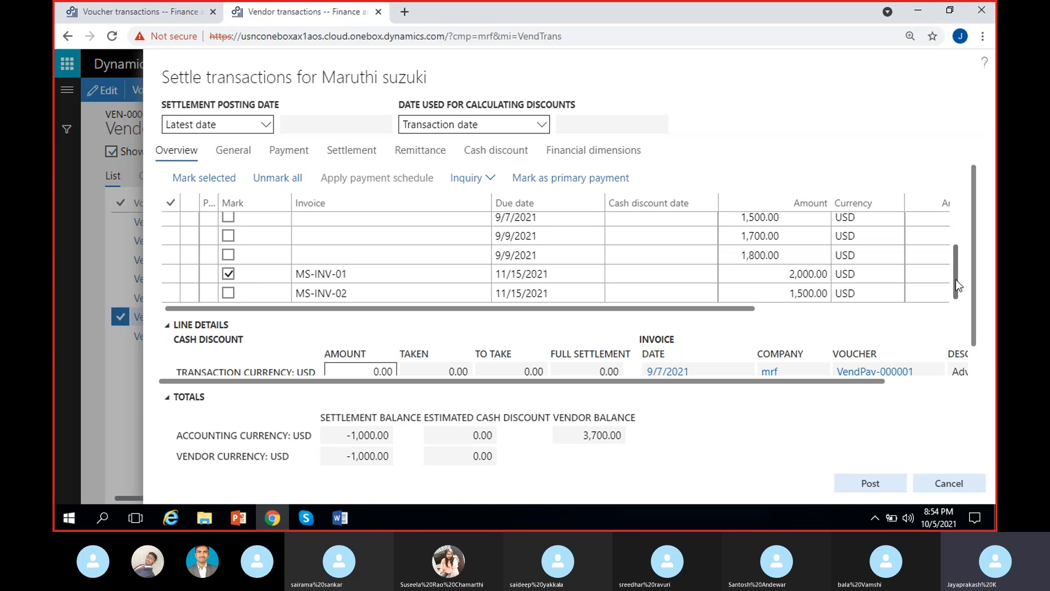
drag(348, 434, 407, 432)
click(421, 475)
click(471, 433)
click(526, 462)
click(777, 280)
click(432, 455)
click(798, 275)
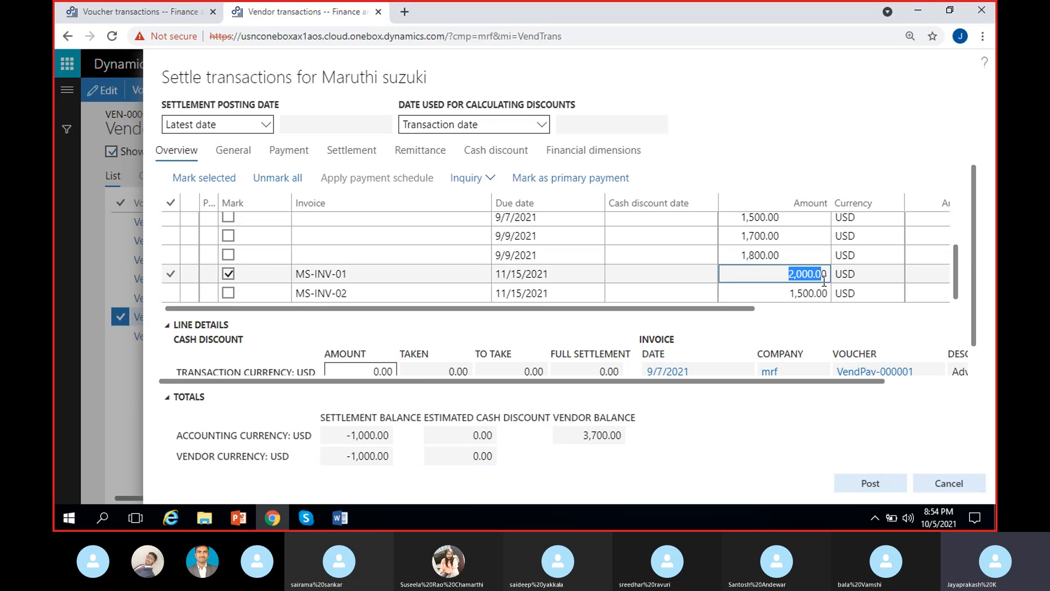
click(656, 447)
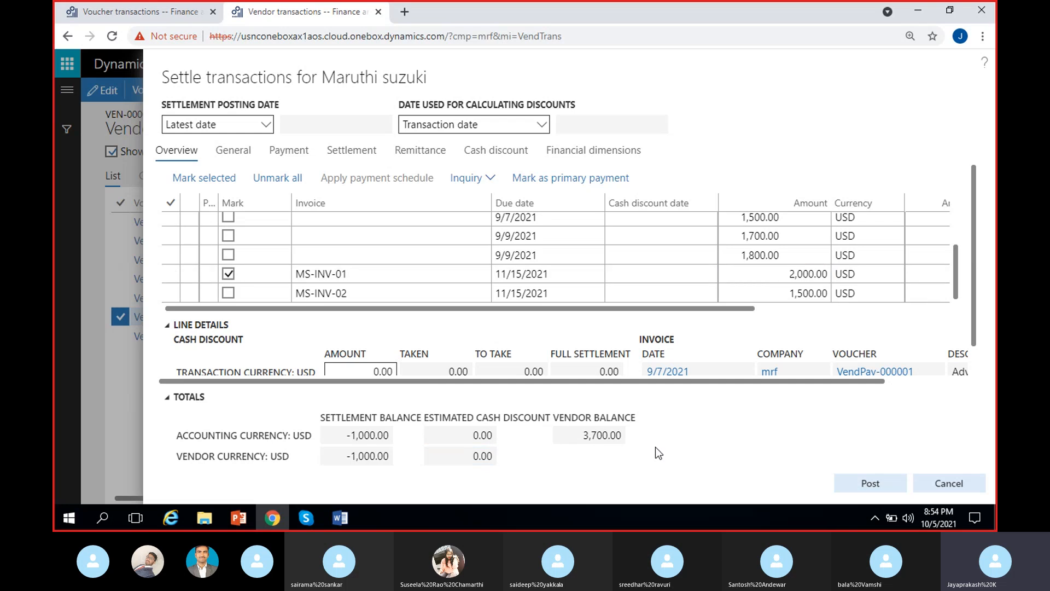
Post the settlement of the marked payment against MS-INV-01 and check that invoice's amount and remaining balance in the transaction list.
click(865, 487)
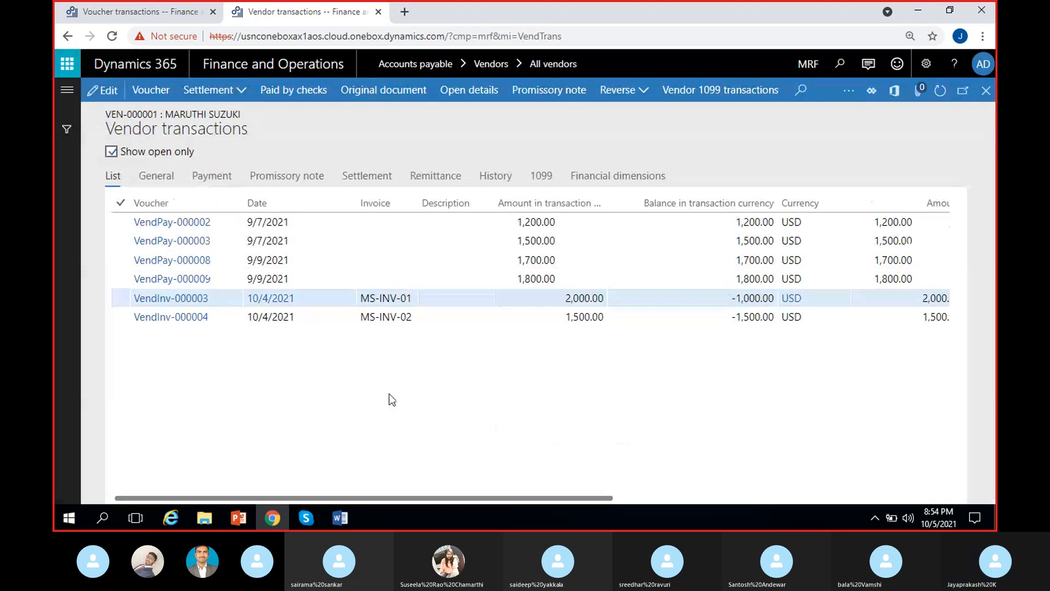
click(728, 304)
drag(565, 299, 603, 297)
click(590, 389)
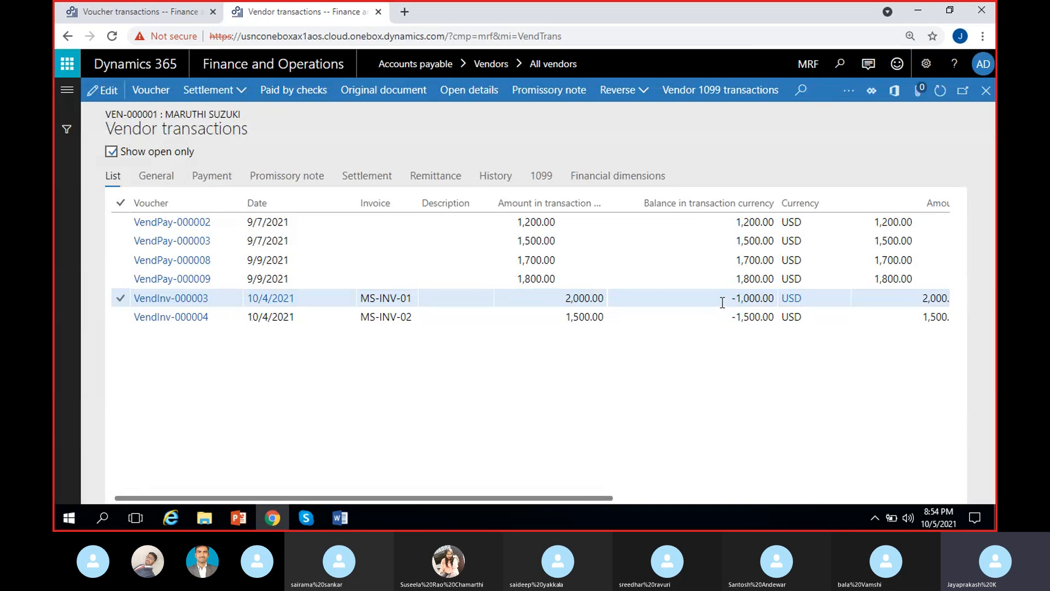
drag(731, 300, 777, 300)
click(550, 463)
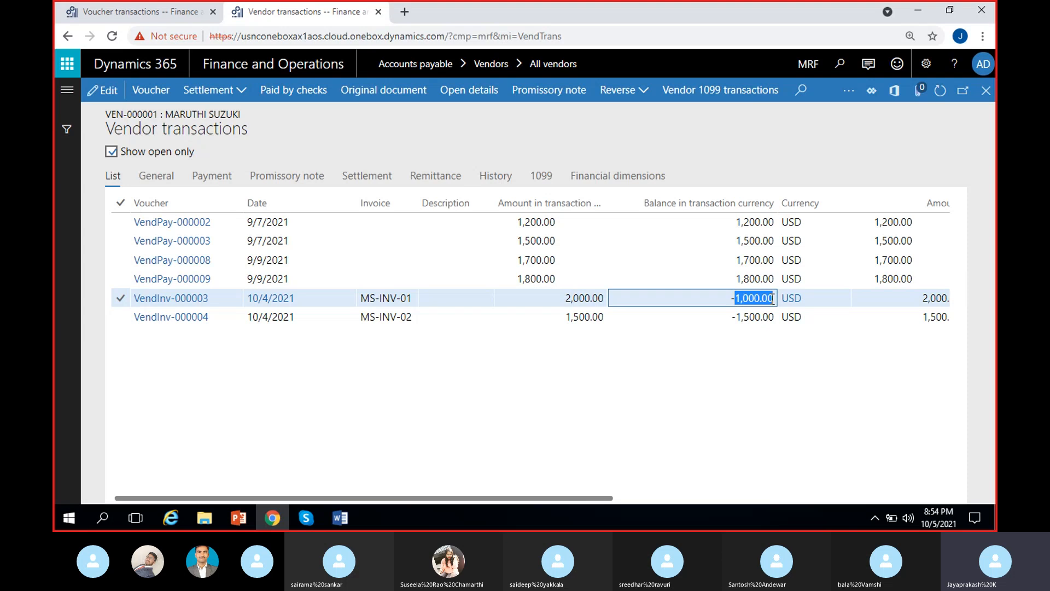
click(658, 407)
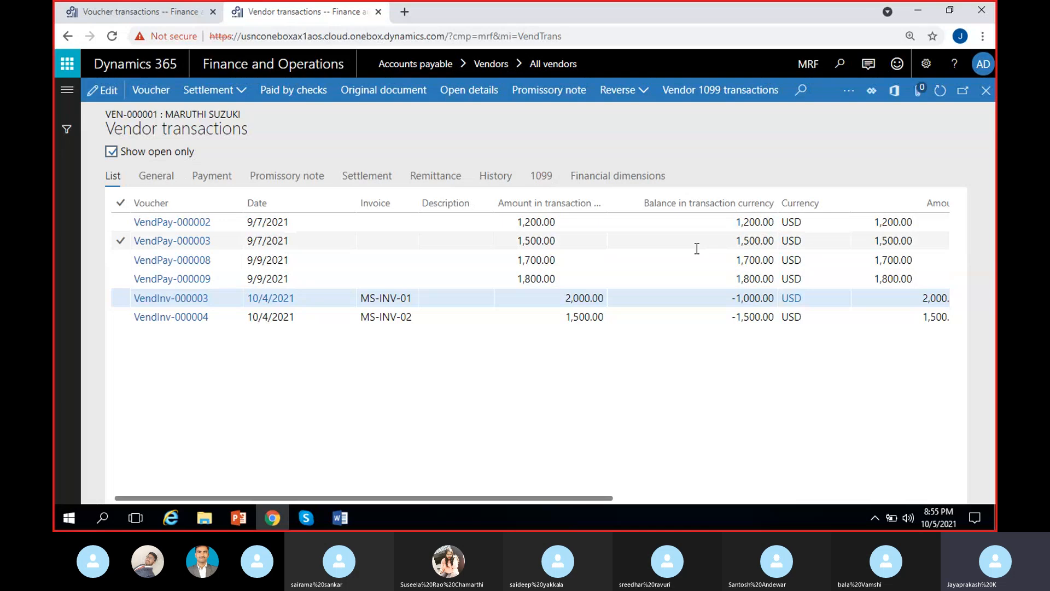
Include closed transactions in the list and select VendPay-000001 together with VendInv-000003.
click(114, 153)
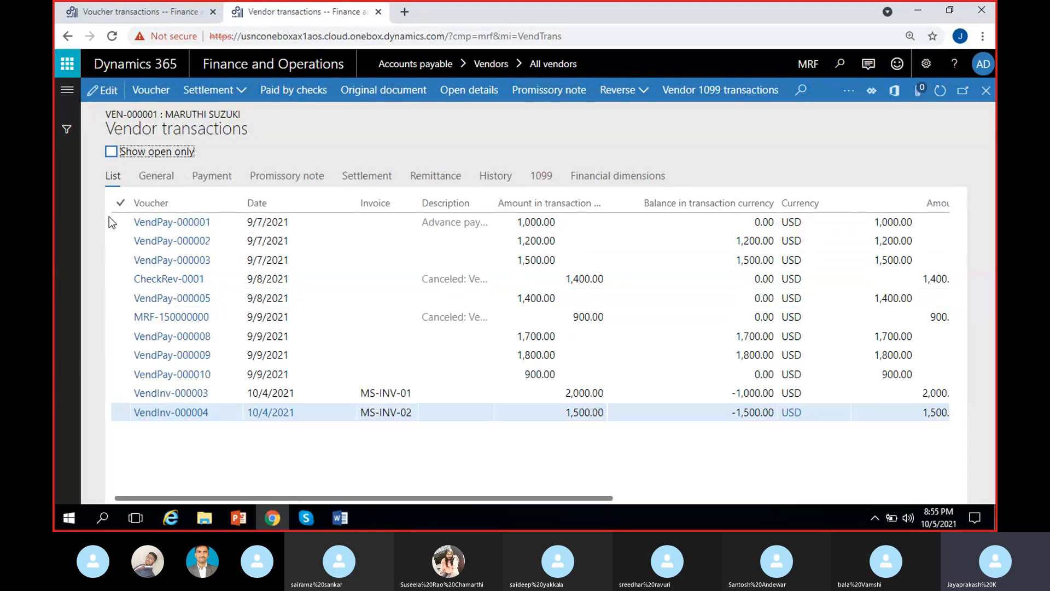
click(552, 394)
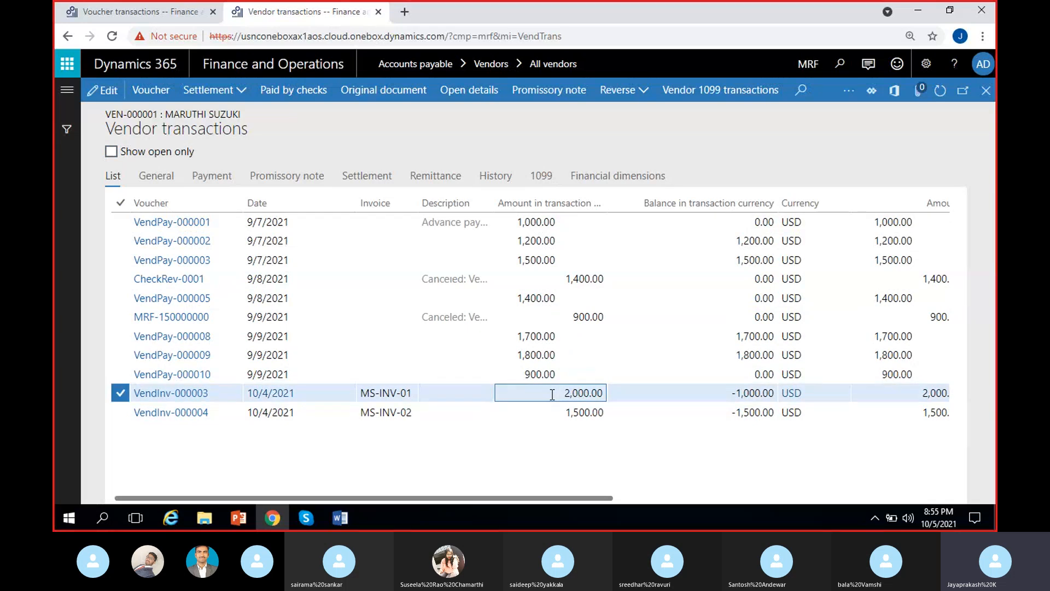
click(122, 223)
click(121, 222)
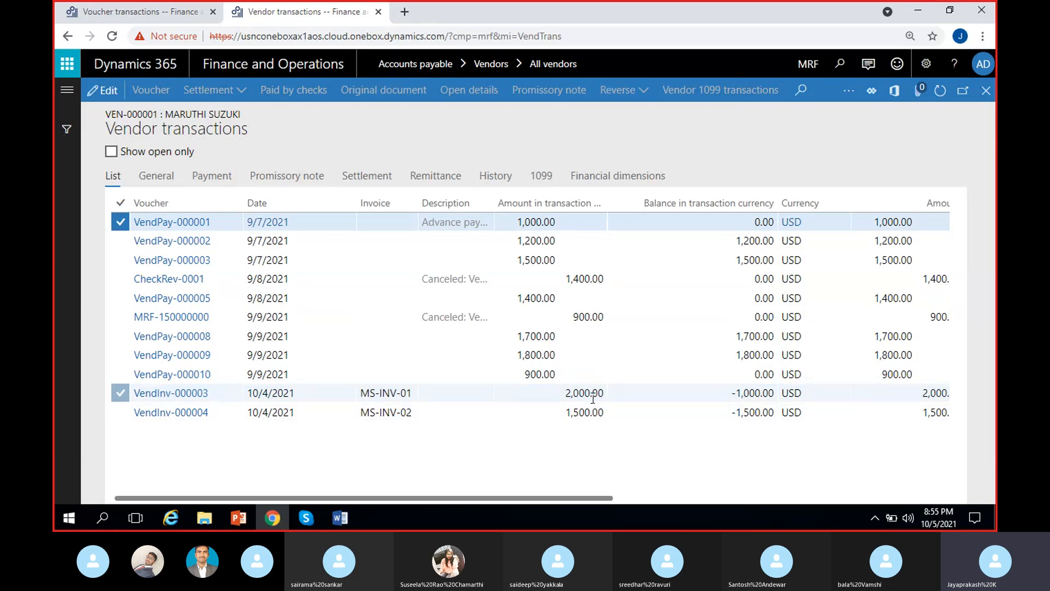
Compare the balances in transaction currency of VendPay-000001 and VendInv-000003 after the settlement.
click(748, 224)
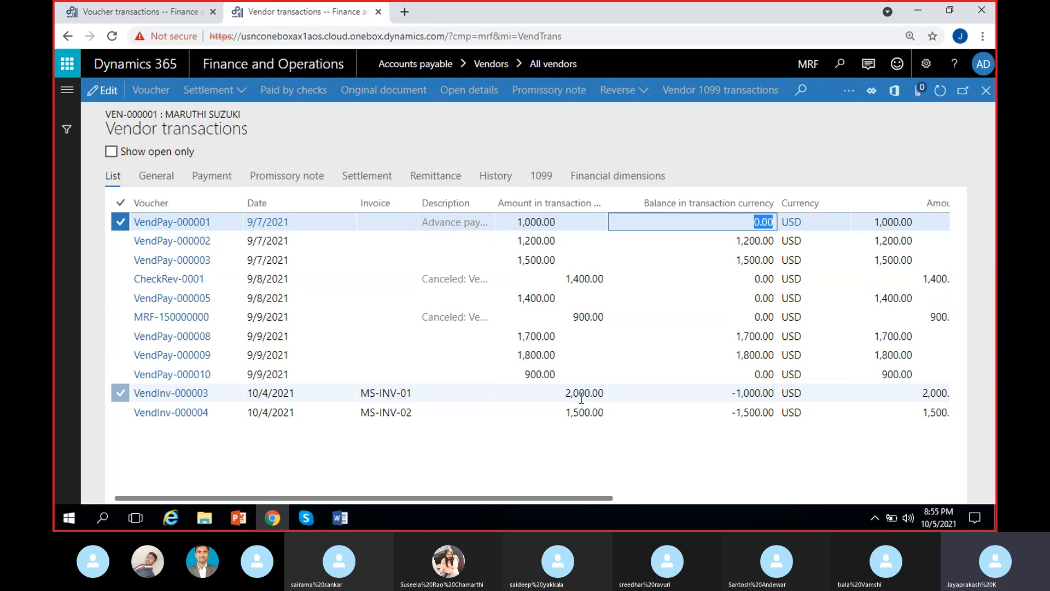
click(728, 394)
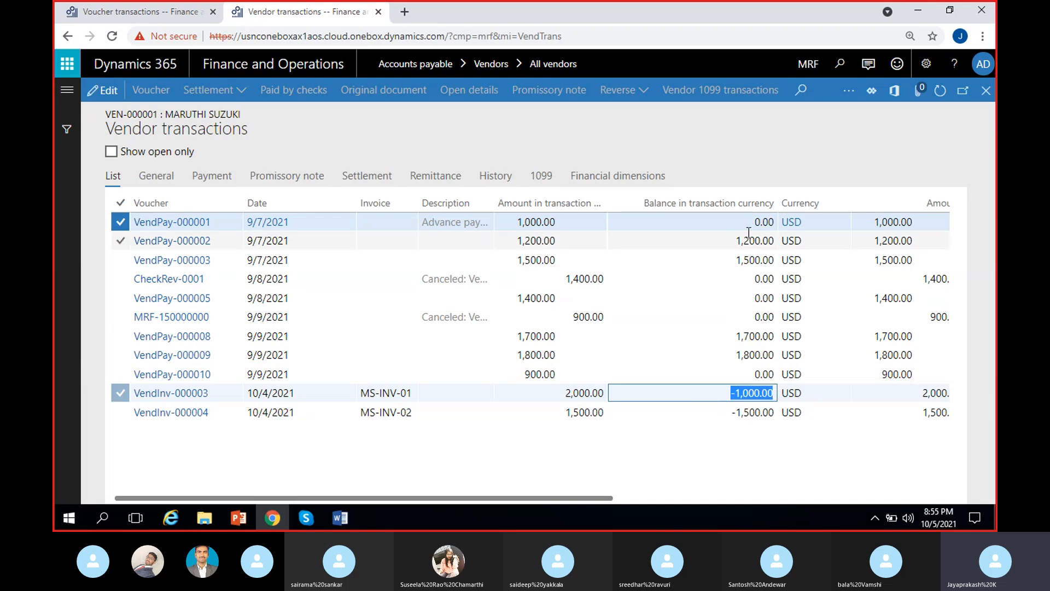
drag(722, 399, 774, 395)
click(729, 451)
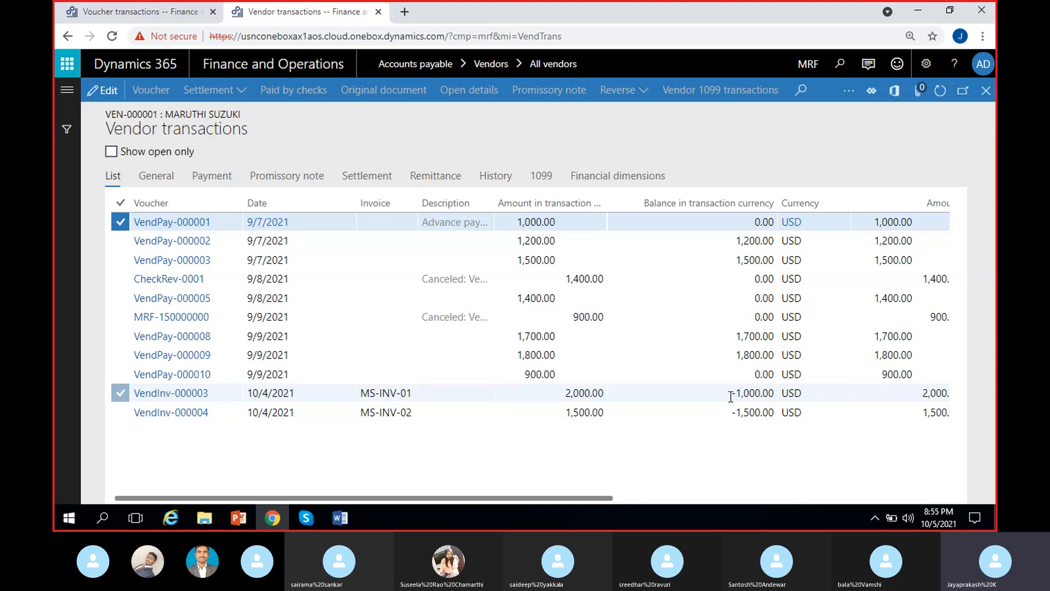
click(730, 395)
drag(731, 396, 725, 462)
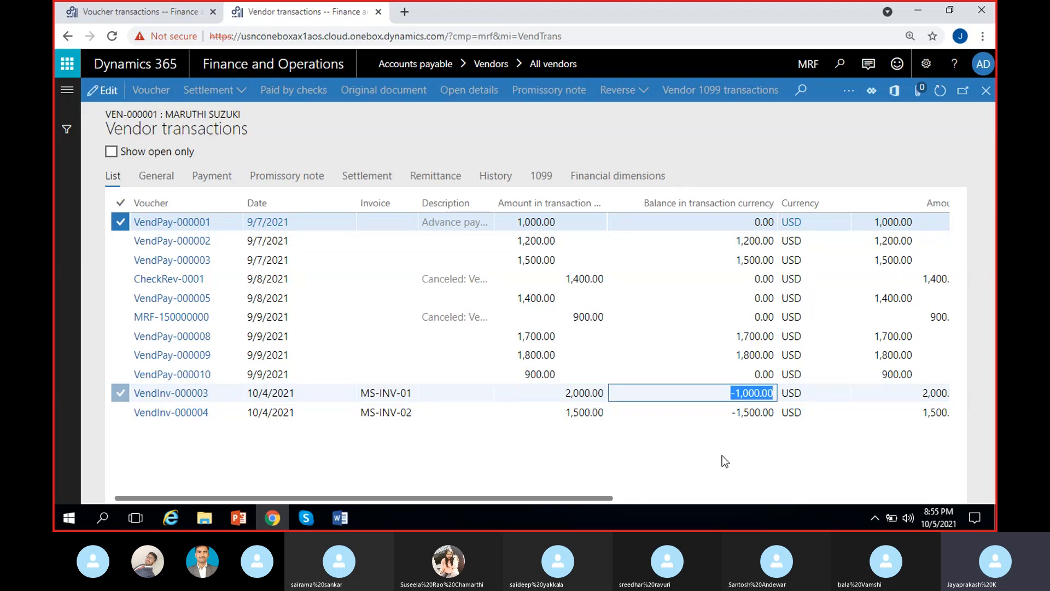
click(724, 461)
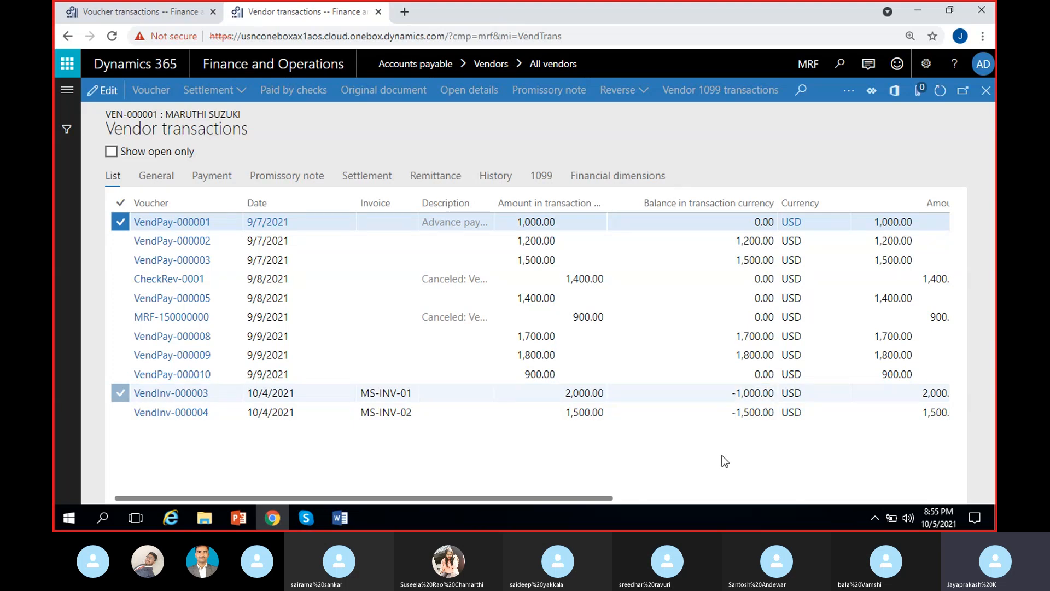
click(590, 221)
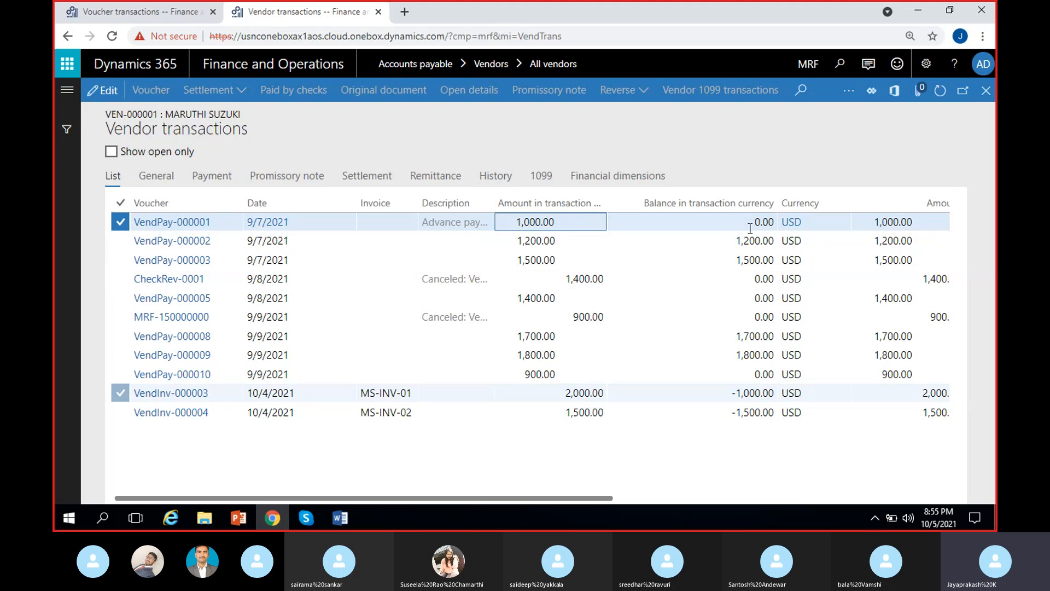
click(642, 221)
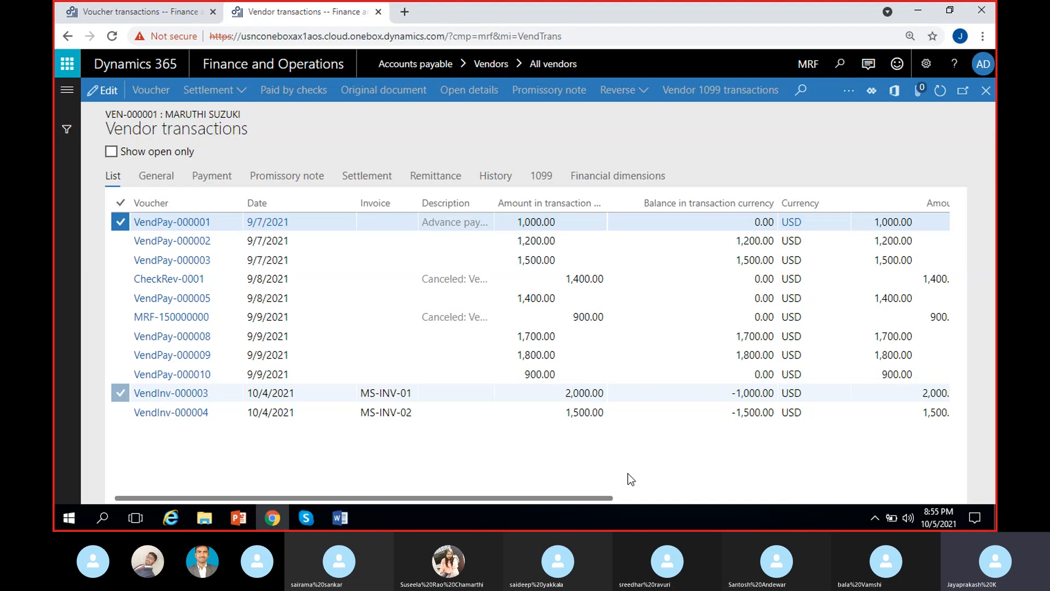
click(753, 223)
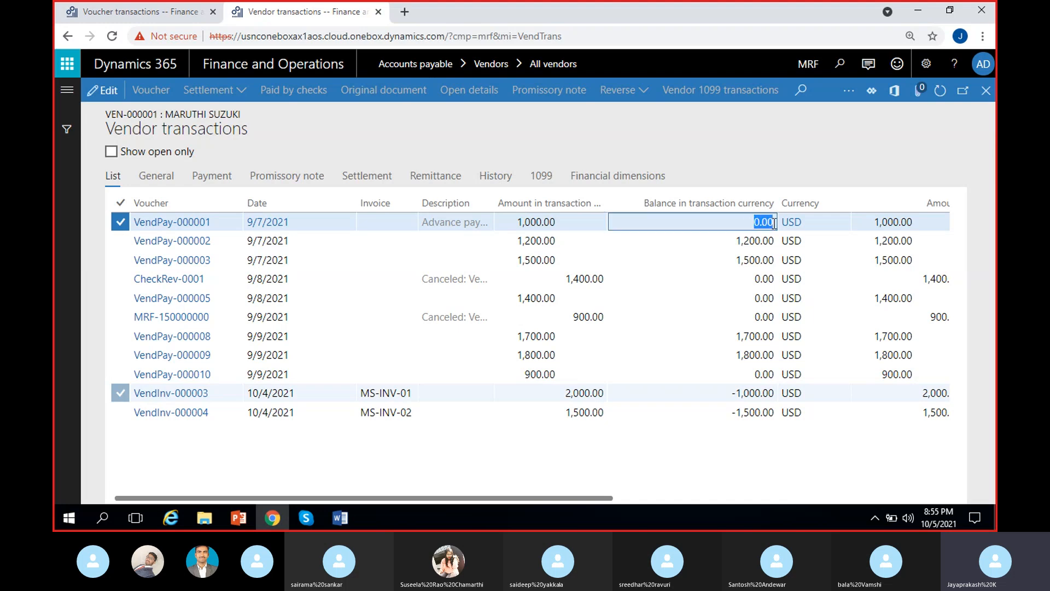
click(774, 390)
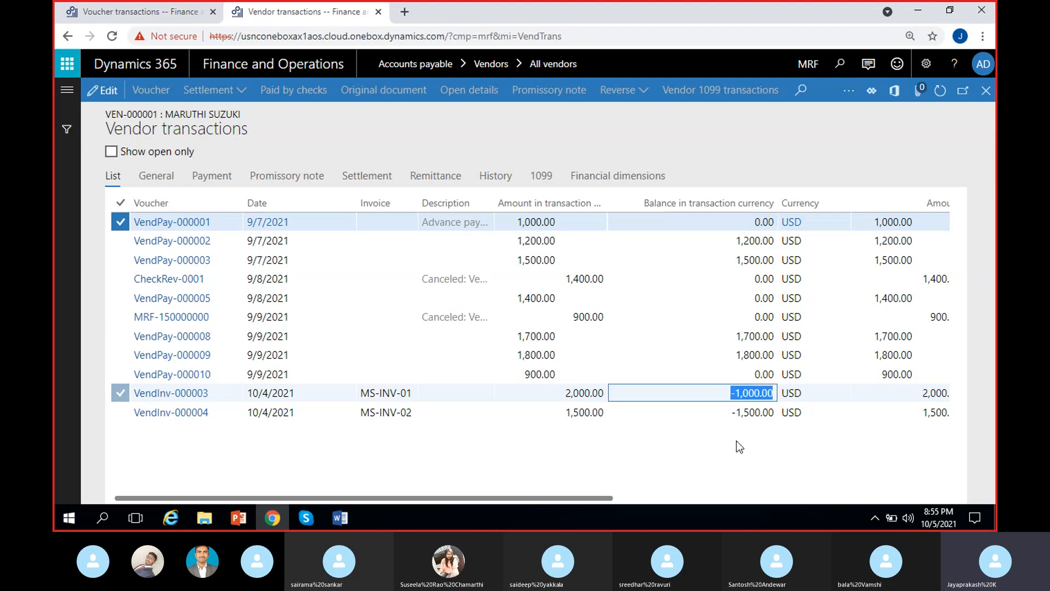
click(704, 437)
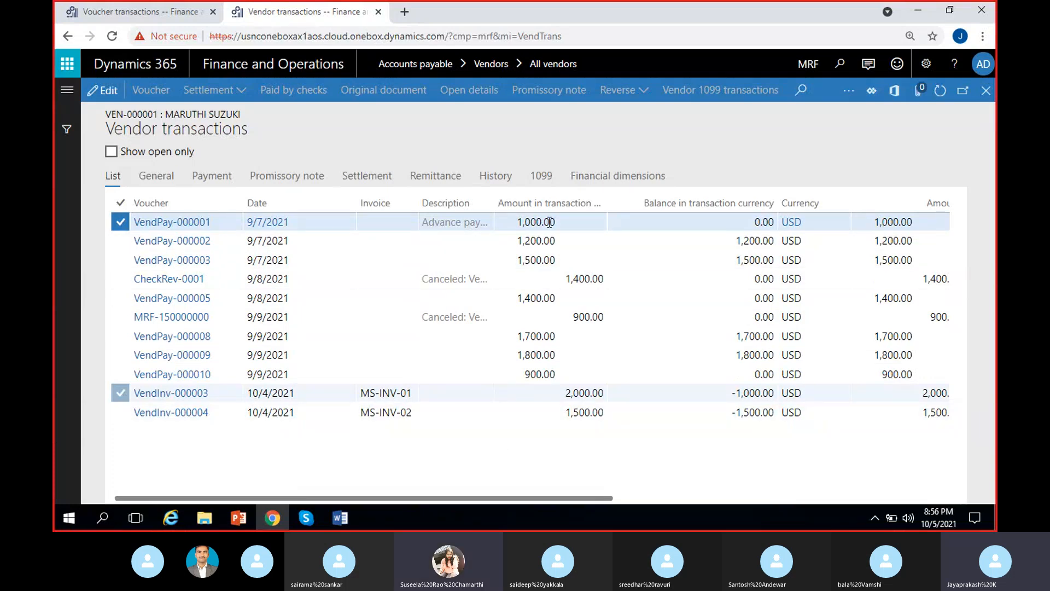
Compare the amounts in transaction currency of VendPay-000001 and VendInv-000003.
click(513, 226)
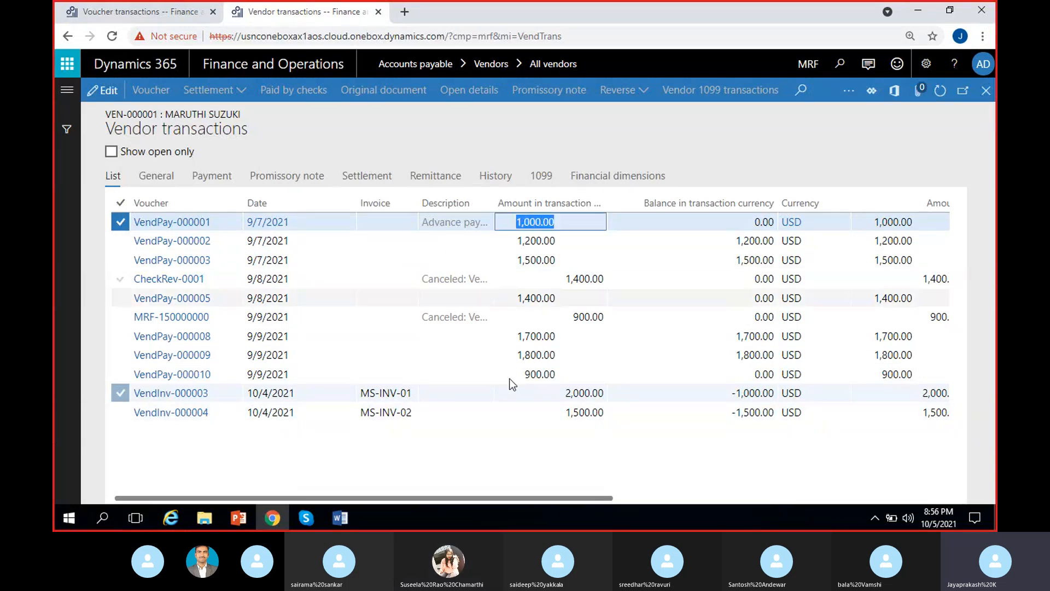
click(544, 401)
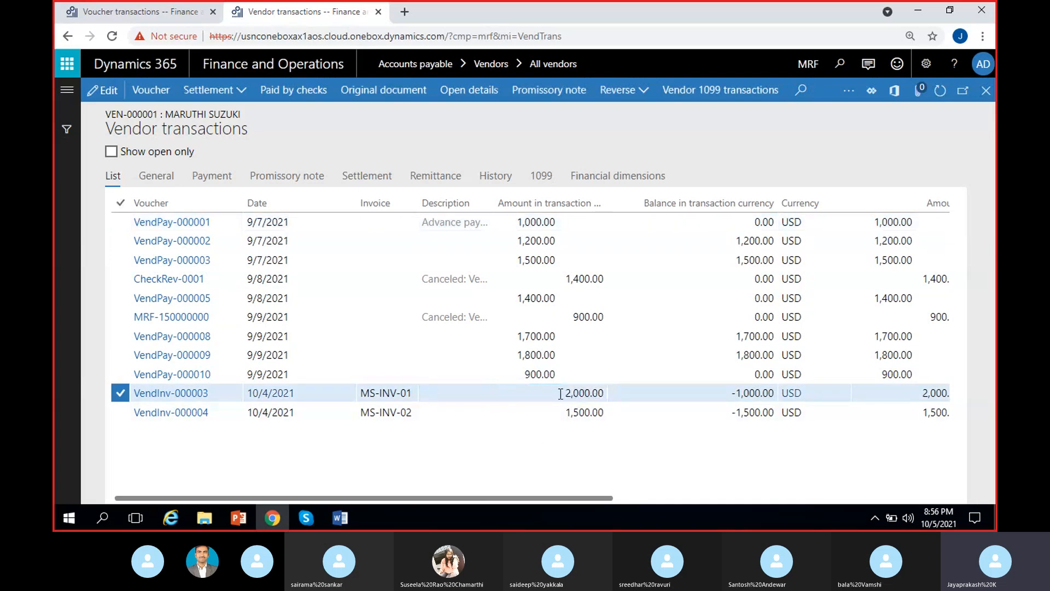
click(568, 222)
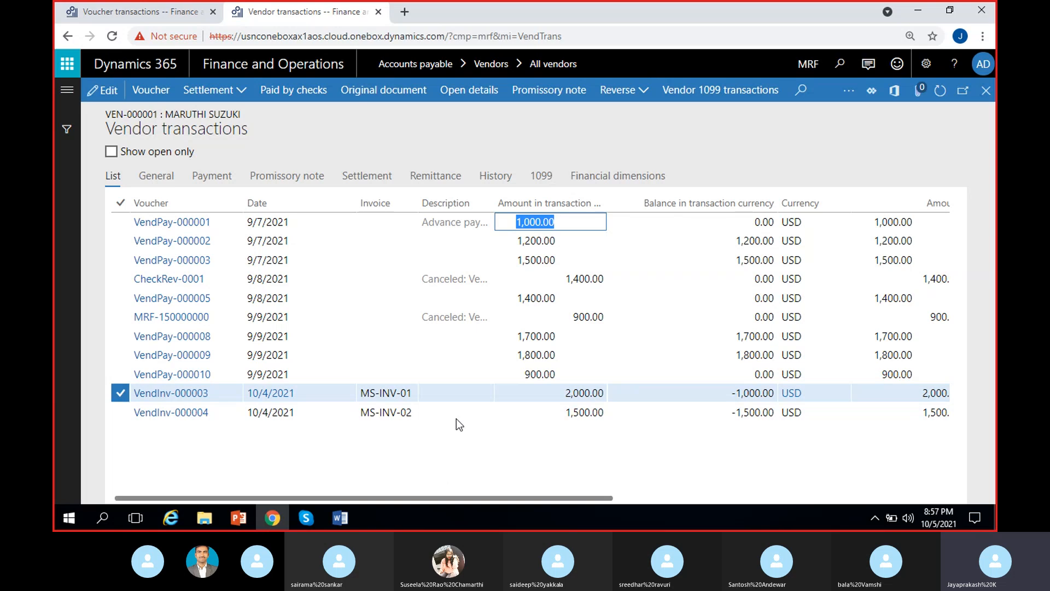
click(554, 394)
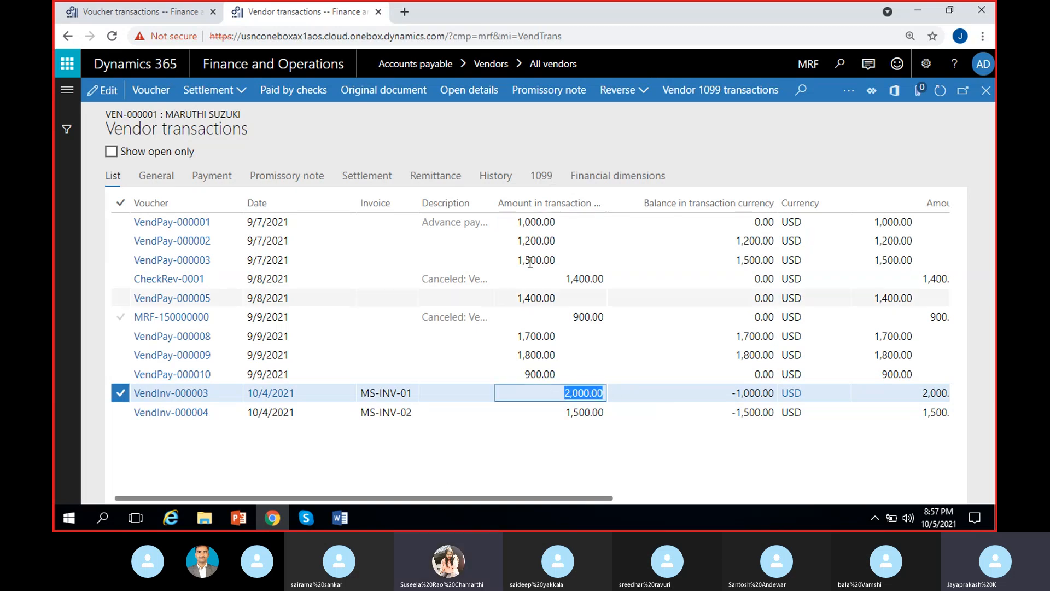
click(572, 226)
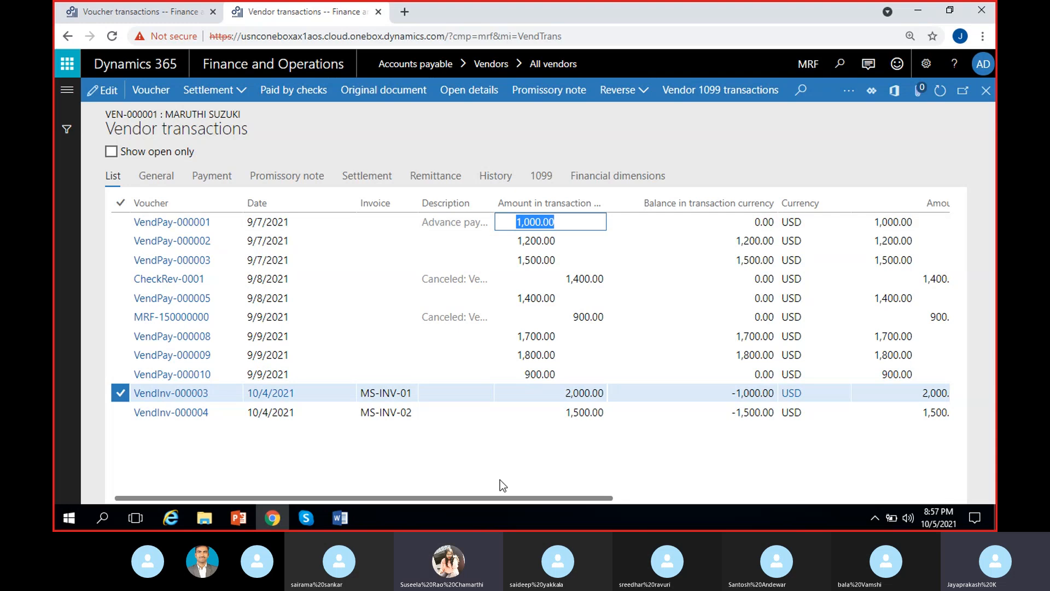
click(508, 469)
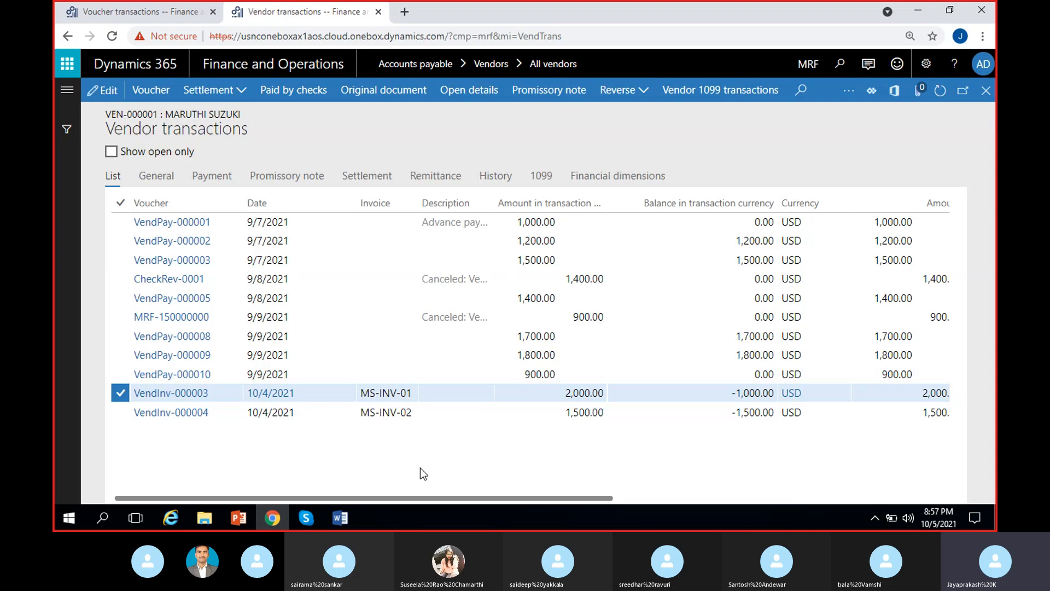
Export all of the vendor's open transactions to Excel as a download and open the downloaded workbook.
click(111, 153)
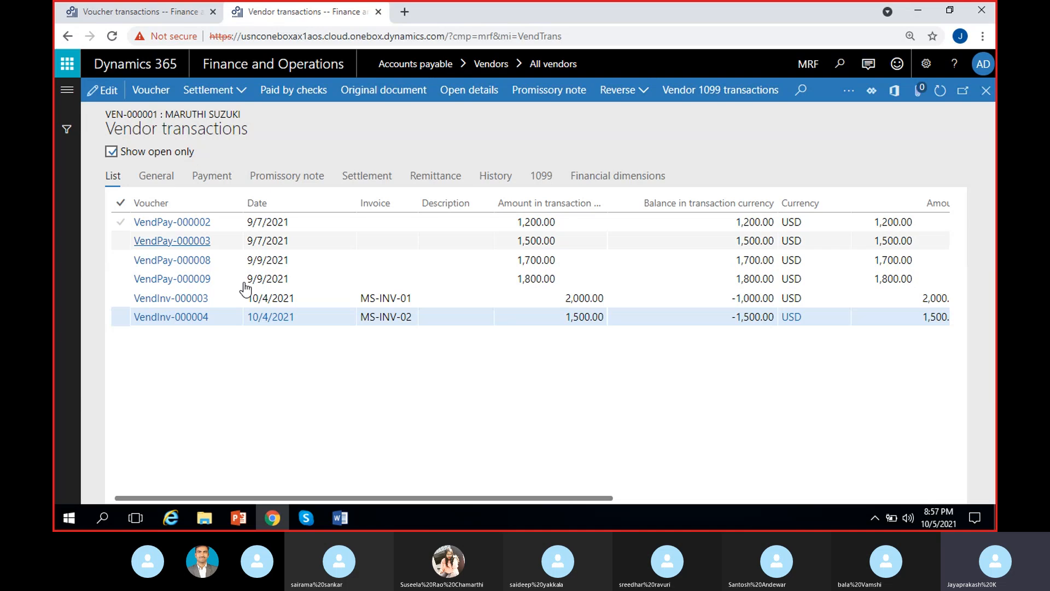
click(120, 203)
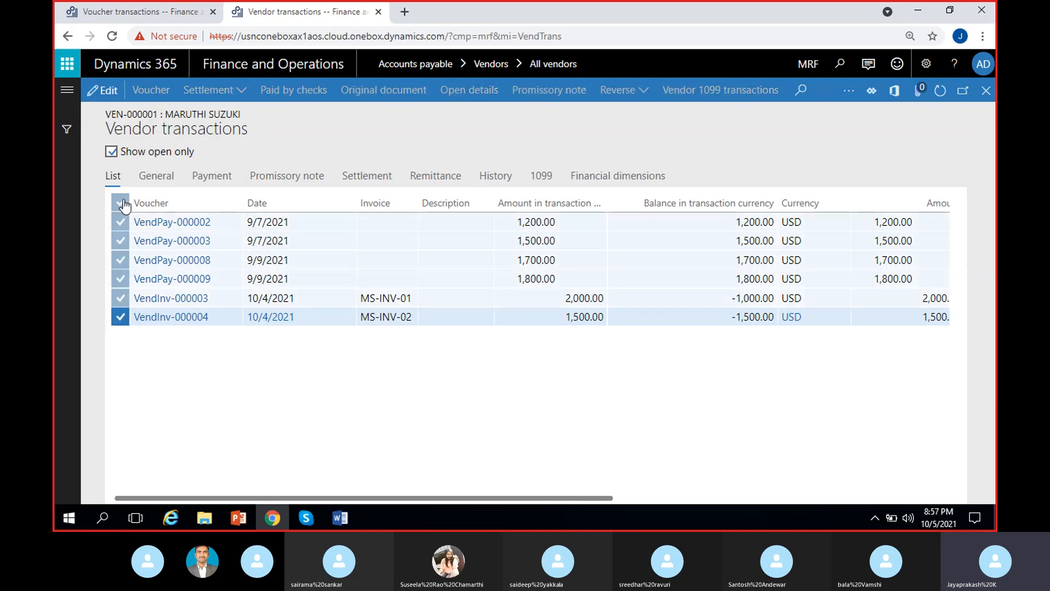
click(891, 94)
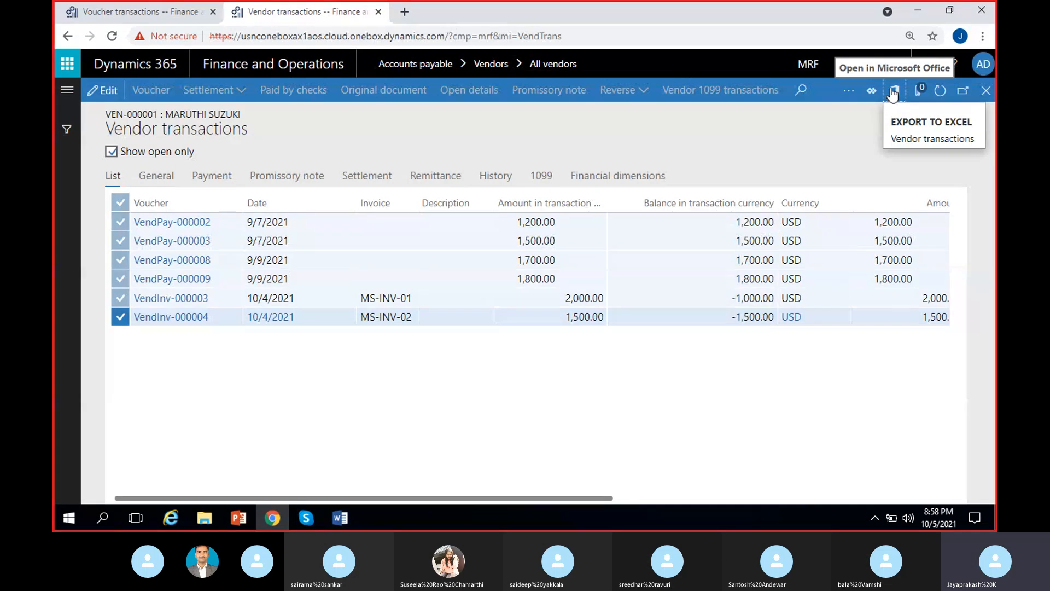
click(904, 138)
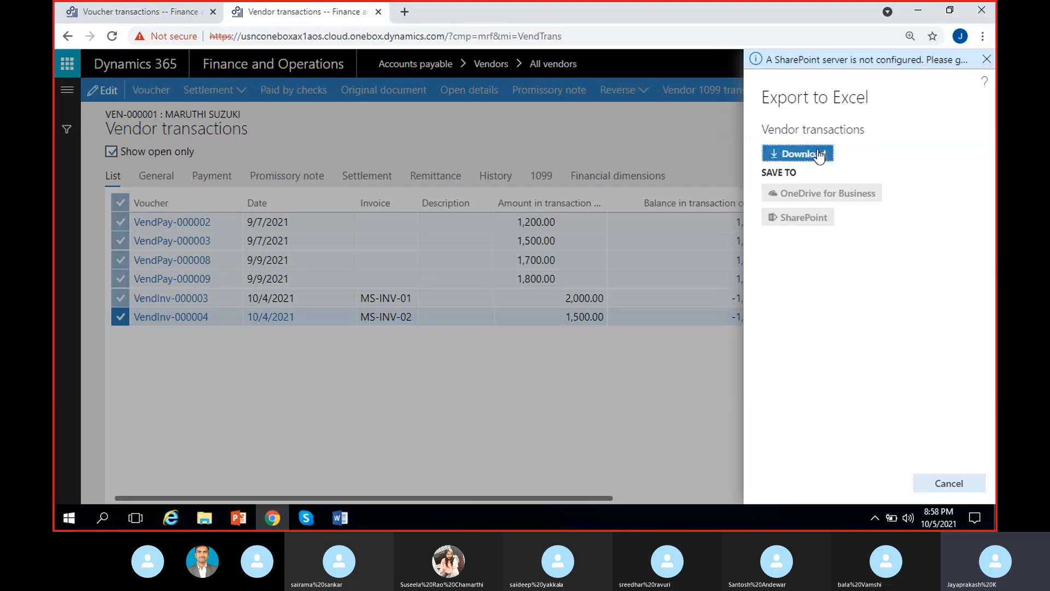
click(819, 156)
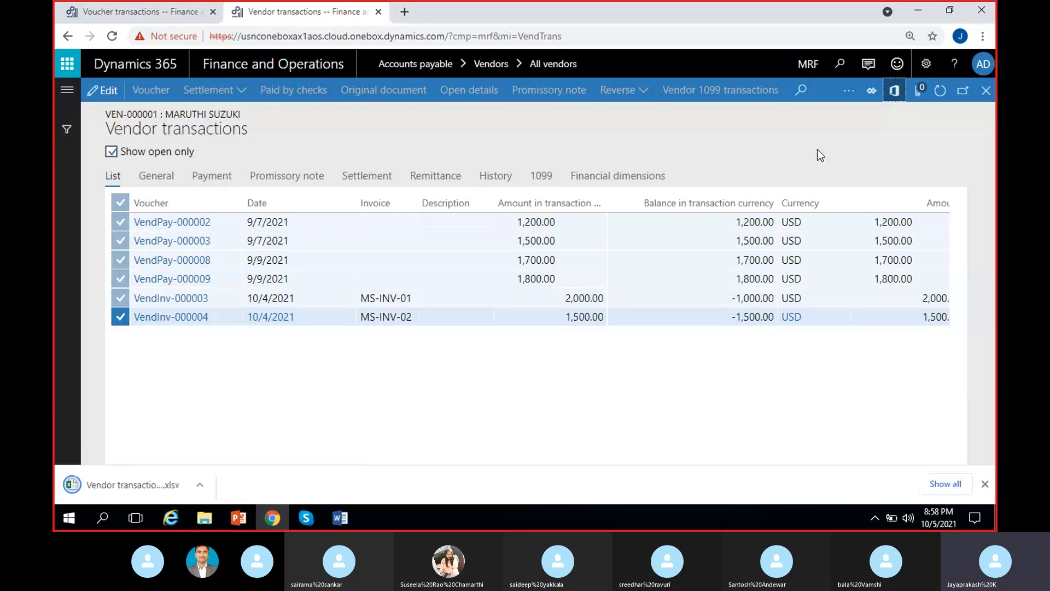
click(120, 487)
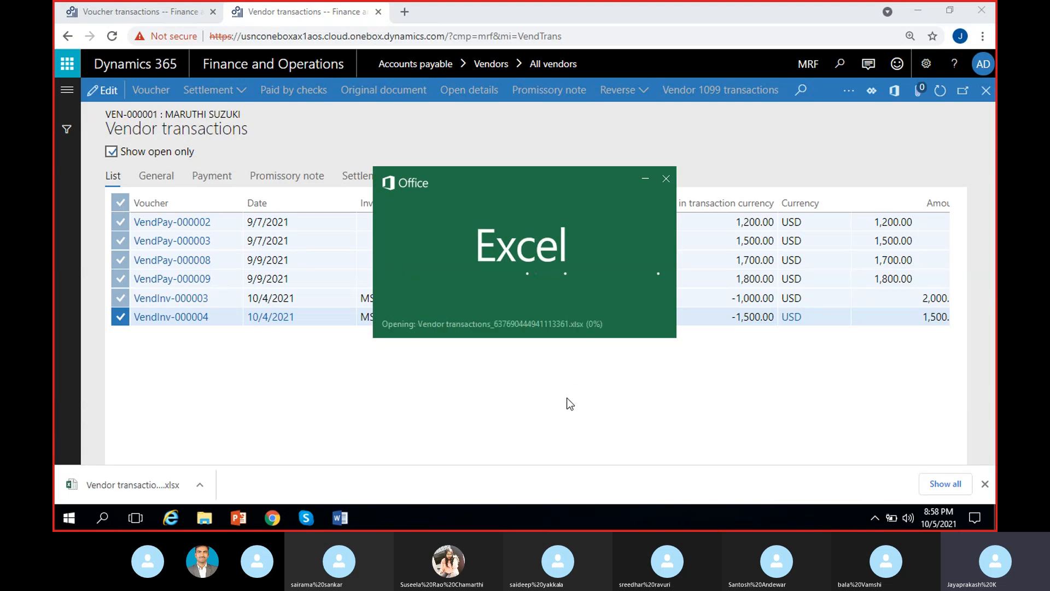
click(698, 463)
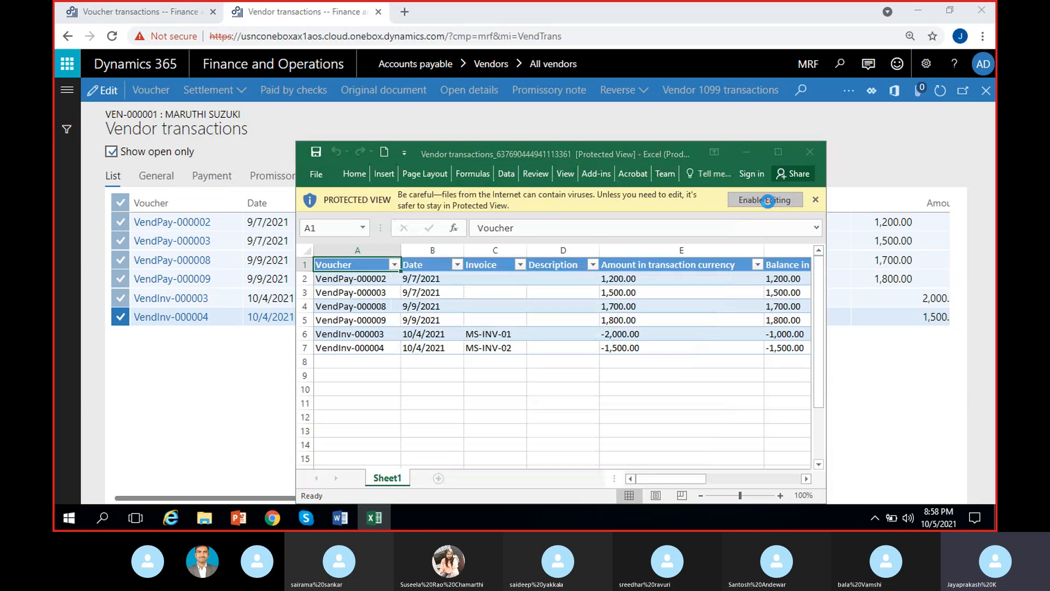
Enable editing in the exported workbook, maximize it and select the balances in transaction currency, F2:F7, to read their sum.
click(767, 200)
click(553, 30)
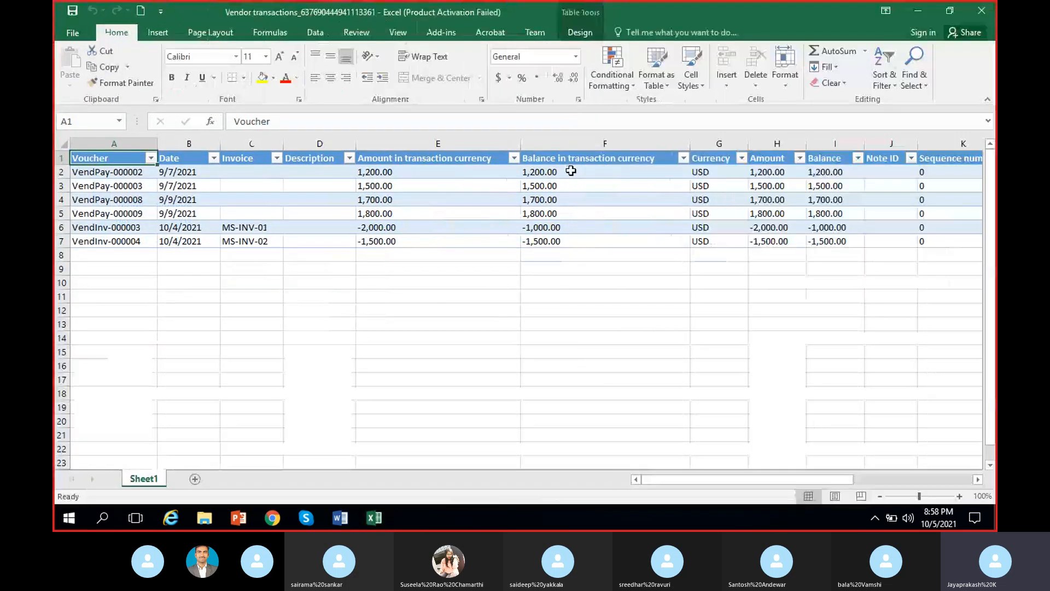
drag(570, 172, 566, 246)
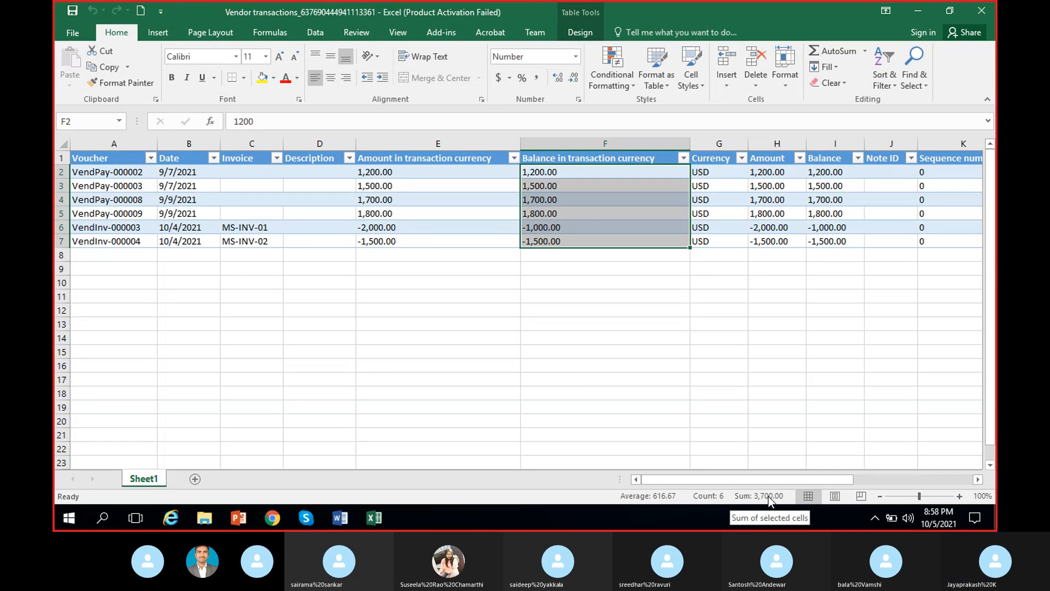
Switch back to Dynamics 365, open the Maruthi Suzuki vendor balance and check it against the balance in USD.
click(918, 14)
click(986, 90)
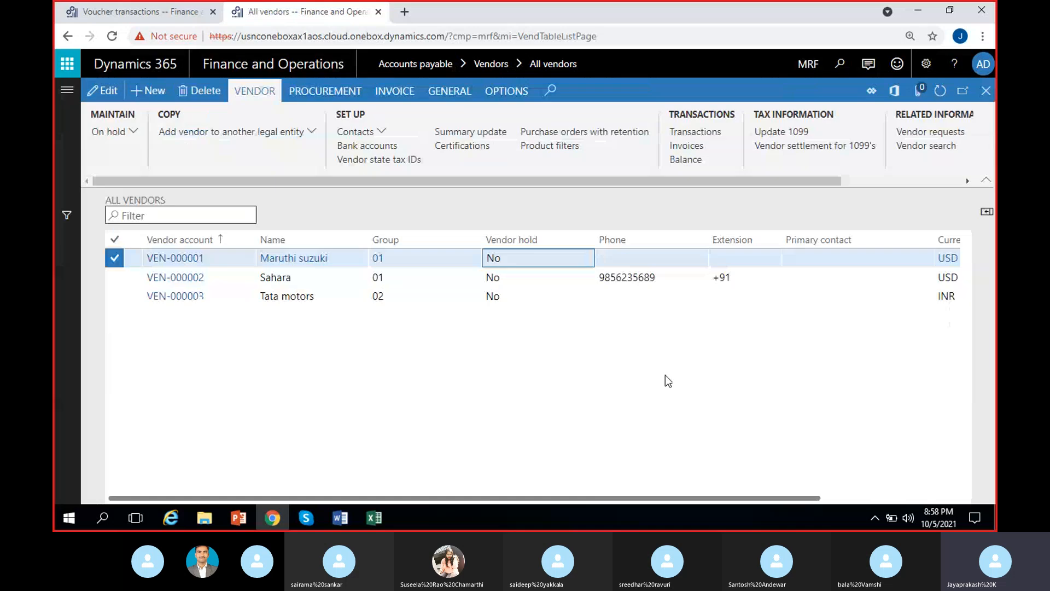
click(691, 159)
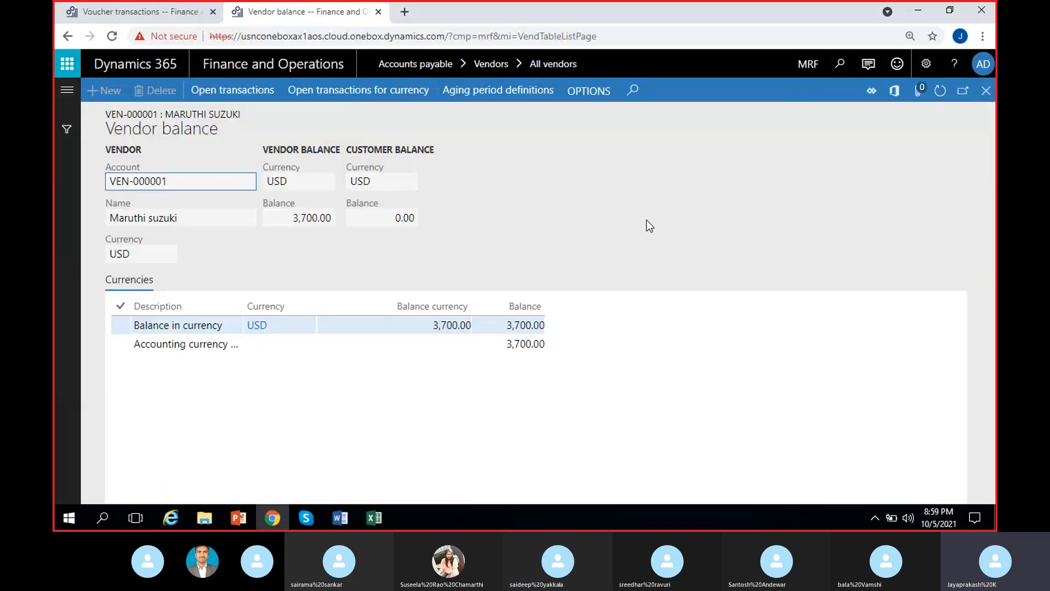
click(294, 218)
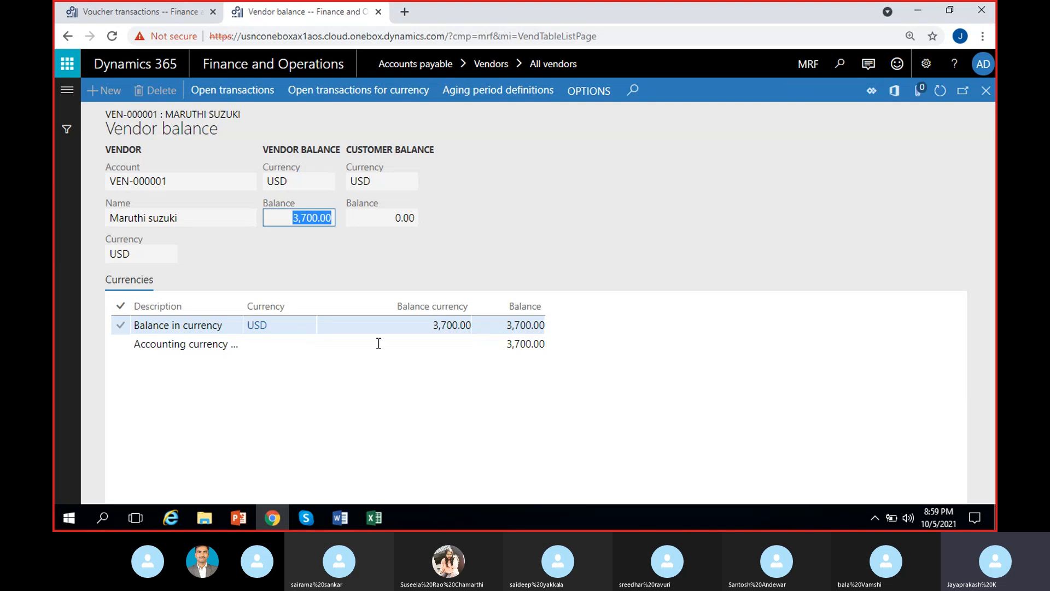
click(463, 326)
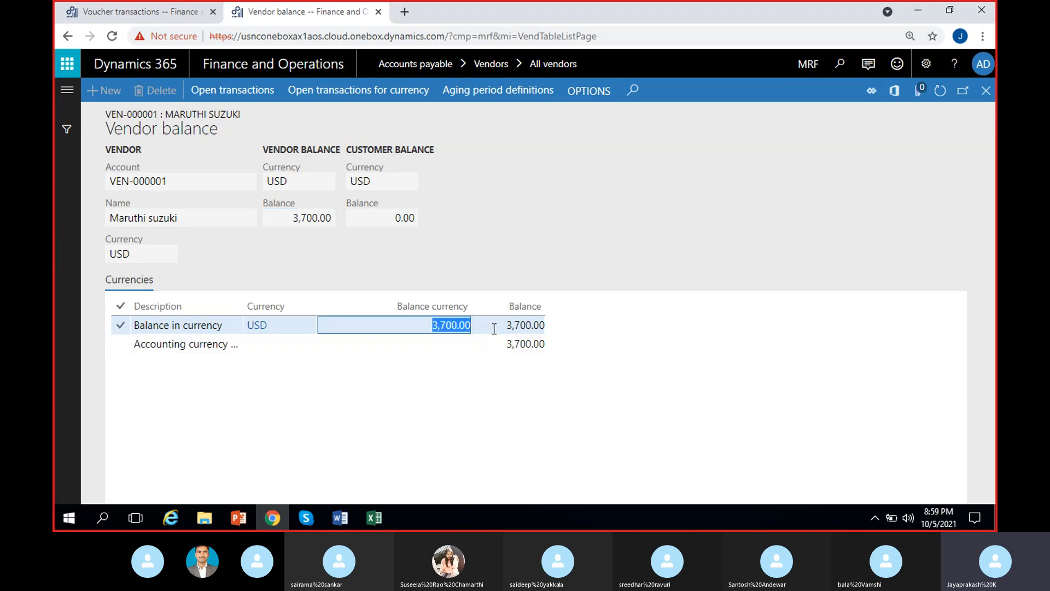
Switch to the Excel workbook and read the sums of the Balance in transaction currency and Balance columns.
click(375, 518)
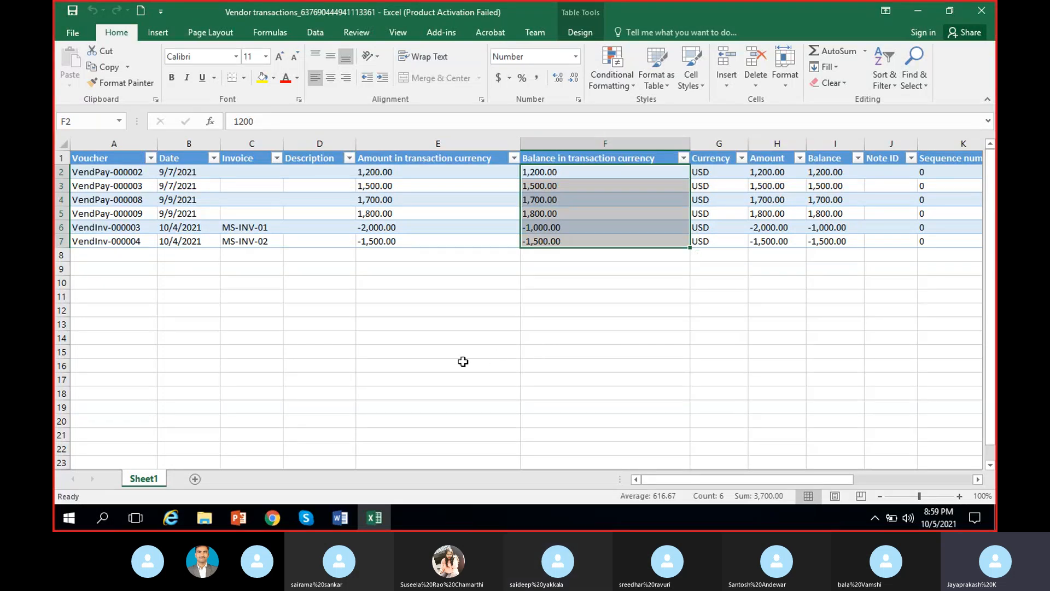
click(570, 301)
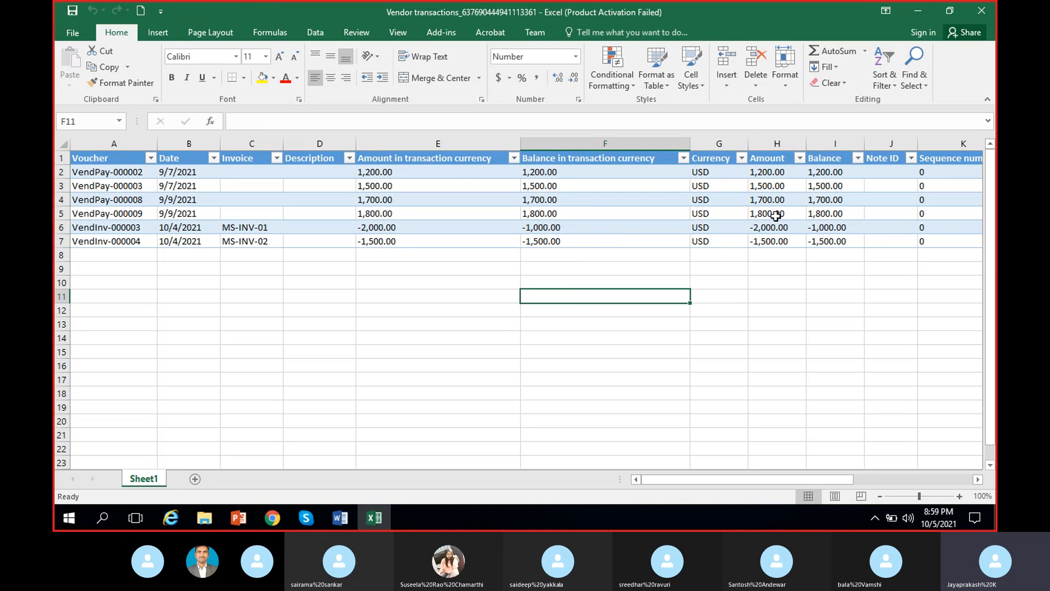
click(629, 137)
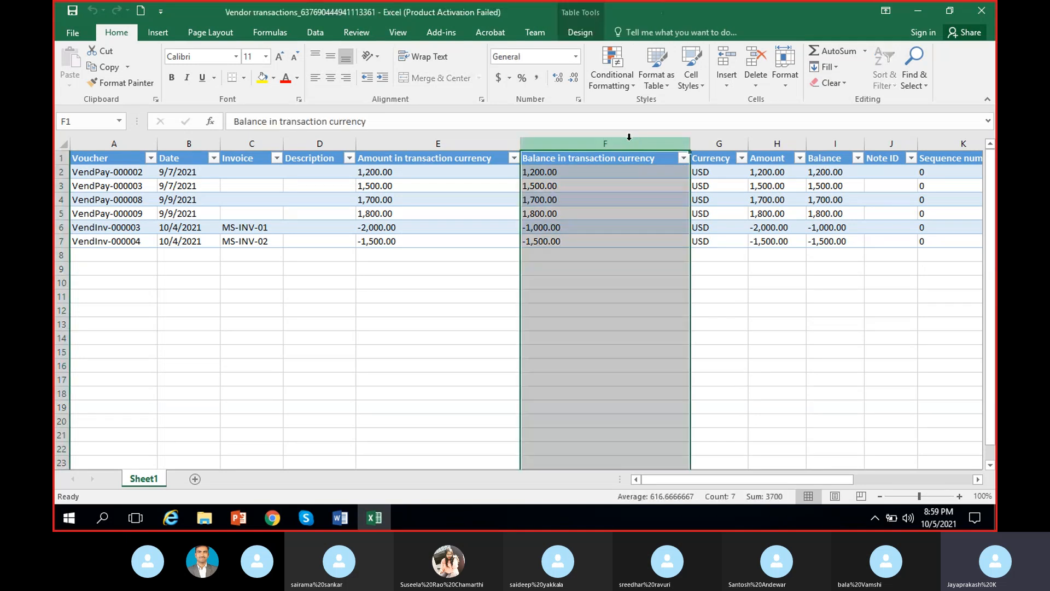
click(830, 141)
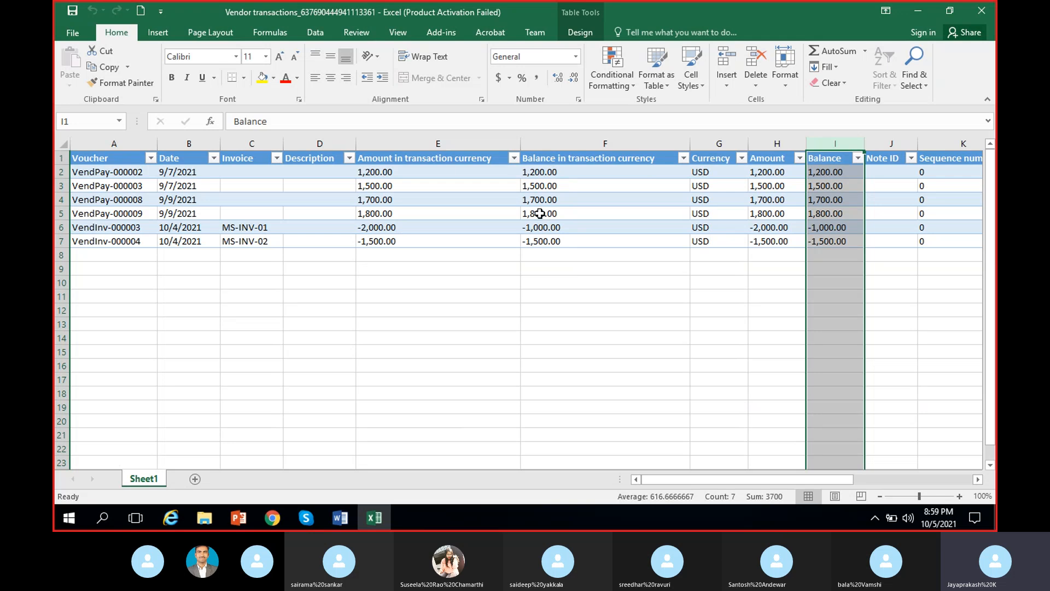
Compare the combined balance of invoices VendInv-000003 and VendInv-000004 in F6:F7 with the sum of all open balances in F2:F7.
drag(549, 225, 557, 240)
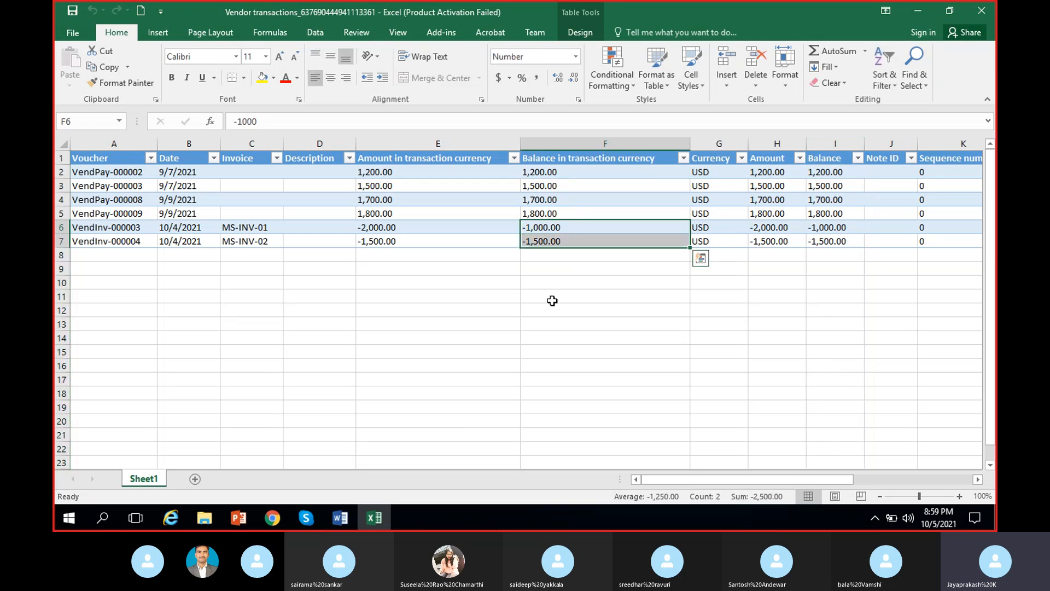
click(563, 270)
drag(566, 173, 580, 241)
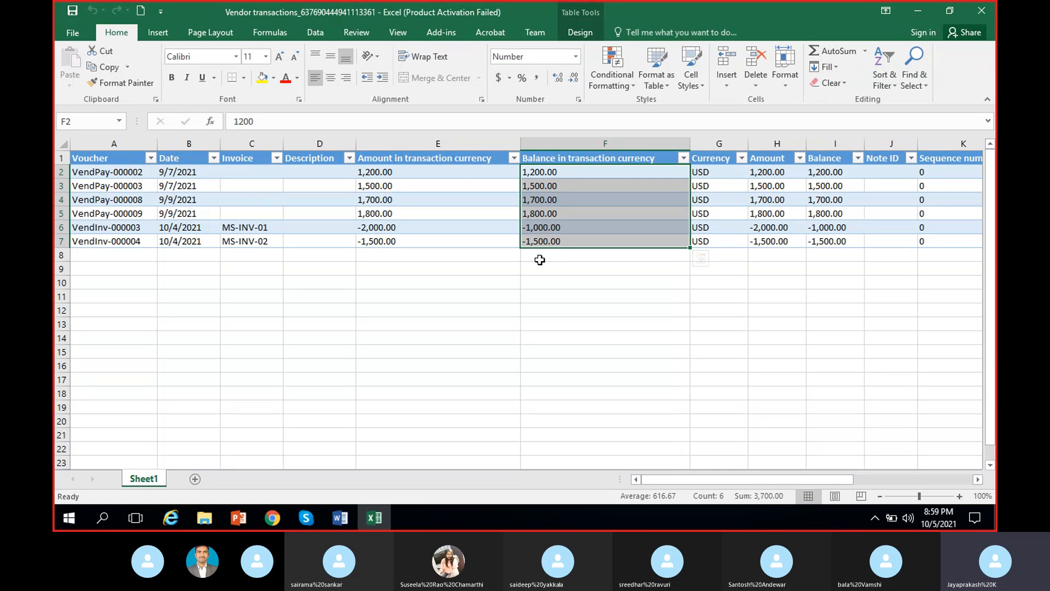
click(553, 240)
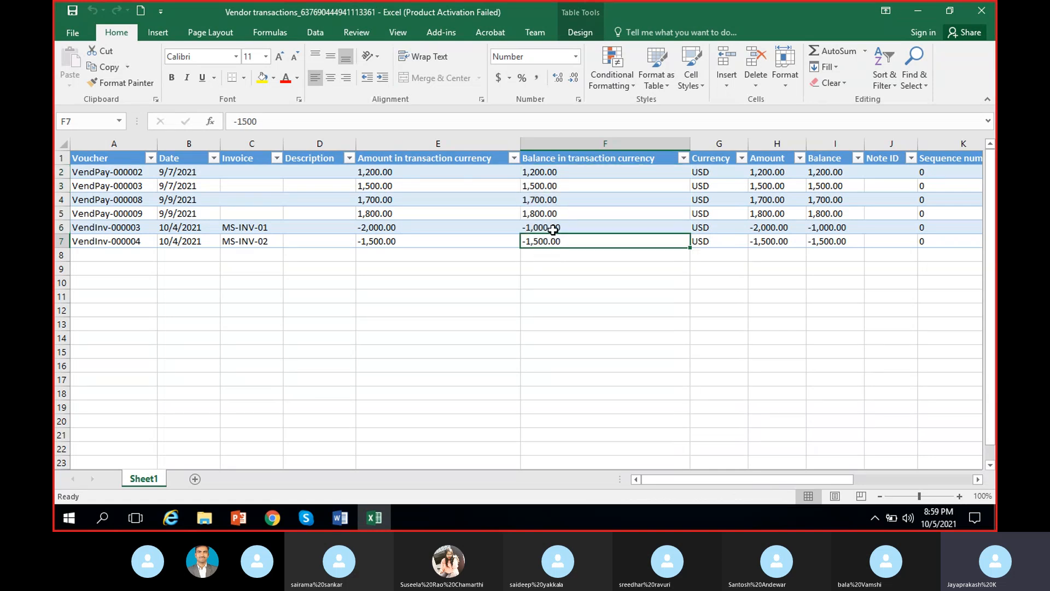
click(553, 228)
drag(564, 172, 578, 239)
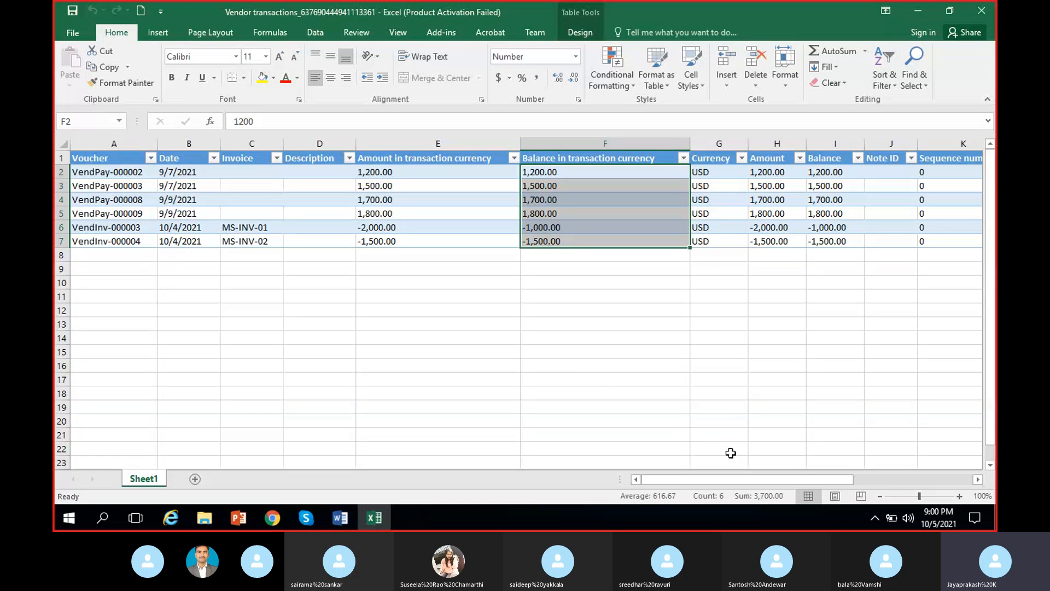
Switch back to Dynamics 365, recheck the vendor balance figure and return to the list of all vendors.
click(918, 10)
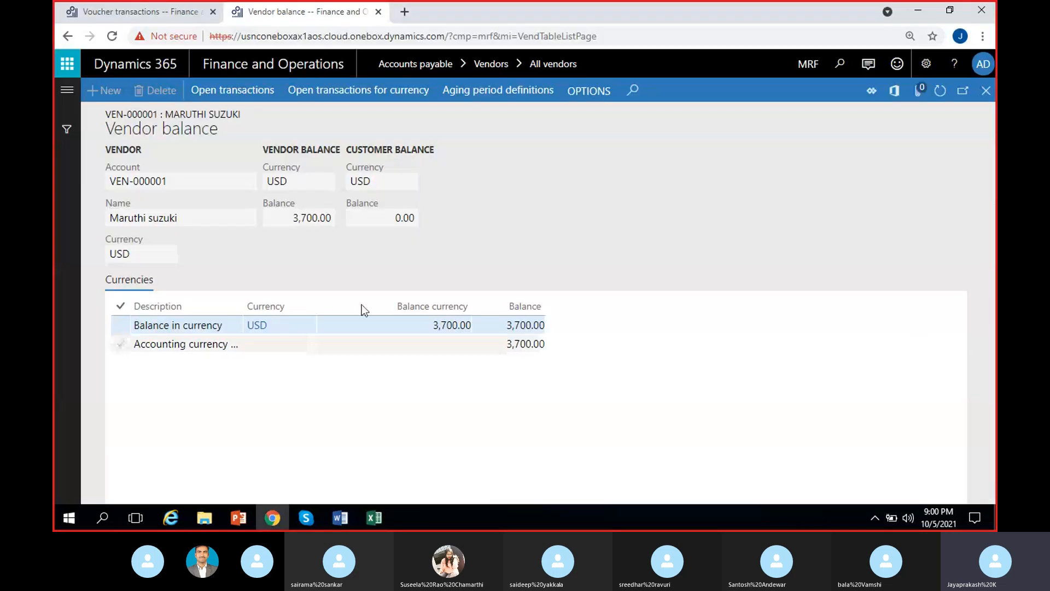
drag(294, 223, 346, 222)
click(345, 269)
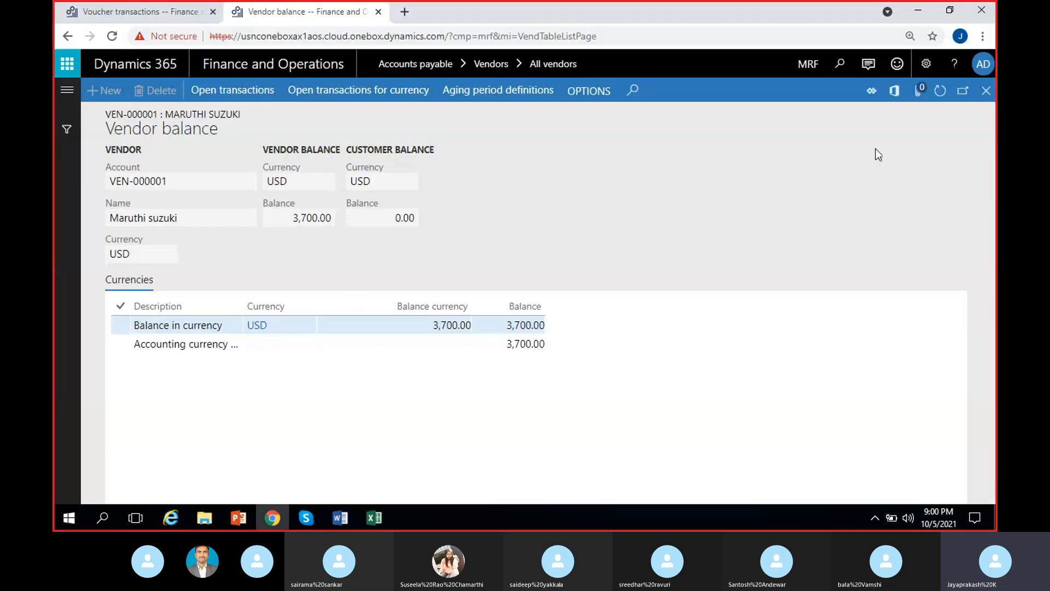
click(987, 90)
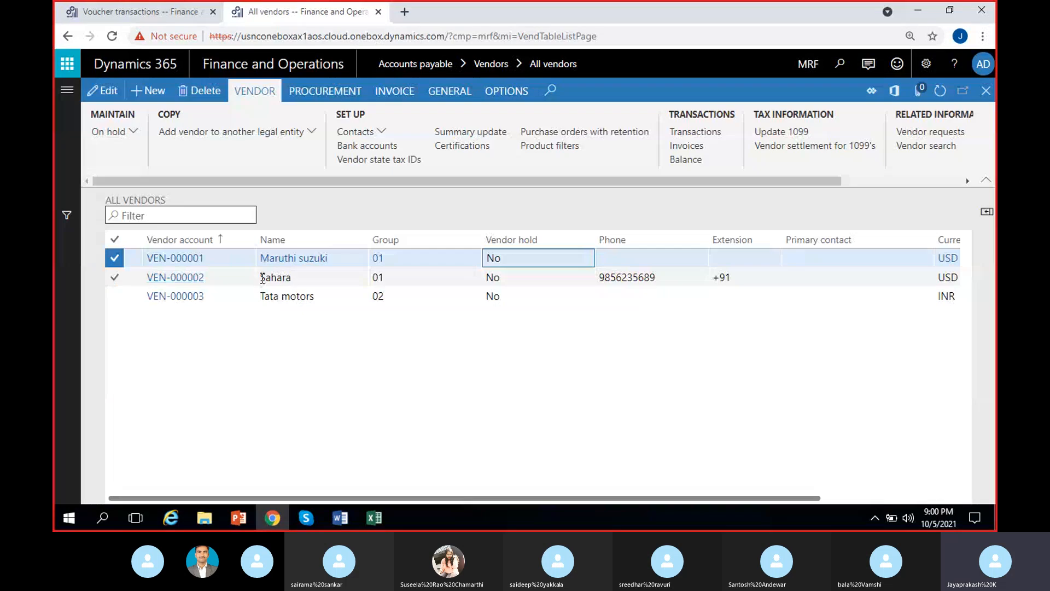
Open Maruthi Suzuki's vendor transactions, check the balances of VendPay-000001 and CheckRev-0001, and limit the list to open transactions.
click(708, 136)
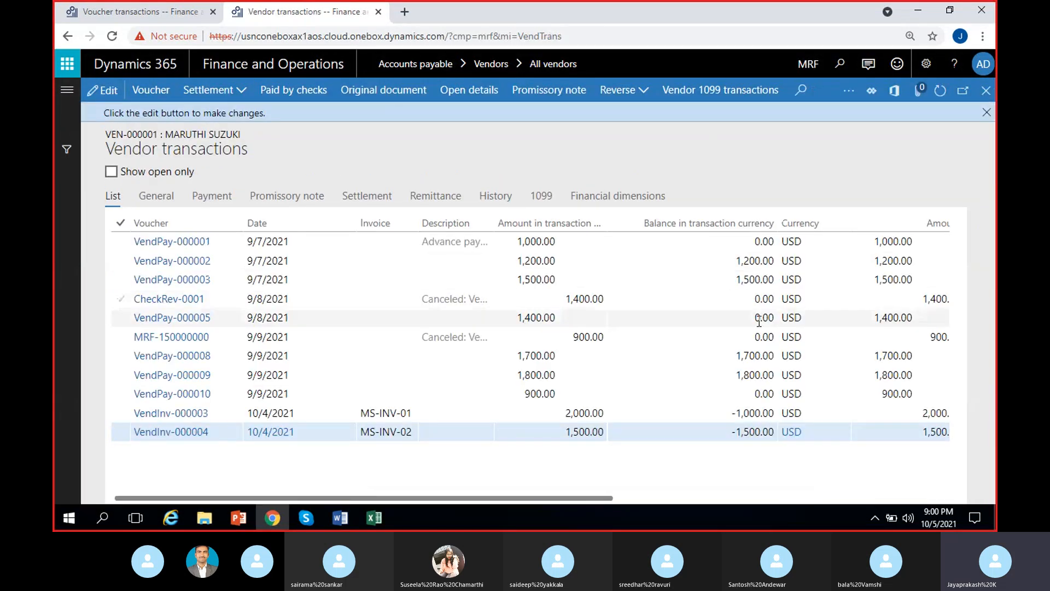
click(763, 241)
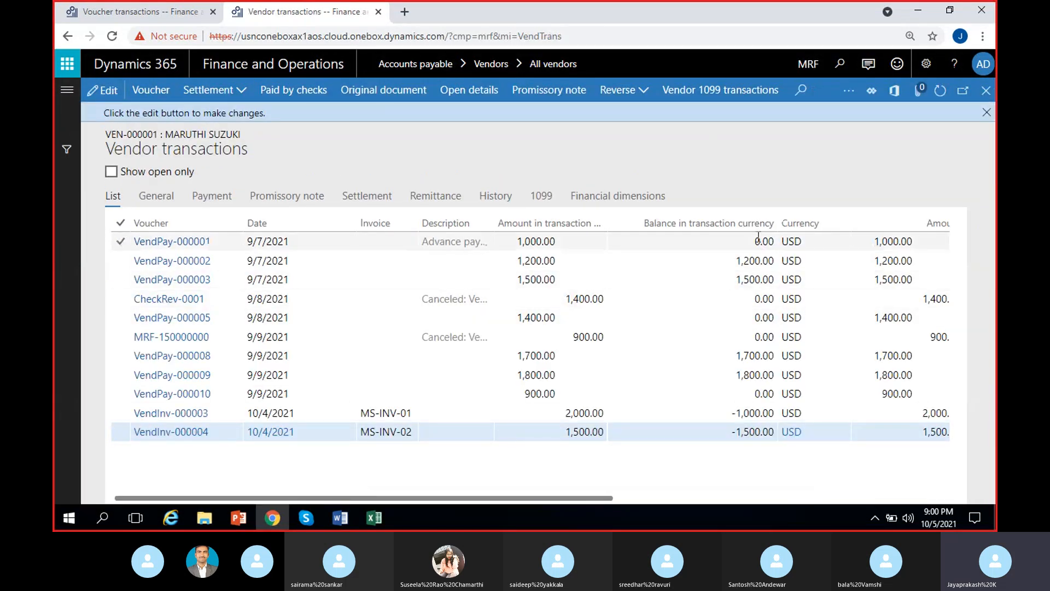
click(756, 298)
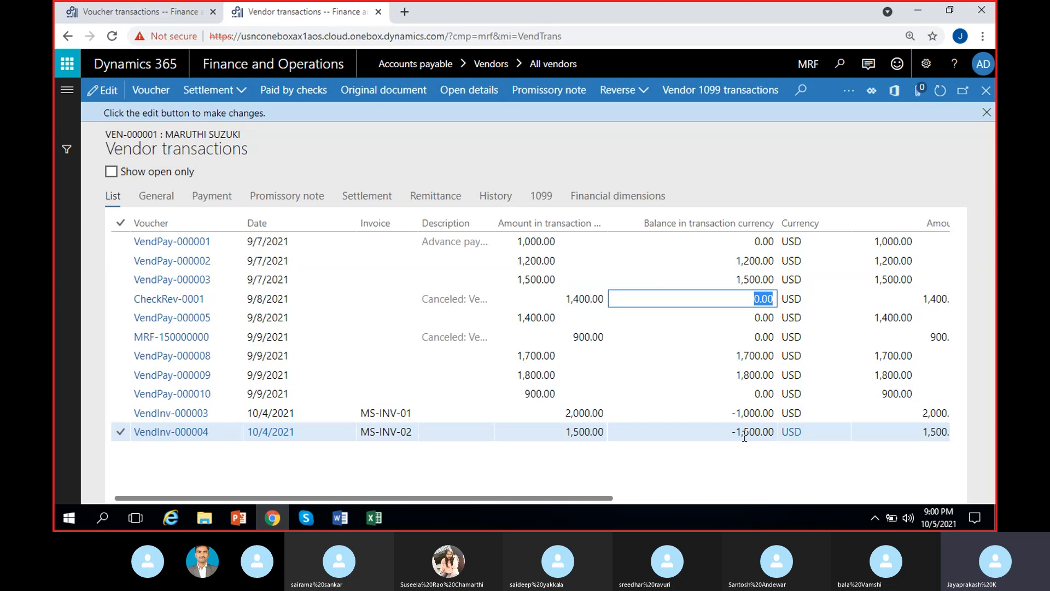
click(112, 172)
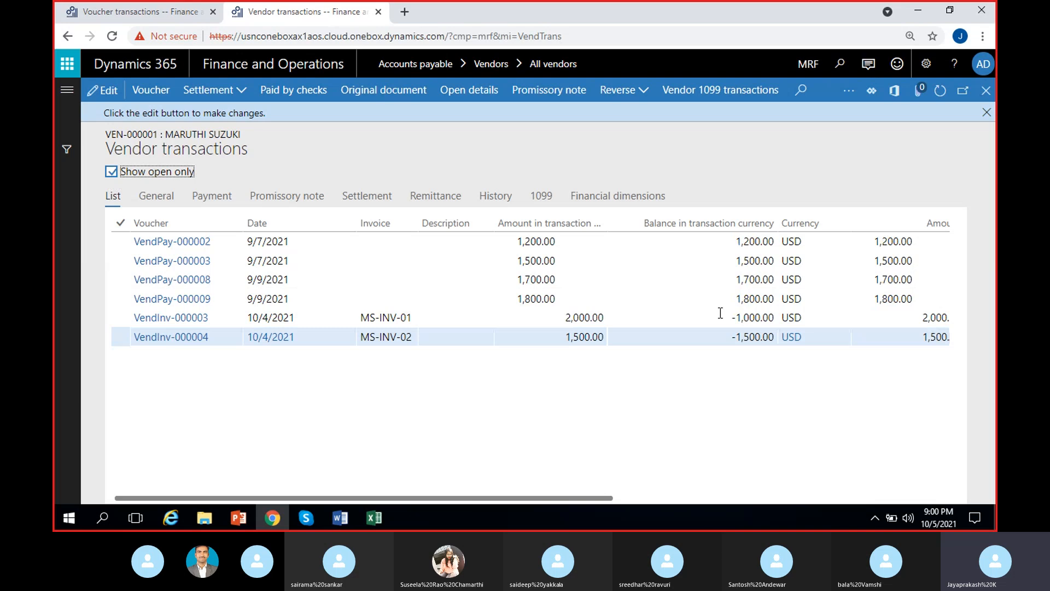
click(987, 112)
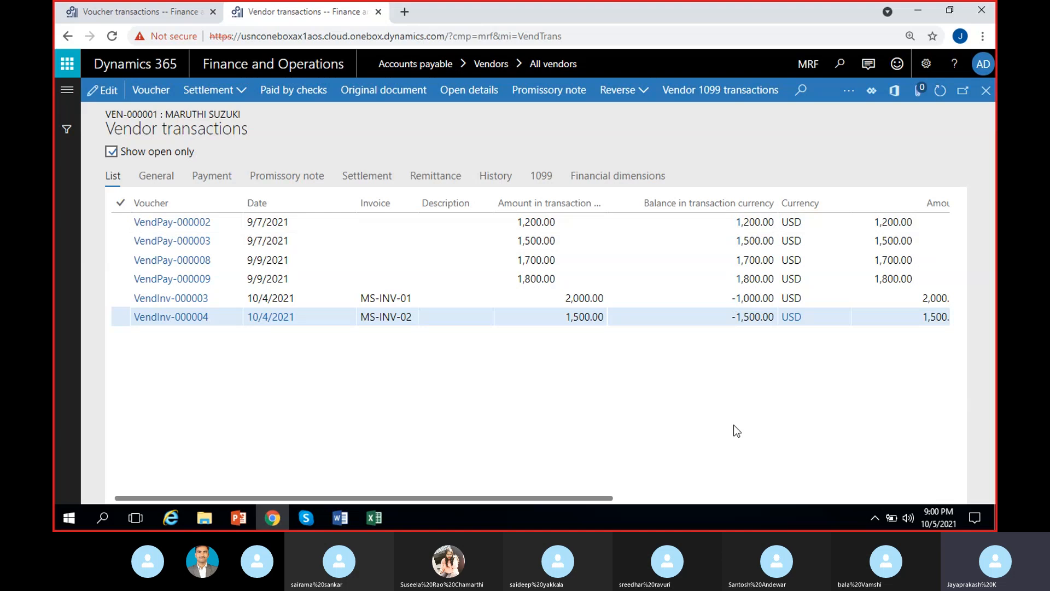
Examine the amount and balance in transaction currency of invoice MS-INV-01 alongside payment VendPay-000002.
drag(601, 499, 683, 495)
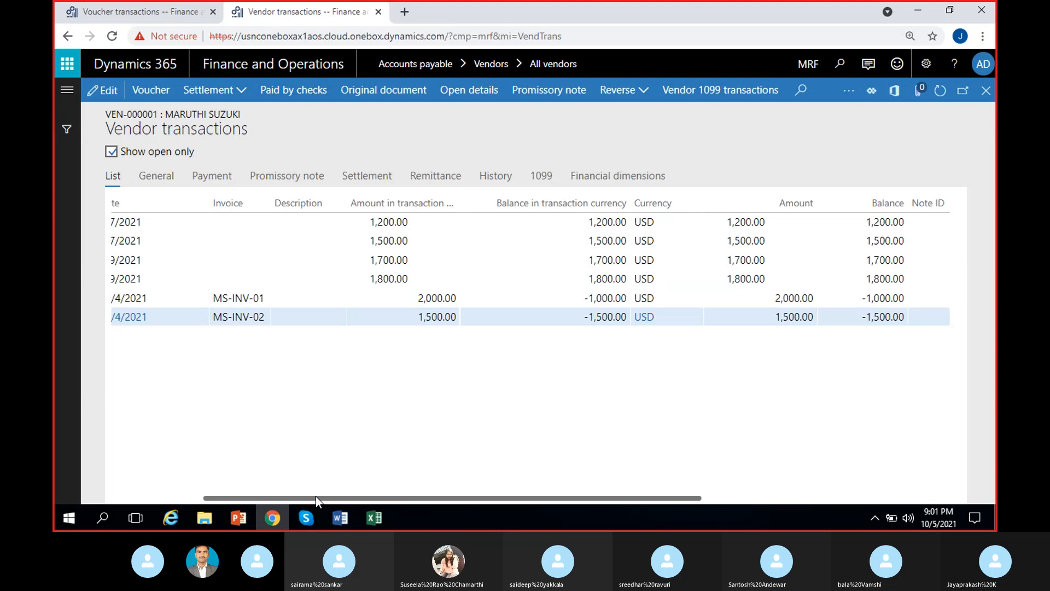
click(314, 517)
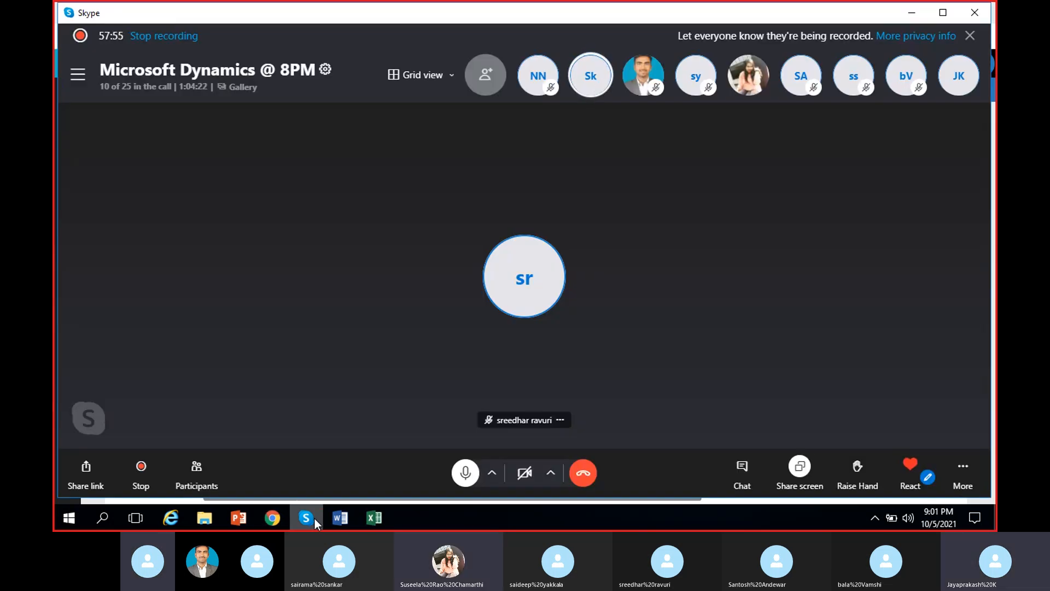
click(314, 517)
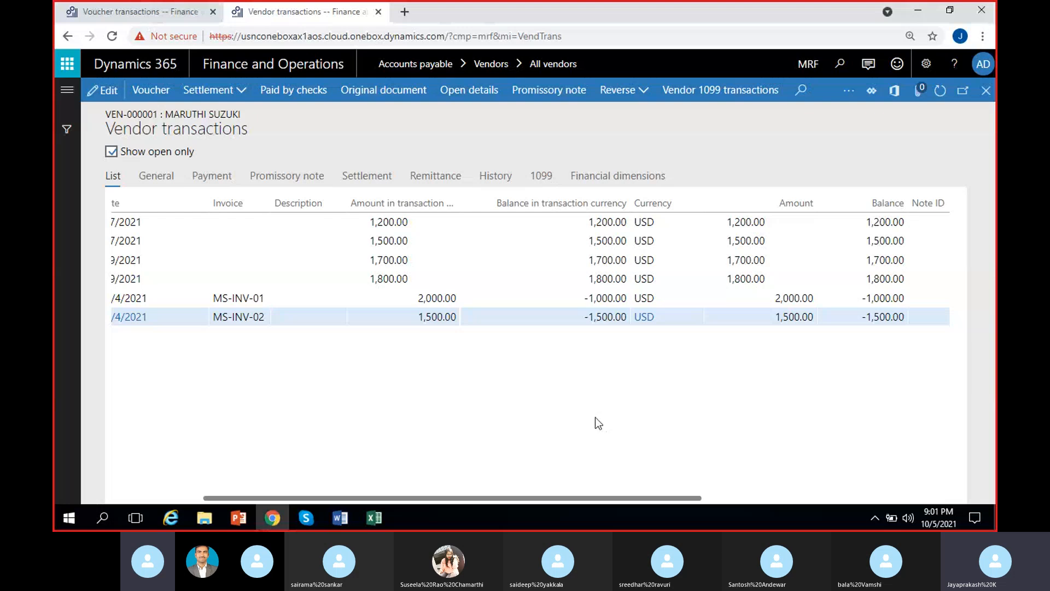
click(450, 298)
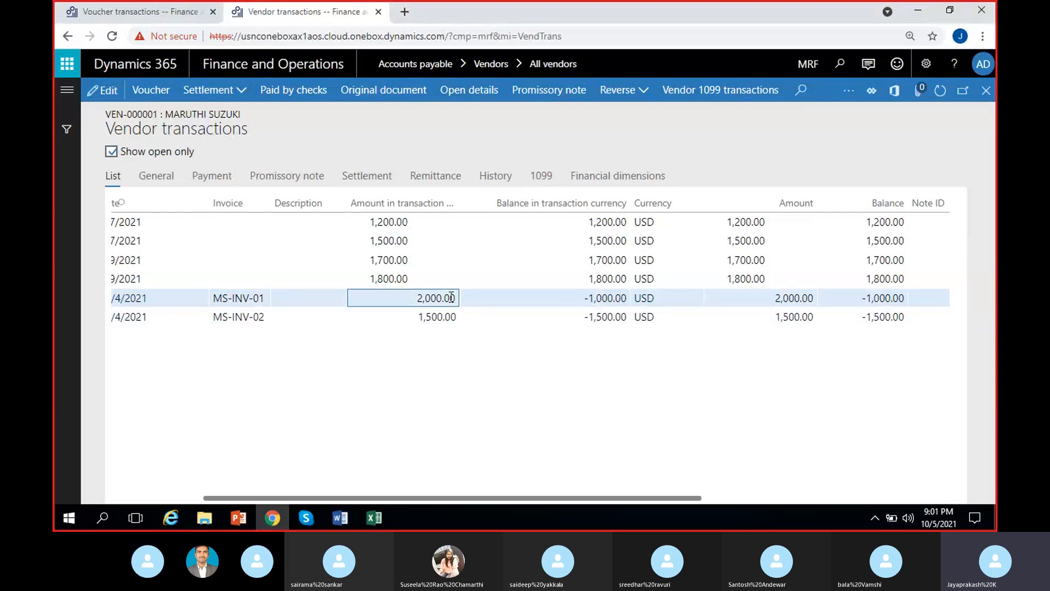
click(593, 298)
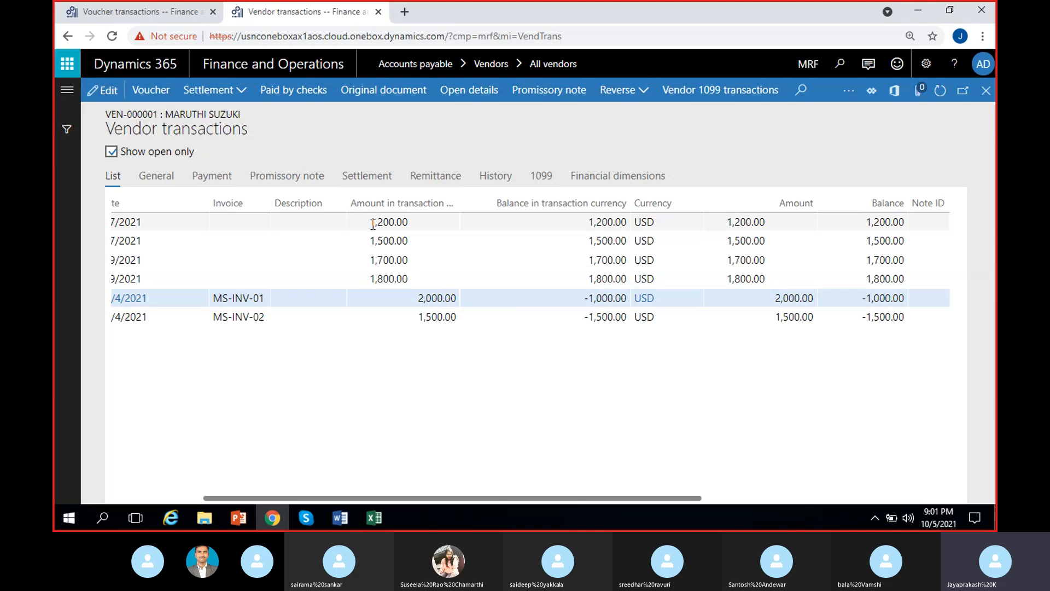
click(422, 225)
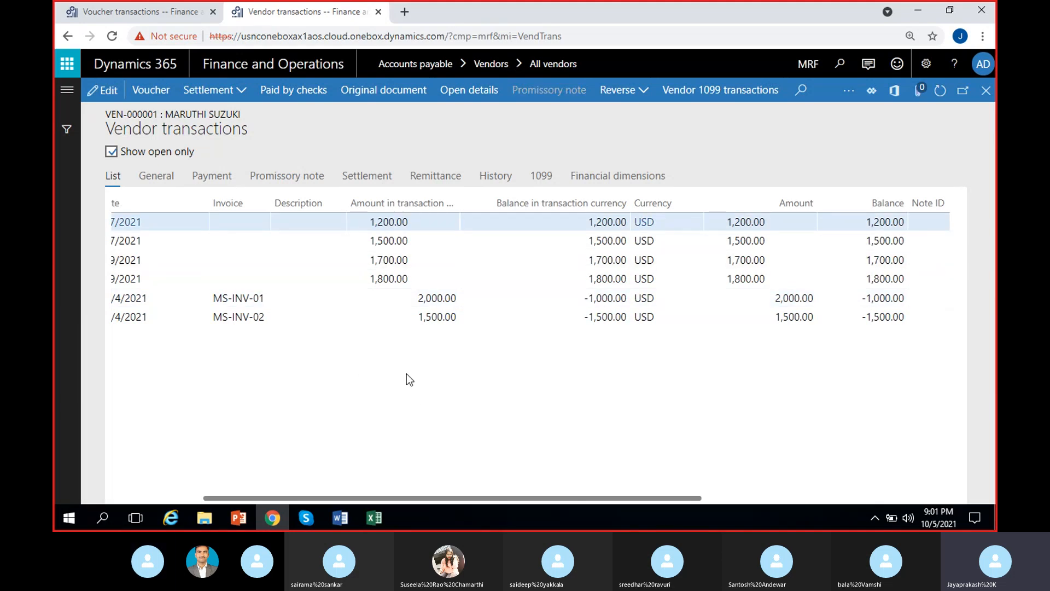
click(416, 298)
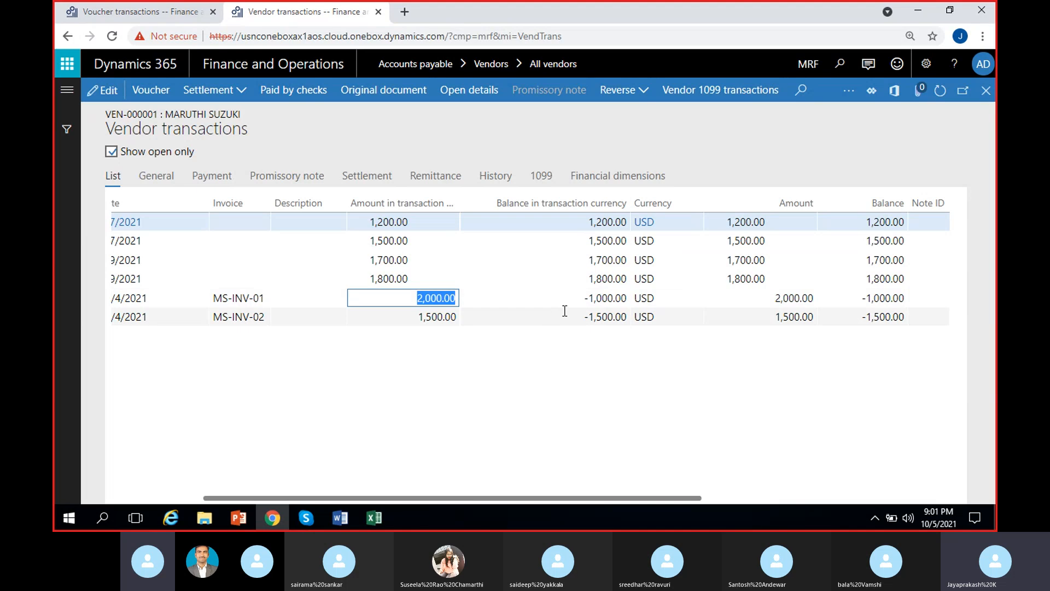
click(628, 300)
click(475, 459)
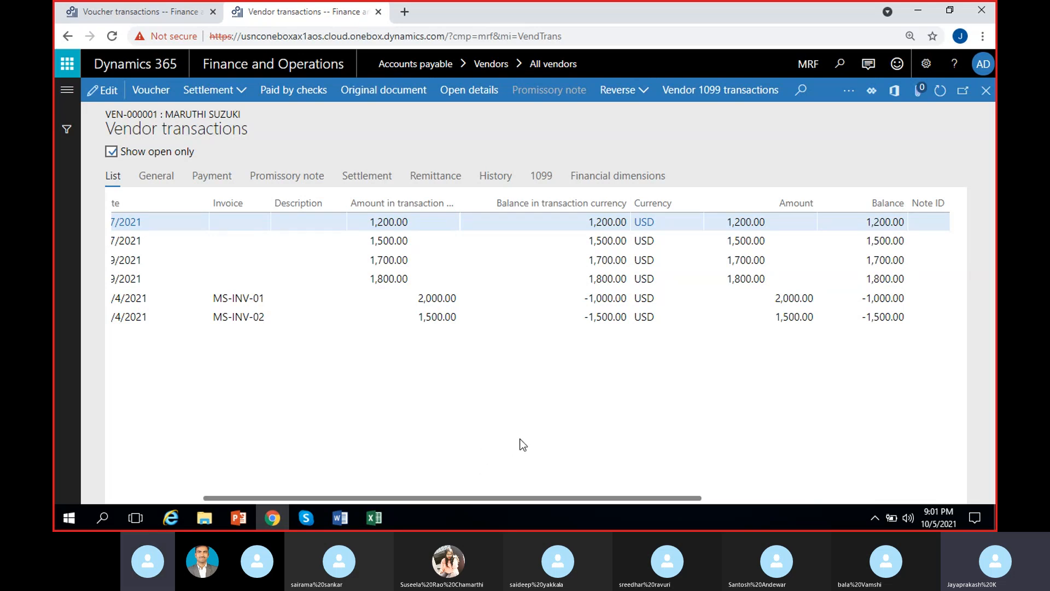
Compare the original amount and open balance of invoice MS-INV-01 with the amount and open balance of payment VendPay-000002.
drag(493, 497, 446, 496)
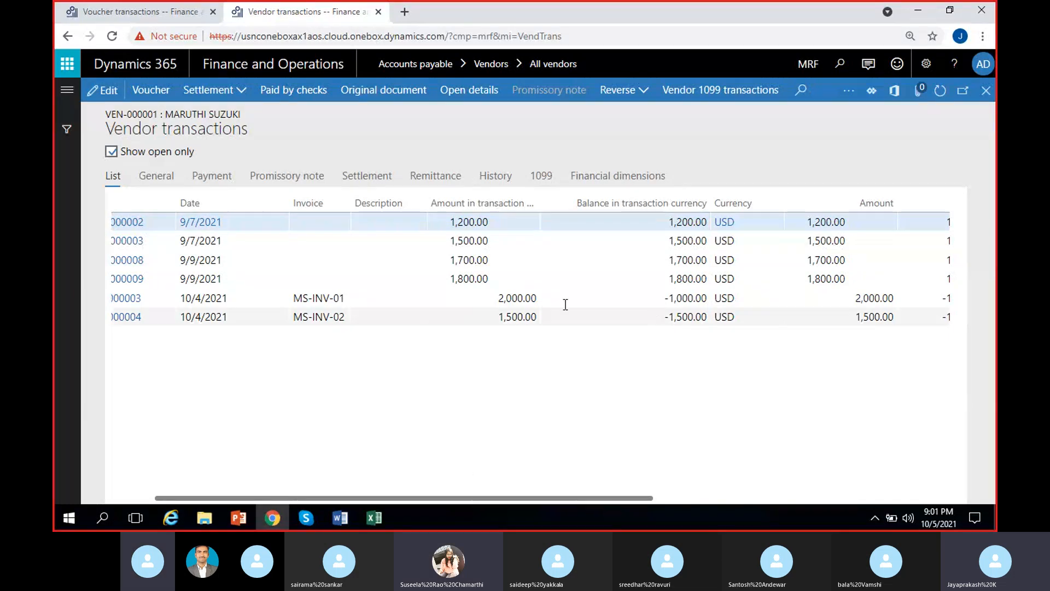
click(488, 299)
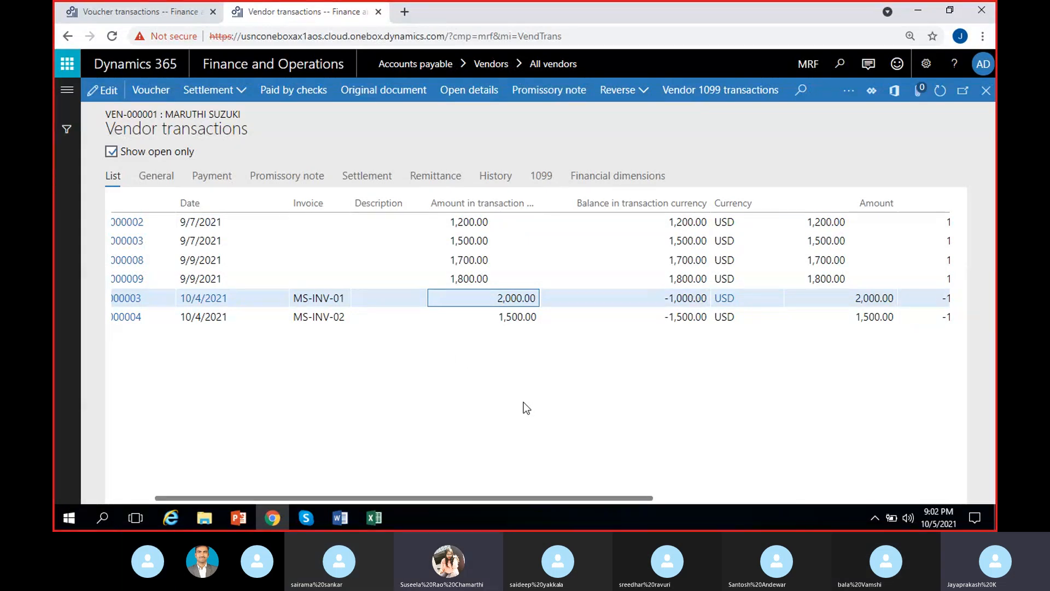
click(663, 299)
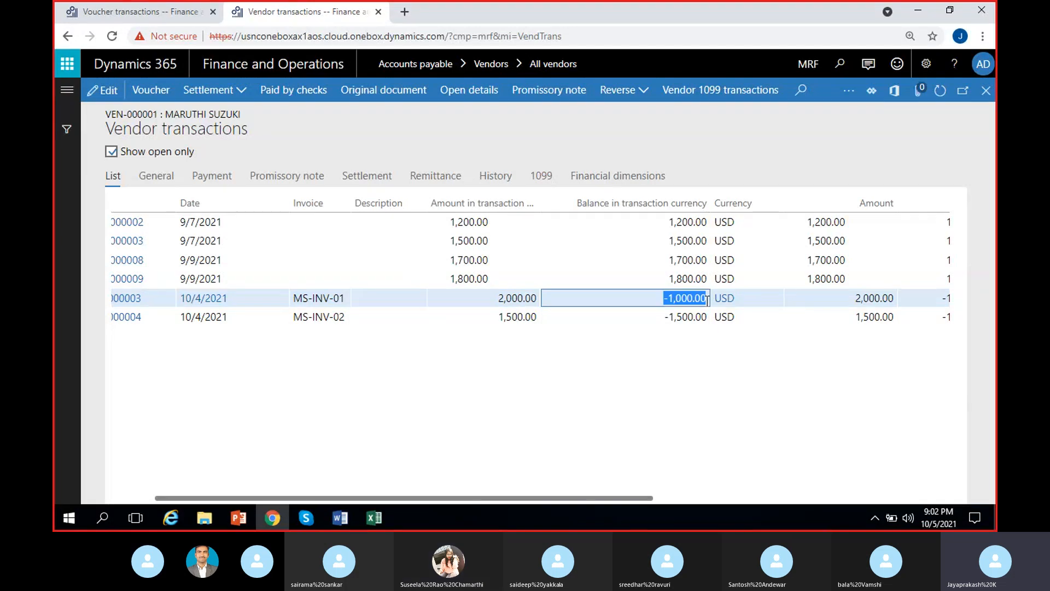
click(665, 381)
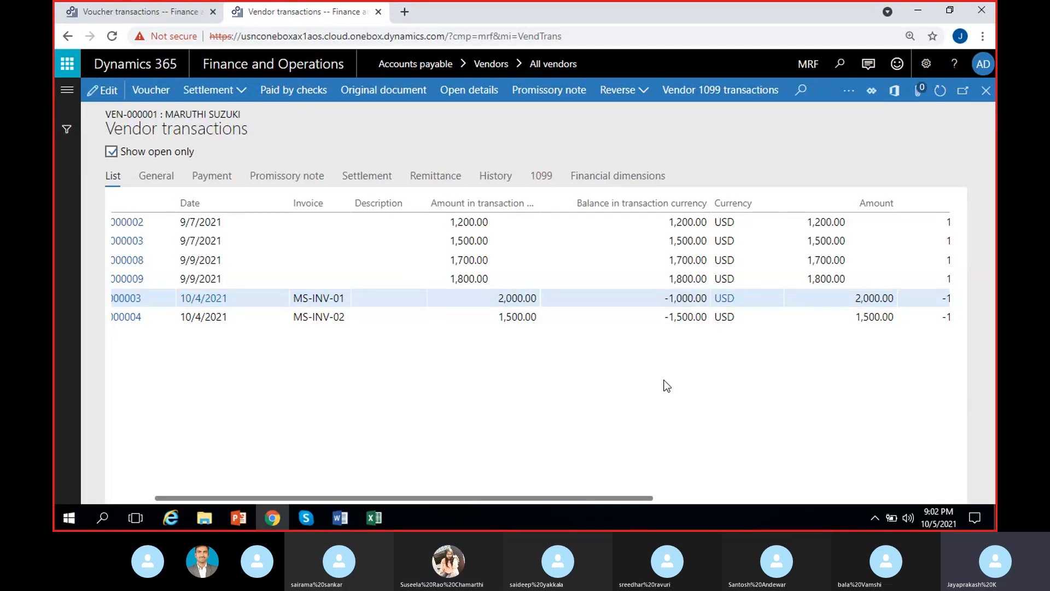
click(505, 220)
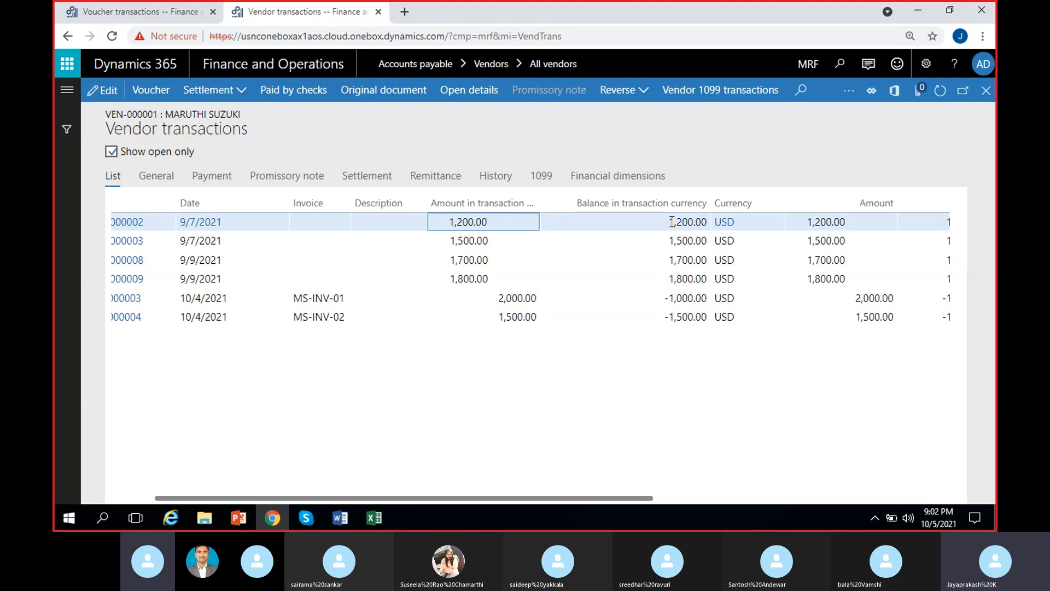
click(702, 221)
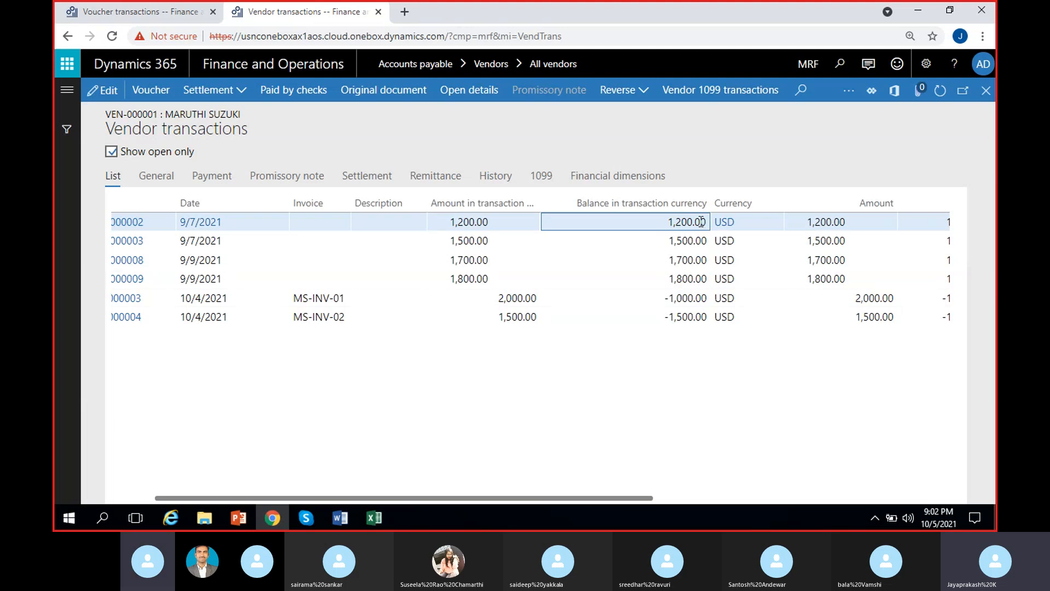
click(657, 298)
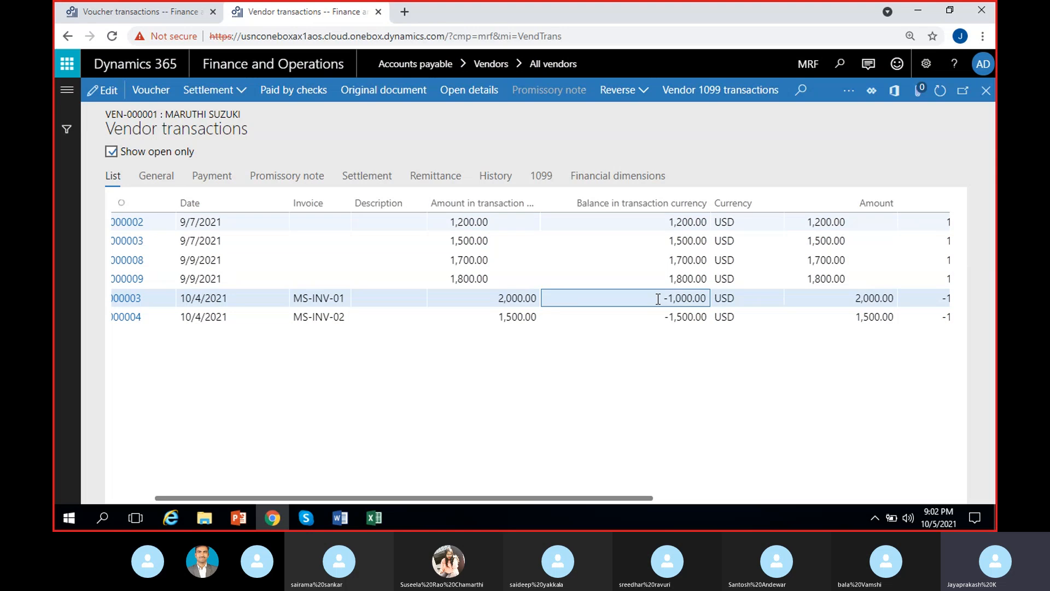
drag(472, 496, 415, 497)
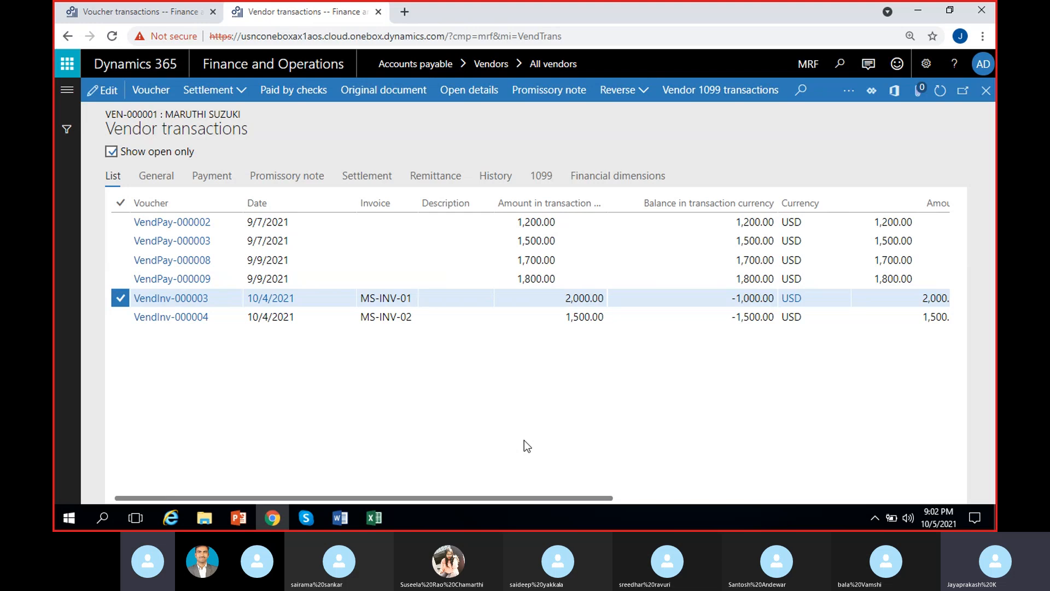
Try to settle payment VendPay-000002 against the open balance of invoice MS-INV-01 by marking both transactions and posting the settlement.
click(572, 298)
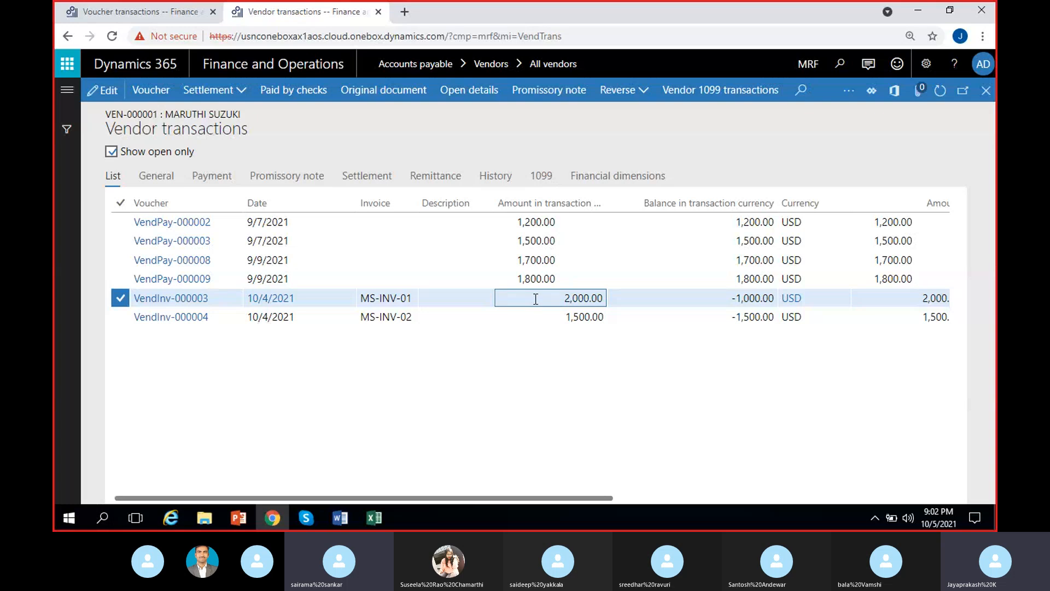
click(245, 90)
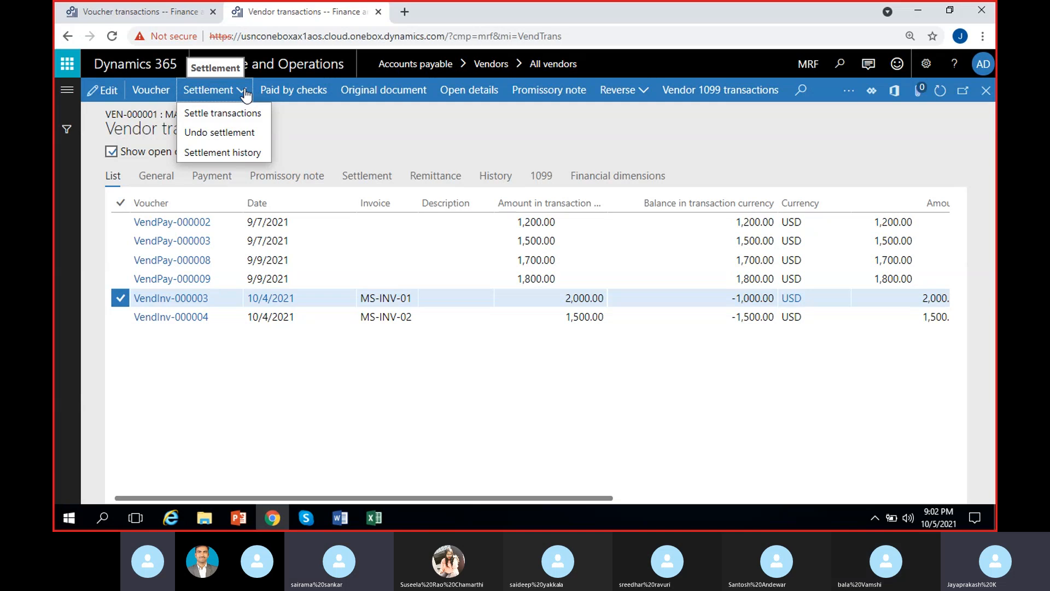
click(234, 115)
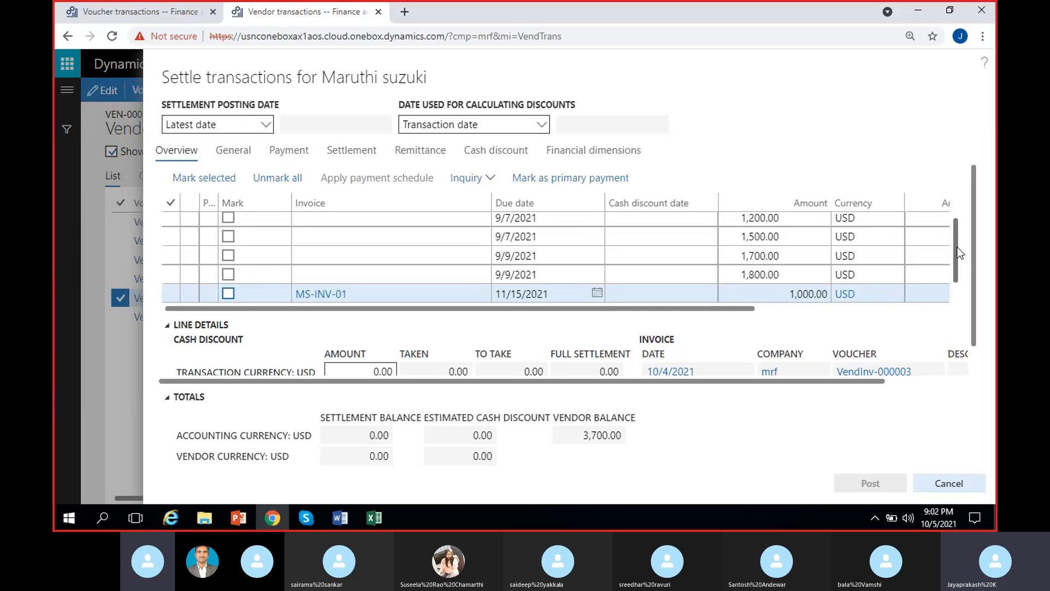
scroll(956, 236, down, 1)
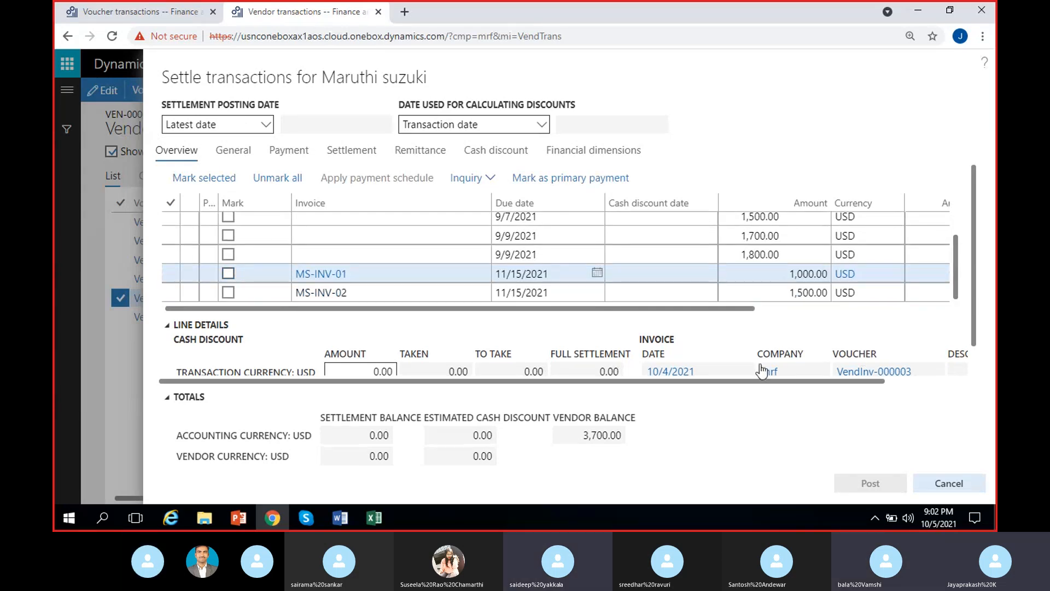
mouse_move(759, 372)
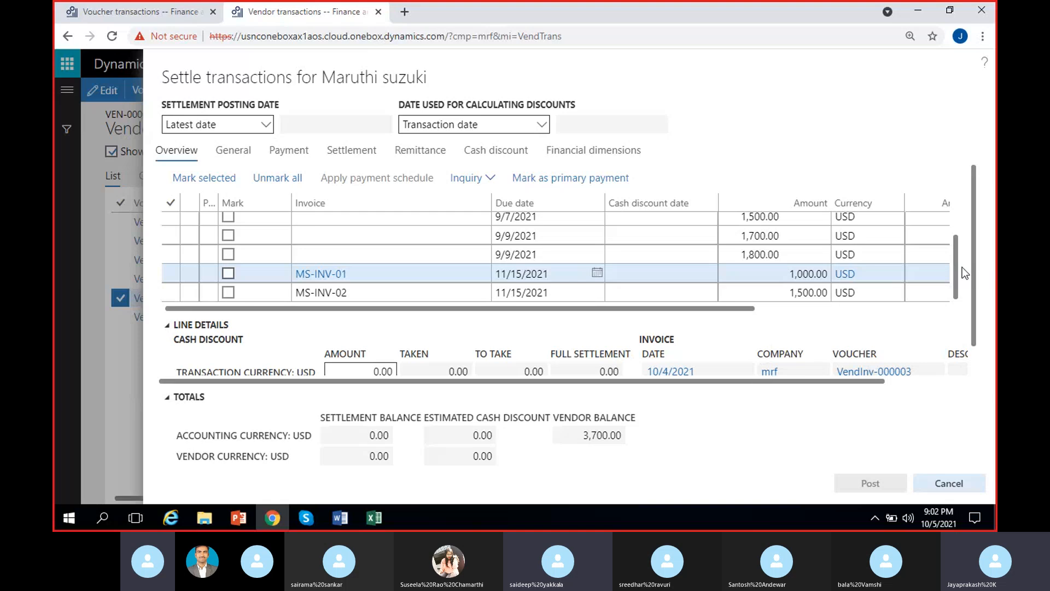
scroll(960, 246, up, 1)
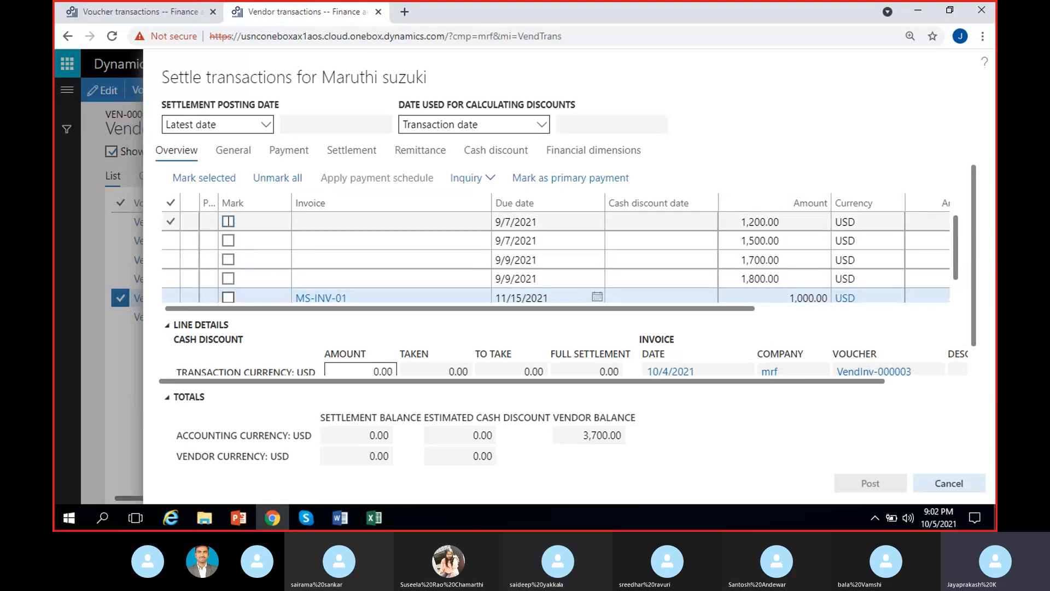
click(228, 221)
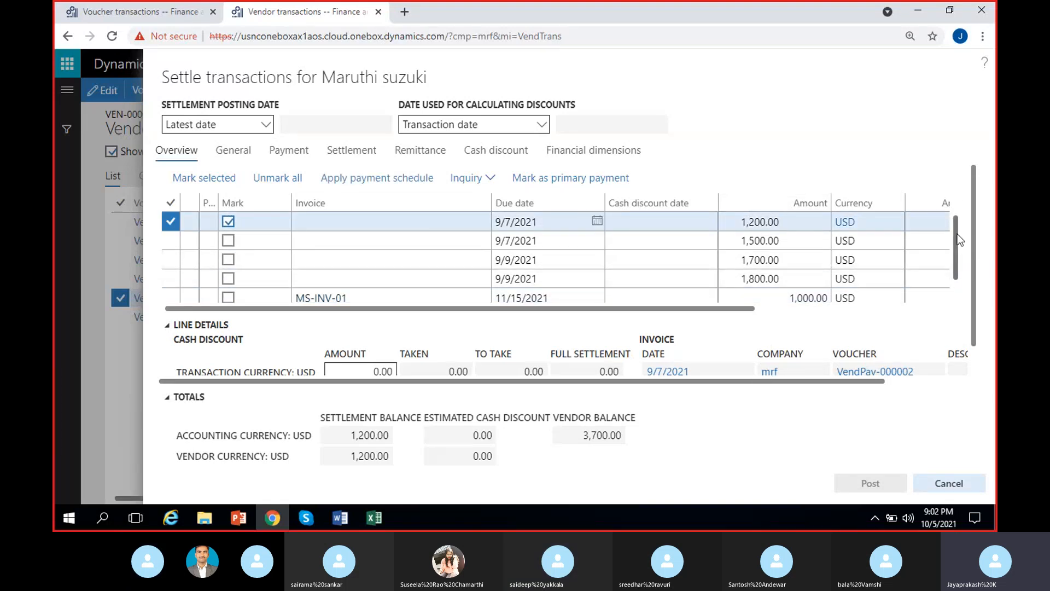
scroll(957, 235, down, 1)
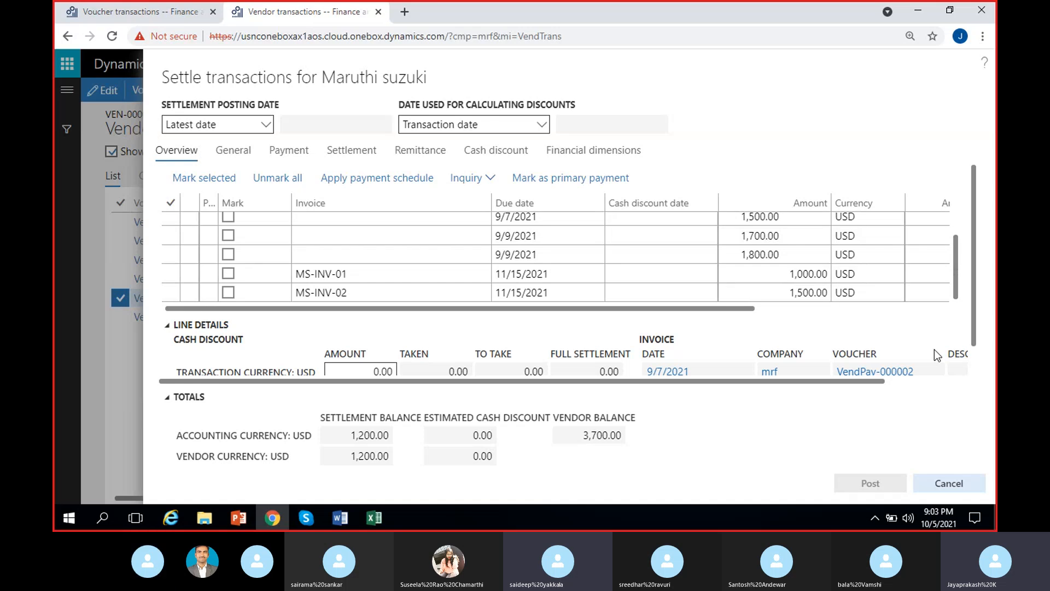
click(596, 280)
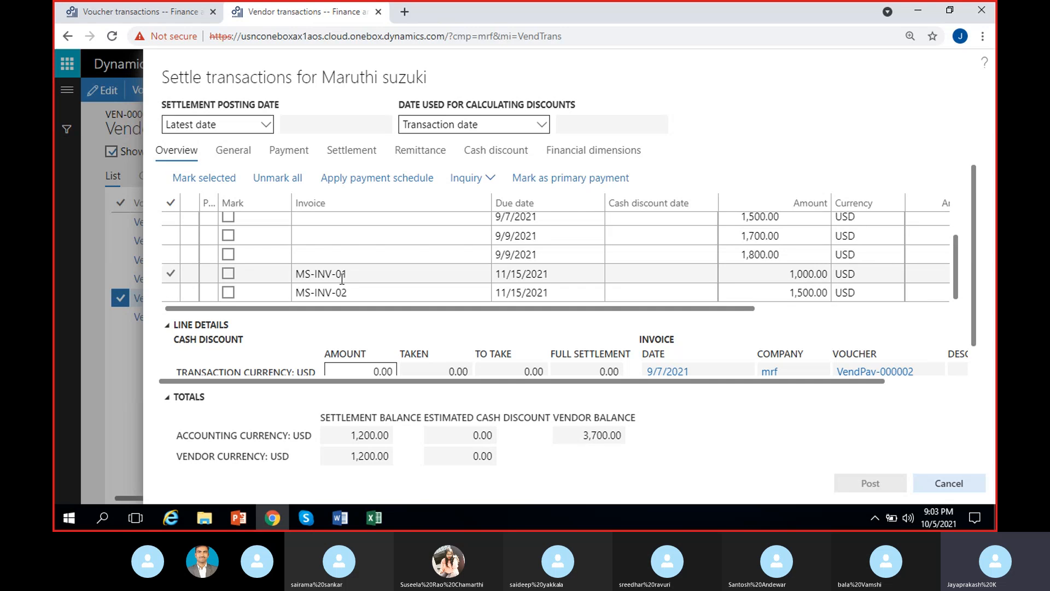
click(228, 273)
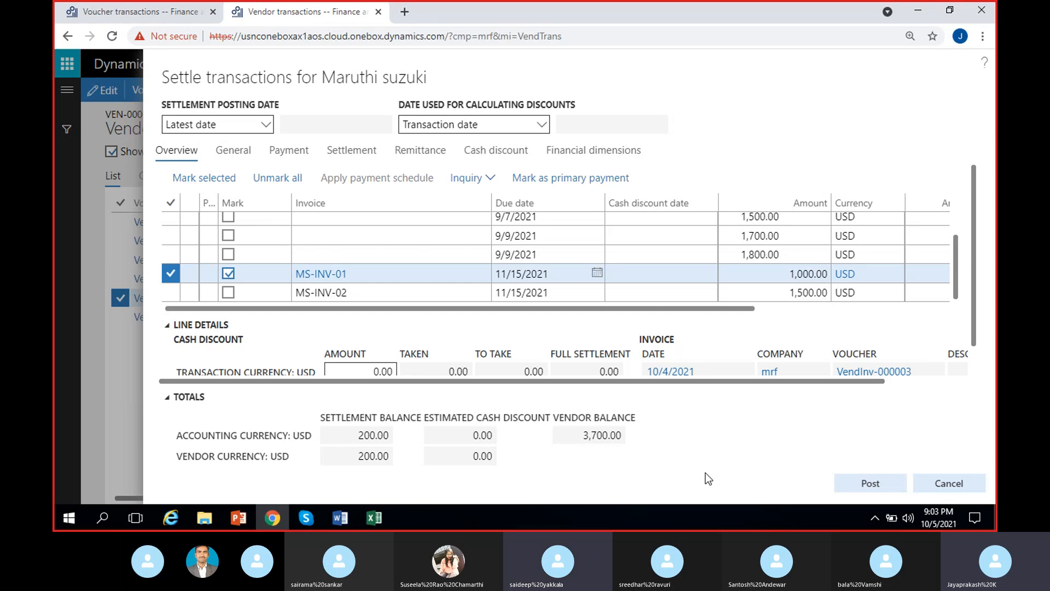
click(881, 482)
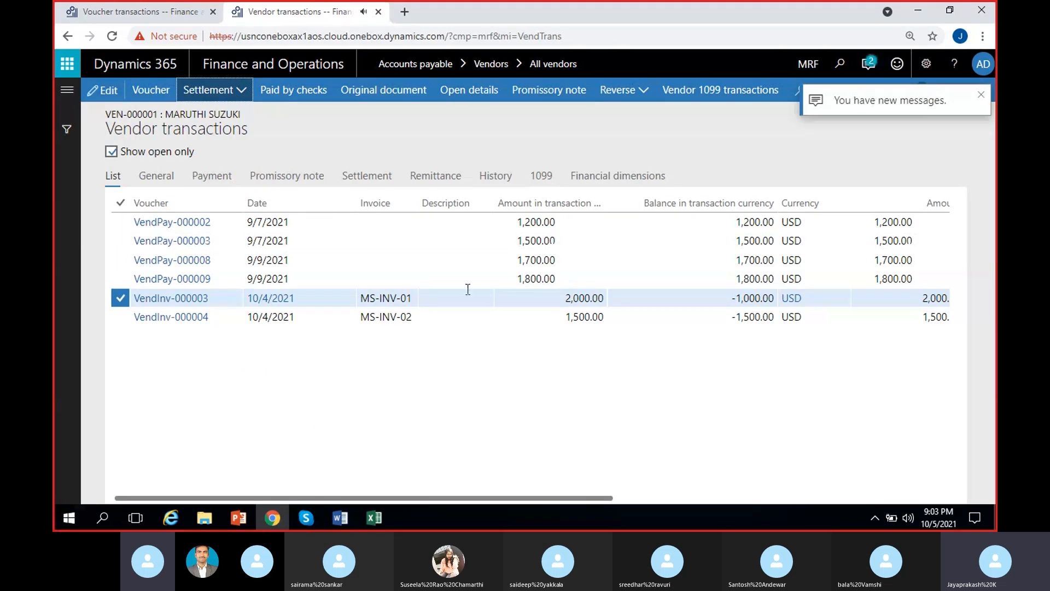
Open the new system messages and read the message details for voucher MRF-140000002.
click(870, 64)
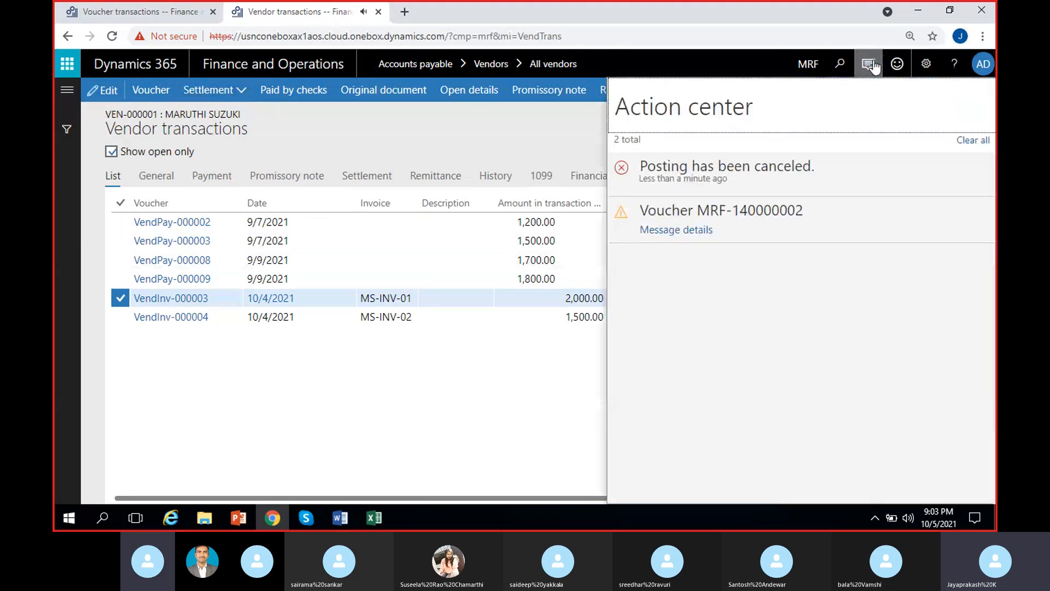
click(685, 233)
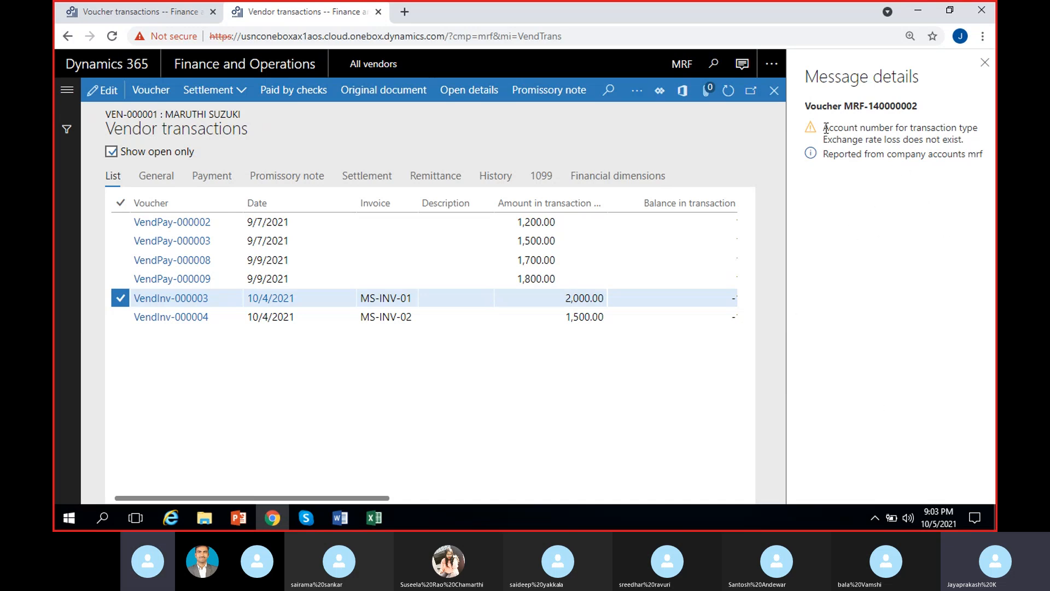
drag(824, 128, 976, 143)
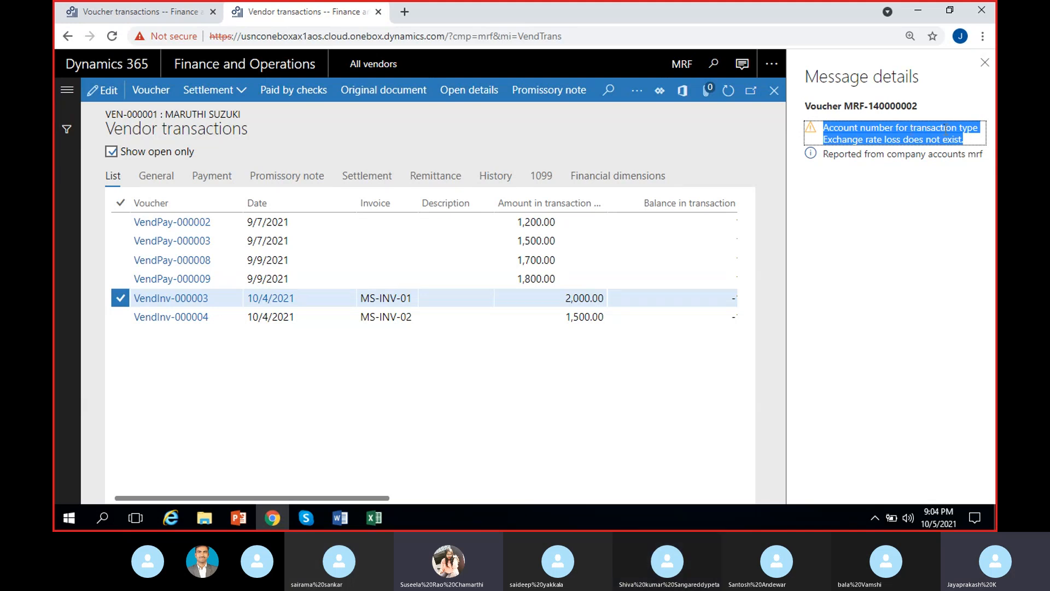
In the other browser tab, open Accounts for automatic transactions from the General ledger posting setup and dismiss the edit notice.
click(145, 15)
click(67, 90)
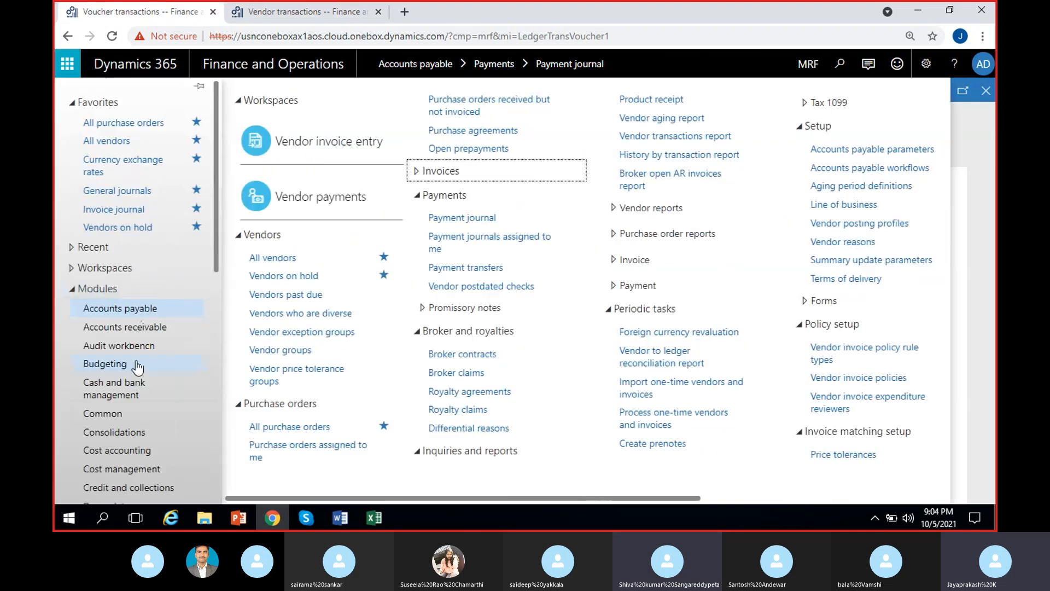
scroll(135, 389, down, 3)
click(109, 443)
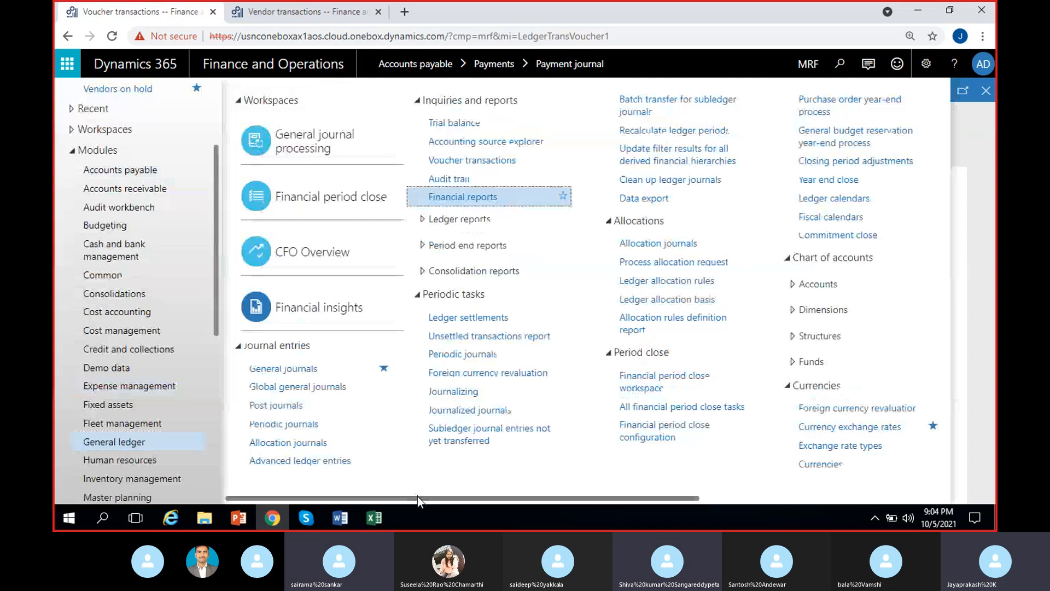
drag(418, 497, 747, 504)
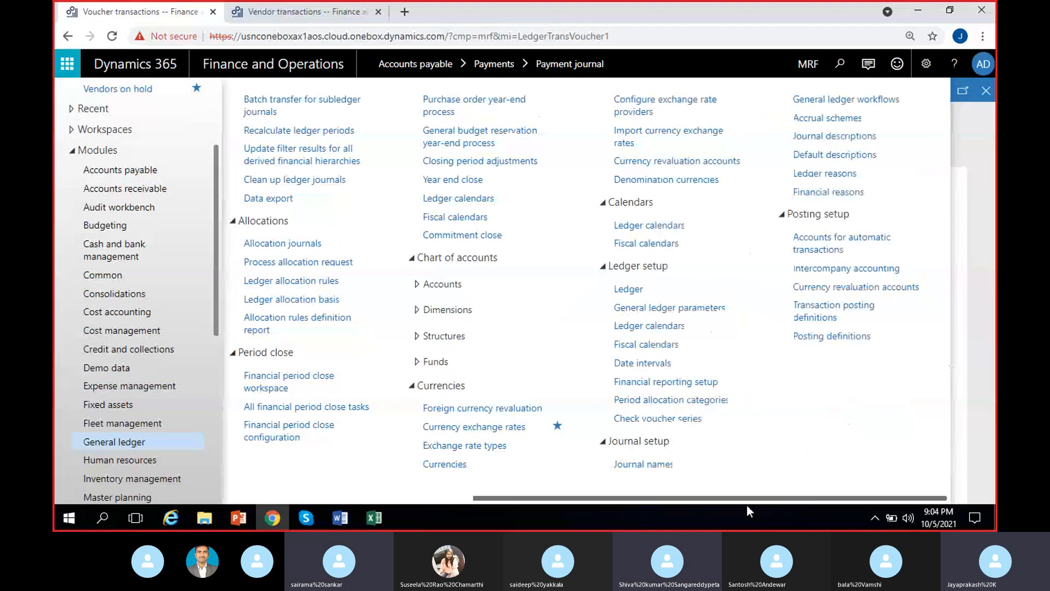
click(832, 236)
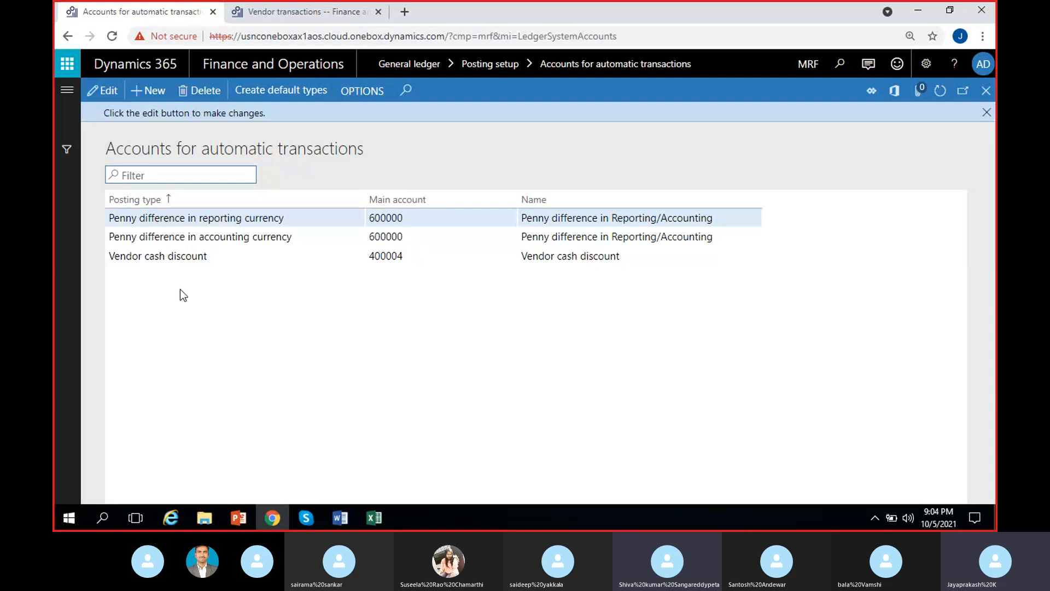
click(987, 112)
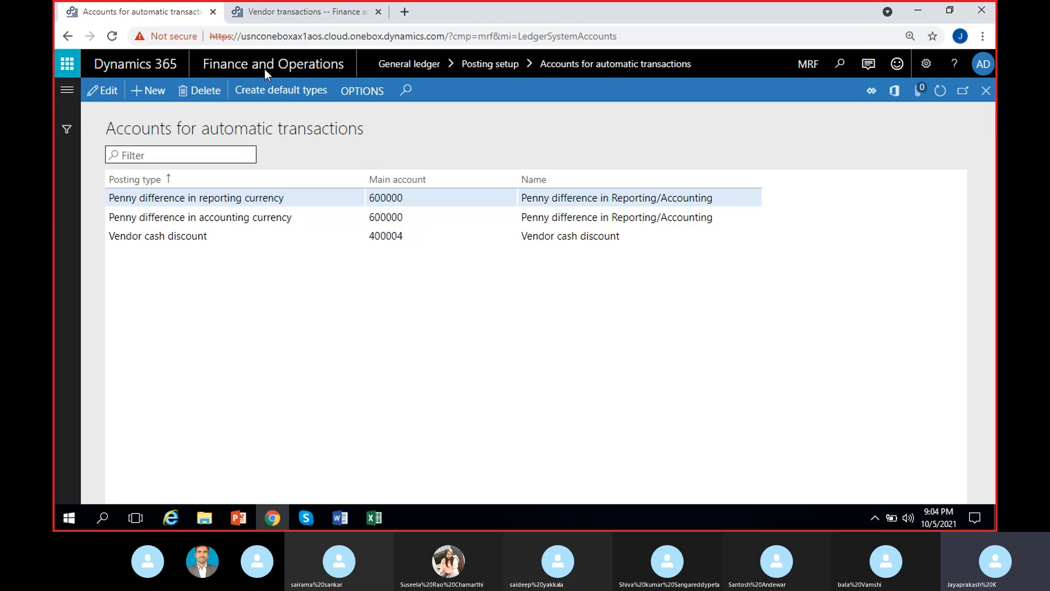
Recheck the transaction type named in the settlement's message details and return to the accounts for automatic transactions.
click(269, 8)
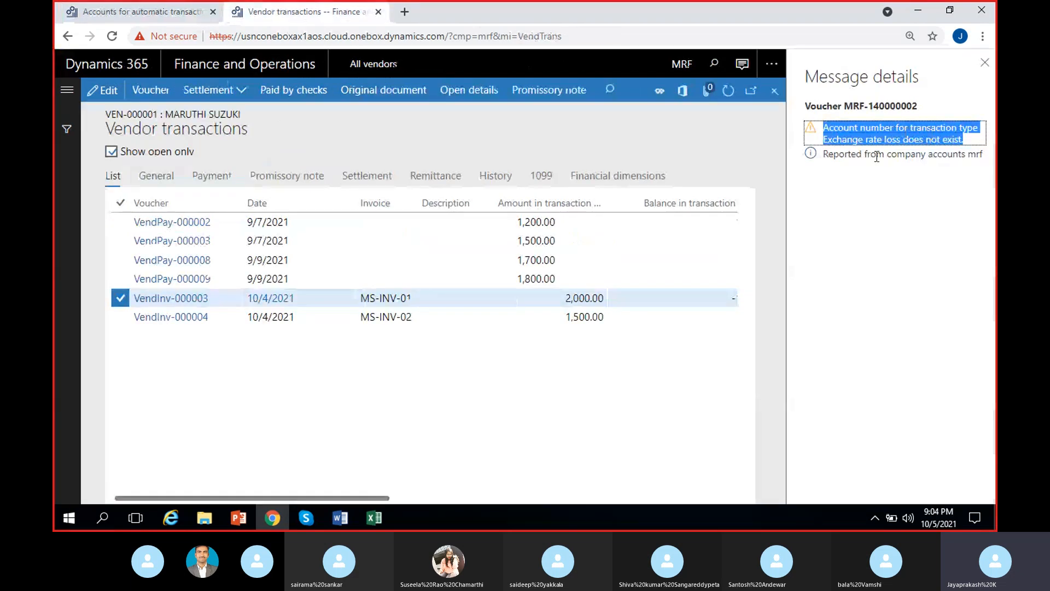
click(136, 12)
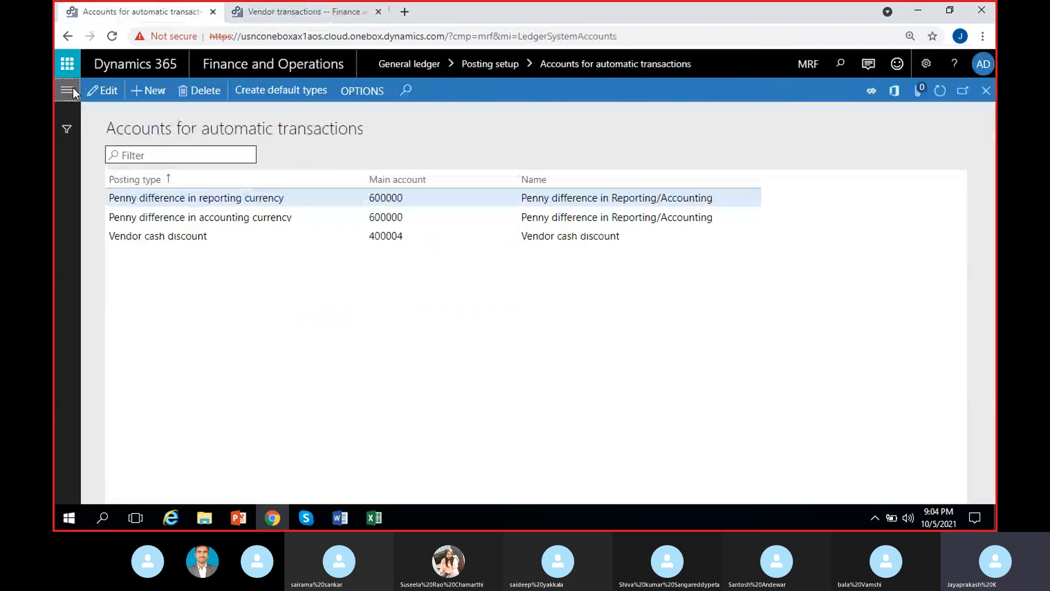
click(73, 88)
click(982, 137)
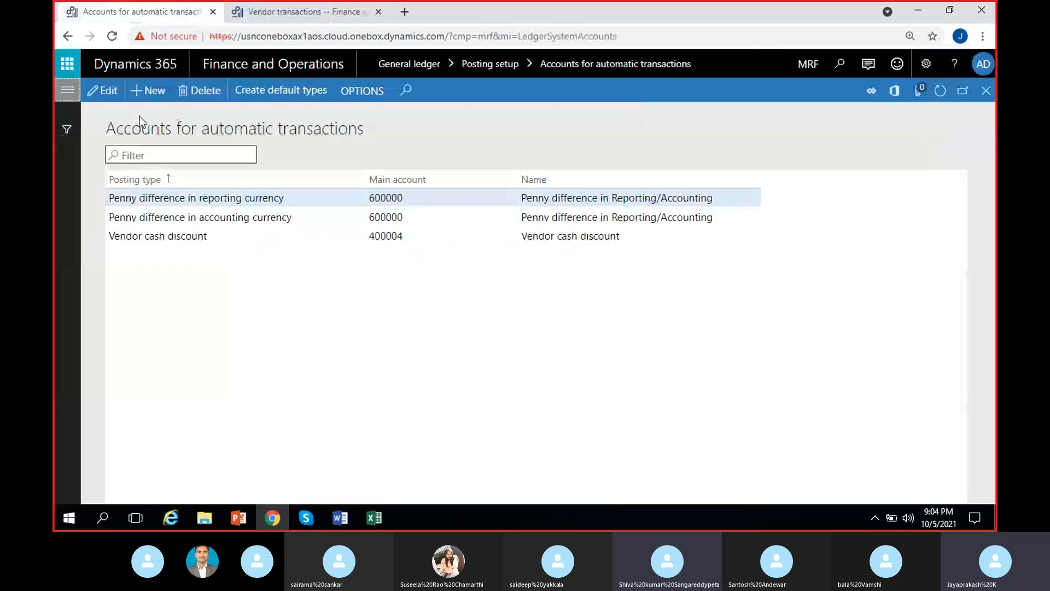
Add an automatic transaction record with posting type Exchange rate loss and main account 600000.
click(146, 92)
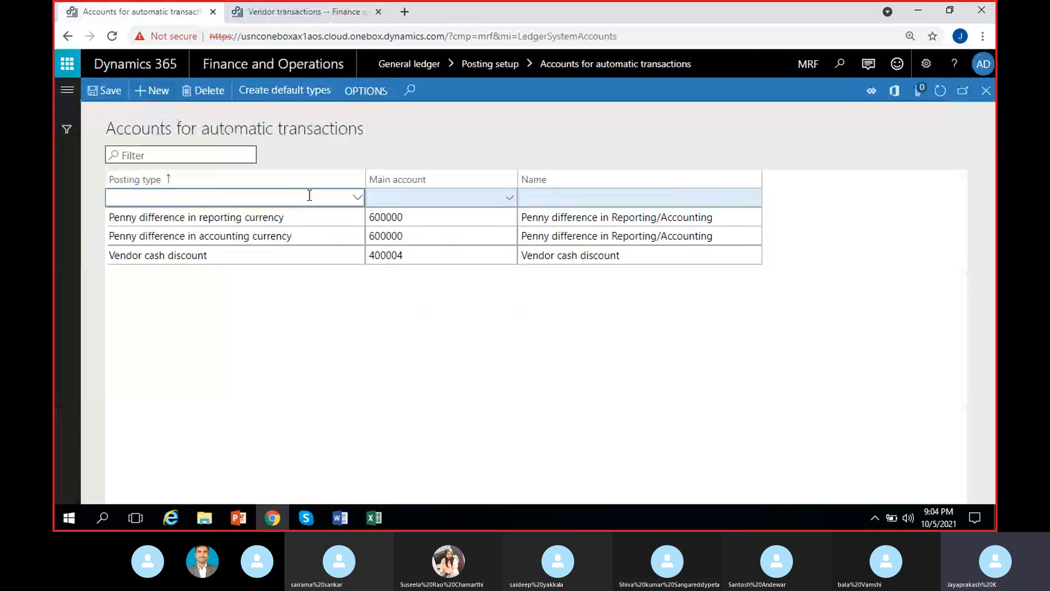
text(Exchange rate gain)
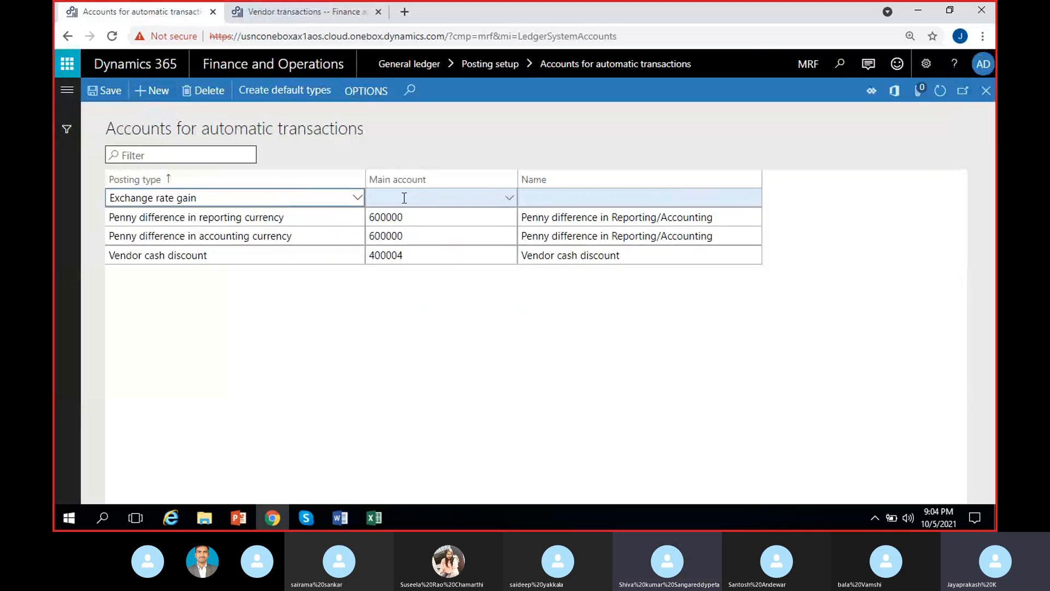
click(357, 199)
click(209, 234)
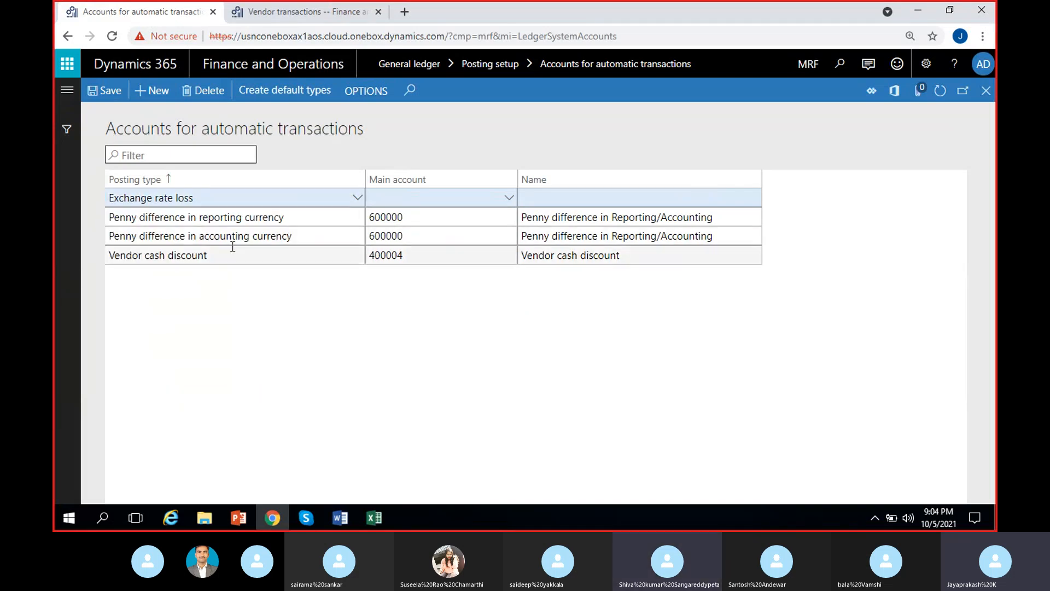
click(397, 193)
text(6)
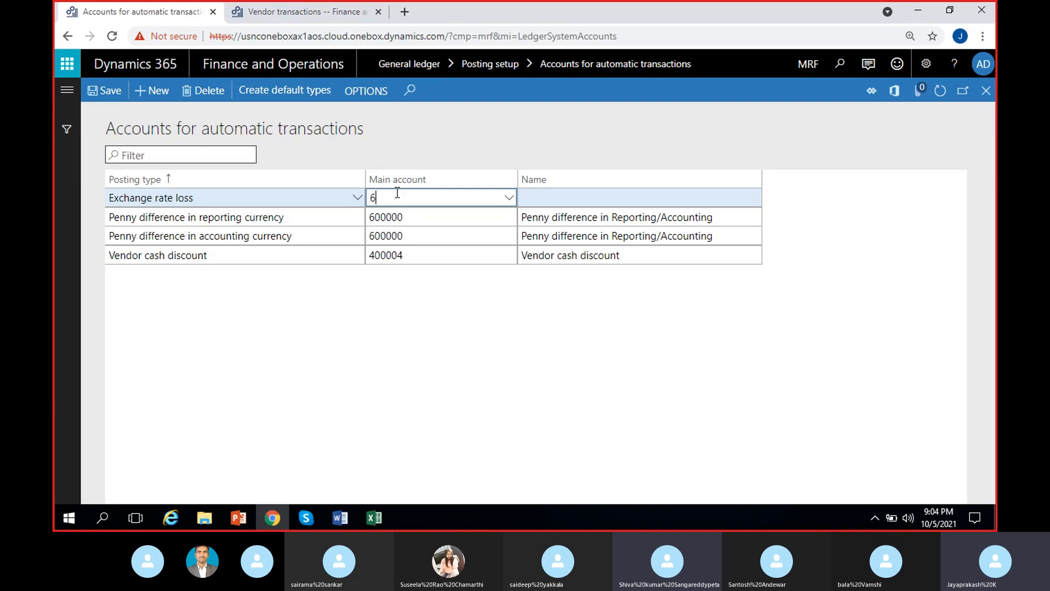
text(00000)
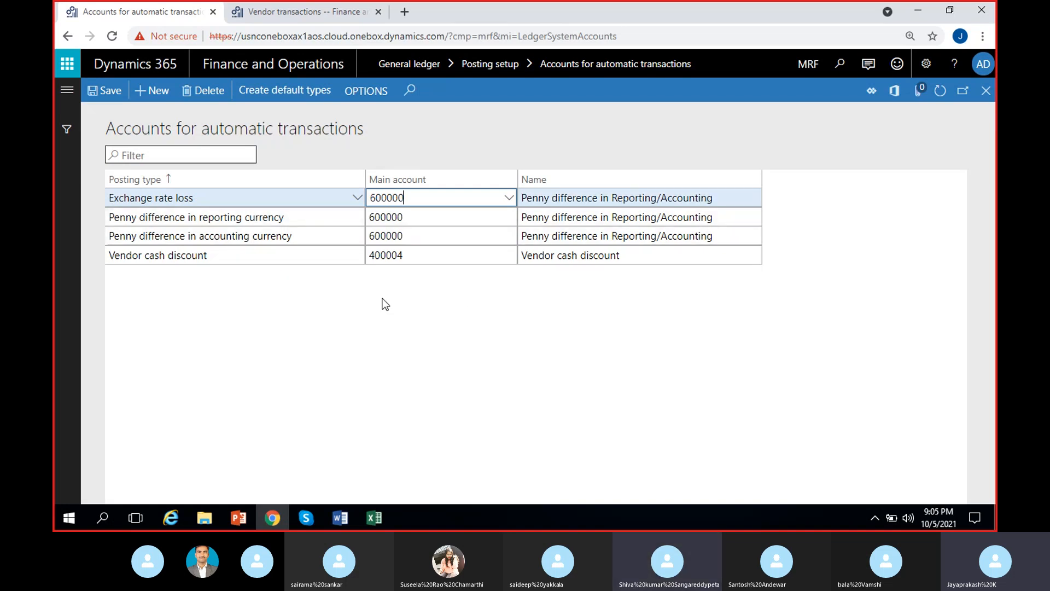
Save the Exchange rate loss record, then clear its main account and open the main account details from that field.
click(104, 90)
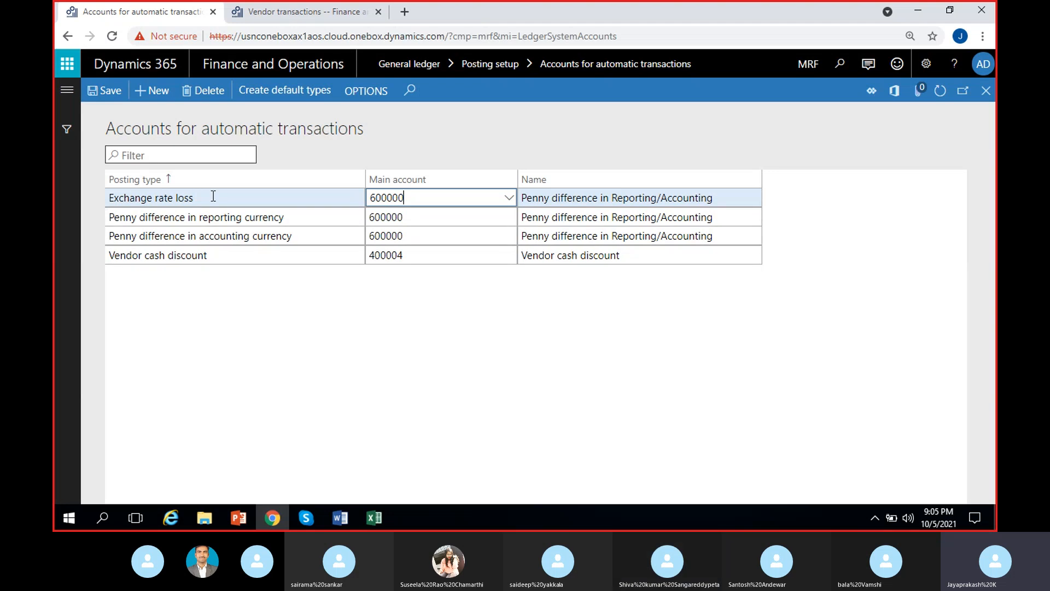
click(232, 340)
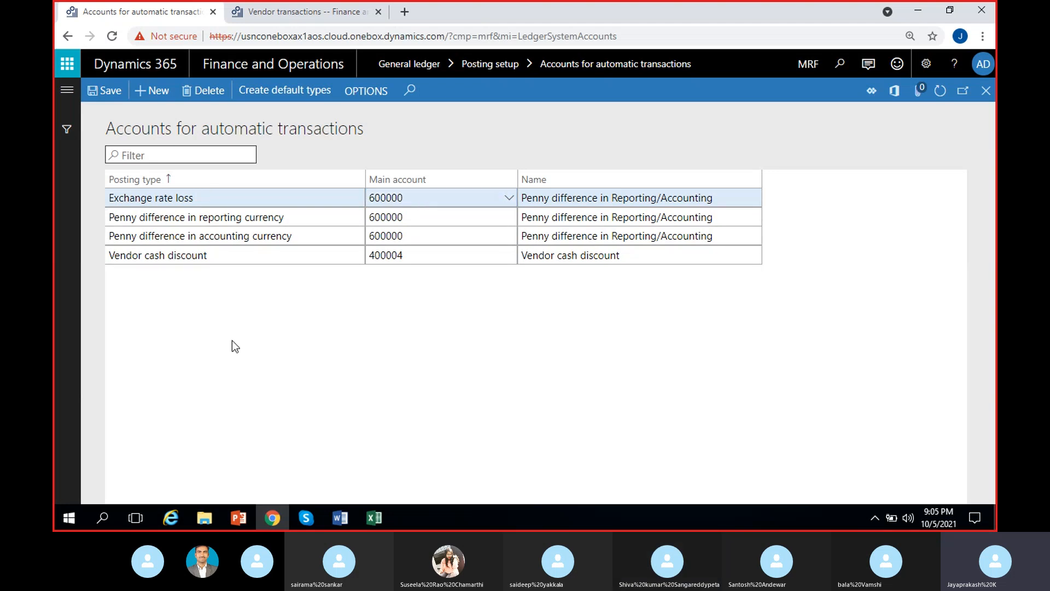
click(416, 199)
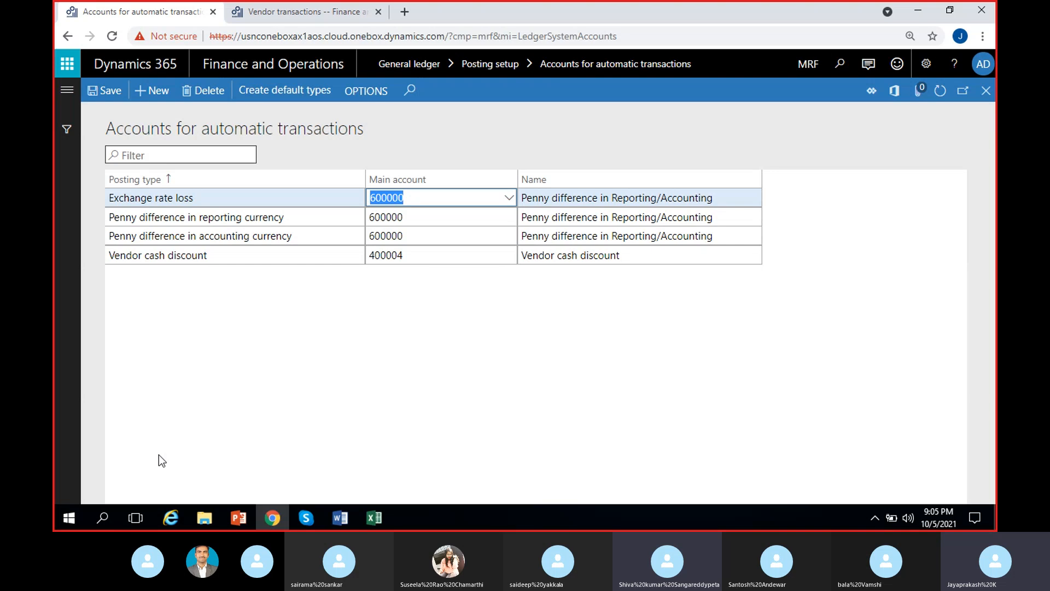
key(BackSpace)
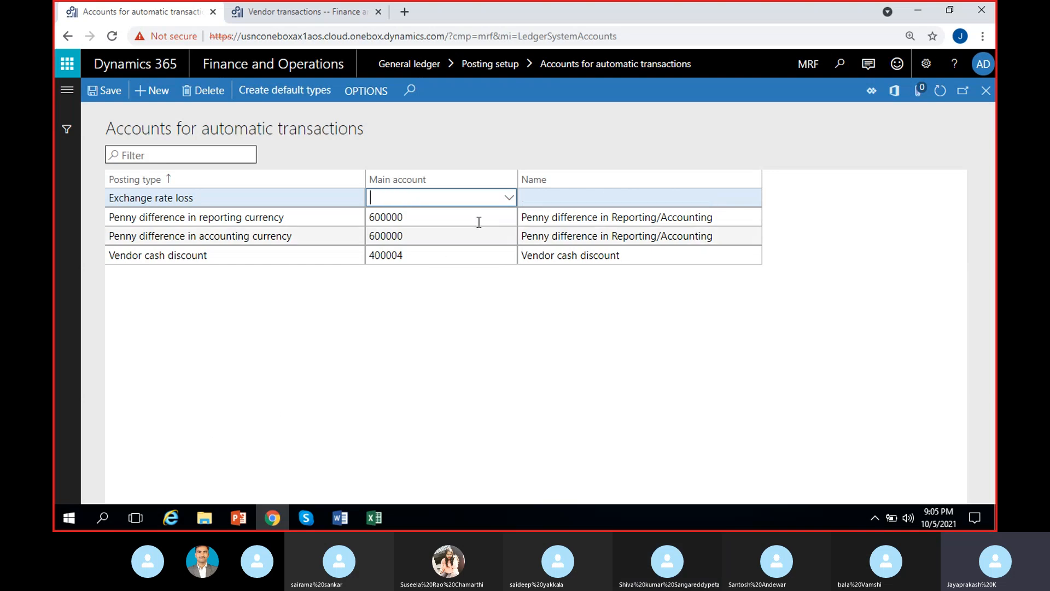
right_click(509, 199)
click(529, 297)
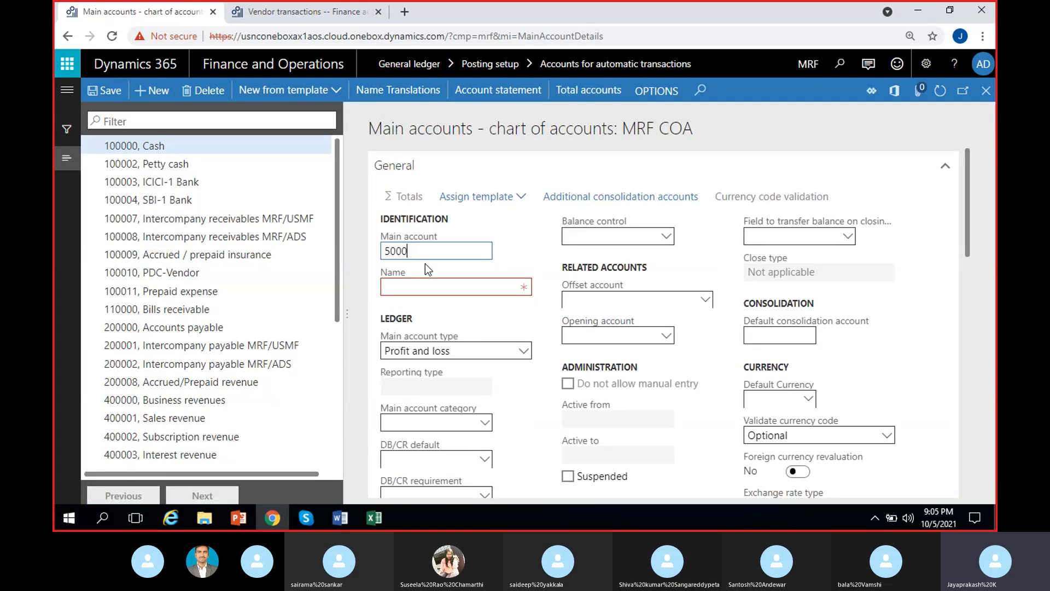
Create main account 500021 named Exchange rate loss with main account type Expense and save it.
text(21)
click(422, 288)
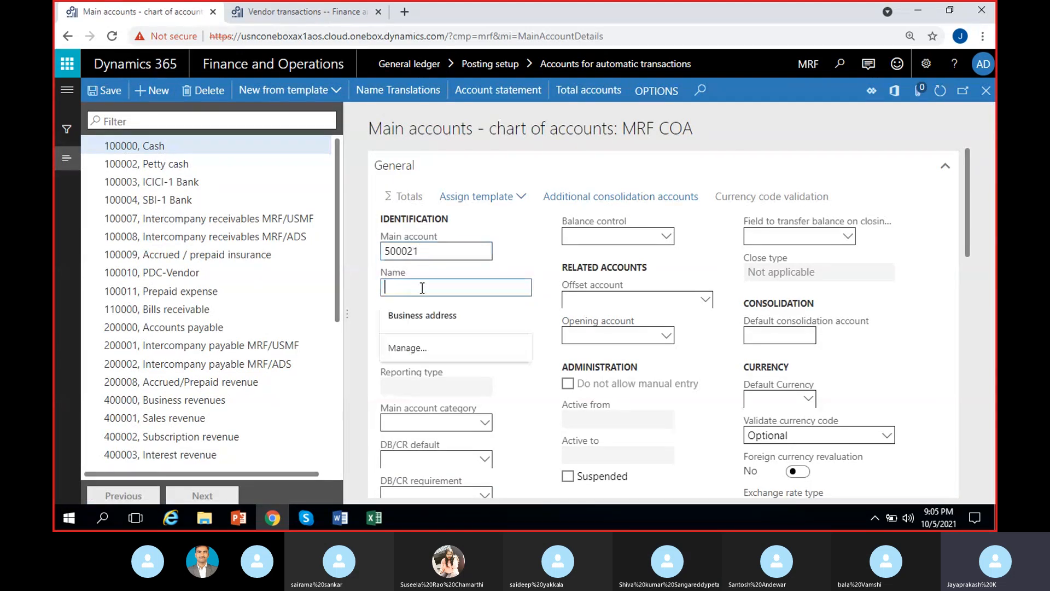
text(Exchang)
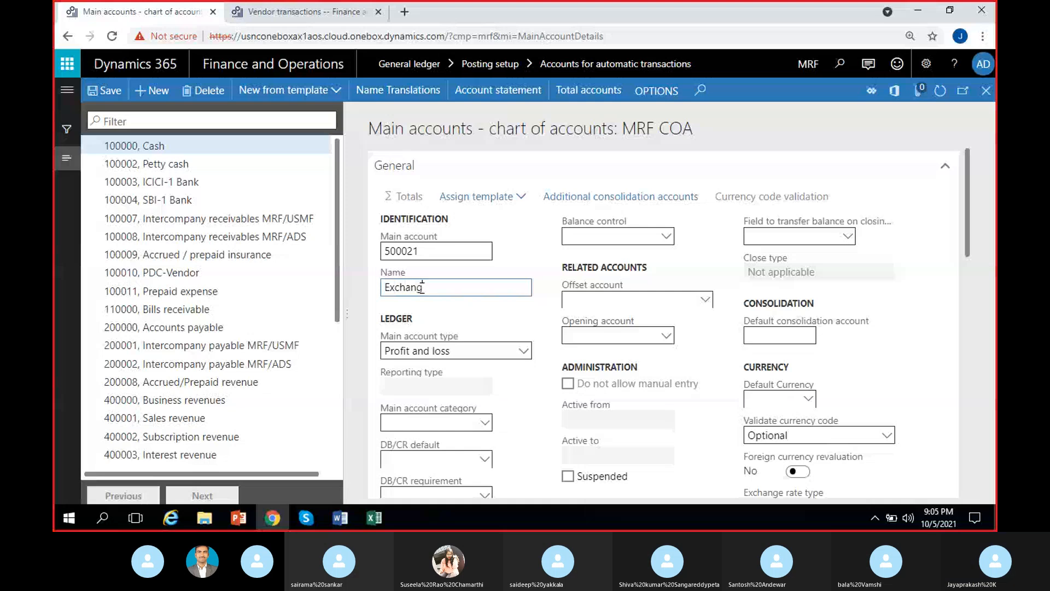
text(e rate loss)
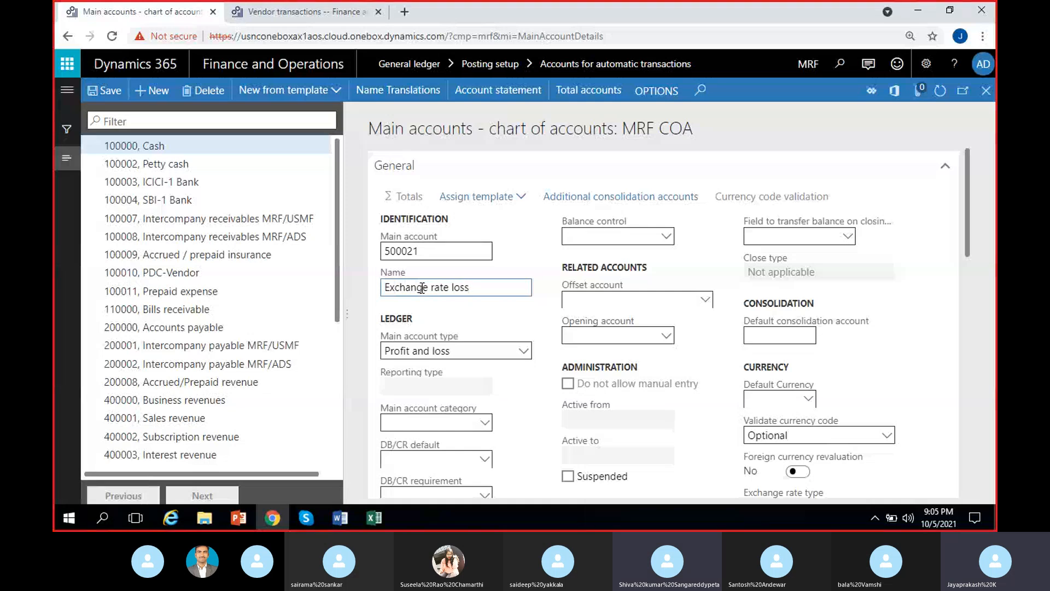
click(498, 350)
click(439, 215)
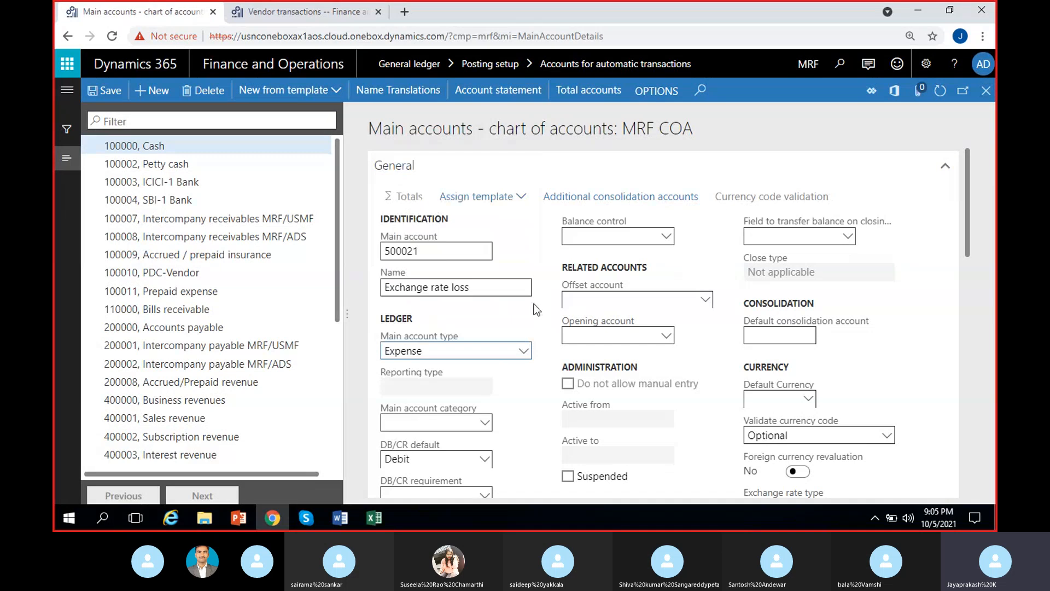
click(101, 92)
Close the main accounts form, keep 500021 as the main account of the Exchange rate loss record, and save.
click(430, 252)
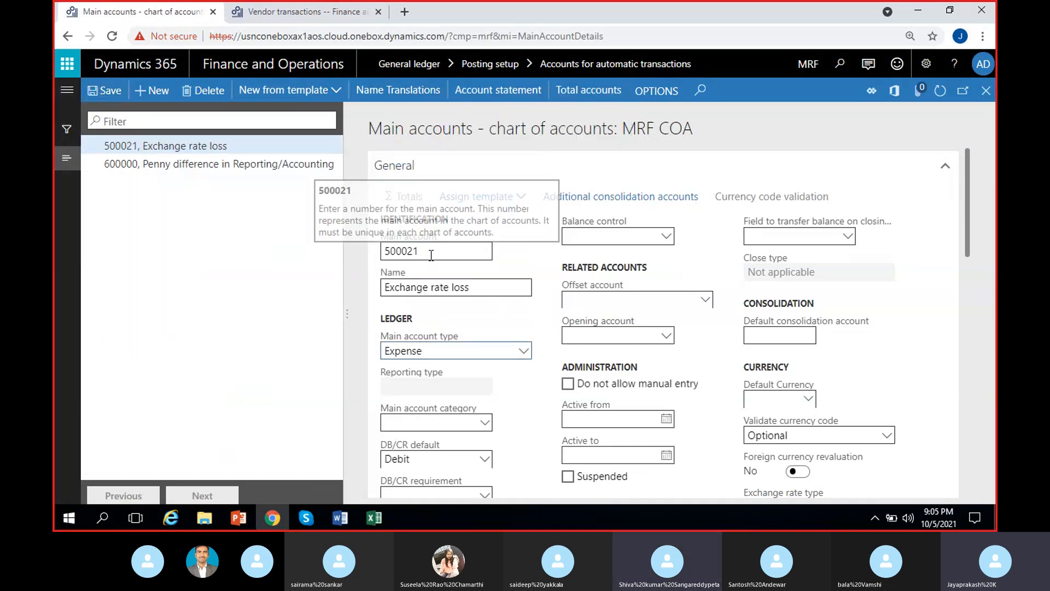
click(501, 250)
click(986, 92)
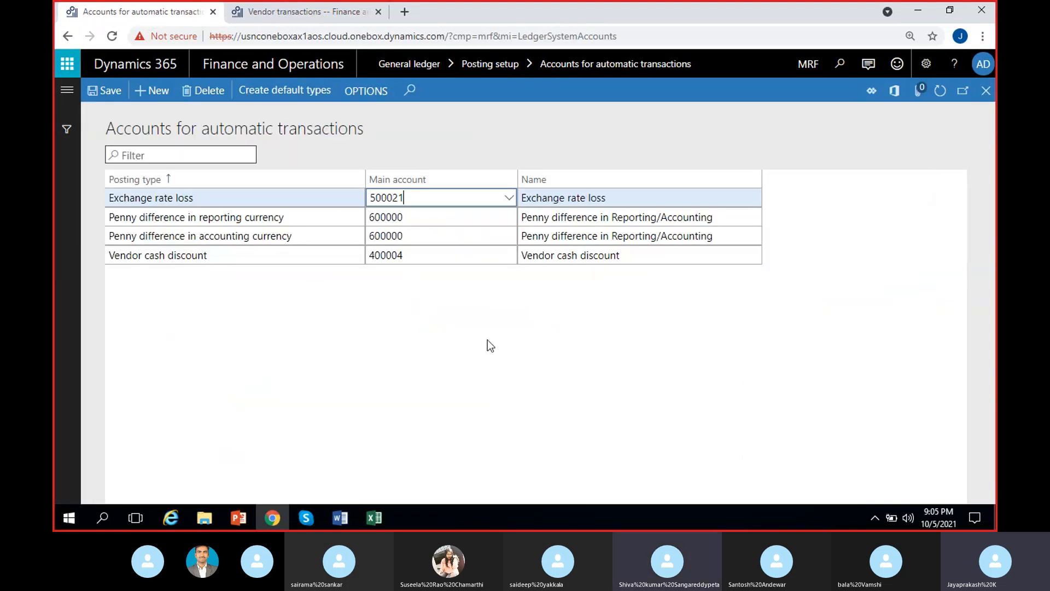
click(102, 94)
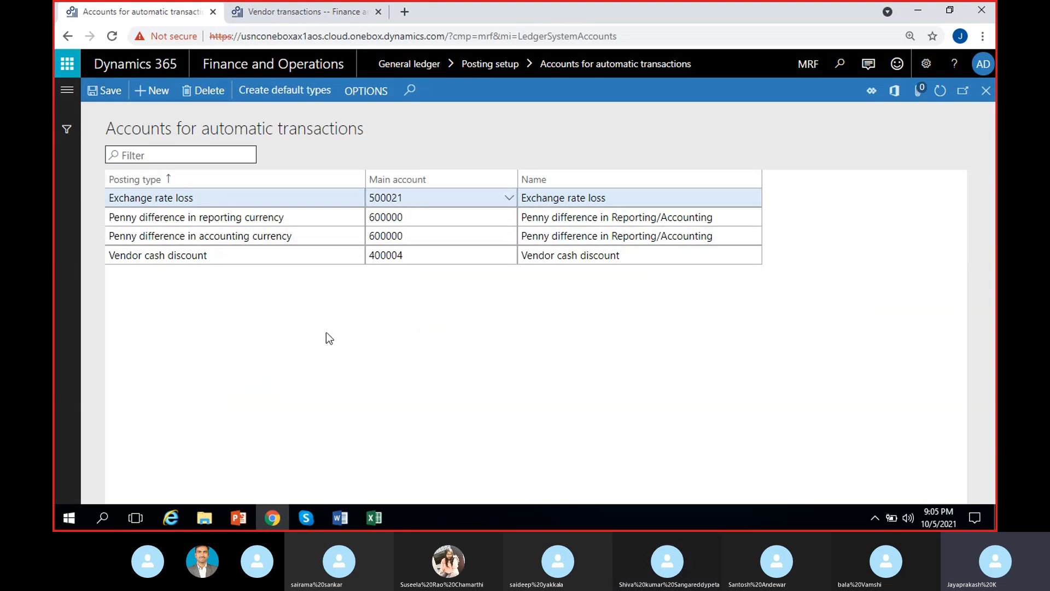
Return to the vendor transactions in the other browser tab and close the message details for voucher MRF-140000002.
click(317, 18)
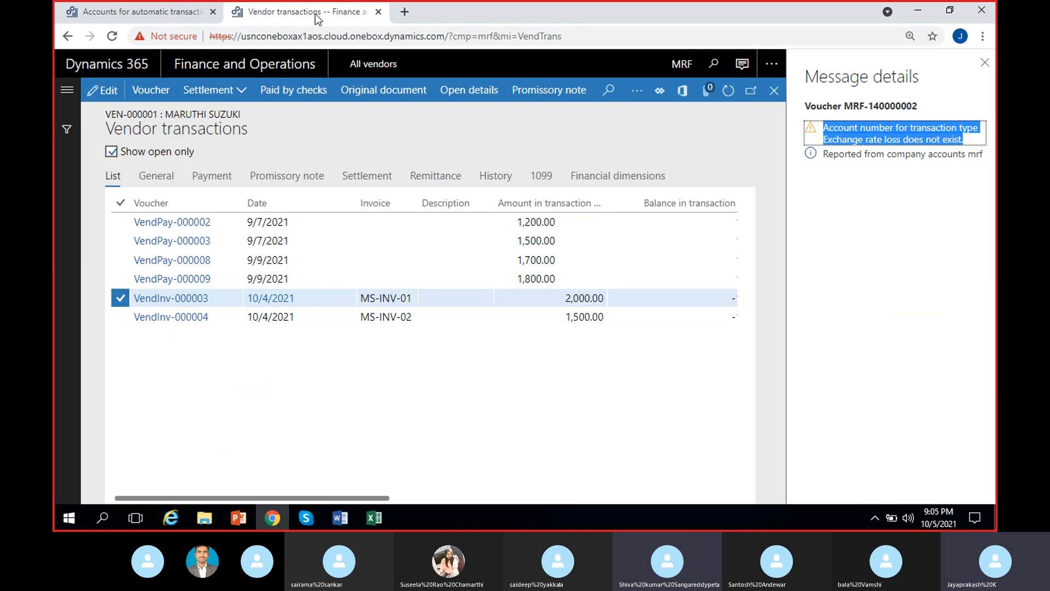
click(166, 13)
click(305, 14)
click(985, 62)
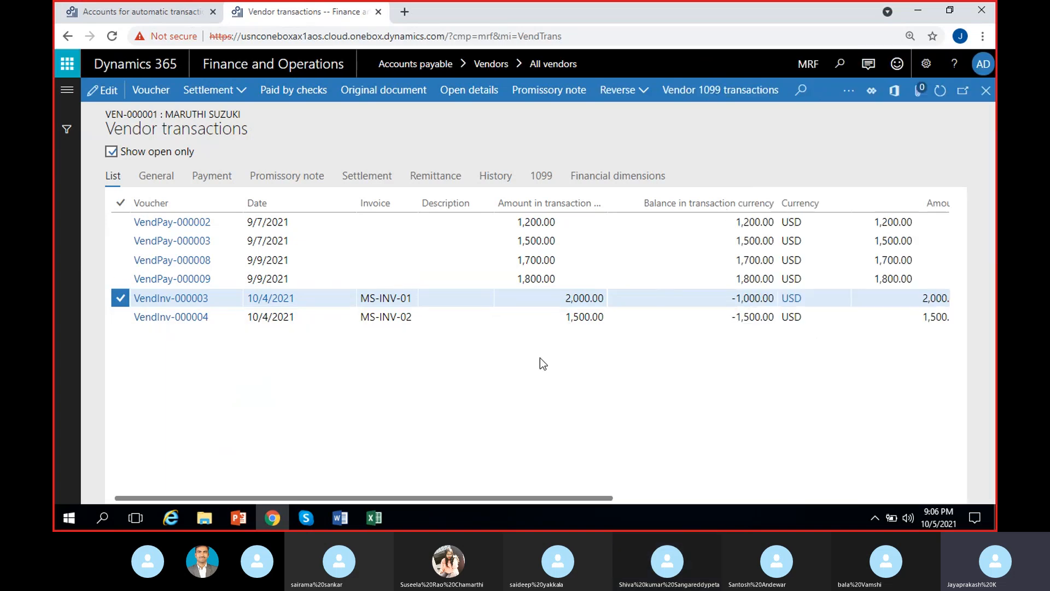
Compare invoice MS-INV-01's amount in transaction currency with the amount of payment VendPay-000002.
click(563, 299)
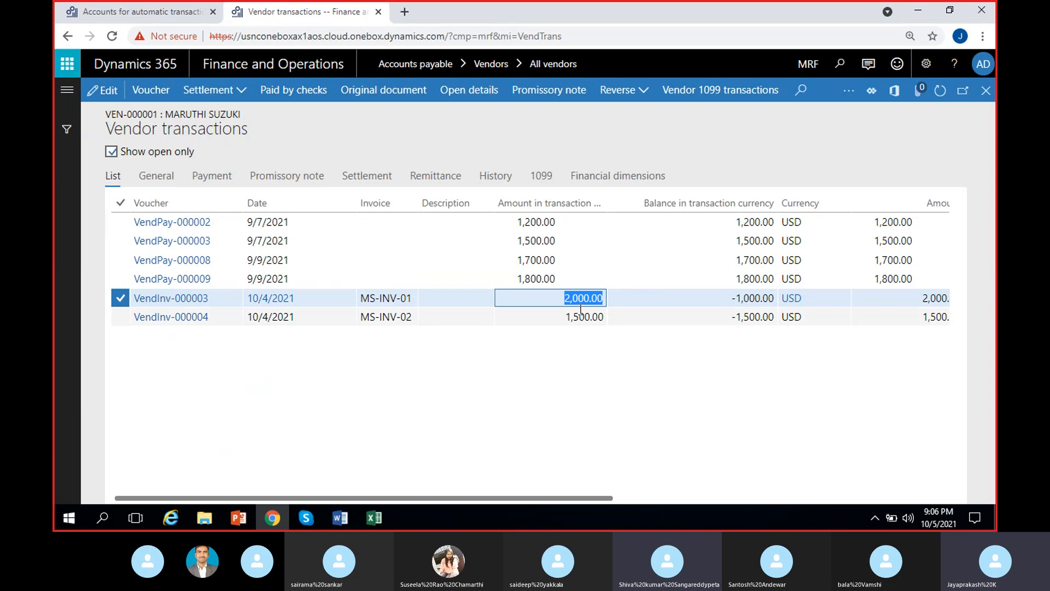
click(607, 418)
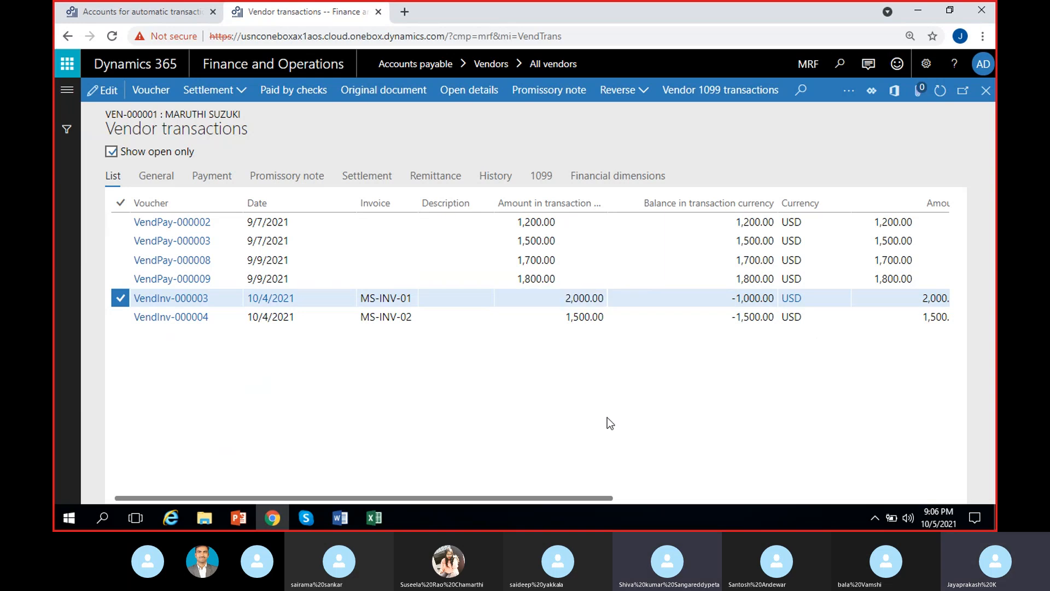
click(511, 222)
click(582, 383)
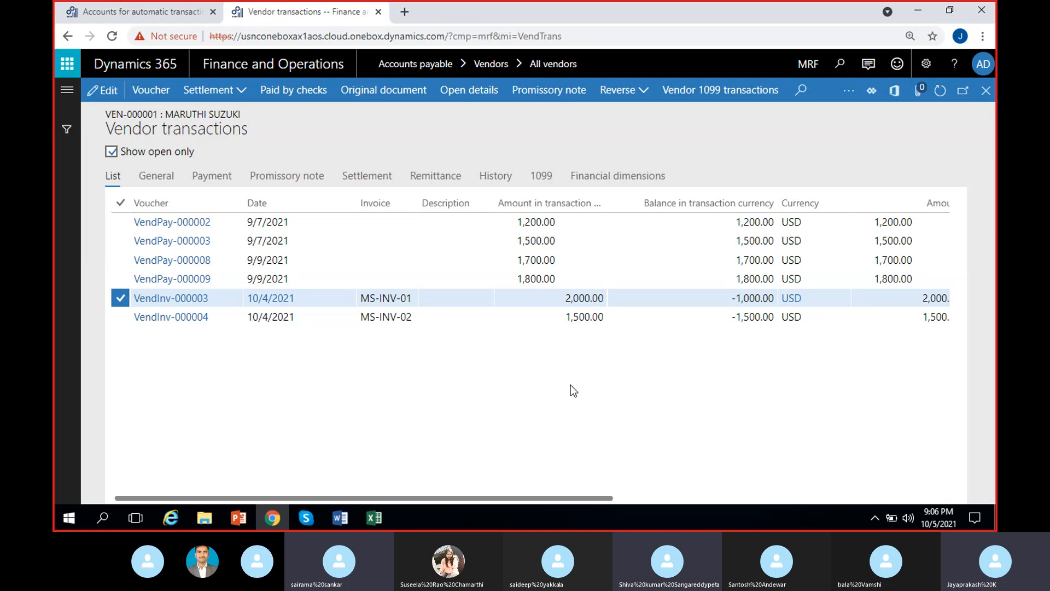
click(582, 298)
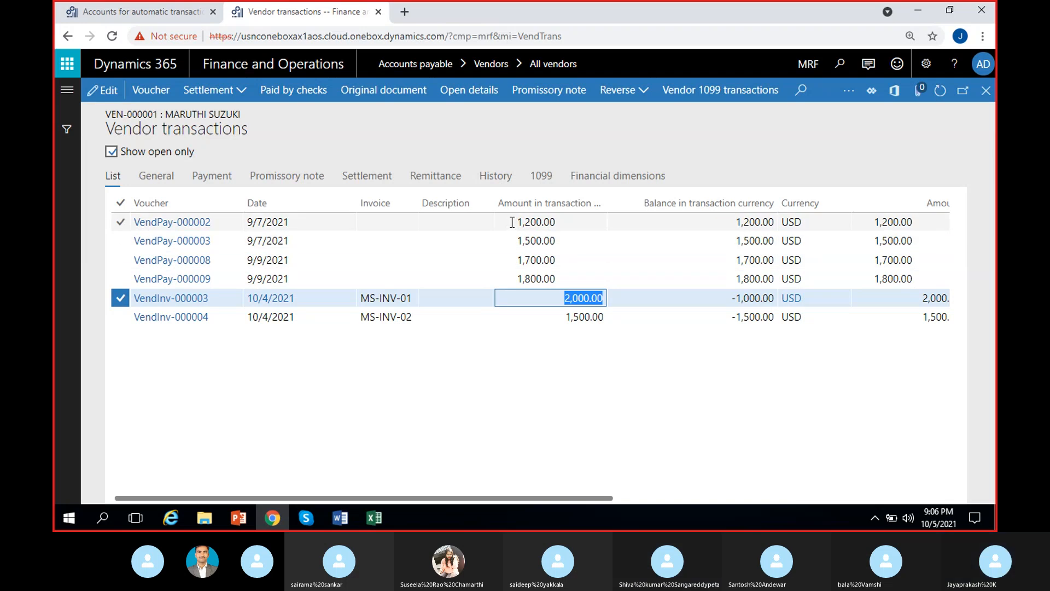
click(543, 383)
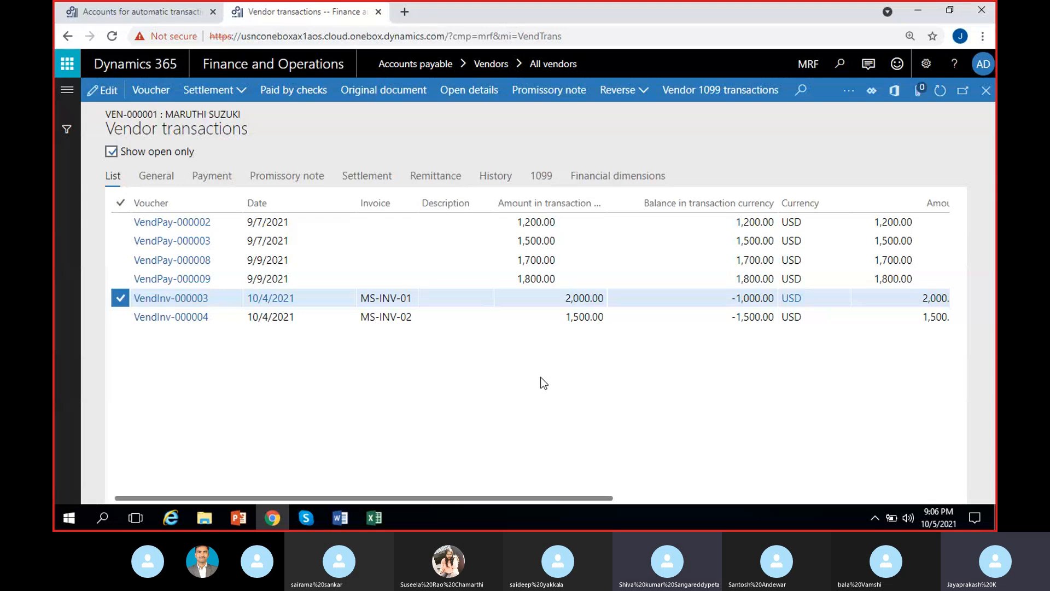
click(549, 298)
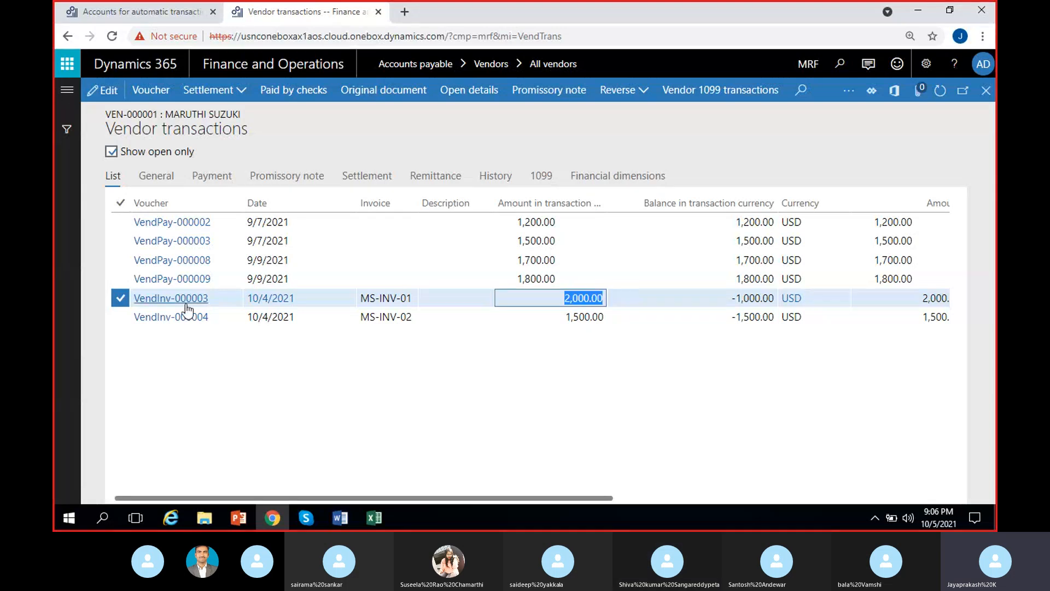
click(455, 452)
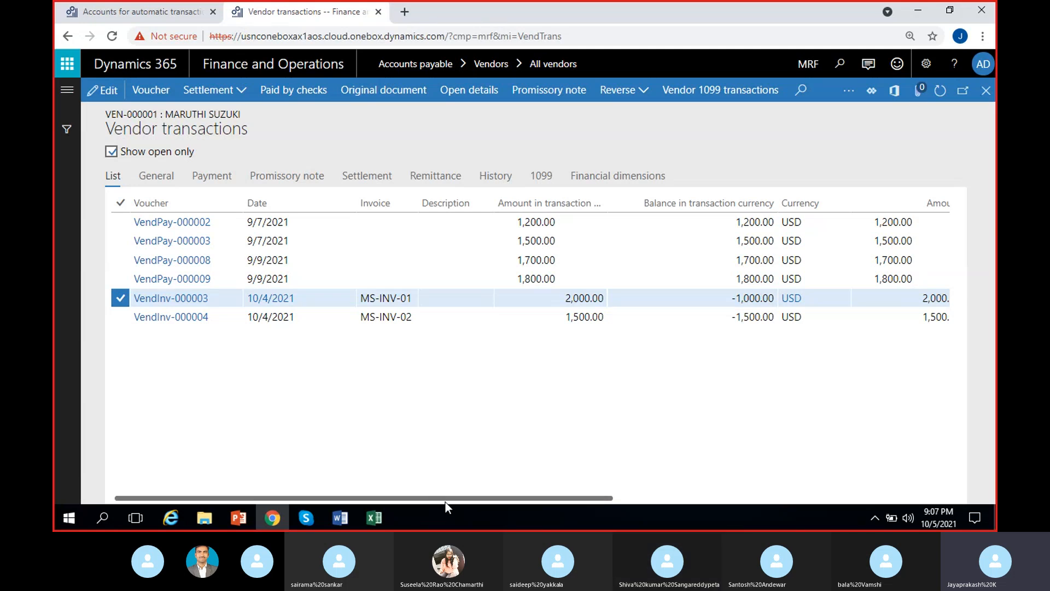
Start adding a field to the vendor transactions grid and filter the available fields by "reporting".
drag(445, 501, 821, 501)
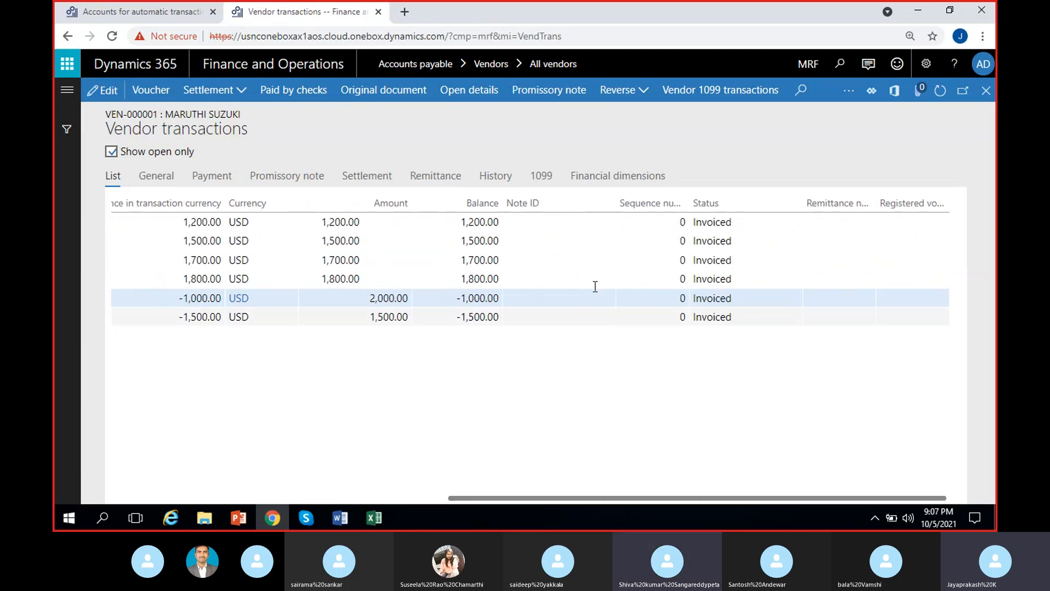
right_click(955, 197)
click(930, 225)
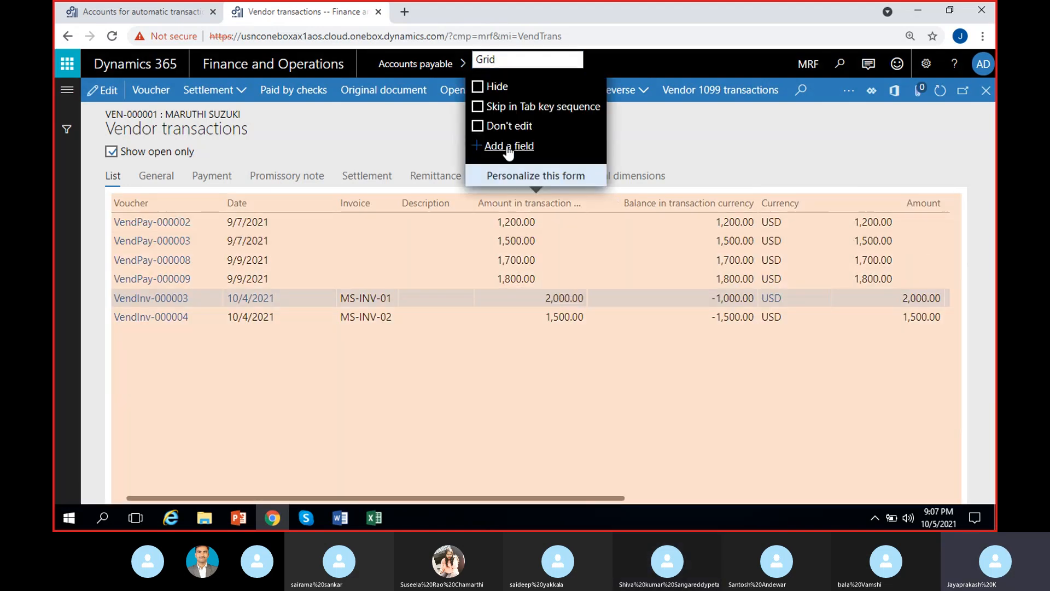
click(508, 150)
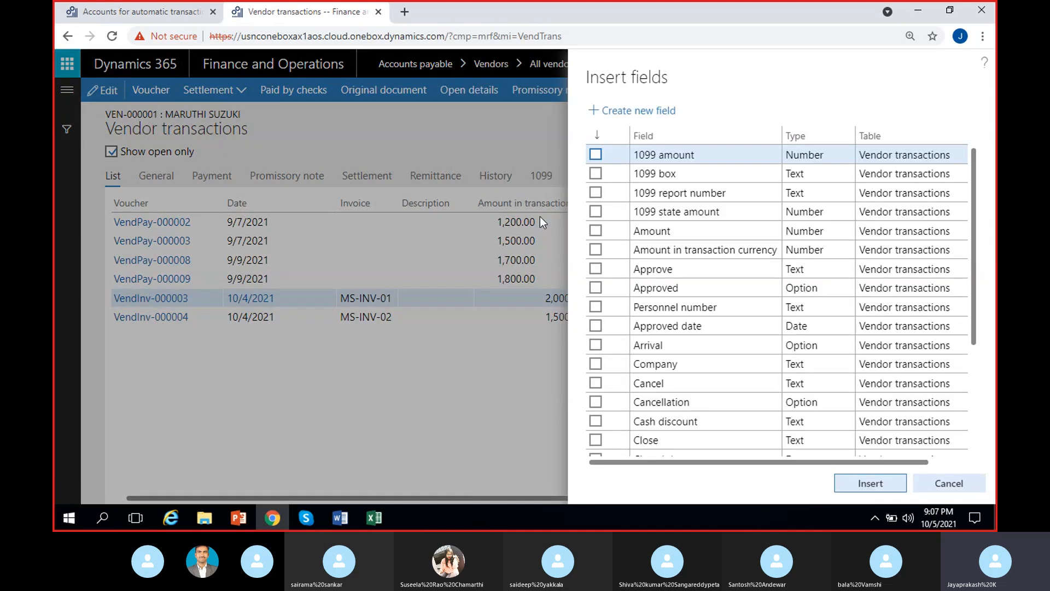
click(683, 141)
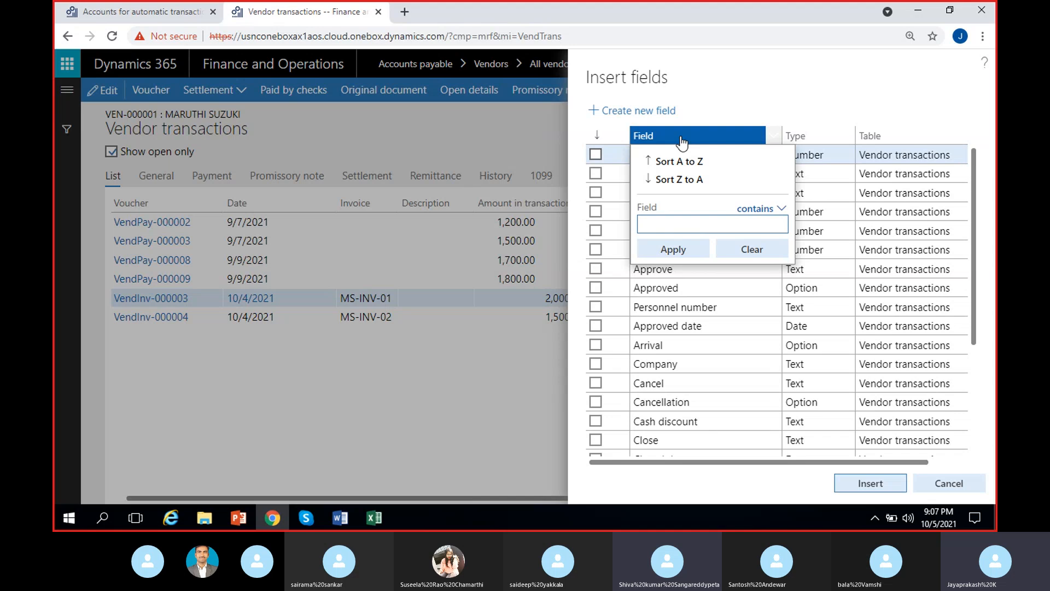
text(reporting)
click(685, 251)
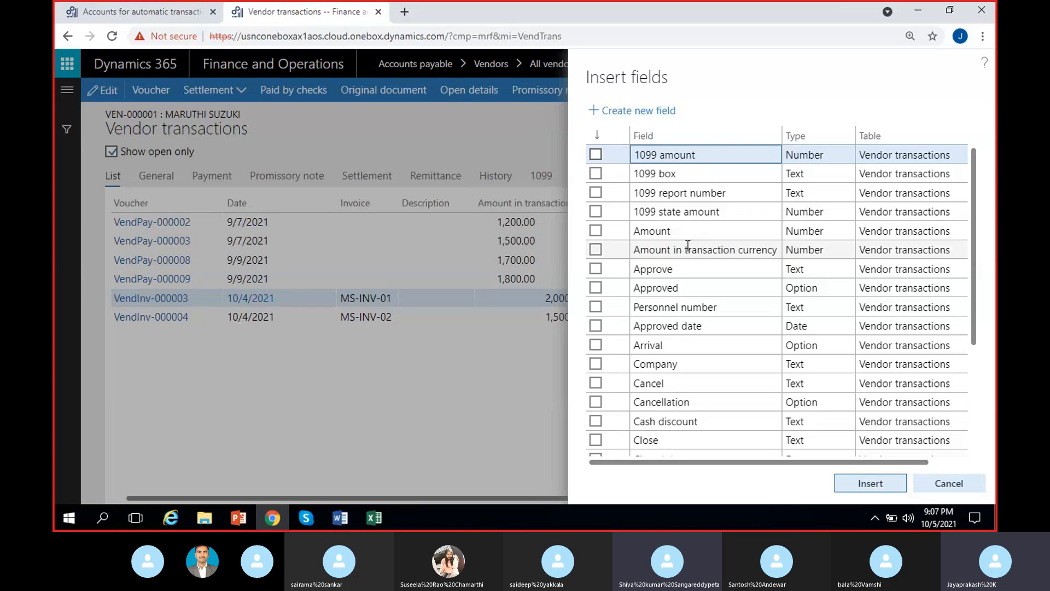
Filter the available fields by "balance" and cancel inserting a field.
click(671, 140)
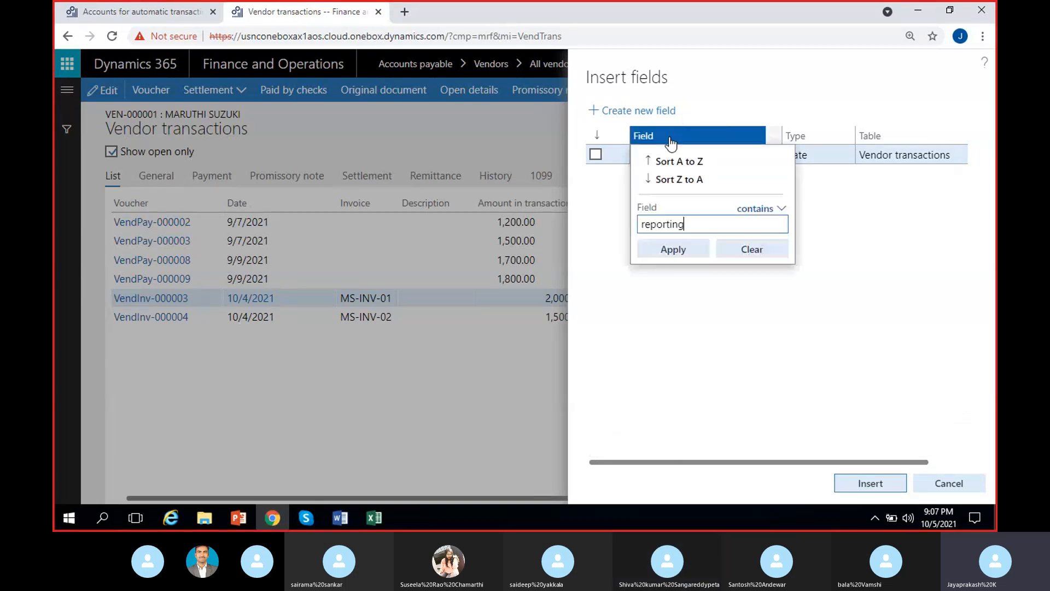
key(BackSpace)
key(BackSpace)
key(BackSpace)
key(BackSpace)
key(BackSpace)
key(BackSpace)
key(BackSpace)
key(BackSpace)
key(BackSpace)
text(balance)
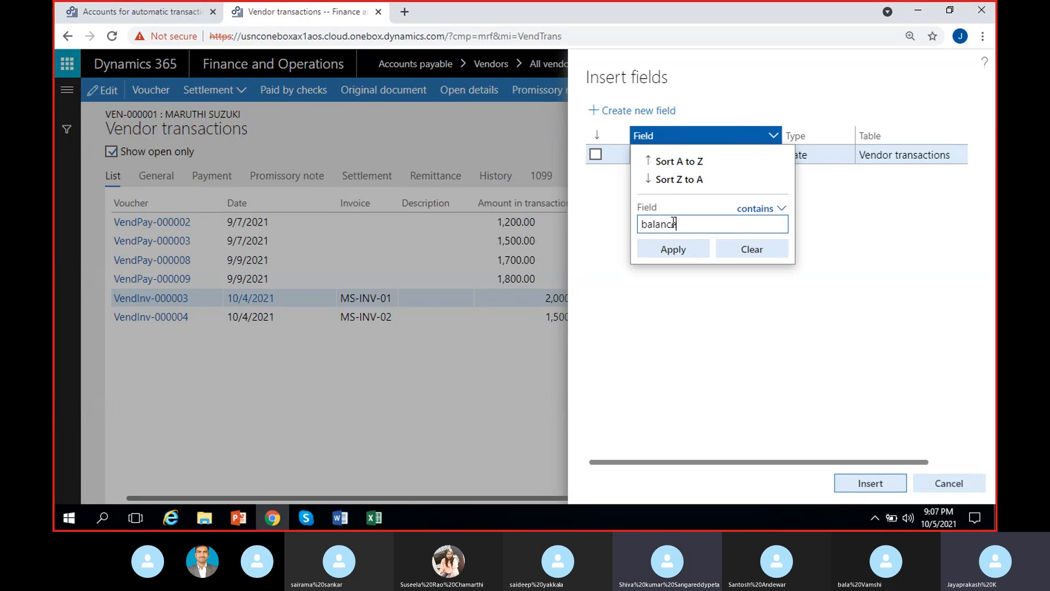
click(673, 249)
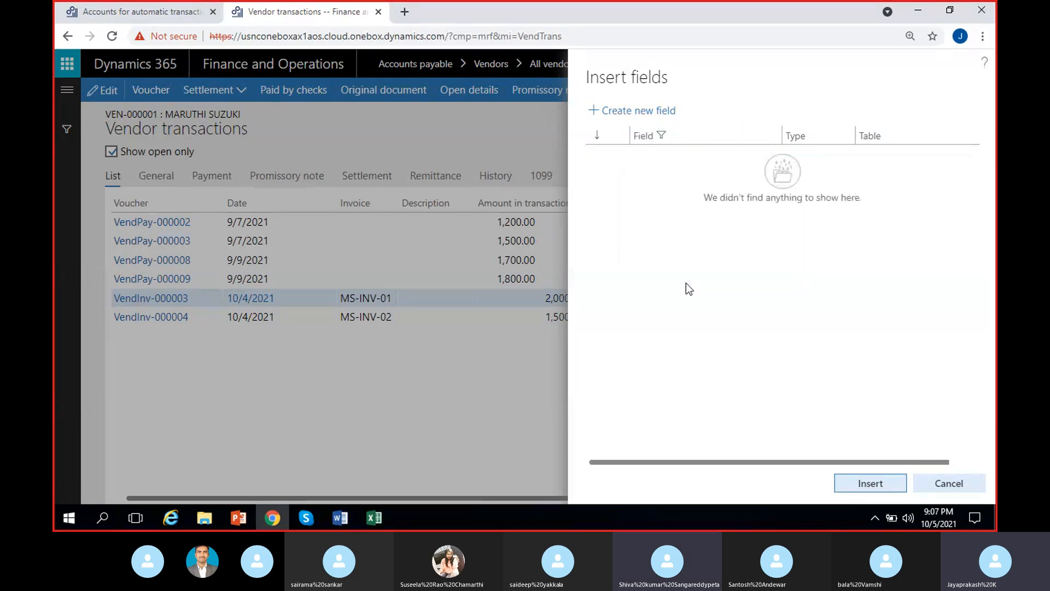
click(945, 481)
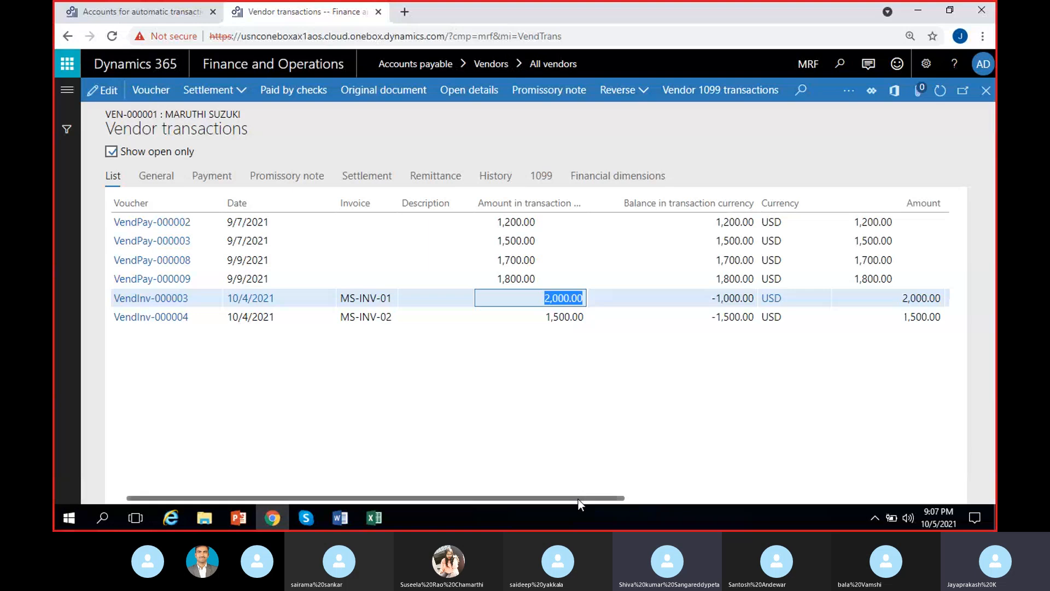
drag(578, 498, 931, 498)
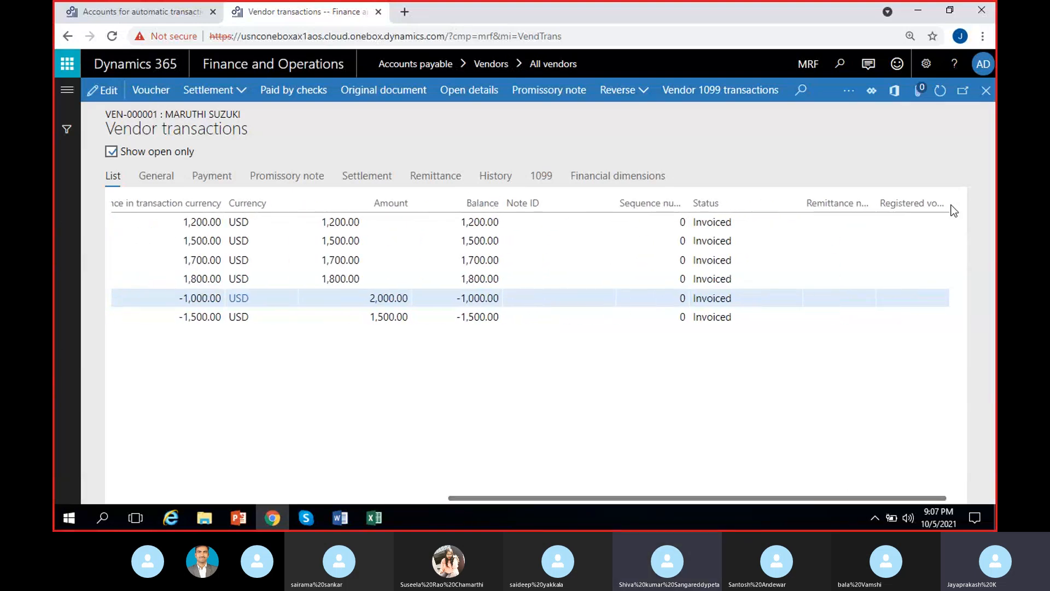
right_click(963, 212)
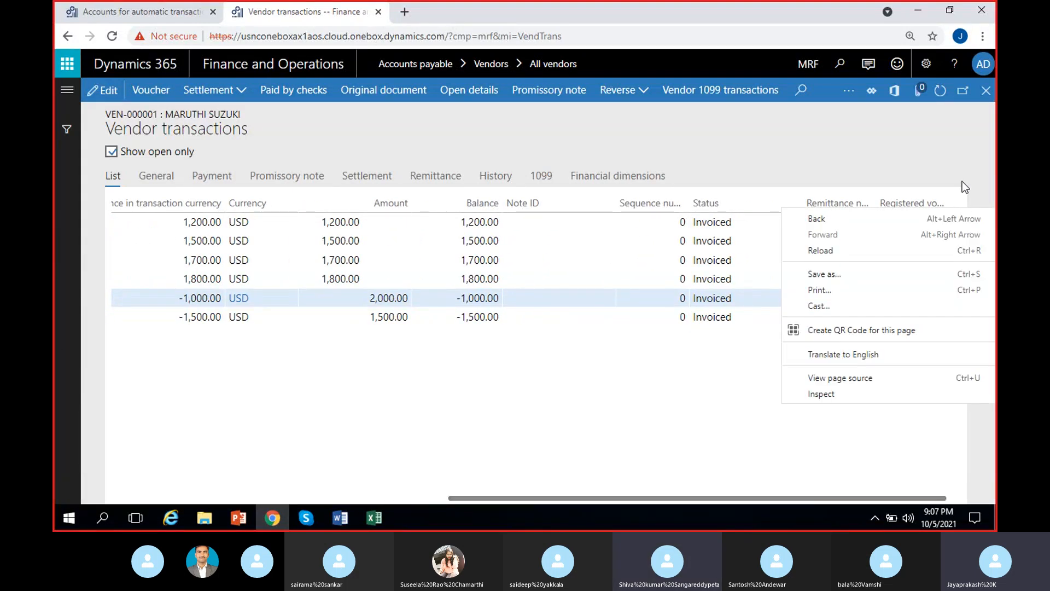
click(965, 187)
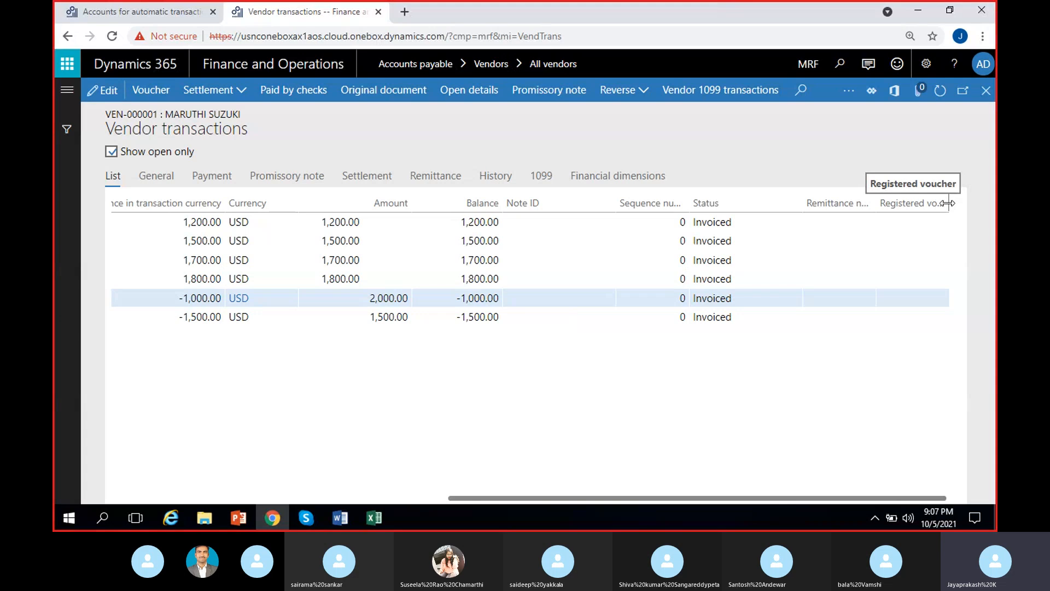
drag(952, 203, 962, 205)
right_click(959, 201)
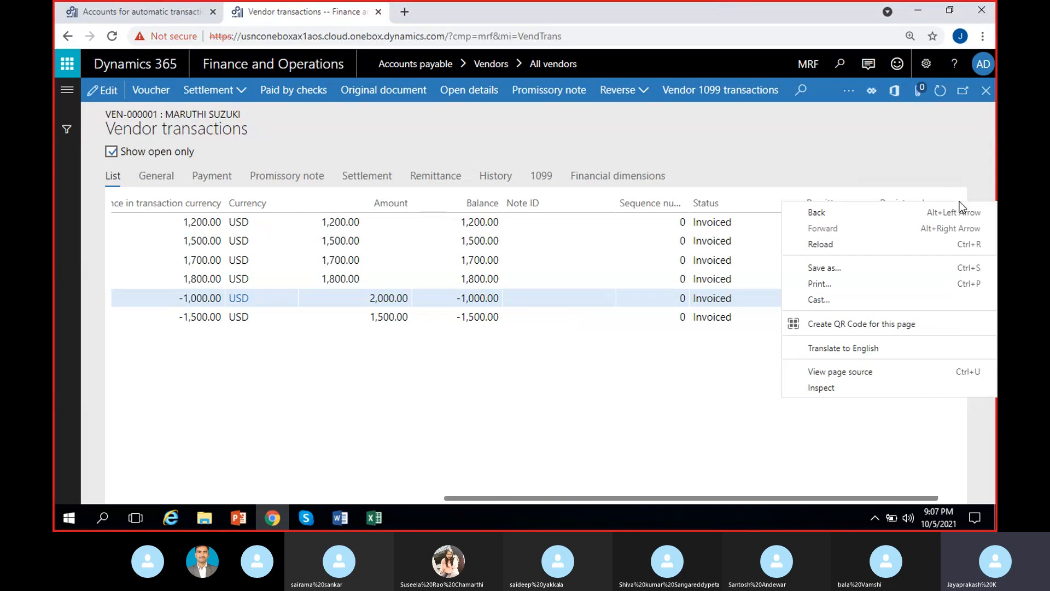
click(963, 182)
right_click(938, 201)
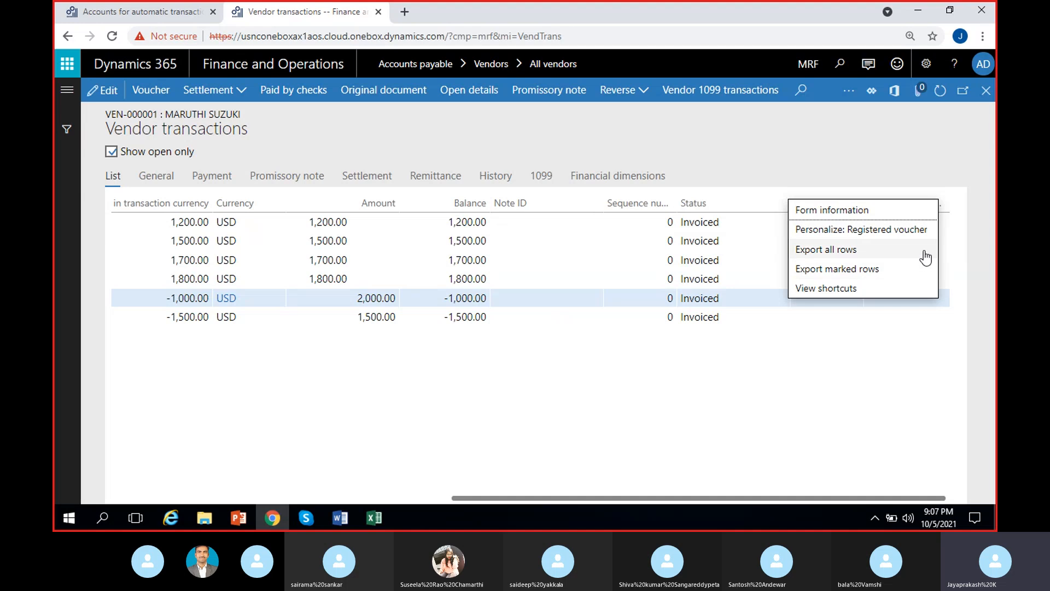
click(945, 153)
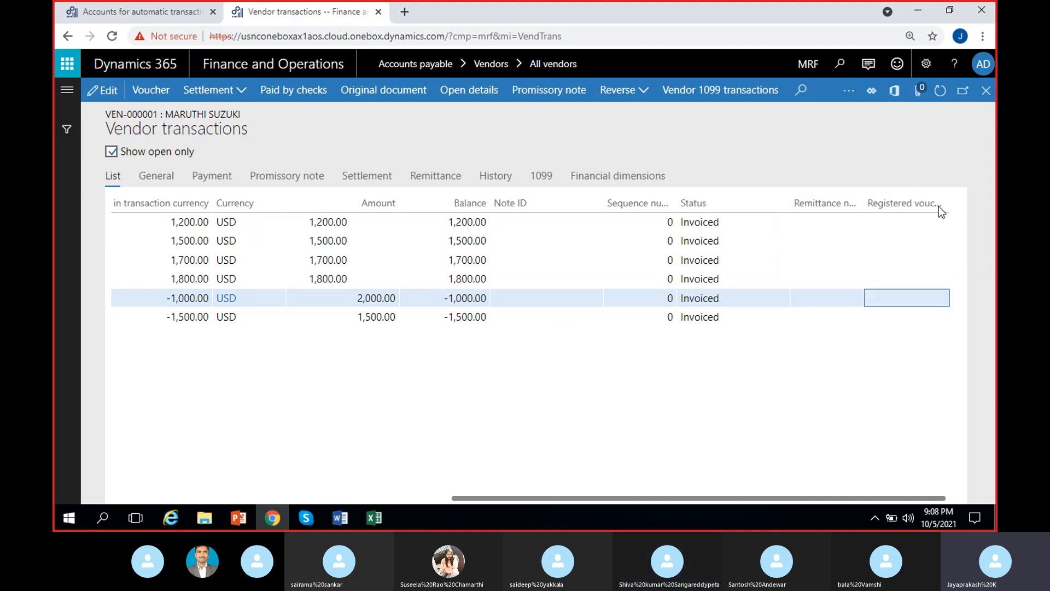
right_click(939, 206)
click(911, 239)
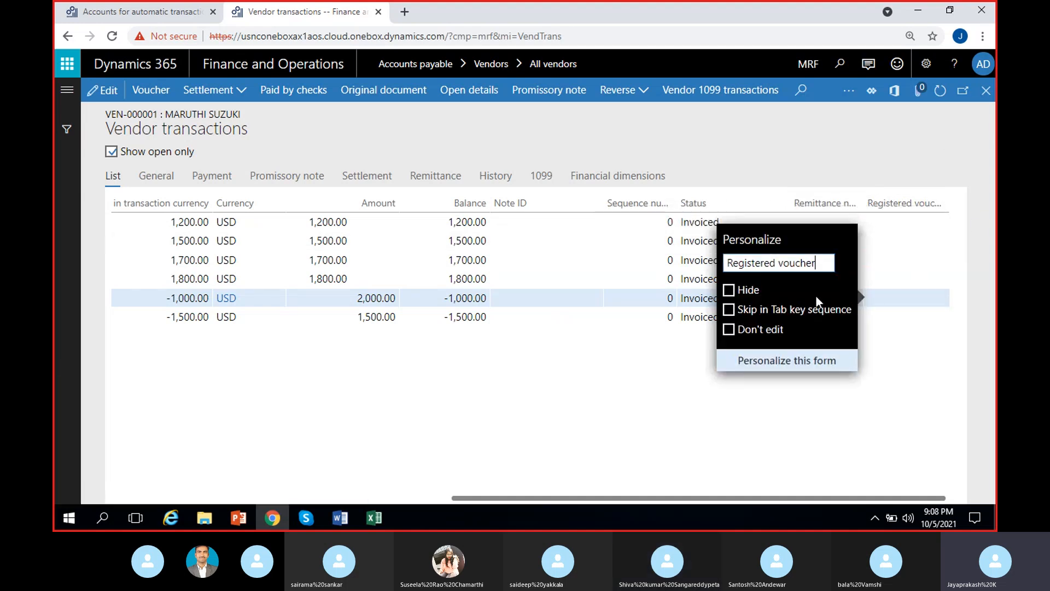
click(924, 368)
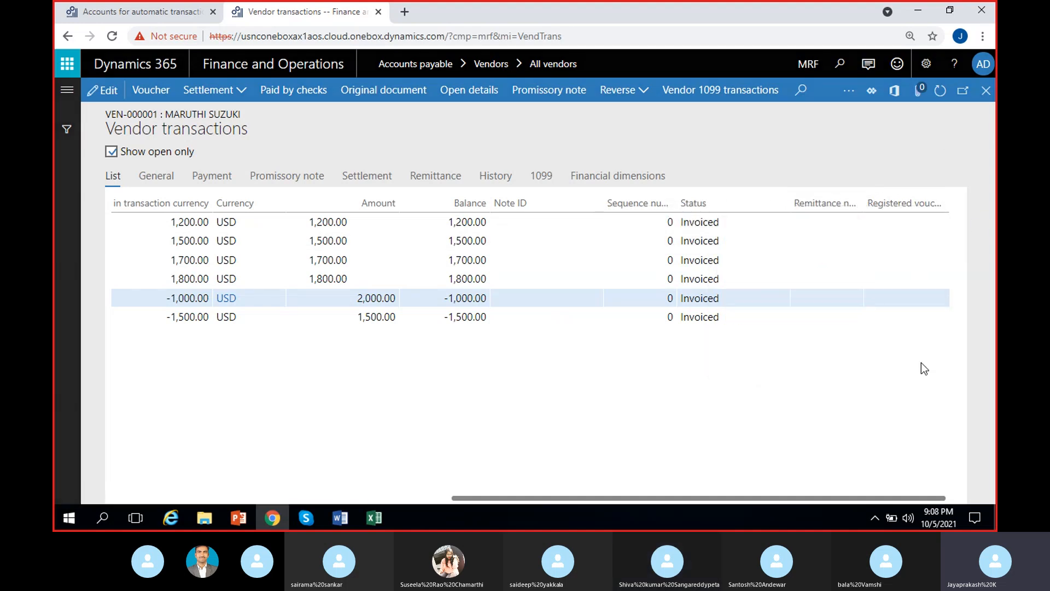
Personalize the vendor transactions grid, look for an addable field containing "reporting", and cancel the insertion.
right_click(952, 203)
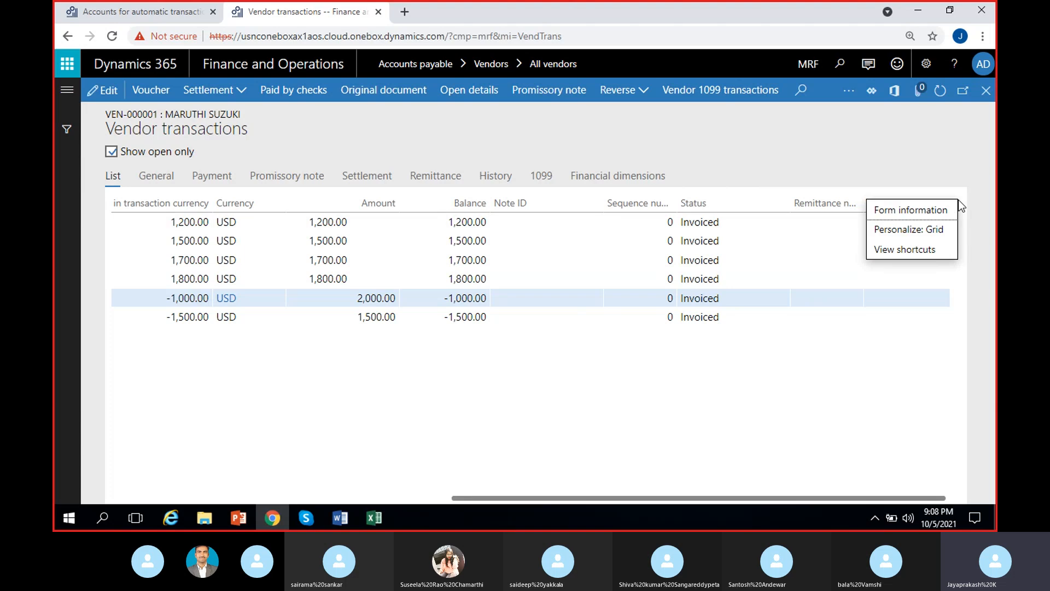
click(934, 230)
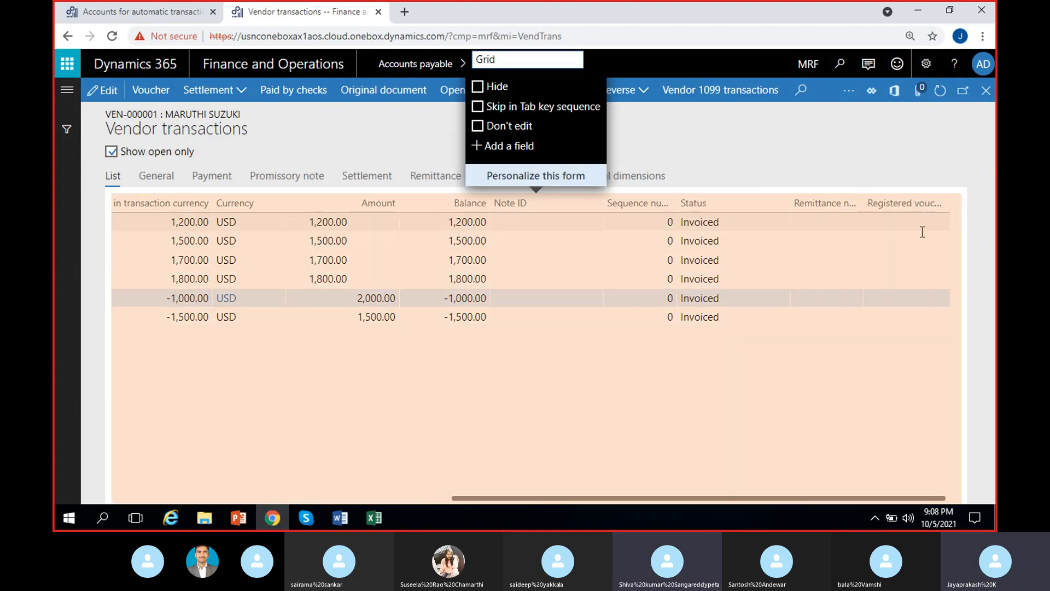
click(517, 146)
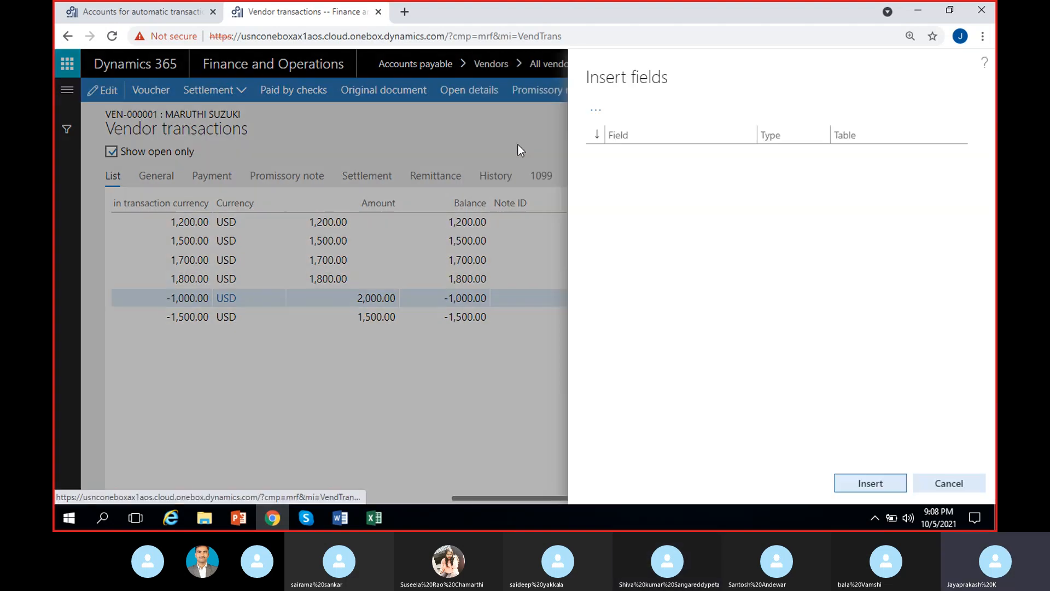
click(730, 137)
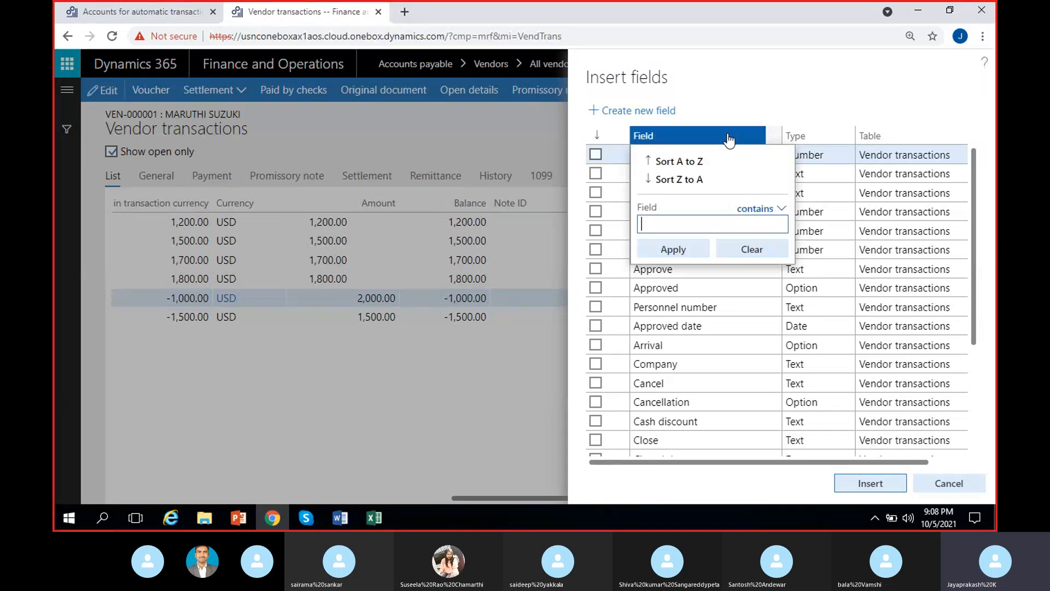
text(reporting)
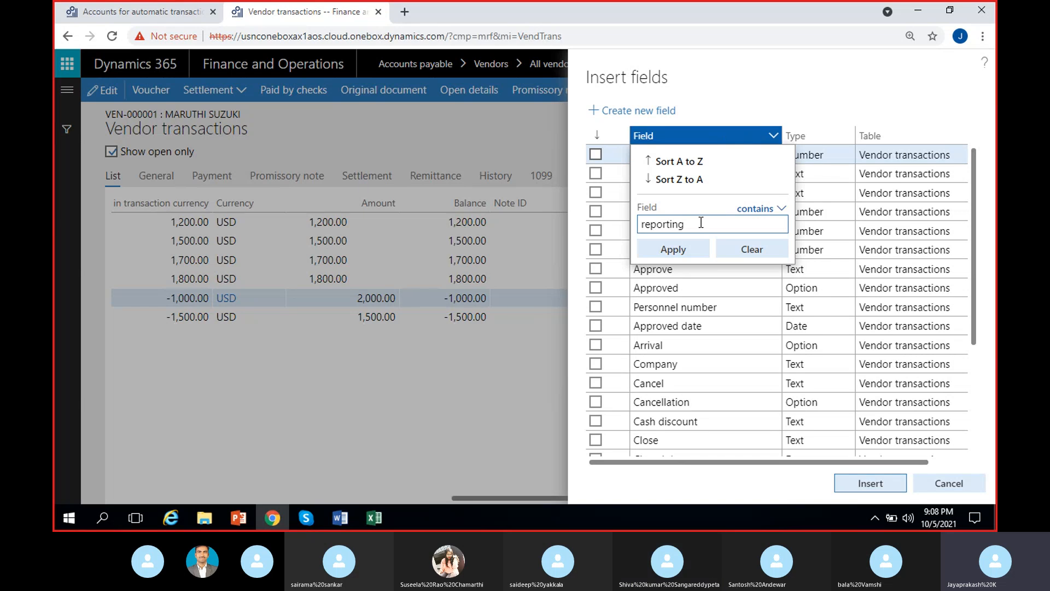
click(679, 250)
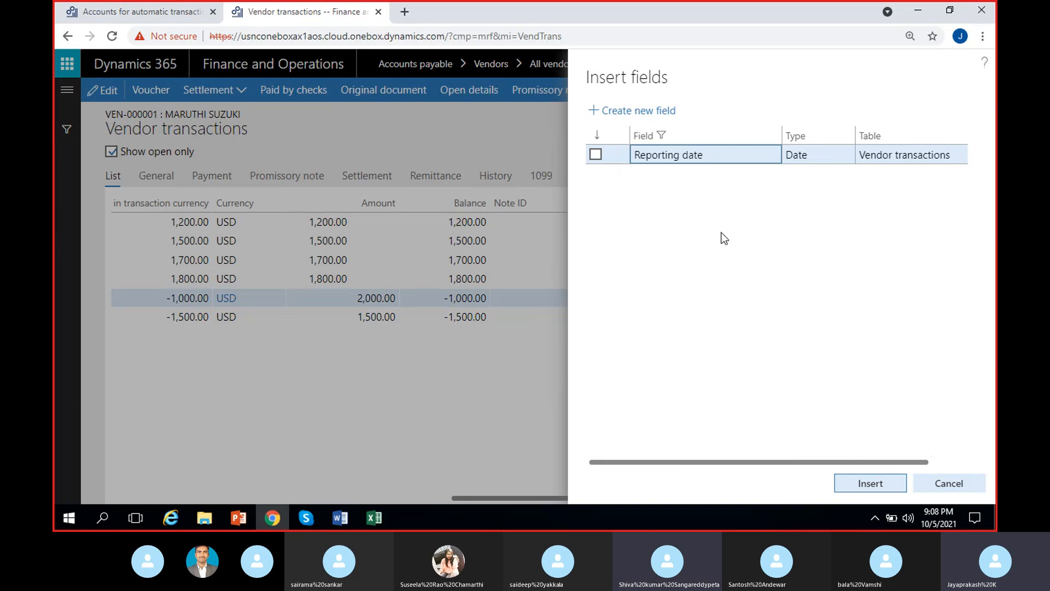
click(956, 478)
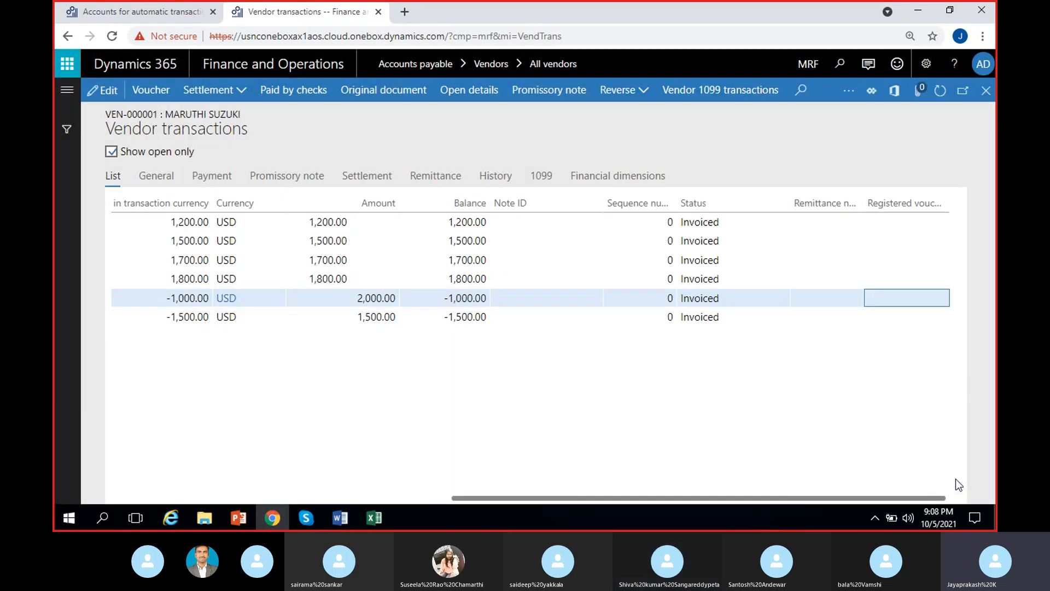
Open the voucher of invoice MS-INV-01 and check its vendor balance amount in reporting currency.
drag(577, 506, 206, 459)
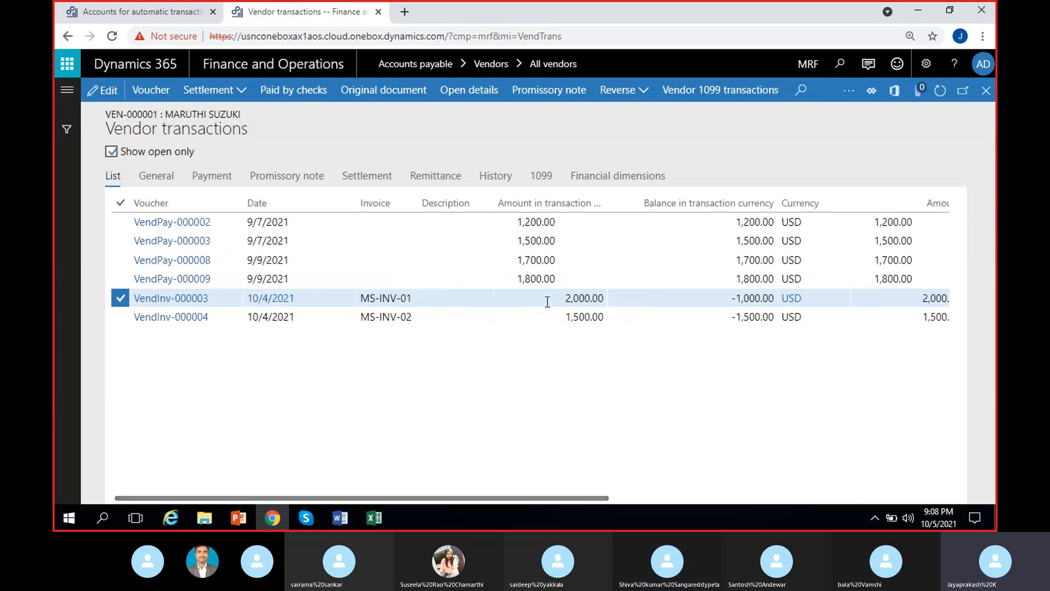
click(585, 298)
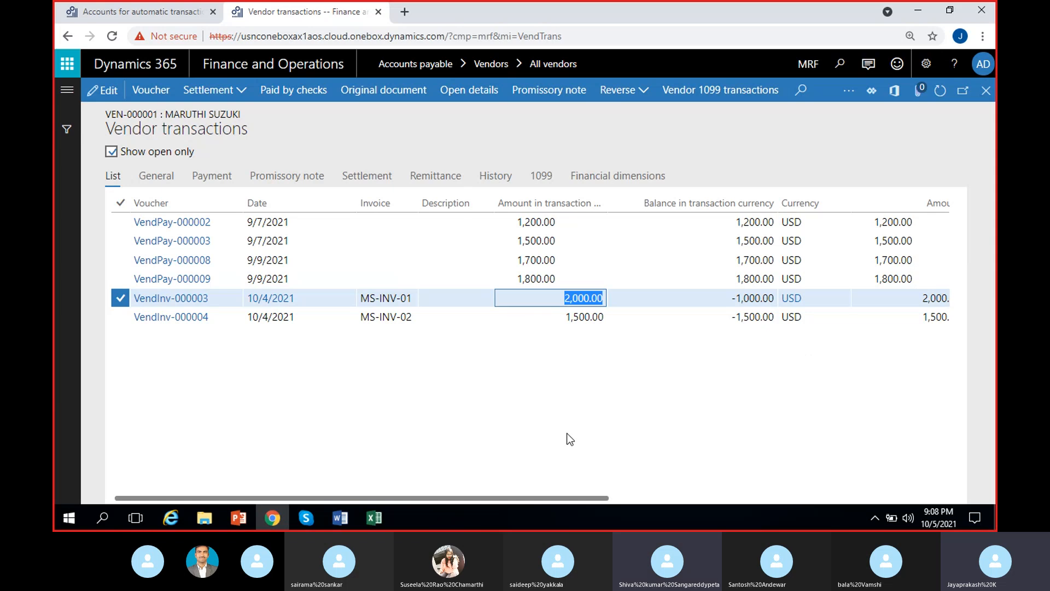
click(550, 398)
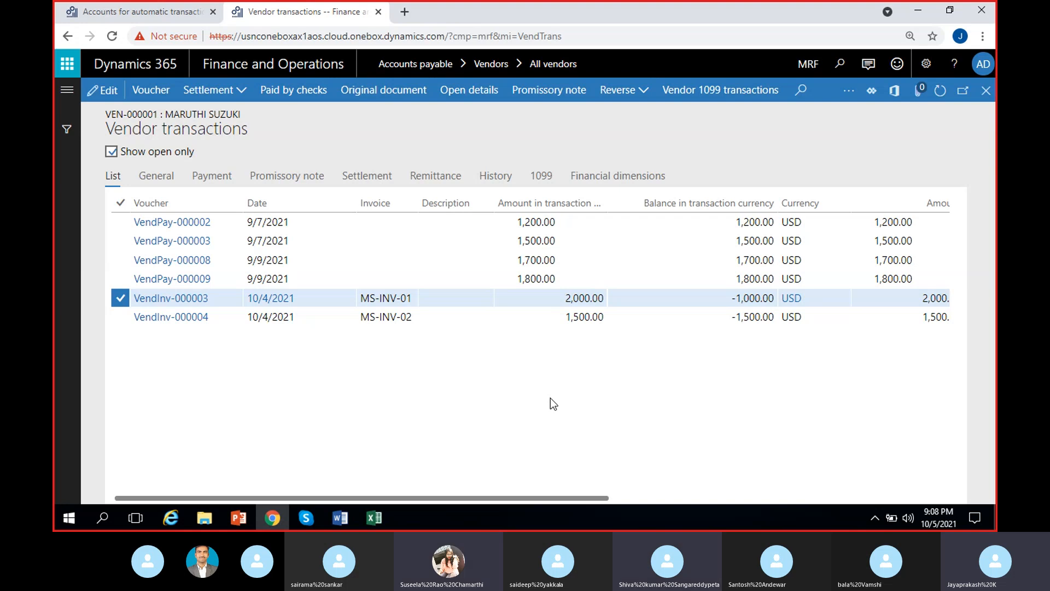
click(558, 298)
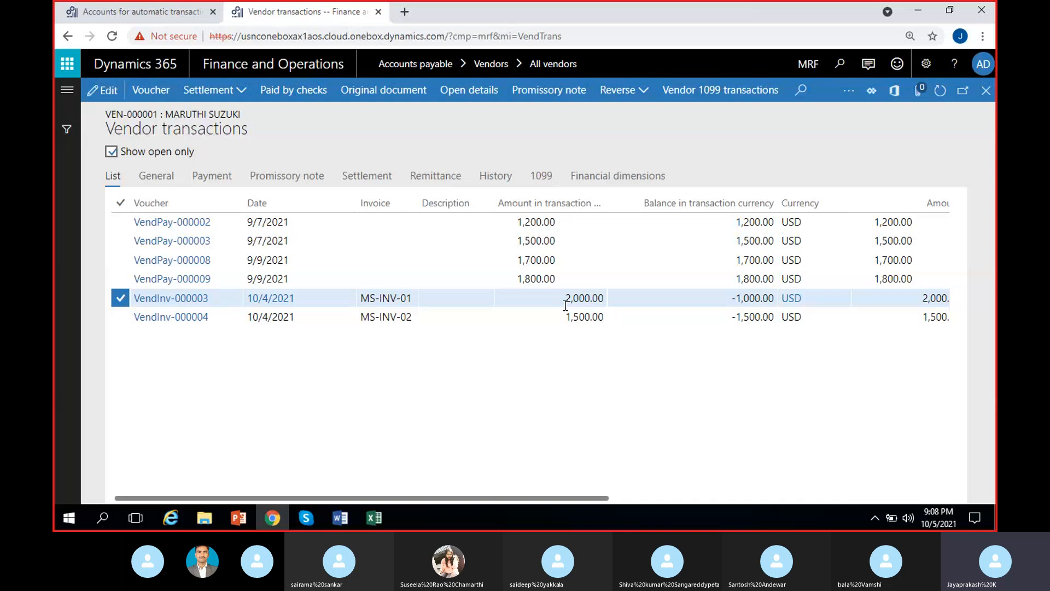
click(156, 95)
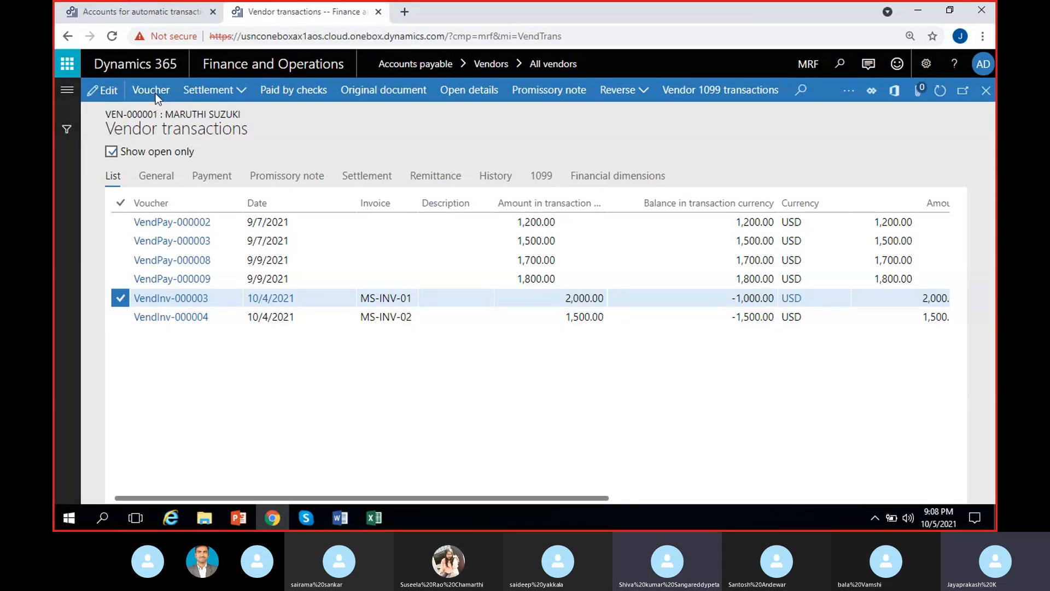
scroll(413, 380, right, 10)
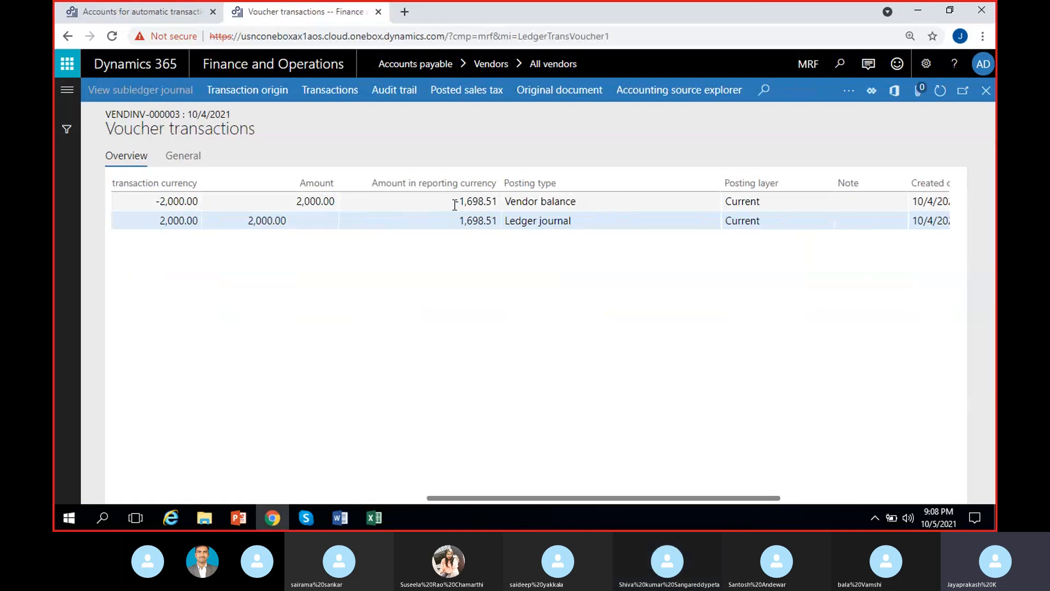
click(458, 208)
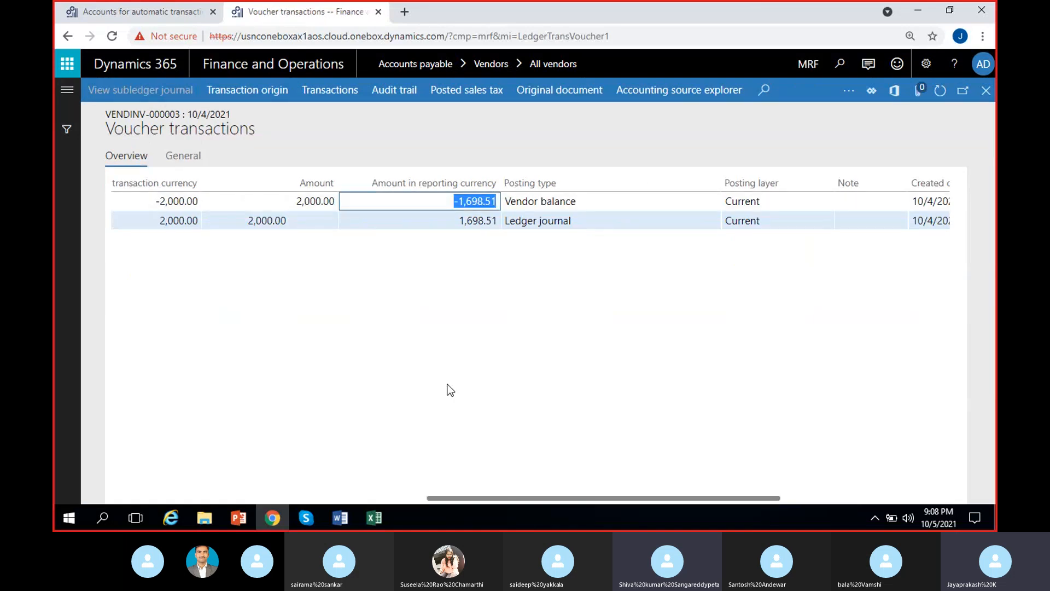
Switch to the Windows Calculator and divide the invoice's reporting currency amount, 1698.51, by 2.
click(107, 518)
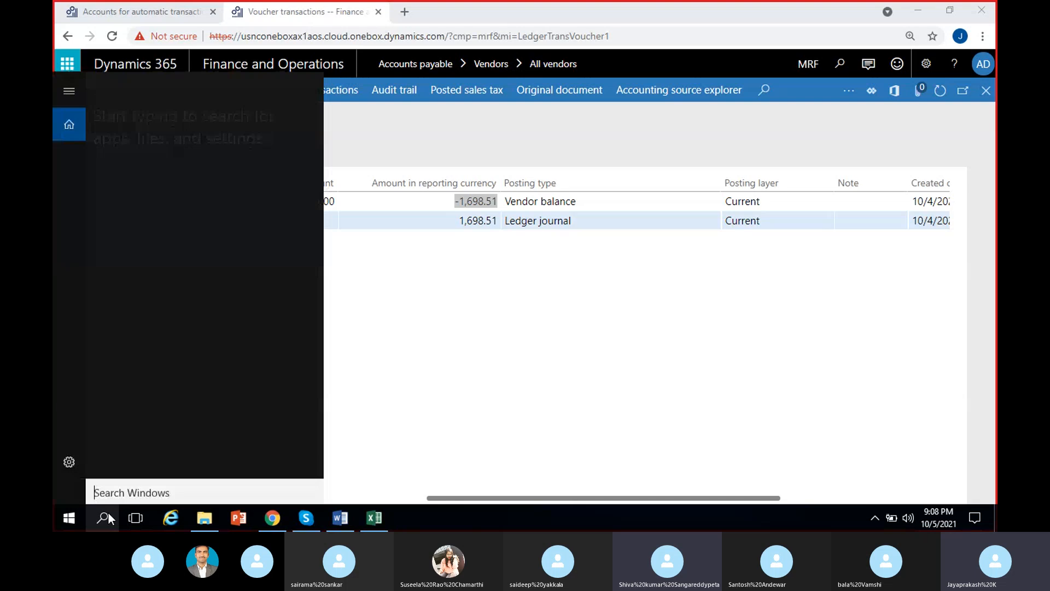
text(cal)
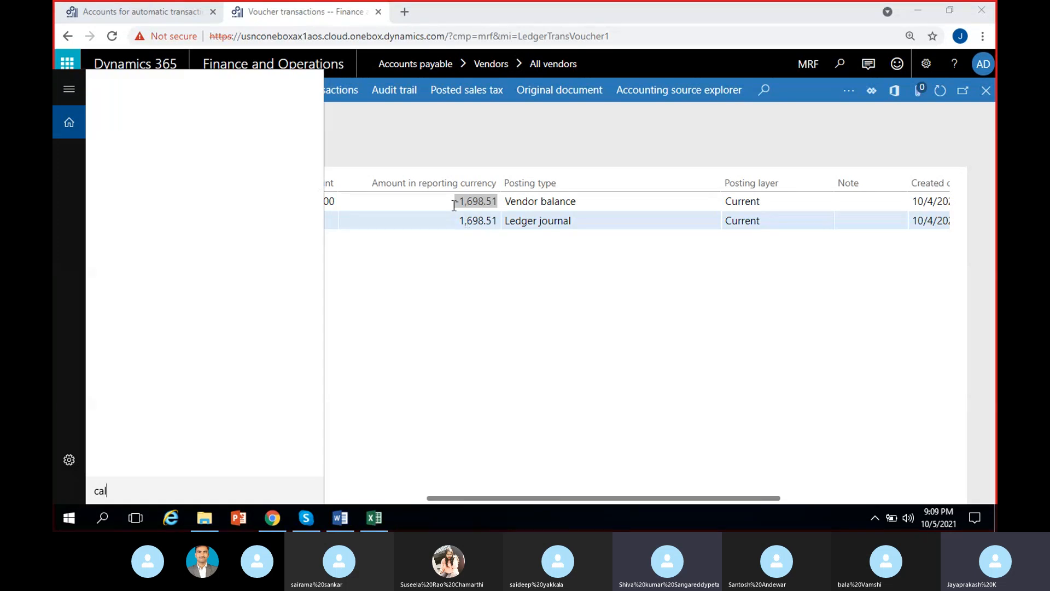
click(199, 126)
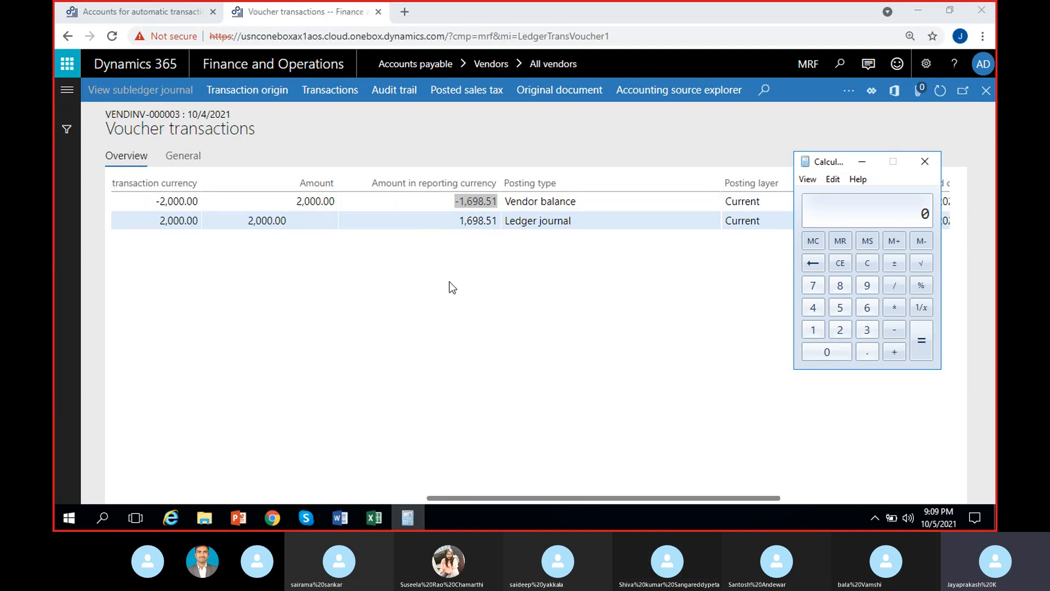
click(813, 329)
click(867, 307)
click(871, 287)
click(840, 285)
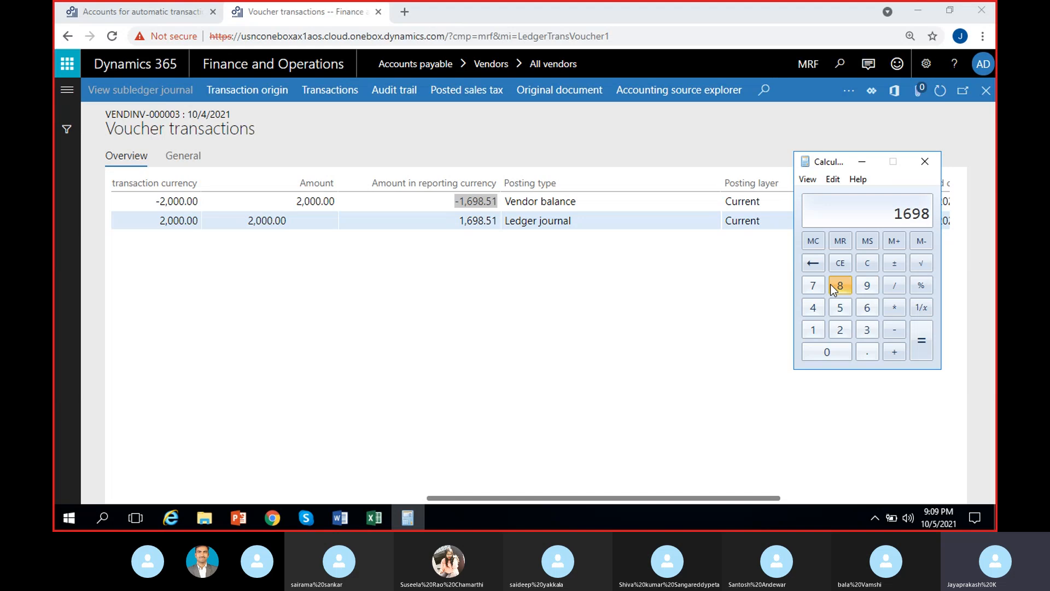
click(870, 353)
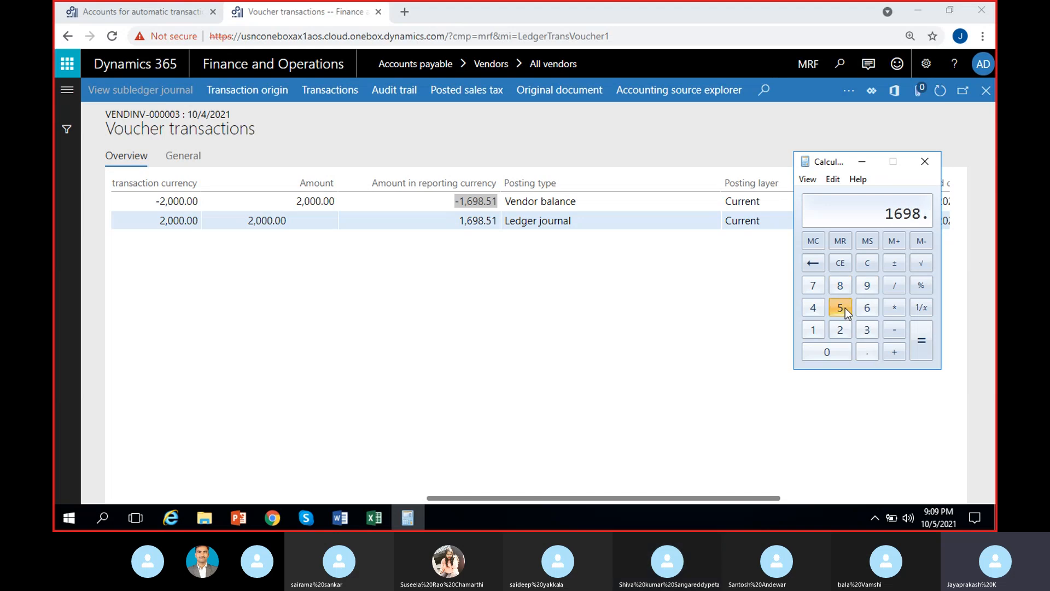
click(841, 307)
click(815, 332)
click(893, 287)
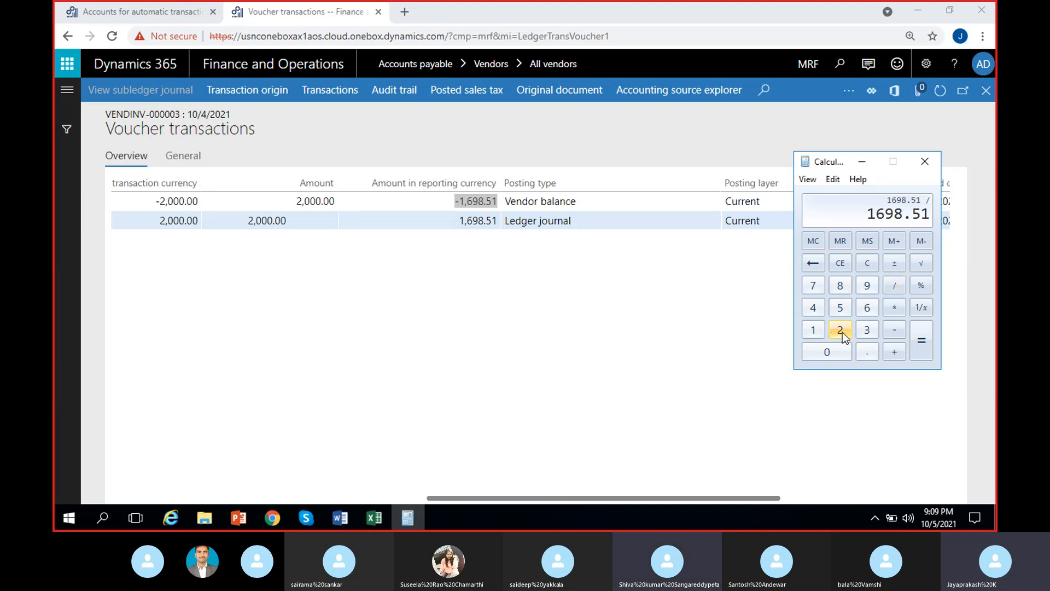
click(841, 330)
click(921, 340)
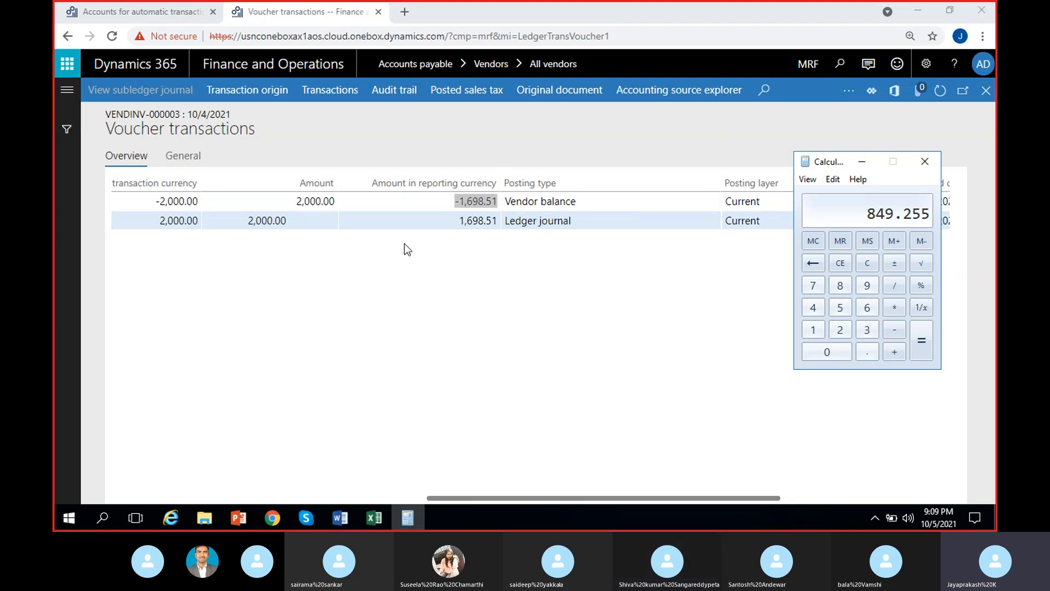
click(862, 163)
Return to the vendor transactions and examine the reporting currency amounts in the voucher of payment VendPay-000002.
click(988, 94)
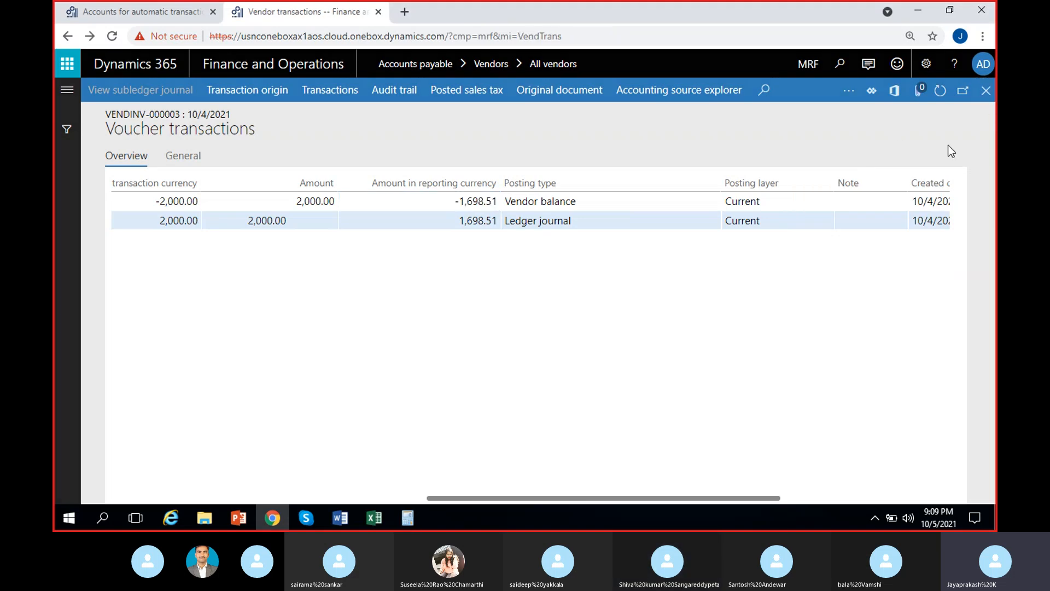
click(555, 219)
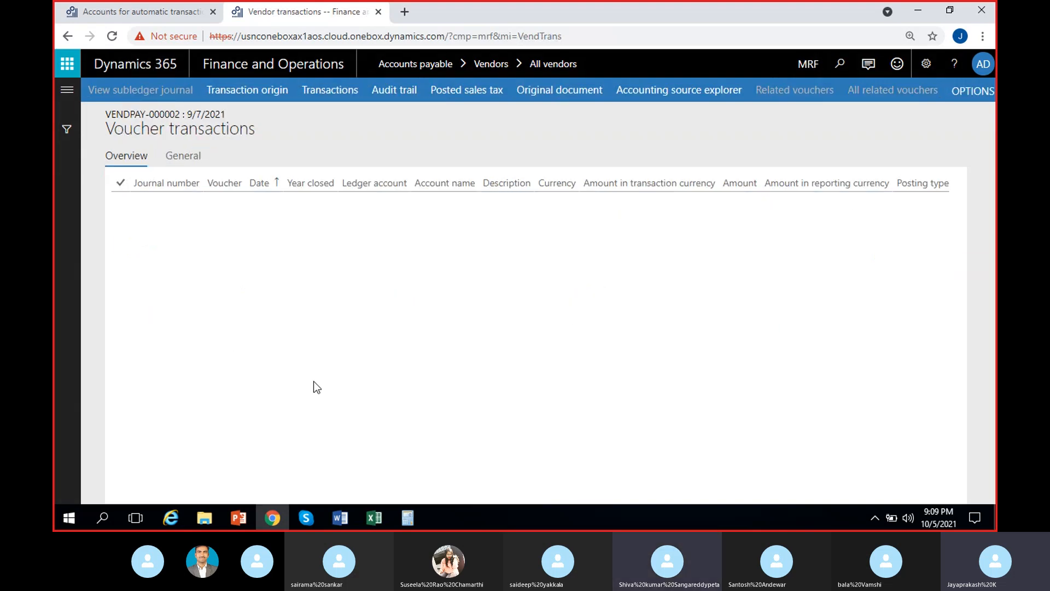
scroll(455, 380, right, 8)
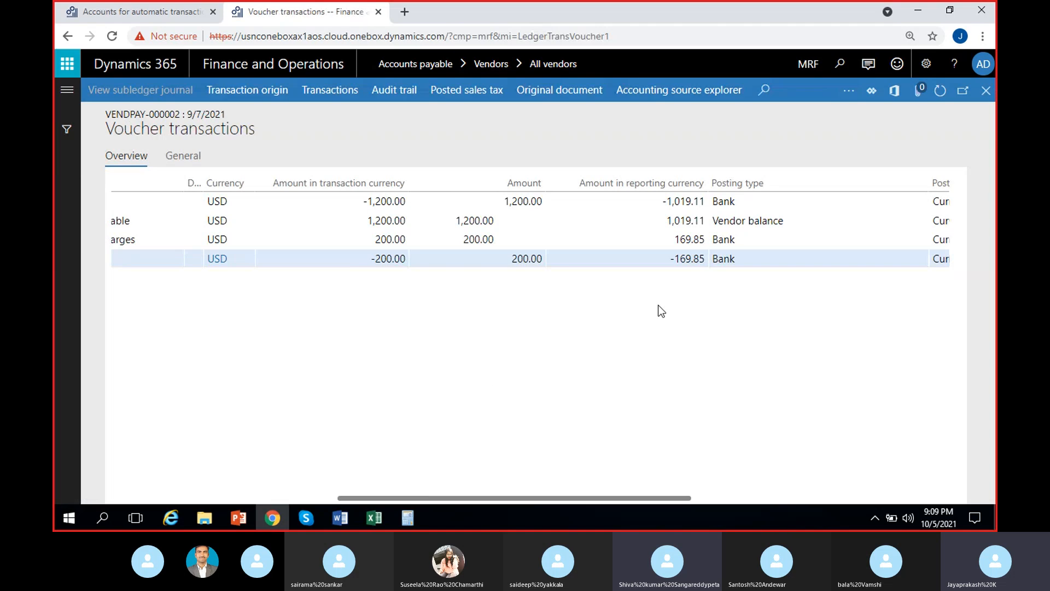
scroll(563, 319, left, 5)
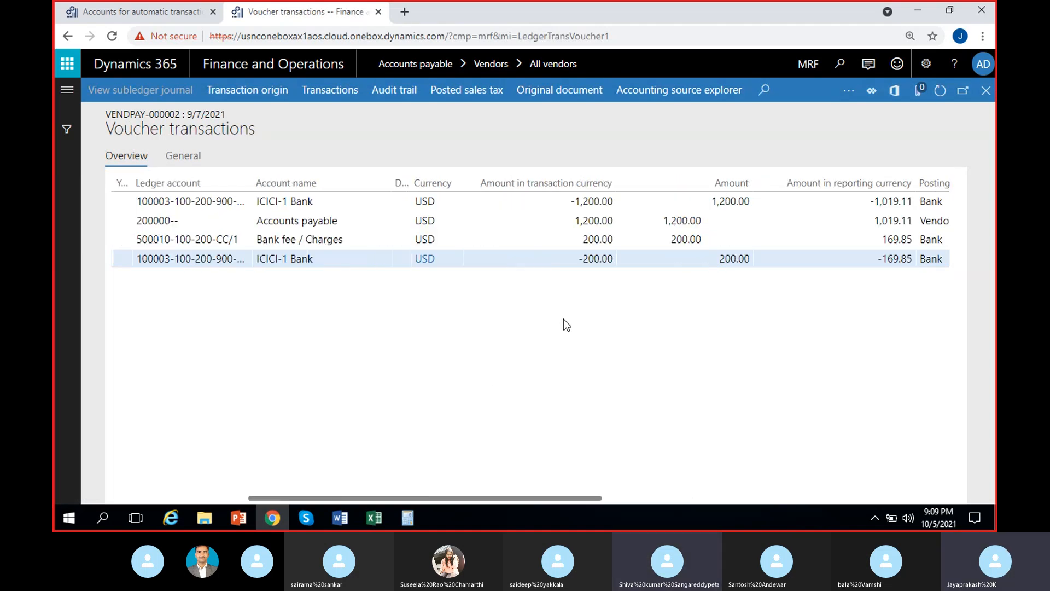
scroll(563, 319, right, 4)
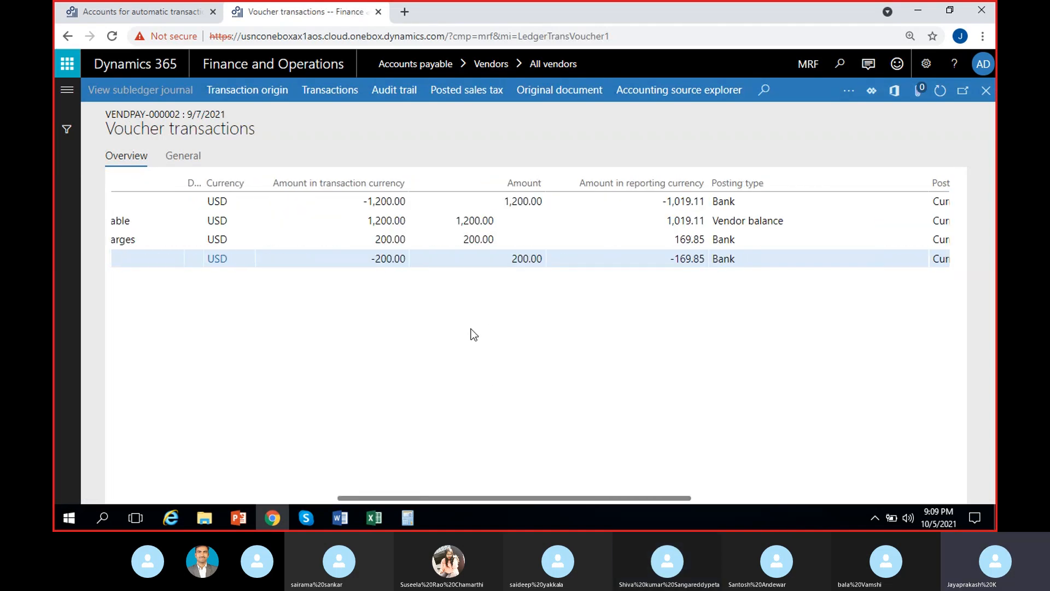
scroll(474, 335, left, 2)
scroll(474, 335, left, 2)
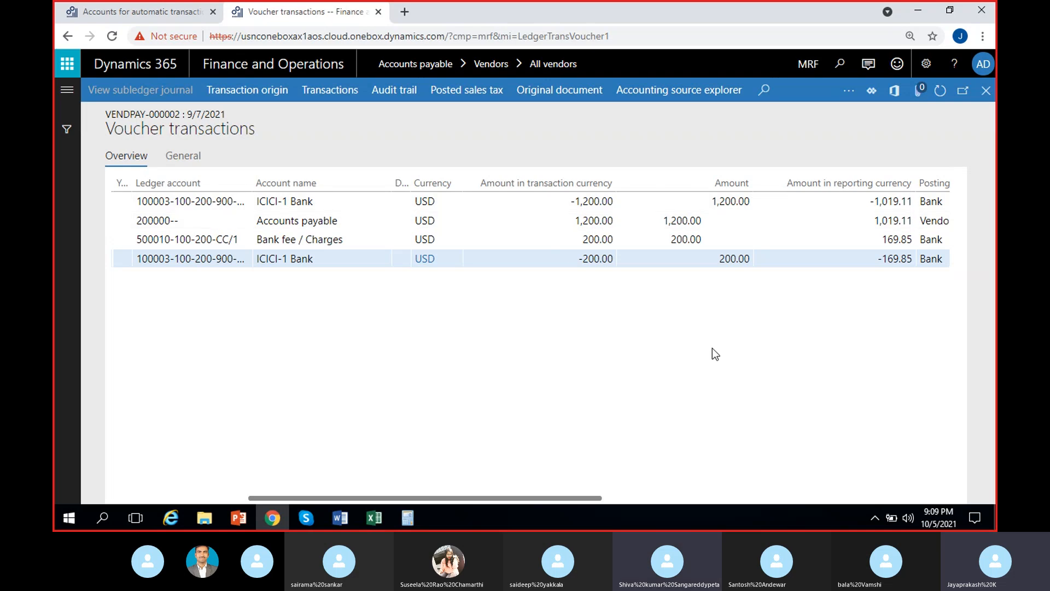
Check the bank line's amount in reporting currency in the VendPay-000002 voucher and close the voucher.
scroll(712, 354, right, 4)
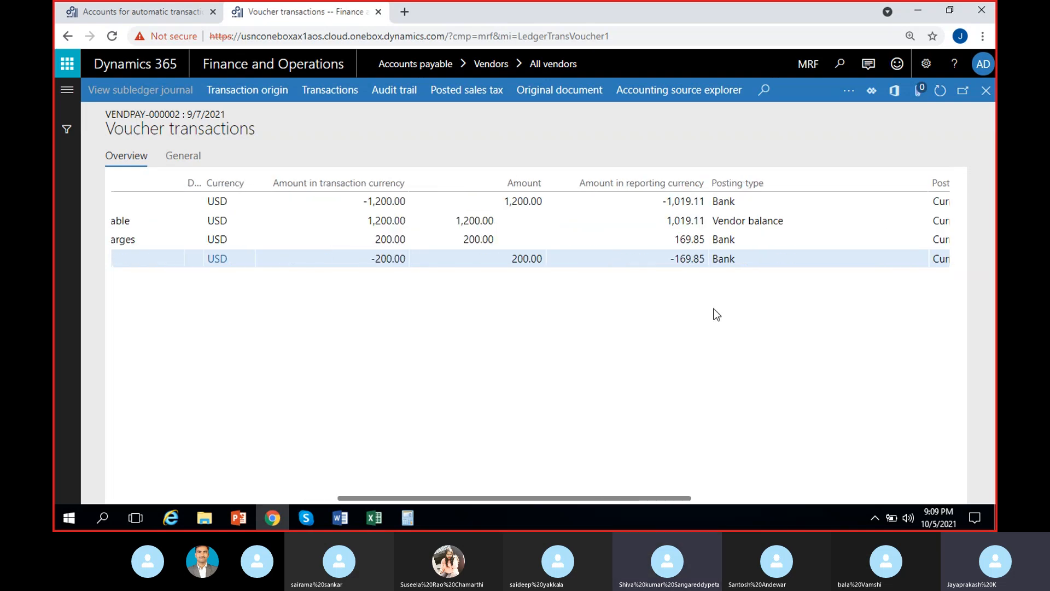
click(663, 201)
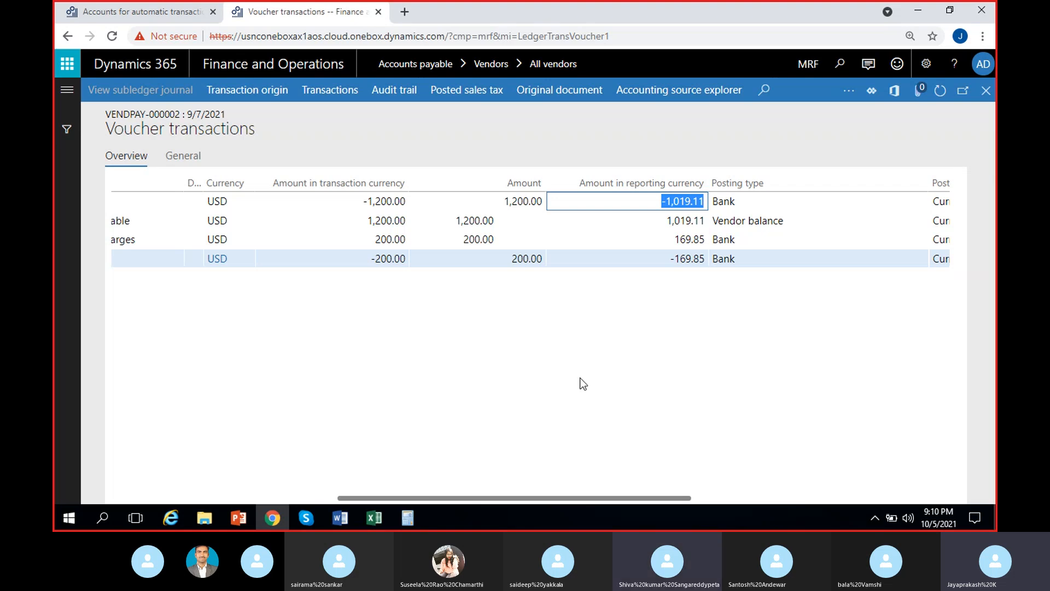
click(583, 383)
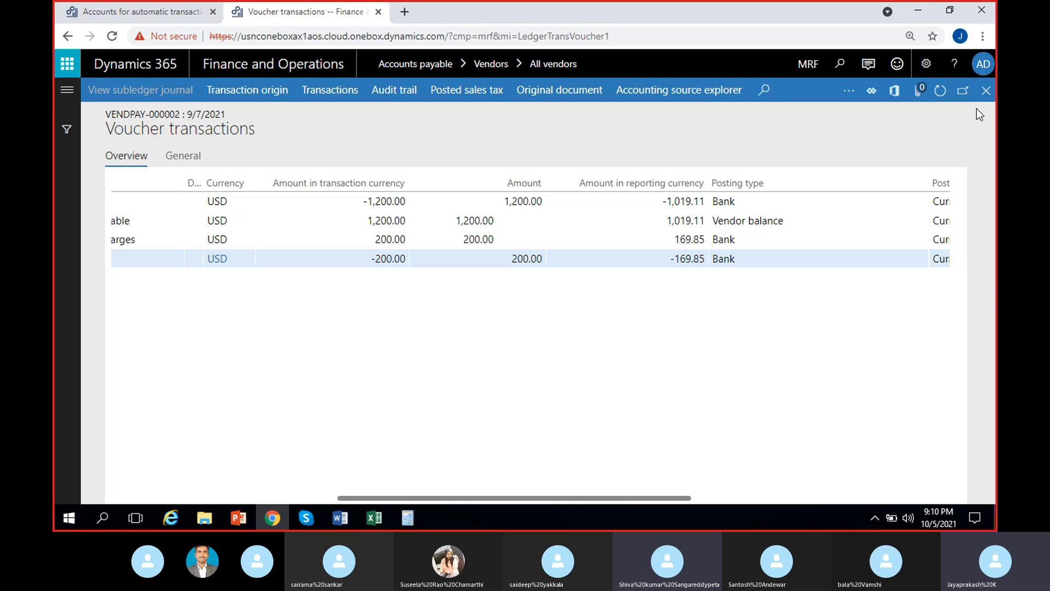
click(992, 91)
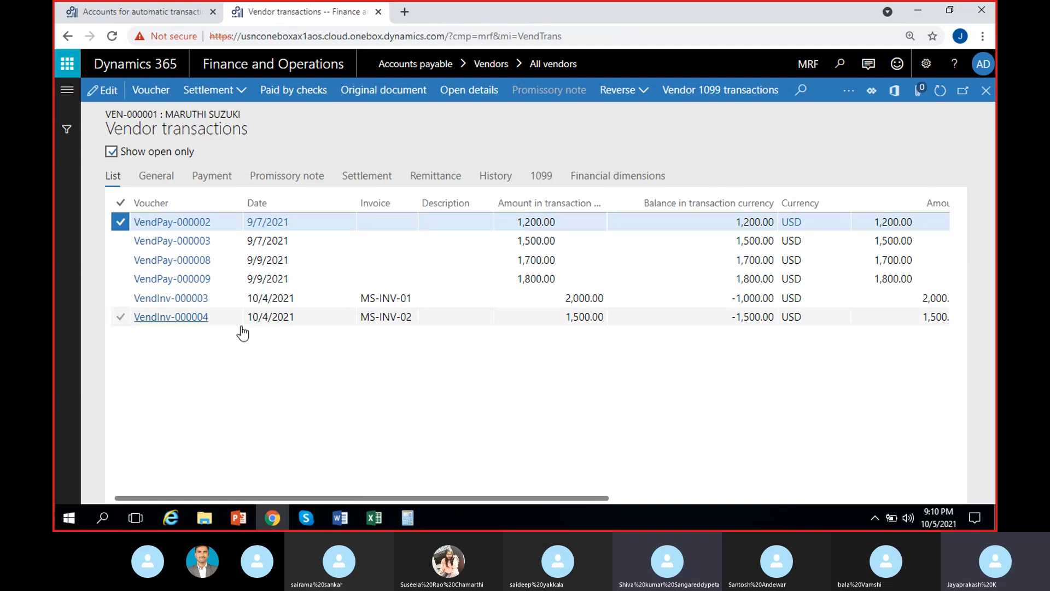
Try to post the settlement of invoice MS-INV-01 against the 1,200.00 payment dated 9/7/2021, and open the resulting message details.
click(393, 317)
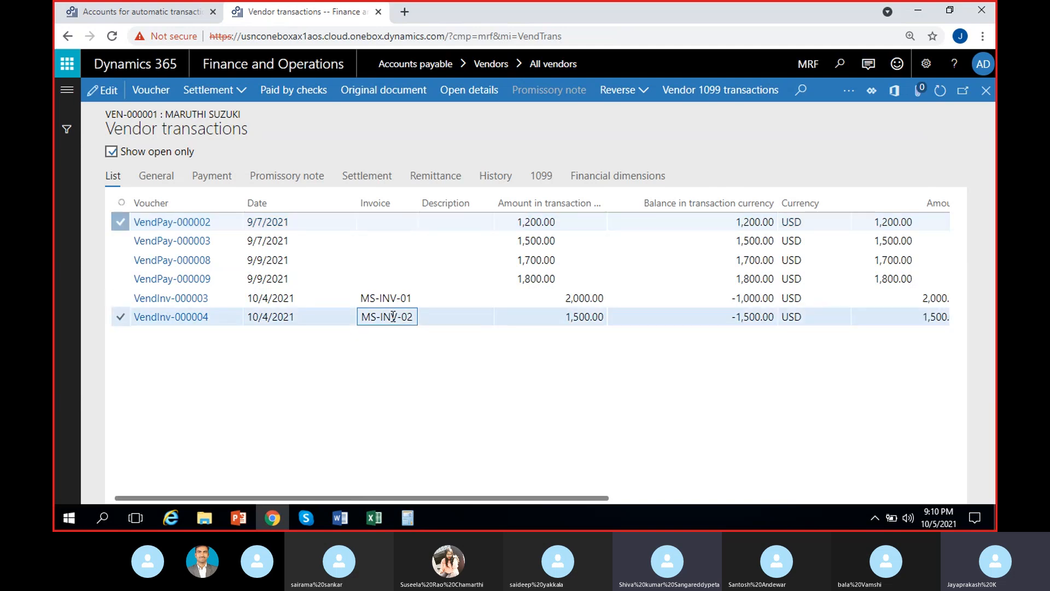
click(546, 294)
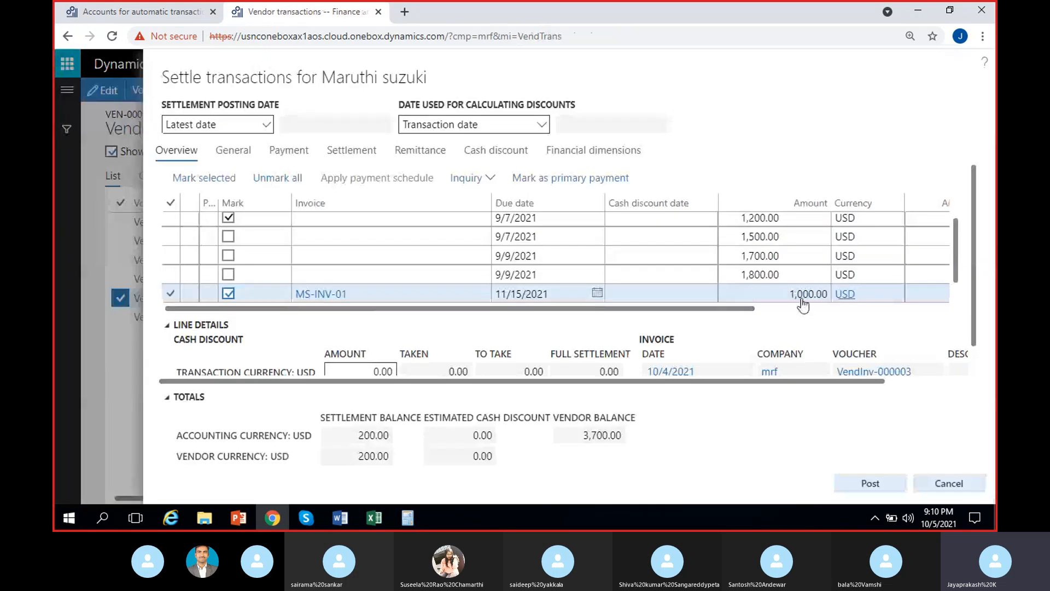
scroll(659, 274, up, 1)
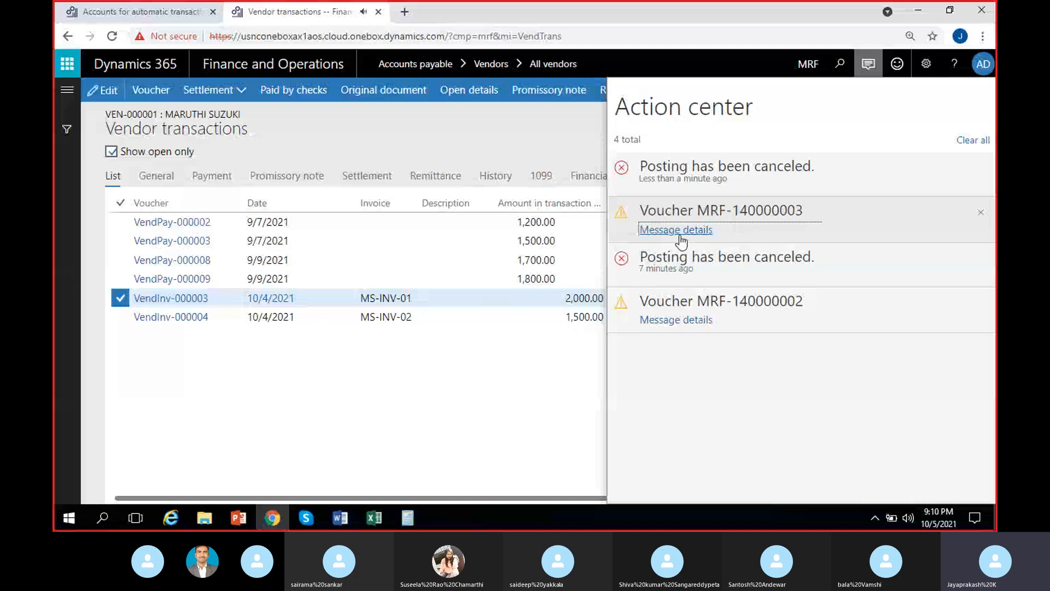
click(677, 230)
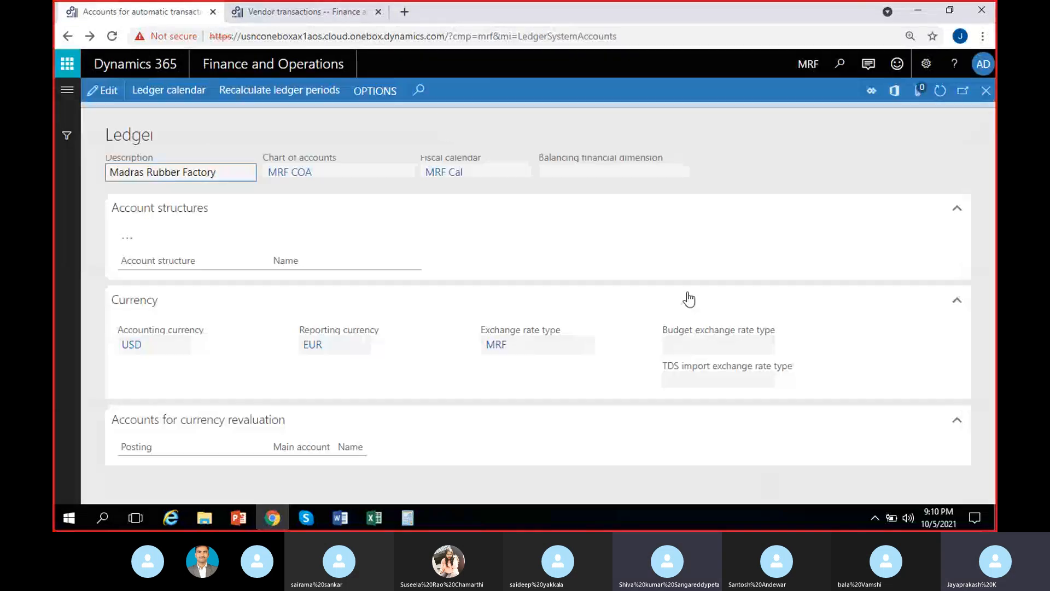
Assign main account 500021, Exchange rate loss, to the Realized loss posting for currency revaluation in the Ledger setup and save.
scroll(688, 298, down, 3)
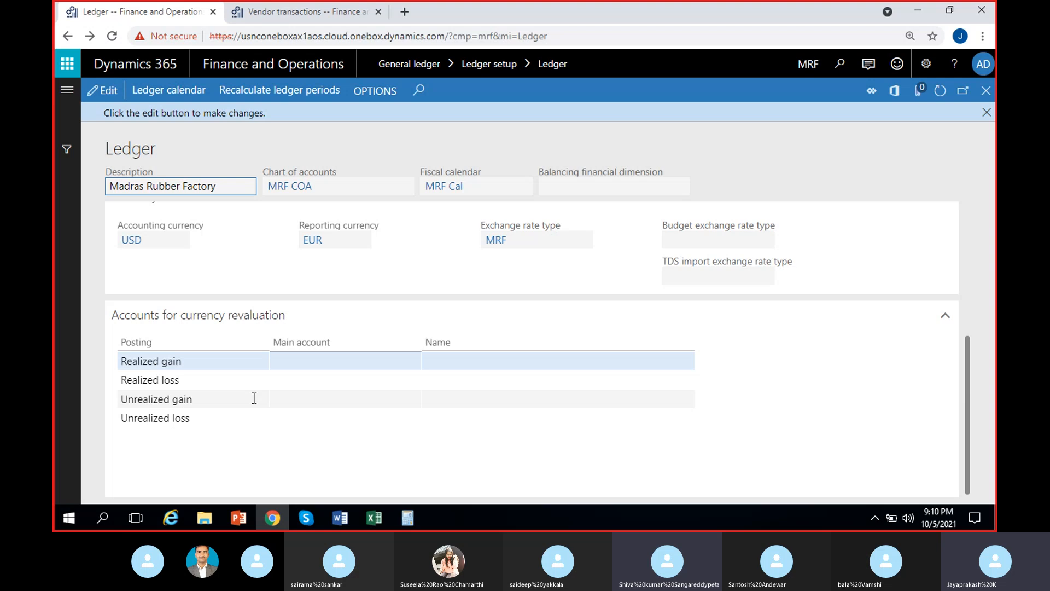
click(106, 94)
click(327, 381)
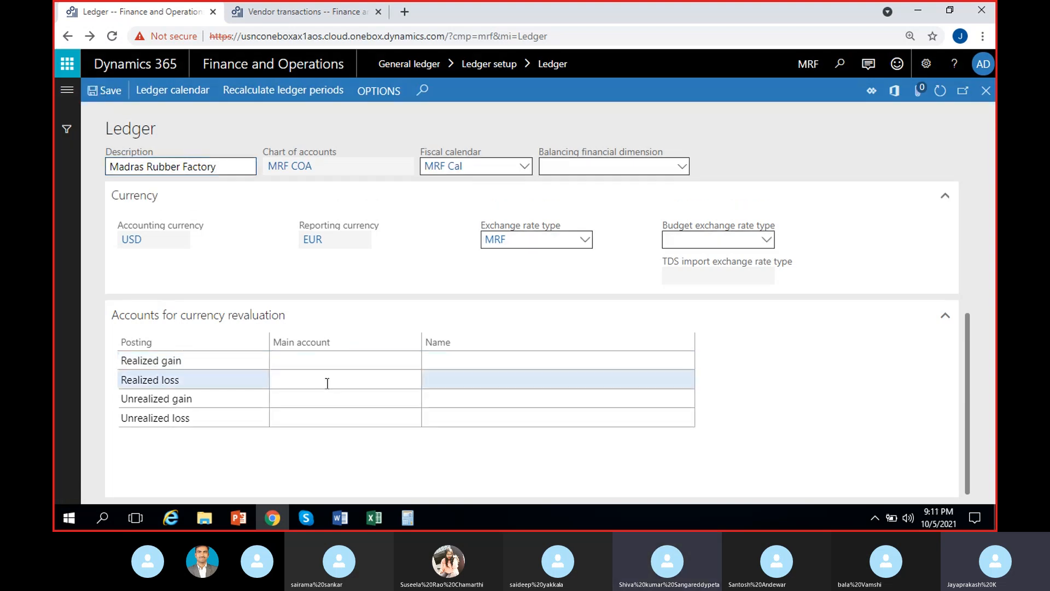
text(5)
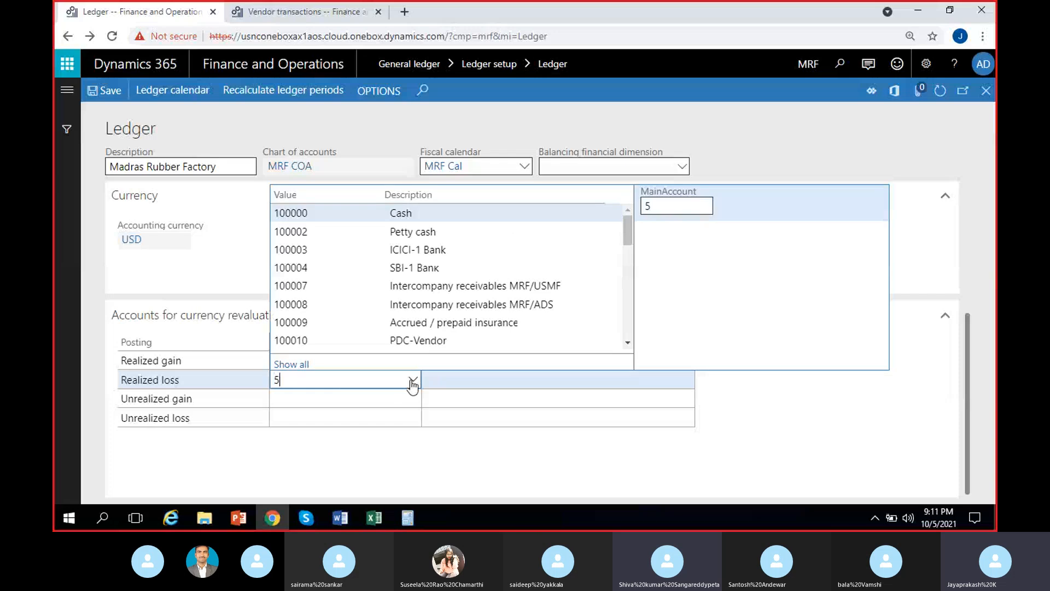
scroll(439, 336, down, 2)
click(438, 339)
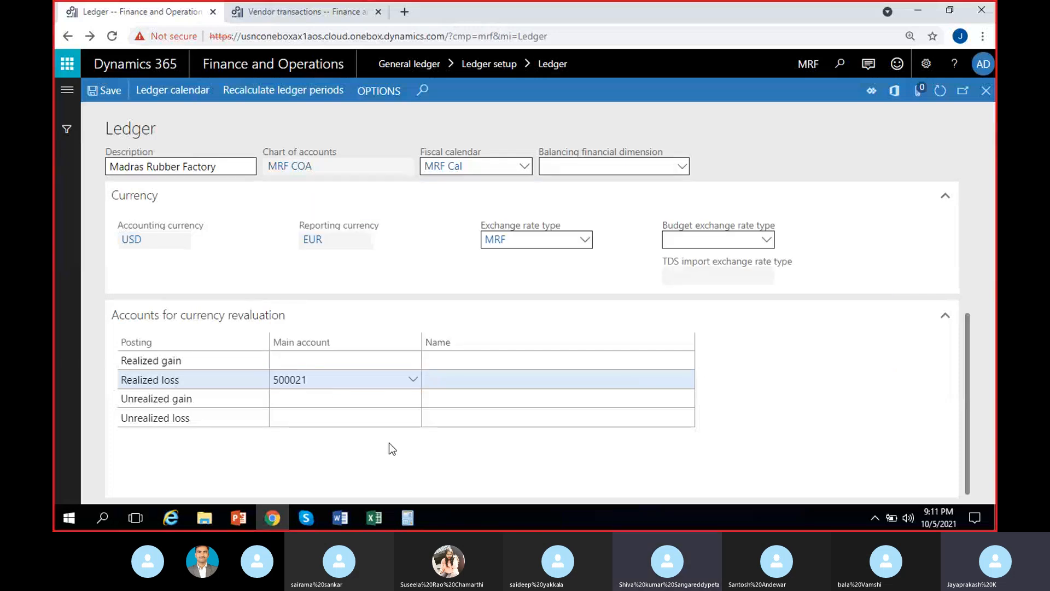
click(106, 93)
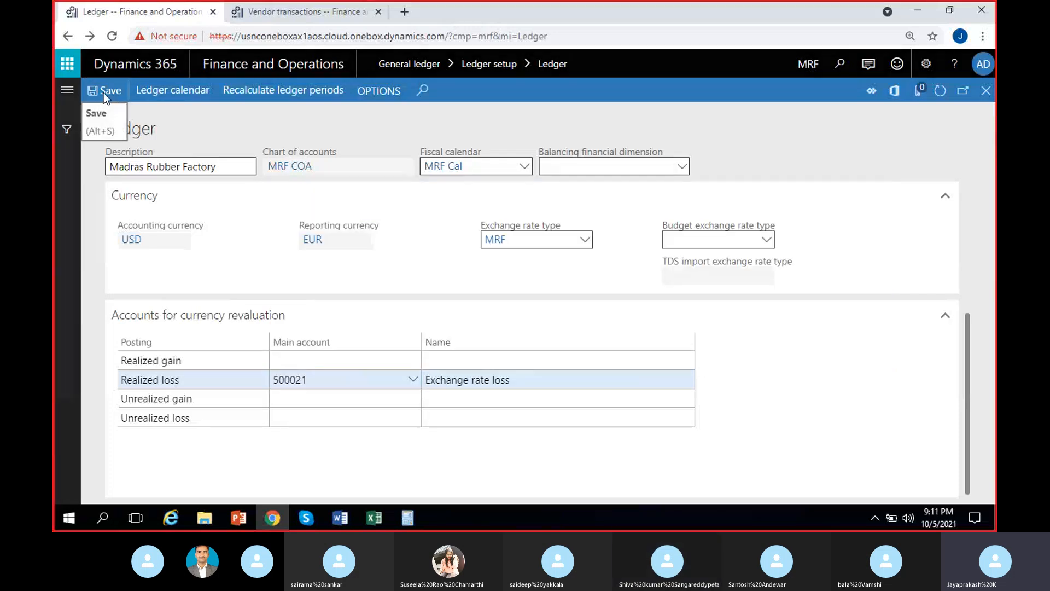
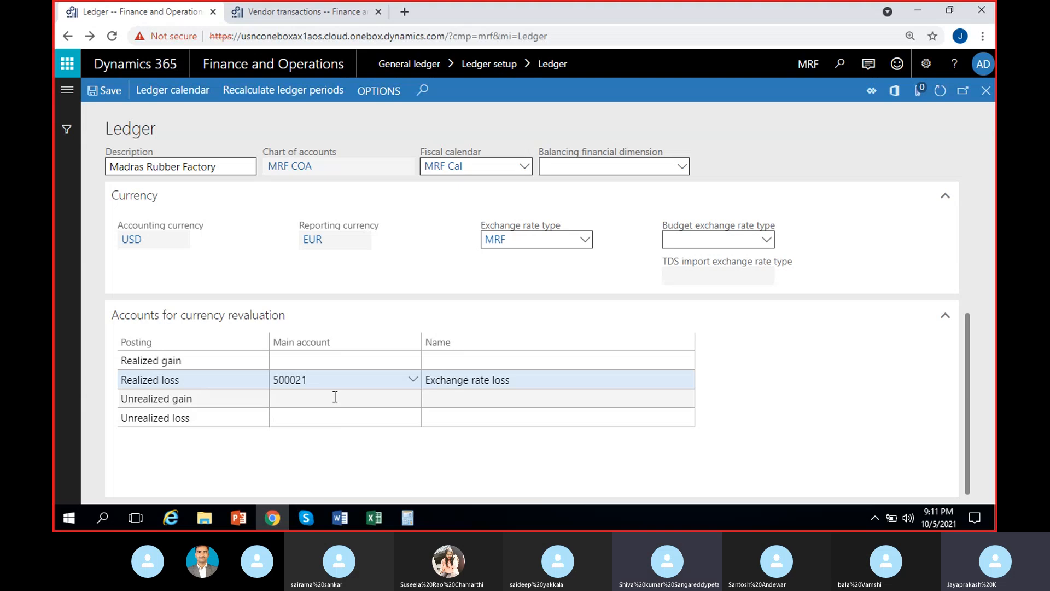
Return to the vendor transactions, post the MS-INV-01 settlement with VendPay-000002, and open the voucher of MRF-140000004 from the unfiltered list.
click(289, 7)
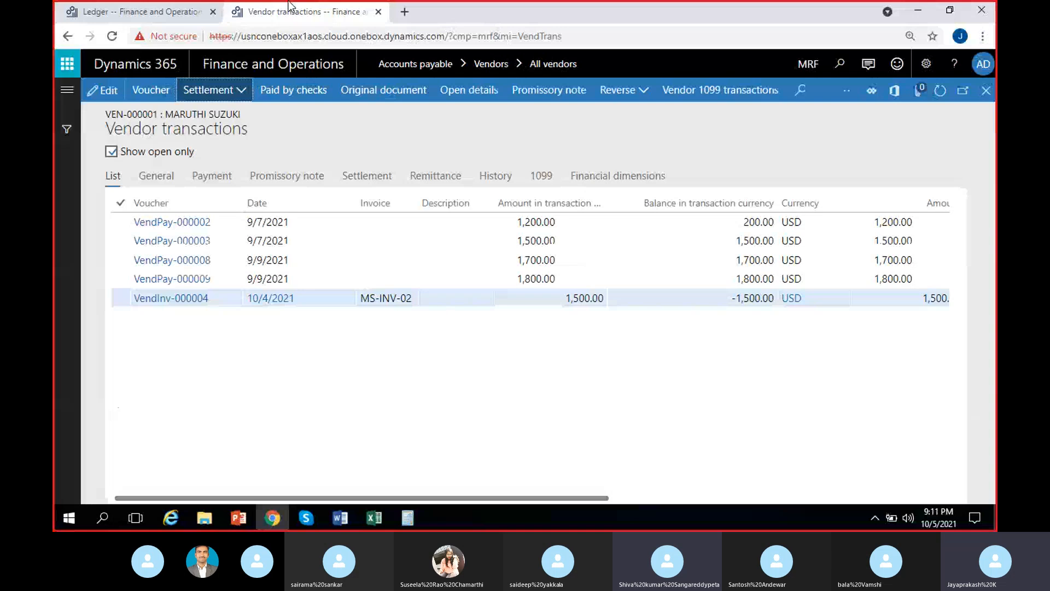
click(755, 221)
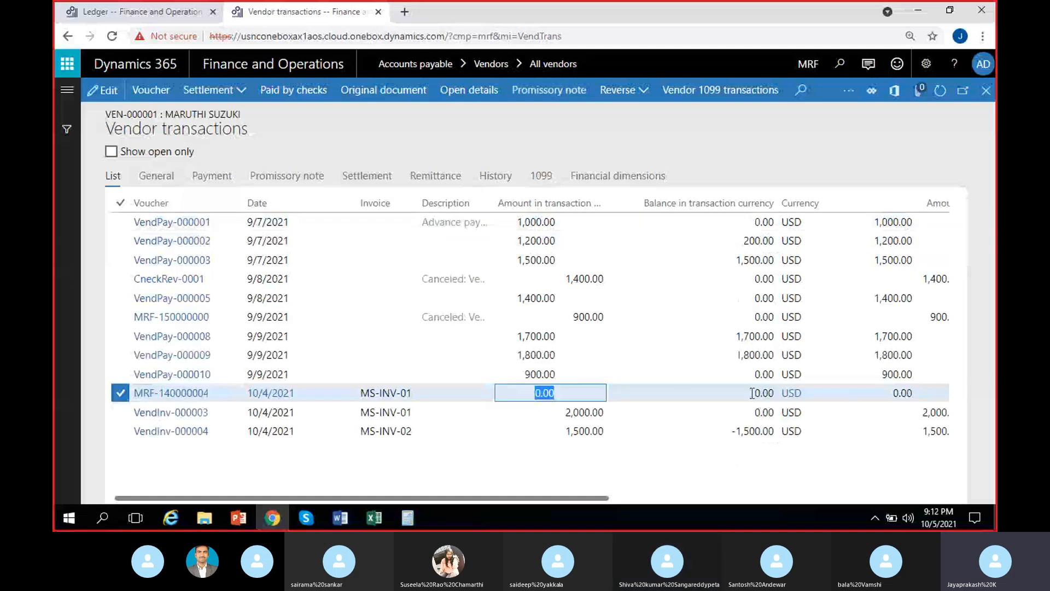
click(152, 95)
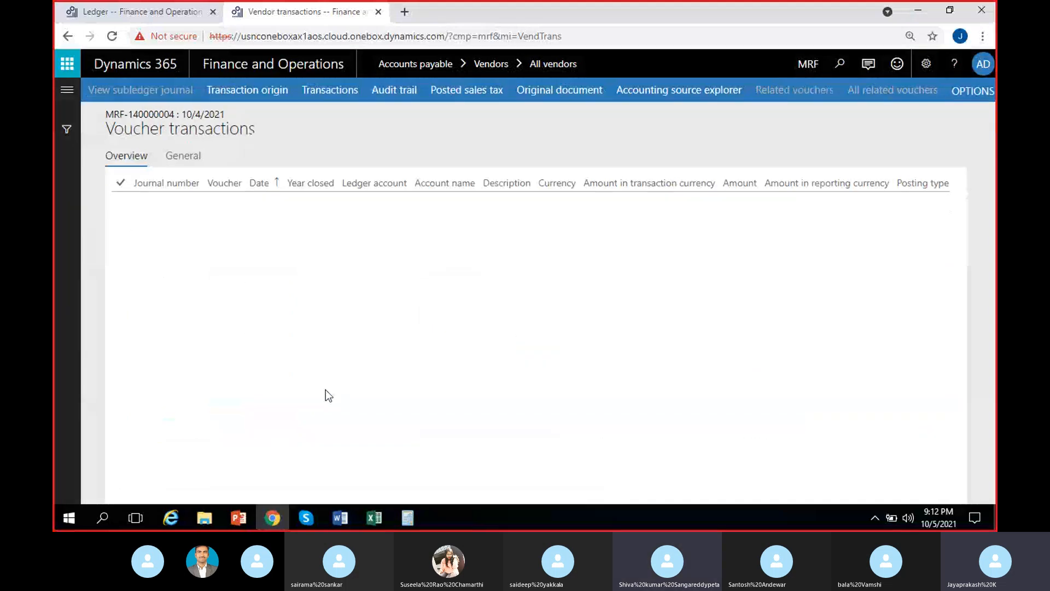
scroll(183, 320, right, 5)
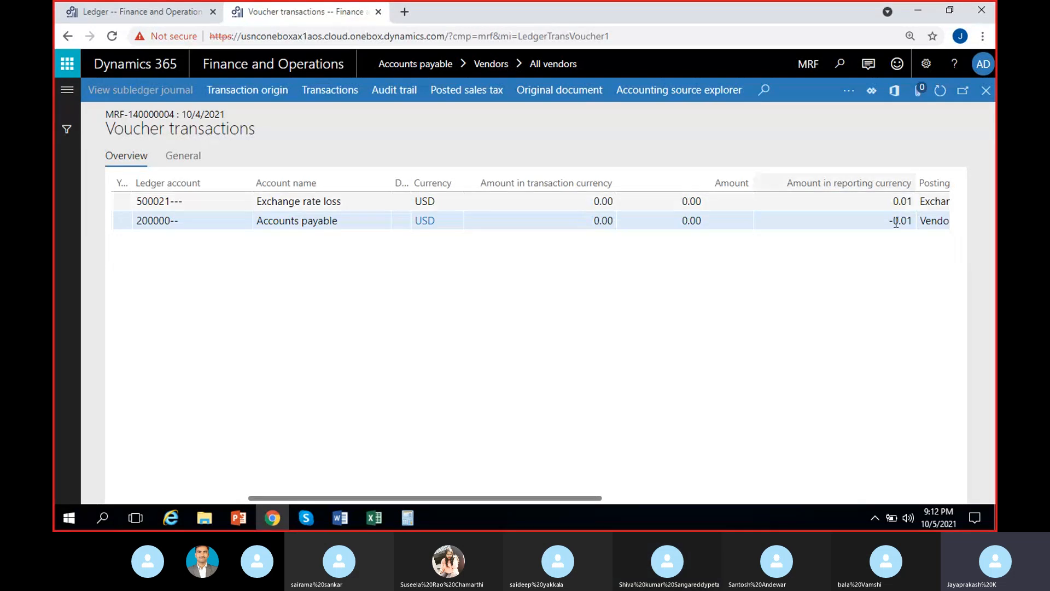
Examine the reporting currency amounts of the Exchange rate loss and Accounts payable lines in voucher MRF-140000004.
click(917, 239)
click(924, 239)
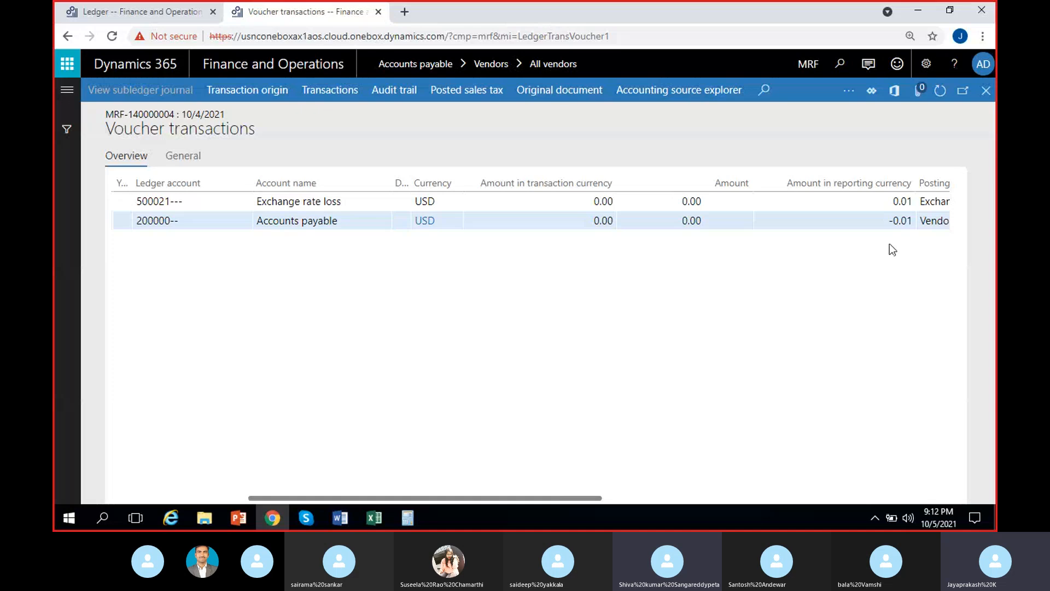
drag(888, 223, 898, 268)
click(895, 262)
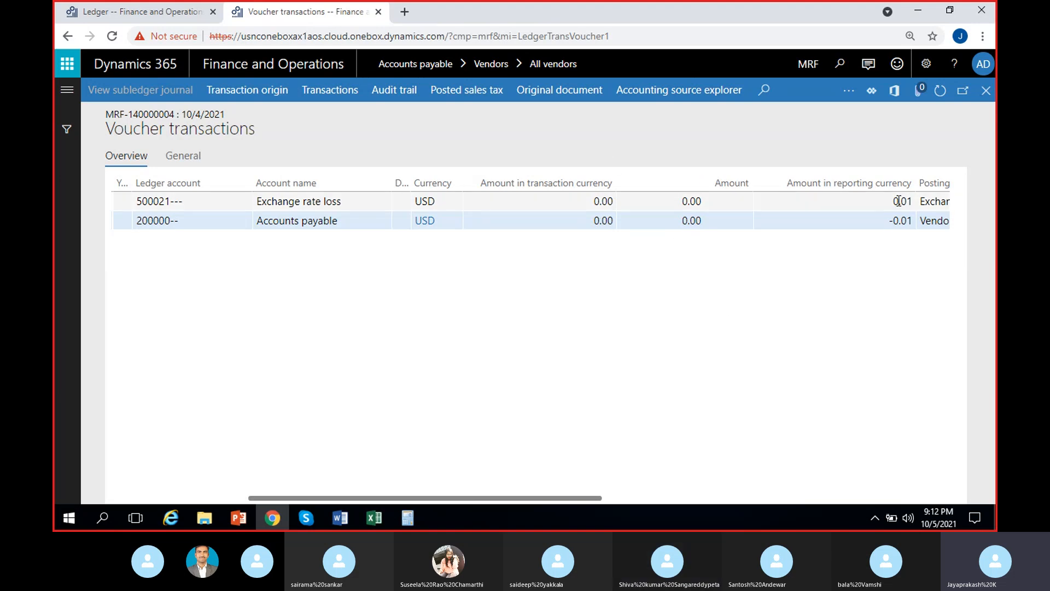
drag(894, 201, 917, 226)
click(868, 285)
click(887, 289)
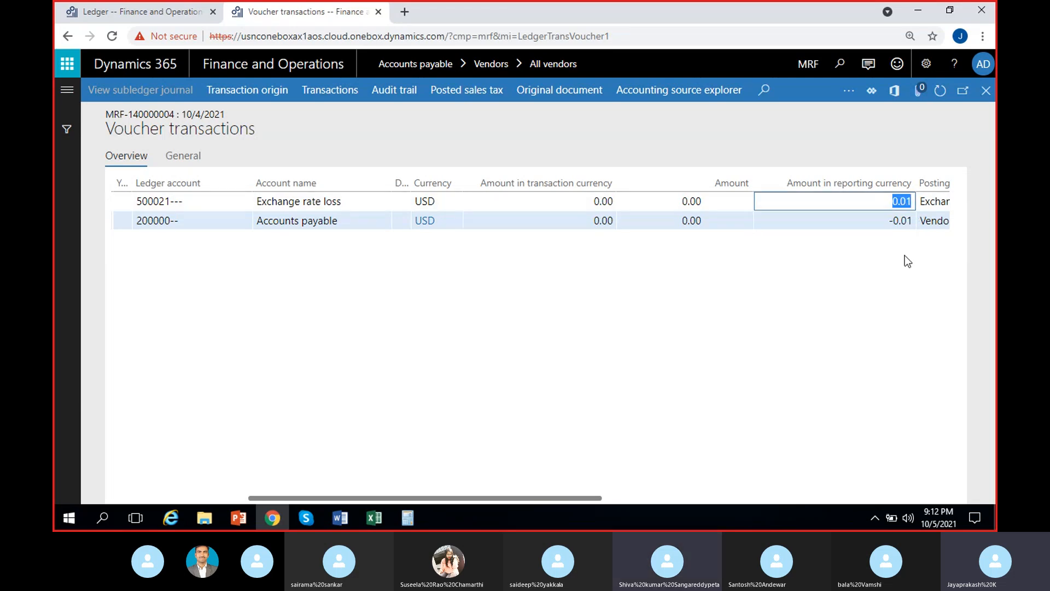
click(907, 261)
drag(350, 203, 255, 212)
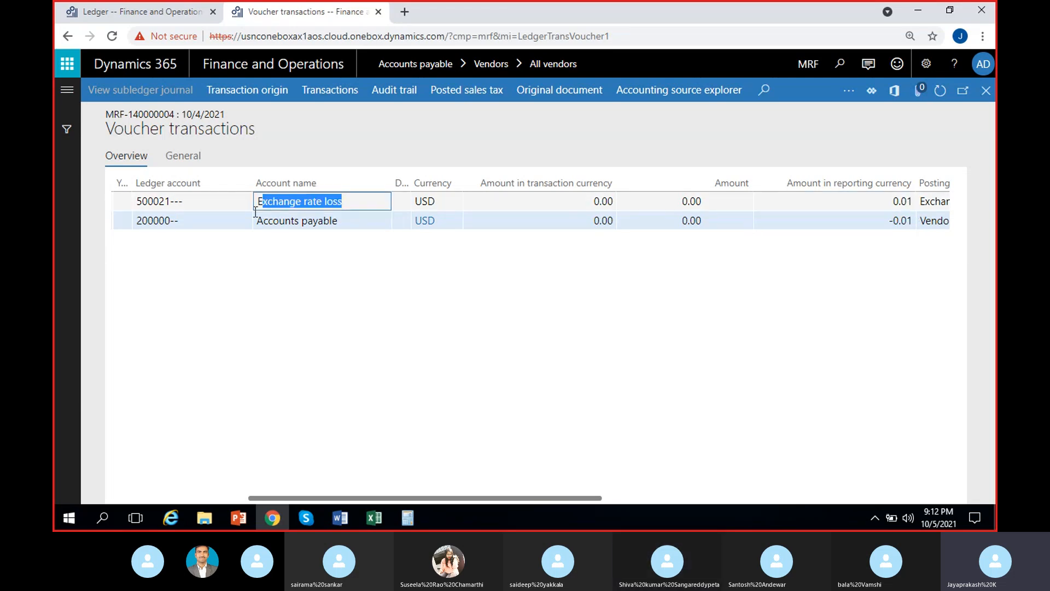
click(224, 313)
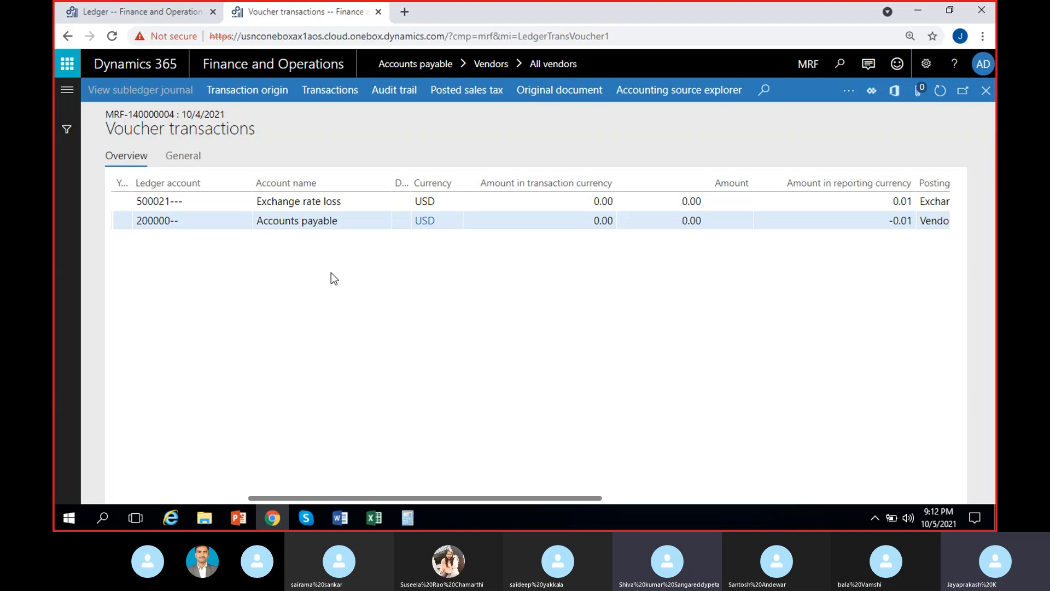
Switch to the Skype call window and minimize it again.
click(314, 517)
right_click(596, 74)
click(623, 85)
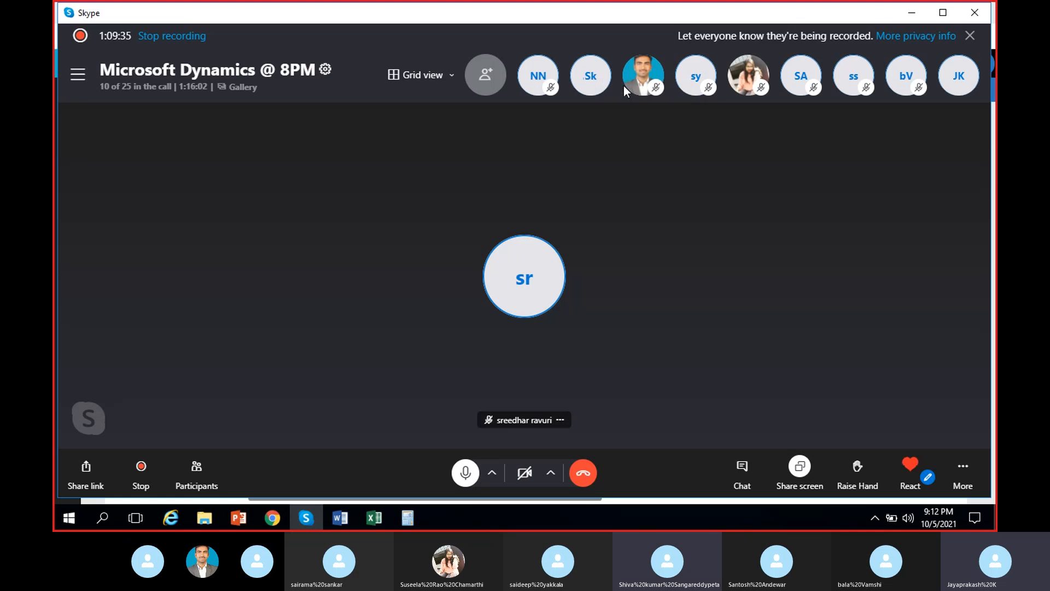
click(912, 14)
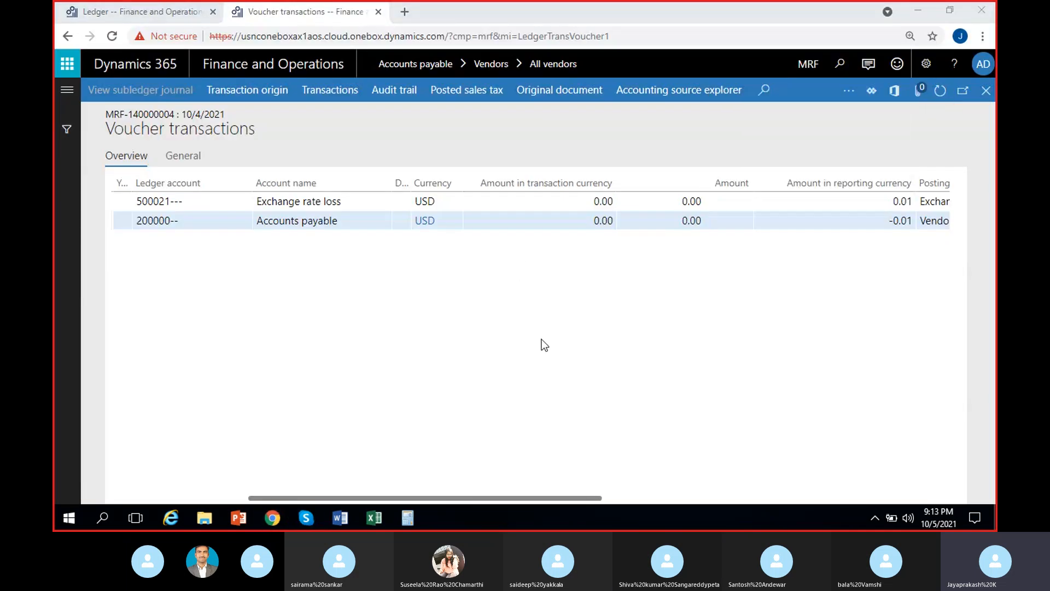
Narrow the transaction currency amount column, review the posting types of voucher MRF-140000004, and return to the vendor transactions.
click(609, 183)
drag(609, 184, 555, 183)
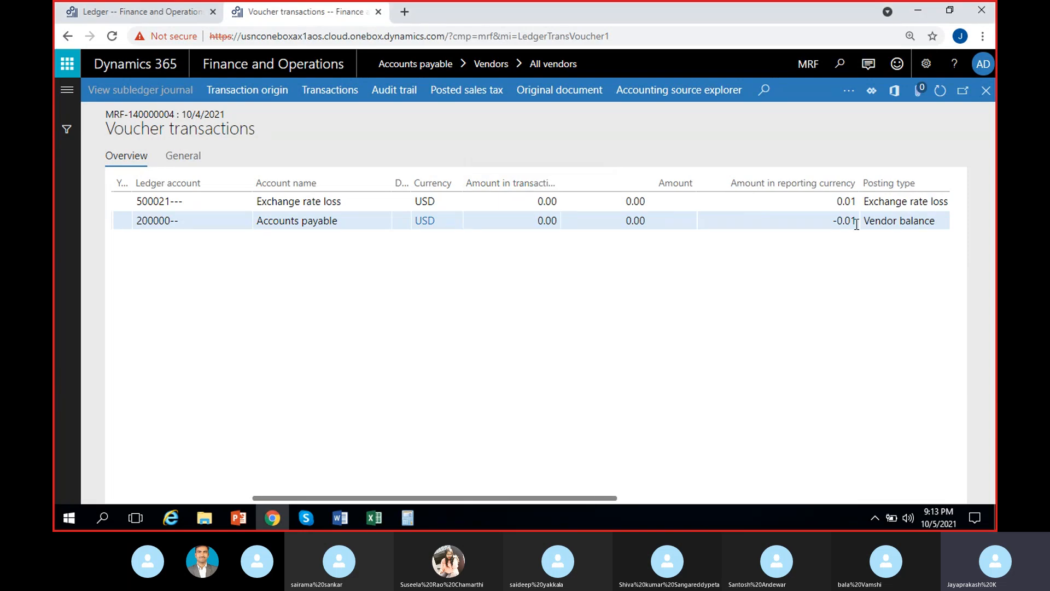
scroll(812, 217, right, 2)
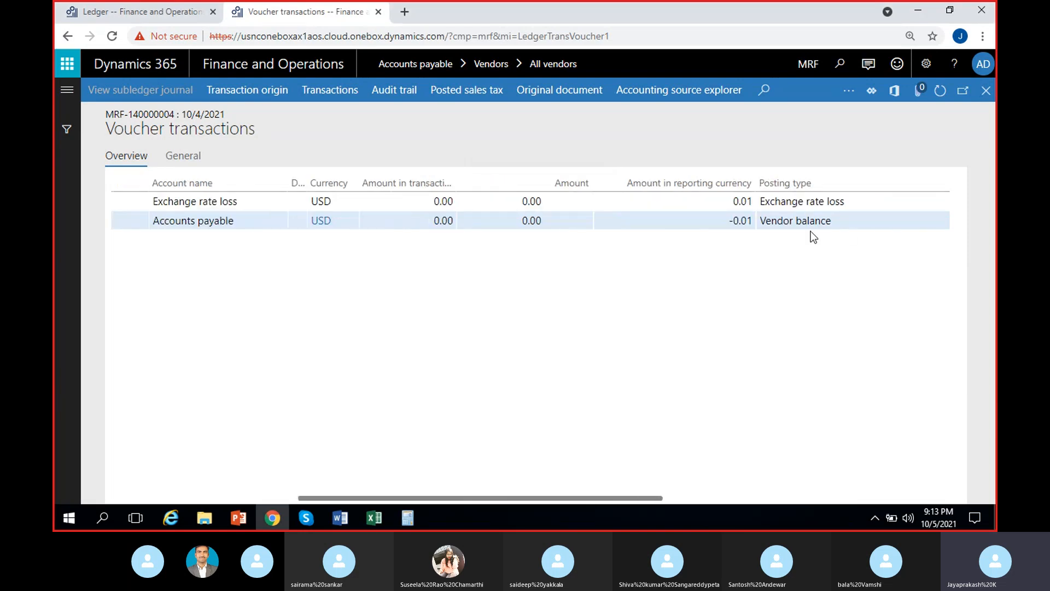
scroll(759, 359, left, 2)
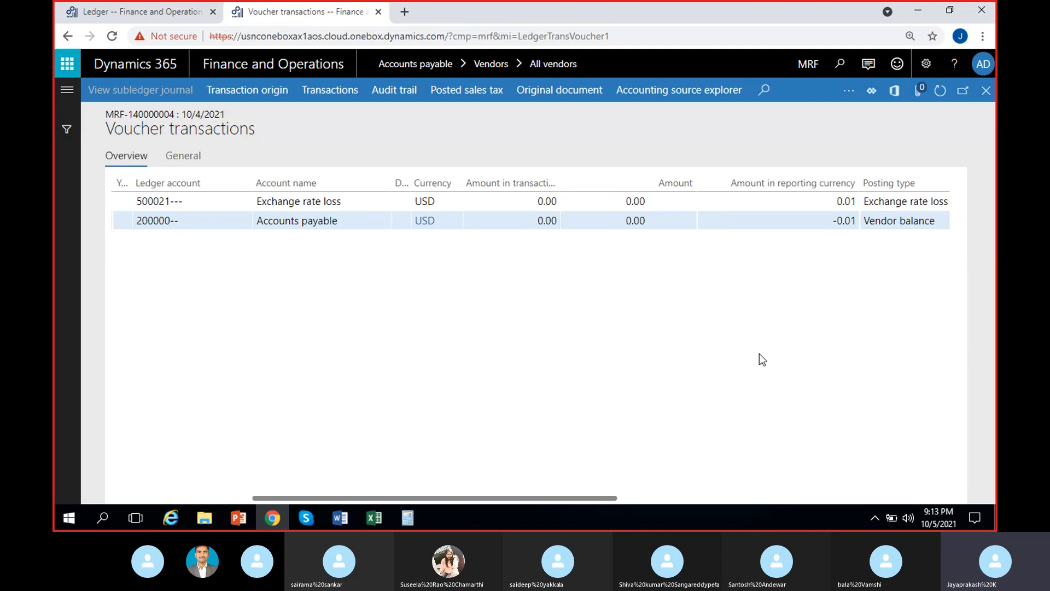
scroll(759, 353, left, 2)
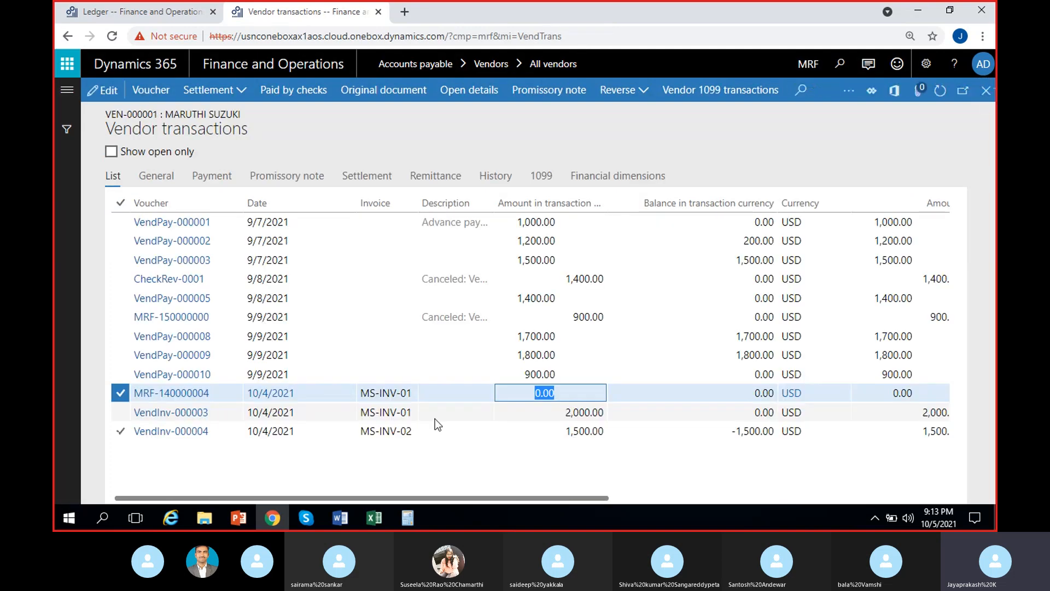
Check the amounts and balances of transaction MRF-140000004 in the vendor transactions list.
click(612, 395)
drag(563, 394, 526, 395)
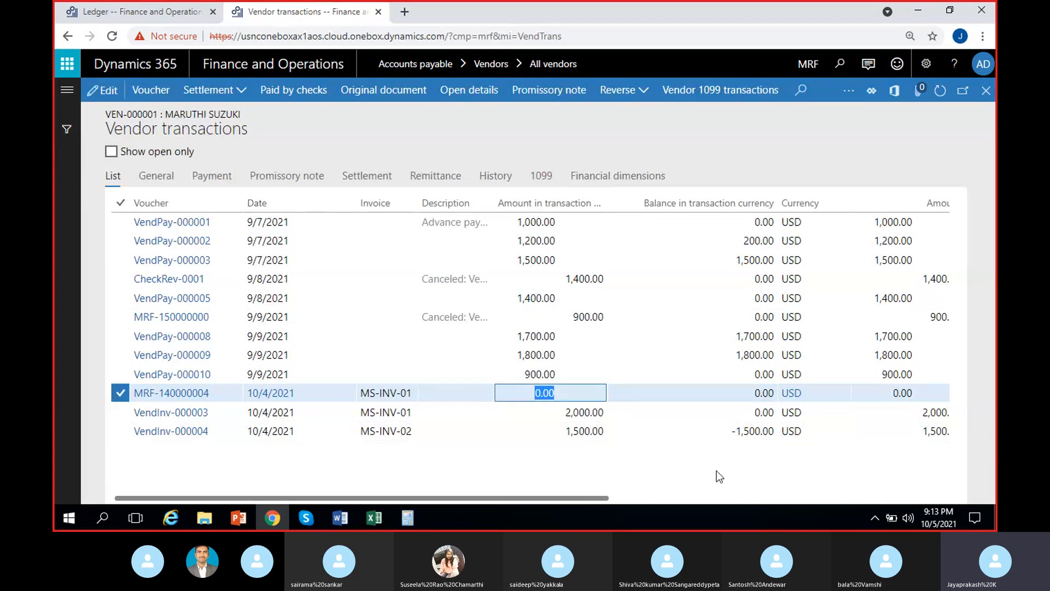
scroll(731, 457, right, 3)
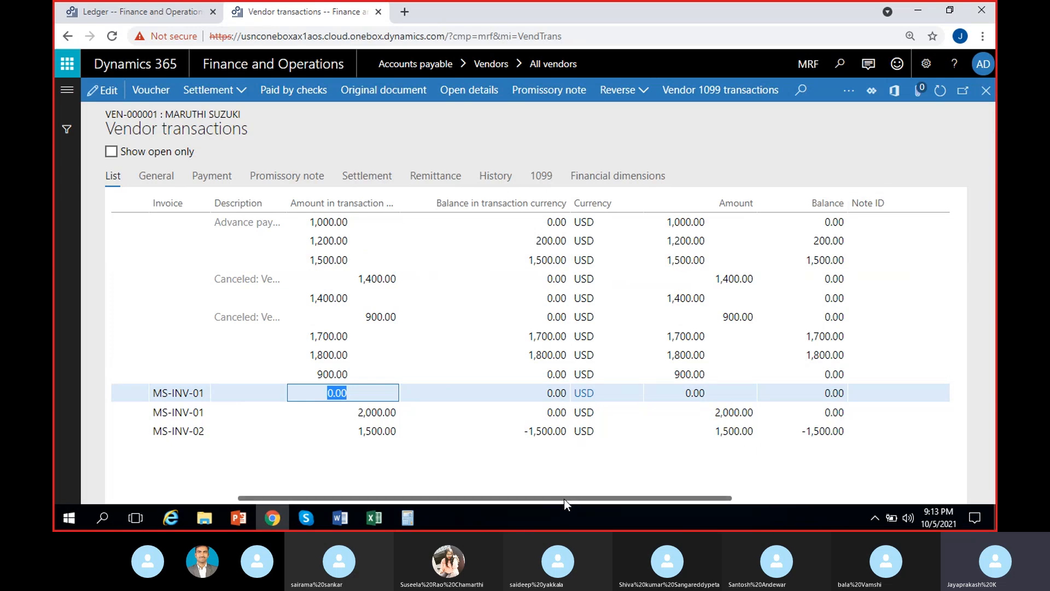
scroll(562, 498, left, 1)
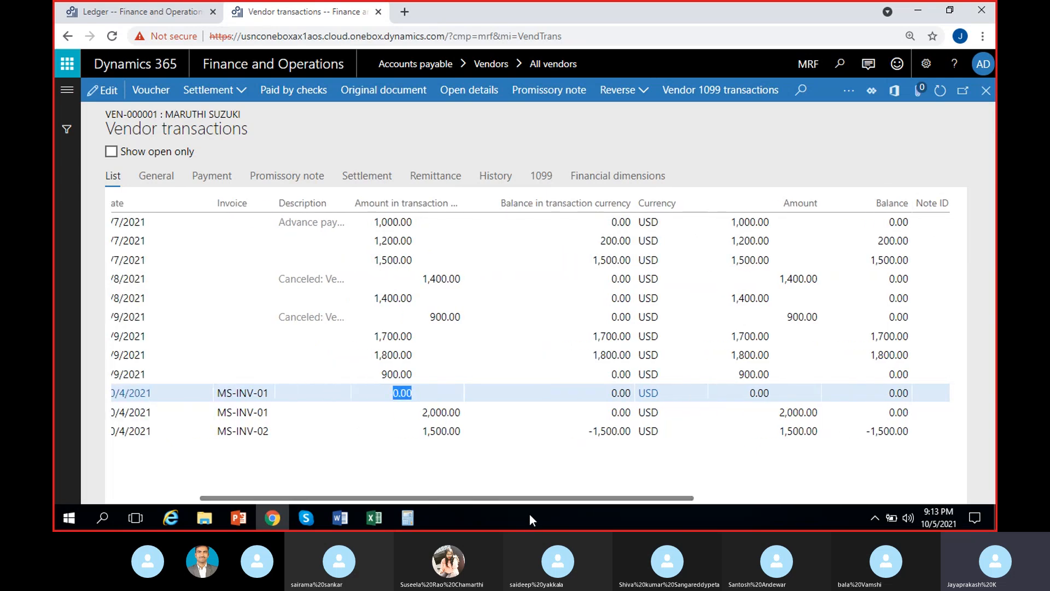
scroll(555, 498, left, 2)
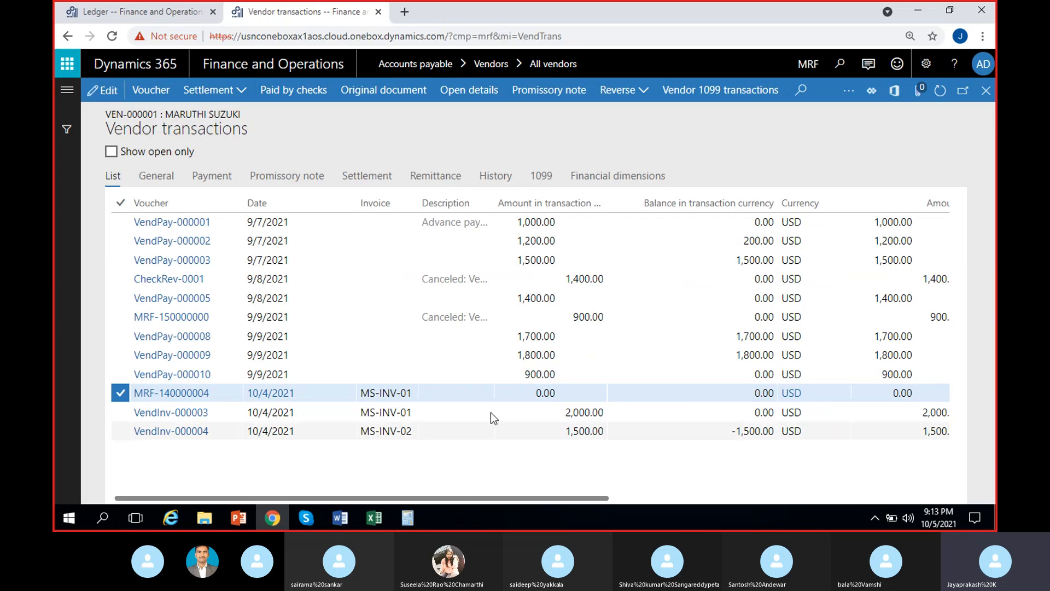
Filter the vendor transactions to show open ones only and select invoice MS-INV-02.
click(112, 152)
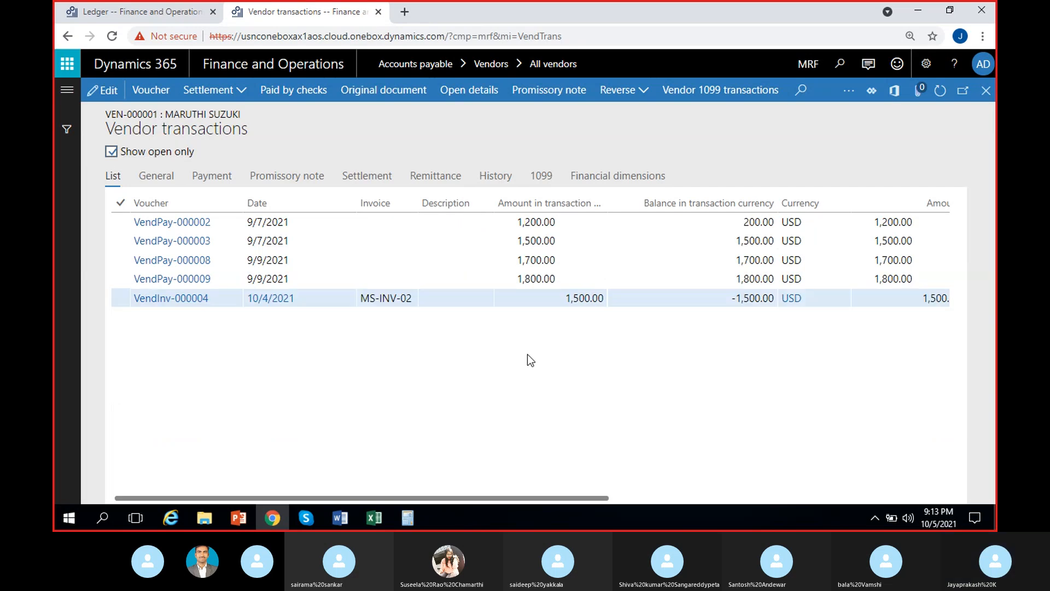
click(588, 300)
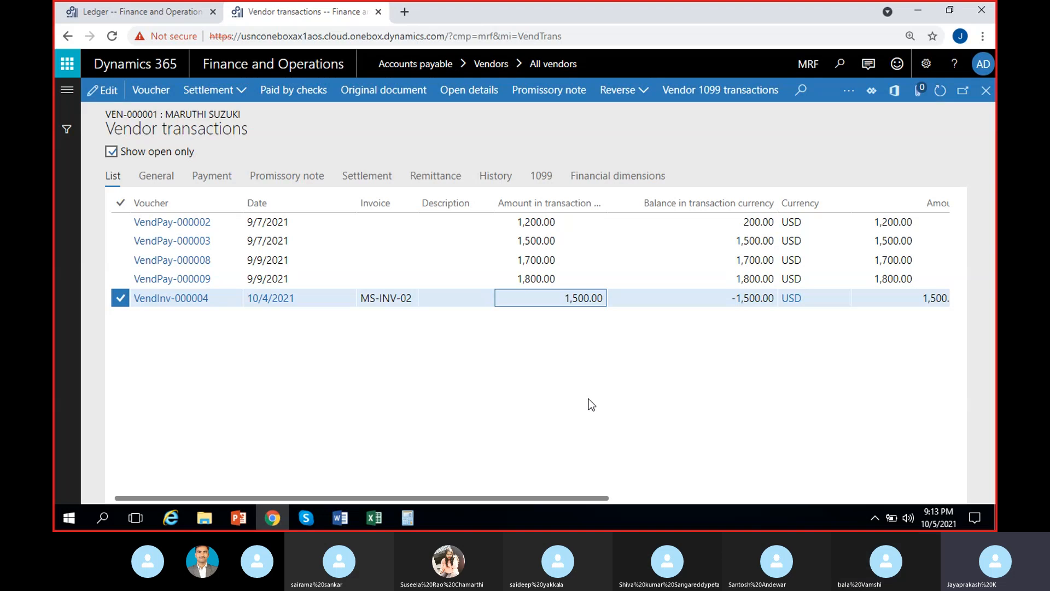
Settle invoice MS-INV-02 against the 1,500.00 USD payment dated 9/7/2021 and post the settlement.
click(204, 90)
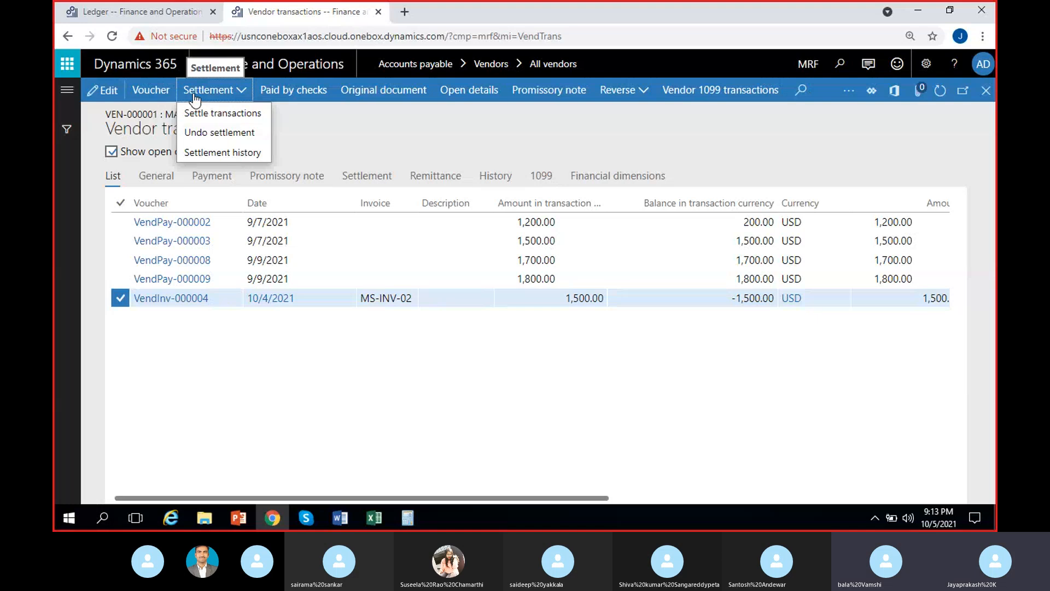
click(223, 113)
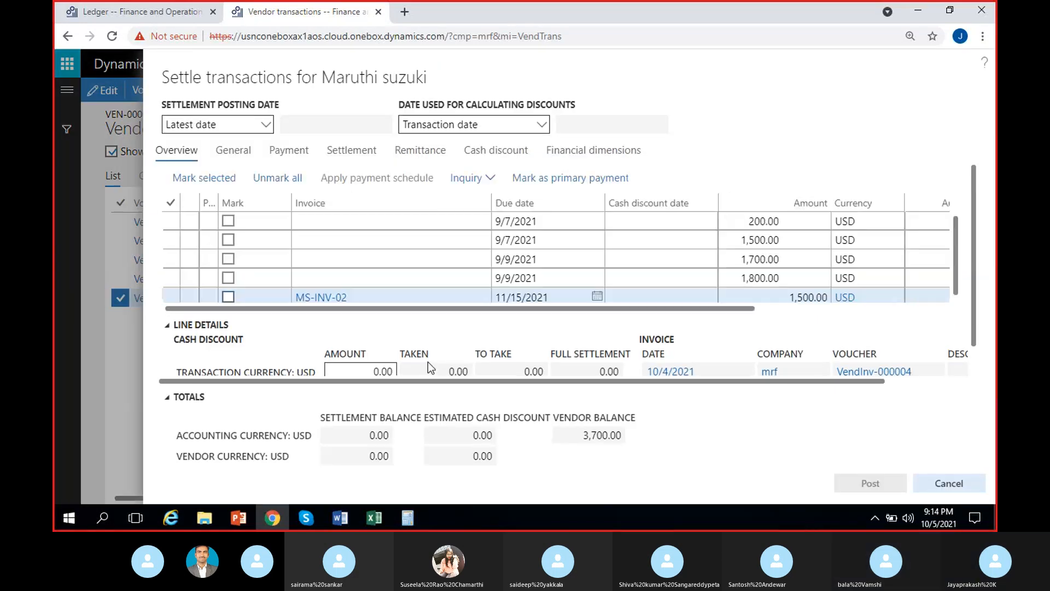
click(228, 295)
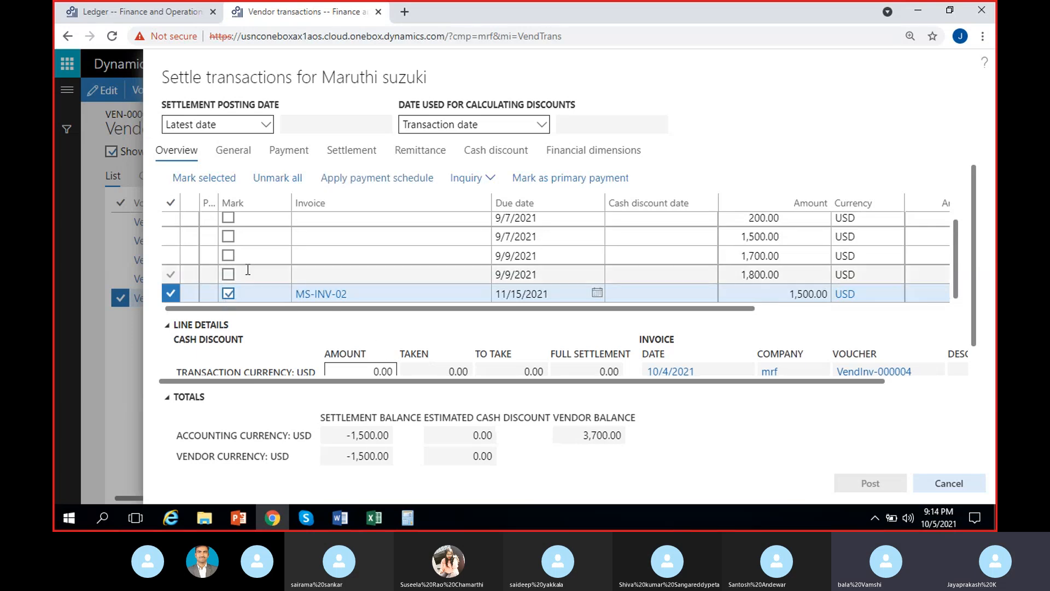
click(228, 236)
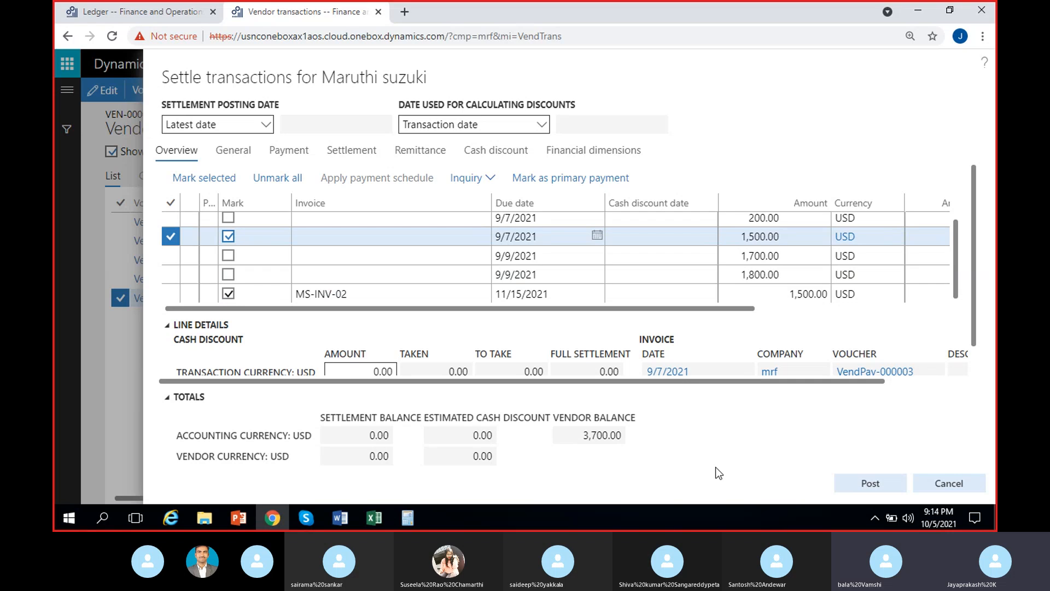
click(865, 487)
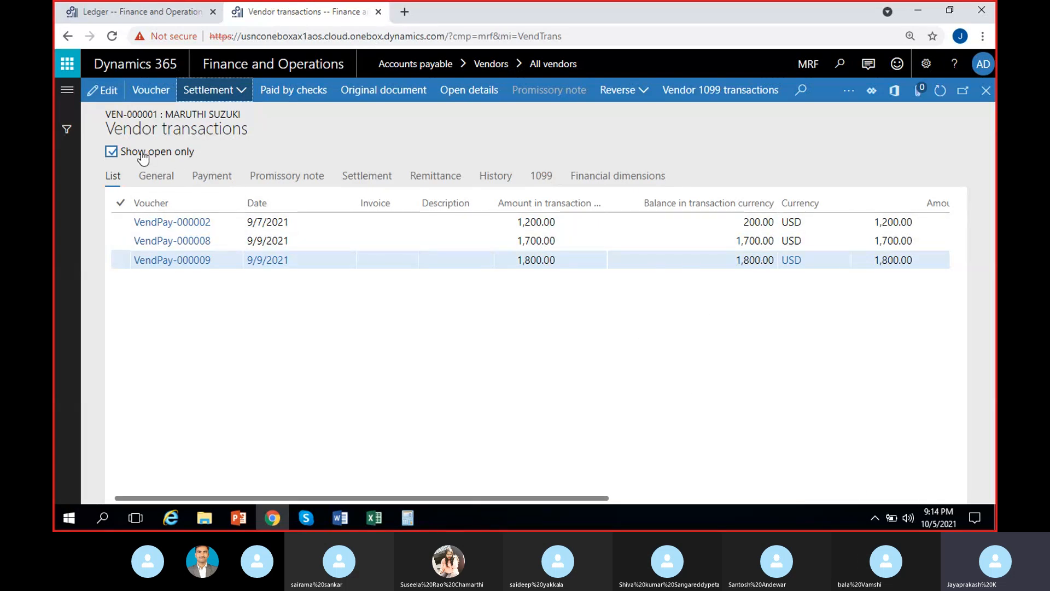
List all vendor transactions, including closed ones, and check the balances of payment VendPay-000003 and invoice MS-INV-02.
click(111, 151)
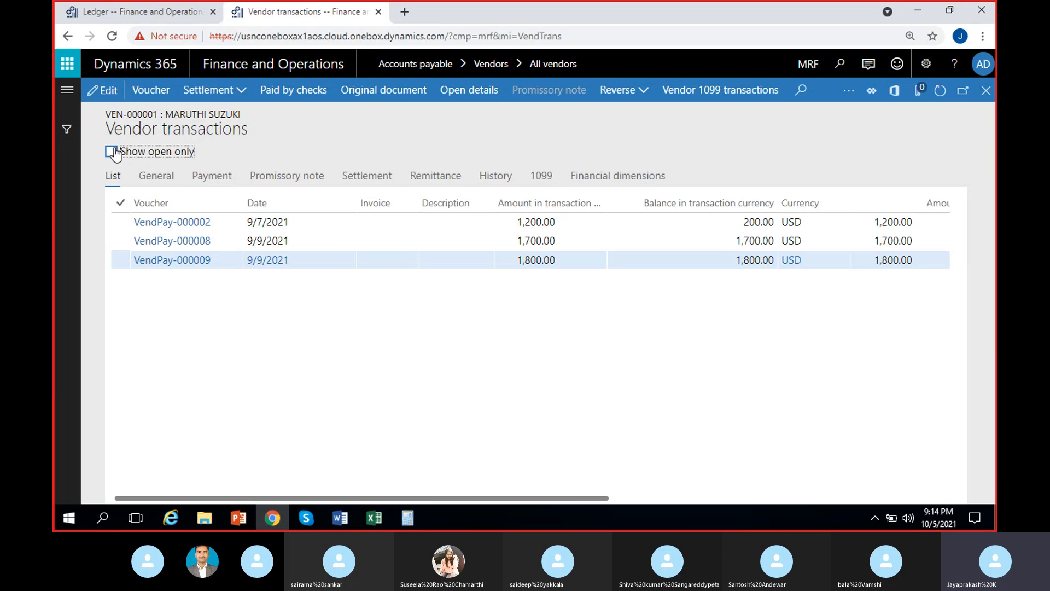
click(598, 428)
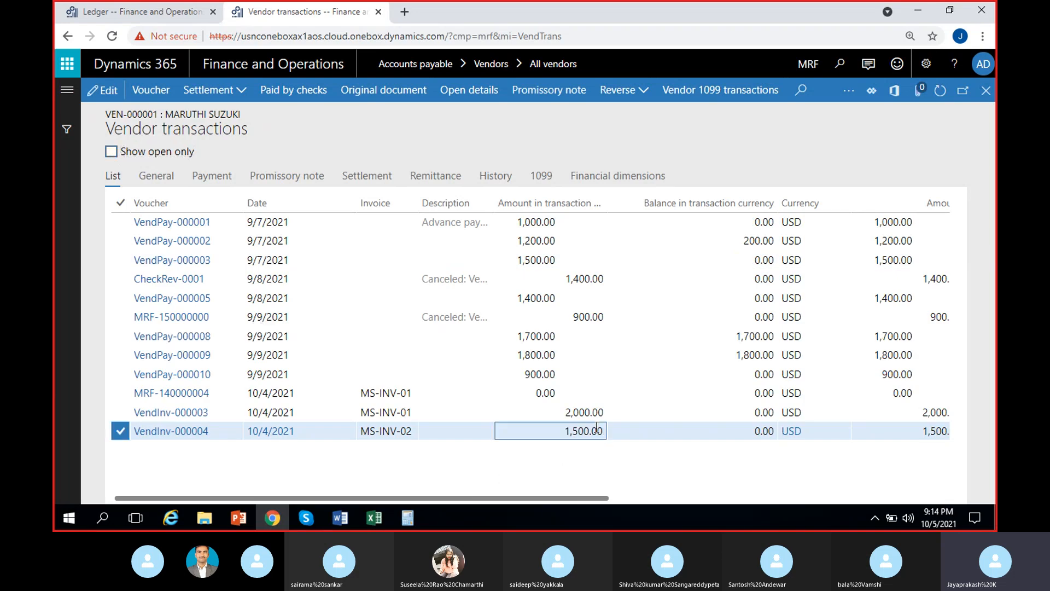
click(546, 259)
click(755, 260)
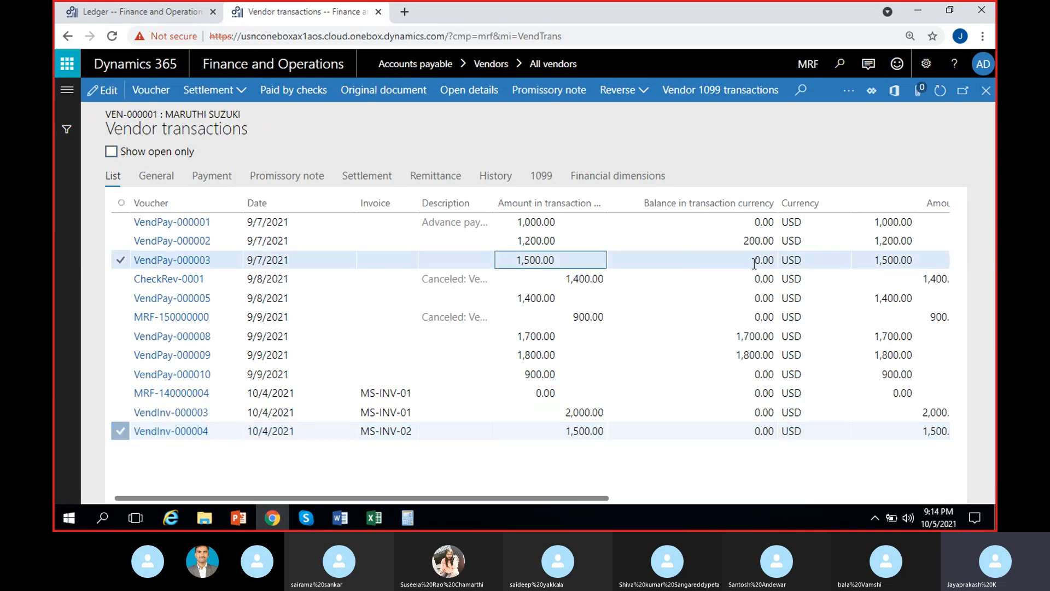
click(747, 436)
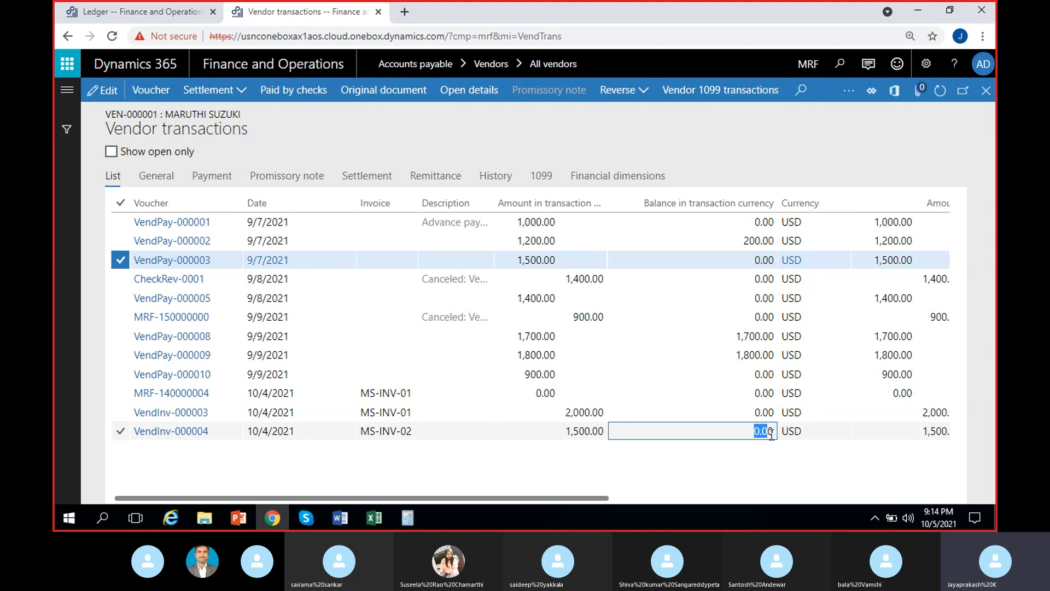
click(680, 470)
Open the settlement reversal for invoice MS-INV-02 and examine the vouchers, dates and amounts of its settled transactions.
click(550, 431)
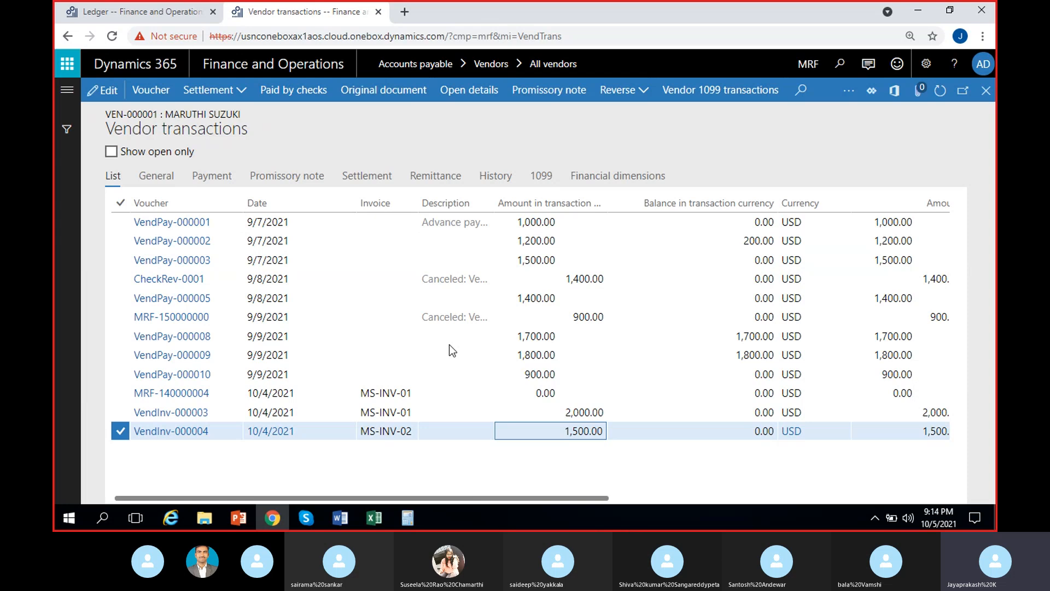
click(240, 88)
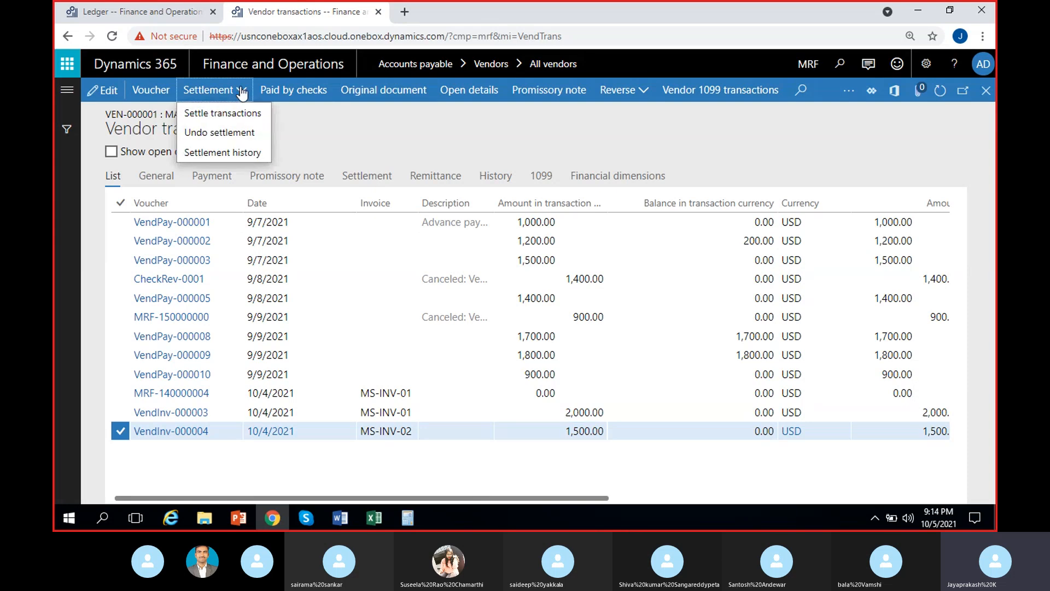
click(217, 137)
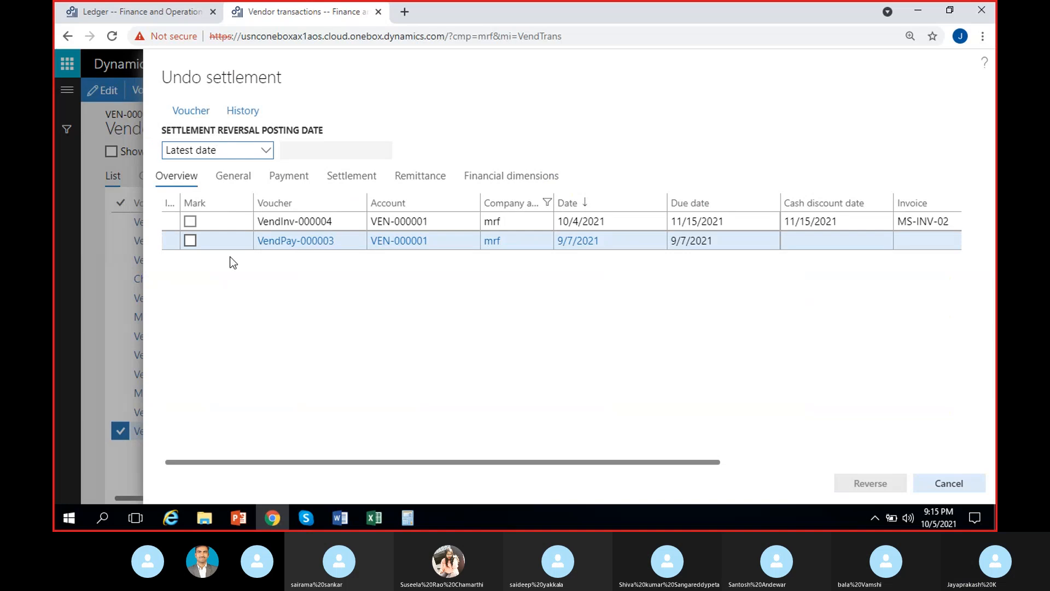
scroll(338, 320, right, 5)
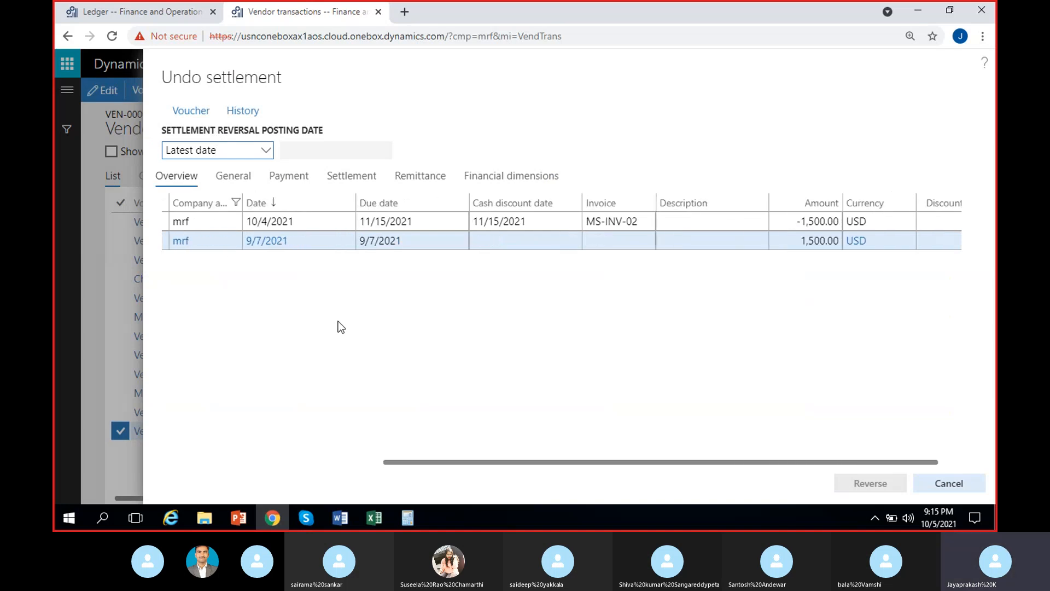
scroll(206, 268, left, 5)
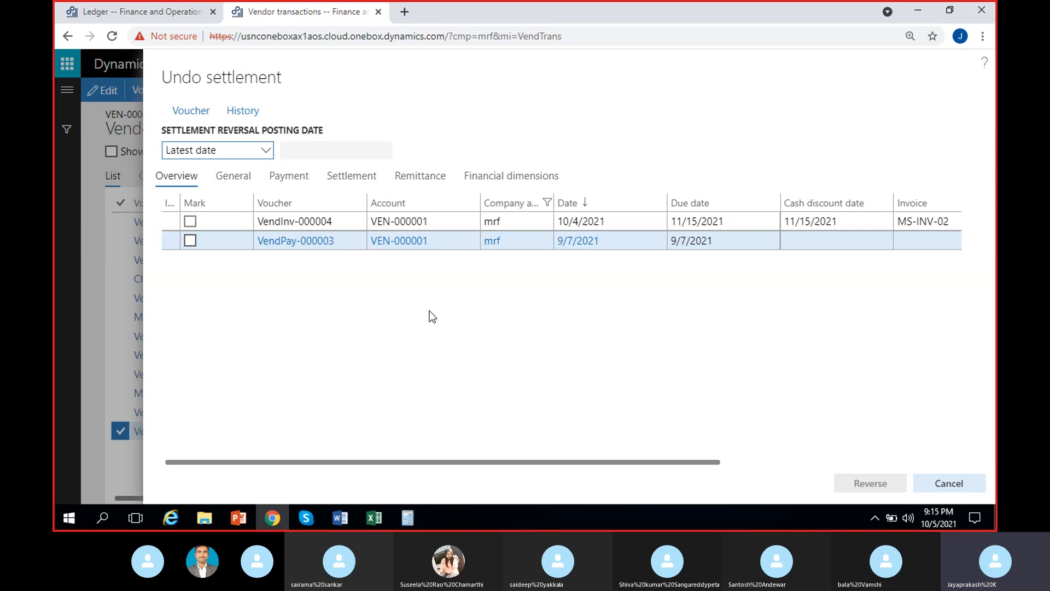
scroll(429, 311, right, 5)
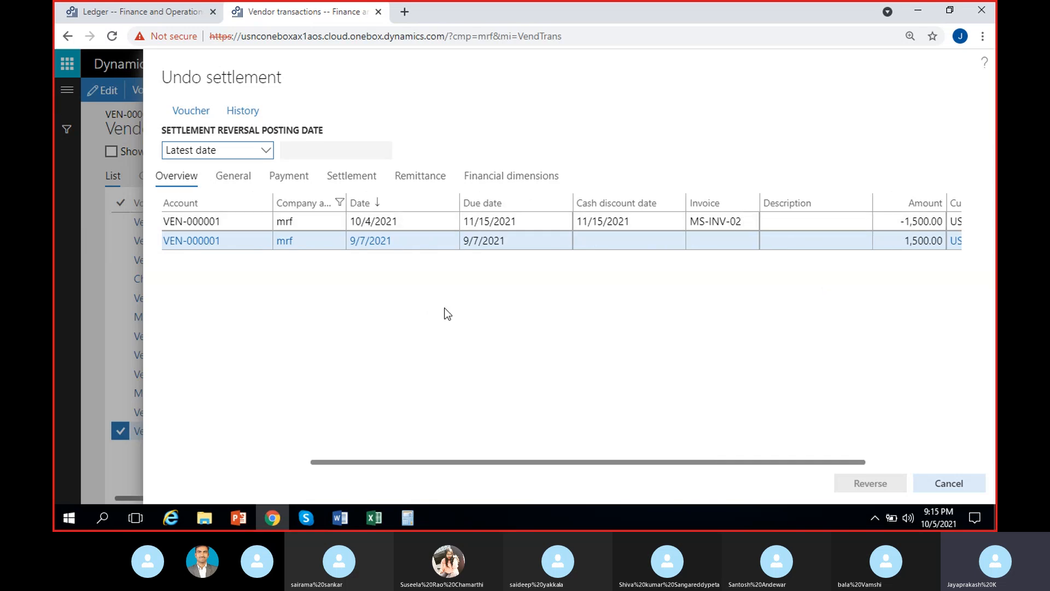
scroll(265, 264, left, 2)
scroll(264, 268, left, 2)
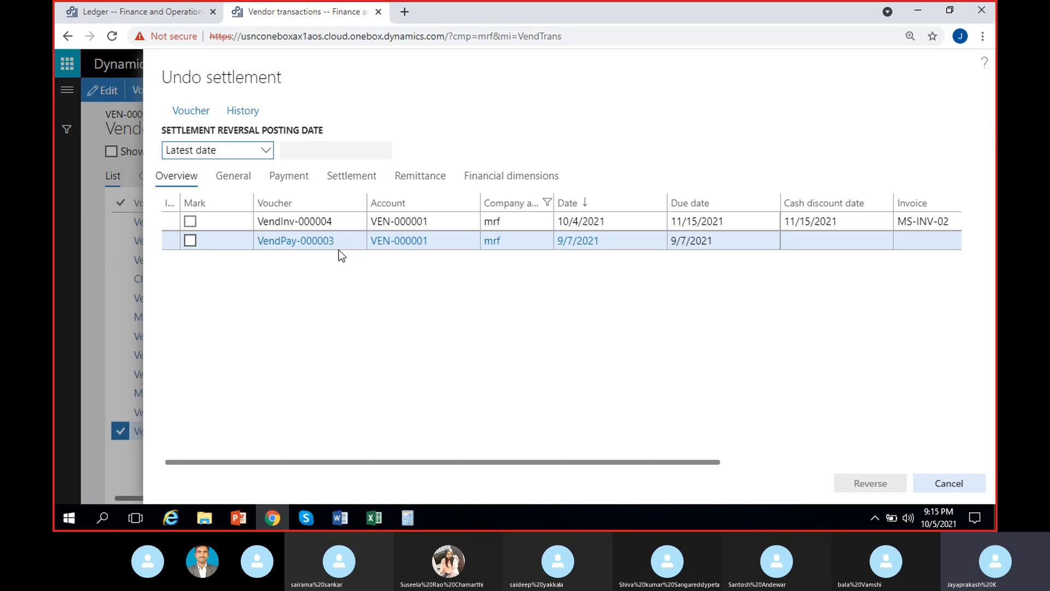
scroll(429, 317, right, 2)
scroll(403, 341, right, 3)
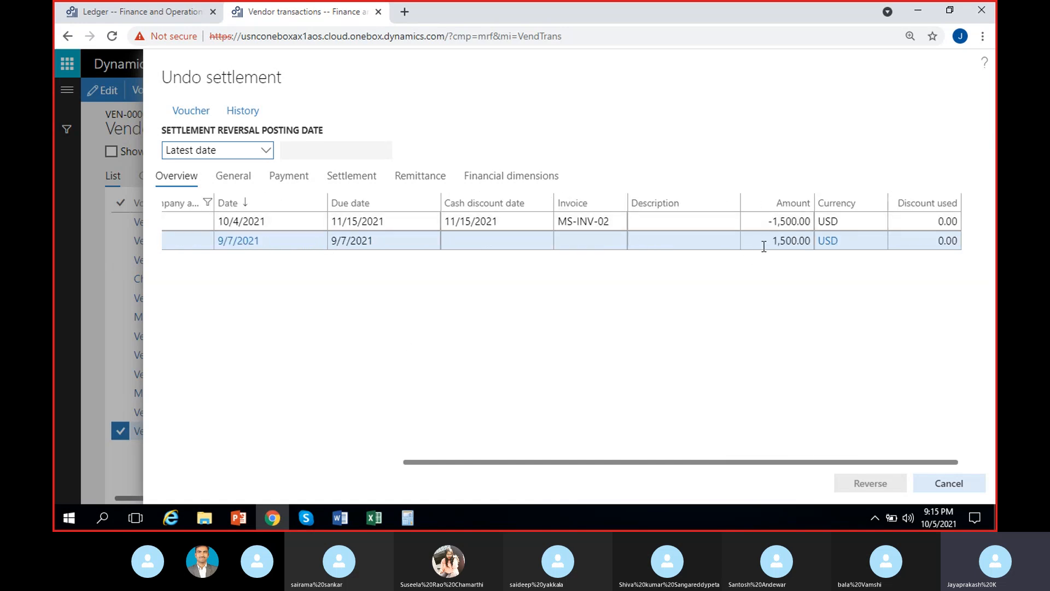
drag(765, 247, 796, 298)
click(712, 303)
click(769, 241)
drag(769, 241, 754, 294)
scroll(754, 293, left, 5)
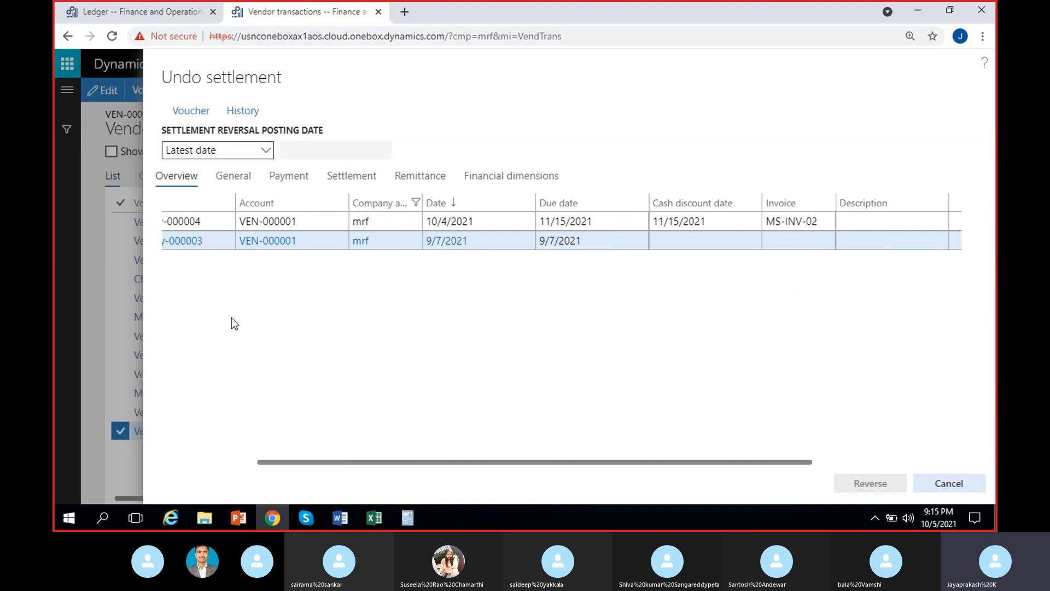
scroll(231, 317, left, 3)
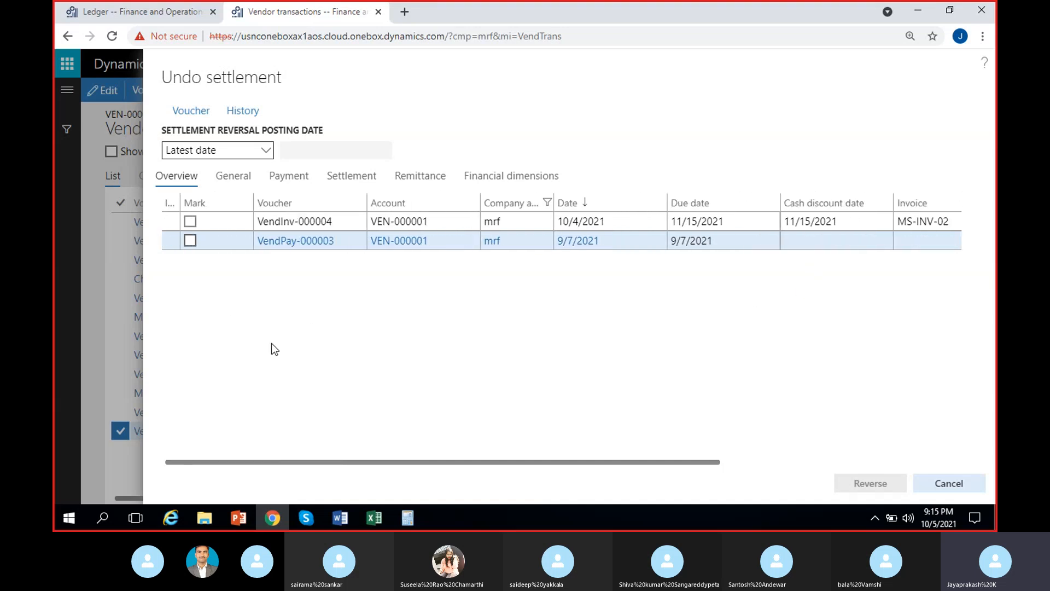
Mark VendInv-000004 and VendPay-000003 and reverse their settlement using the latest date.
click(189, 221)
click(190, 241)
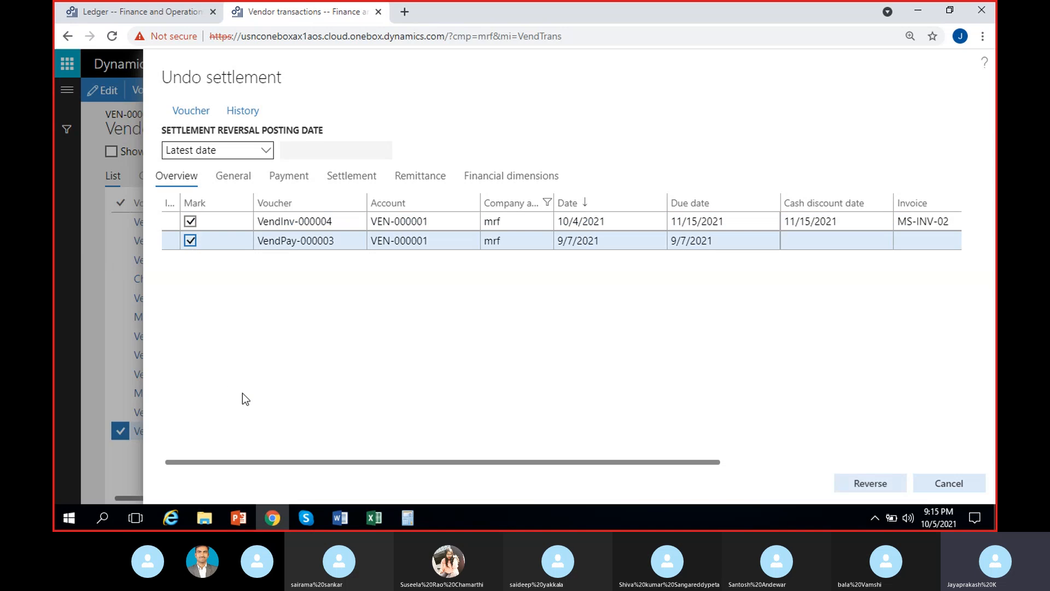
click(860, 485)
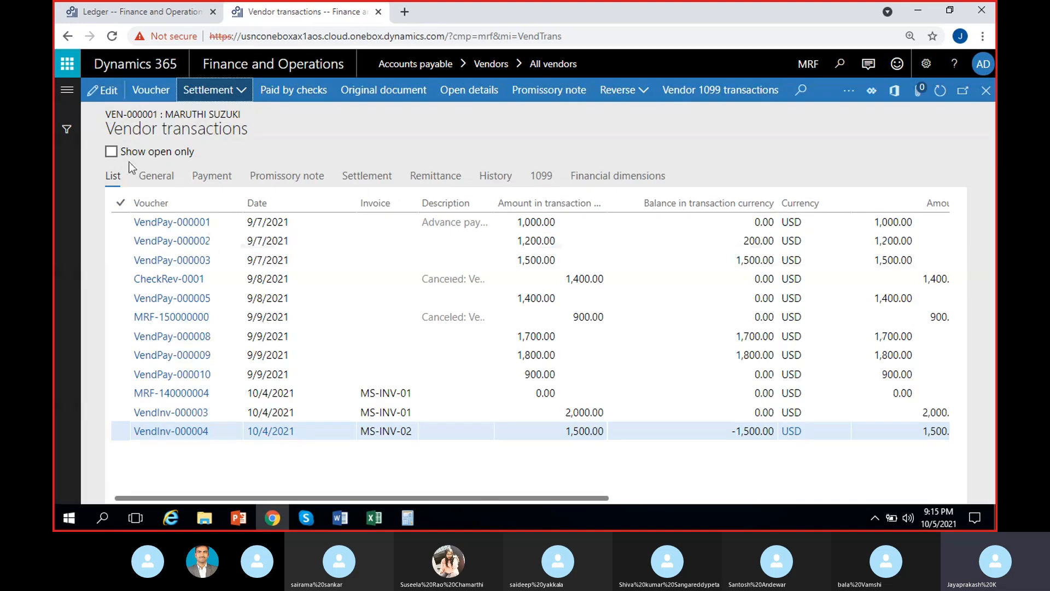
Show only open vendor transactions and compare the transaction amounts of invoice MS-INV-02 and payment VendPay-000003.
click(112, 152)
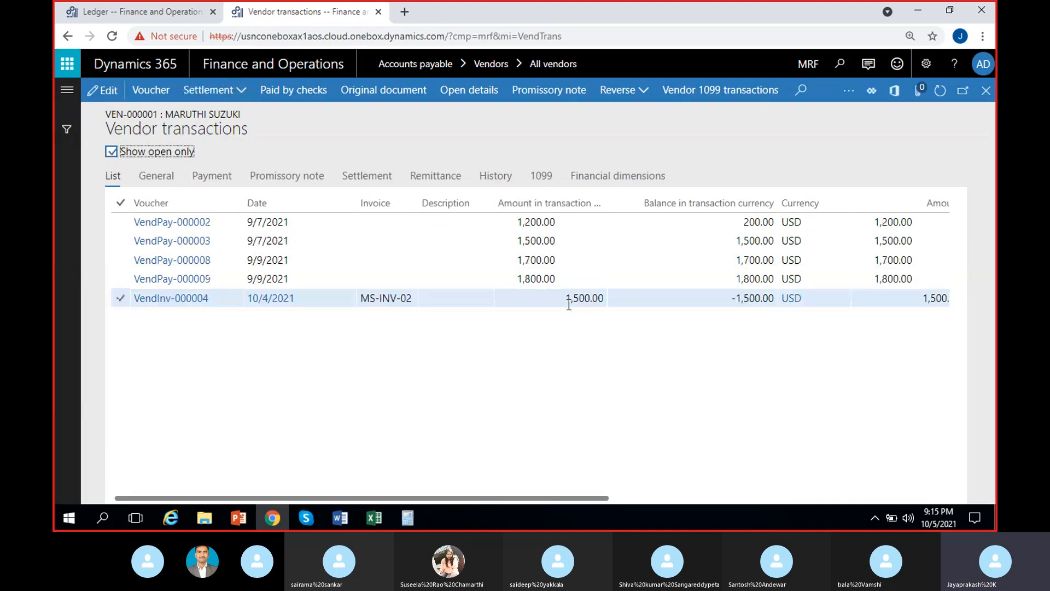
click(571, 300)
drag(590, 308, 603, 307)
drag(518, 245, 589, 245)
click(565, 303)
click(577, 385)
click(585, 240)
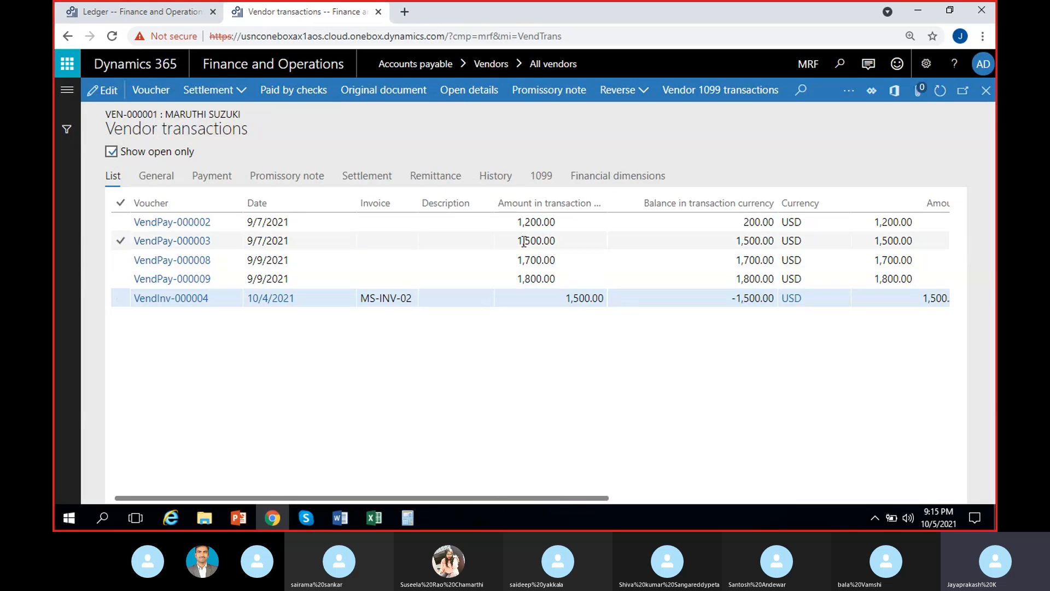
click(569, 381)
Compare the transaction currency balances of invoice MS-INV-02 and payment VendPay-000003.
drag(730, 300, 774, 308)
click(713, 380)
click(739, 240)
drag(740, 241, 771, 246)
click(718, 378)
click(734, 298)
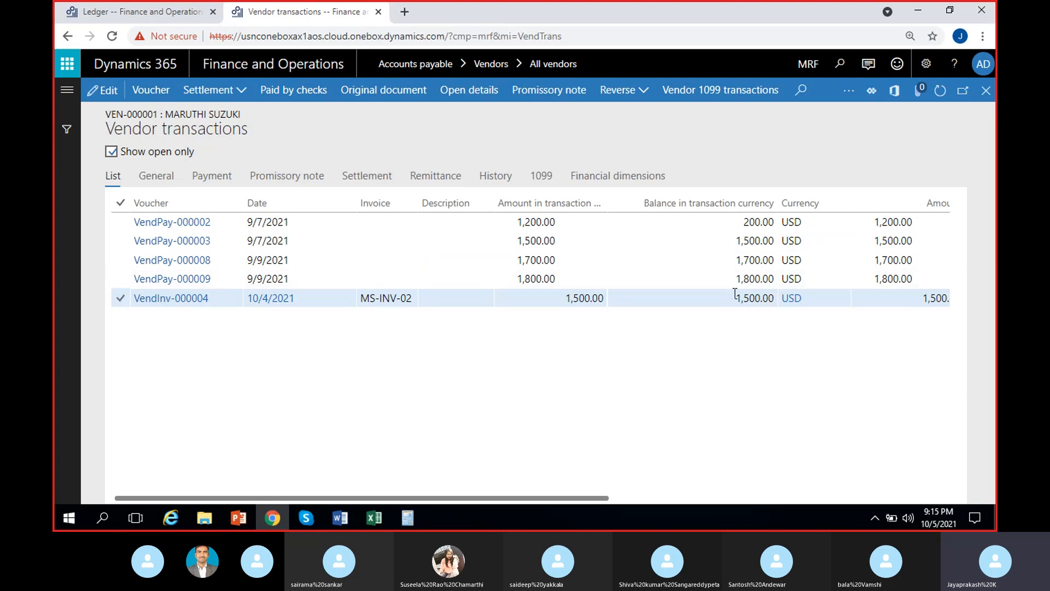
drag(734, 298, 813, 319)
drag(737, 241, 776, 246)
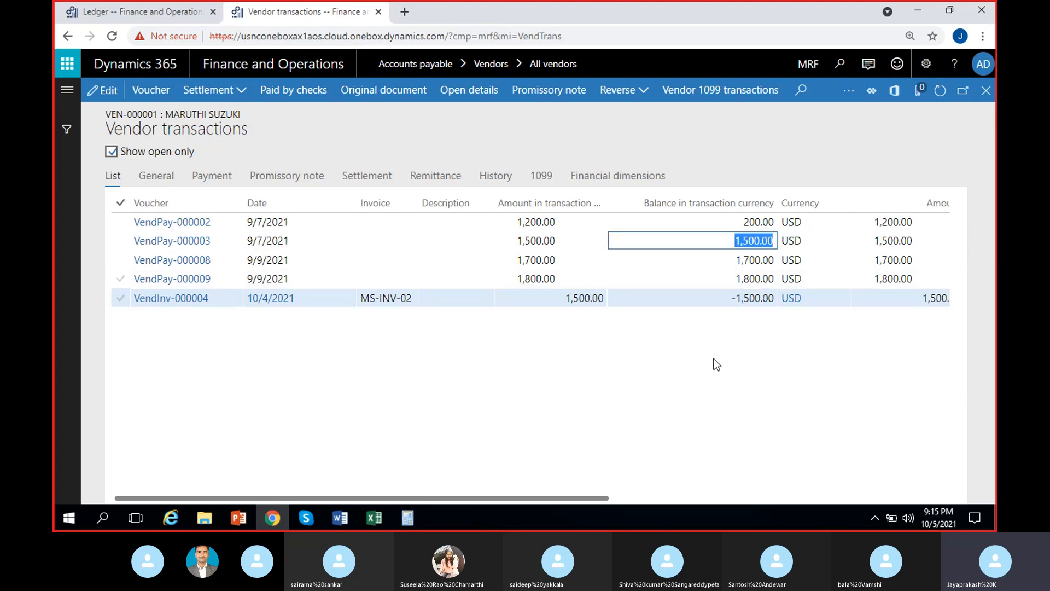
click(701, 402)
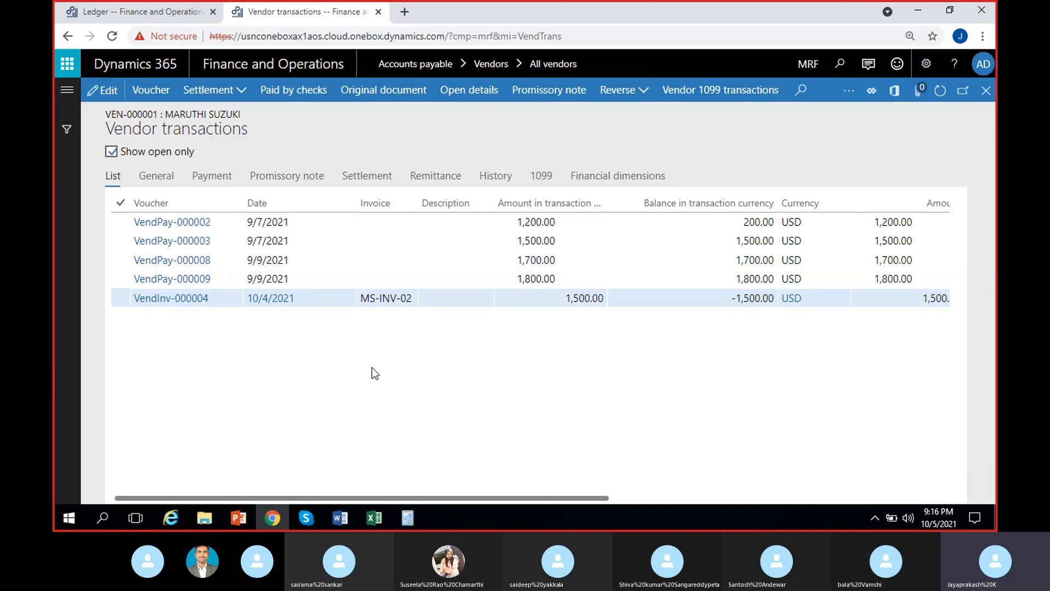
List all vendor transactions again, open the settlement reversal for invoice MS-INV-01, and review its settled invoice and payment lines.
click(110, 157)
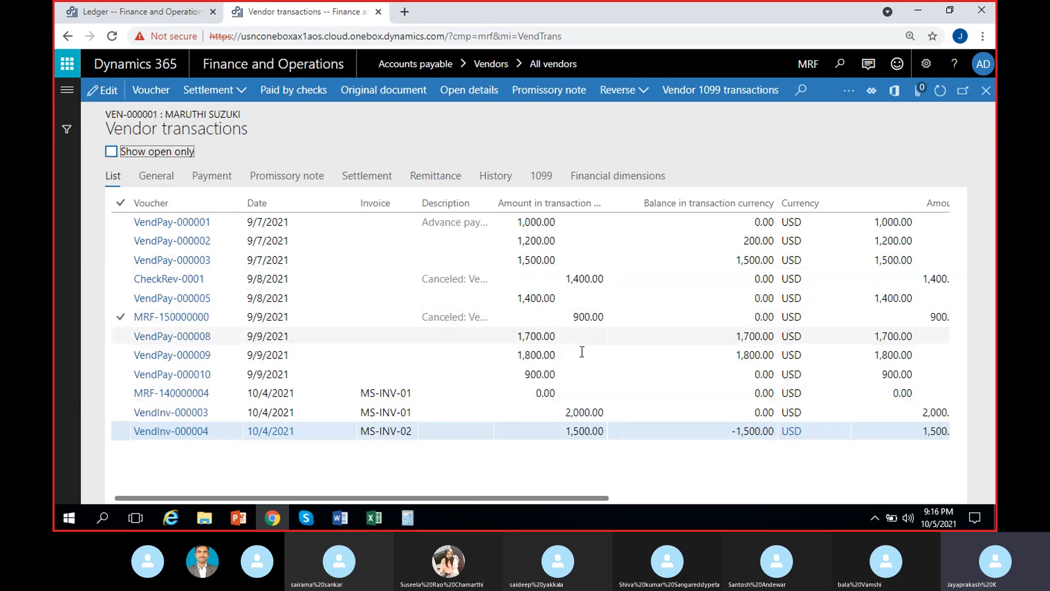
click(595, 411)
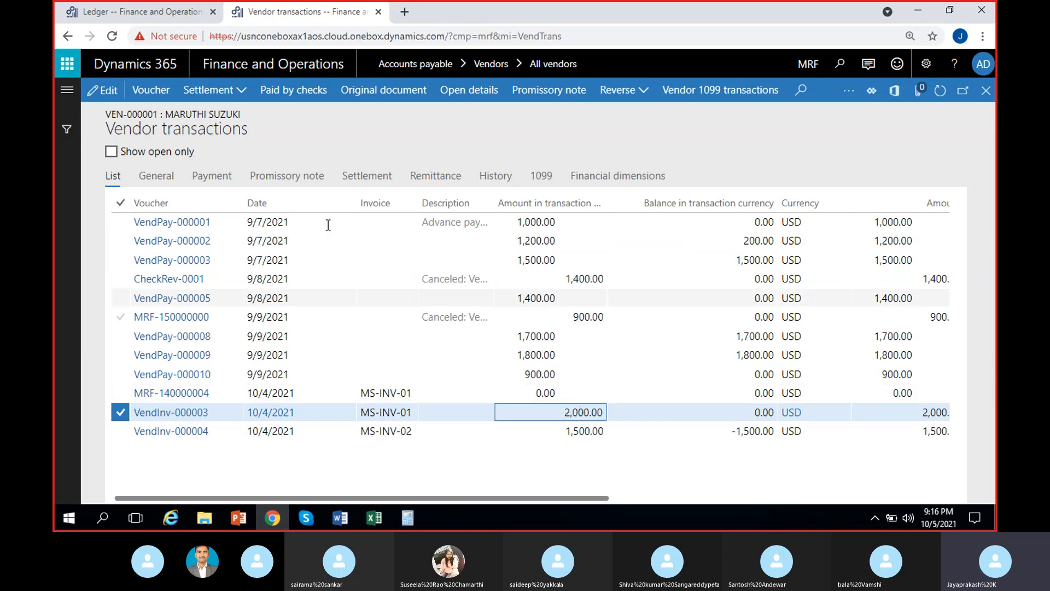
click(211, 90)
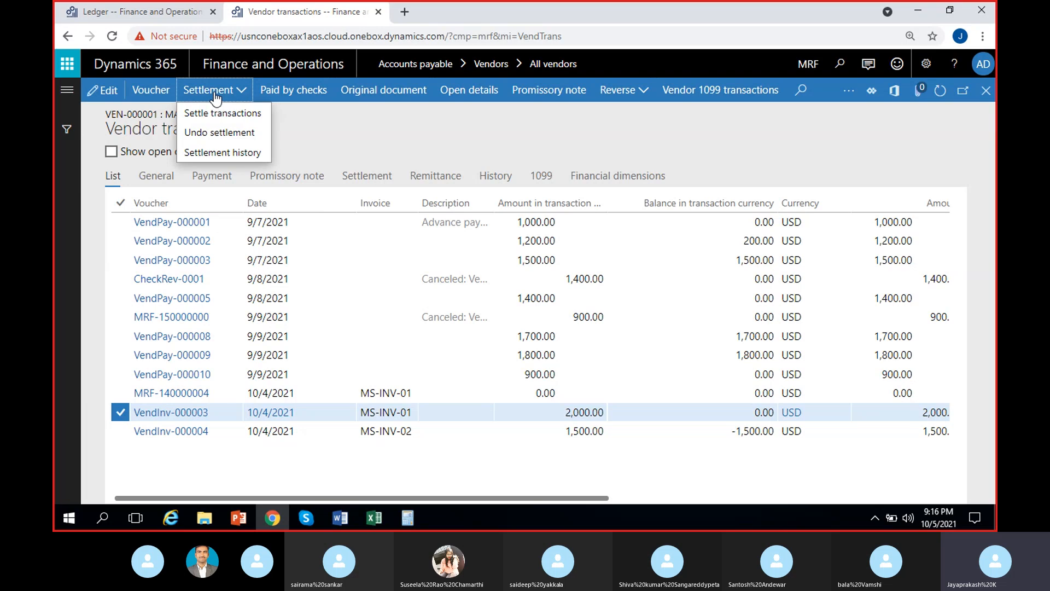
click(217, 134)
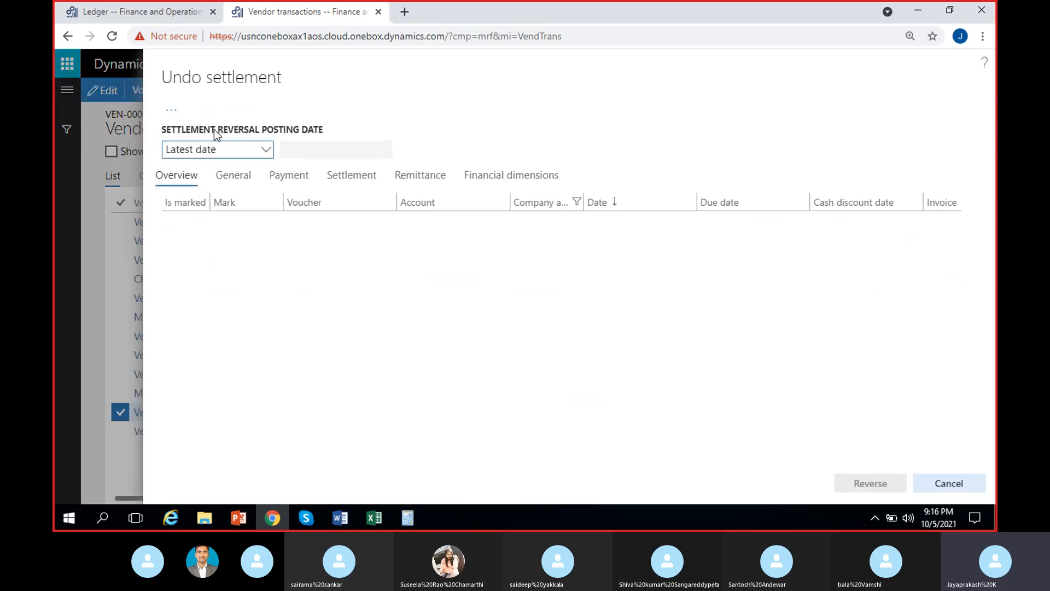
scroll(531, 392, right, 4)
scroll(531, 392, right, 2)
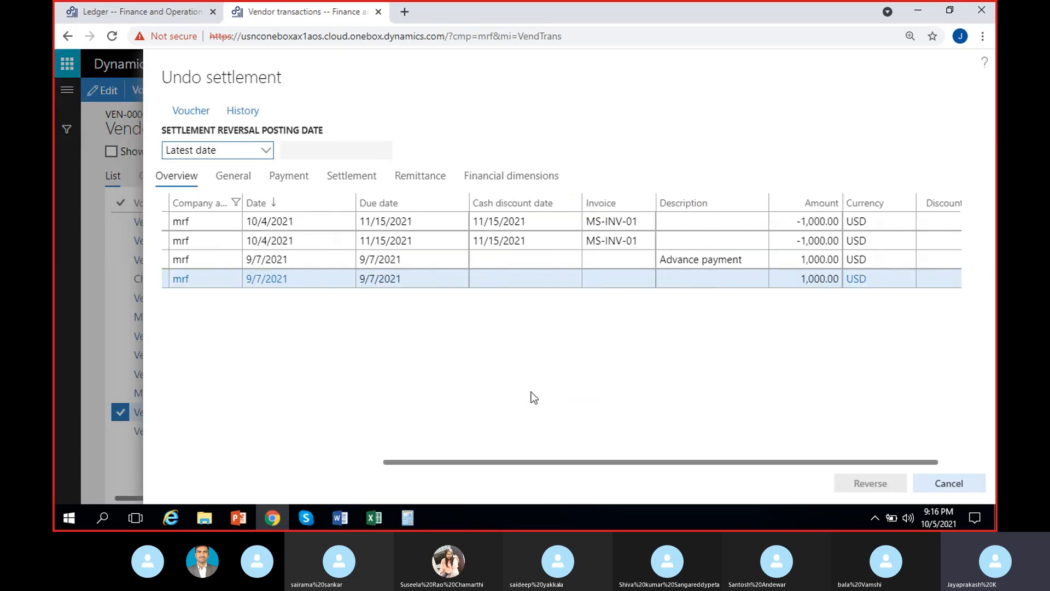
scroll(531, 392, left, 6)
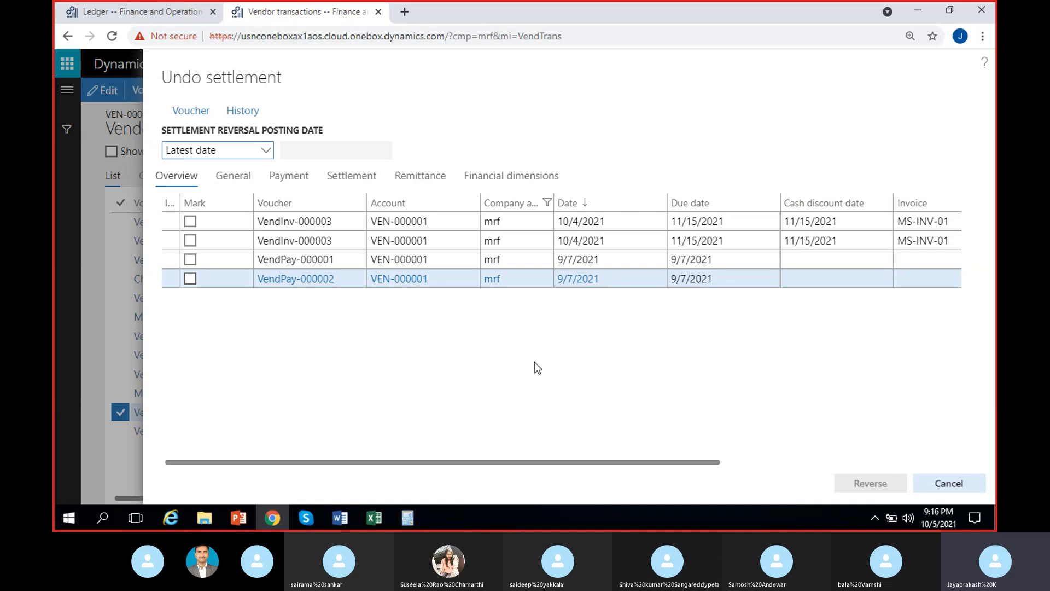
scroll(534, 362, right, 3)
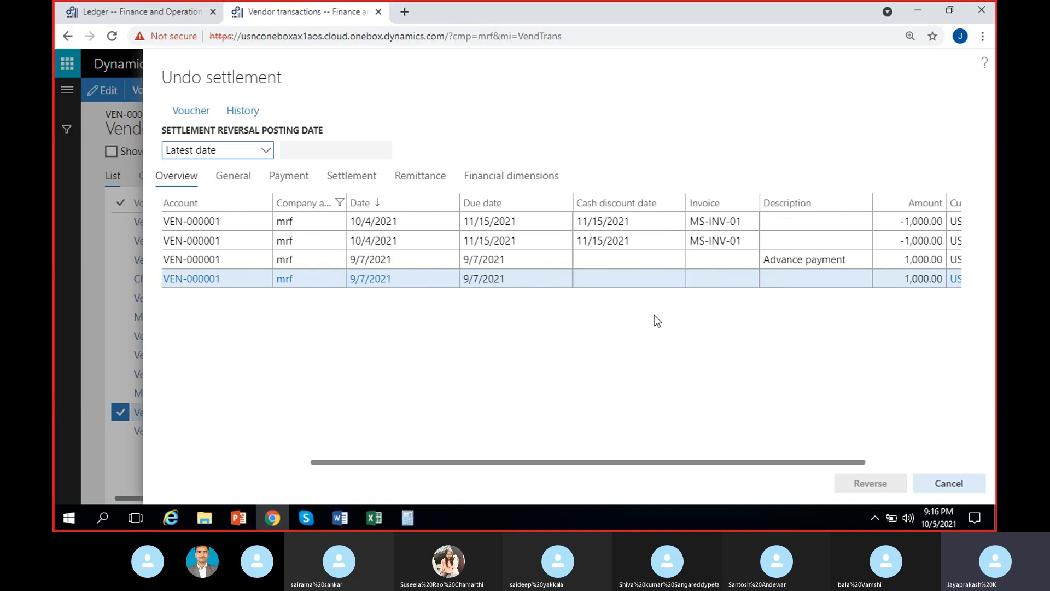
click(715, 241)
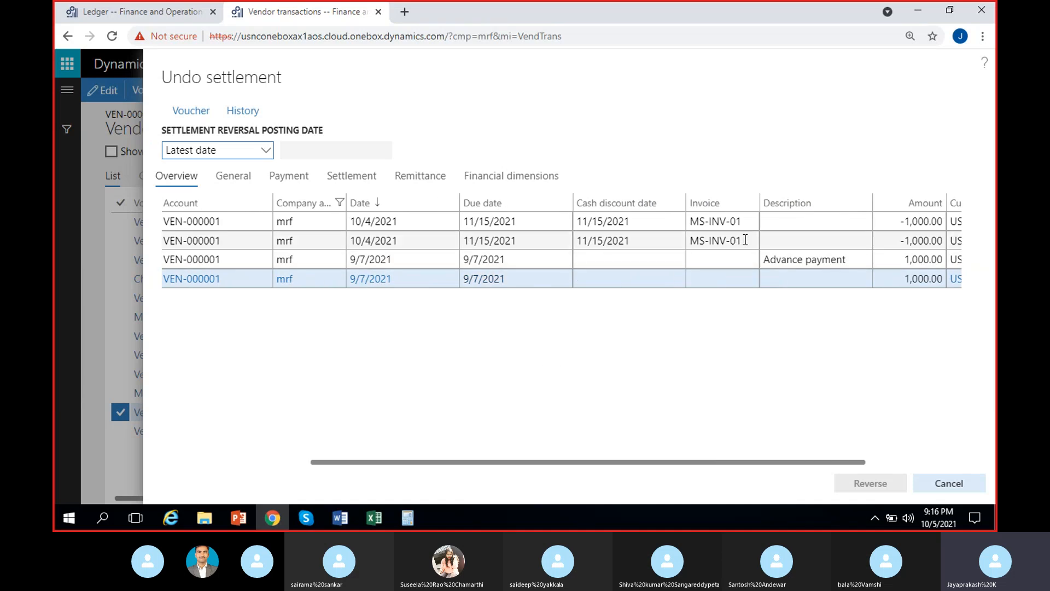
scroll(732, 322, right, 2)
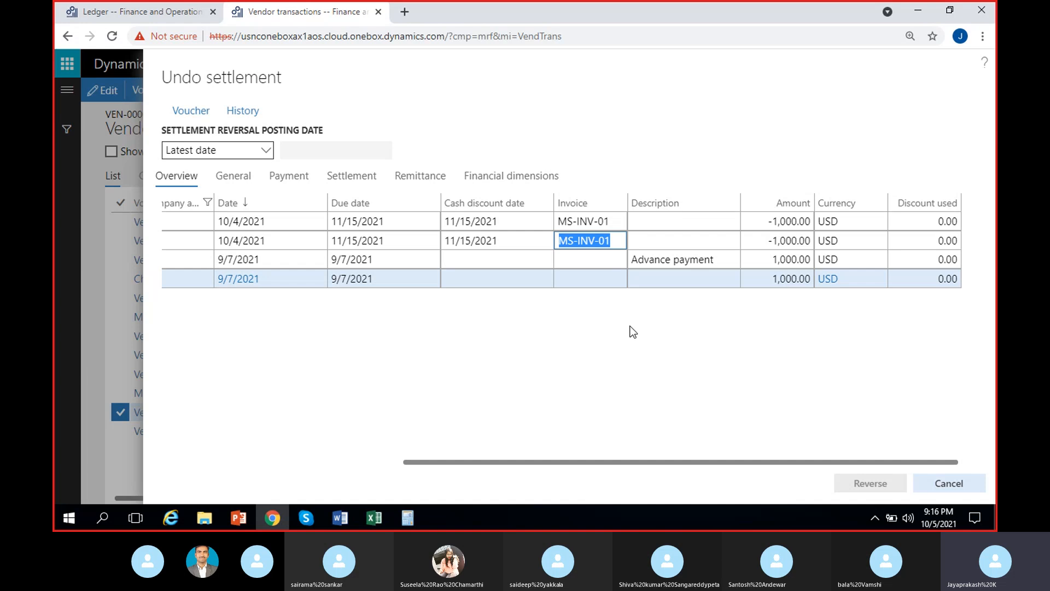
Compare the amounts of the settled invoice and payment lines for invoice MS-INV-01.
scroll(633, 332, left, 2)
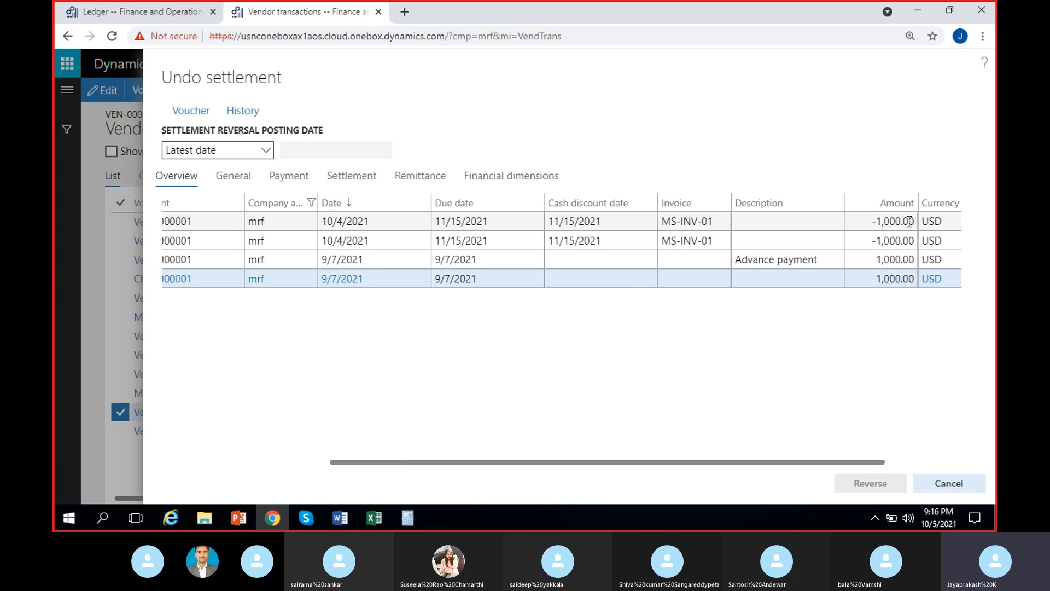
drag(867, 262, 901, 281)
click(861, 346)
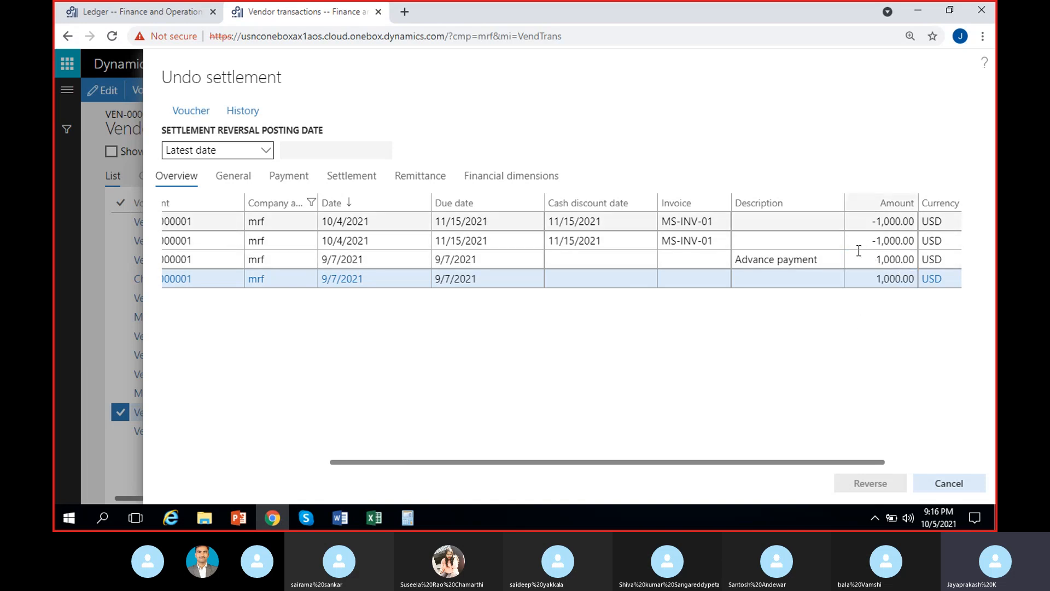
drag(754, 462, 547, 462)
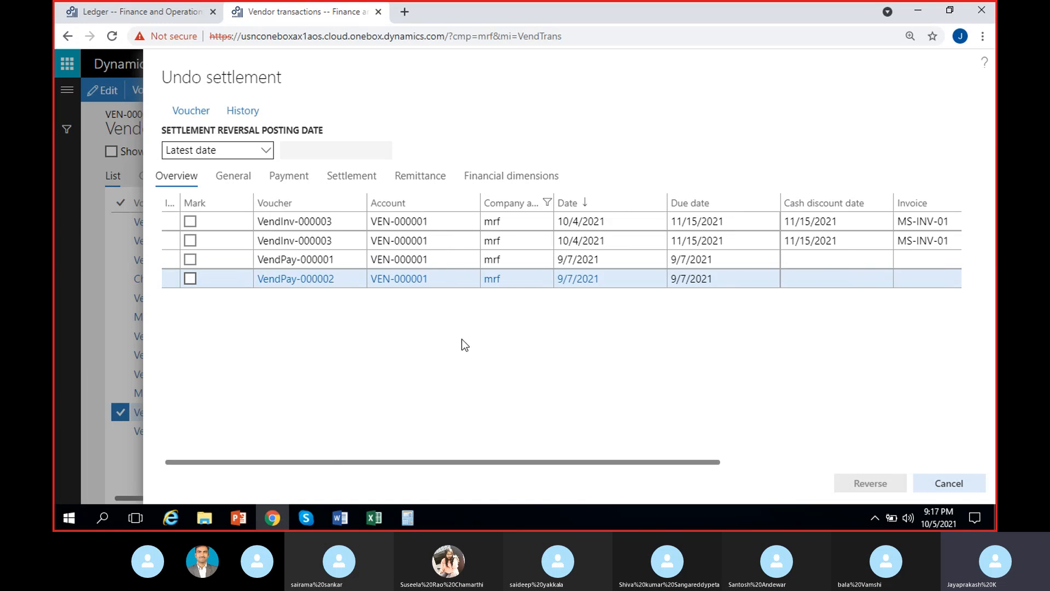
scroll(462, 339, right, 3)
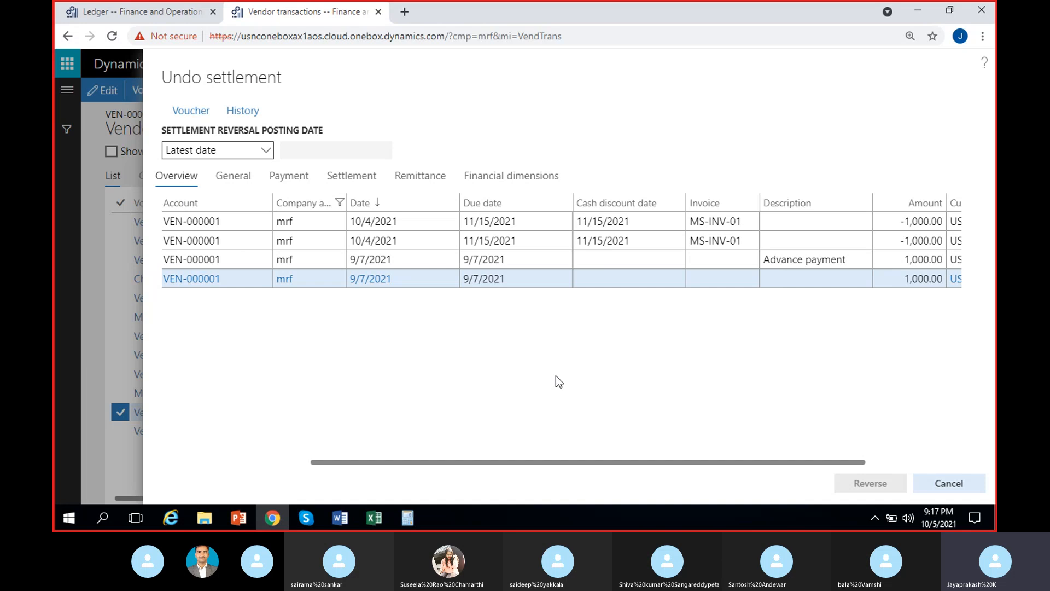
scroll(556, 376, left, 3)
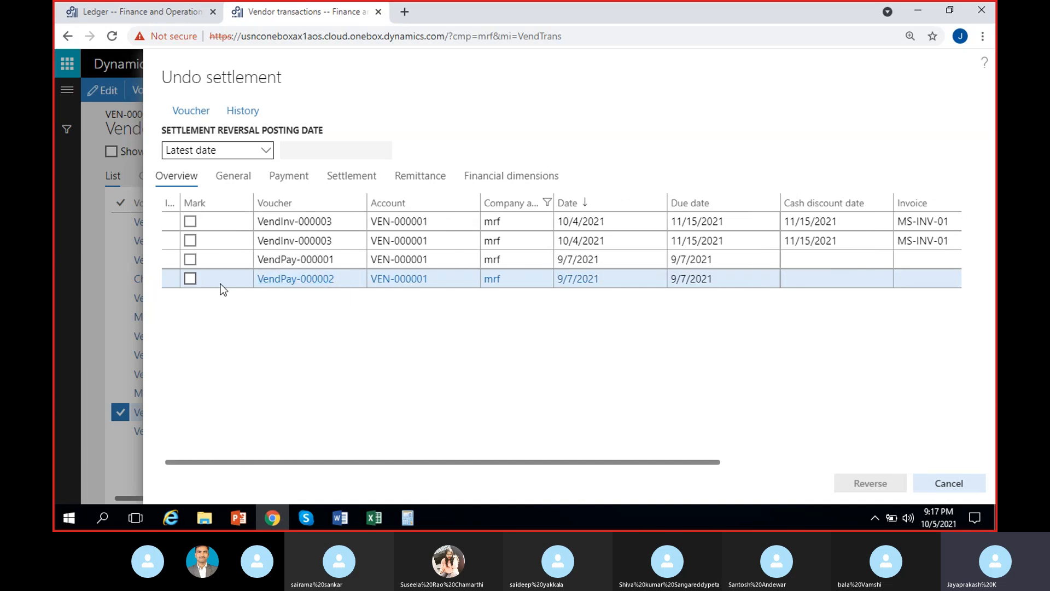
Mark VendPay-000001 and VendPay-000002 with their matching VendInv-000003 lines in the settlement reversal, and cancel it without posting.
click(202, 278)
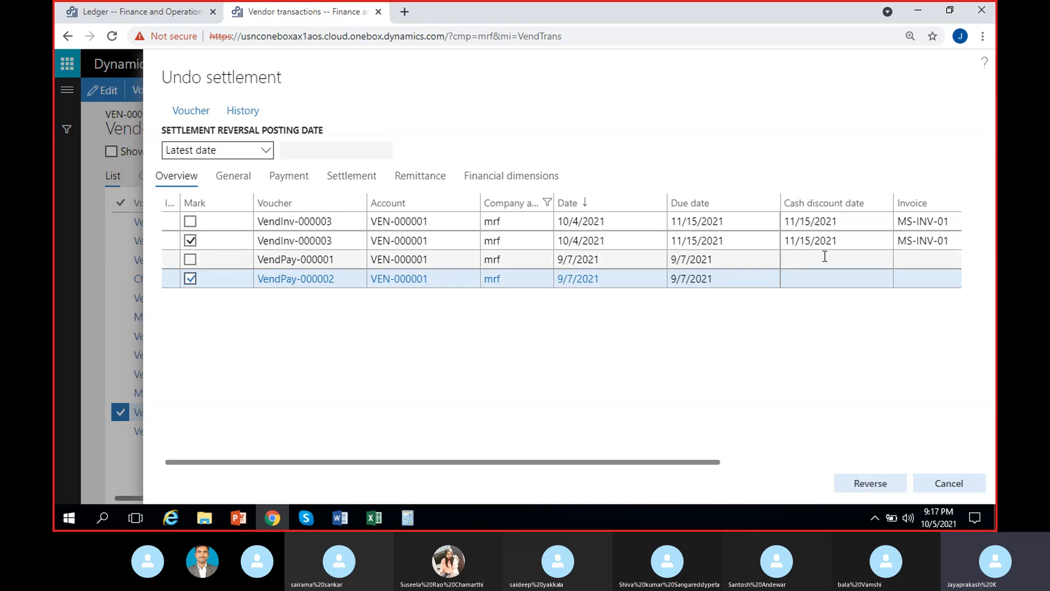
scroll(870, 244, right, 3)
scroll(601, 259, left, 3)
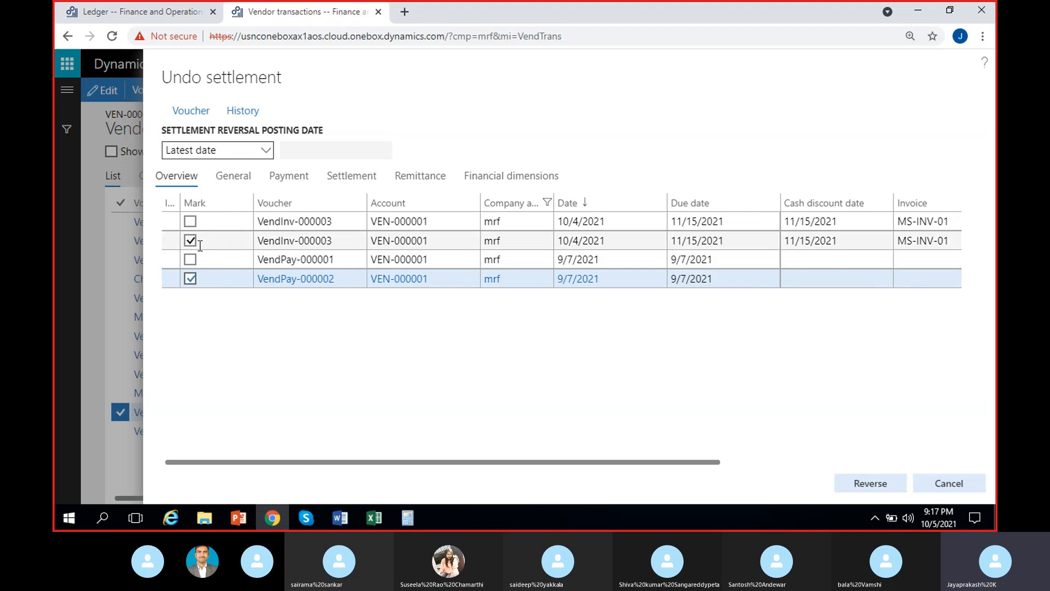
click(190, 278)
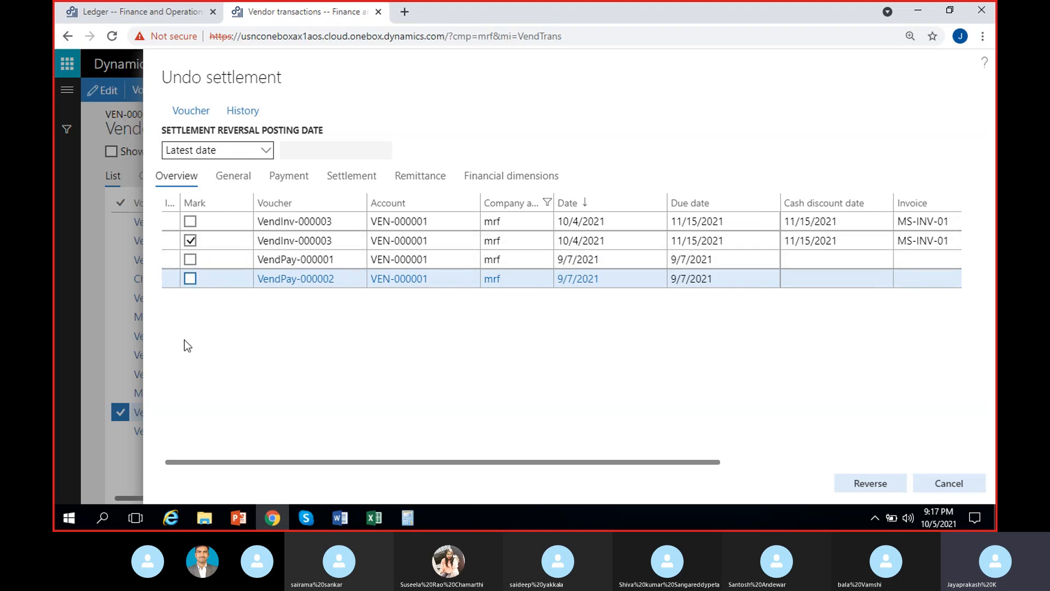
click(190, 260)
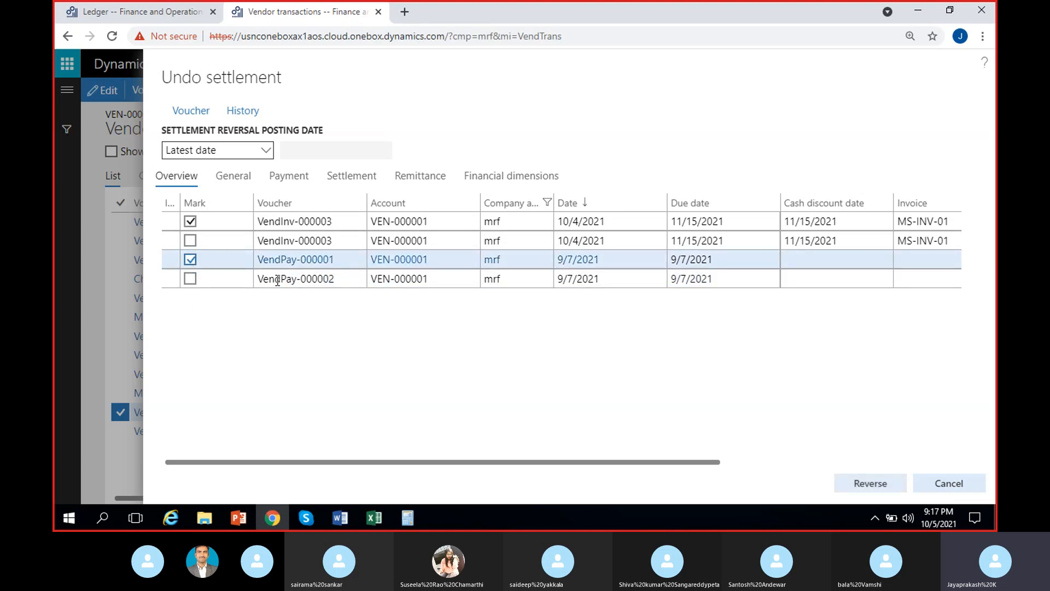
click(190, 260)
click(191, 259)
click(191, 278)
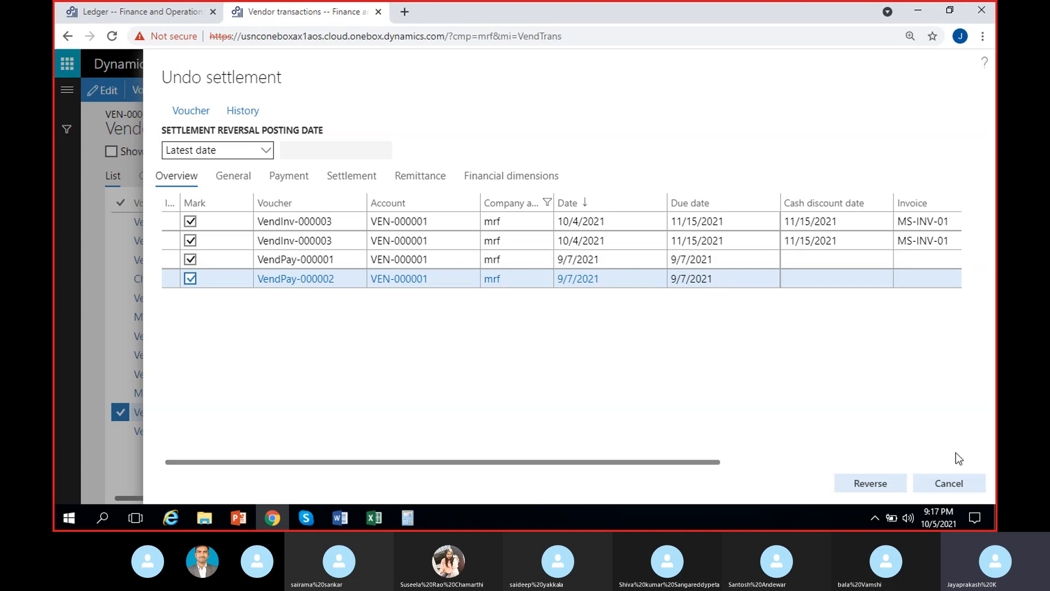
click(951, 482)
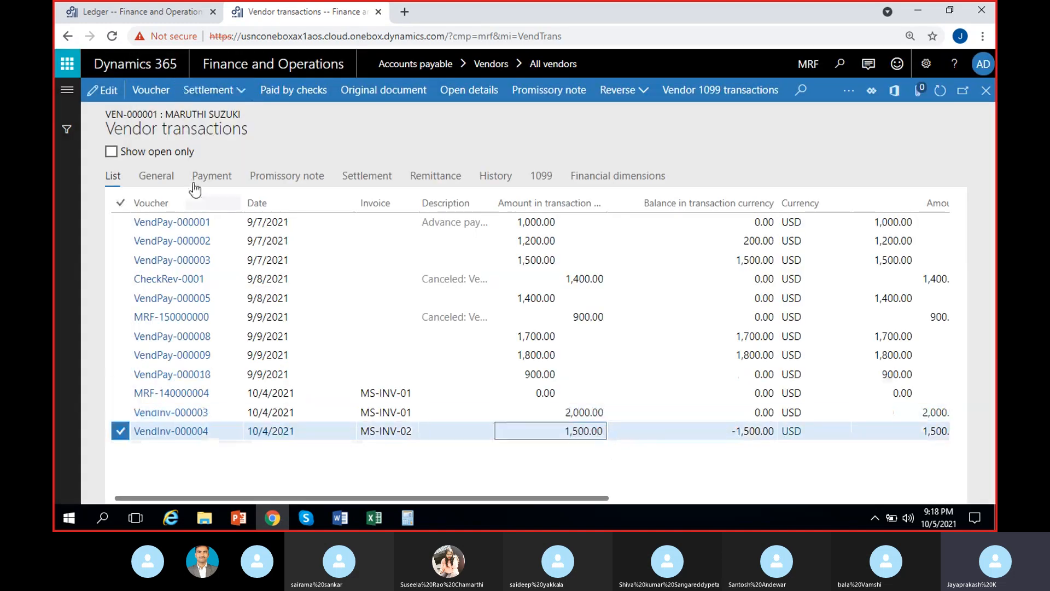
Show only open vendor transactions and open the settlement history of invoice MS-INV-02.
click(111, 151)
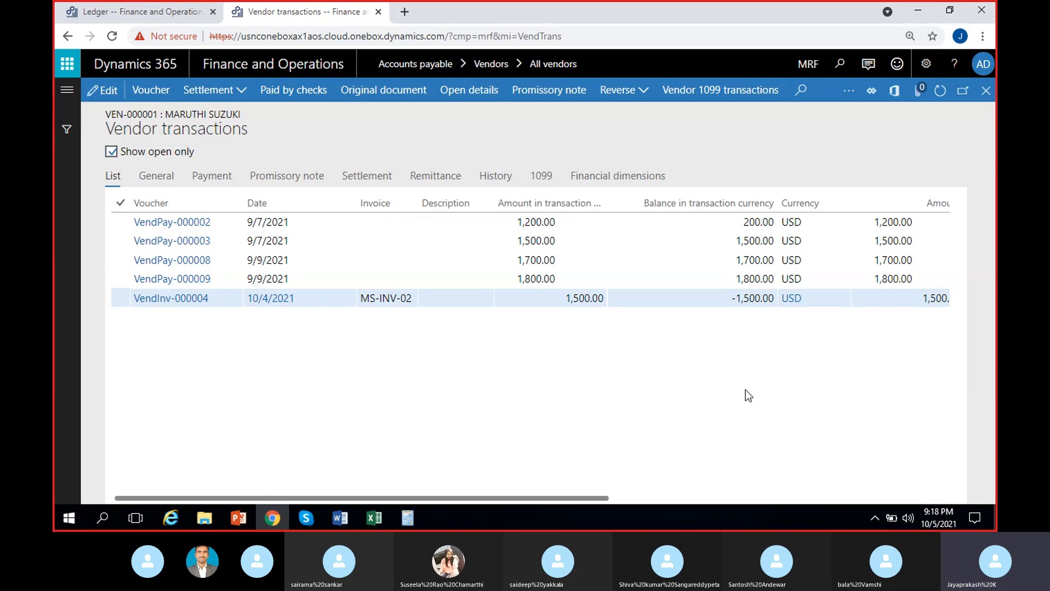
click(209, 89)
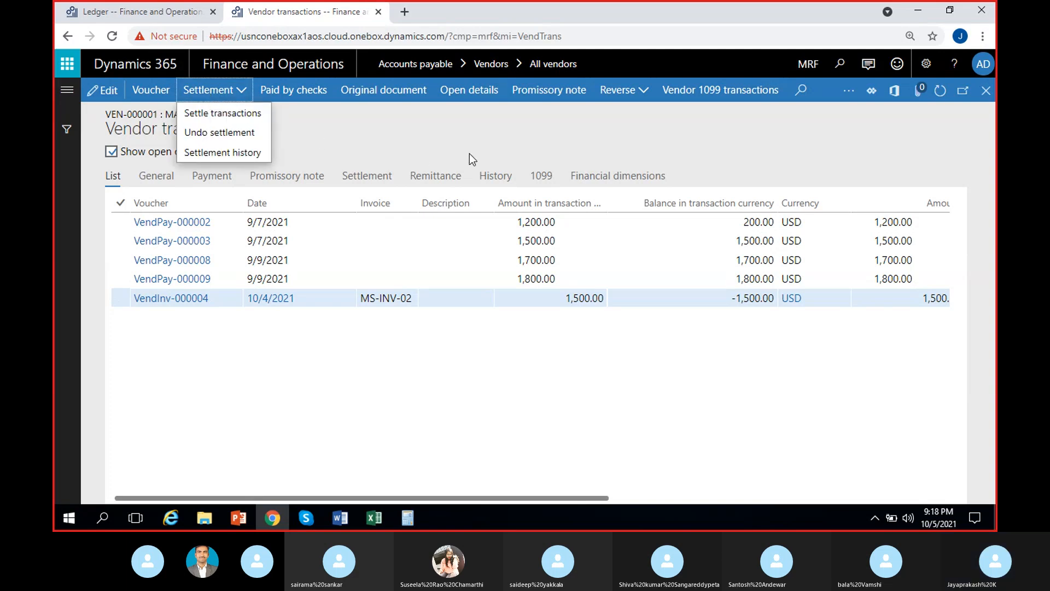
click(494, 342)
click(574, 299)
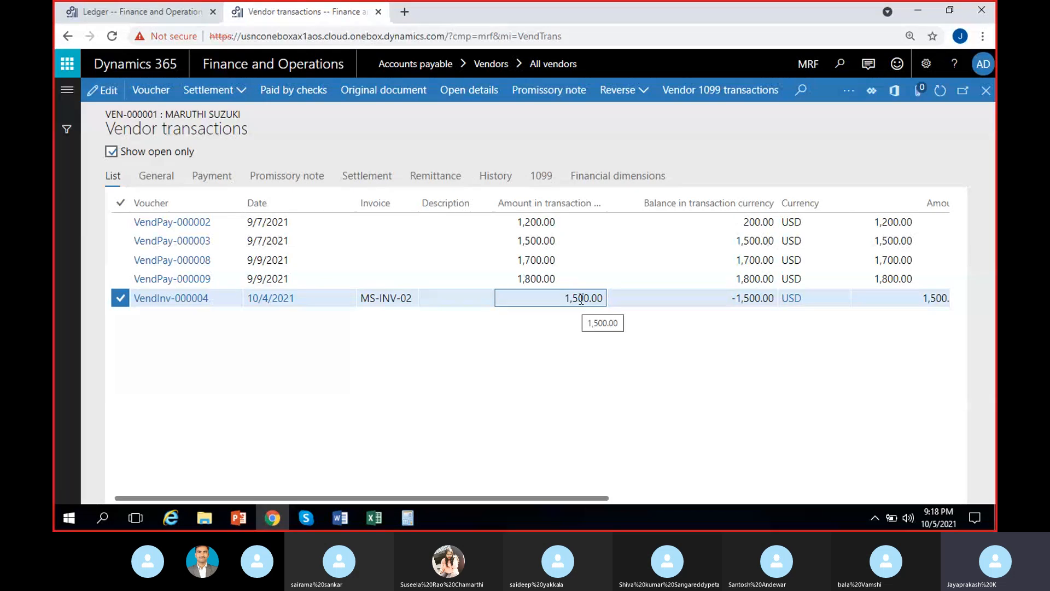
click(229, 94)
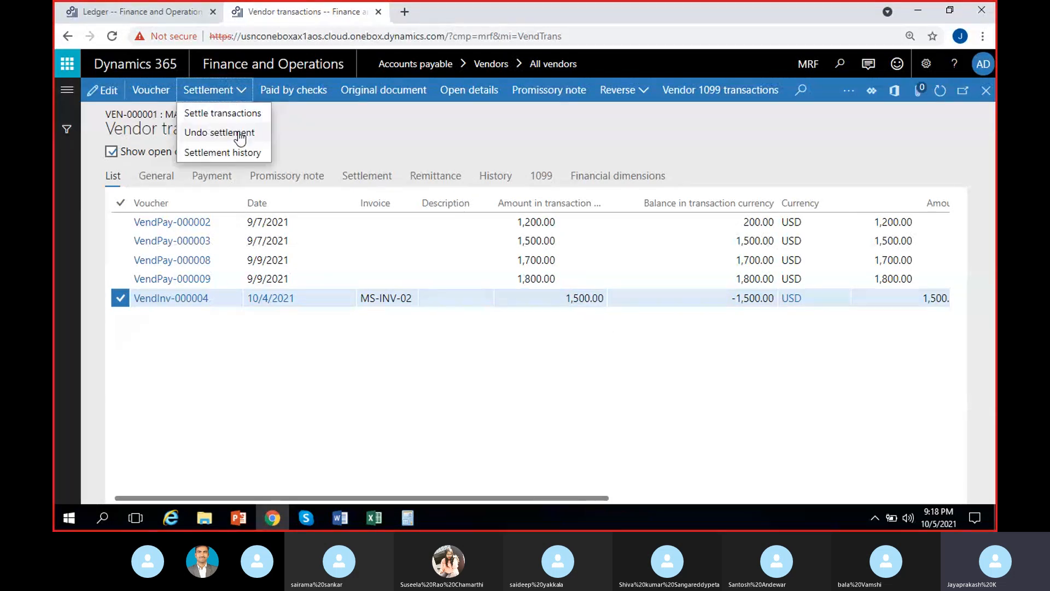
click(237, 153)
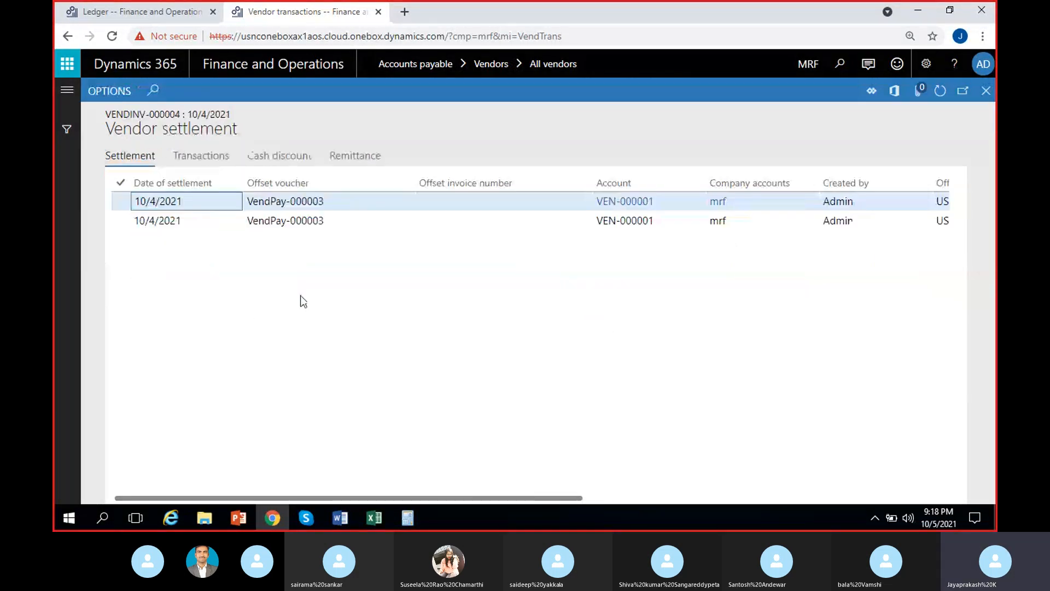
Examine the offset vouchers and settled amounts in the settlement history of invoice MS-INV-02, and close it.
scroll(453, 282, right, 3)
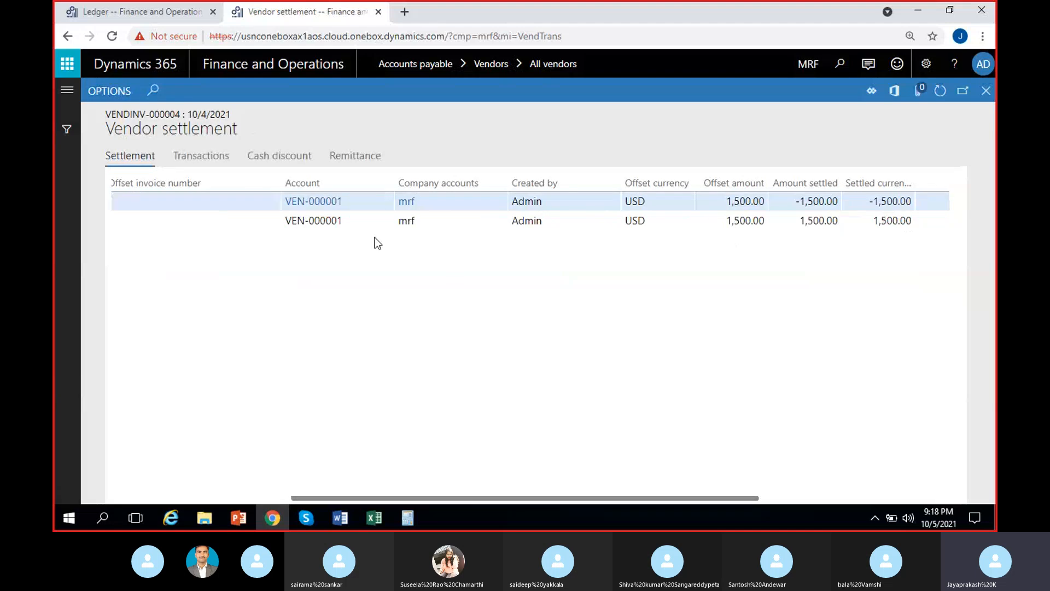
scroll(375, 238, left, 3)
click(316, 210)
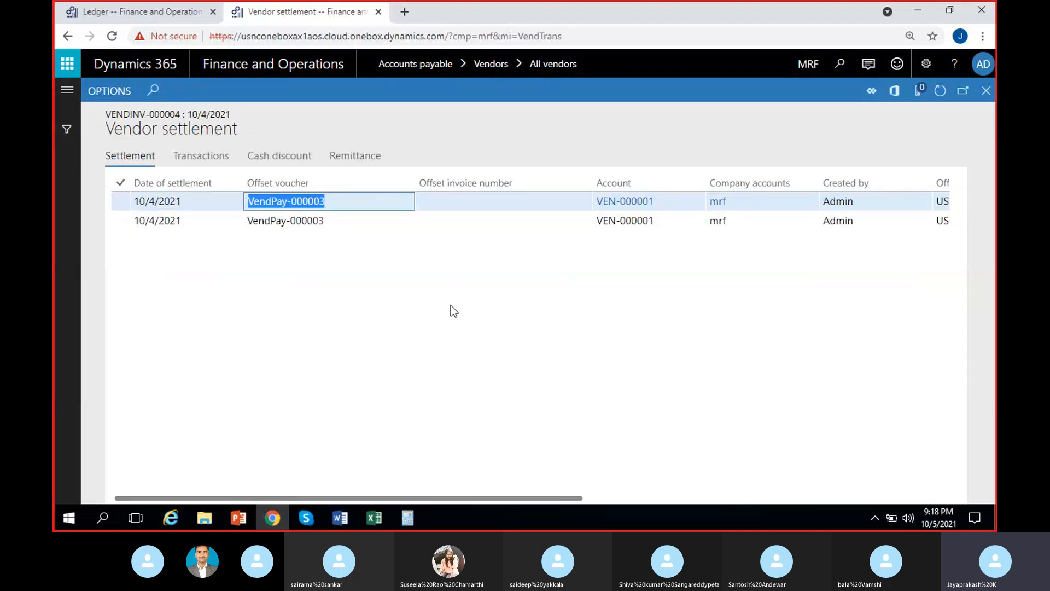
scroll(452, 303, right, 3)
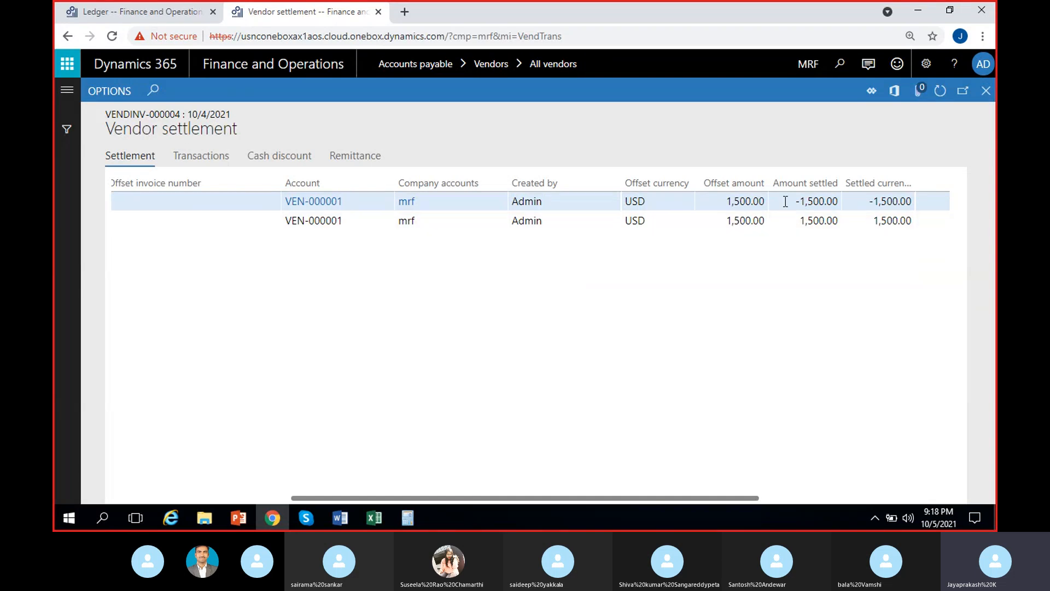
drag(786, 202, 849, 231)
click(815, 256)
click(809, 254)
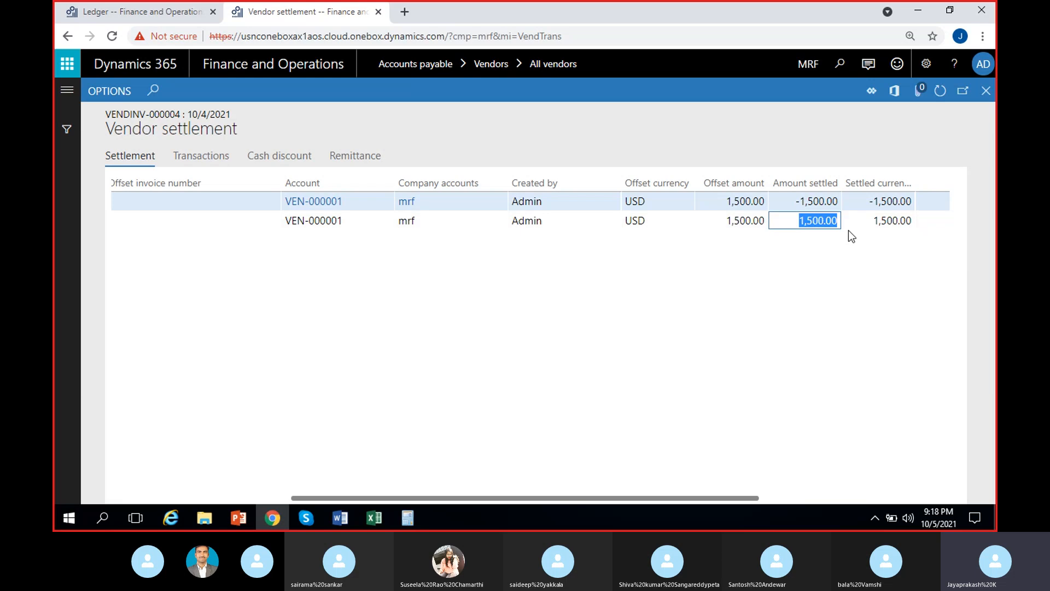
click(804, 246)
click(794, 206)
drag(794, 206, 870, 213)
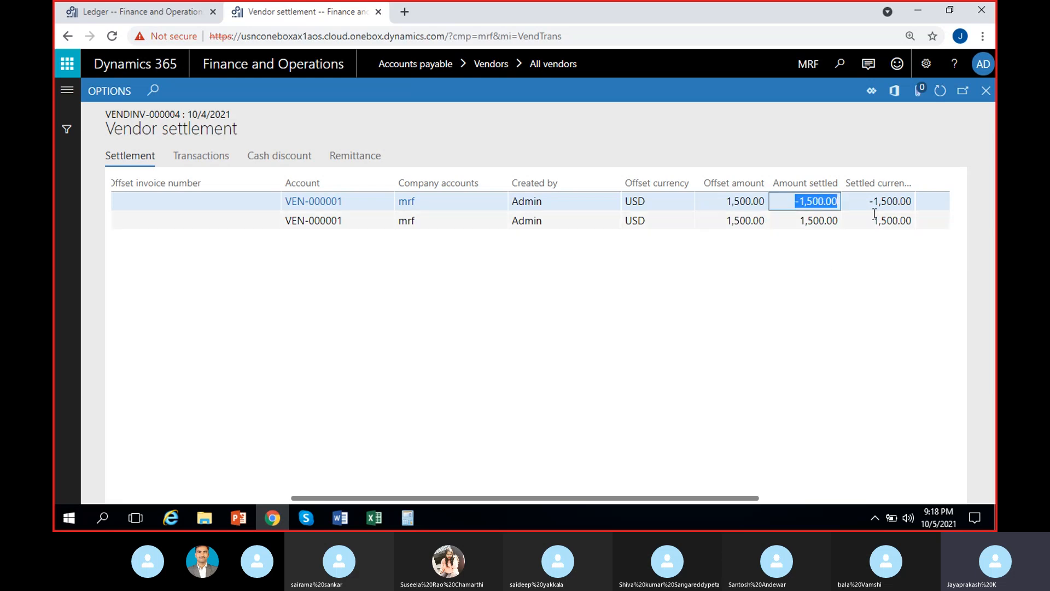
click(774, 278)
scroll(678, 264, left, 5)
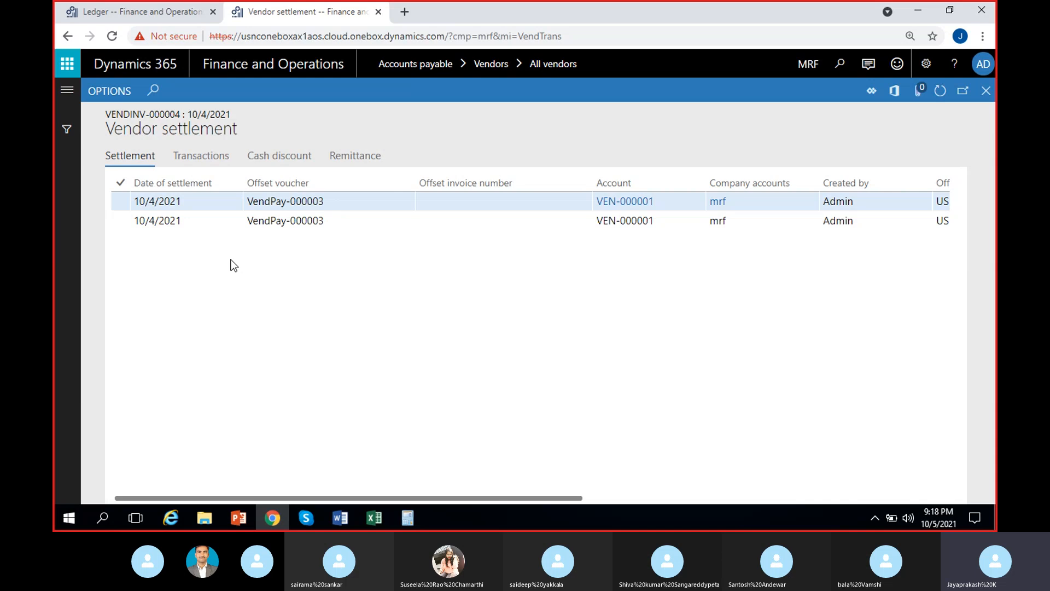
scroll(234, 265, right, 5)
scroll(234, 266, right, 2)
scroll(230, 265, left, 5)
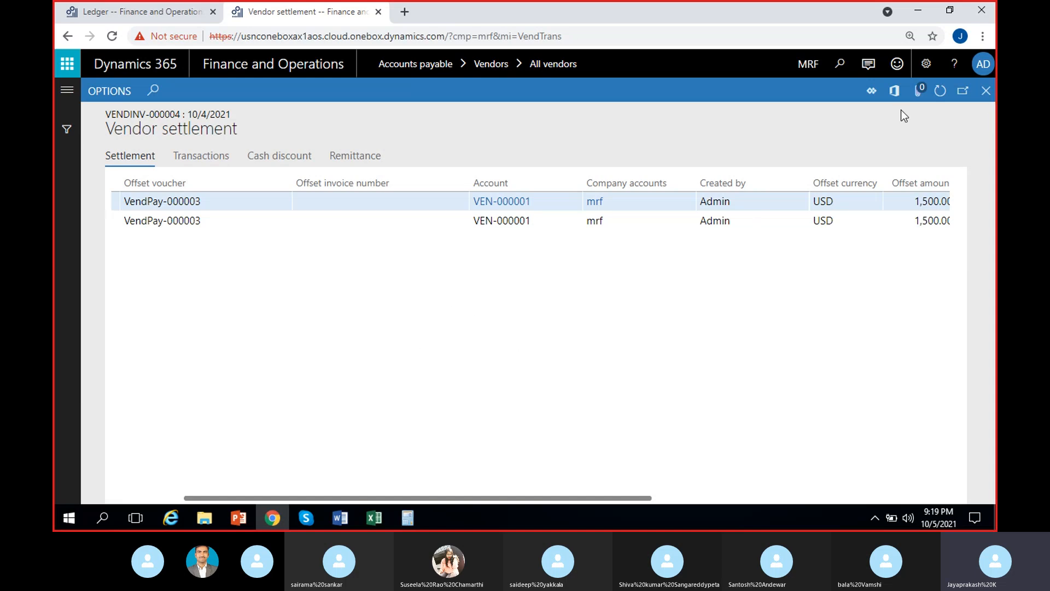
click(987, 91)
Review the offset invoice and settled amounts in the settlement history of payment VendPay-000003, and close it.
click(579, 243)
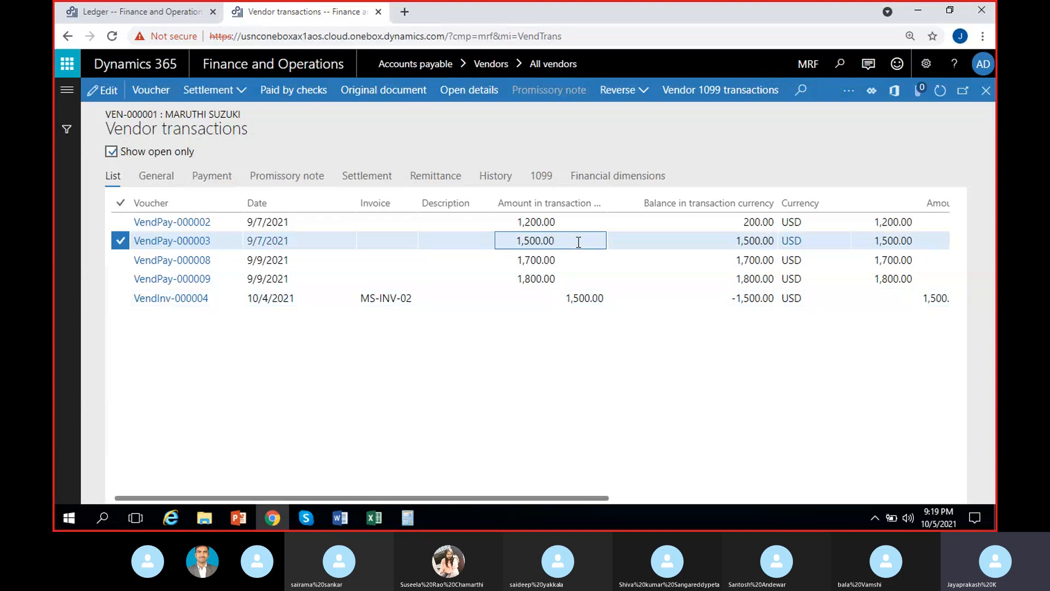
click(247, 95)
click(243, 153)
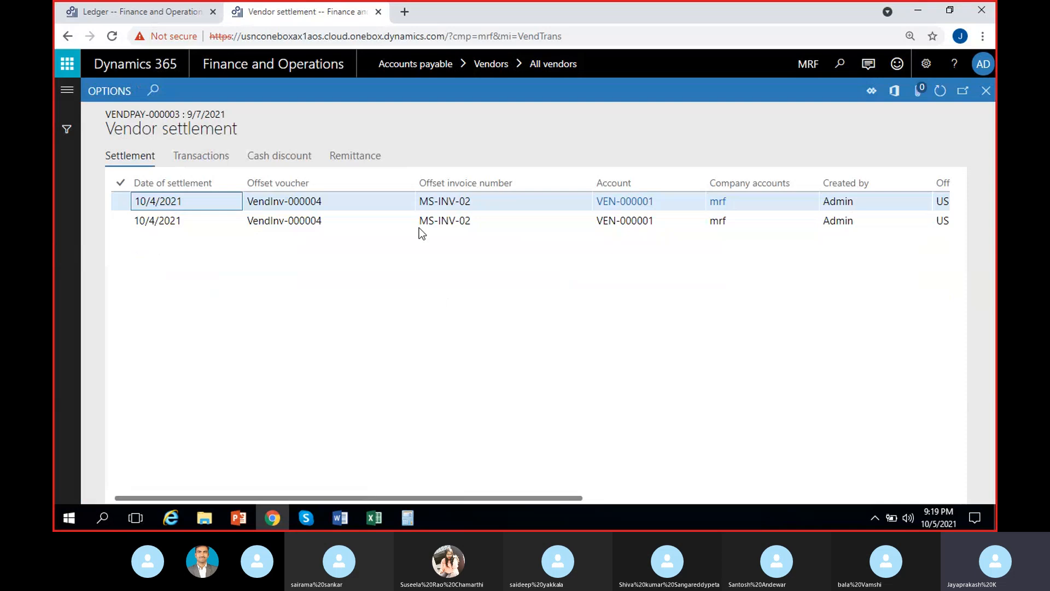
click(484, 221)
click(476, 201)
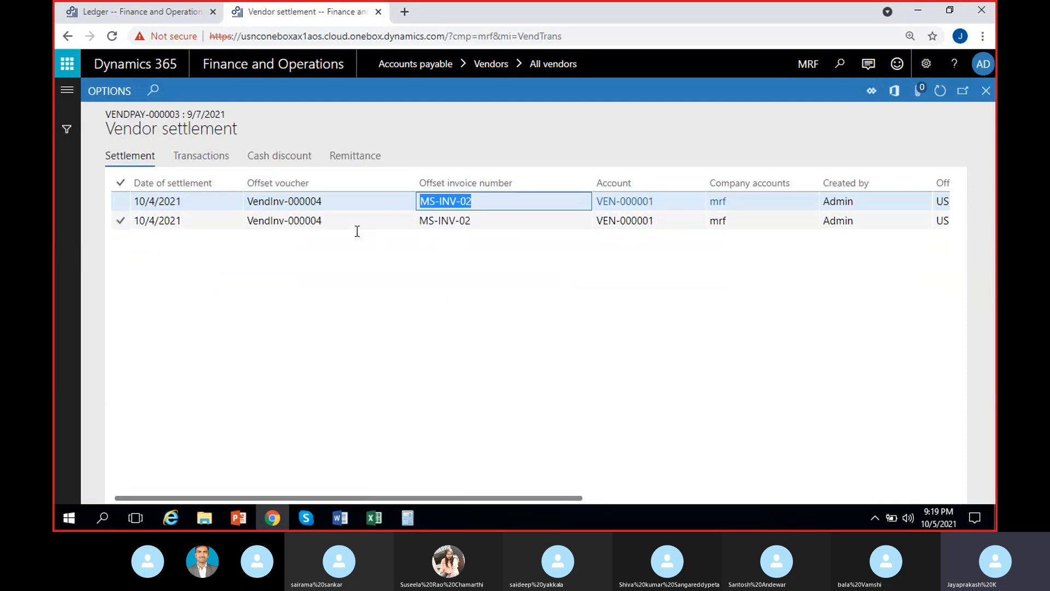
scroll(629, 300, right, 2)
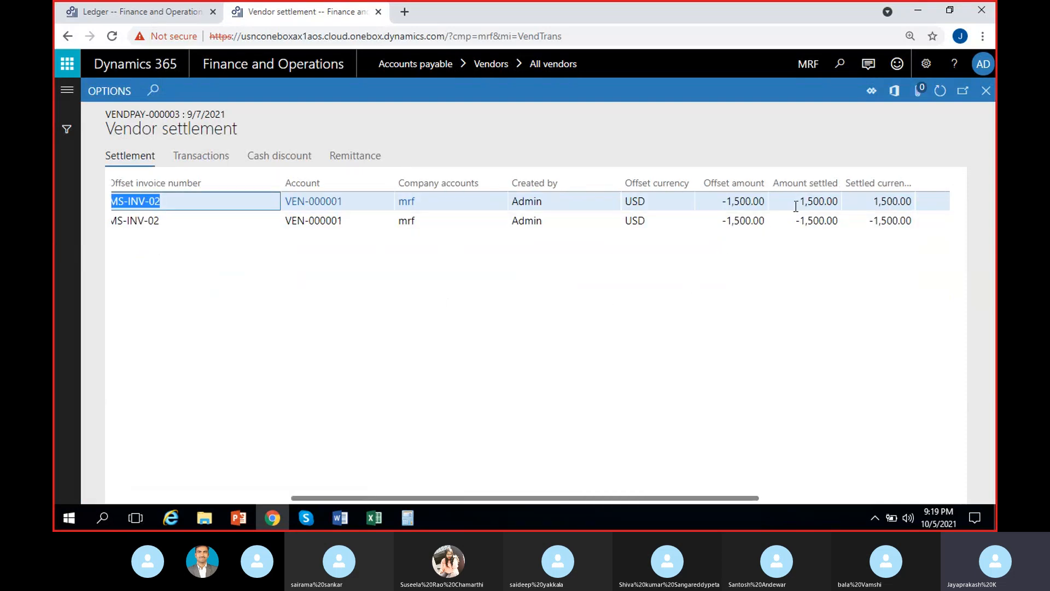
scroll(574, 268, left, 3)
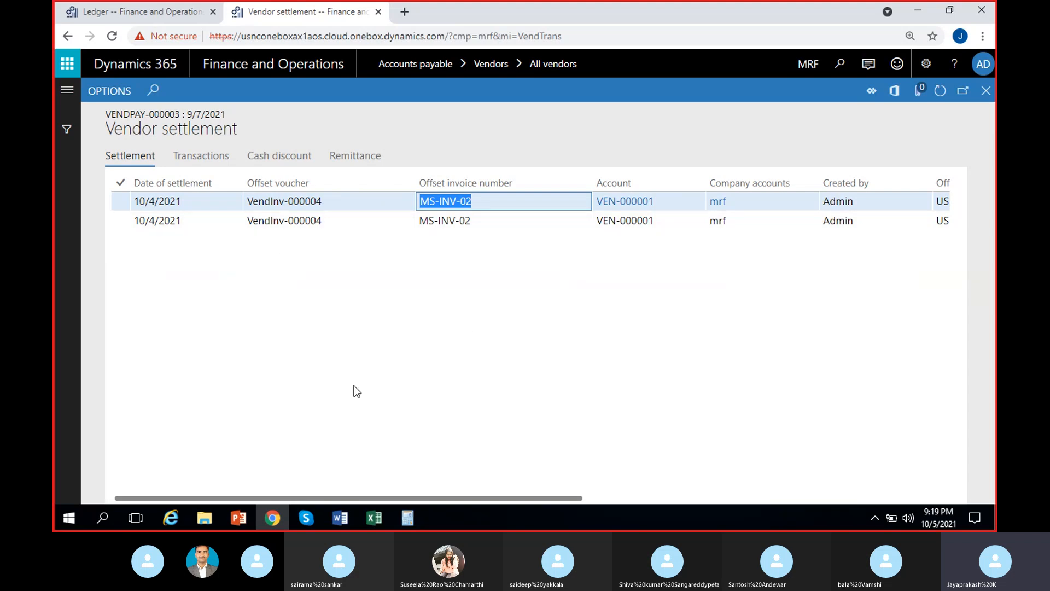
click(382, 393)
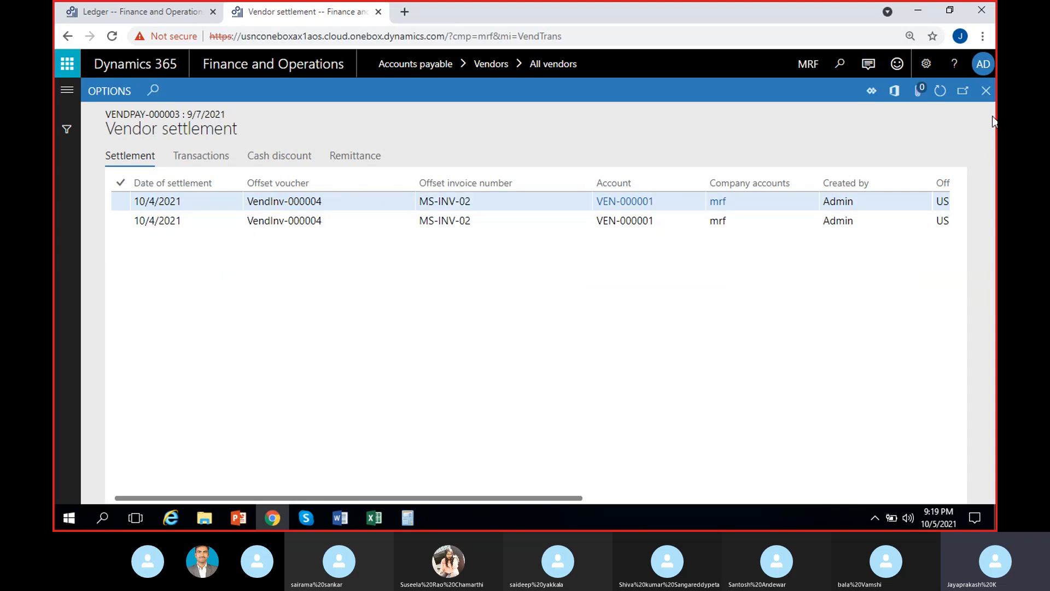
click(986, 90)
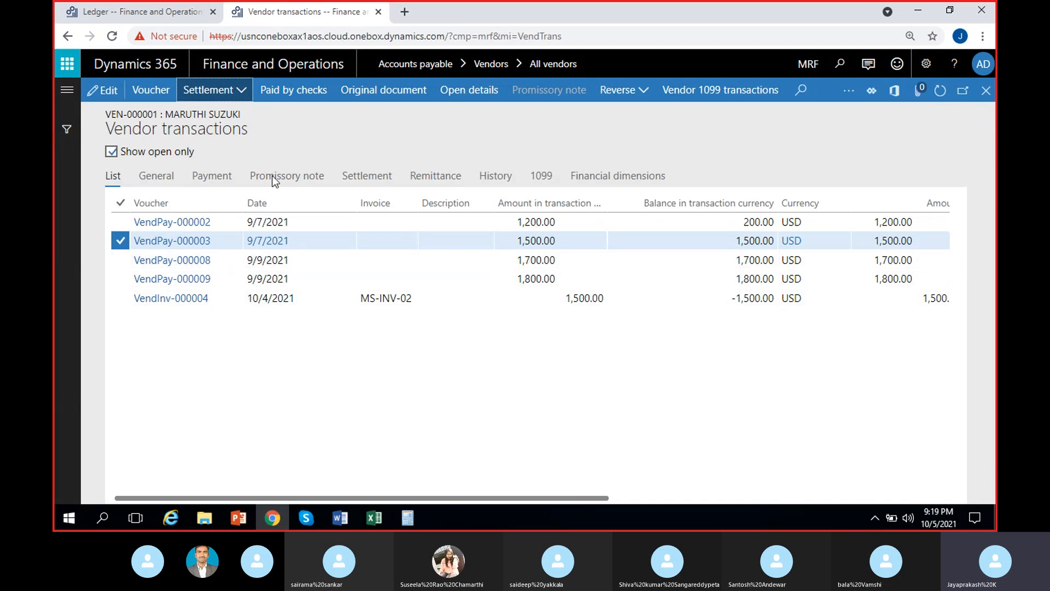
click(637, 91)
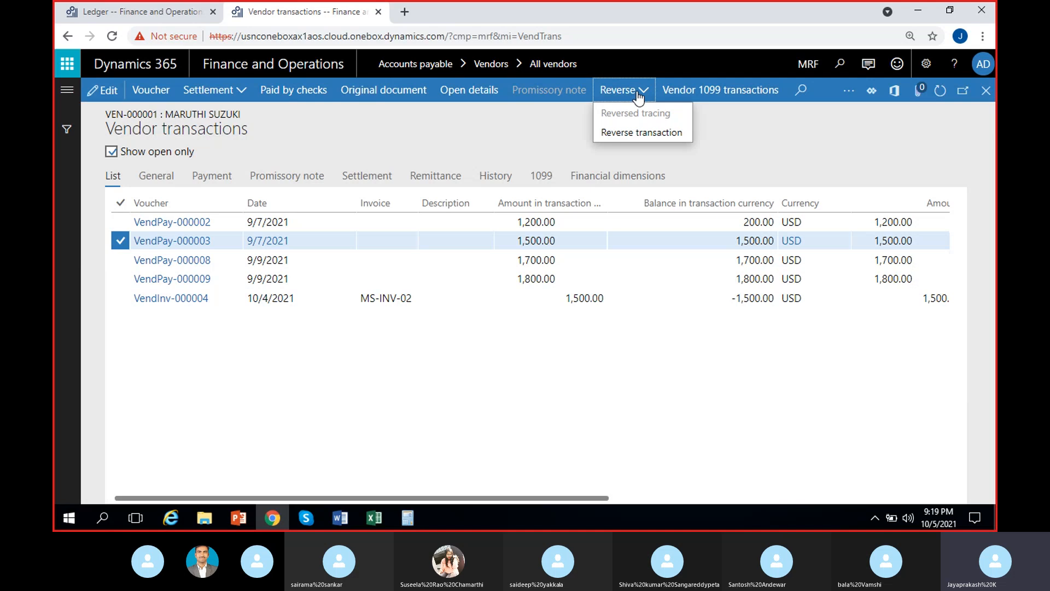
click(566, 126)
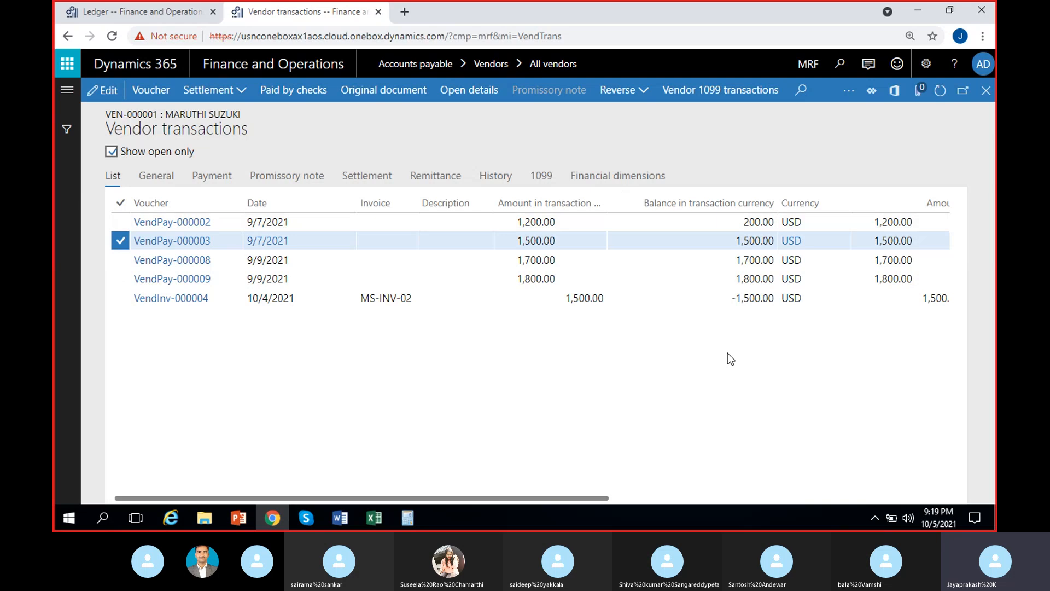
click(313, 517)
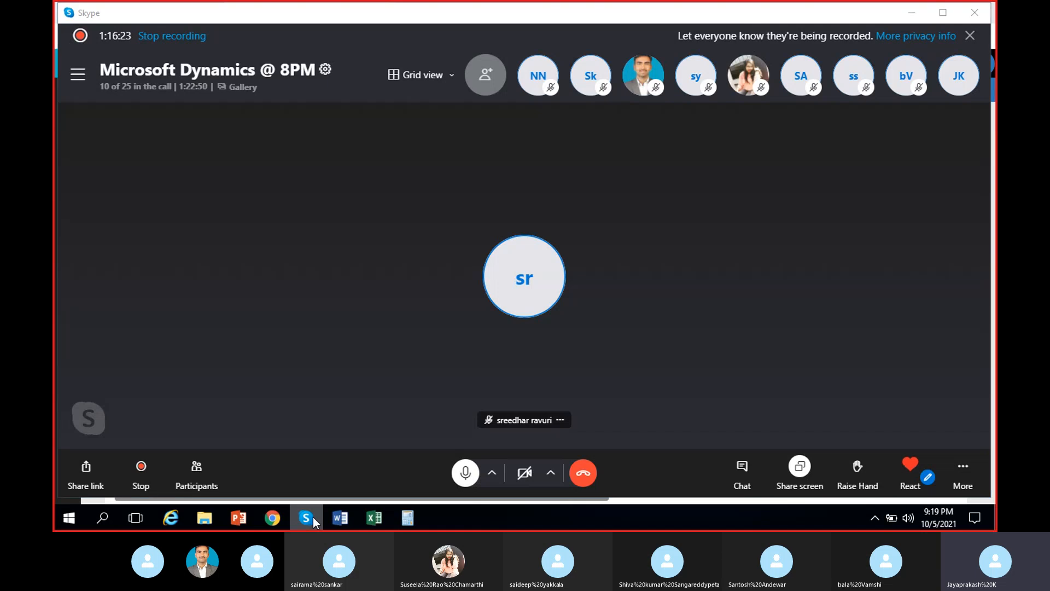
click(314, 518)
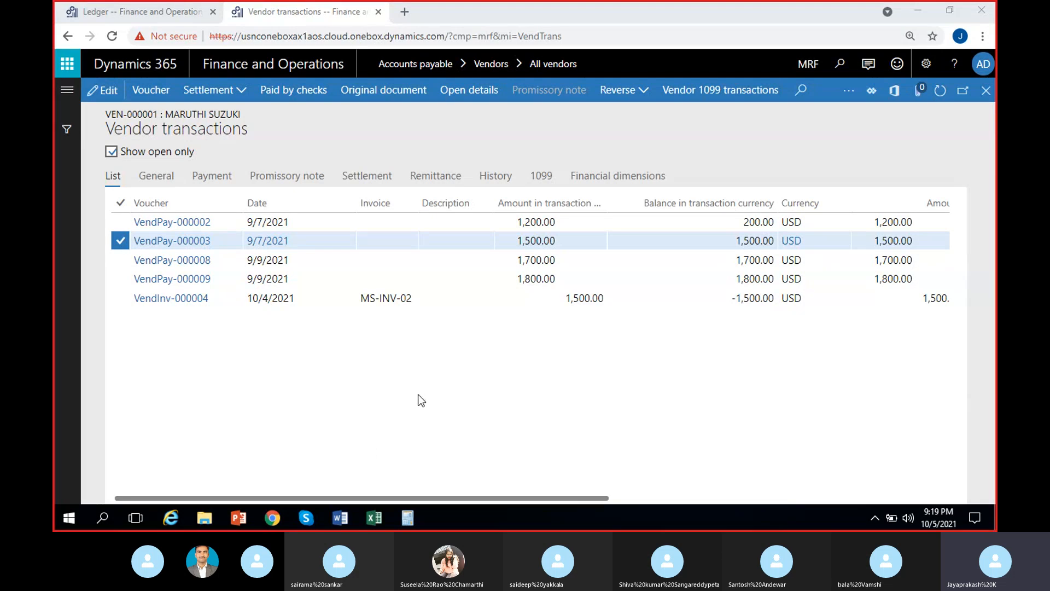
mouse_move(408, 518)
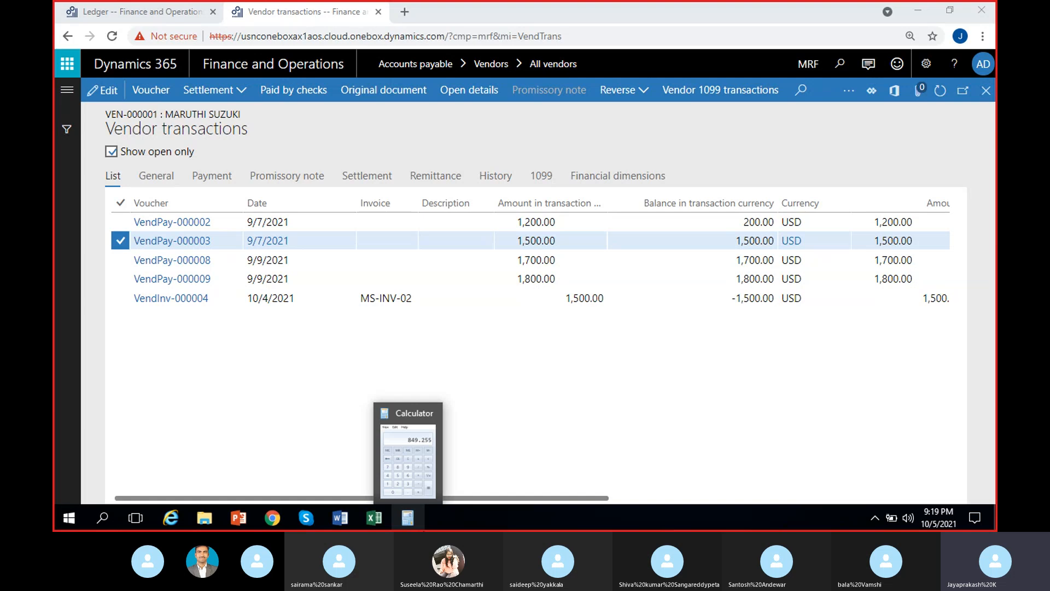
click(701, 376)
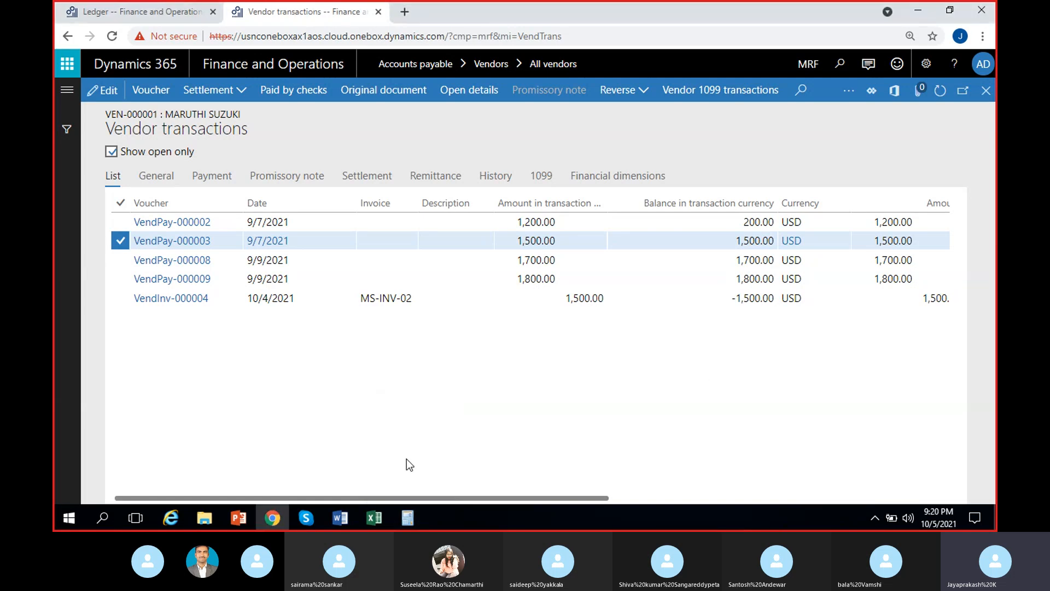
click(306, 520)
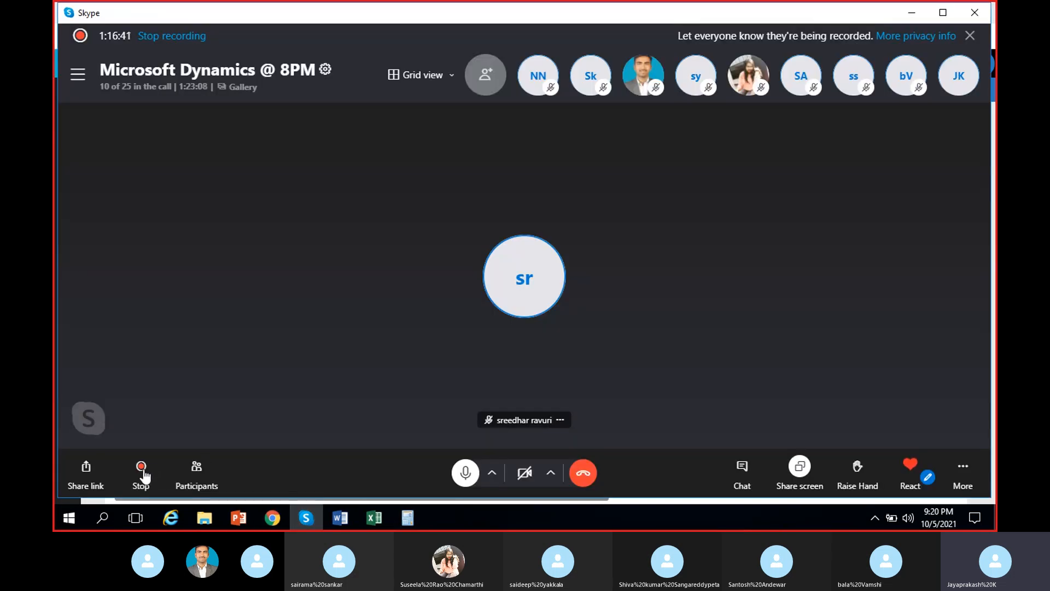